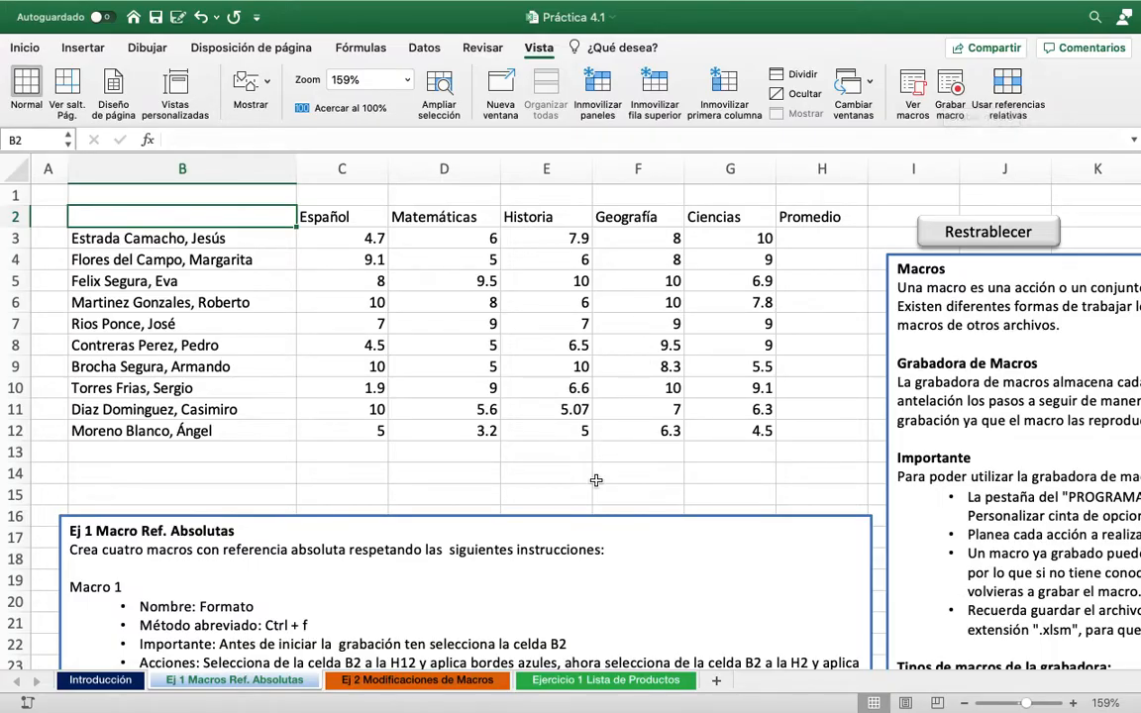
# Read through the exercise instructions for the four absolute-reference macros and compare them with the grades table
pyautogui.scroll(-5, 595, 478)
pyautogui.scroll(-6, 596, 480)
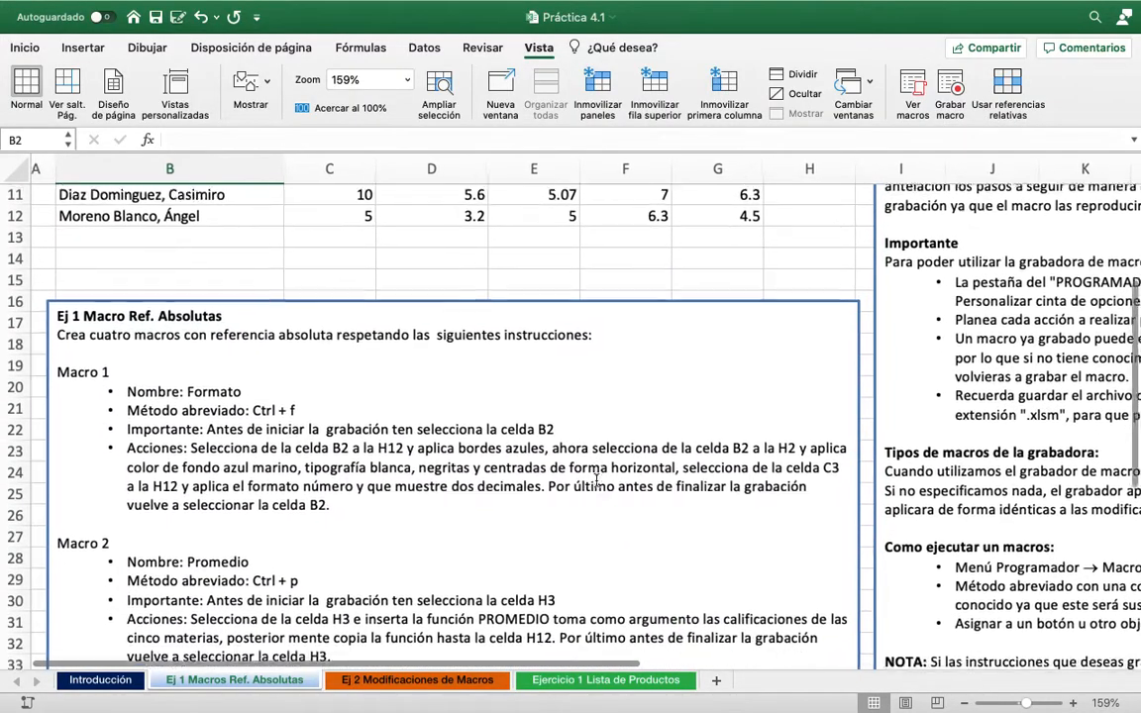
pyautogui.scroll(-6, 597, 481)
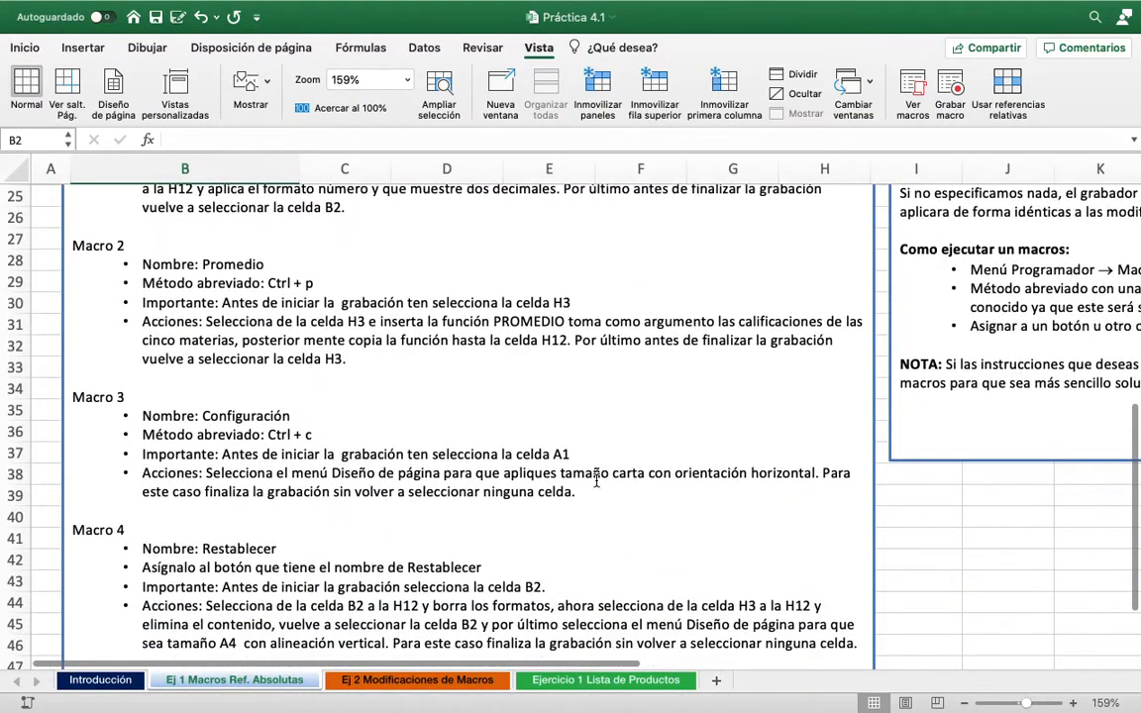
pyautogui.scroll(13, 597, 480)
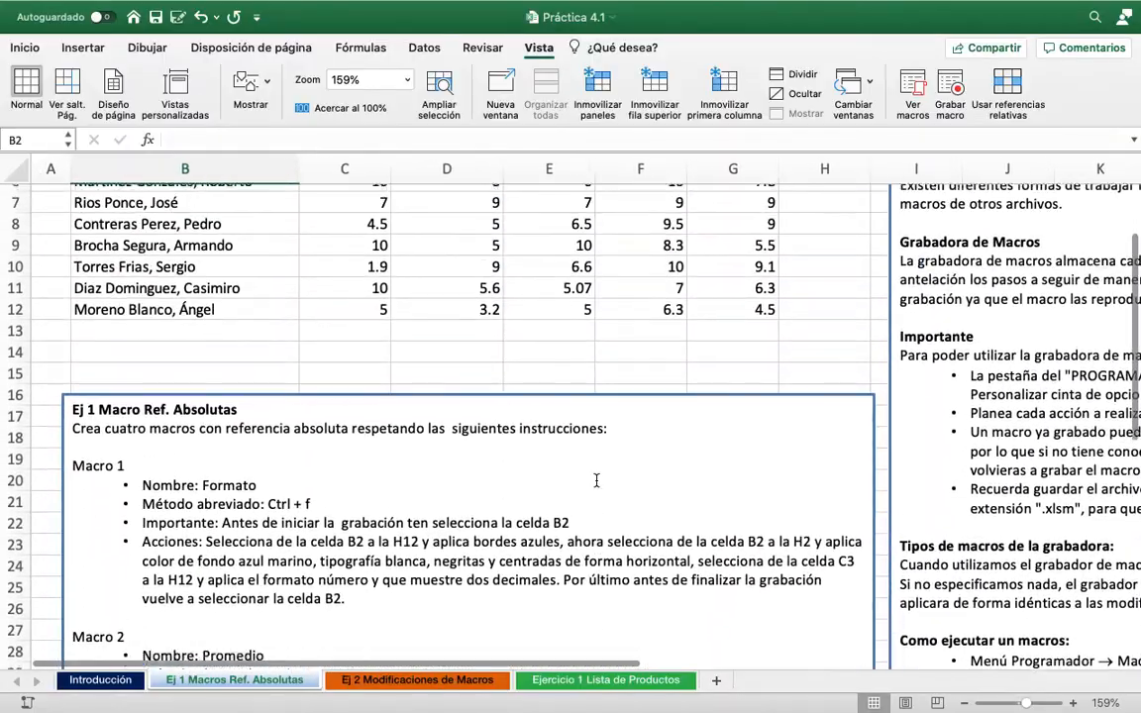
pyautogui.scroll(2, 596, 481)
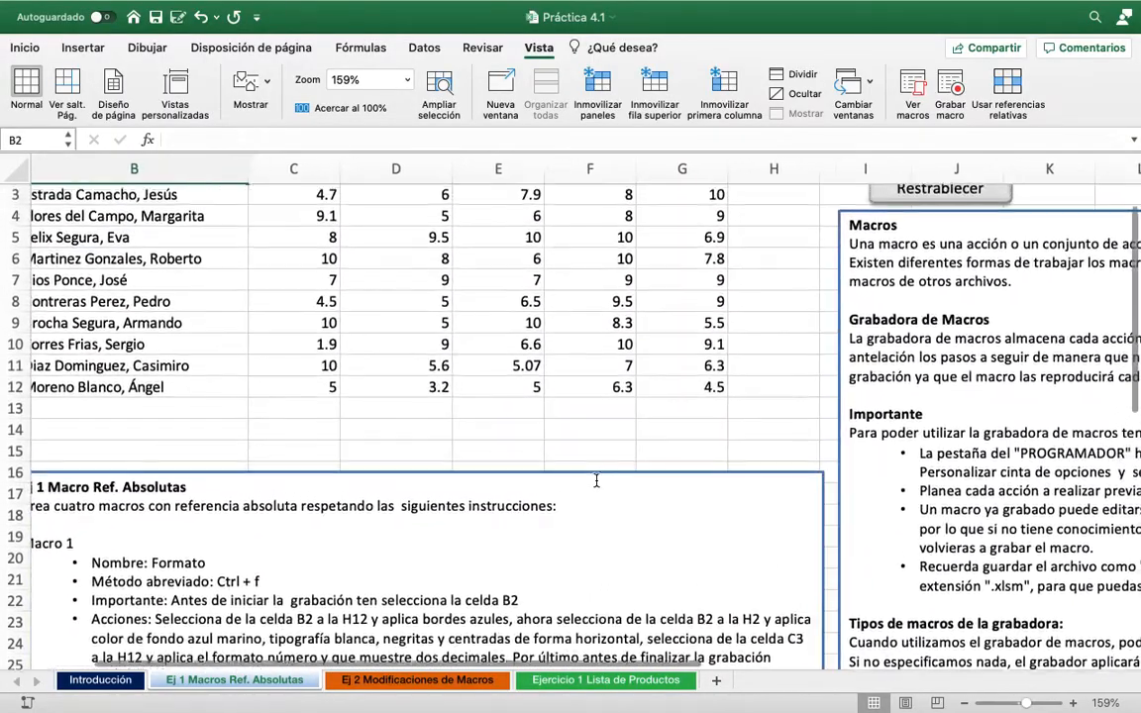
pyautogui.scroll(-1, 596, 481)
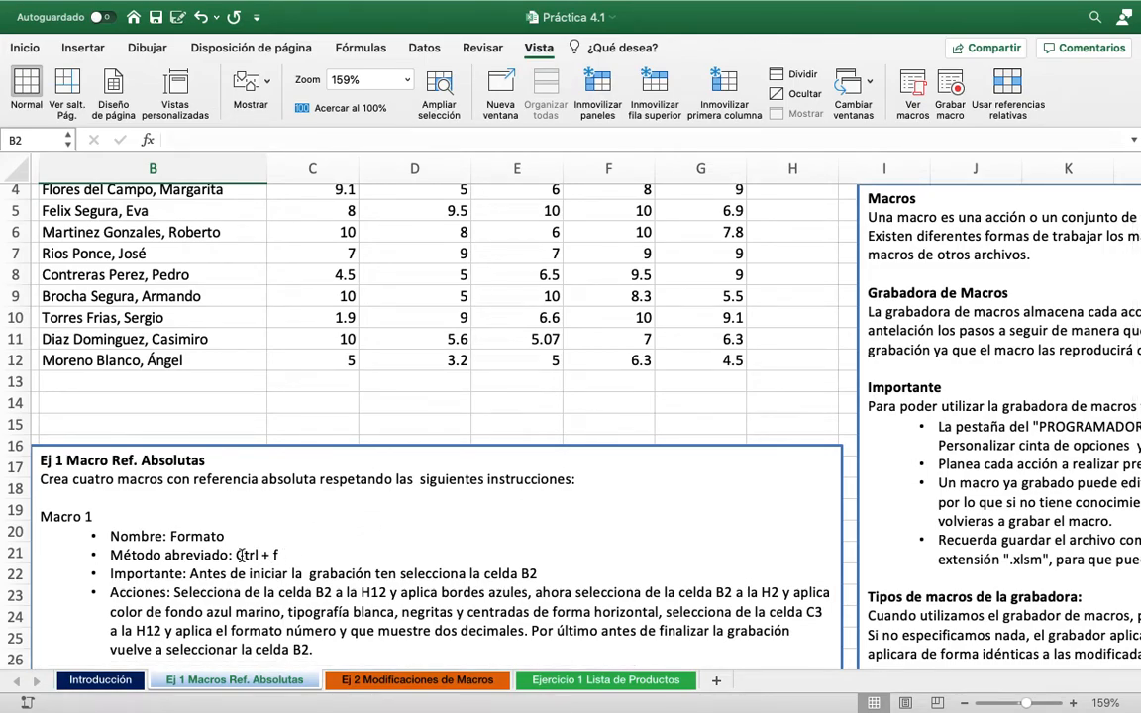
pyautogui.scroll(3, 239, 554)
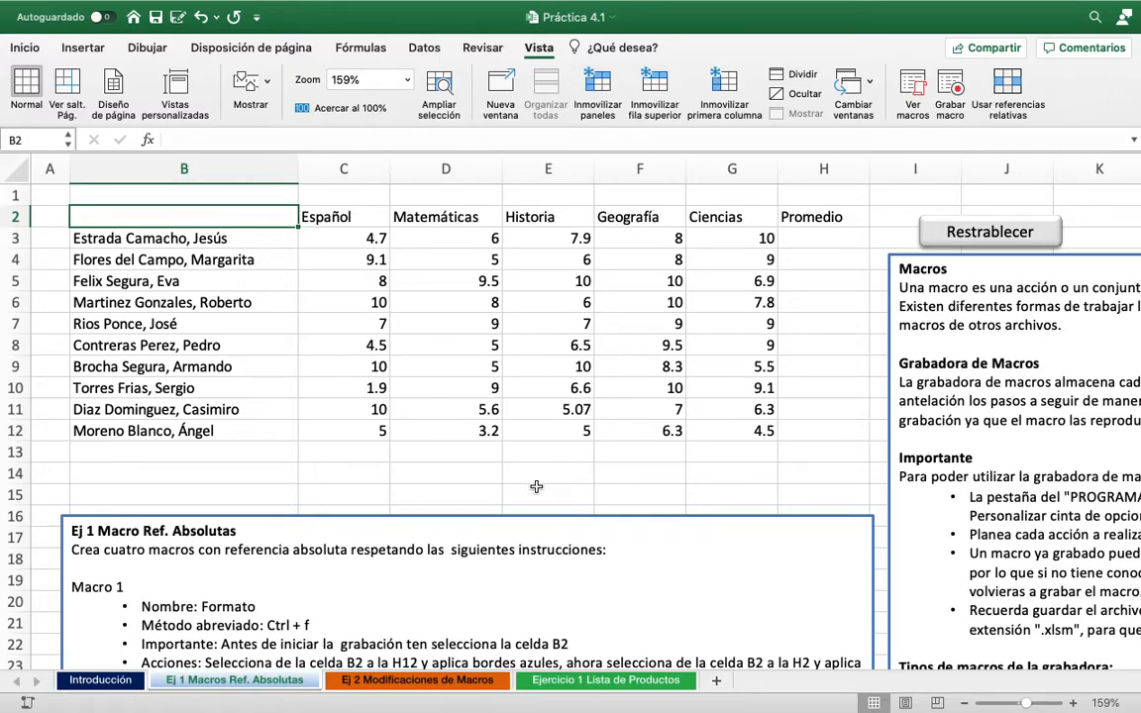
pyautogui.scroll(-5, 426, 515)
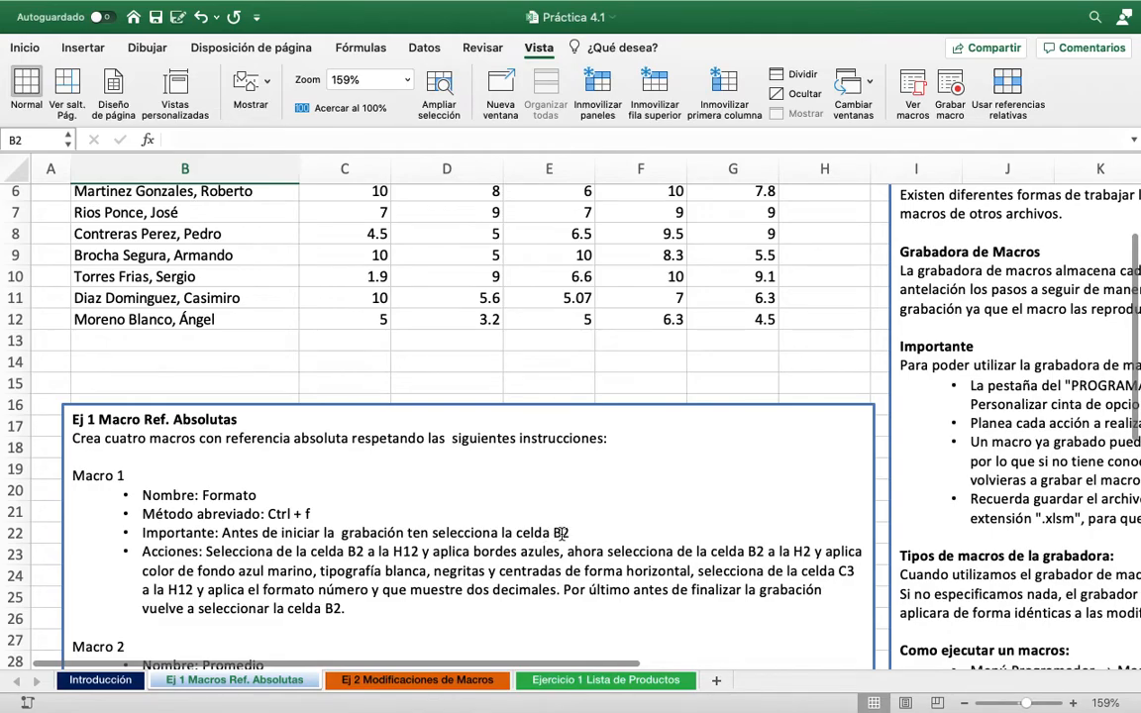
pyautogui.scroll(5, 515, 535)
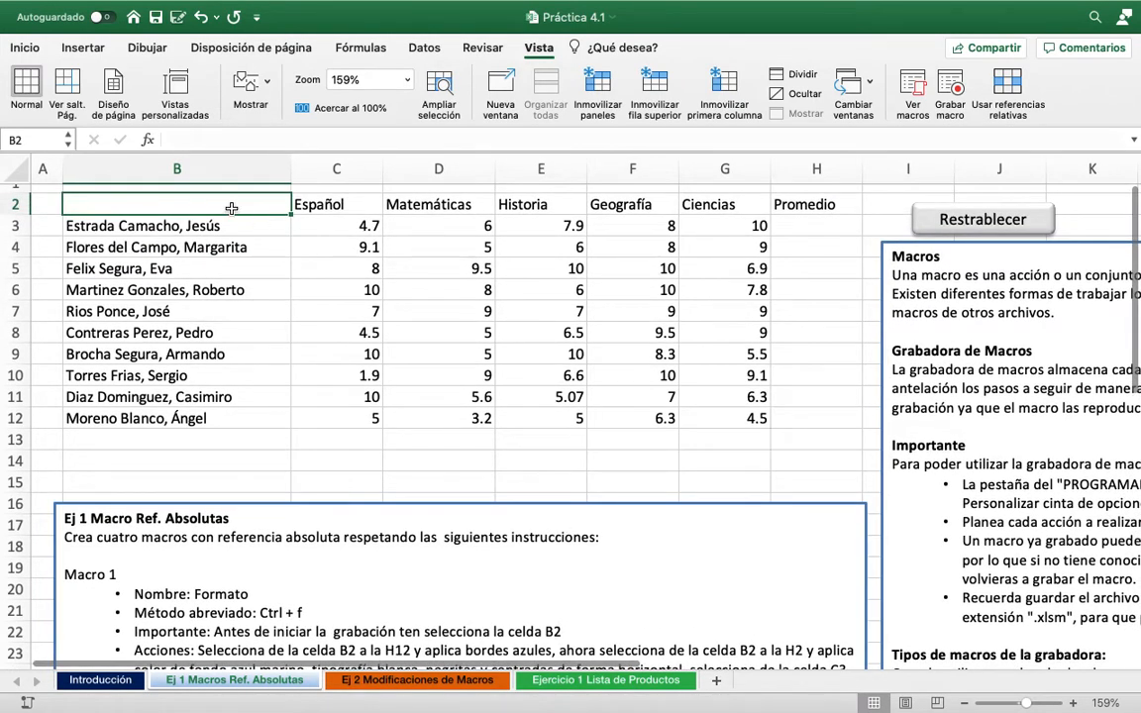
pyautogui.scroll(-3, 306, 424)
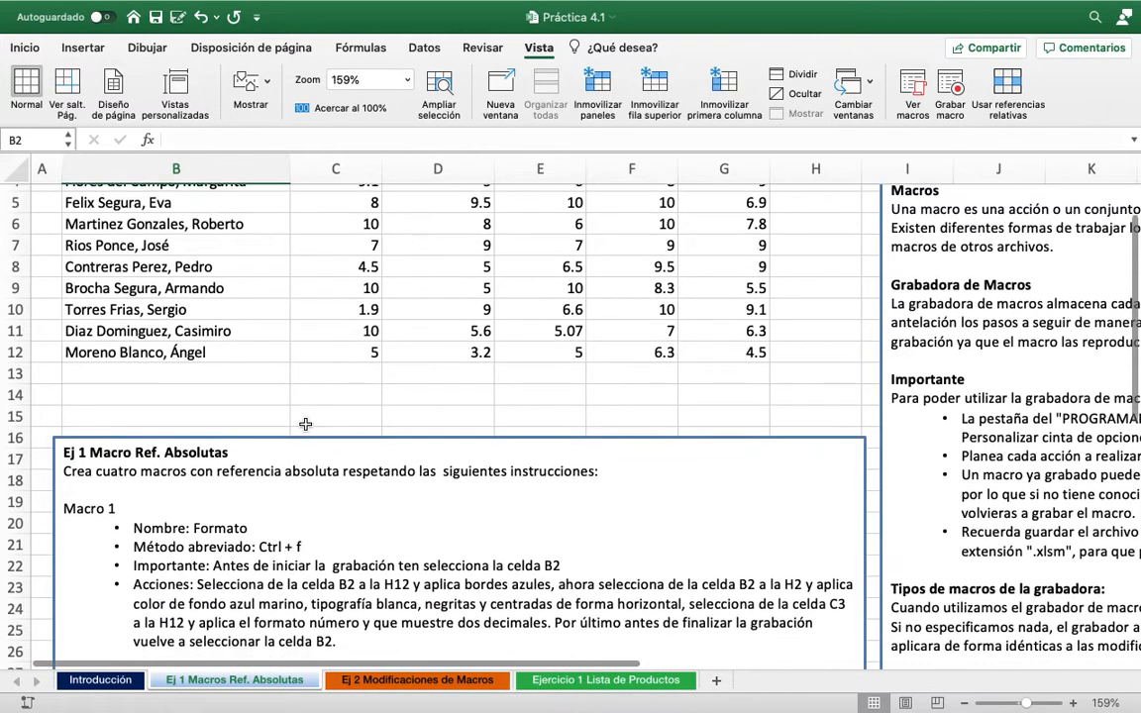
pyautogui.scroll(2, 305, 424)
pyautogui.scroll(2, 305, 425)
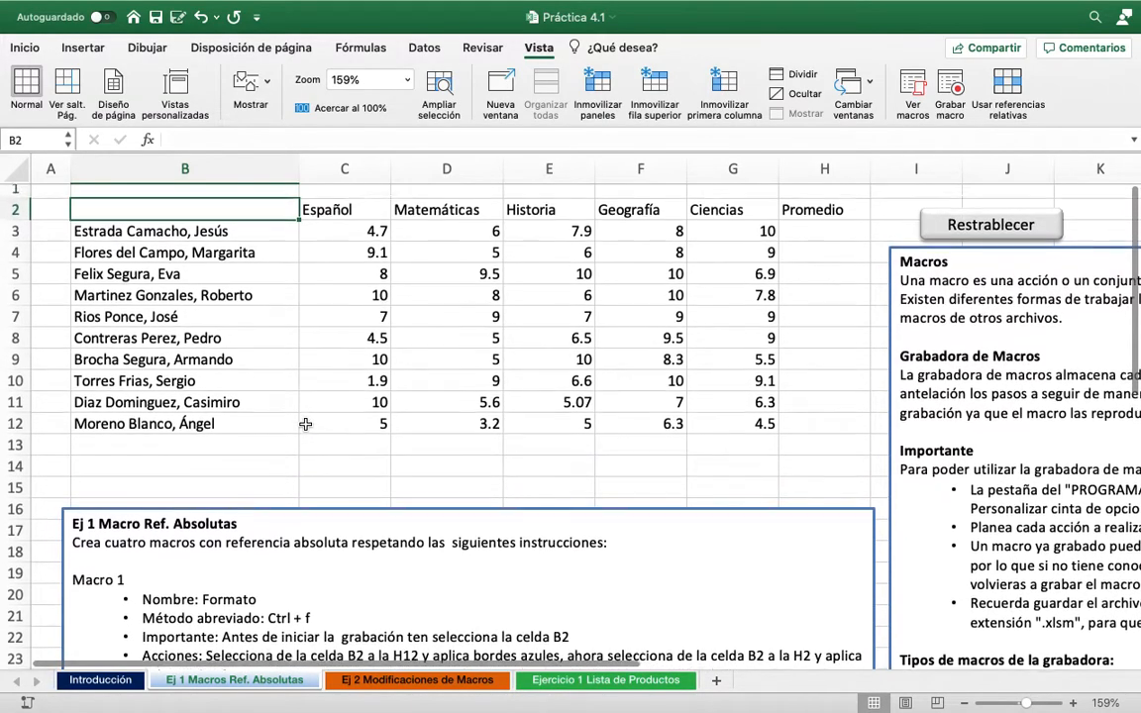
pyautogui.click(950, 87)
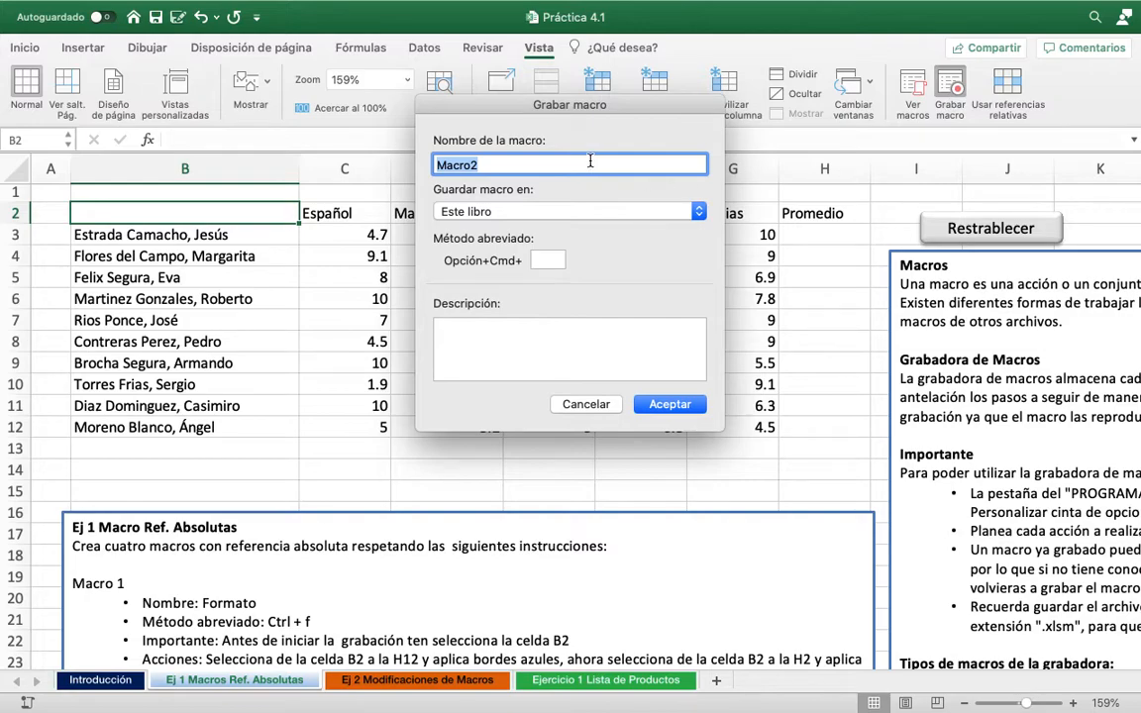
pyautogui.press('BackSpace')
pyautogui.write('Formato')
pyautogui.click(555, 260)
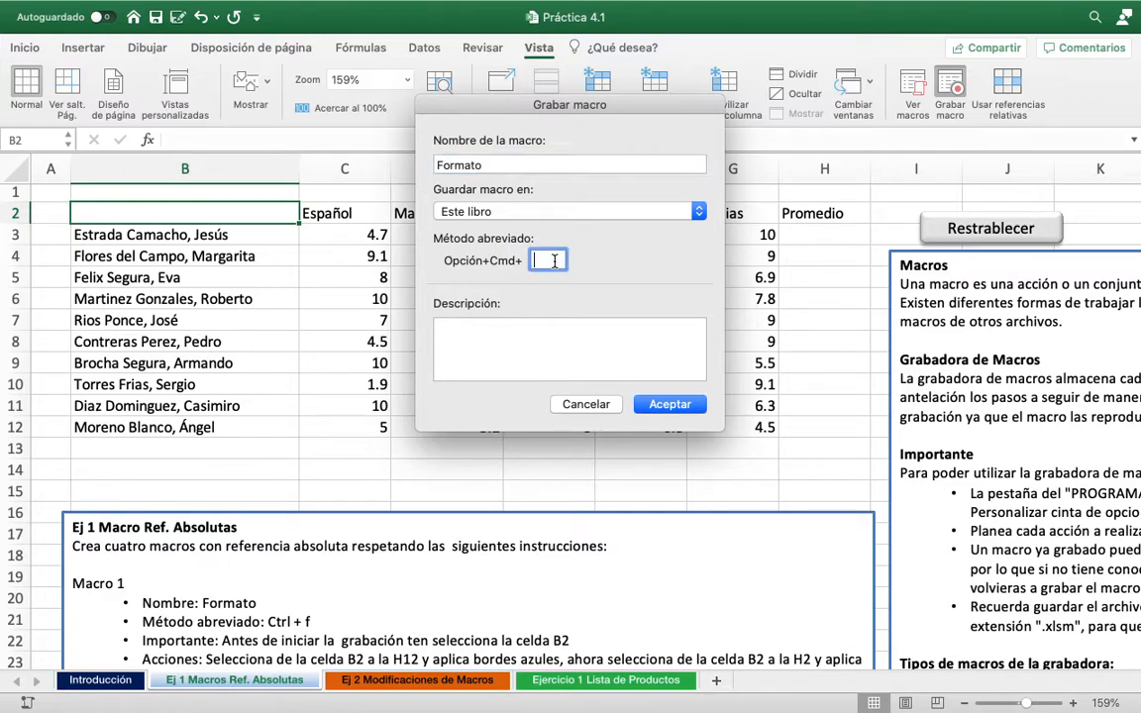
pyautogui.write('f')
pyautogui.click(666, 406)
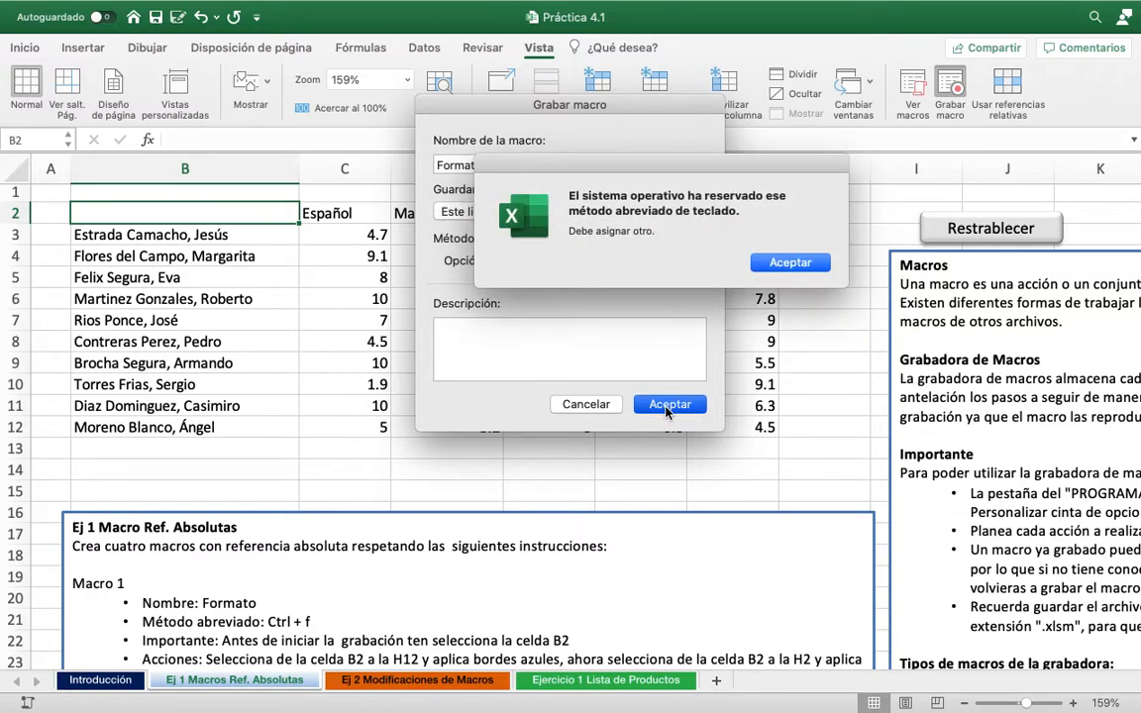
pyautogui.click(790, 263)
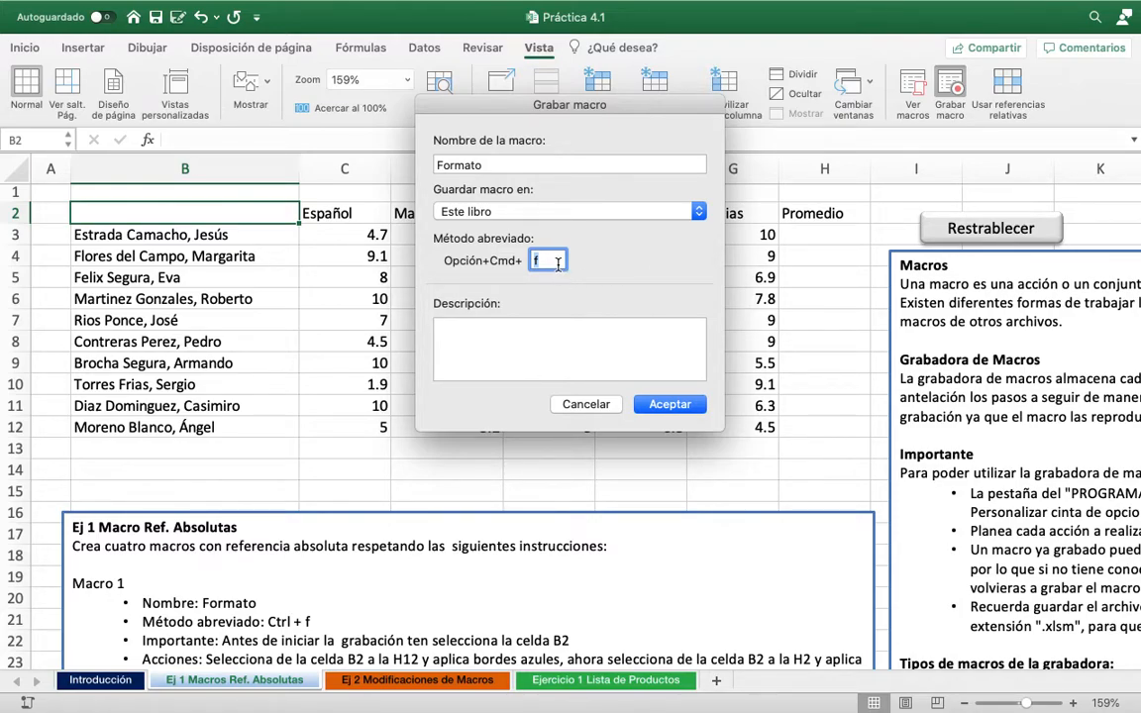
pyautogui.press('BackSpace')
pyautogui.write('w')
pyautogui.click(664, 406)
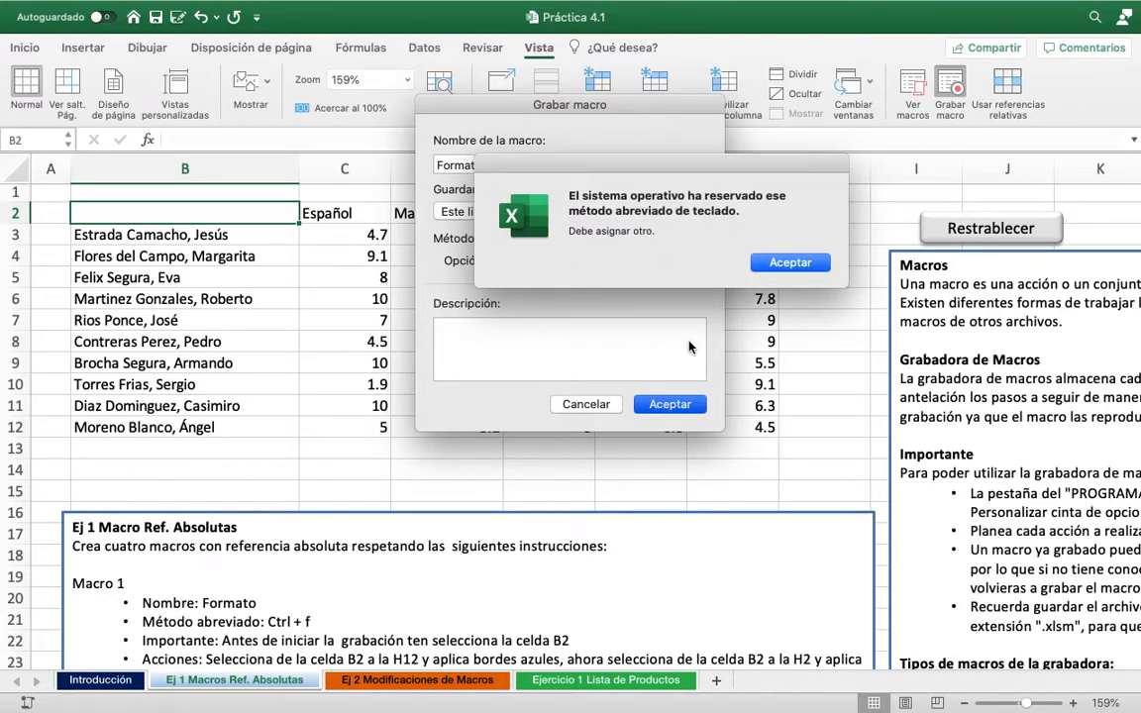
pyautogui.click(787, 264)
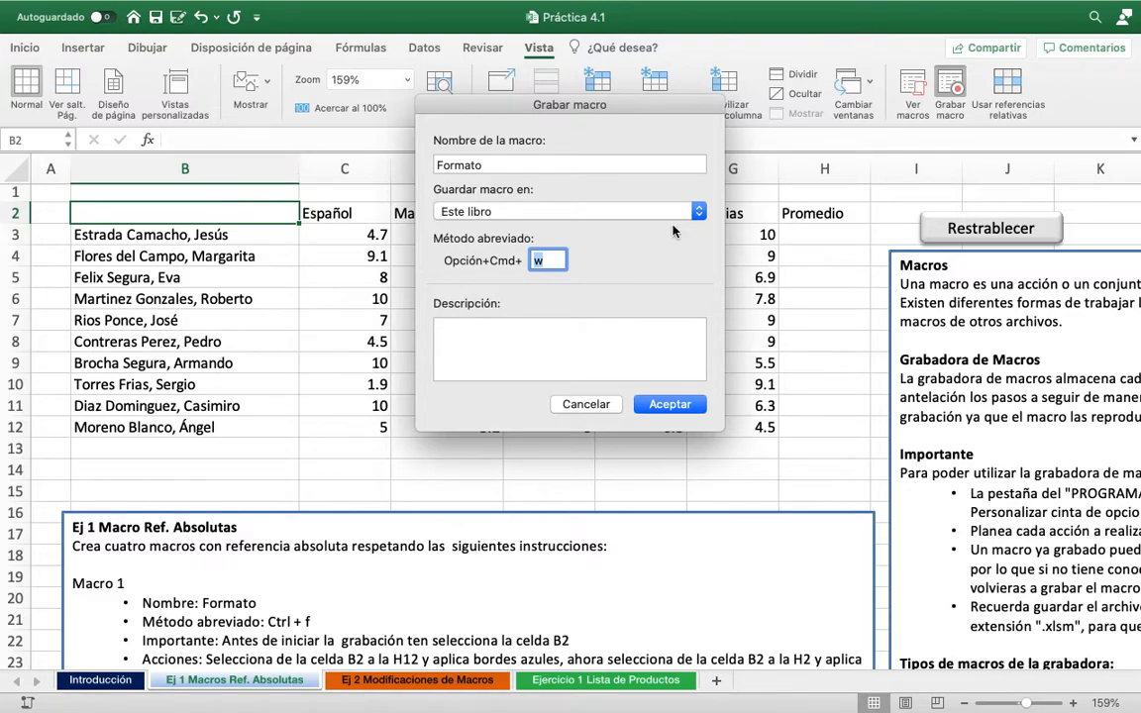
pyautogui.click(601, 404)
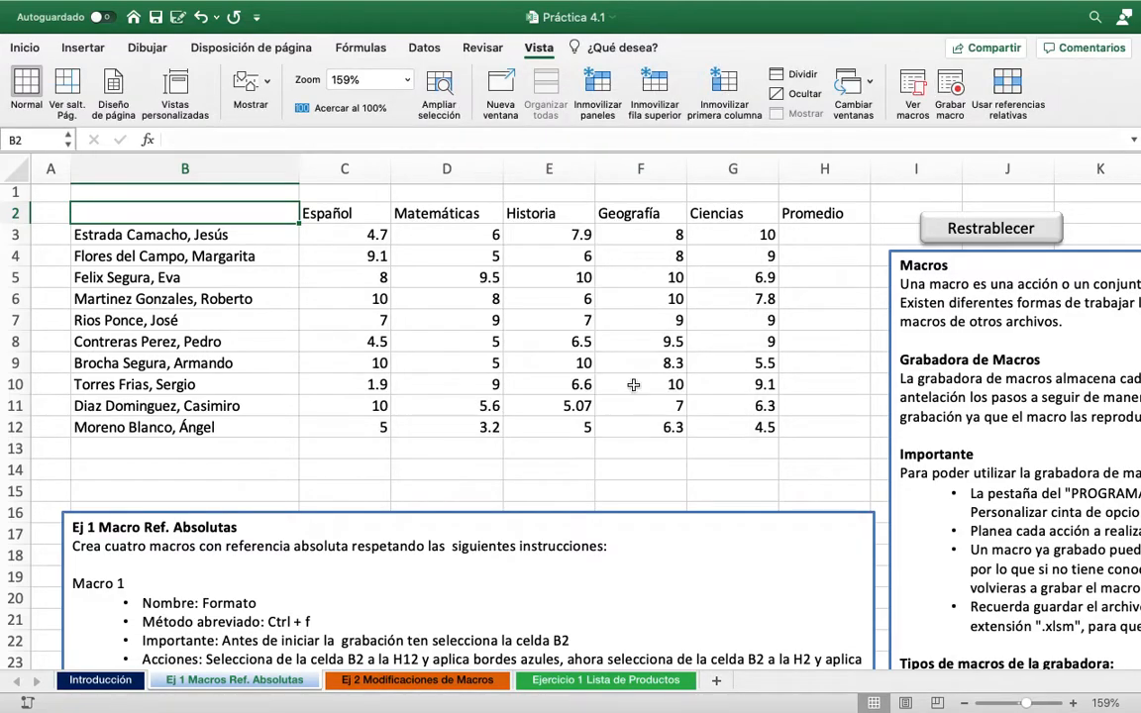
# Delete the Formato macro from the list of macros in the open workbooks
pyautogui.click(912, 87)
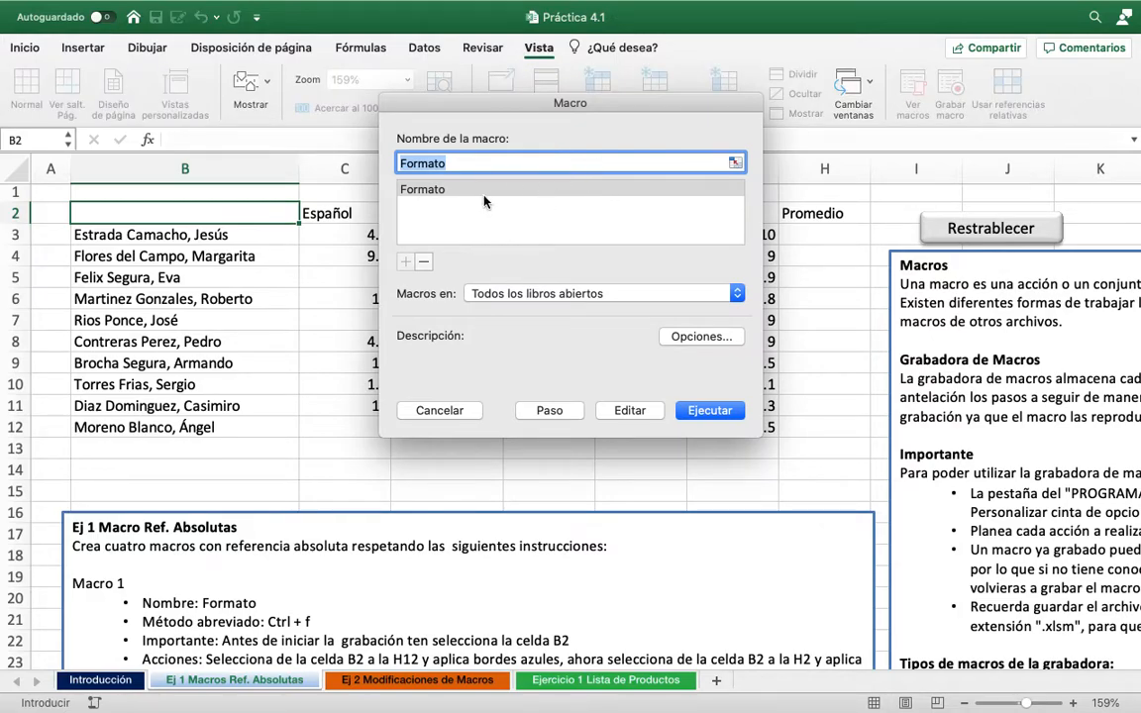
pyautogui.click(423, 262)
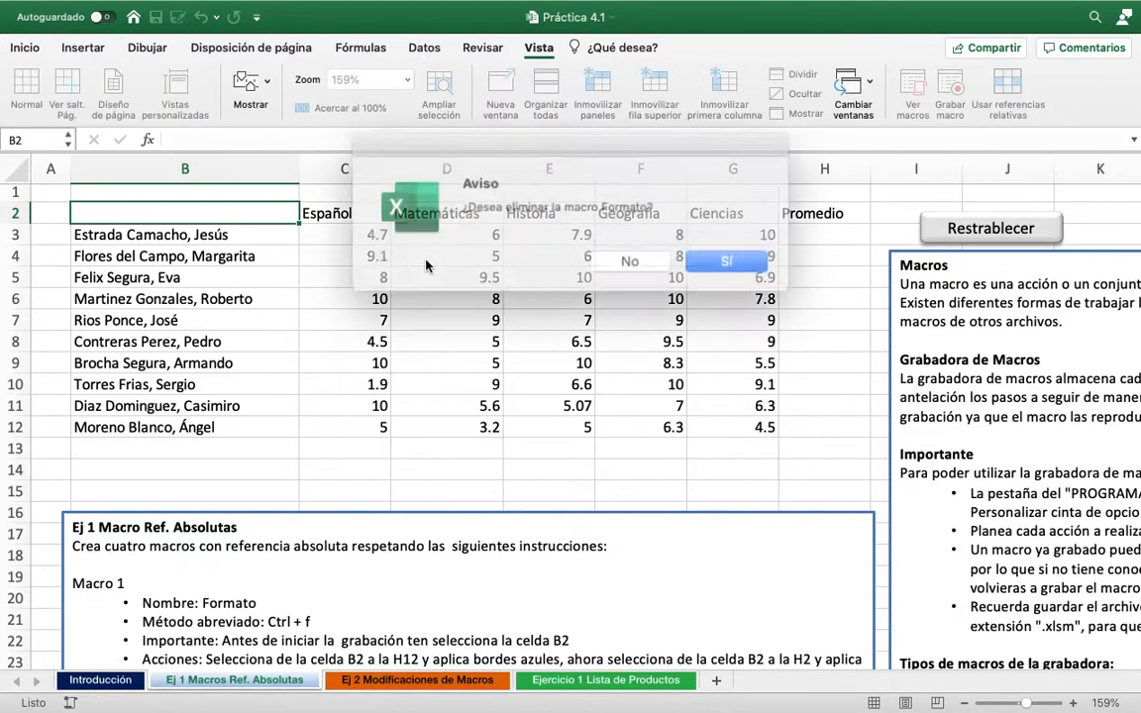
pyautogui.click(701, 256)
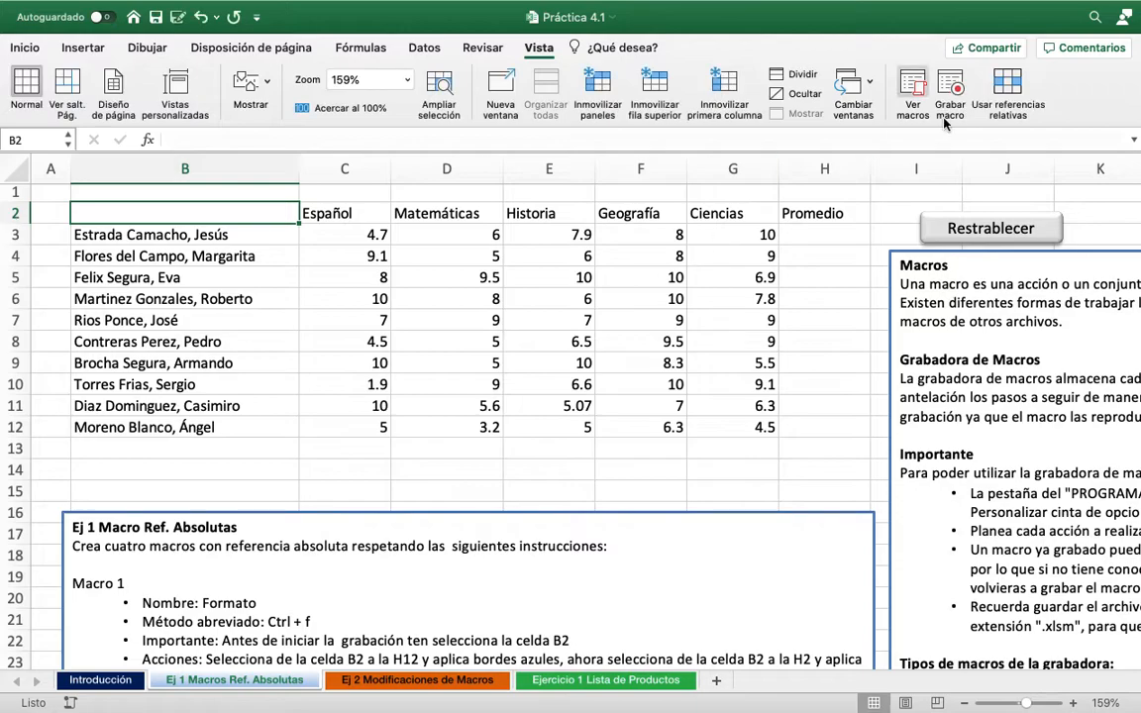
# Start recording a macro named Formato in this workbook with the shortcut Option+Cmd+e
pyautogui.click(951, 87)
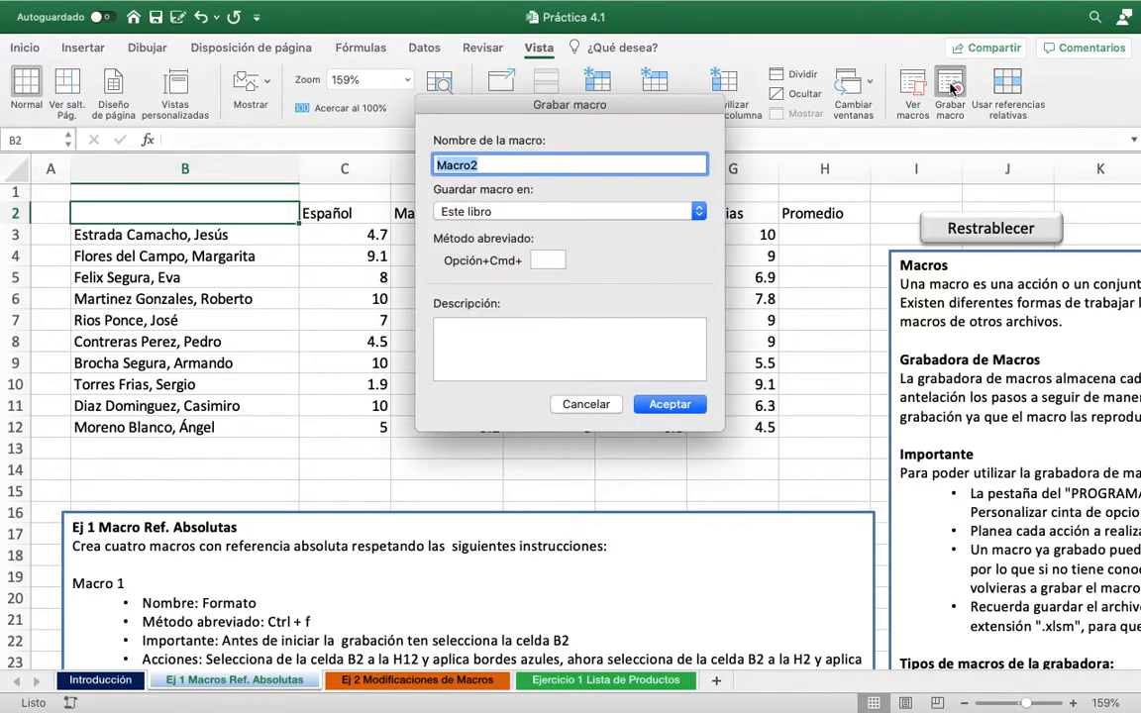
pyautogui.write('Formato')
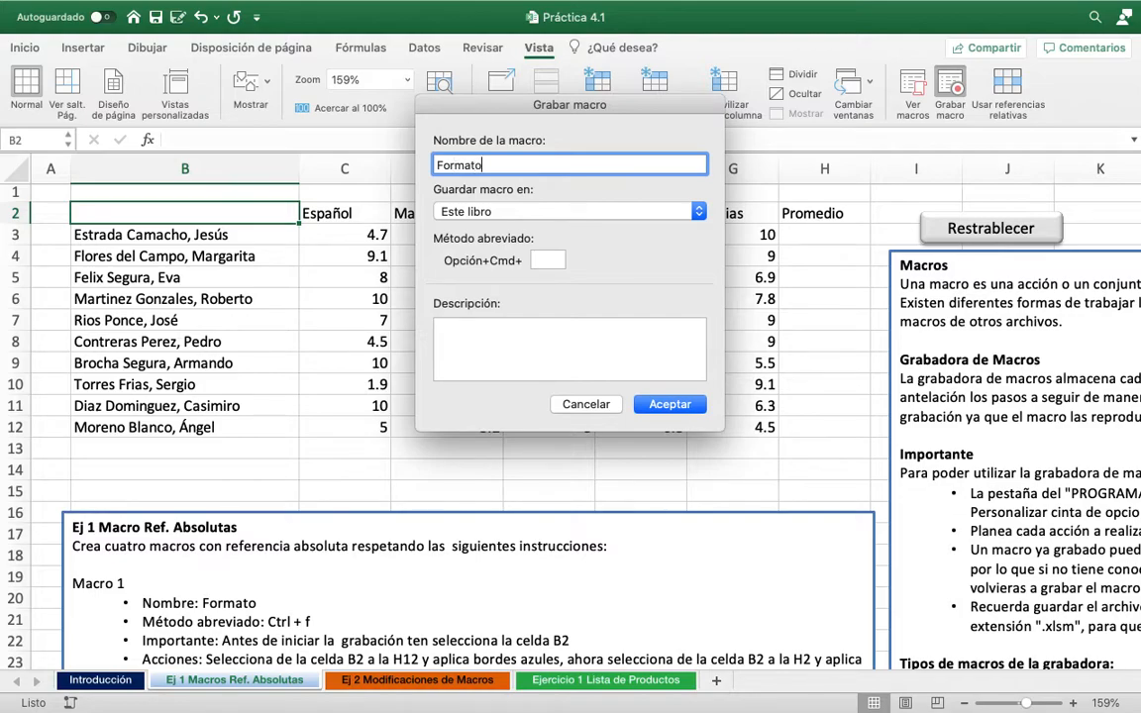
pyautogui.click(548, 260)
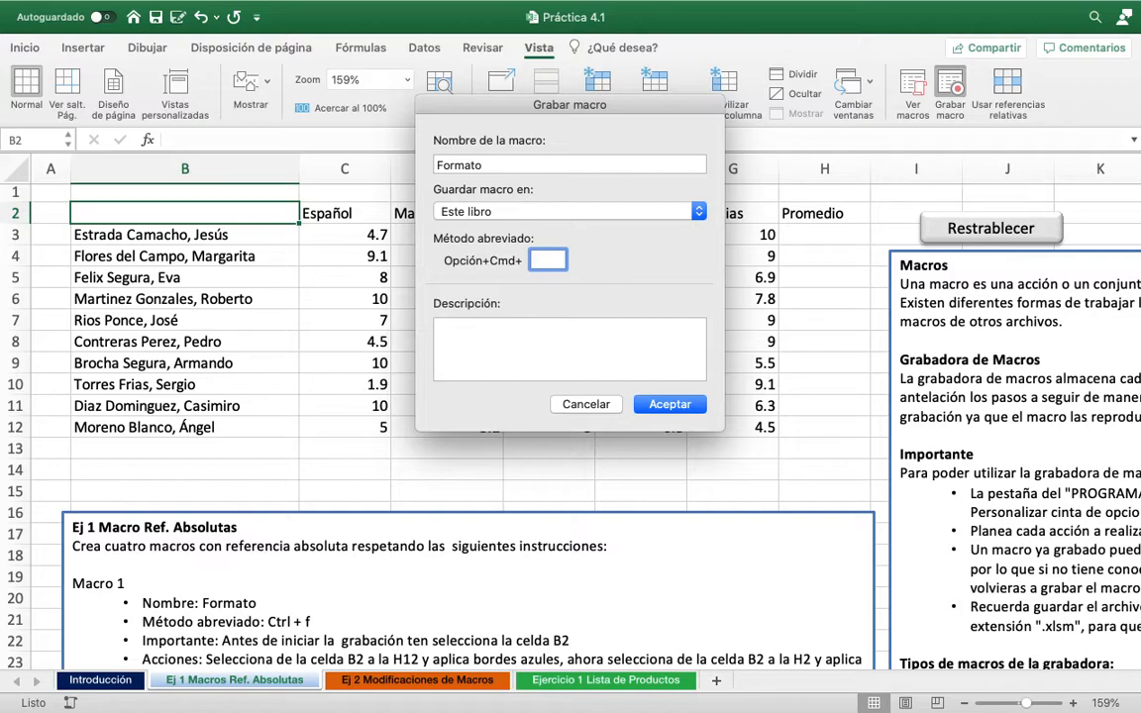
pyautogui.write('w')
pyautogui.click(671, 405)
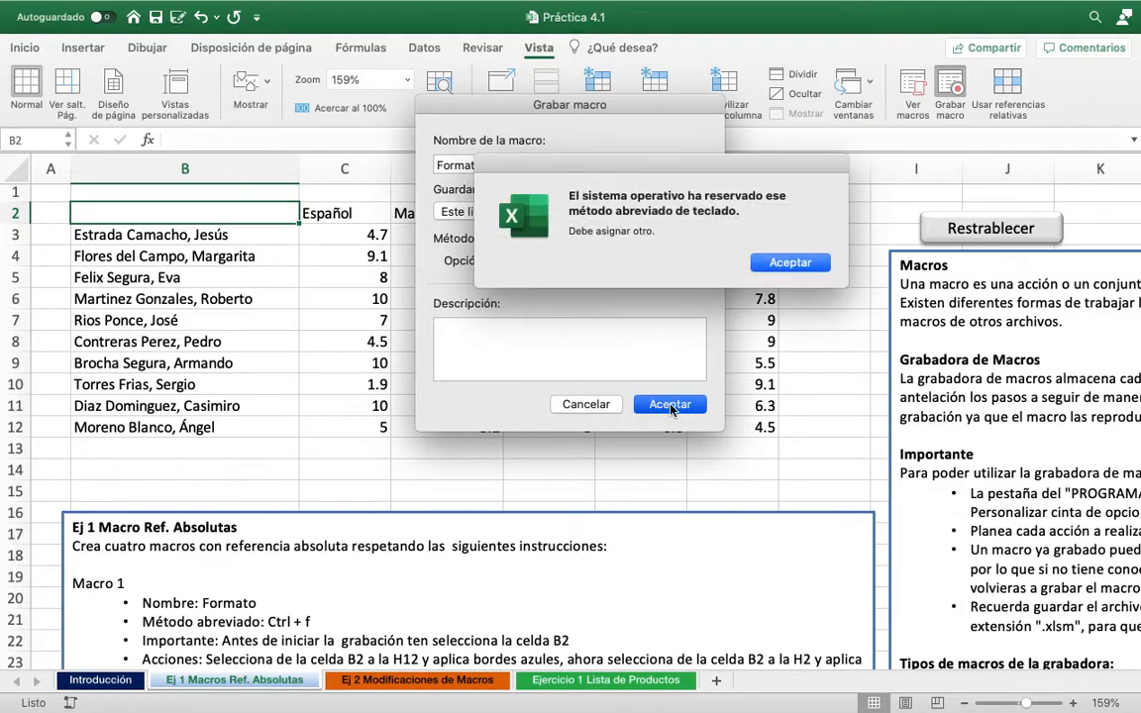
pyautogui.click(762, 263)
pyautogui.write('e')
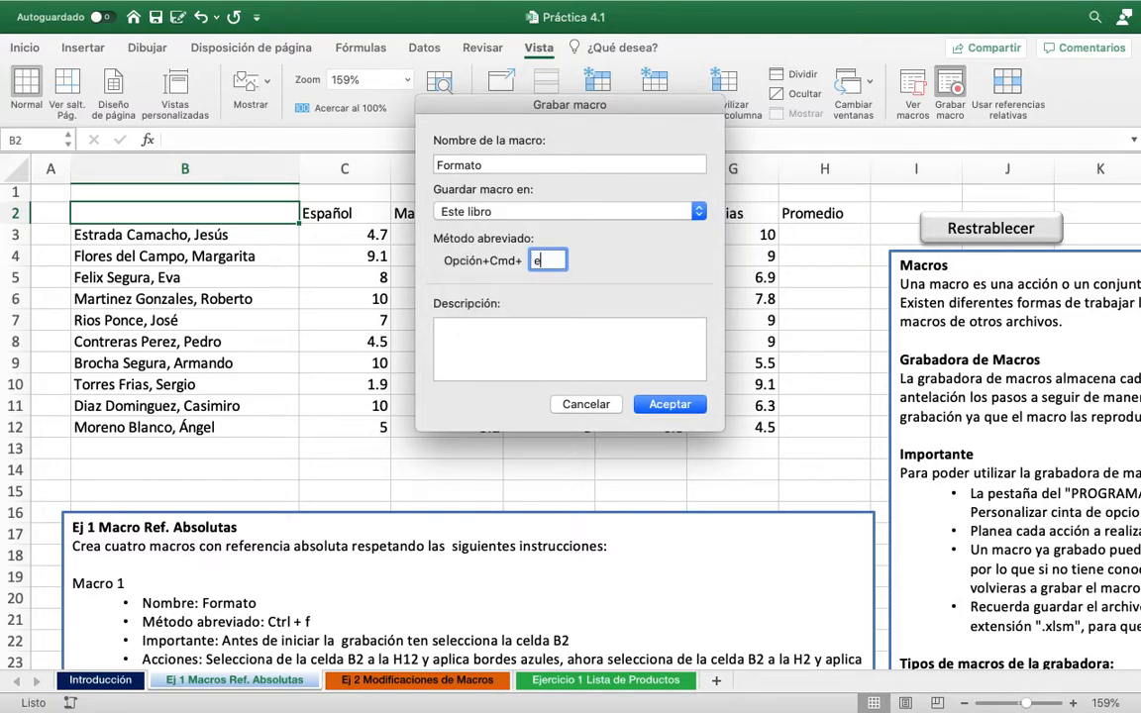
pyautogui.click(668, 404)
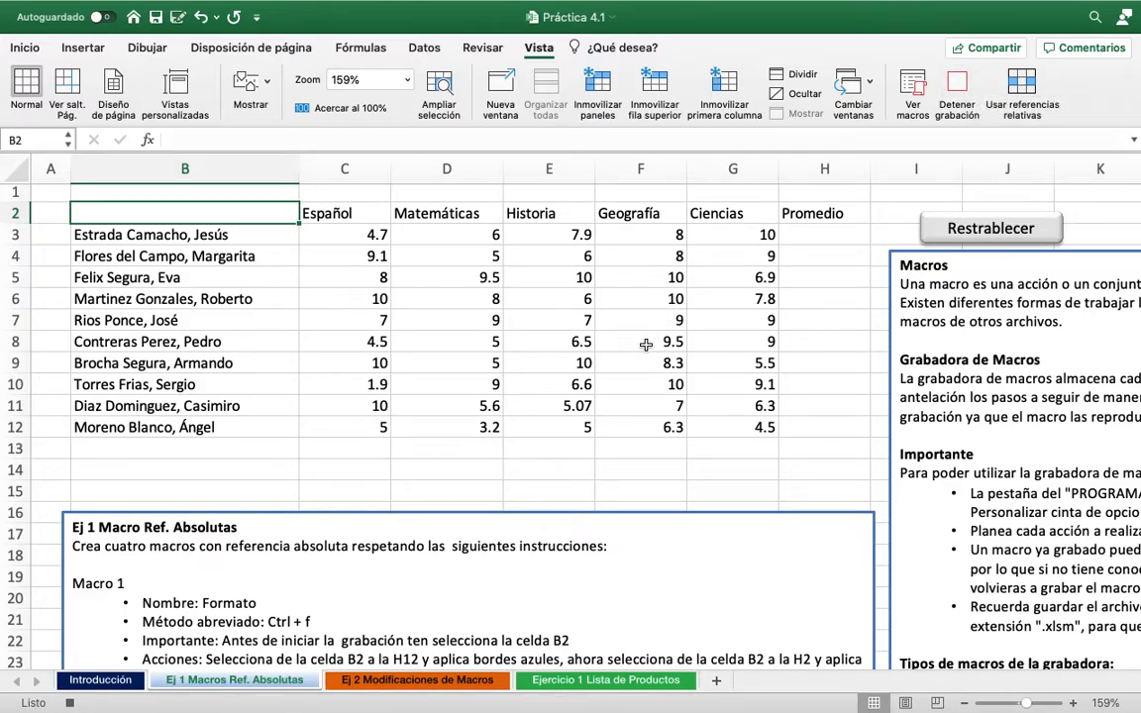
# Select the whole grades table, from cell B2 to H12
pyautogui.scroll(-2, 645, 343)
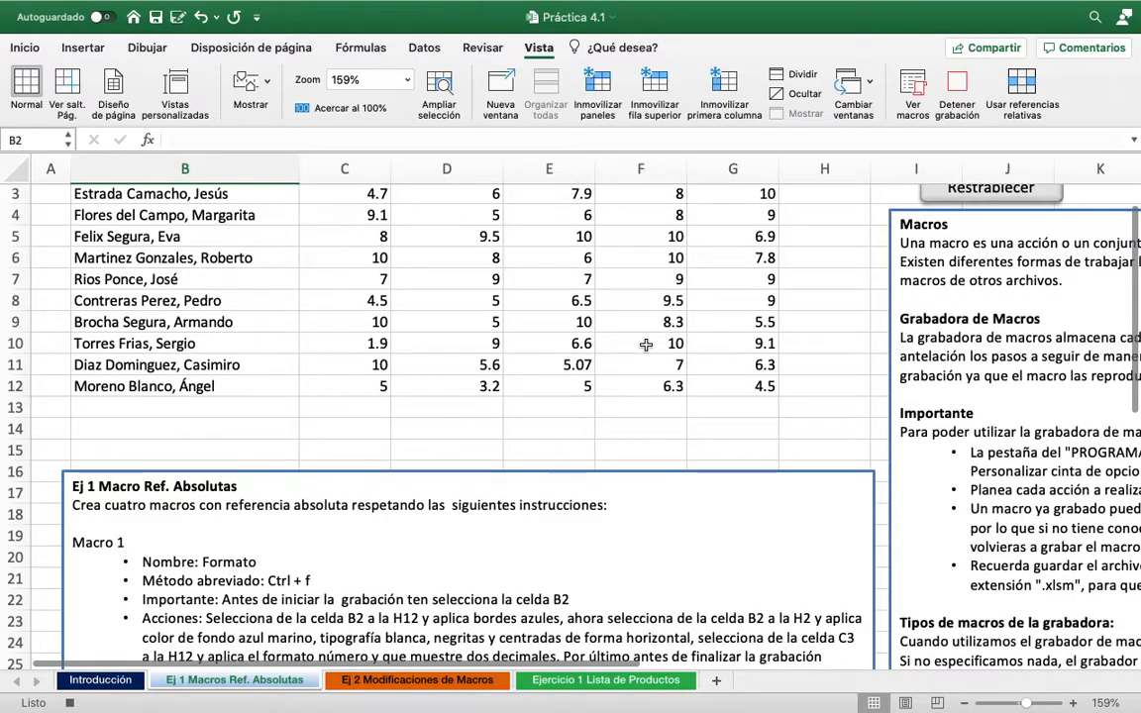
pyautogui.scroll(-1, 645, 345)
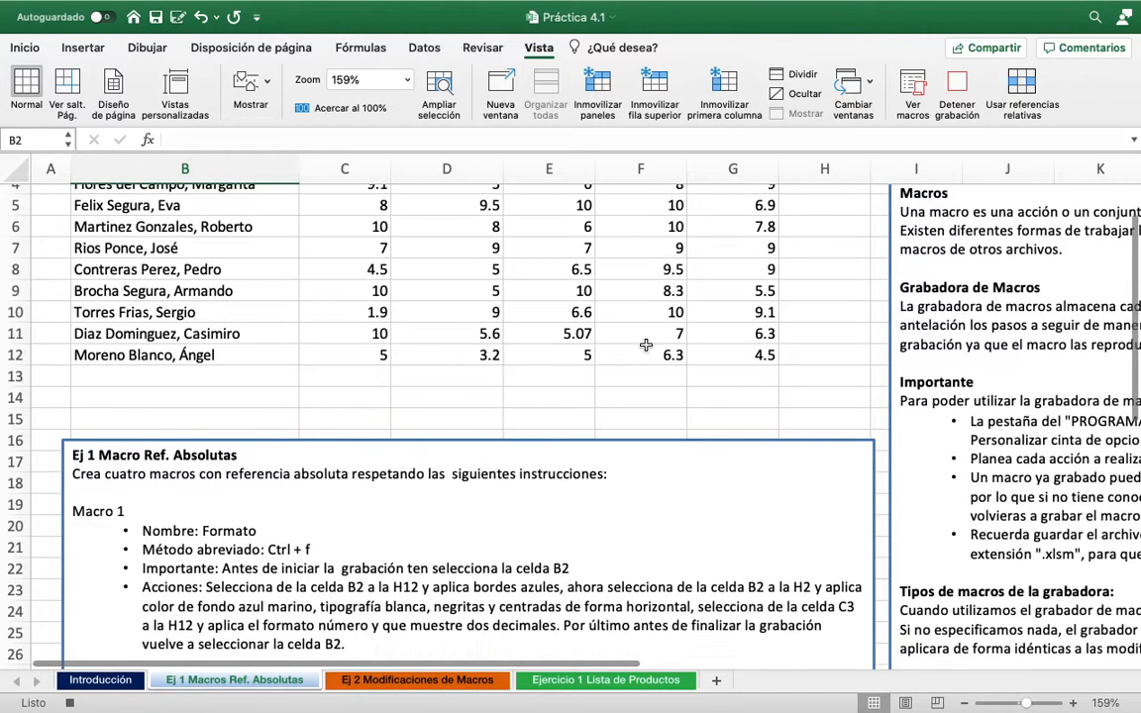
pyautogui.scroll(1, 646, 345)
pyautogui.scroll(-1, 646, 344)
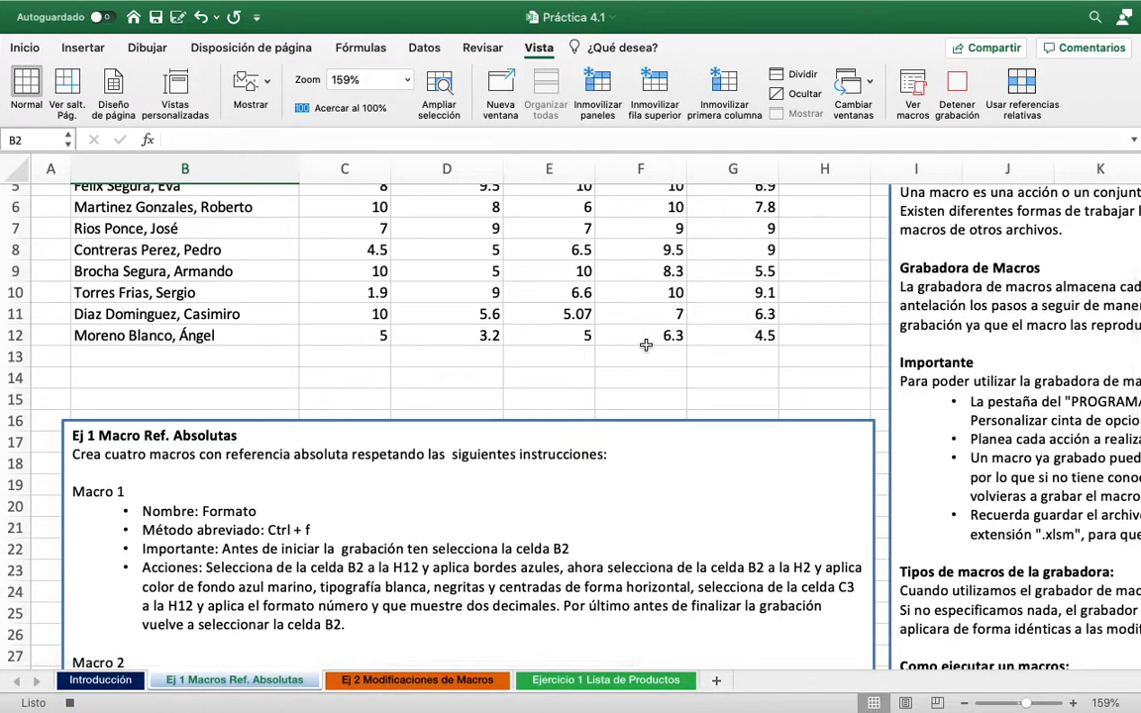
pyautogui.scroll(4, 646, 344)
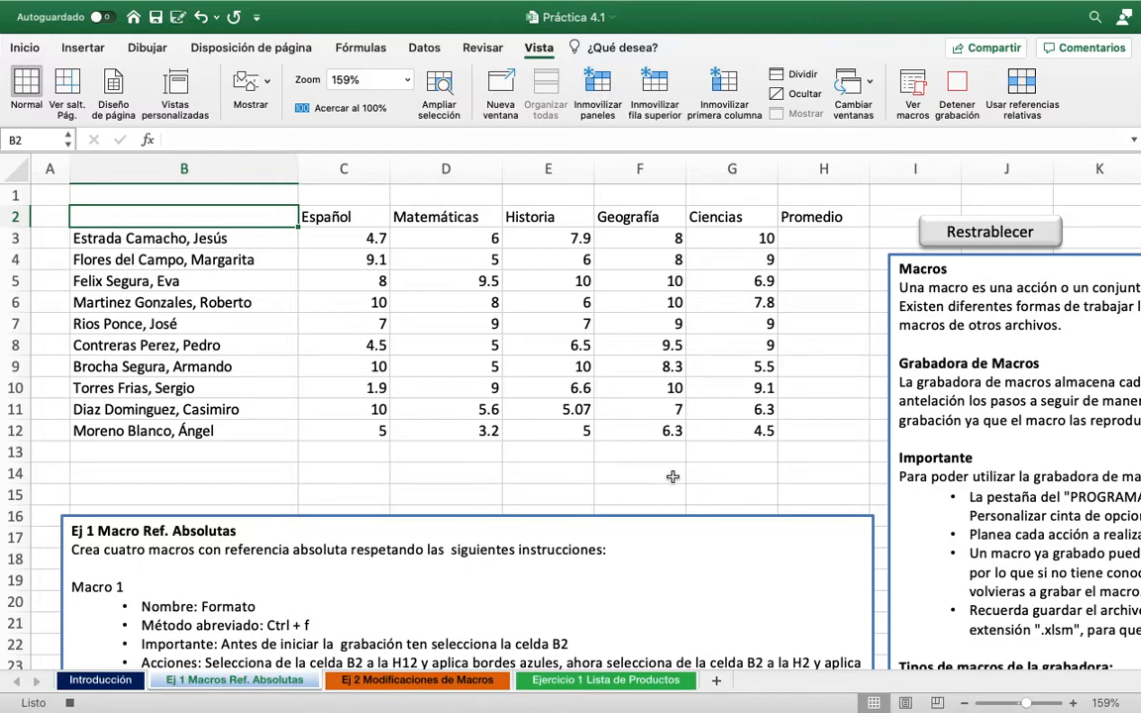
pyautogui.hotkey('shift', 'Down')
pyautogui.hotkey('shift', 'Down')
pyautogui.hotkey('shift', 'Down')
pyautogui.hotkey('shift', 'Down')
pyautogui.hotkey('shift', 'Right')
pyautogui.hotkey('shift', 'Right')
pyautogui.hotkey('shift', 'Right')
pyautogui.hotkey('shift', 'Right')
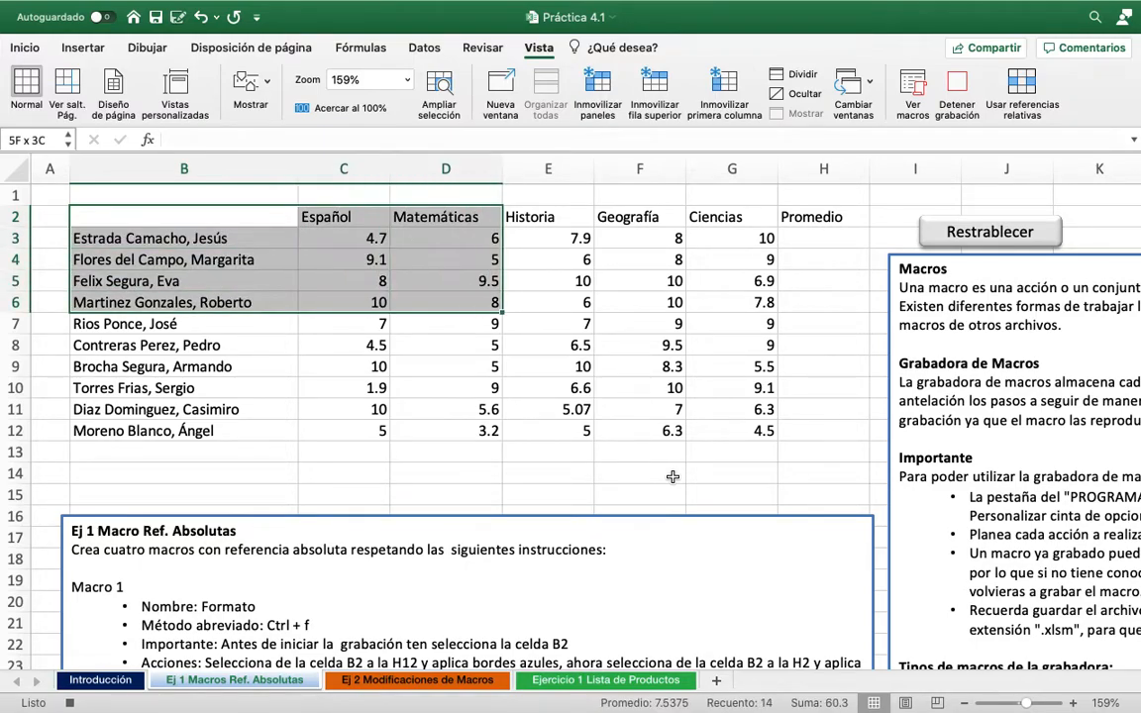
pyautogui.hotkey('shift', 'Right')
pyautogui.hotkey('shift', 'Right')
pyautogui.hotkey('shift', 'Down')
pyautogui.hotkey('shift', 'Down')
pyautogui.hotkey('shift', 'Down')
pyautogui.hotkey('shift', 'Down')
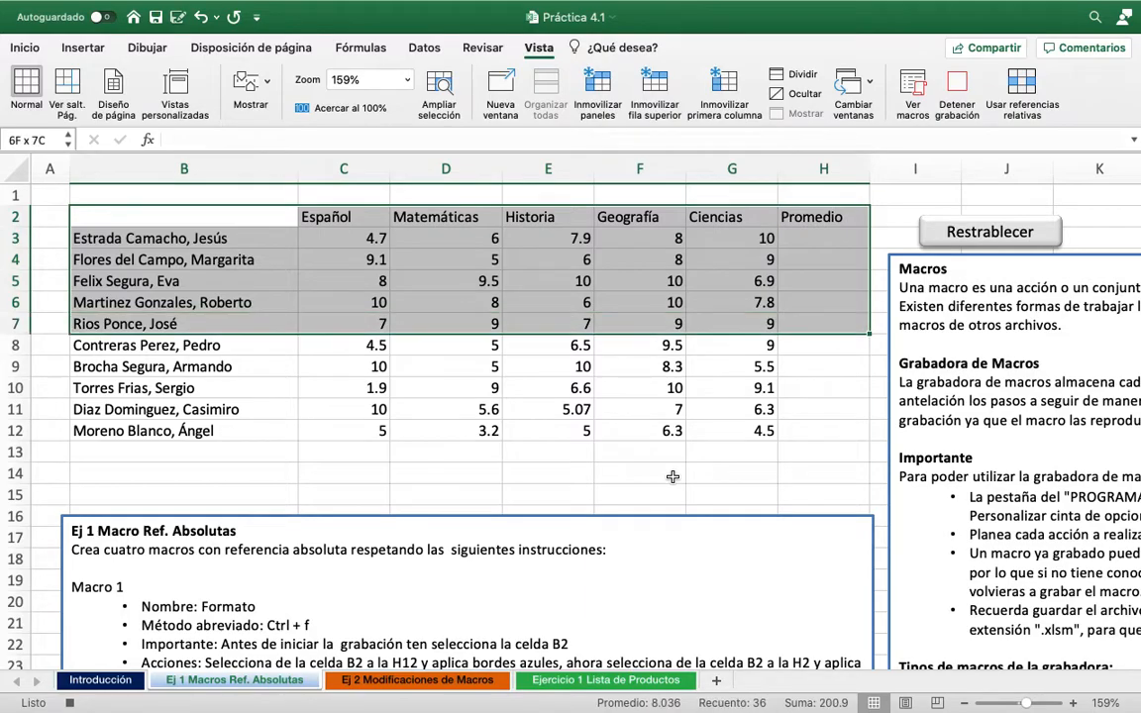
pyautogui.hotkey('shift', 'Down')
pyautogui.hotkey('shift', 'Down')
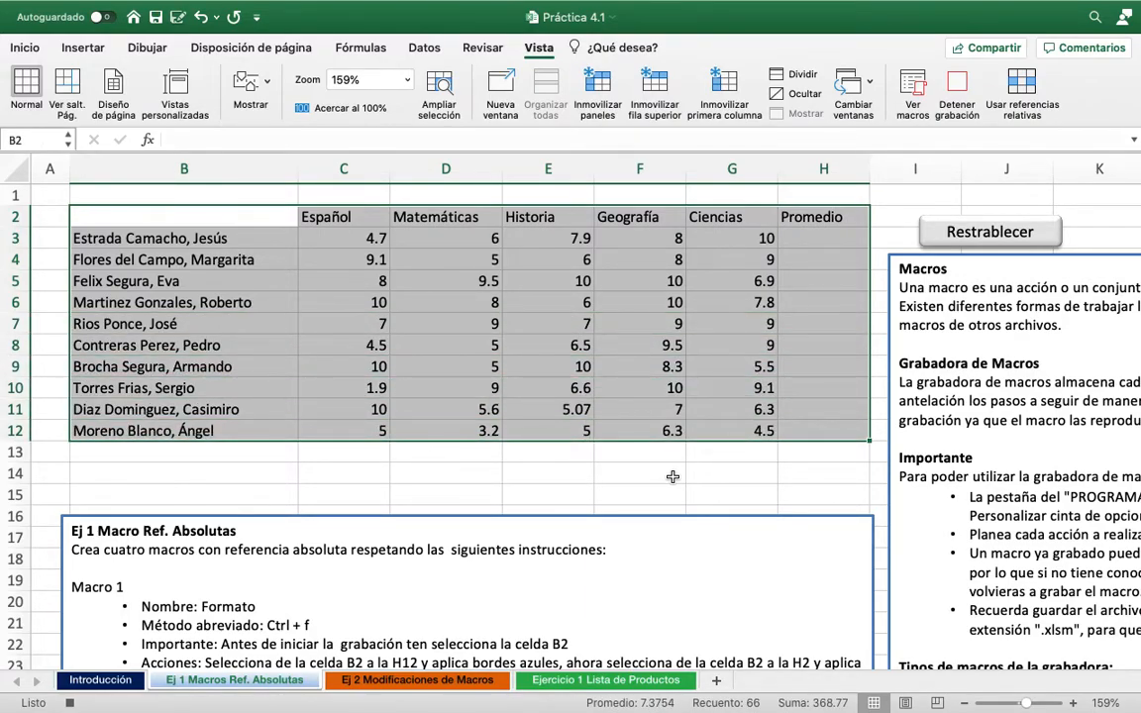
pyautogui.scroll(-3, 570, 484)
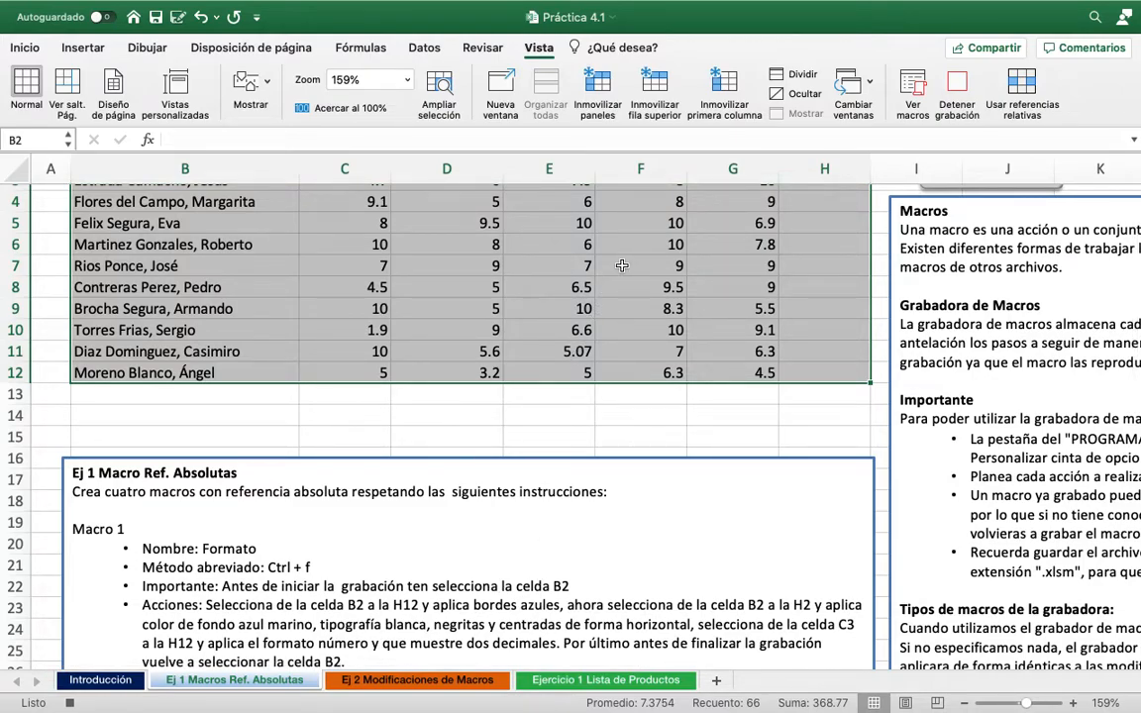
pyautogui.click(84, 49)
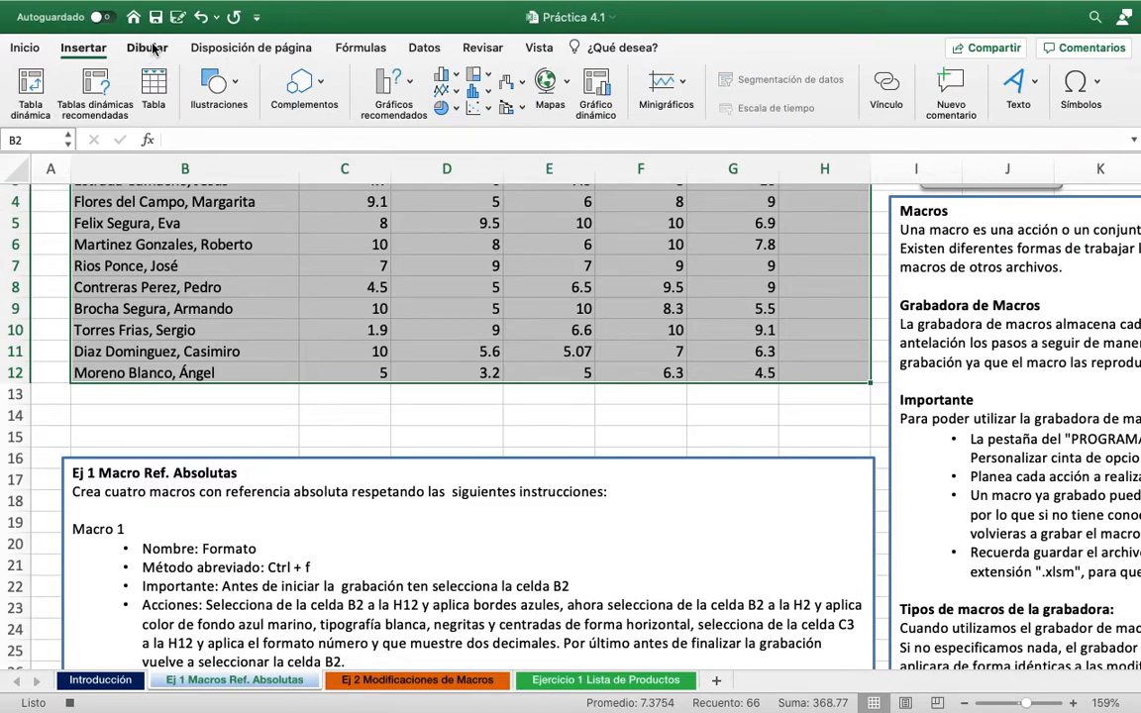
pyautogui.click(154, 49)
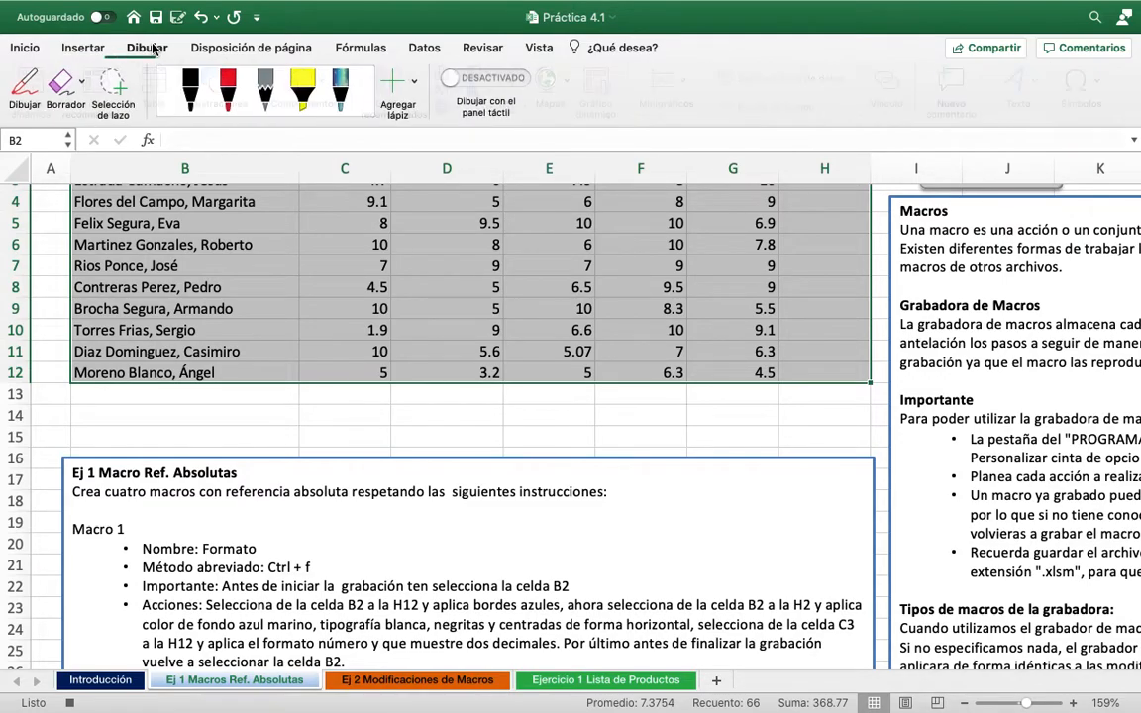
pyautogui.click(245, 50)
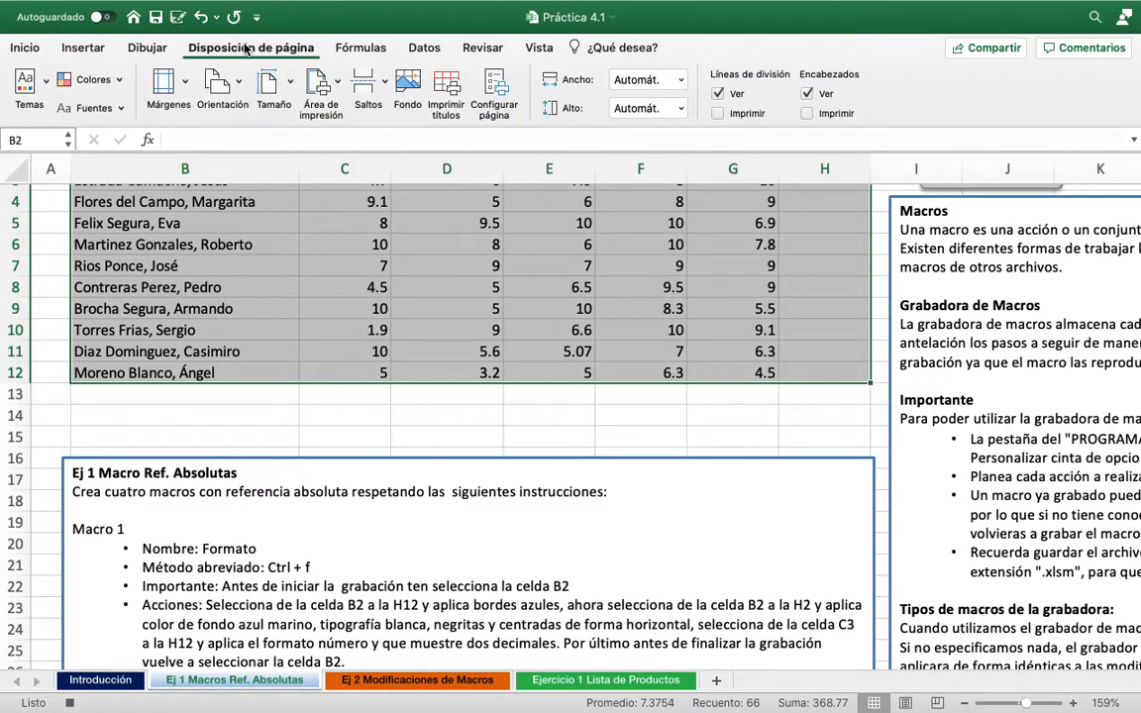
pyautogui.click(362, 50)
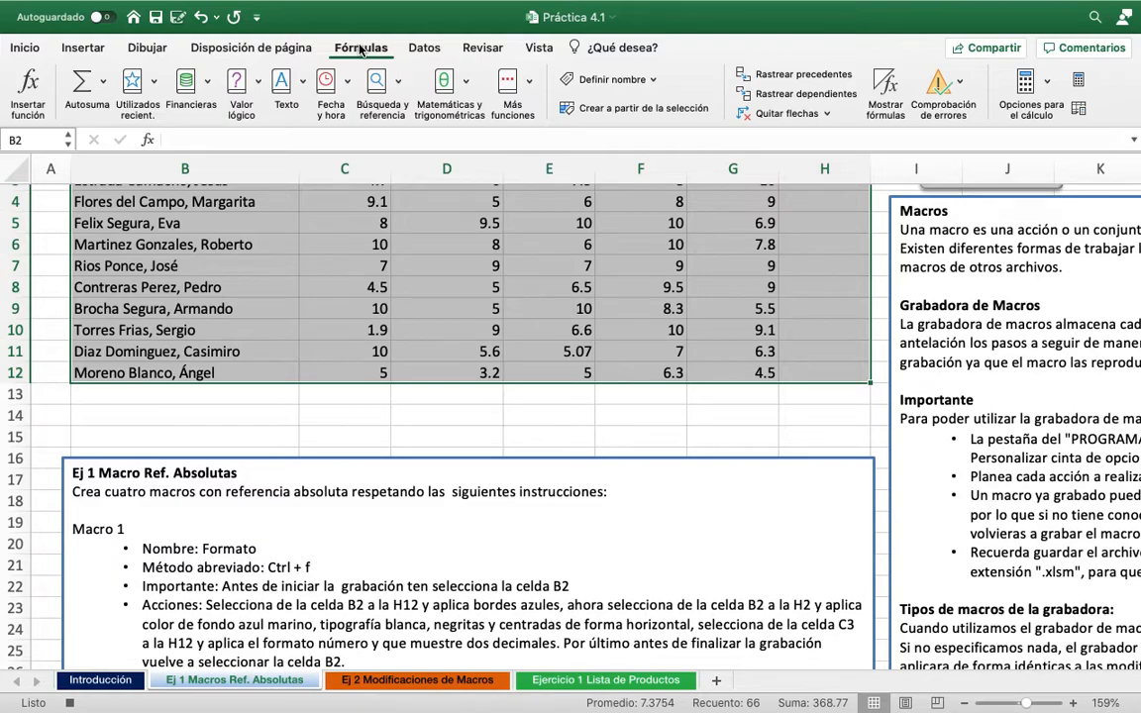
pyautogui.click(418, 49)
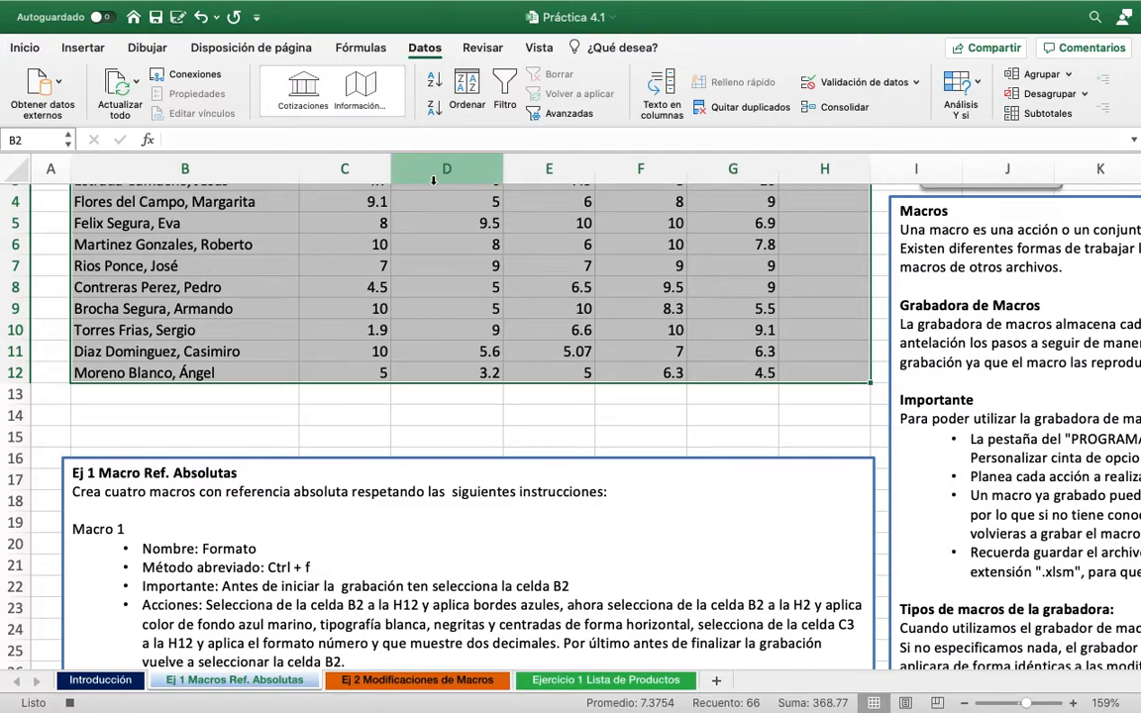
pyautogui.click(492, 50)
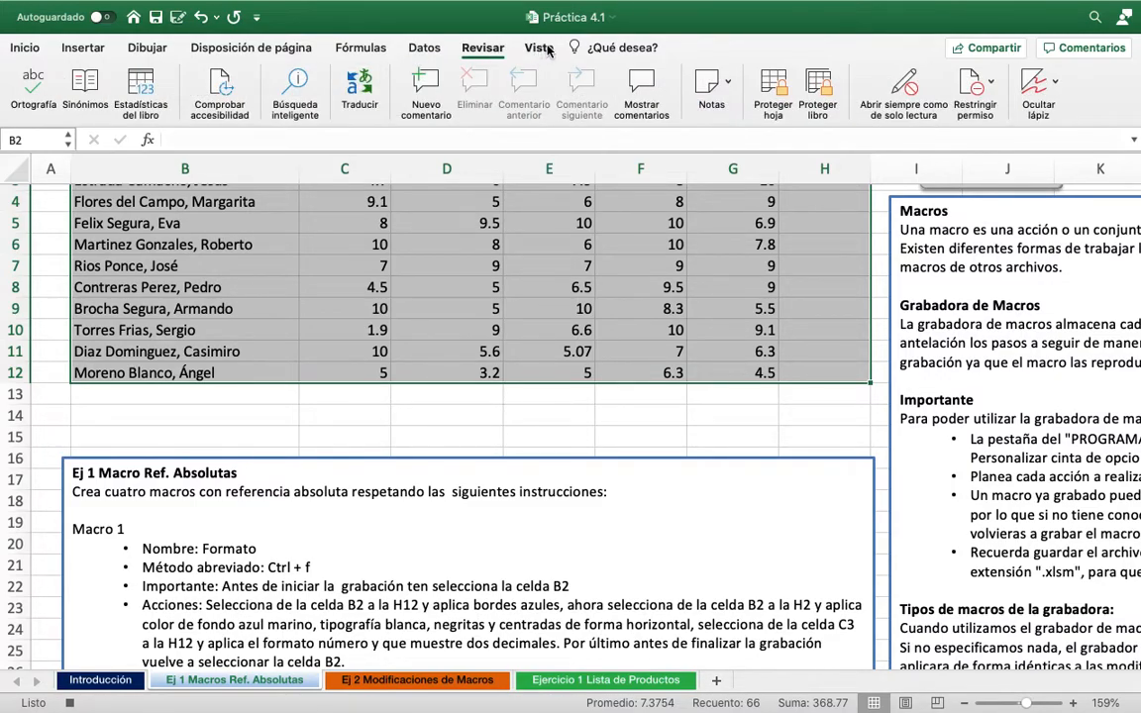
pyautogui.click(543, 50)
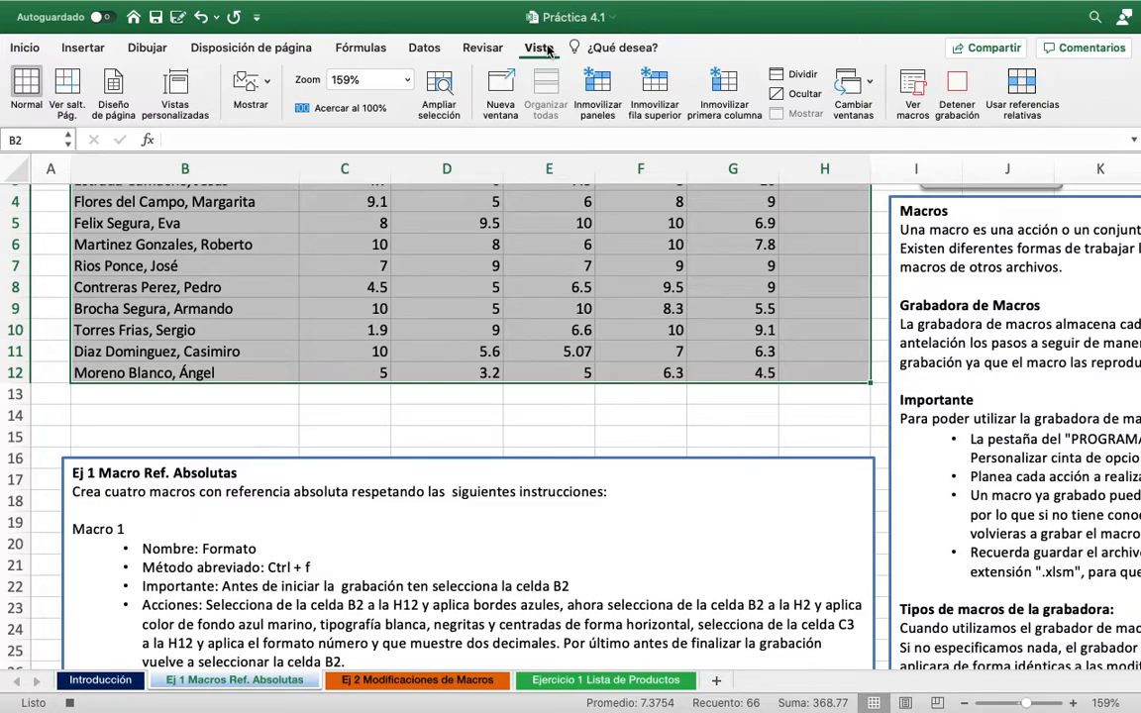
# Apply thin dark blue outline and interior borders to all cells of the selected grades table
pyautogui.rightClick(460, 228)
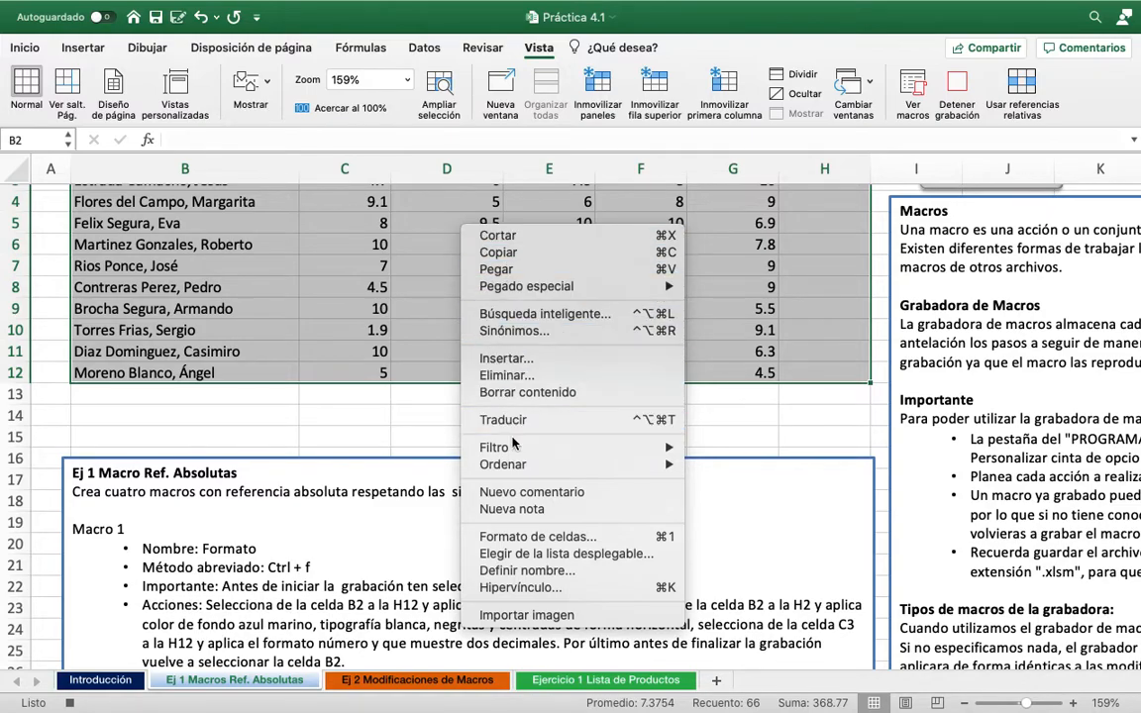
pyautogui.click(524, 538)
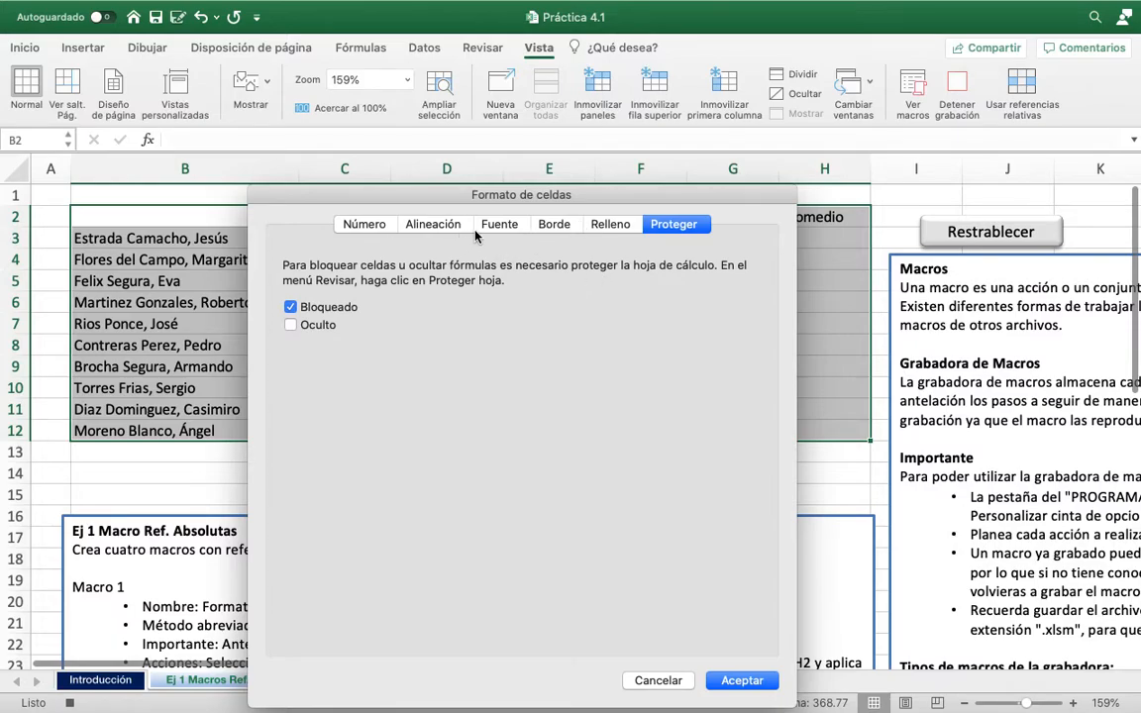
pyautogui.click(554, 225)
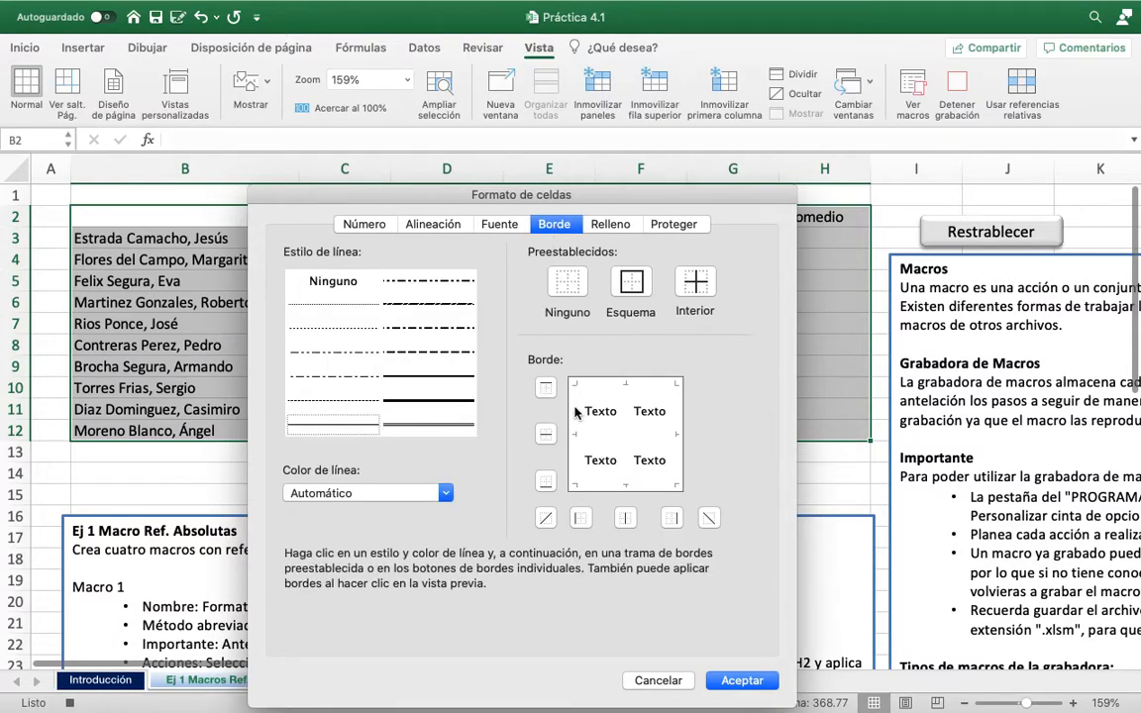
pyautogui.click(445, 493)
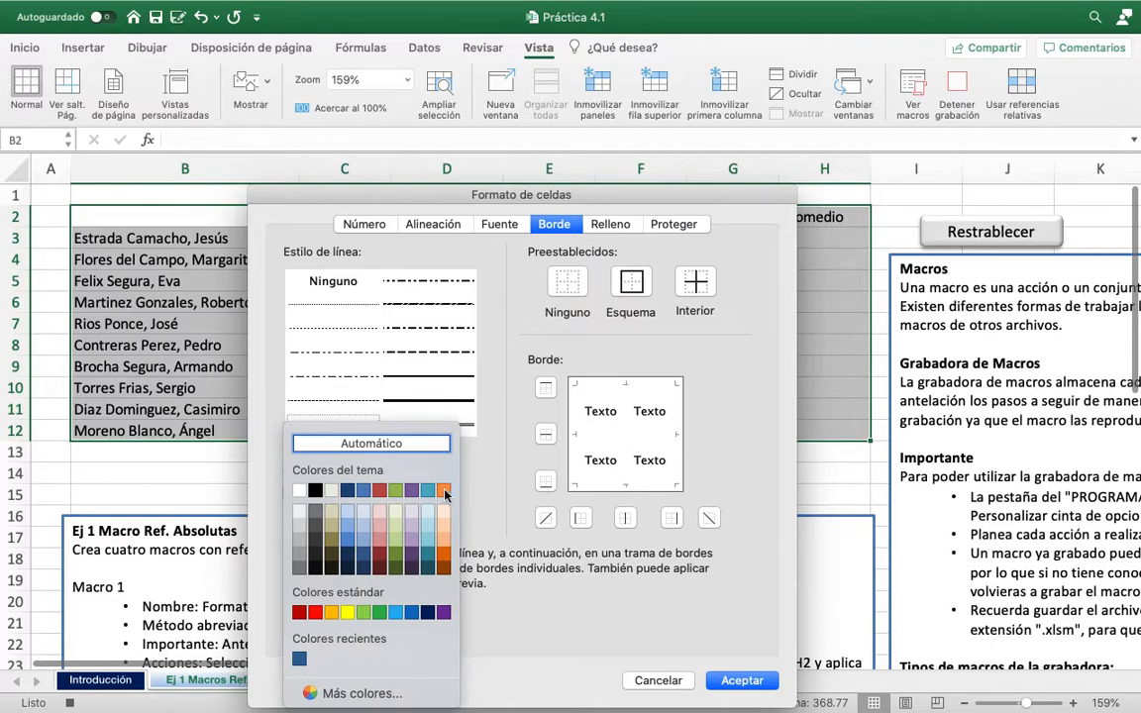
pyautogui.click(349, 492)
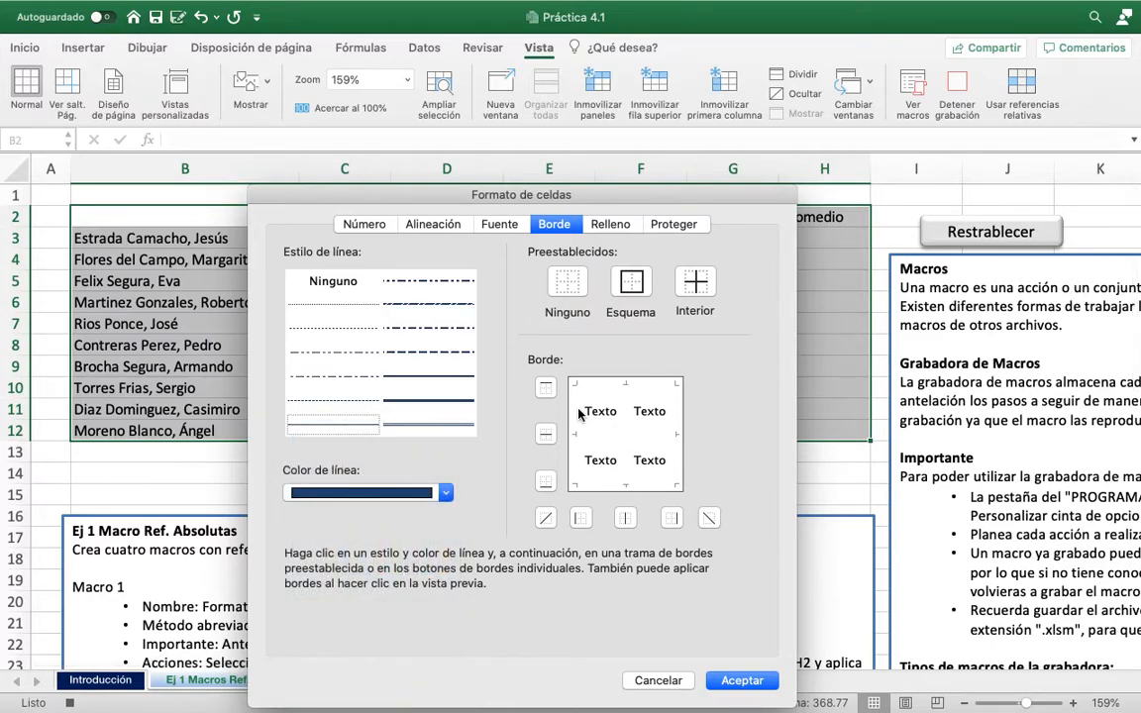
pyautogui.click(668, 412)
pyautogui.click(622, 415)
pyautogui.click(545, 435)
pyautogui.click(751, 683)
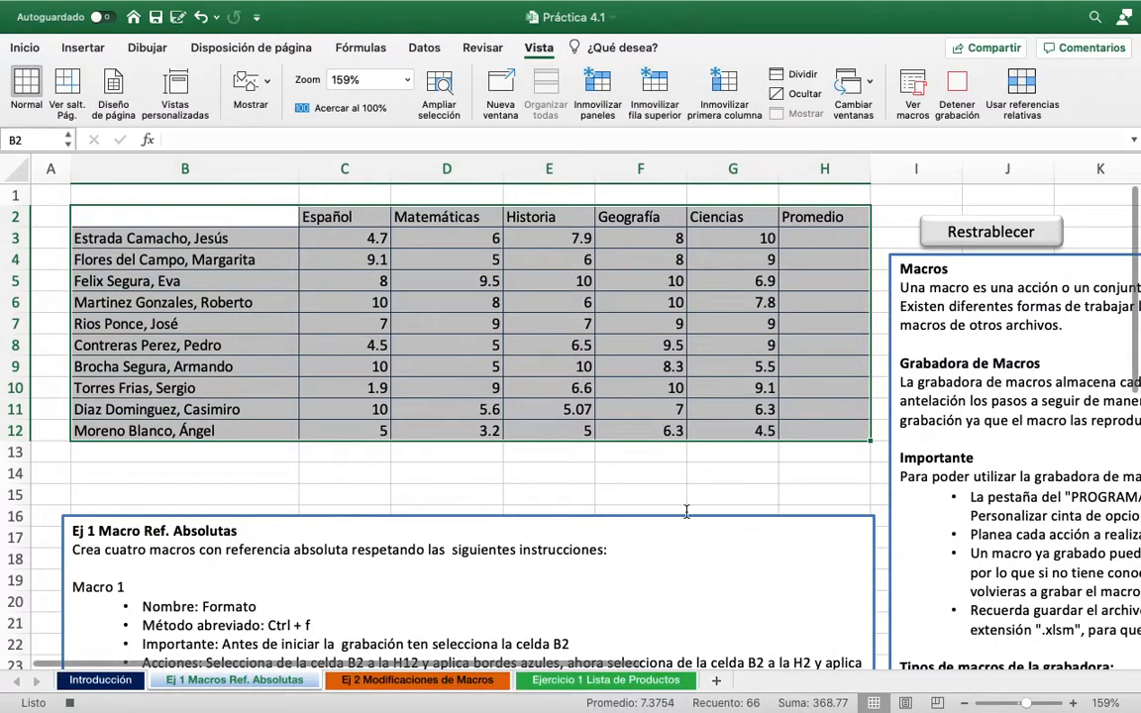
# Fill the table's header cells B2 to H2 with the dark blue theme colour
pyautogui.scroll(-5, 687, 511)
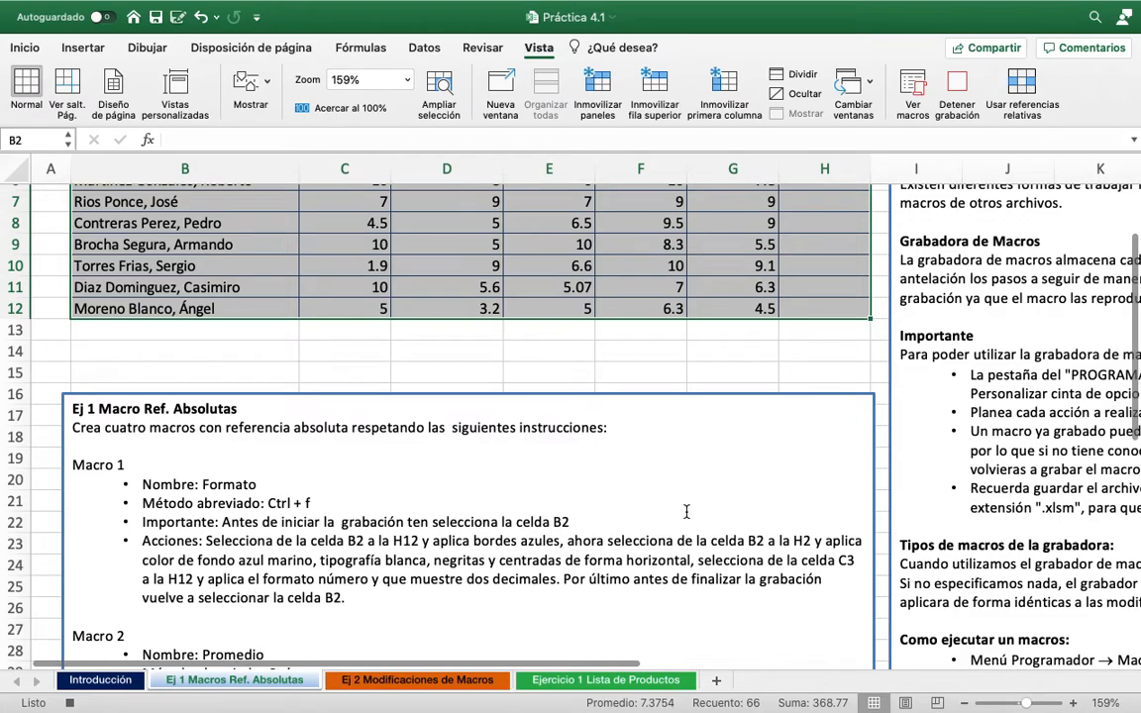
pyautogui.scroll(2, 686, 511)
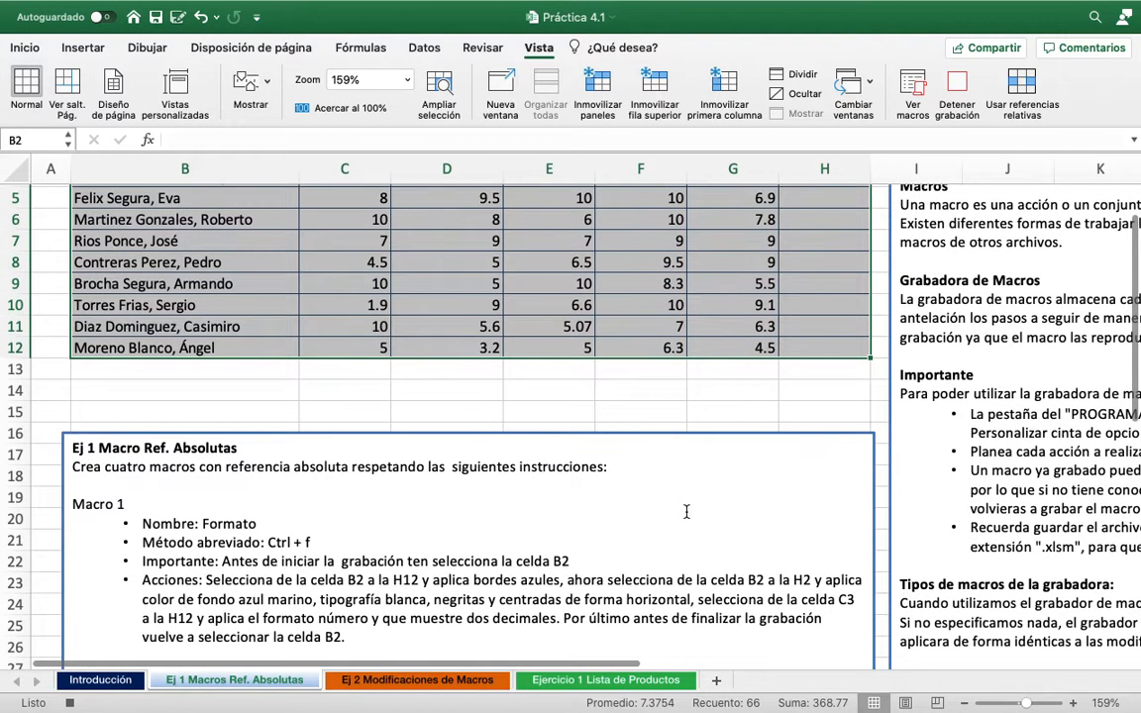
pyautogui.scroll(1, 686, 511)
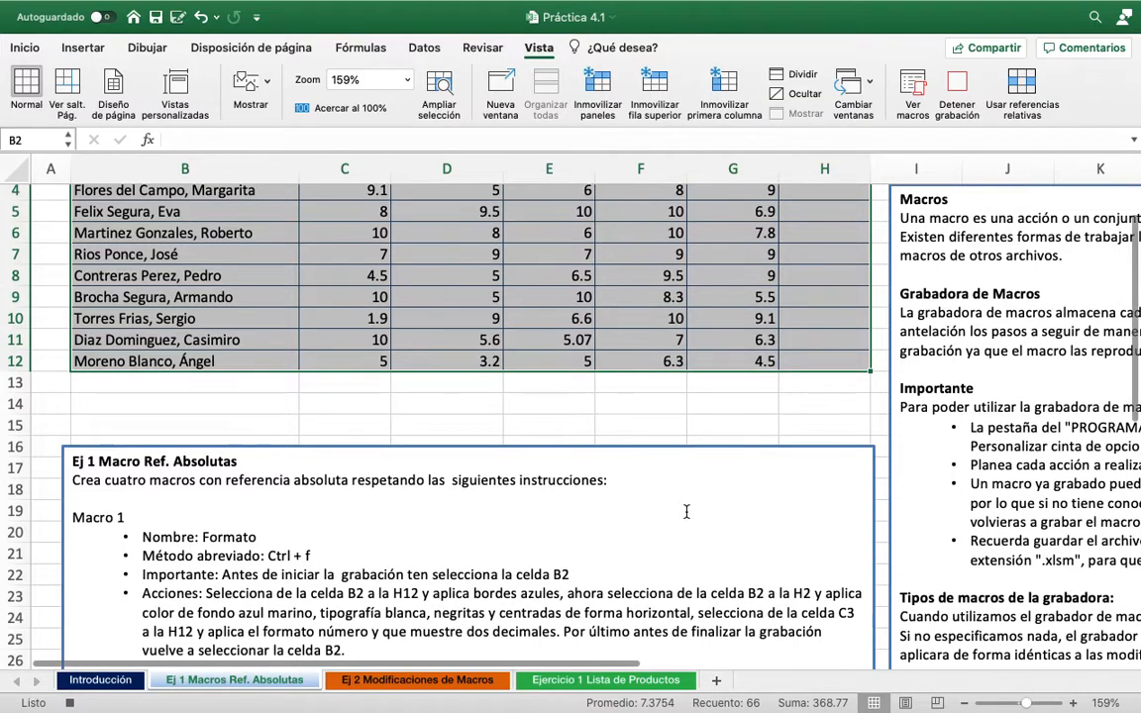
pyautogui.scroll(3, 686, 511)
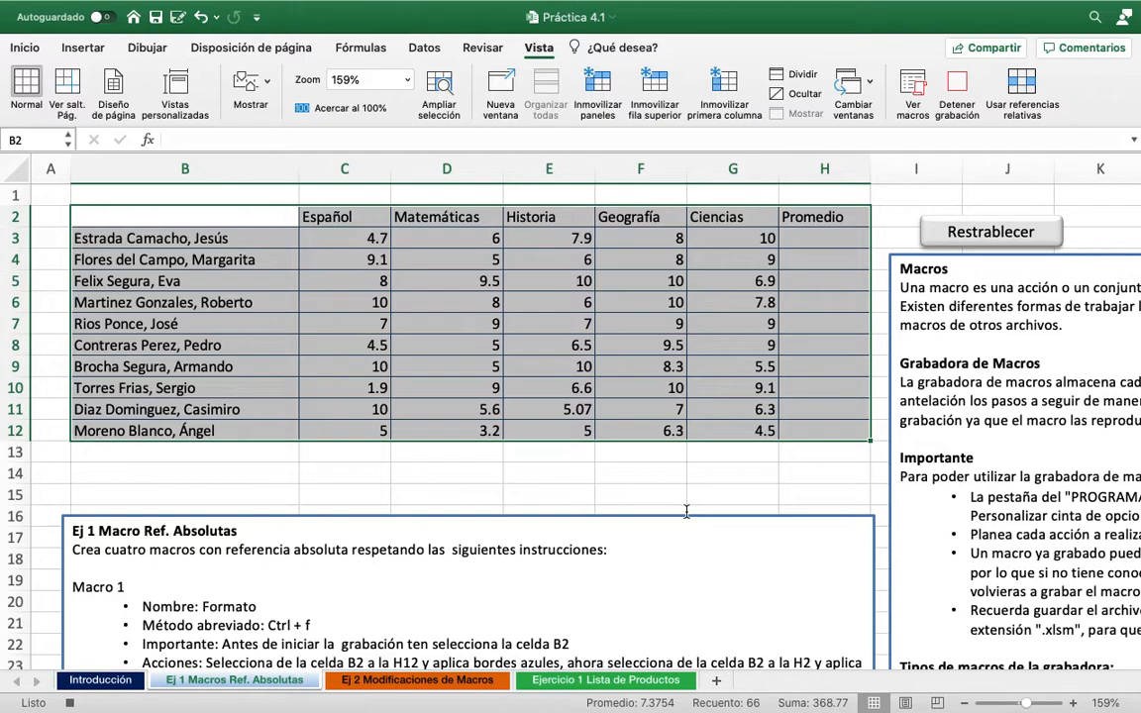
pyautogui.press('Left')
pyautogui.press('Right')
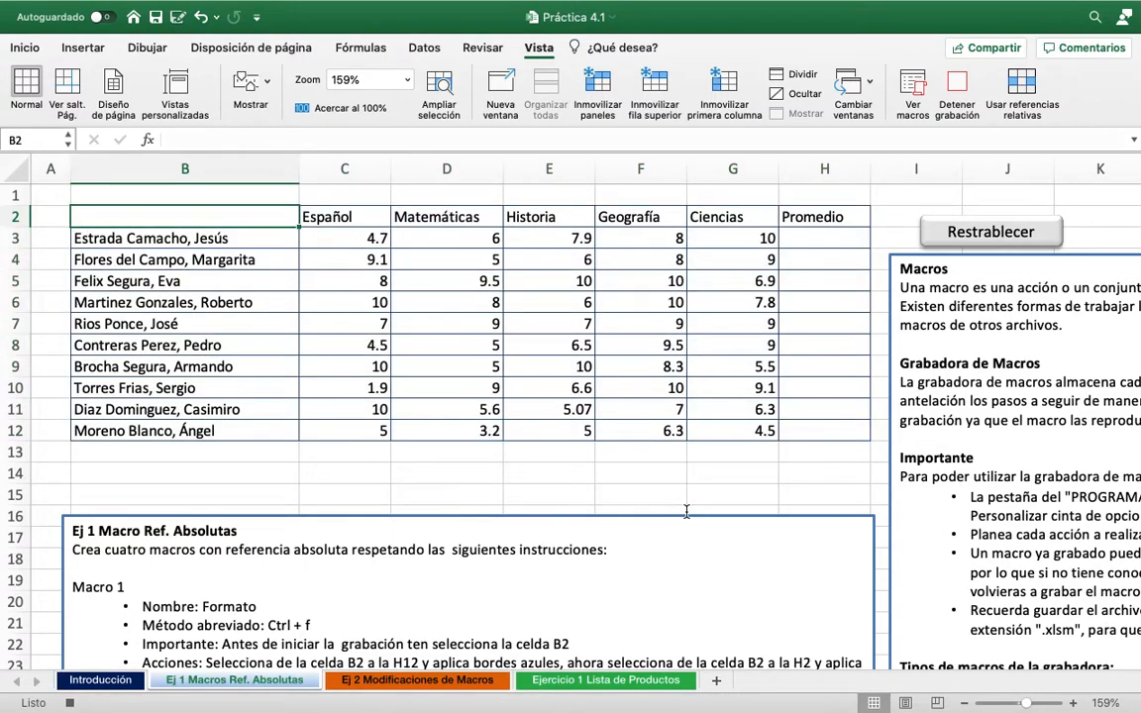
pyautogui.hotkey('shift', 'Right')
pyautogui.hotkey('shift', 'Right')
pyautogui.hotkey('shift', 'Right')
pyautogui.hotkey('shift', 'Right')
pyautogui.hotkey('shift', 'Right')
pyautogui.hotkey('shift', 'Right')
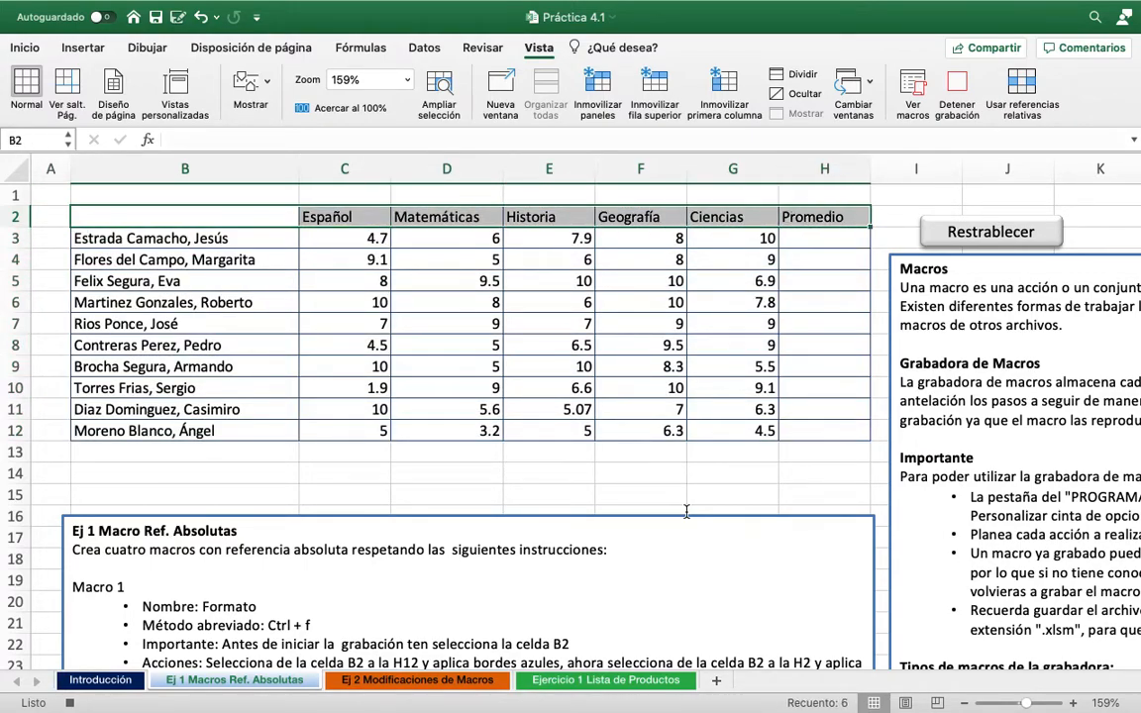
pyautogui.click(28, 48)
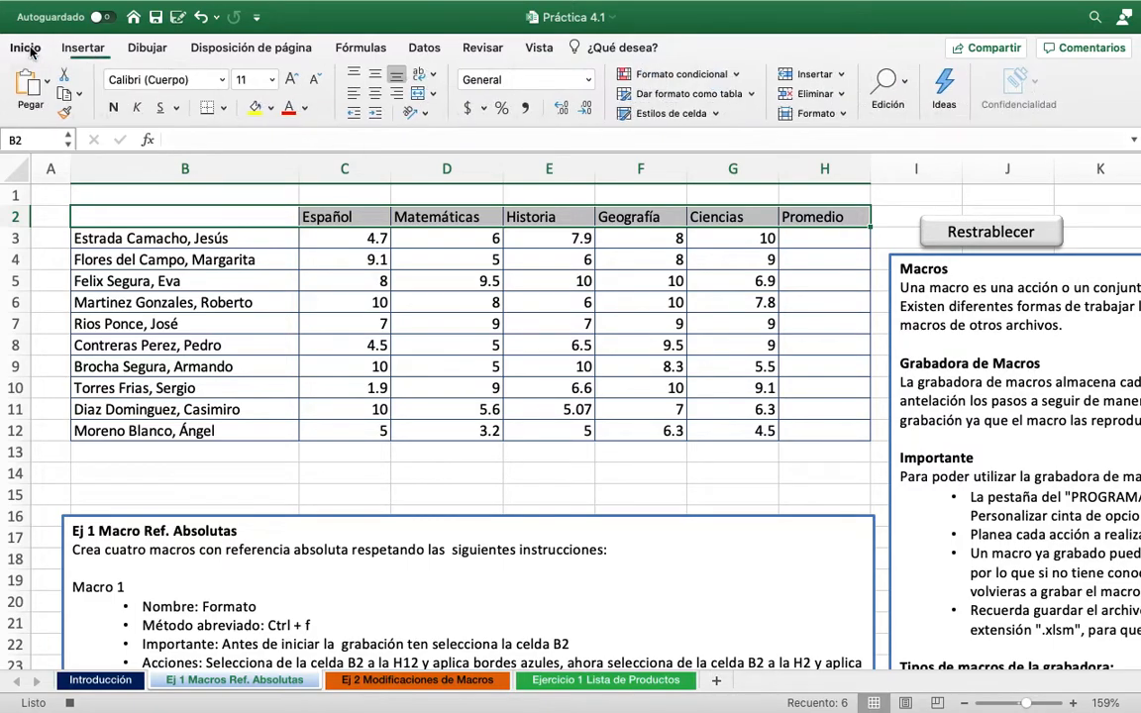
pyautogui.click(271, 108)
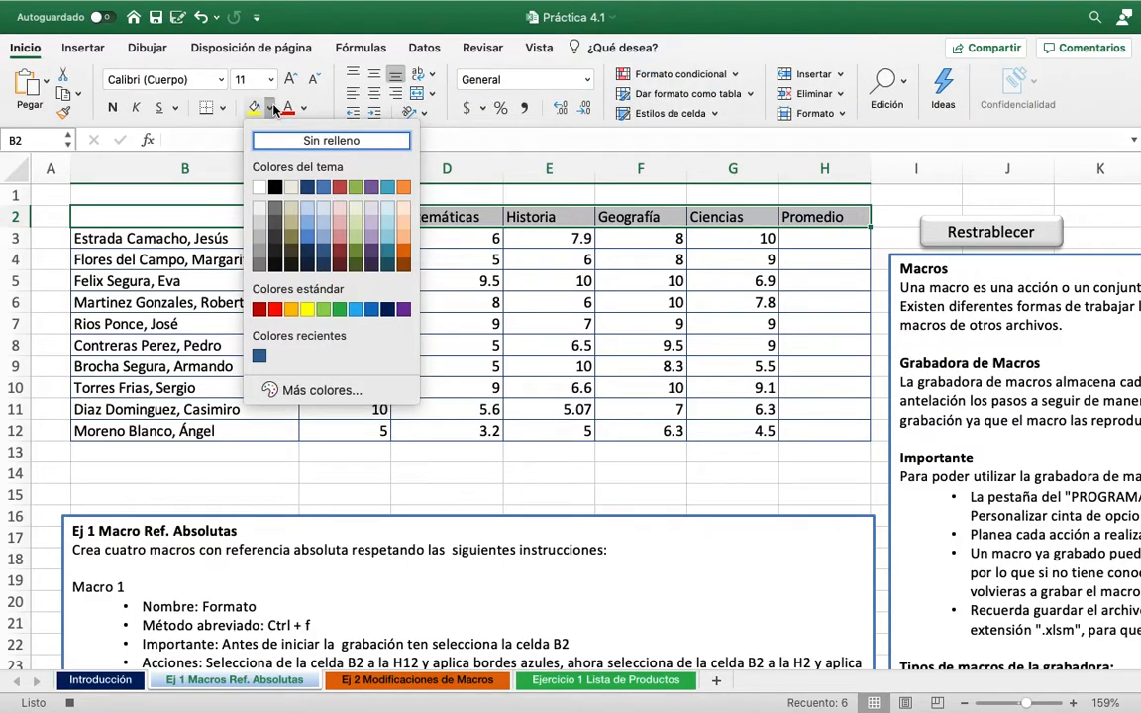
pyautogui.click(308, 188)
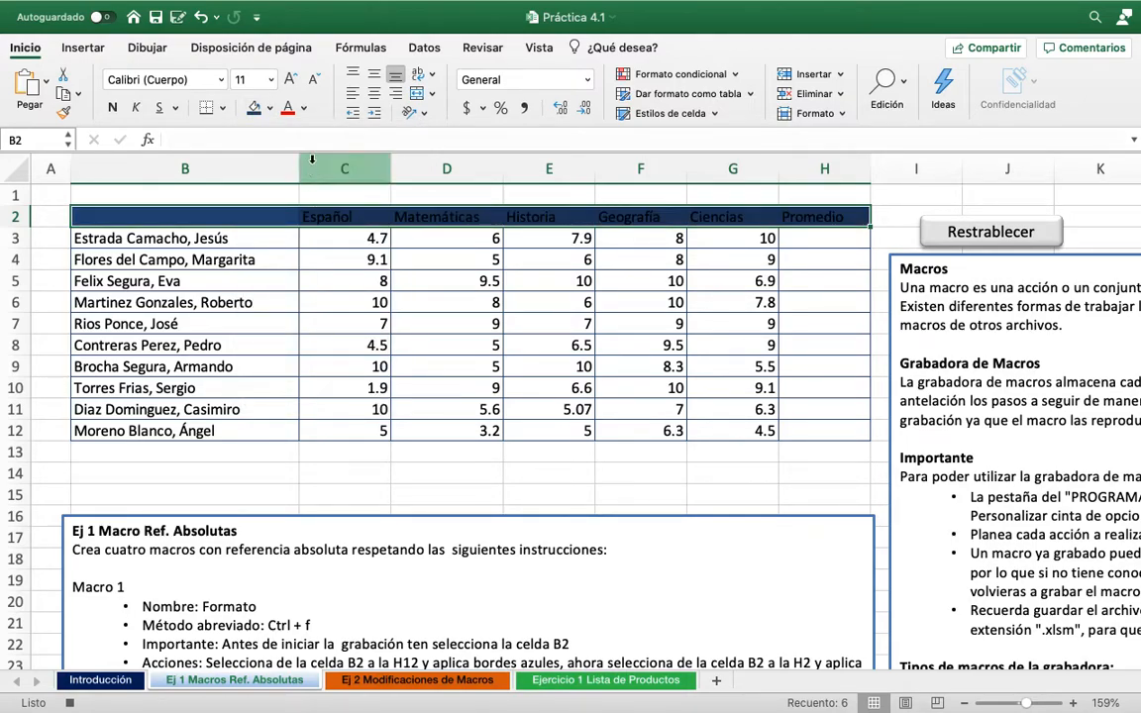
# Centre the header text of B2 to H2 horizontally and make it bold and white
pyautogui.click(372, 95)
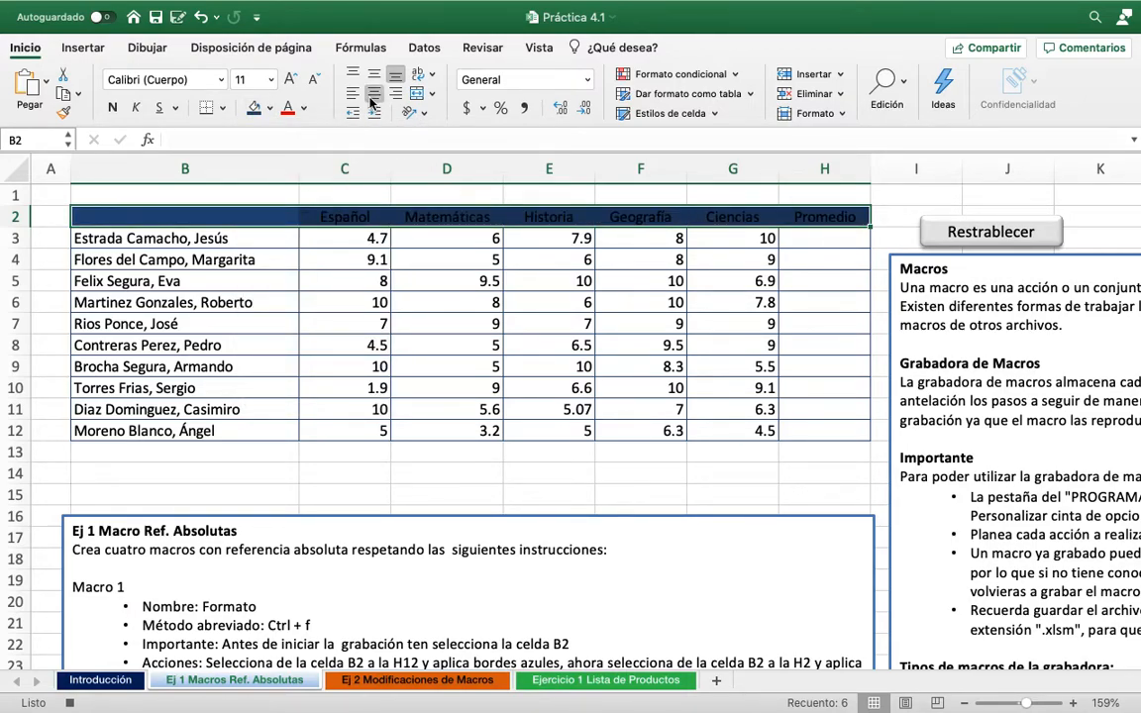
pyautogui.click(115, 109)
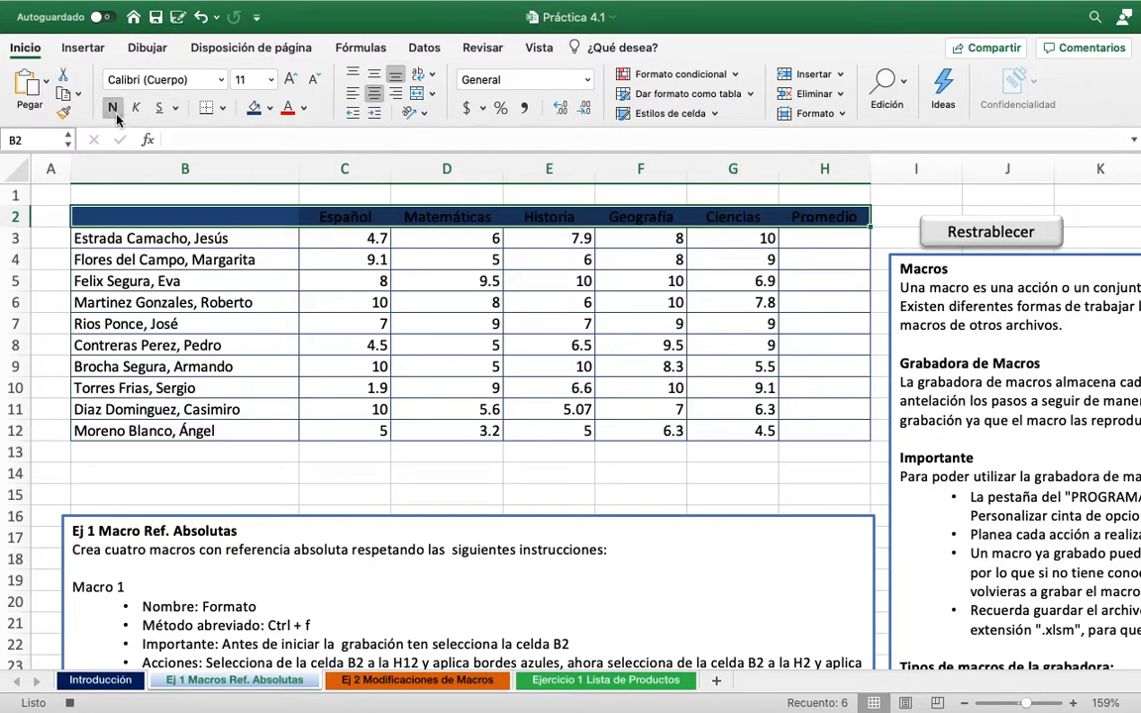
pyautogui.click(304, 108)
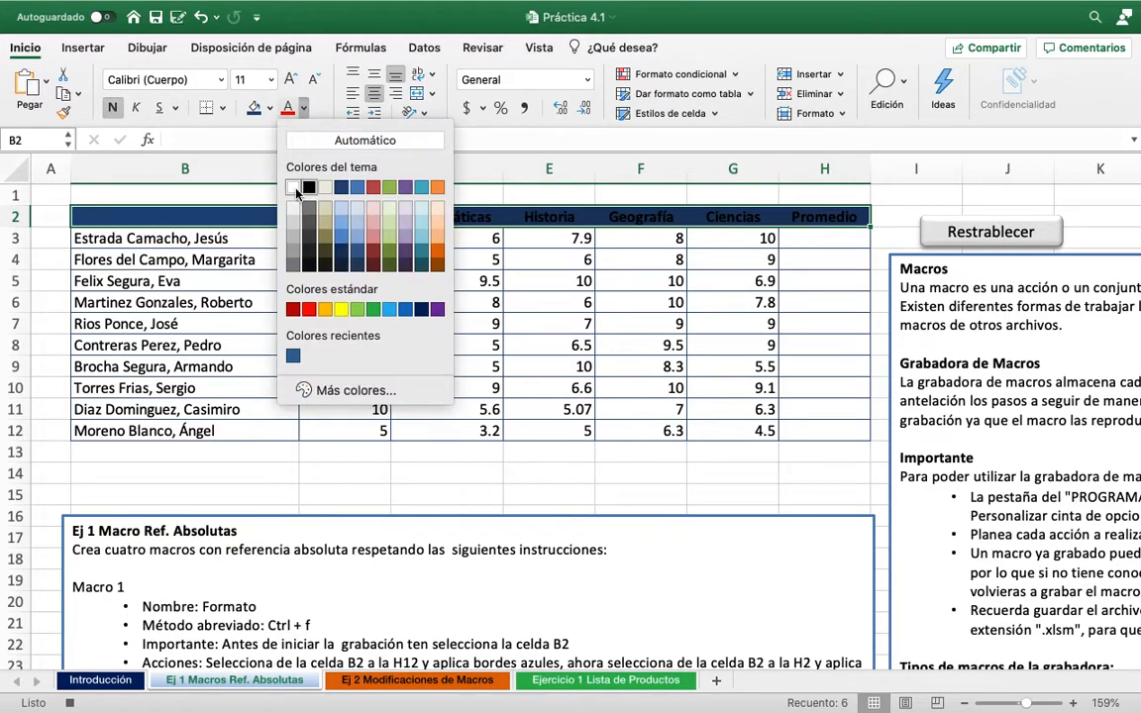
pyautogui.click(292, 188)
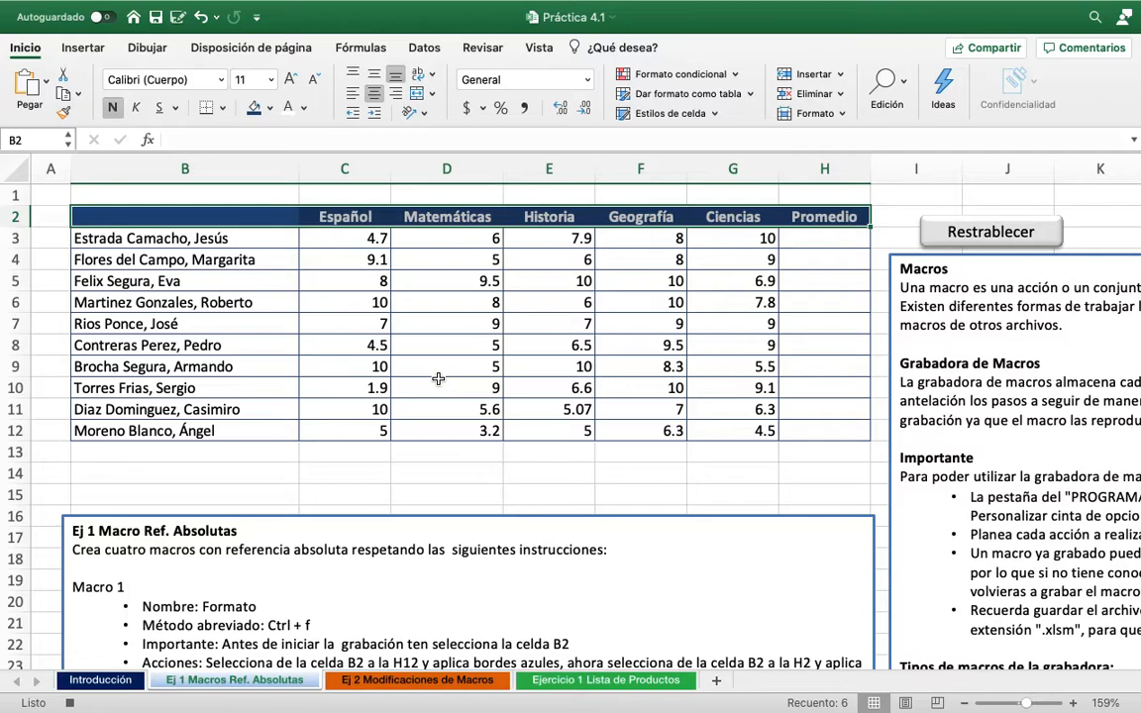
pyautogui.scroll(-3, 438, 378)
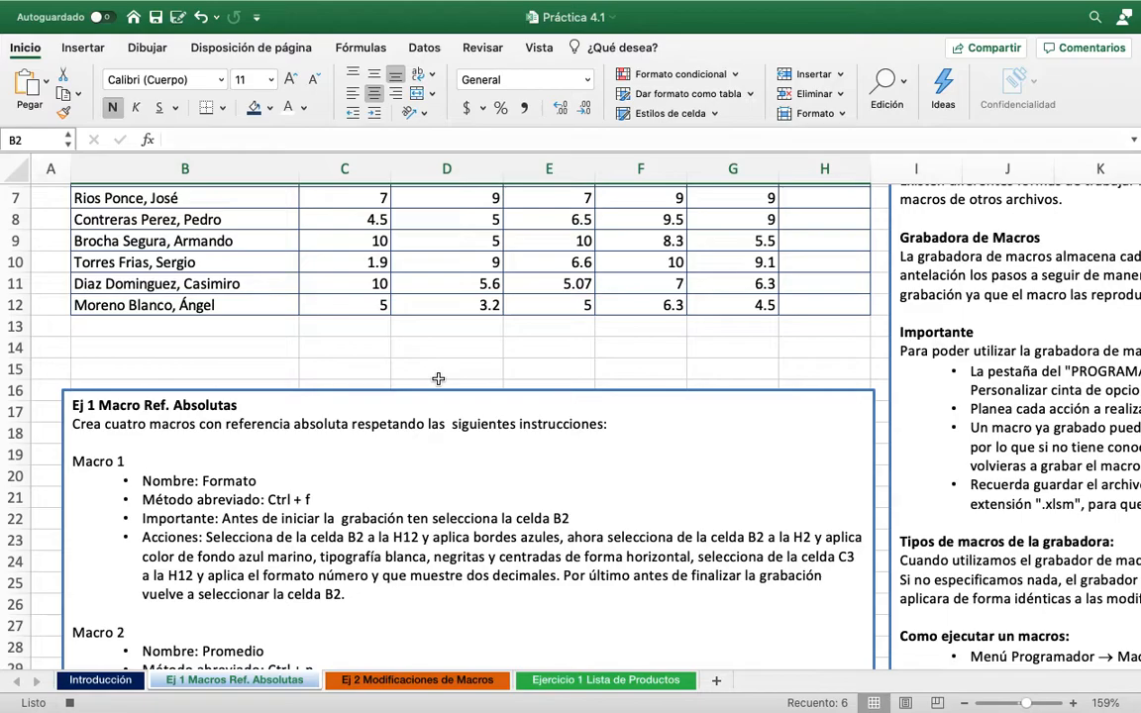
# Select the grade cells from C3 to H12 and apply the Número format with two decimals to them
pyautogui.scroll(5, 439, 379)
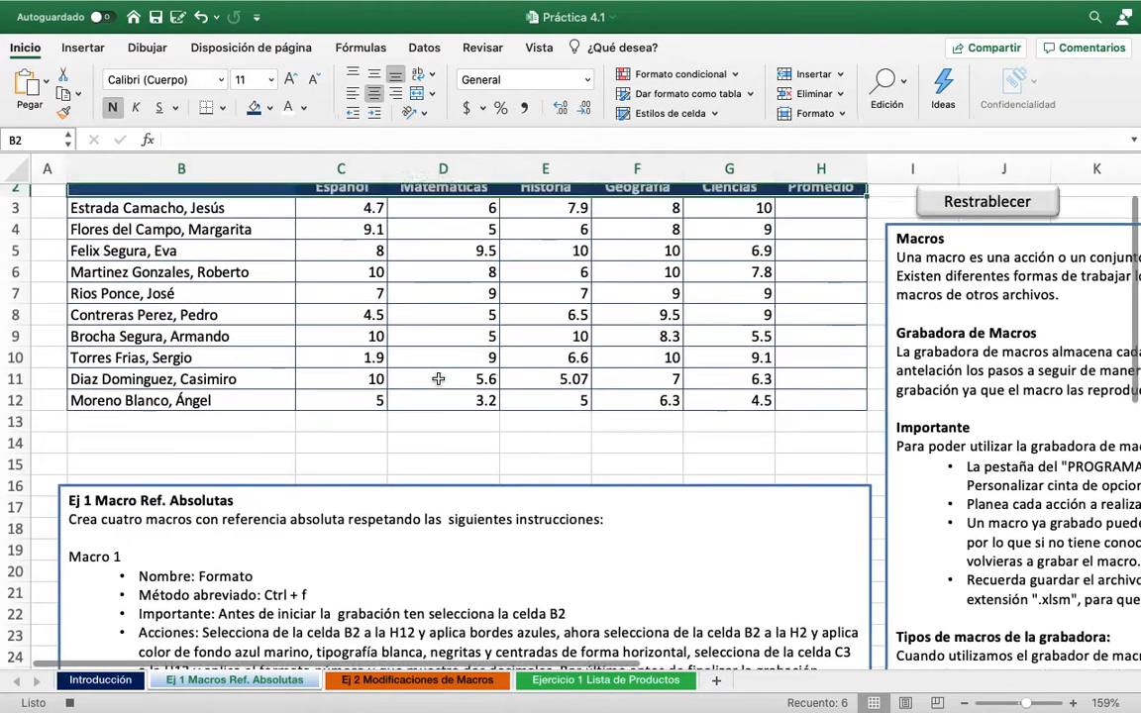
pyautogui.press('Left')
pyautogui.press('Right')
pyautogui.press('Right')
pyautogui.press('Down')
pyautogui.hotkey('shift', 'Down')
pyautogui.hotkey('shift', 'Down')
pyautogui.hotkey('shift', 'Down')
pyautogui.hotkey('shift', 'Down')
pyautogui.hotkey('shift', 'Down')
pyautogui.hotkey('shift', 'Down')
pyautogui.hotkey('shift', 'Down')
pyautogui.hotkey('shift', 'Down')
pyautogui.hotkey('shift', 'Down')
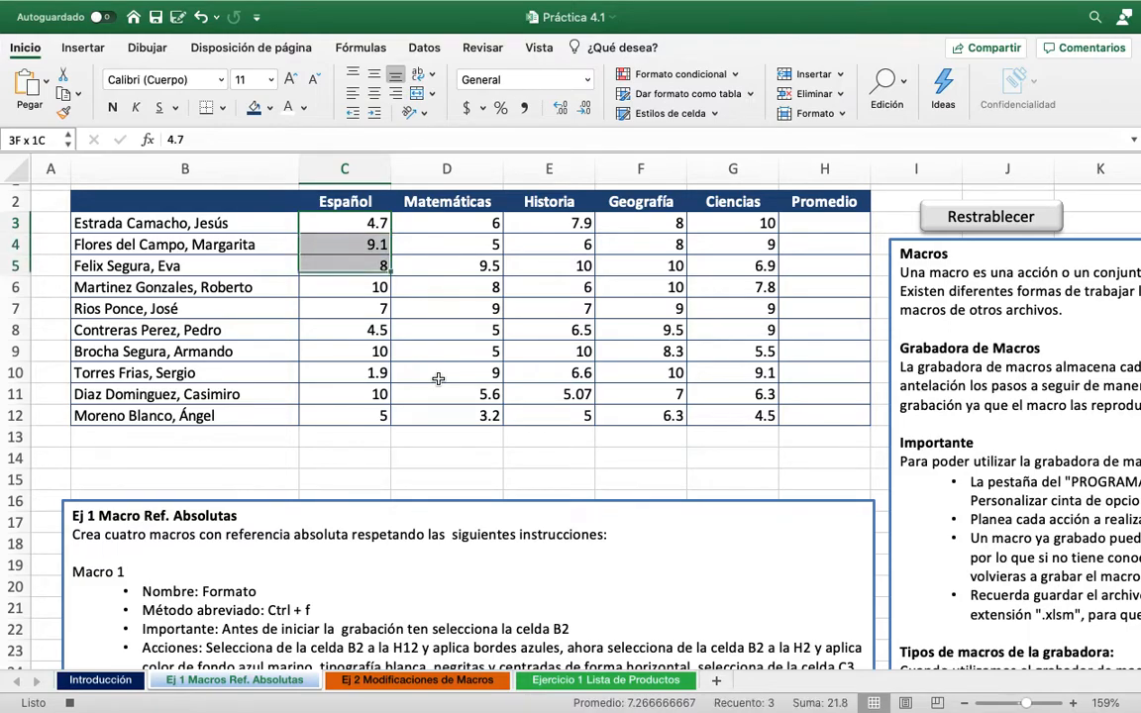
pyautogui.hotkey('shift', 'Right')
pyautogui.hotkey('shift', 'Right')
pyautogui.hotkey('shift', 'Right')
pyautogui.hotkey('shift', 'Right')
pyautogui.hotkey('shift', 'Right')
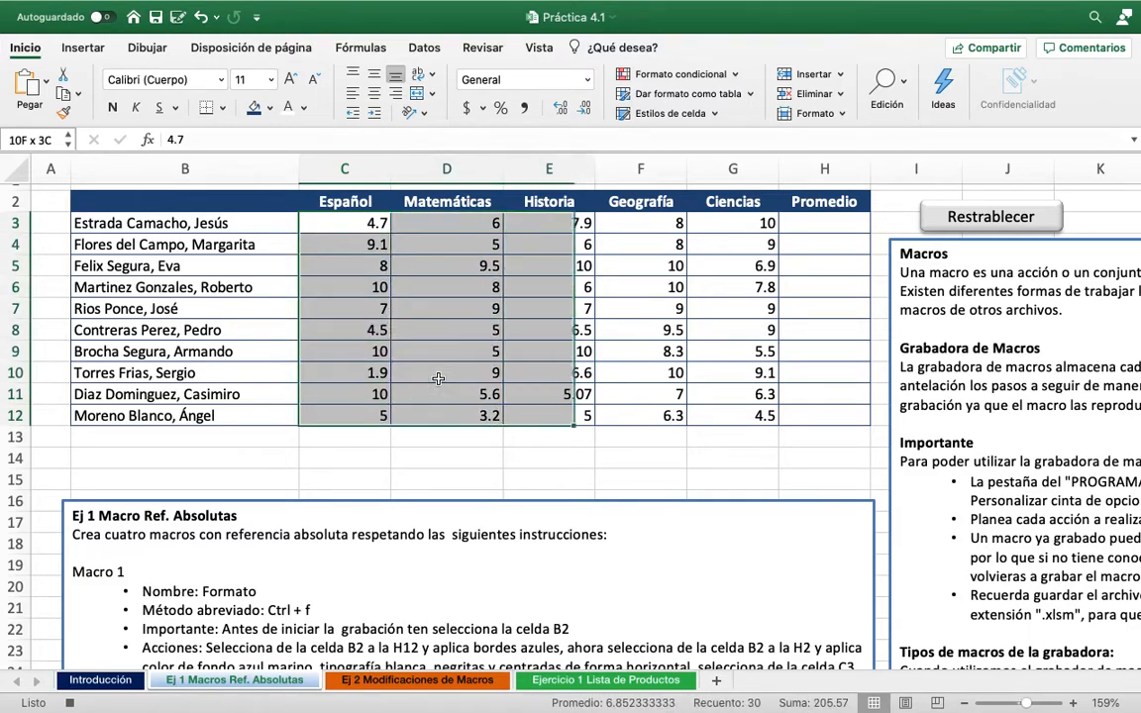
pyautogui.scroll(-3, 420, 470)
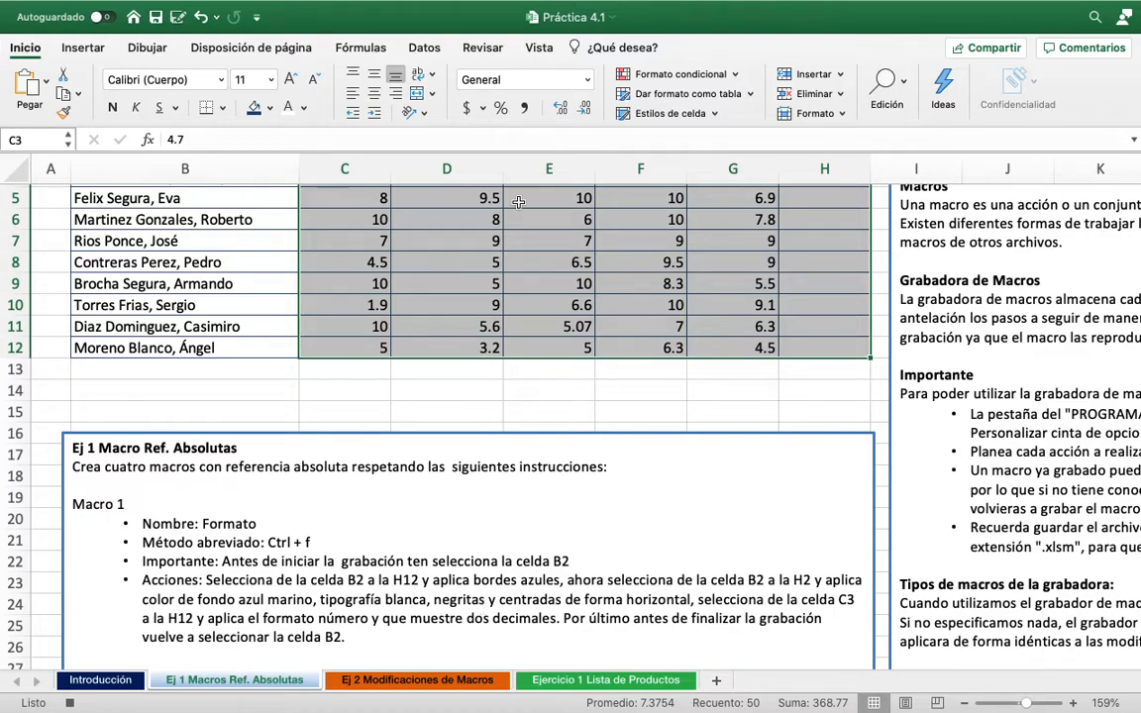
pyautogui.click(531, 78)
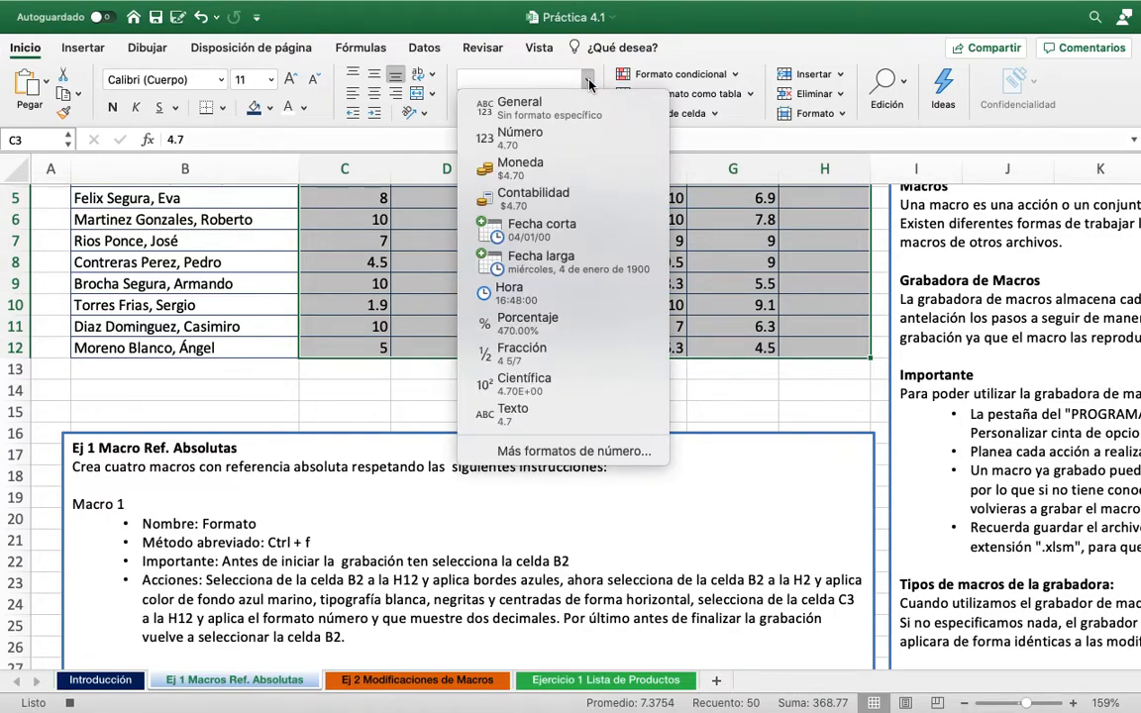
pyautogui.click(547, 139)
pyautogui.scroll(3, 540, 227)
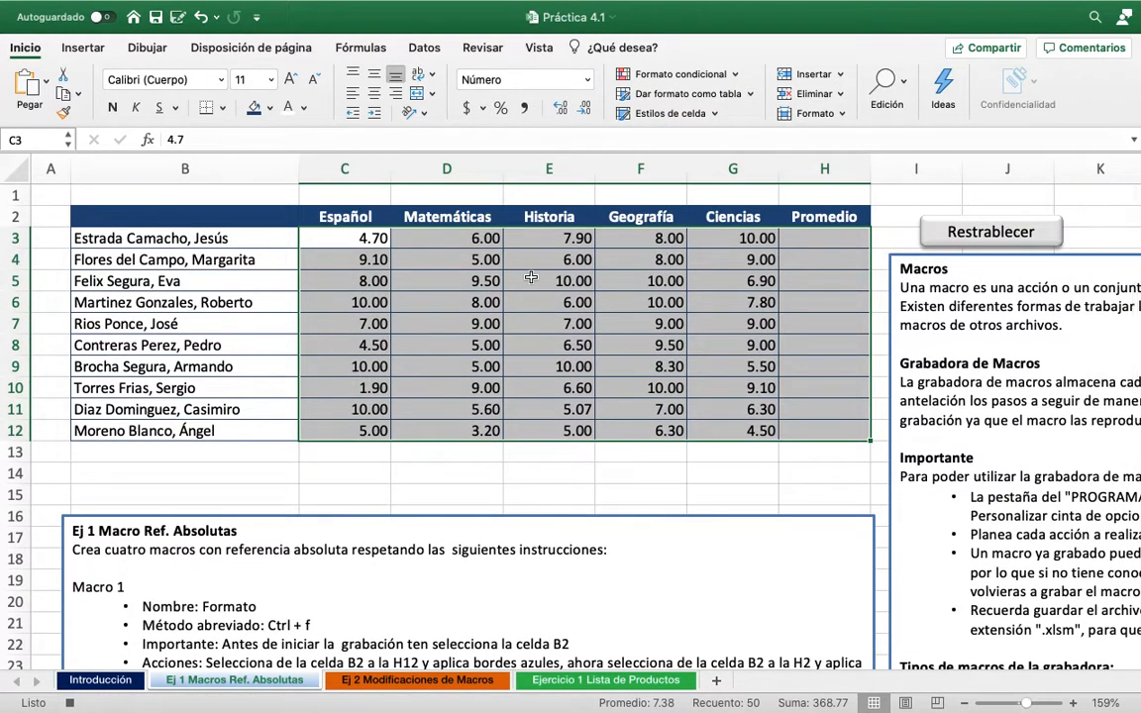
# Return the selection to cell B2 and stop recording the Formato macro
pyautogui.scroll(-5, 531, 277)
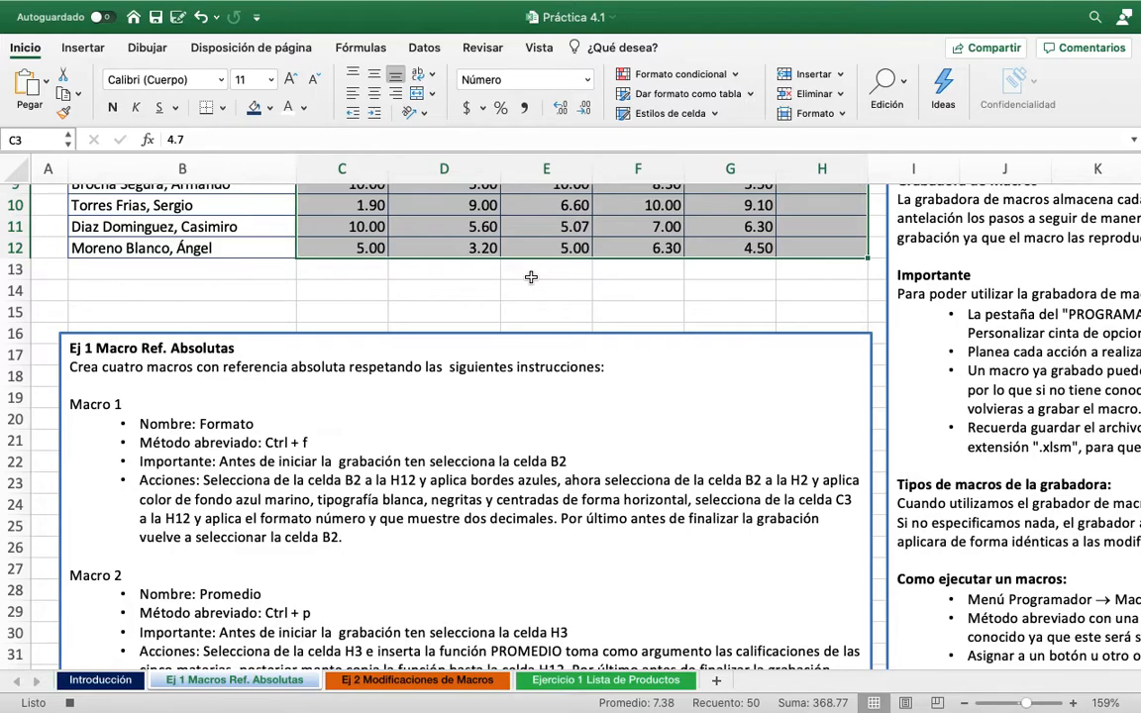
pyautogui.scroll(5, 531, 277)
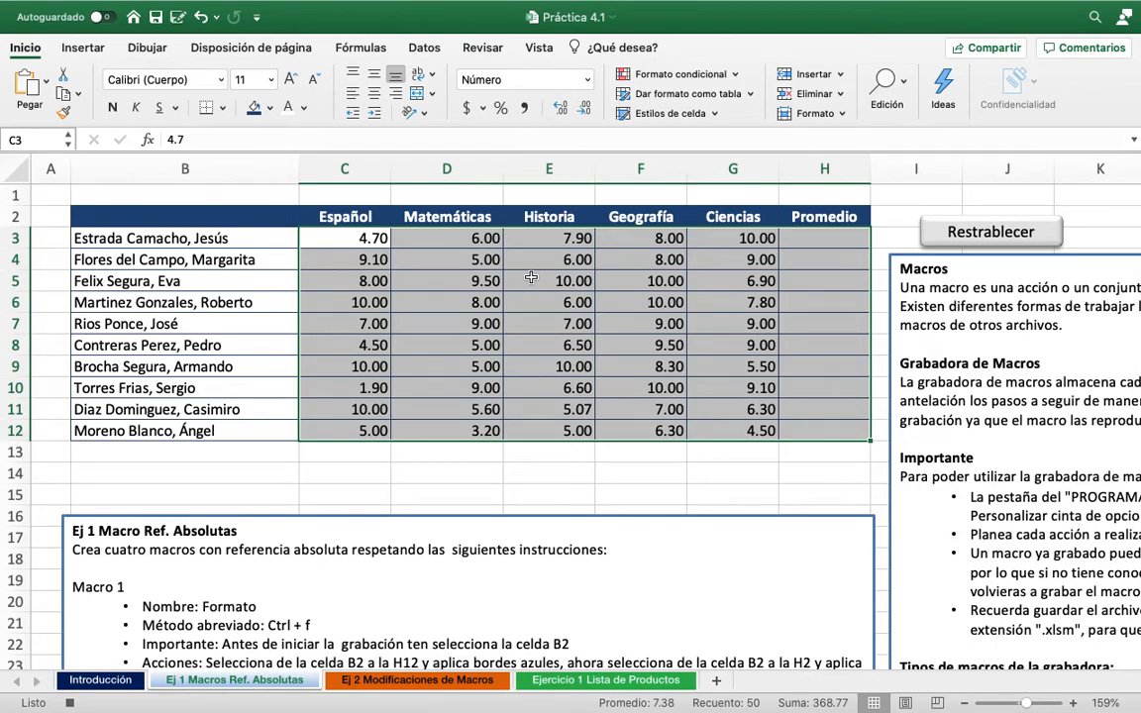
pyautogui.press('Left')
pyautogui.press('Up')
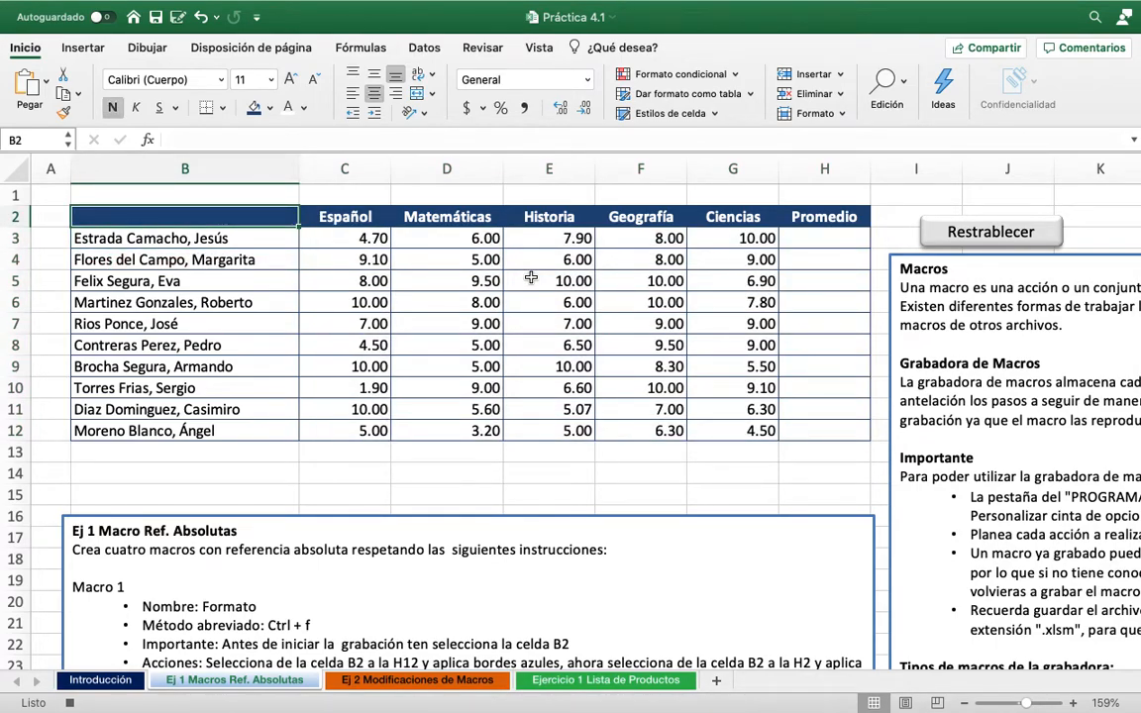
pyautogui.click(540, 49)
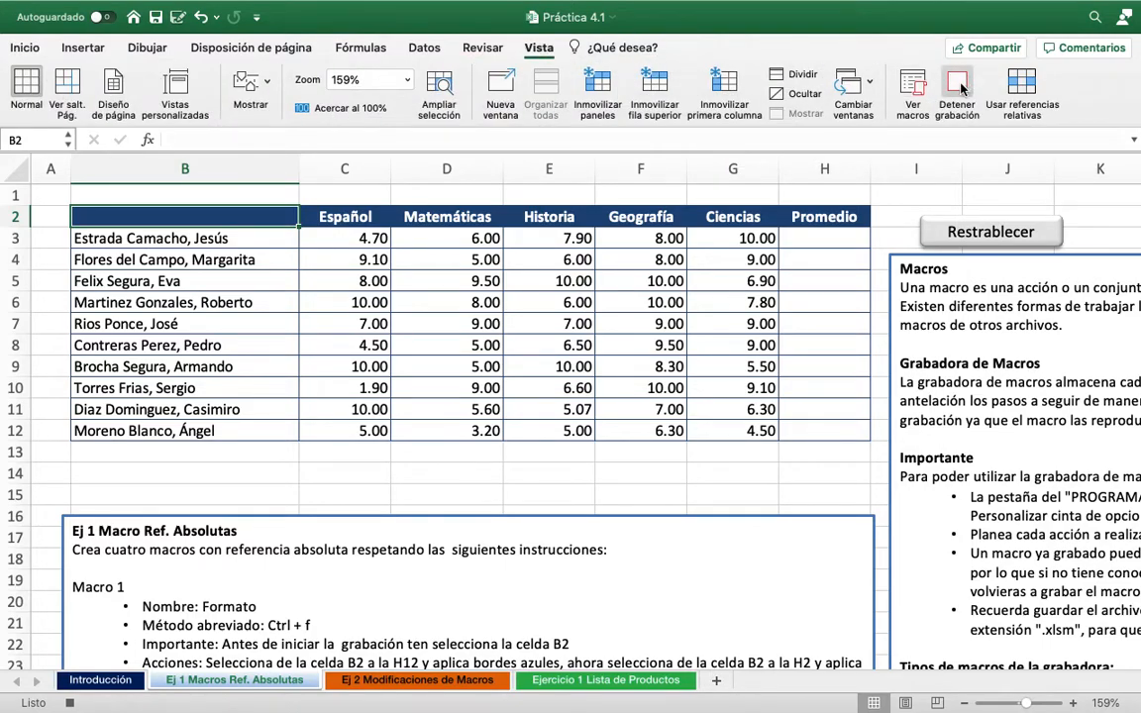
pyautogui.click(957, 85)
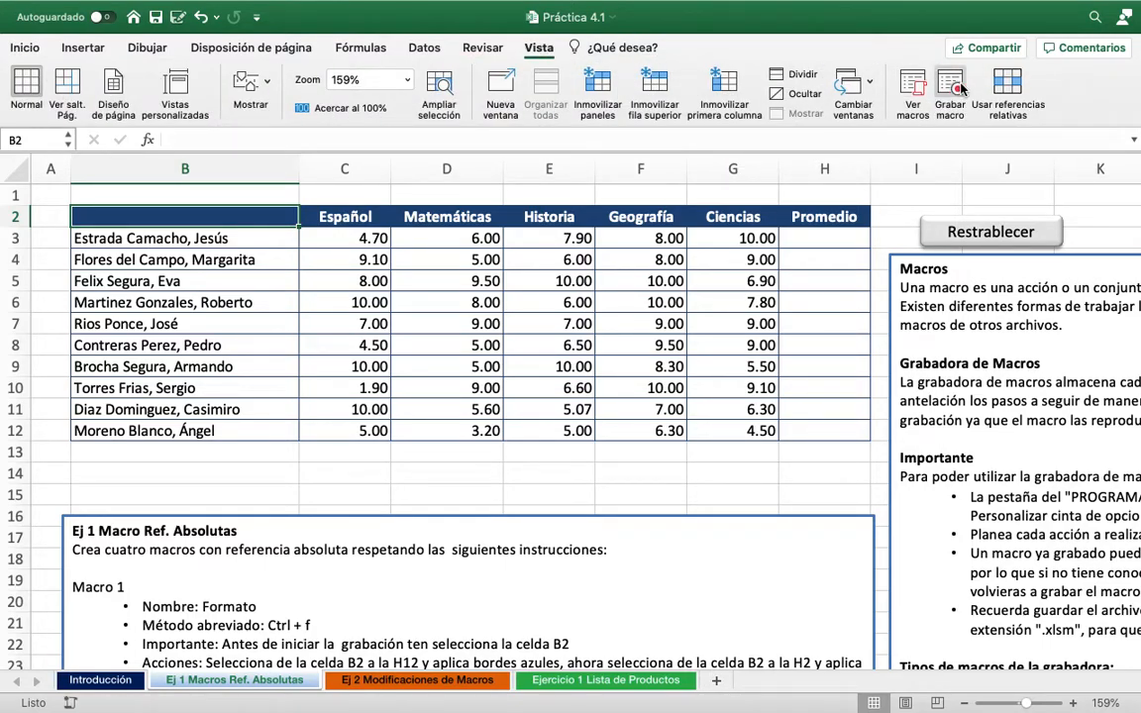
# Check in the workbook's macro list that Formato is stored, and close the list without running it
pyautogui.click(911, 87)
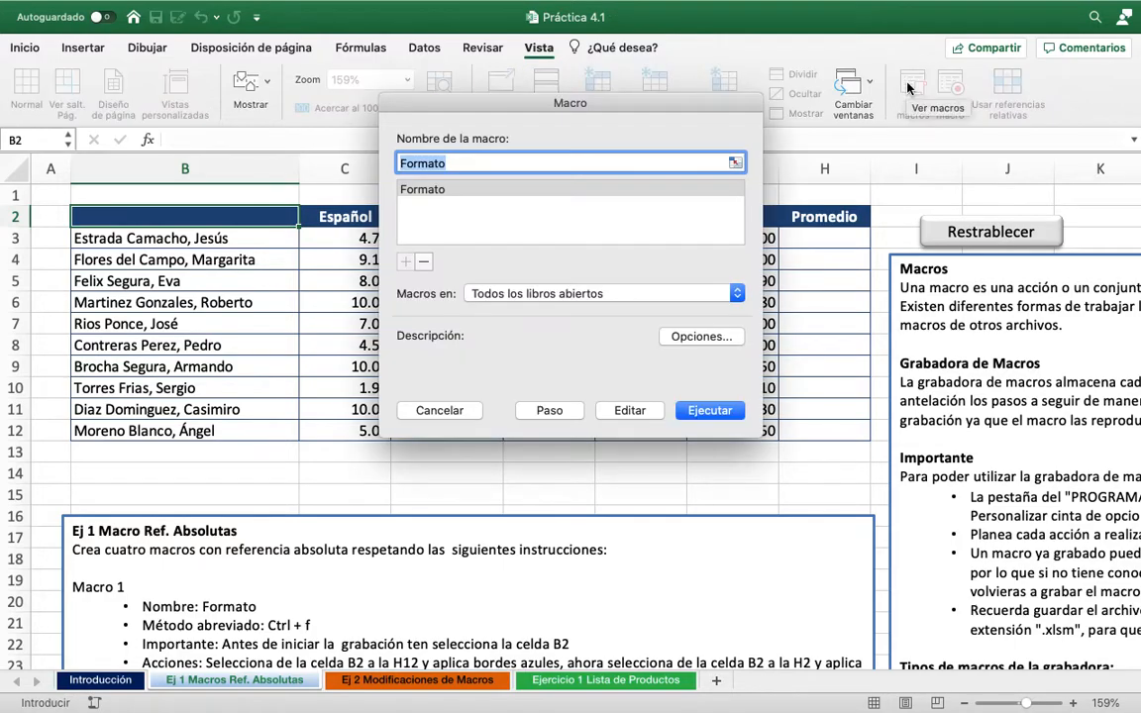
pyautogui.click(442, 194)
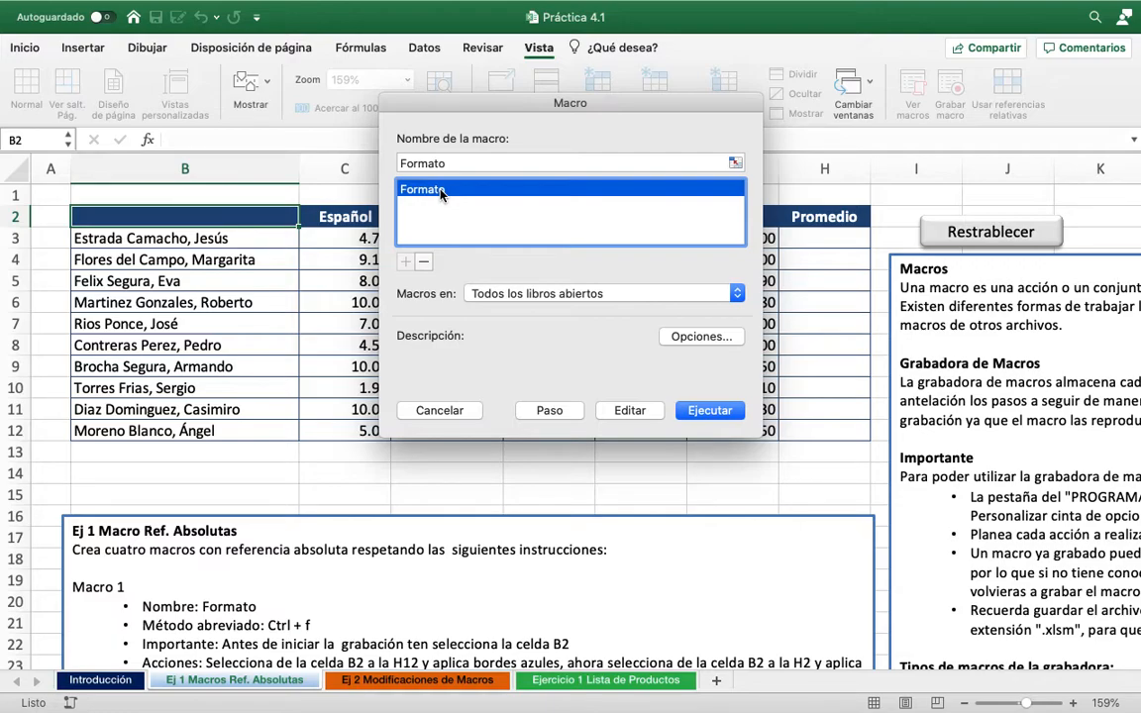
pyautogui.click(442, 412)
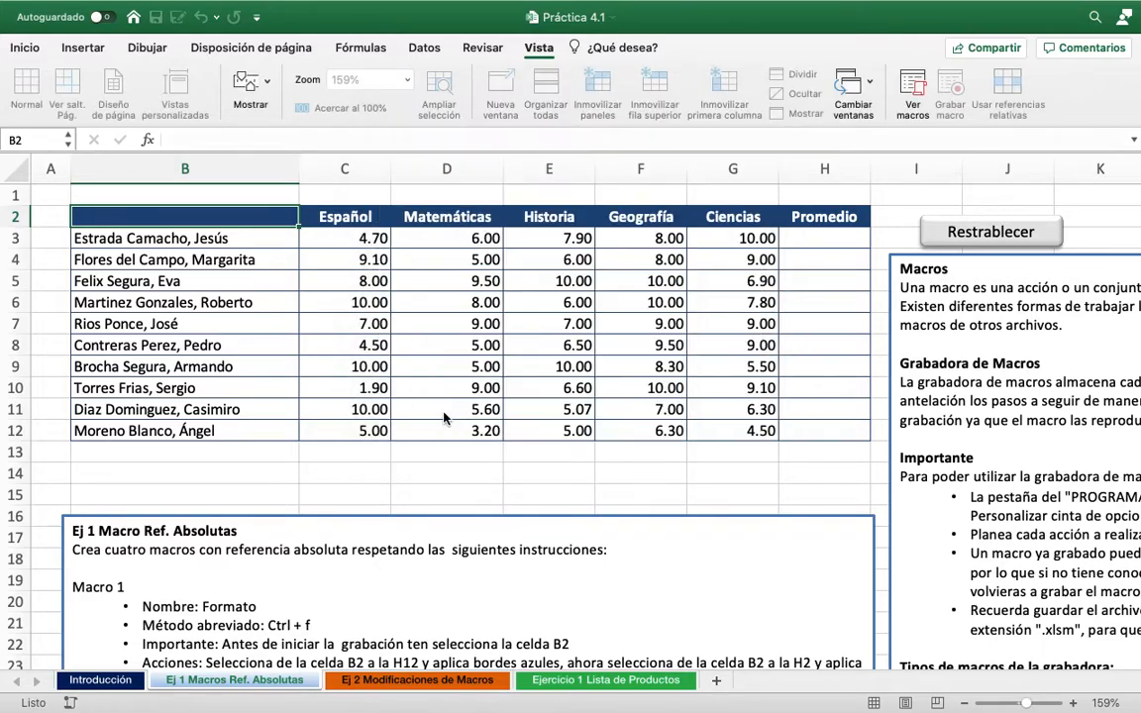
# Read the Macro 2 instructions in the exercise text for its name, shortcut, starting cell and actions
pyautogui.scroll(-4, 551, 432)
pyautogui.scroll(-5, 551, 432)
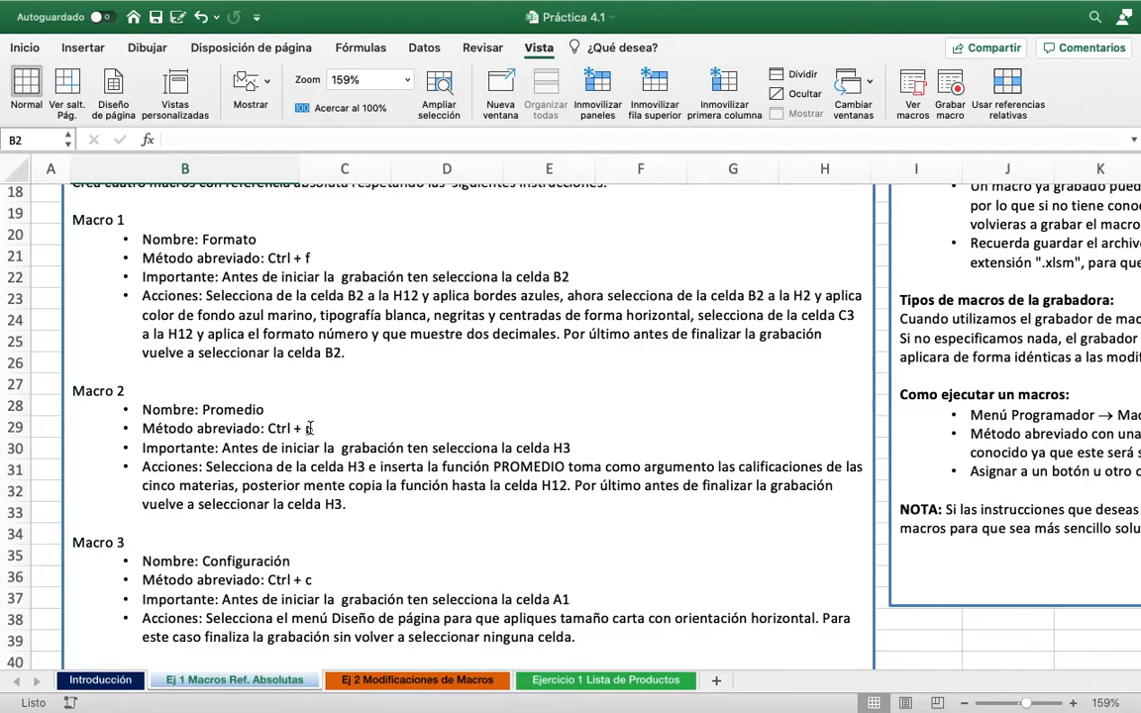
pyautogui.scroll(-1, 309, 428)
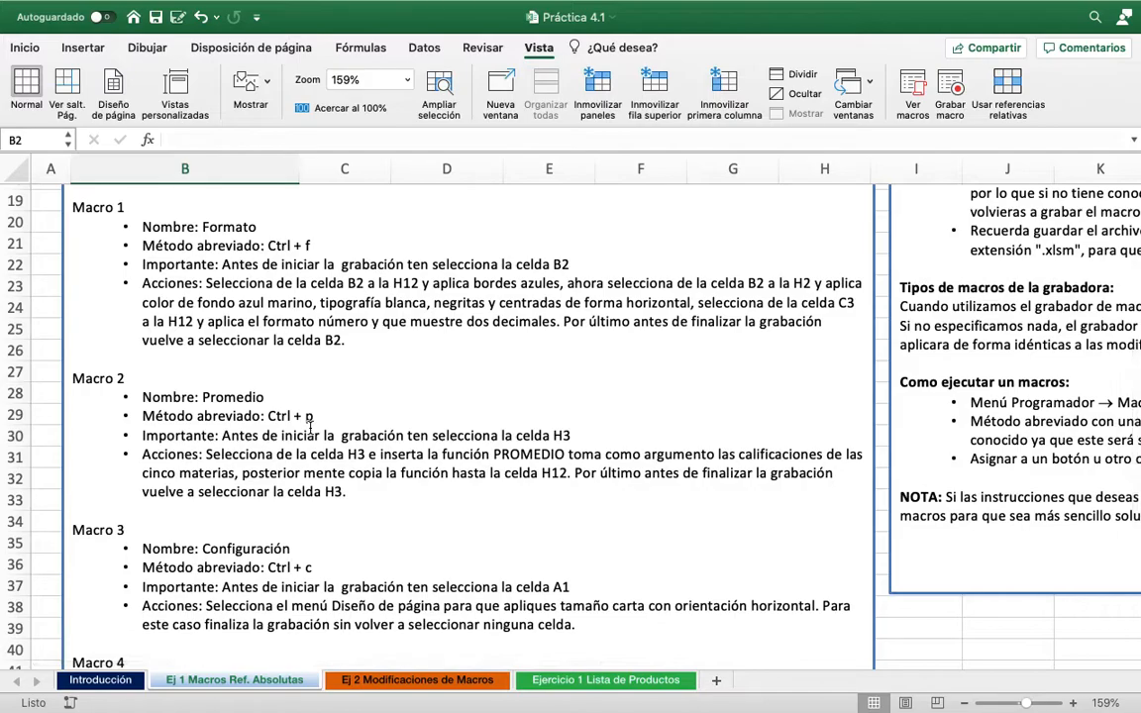
pyautogui.scroll(1, 310, 426)
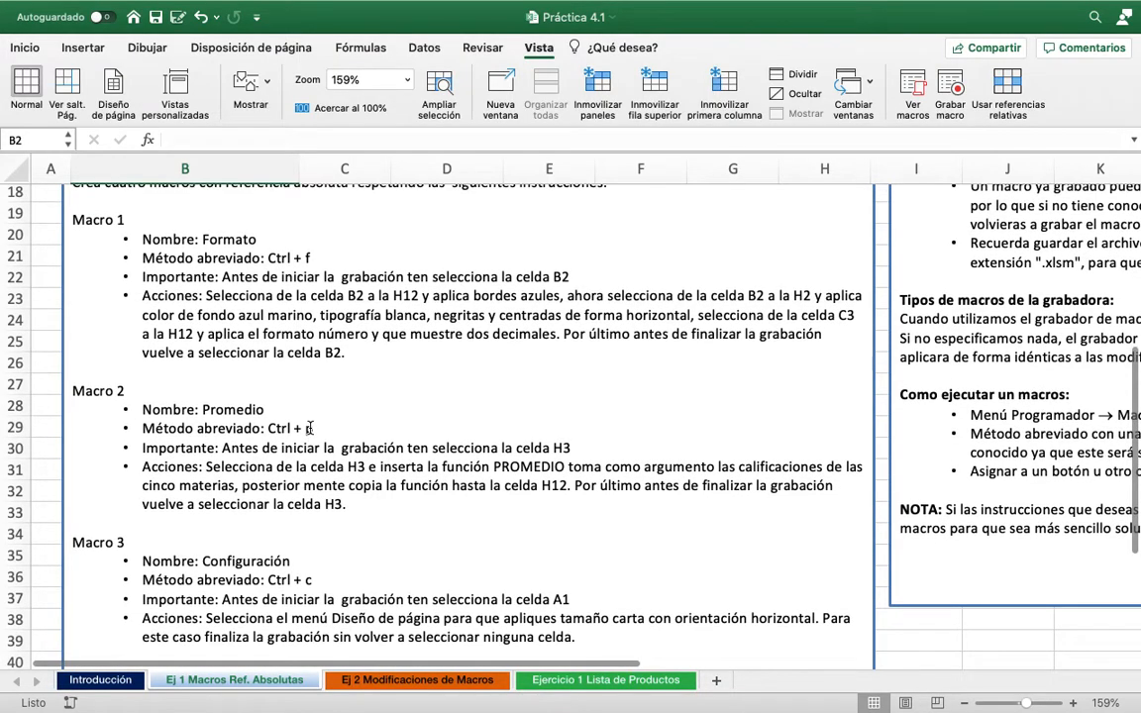
pyautogui.scroll(10, 310, 428)
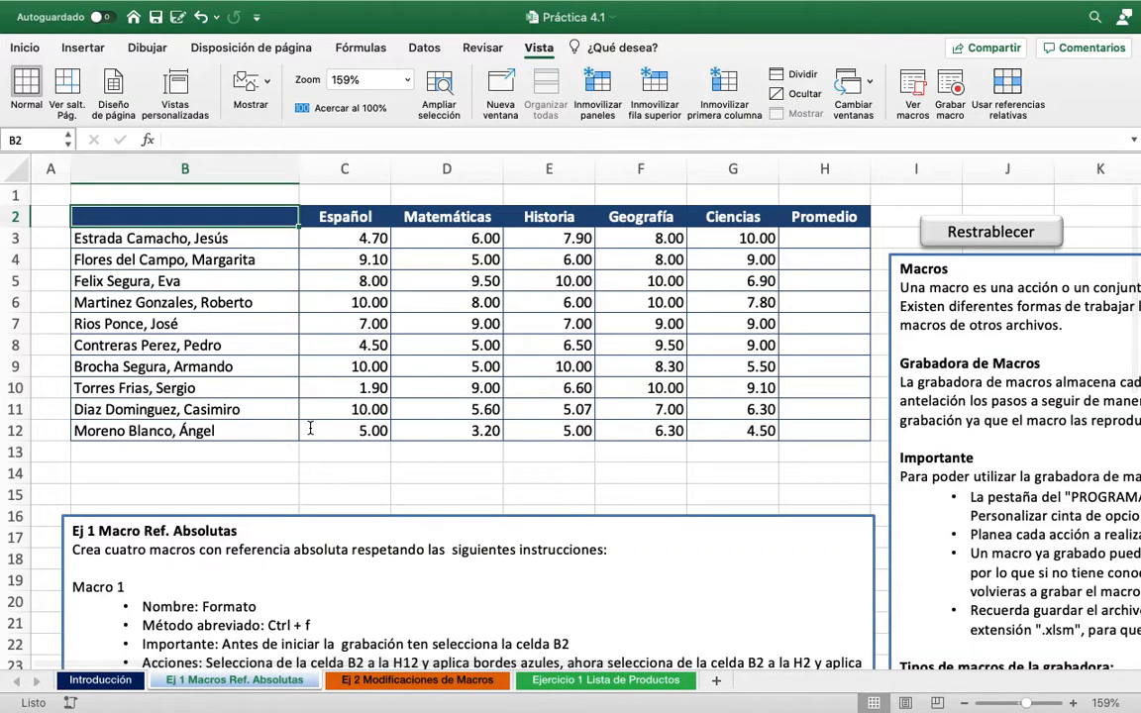
pyautogui.scroll(-8, 310, 428)
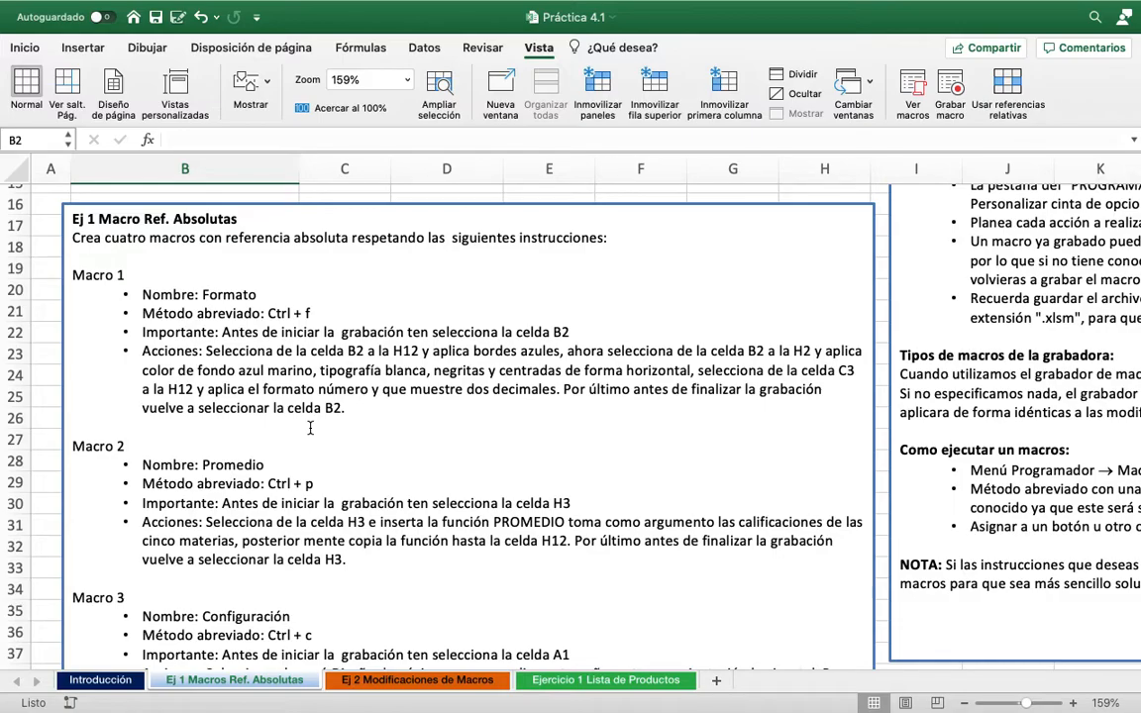
pyautogui.scroll(8, 310, 427)
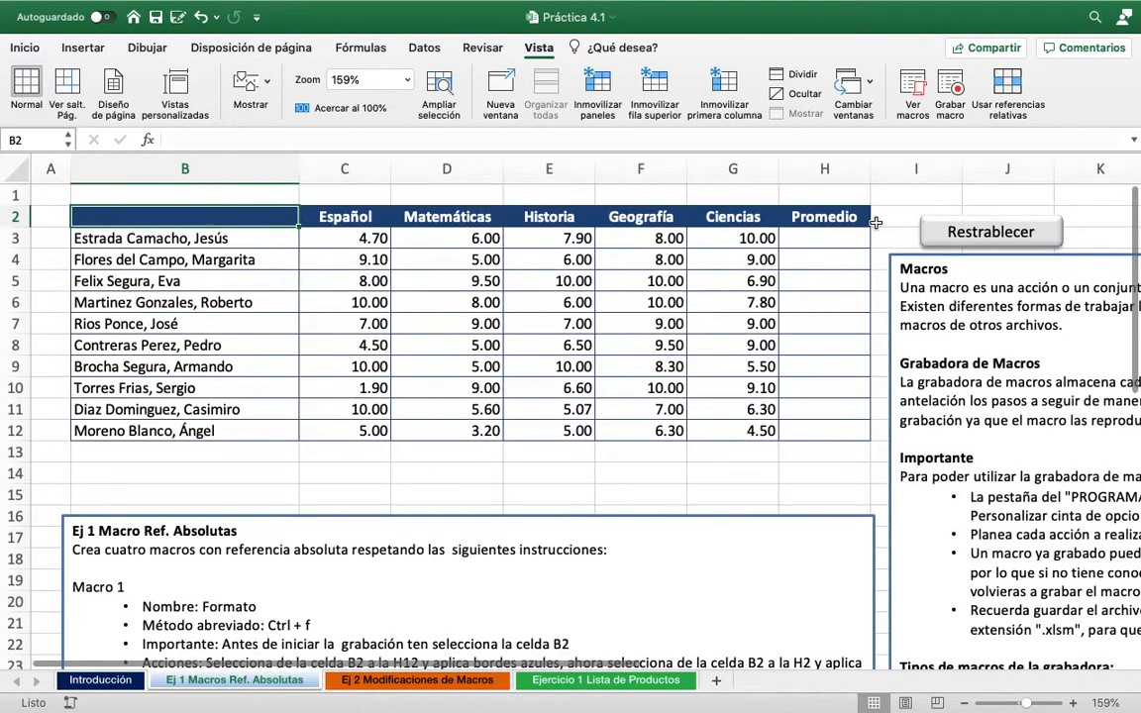
# From cell H3, start recording a macro named Promedio in this workbook with the shortcut letter r
pyautogui.click(828, 243)
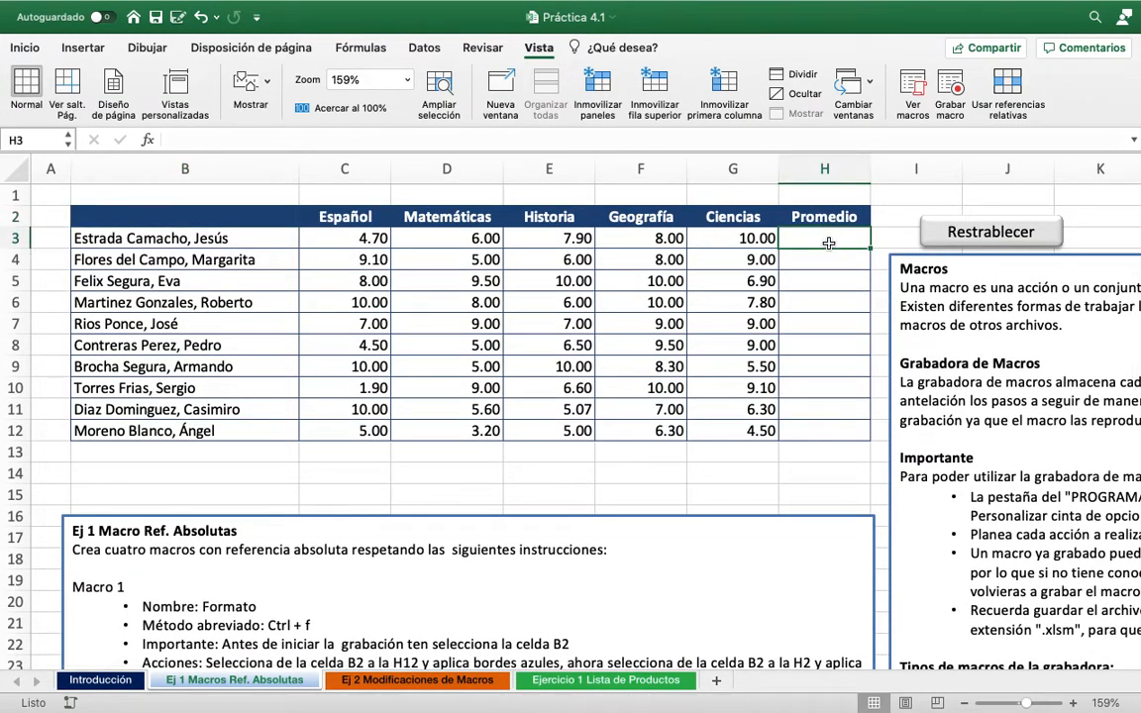
pyautogui.click(952, 87)
pyautogui.write('Promedio')
pyautogui.click(545, 259)
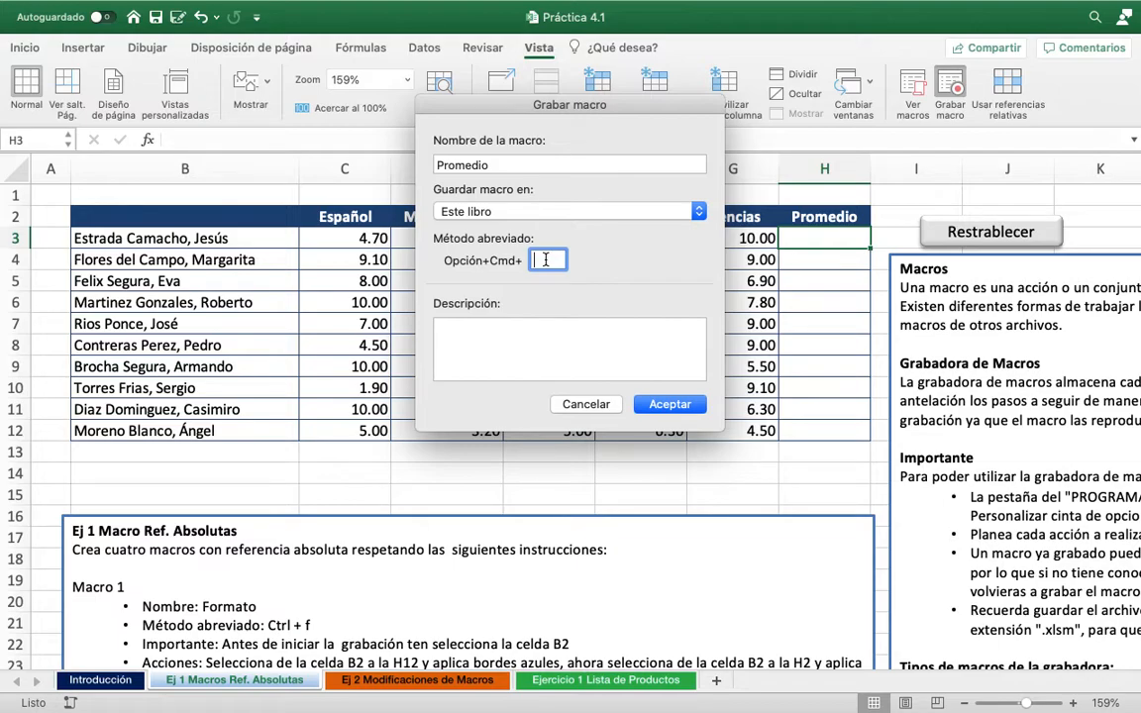
pyautogui.write('r')
pyautogui.click(670, 404)
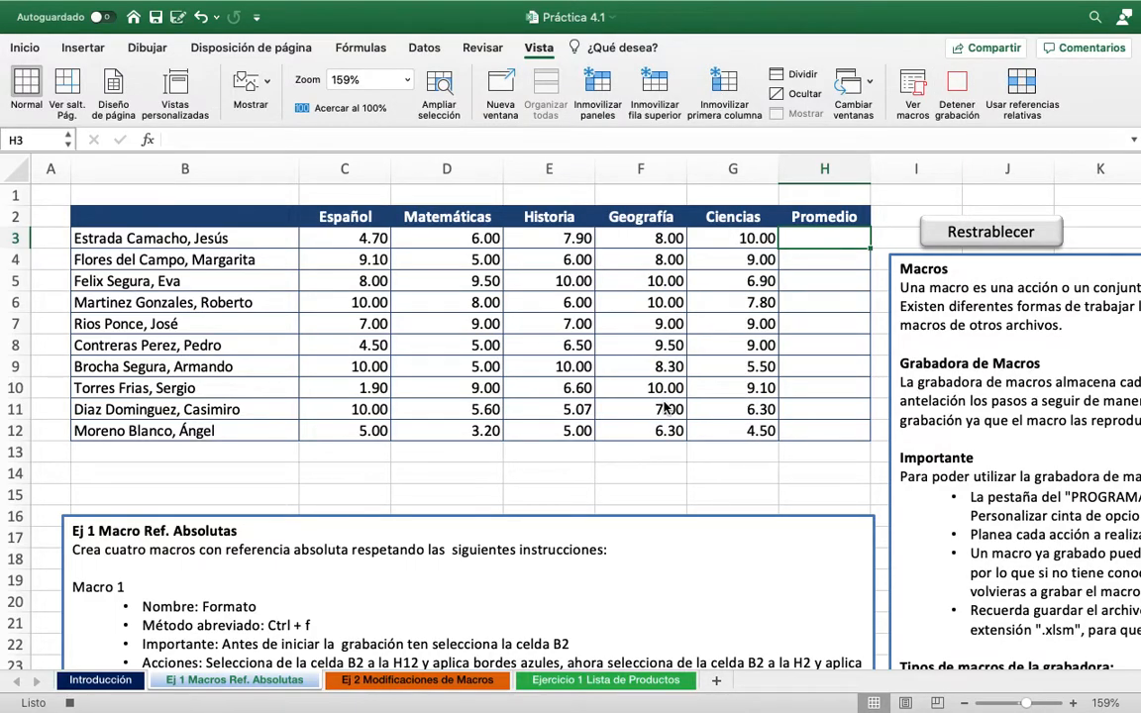
# Enter the formula =PROMEDIO(C3:G3) in cell H3 to average the first student's five subject grades
pyautogui.write('=')
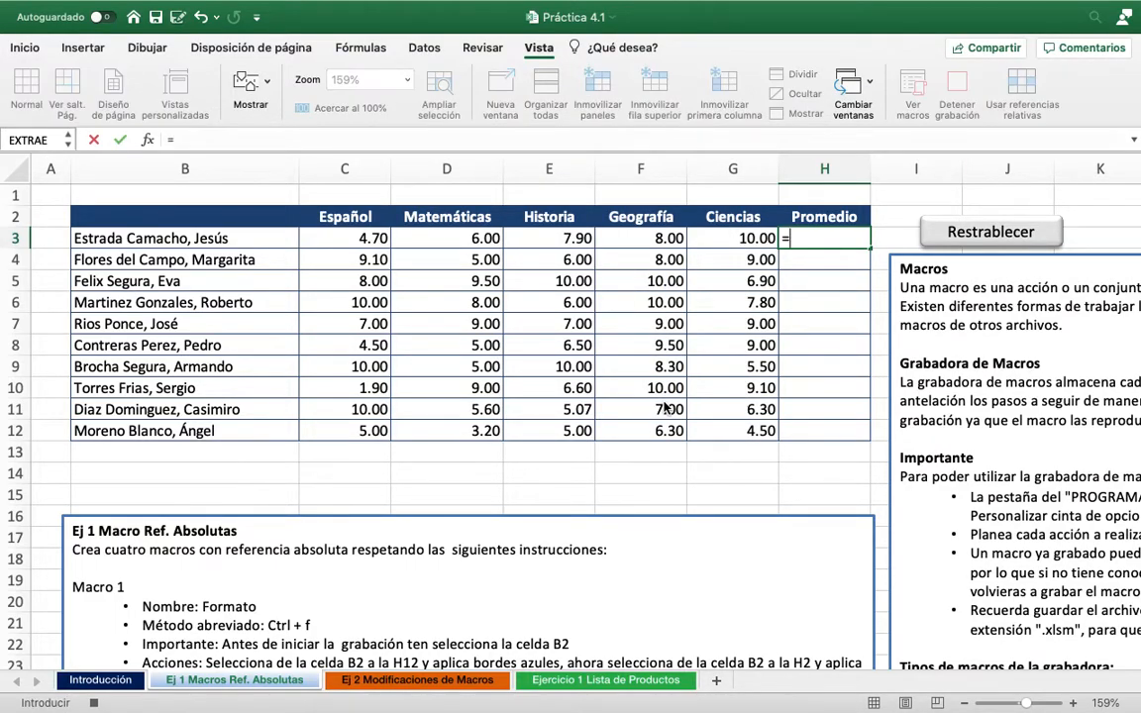
pyautogui.write('P')
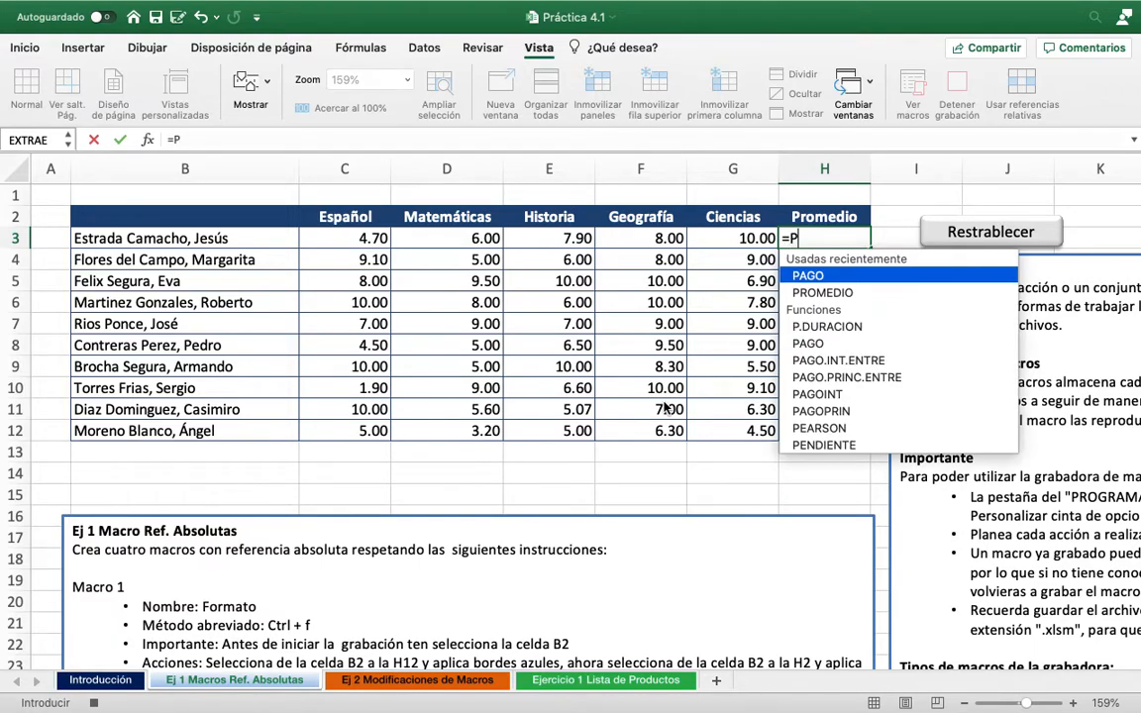
pyautogui.write('ROMED')
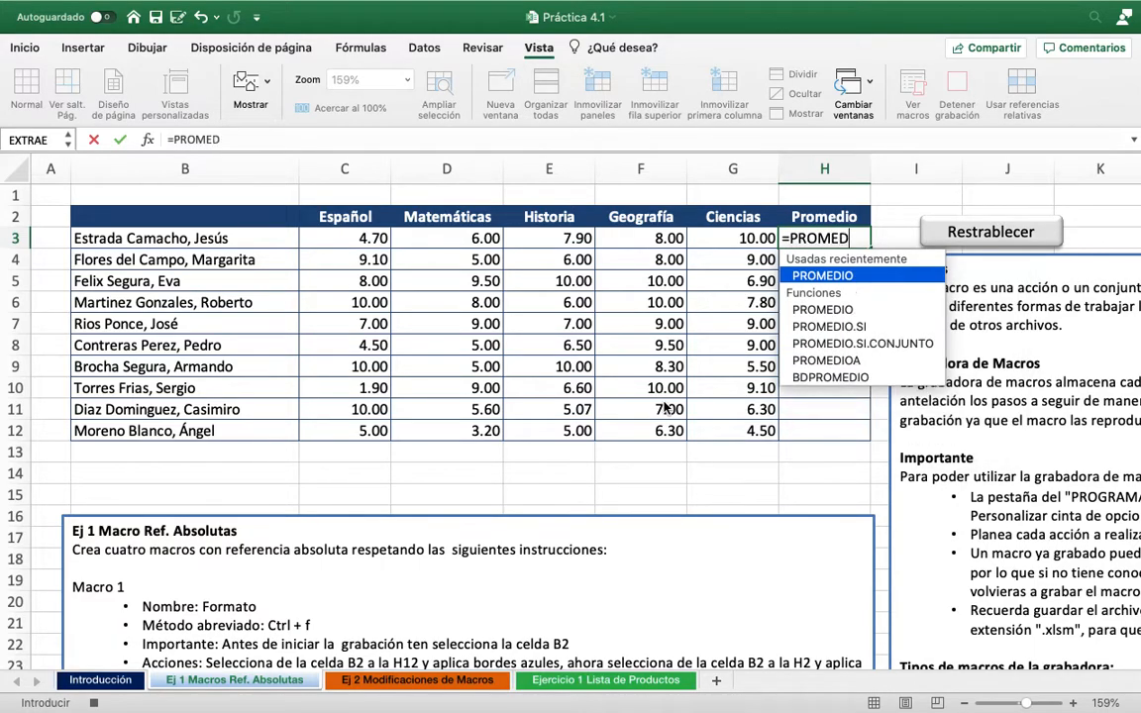
pyautogui.write('IO(')
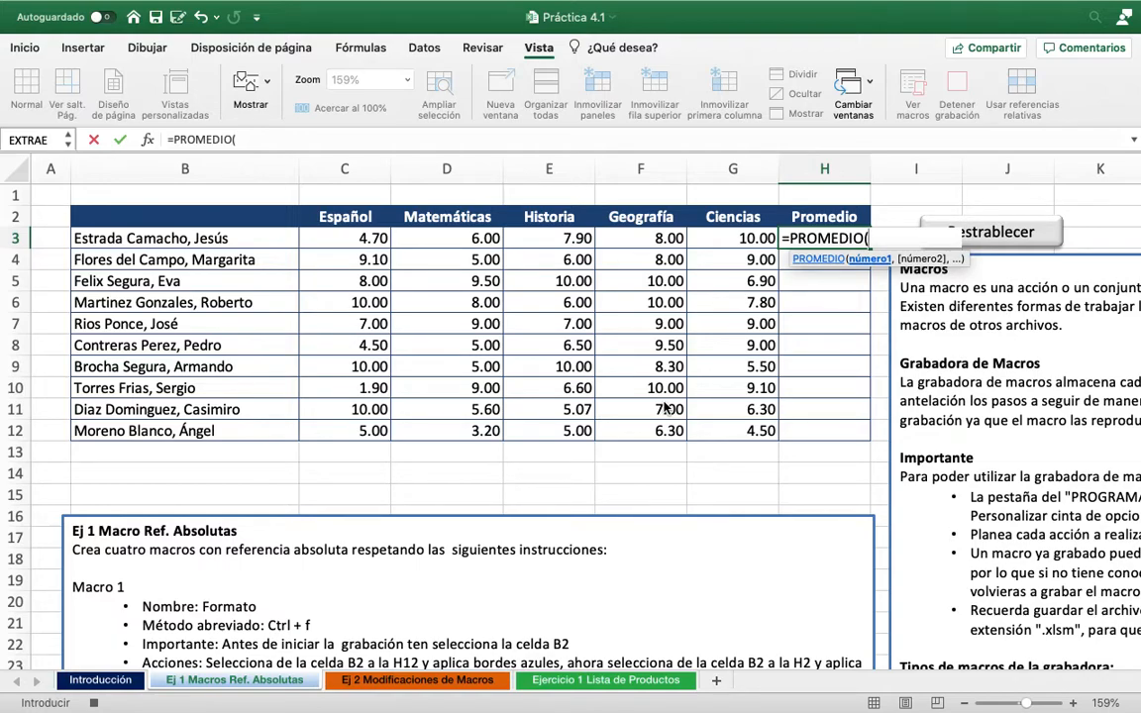
pyautogui.write('C3:')
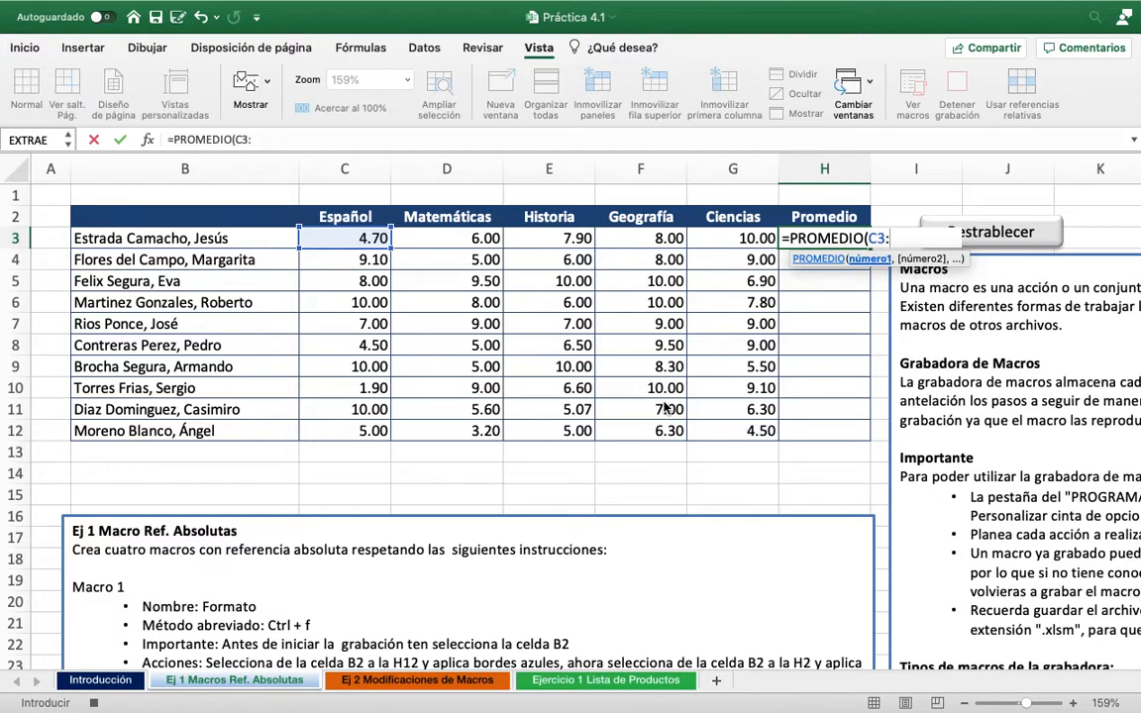
pyautogui.write('G3')
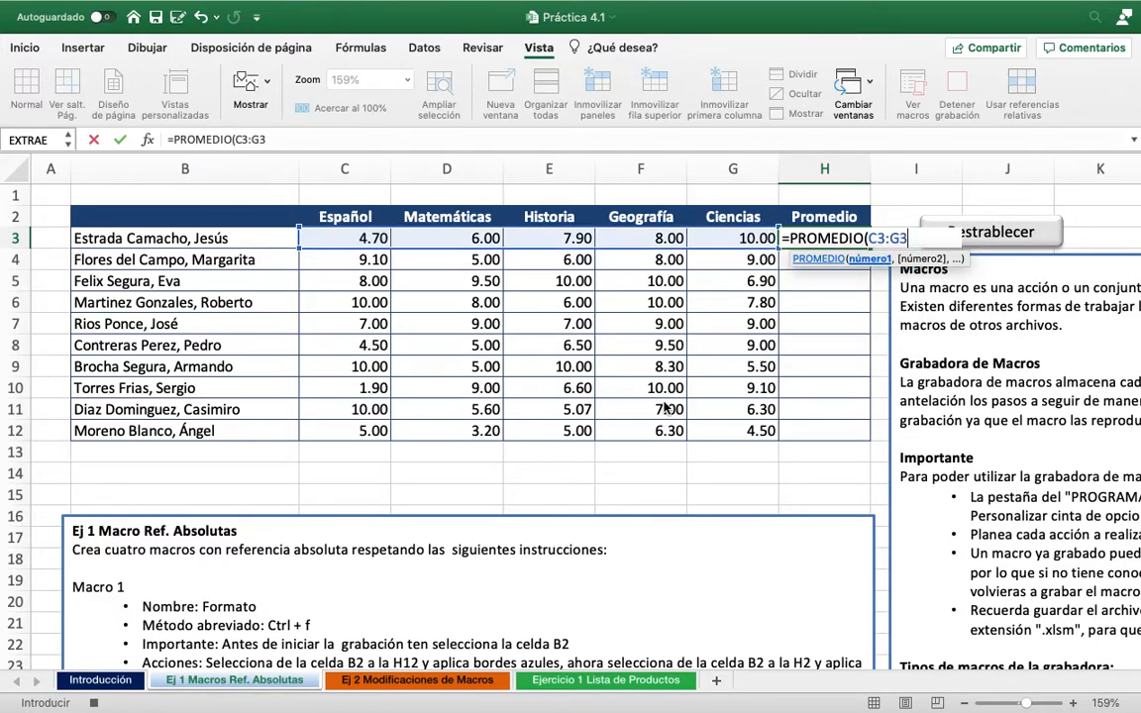
pyautogui.write(')')
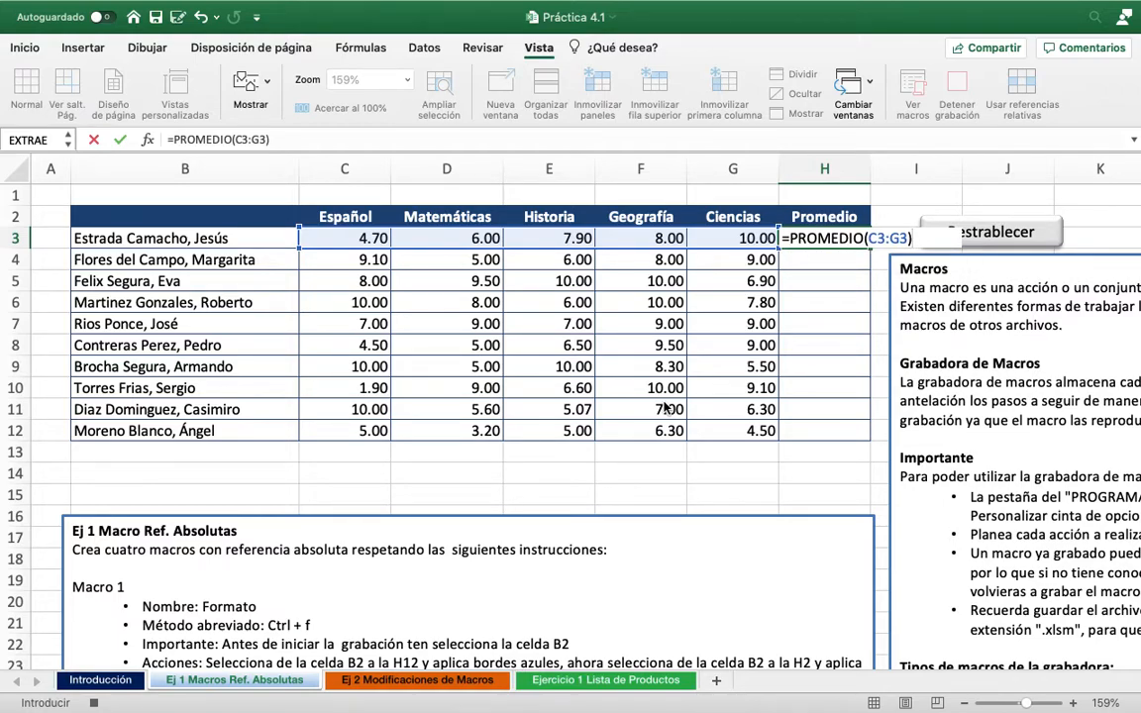
pyautogui.press('Return')
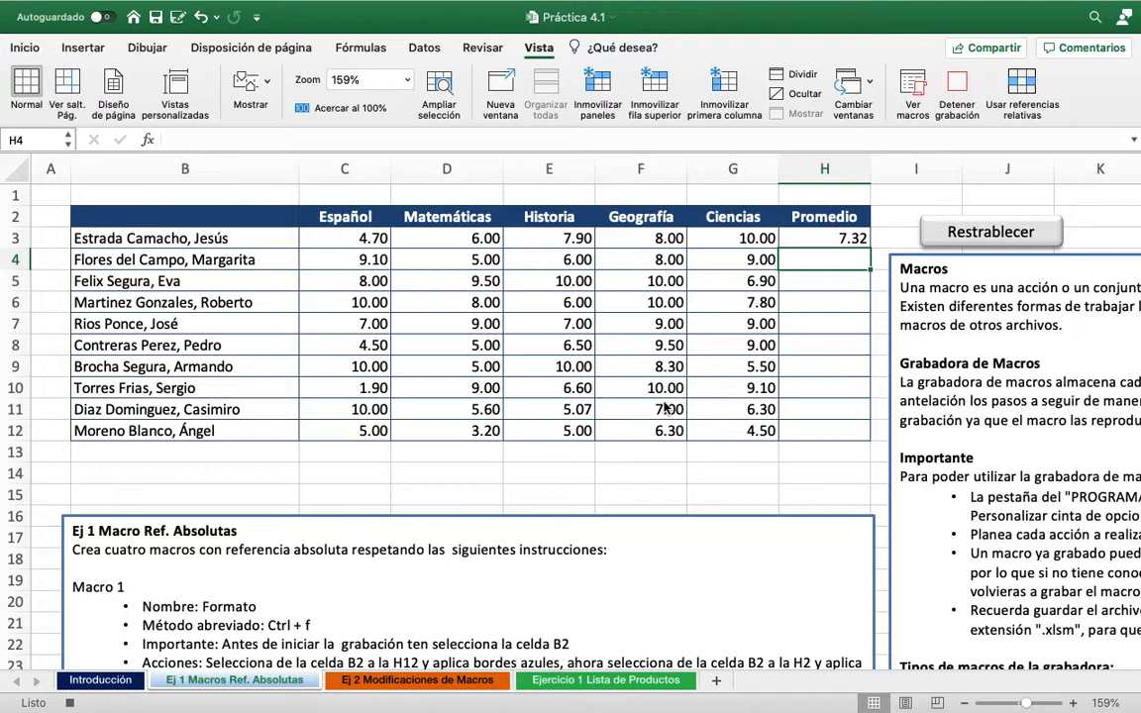
# Copy the average formula from H3 down to H12 and select cell H3 again
pyautogui.press('Up')
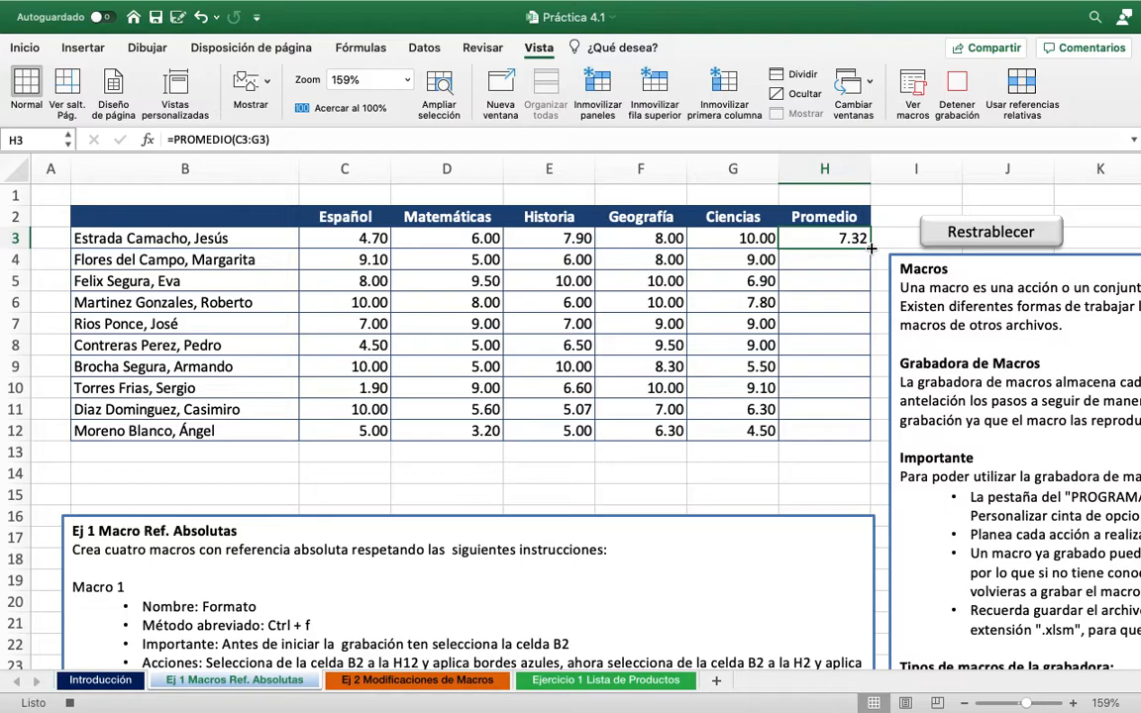
pyautogui.moveTo(871, 248); pyautogui.dragTo(871, 436)
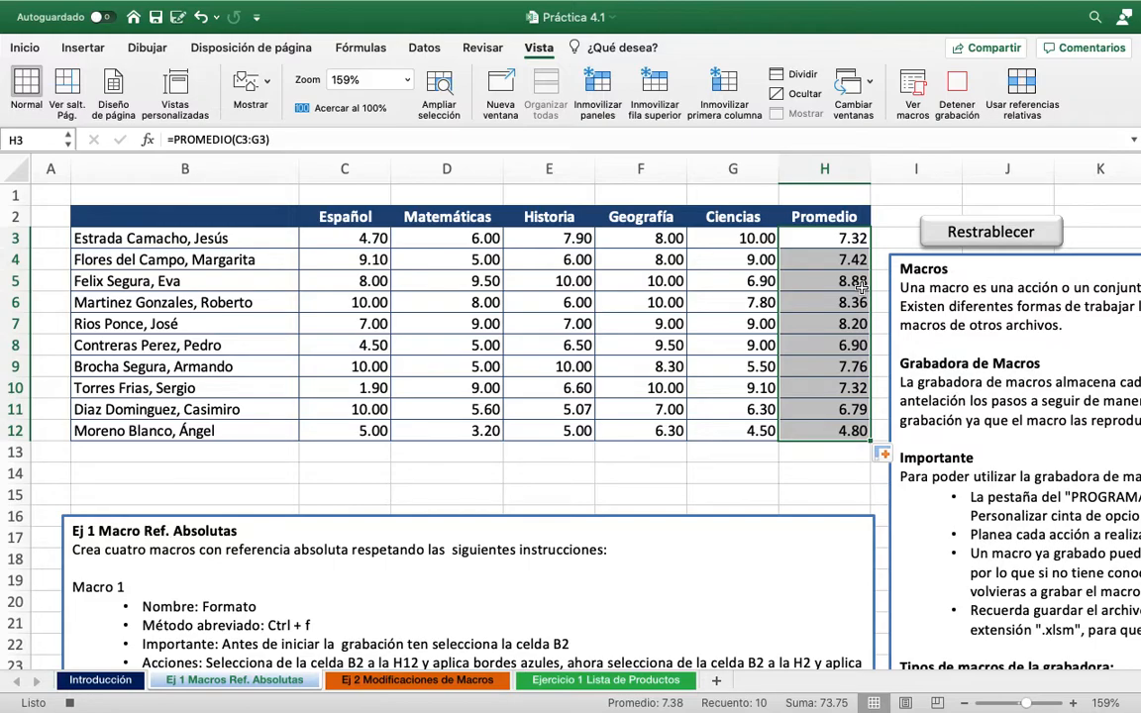
pyautogui.press('Left')
pyautogui.press('Right')
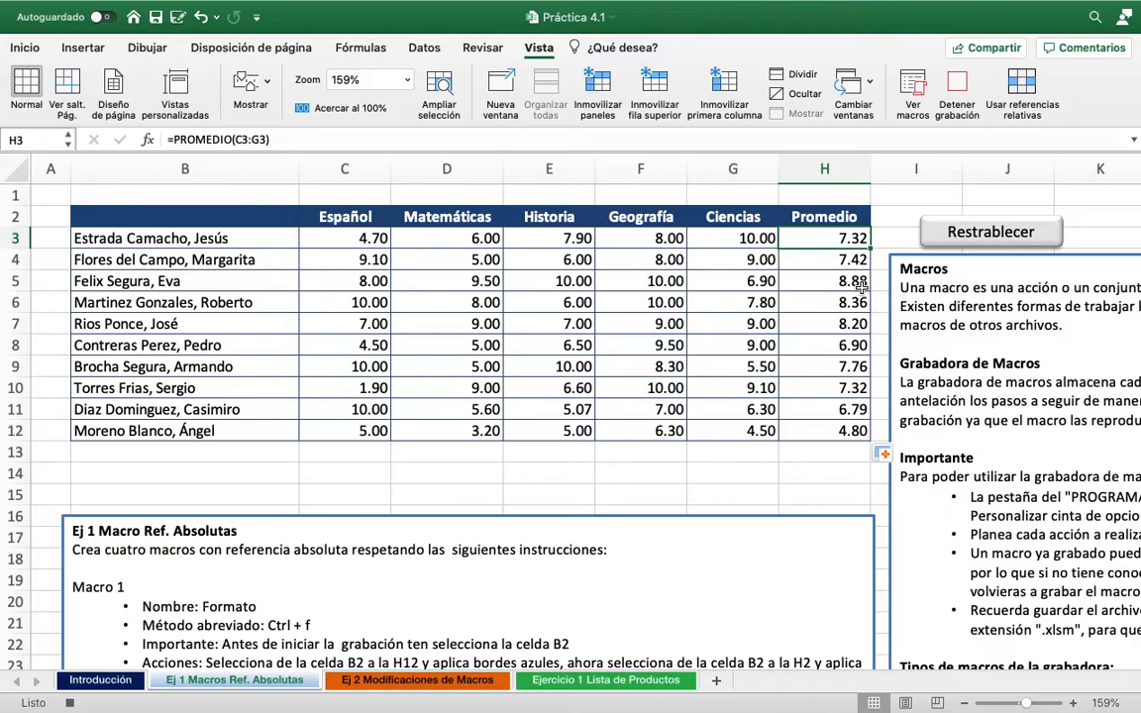
pyautogui.scroll(-5, 862, 284)
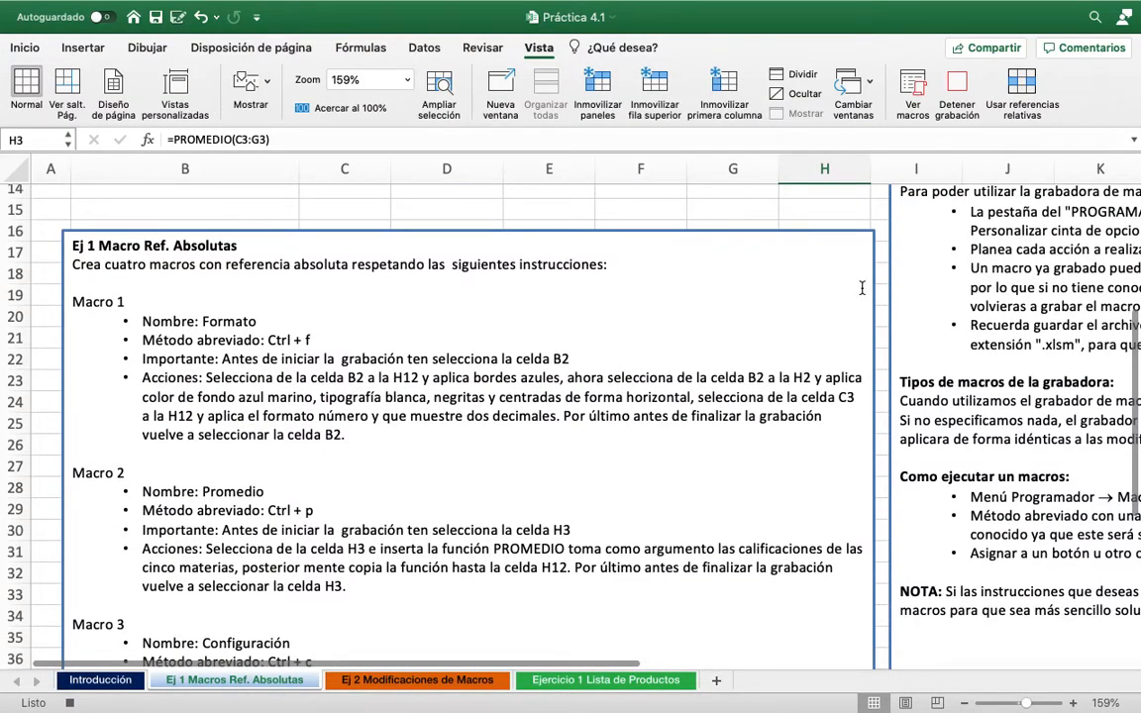
# Stop recording the Promedio macro and read the Macro 3 instructions for its name, shortcut, starting cell and actions
pyautogui.scroll(5, 862, 288)
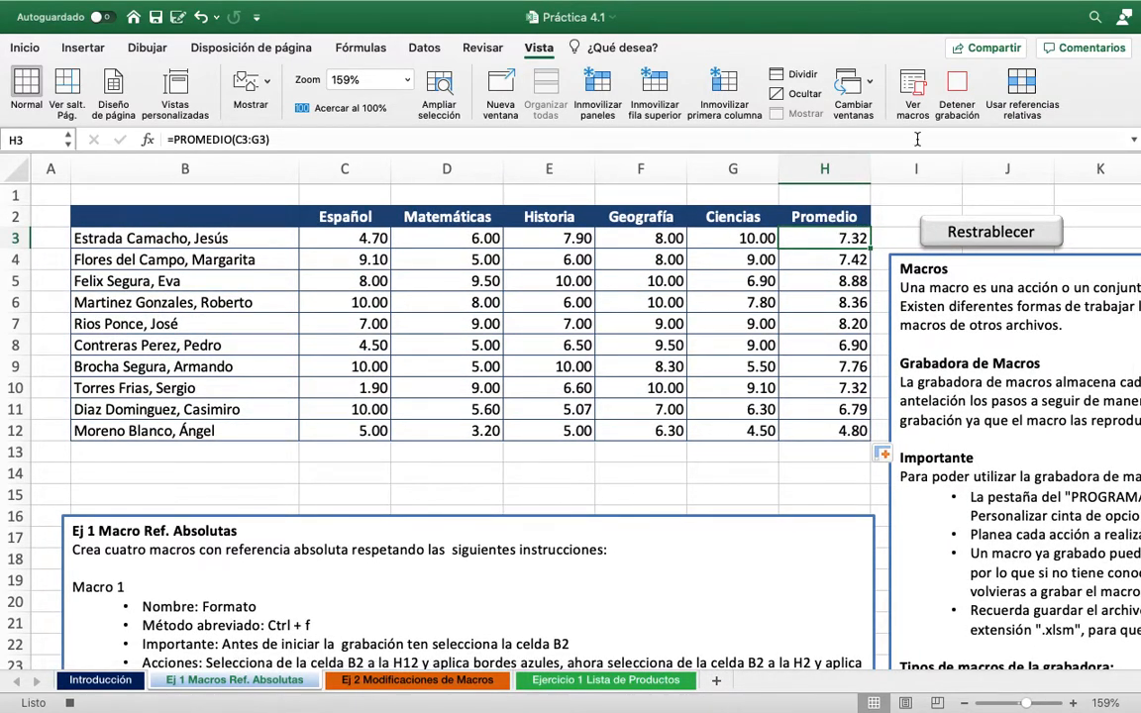
pyautogui.click(957, 91)
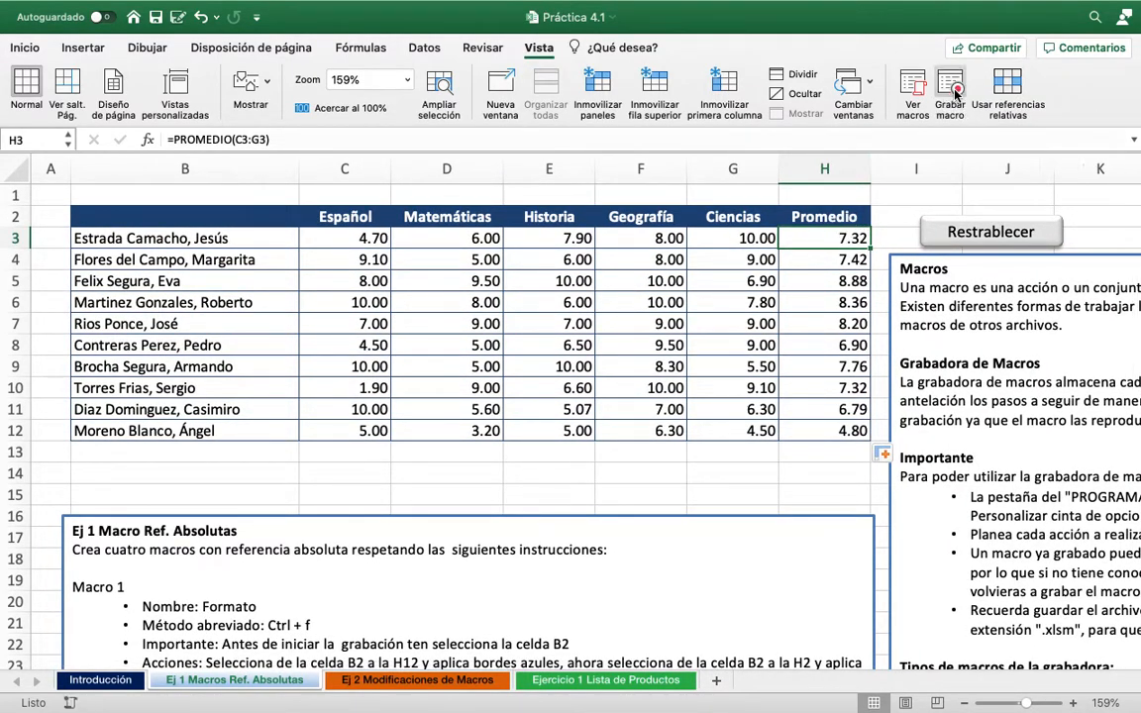
pyautogui.scroll(-3, 788, 311)
pyautogui.scroll(-8, 788, 311)
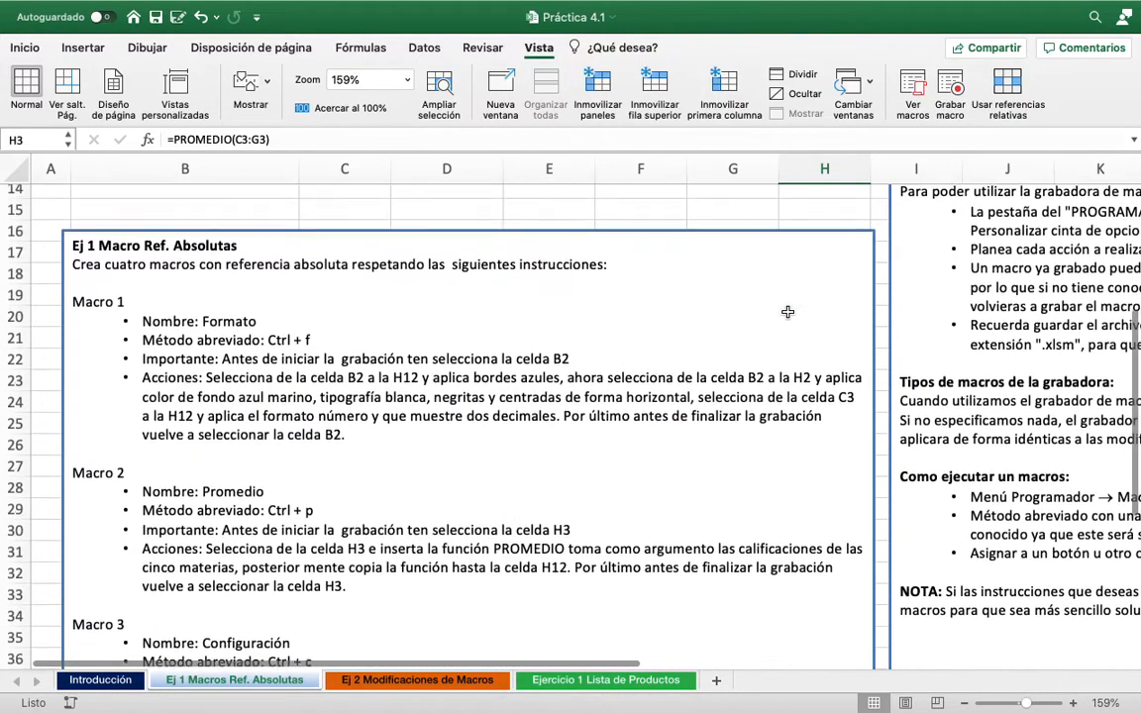
pyautogui.scroll(-2, 787, 312)
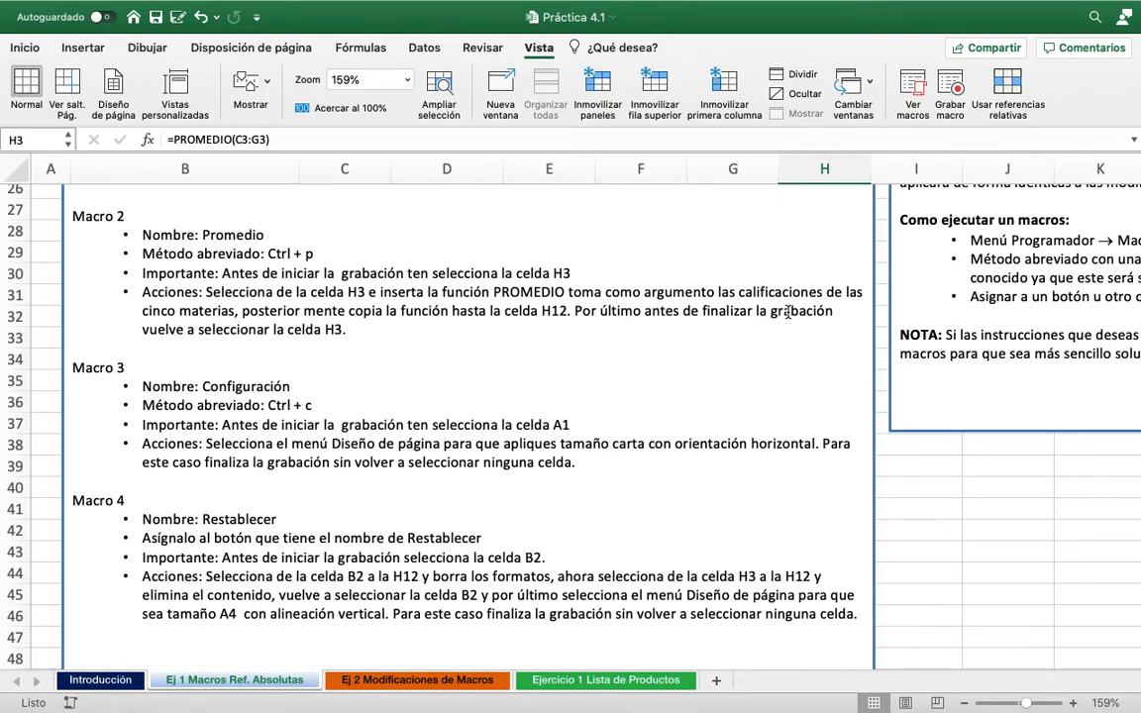
pyautogui.scroll(1, 788, 312)
pyautogui.scroll(-1, 788, 312)
pyautogui.scroll(-1, 788, 313)
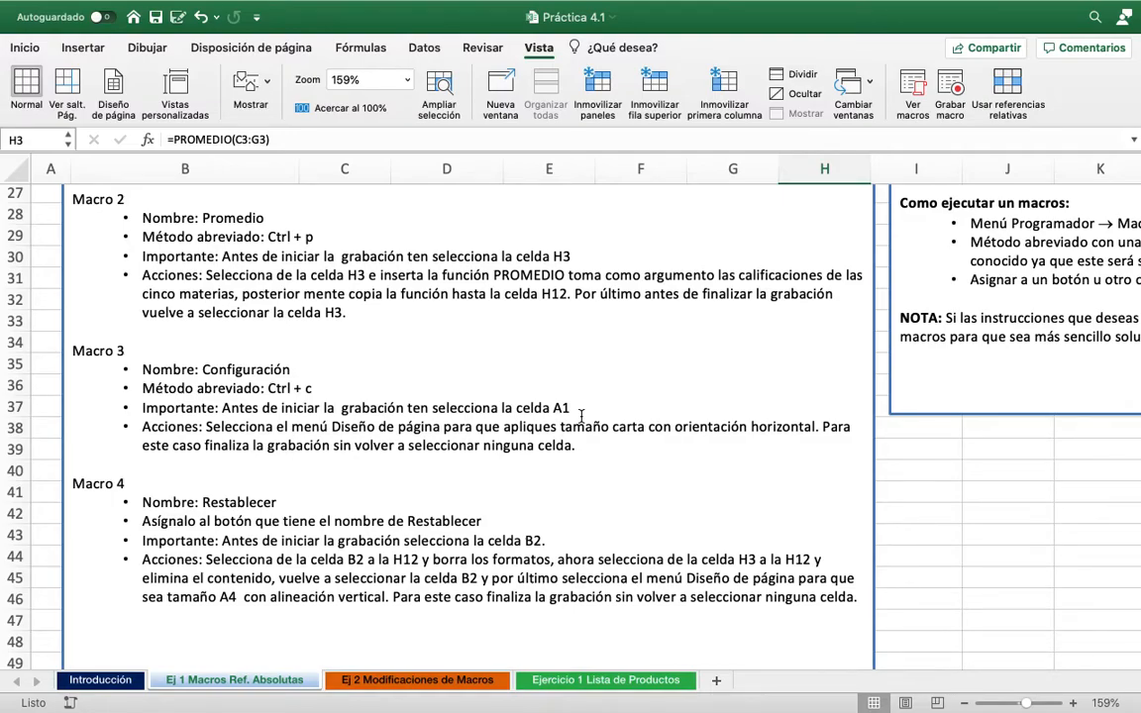
# From cell A1, start recording a macro named Configuracion in this workbook with the shortcut letter t
pyautogui.scroll(15, 581, 414)
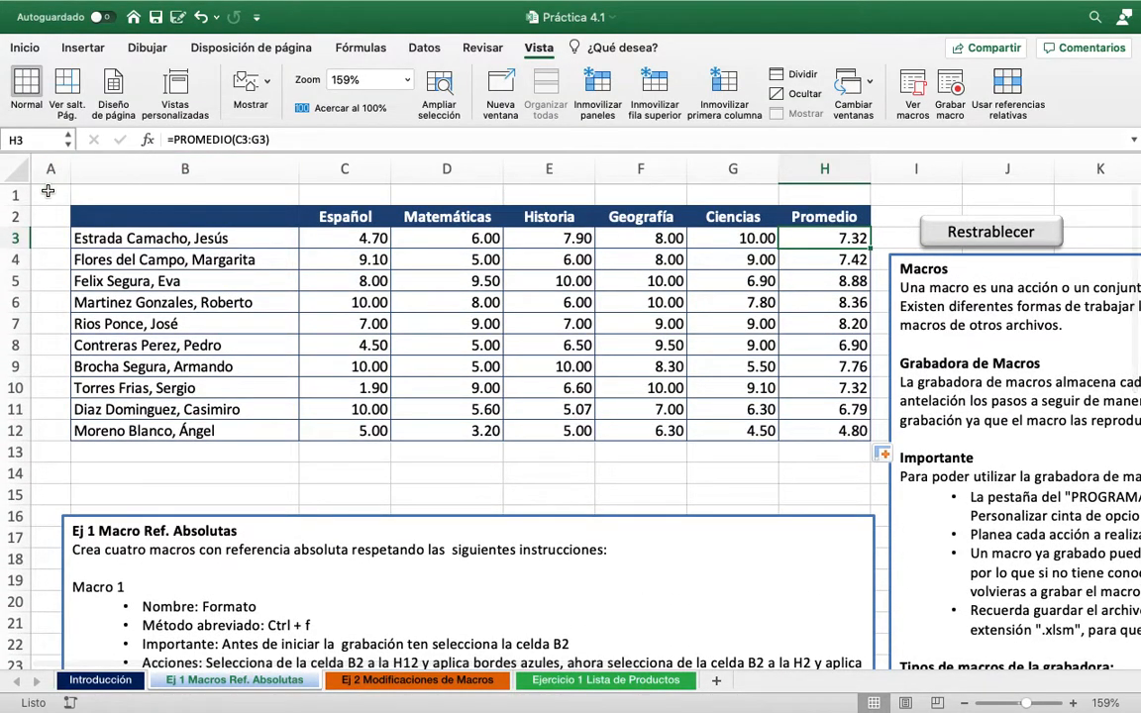
pyautogui.click(47, 191)
pyautogui.scroll(-3, 377, 427)
pyautogui.scroll(-5, 376, 427)
pyautogui.scroll(8, 382, 369)
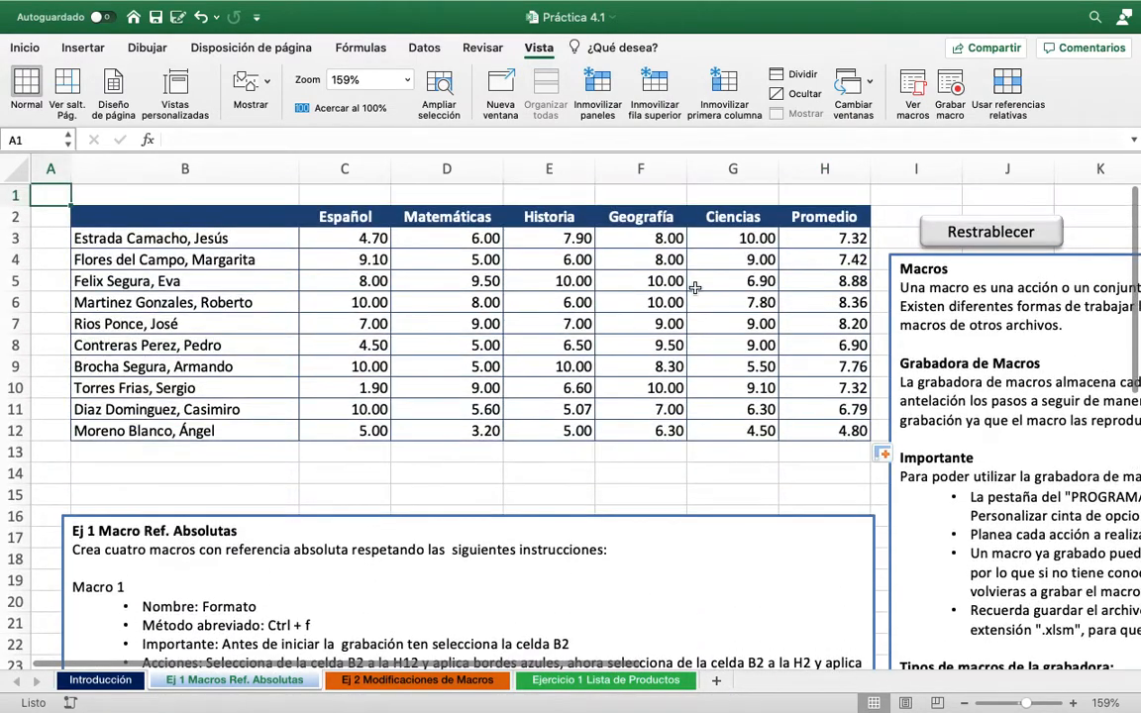
pyautogui.click(951, 92)
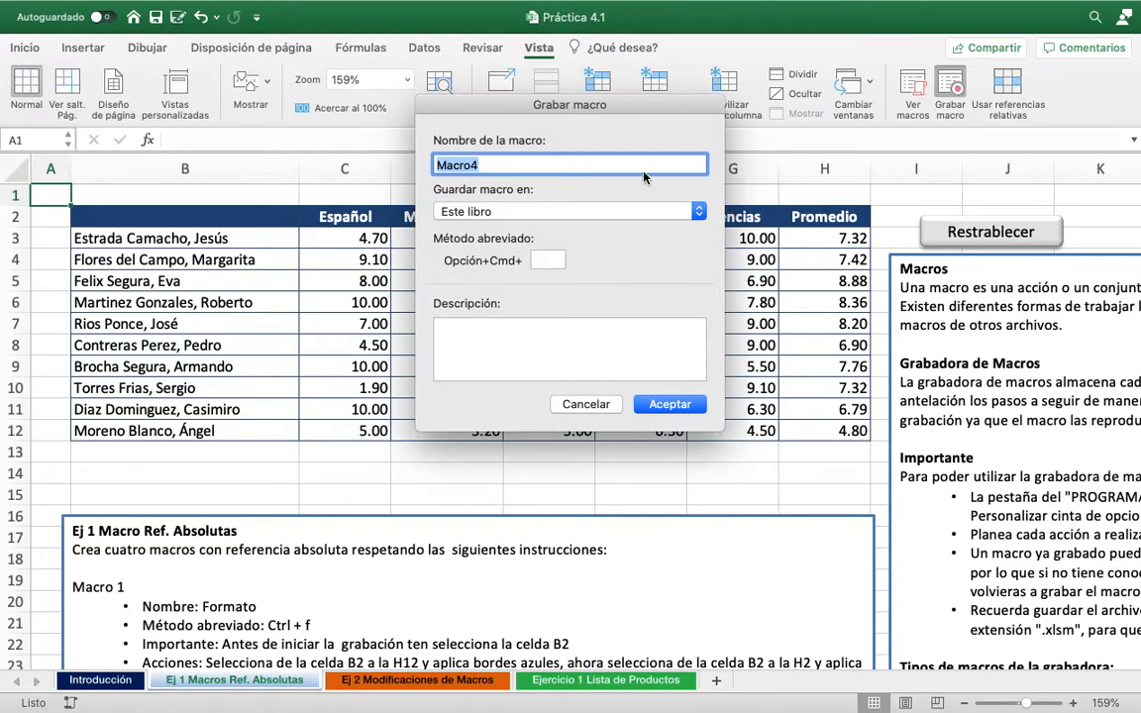
pyautogui.write('Configuraci')
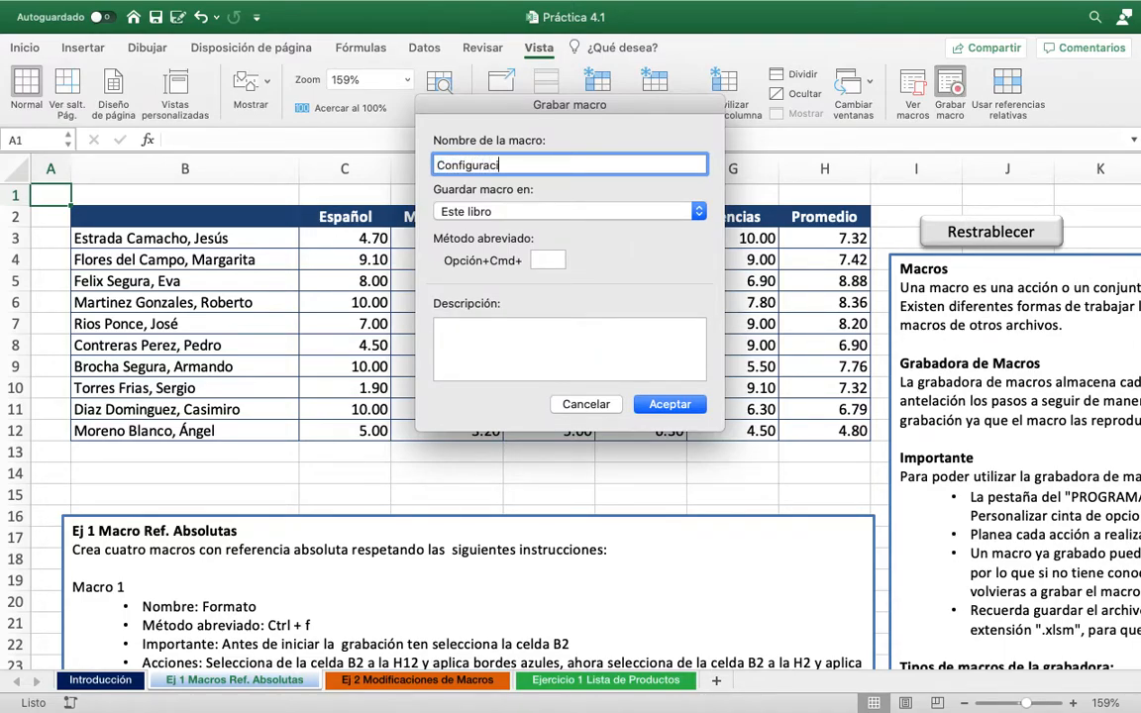
pyautogui.write('on')
pyautogui.click(554, 261)
pyautogui.write('c')
pyautogui.click(689, 406)
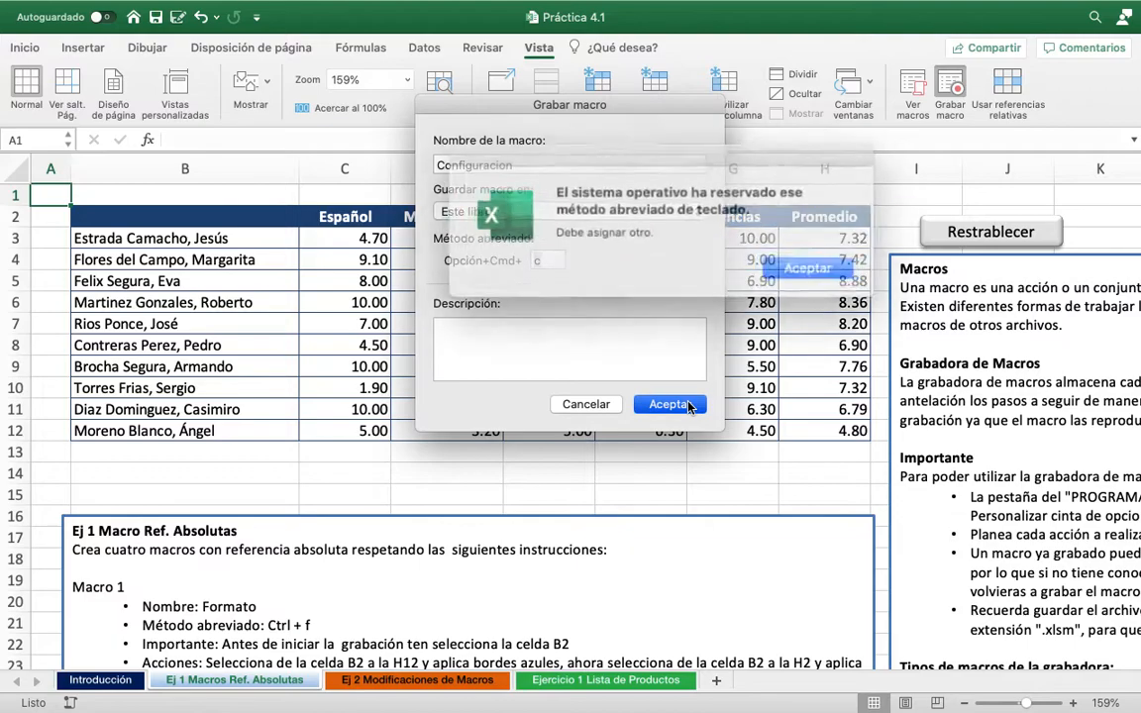
pyautogui.click(804, 264)
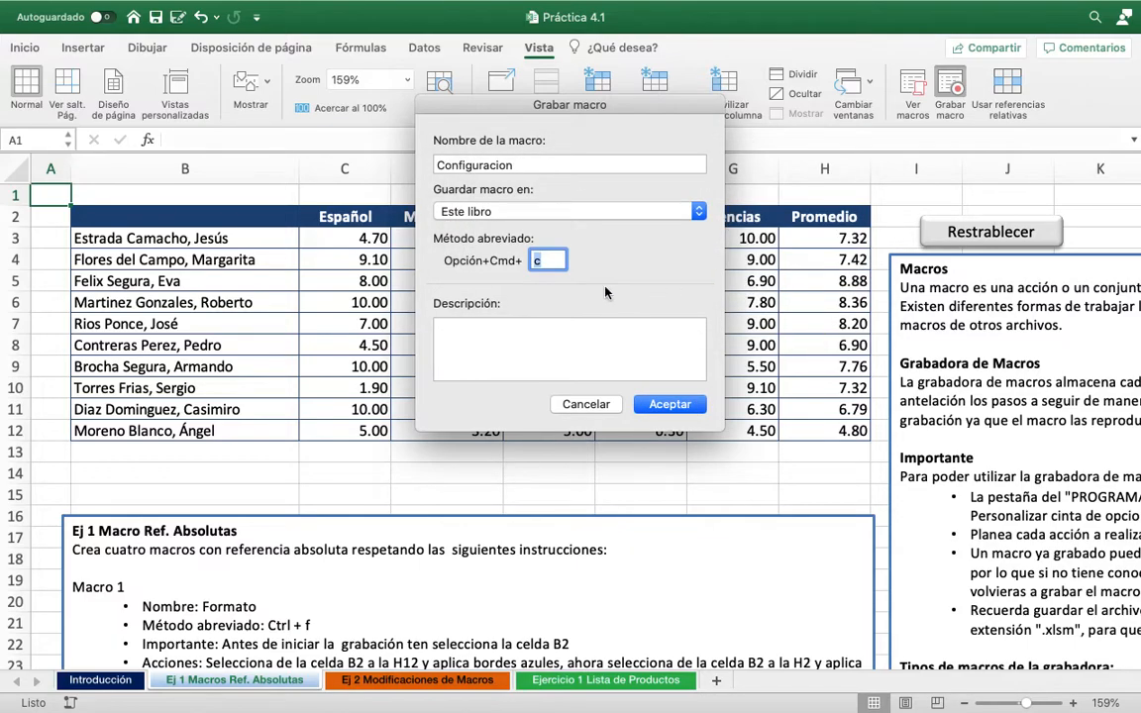
pyautogui.write('t')
pyautogui.click(666, 406)
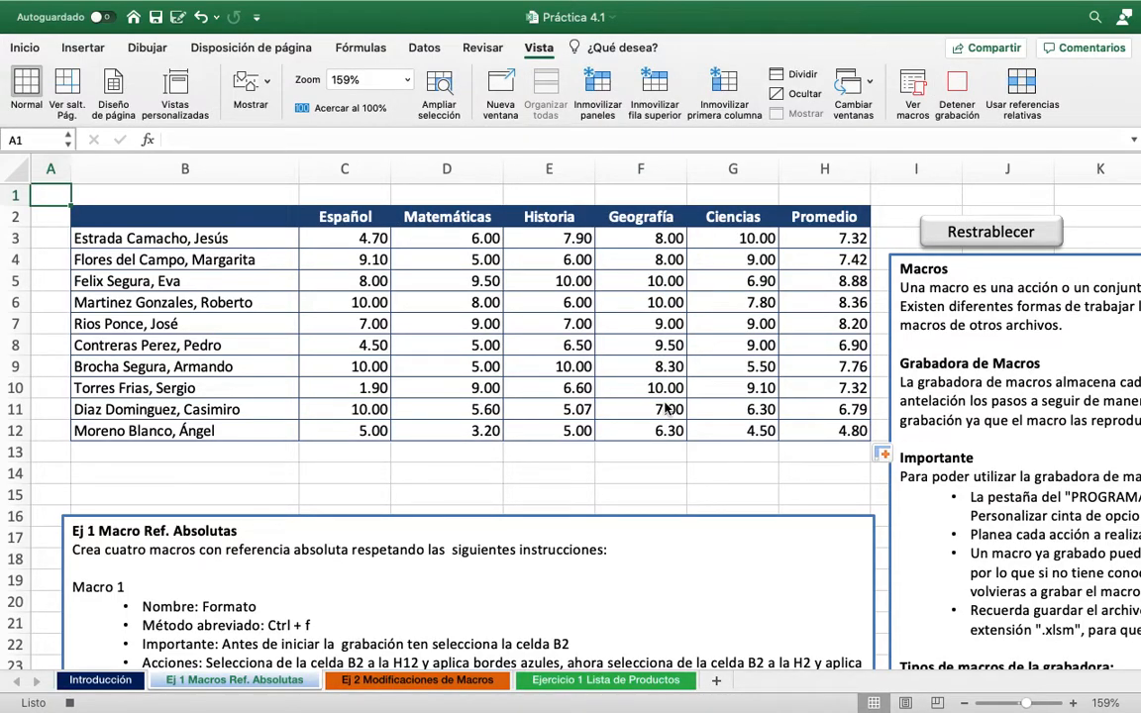
# Following the Macro 3 instructions, set the sheet's paper size to Carta (letter) and its orientation to horizontal
pyautogui.scroll(-10, 666, 408)
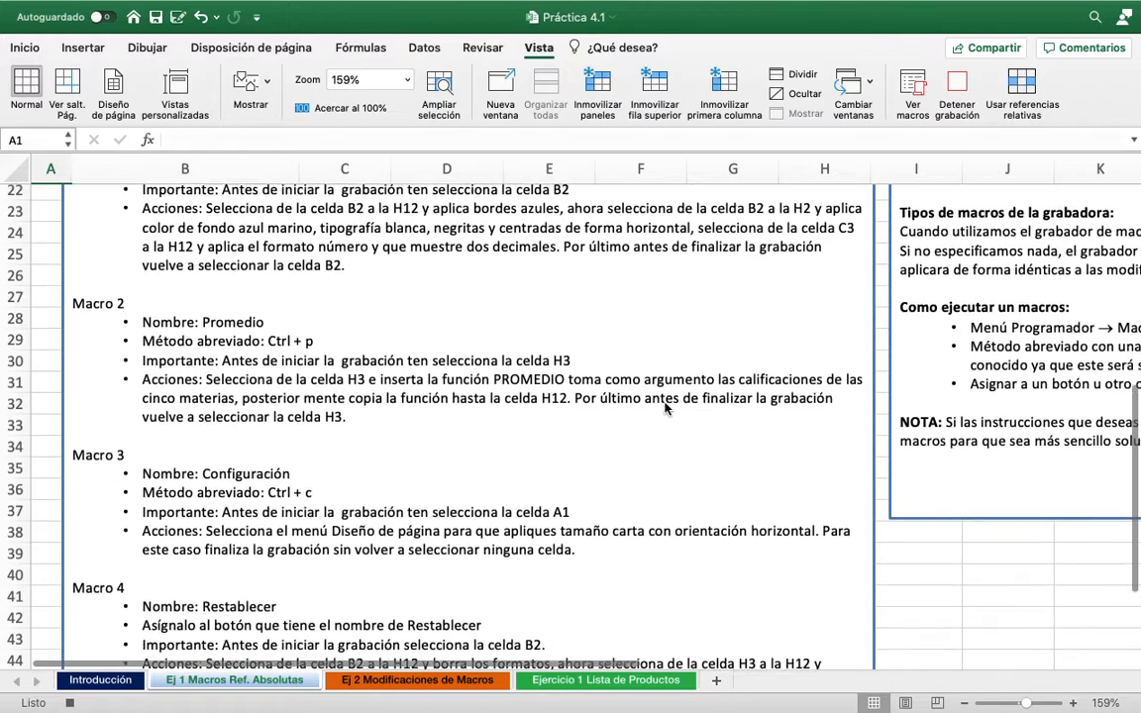
pyautogui.scroll(-2, 666, 408)
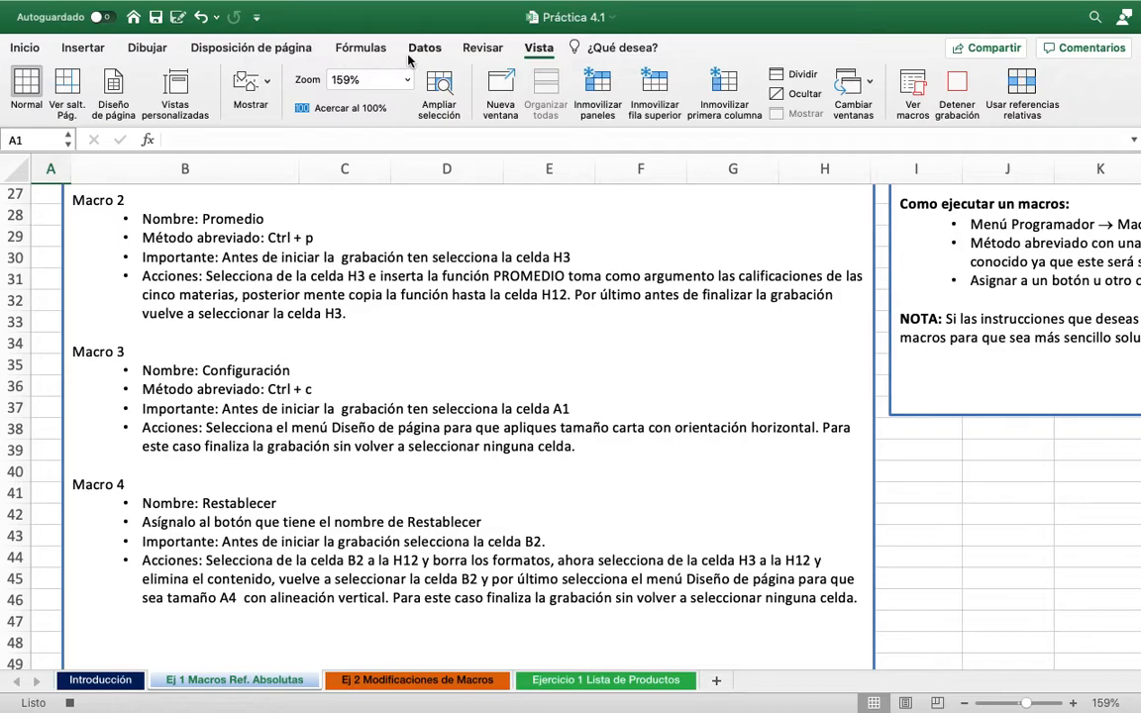
pyautogui.click(228, 56)
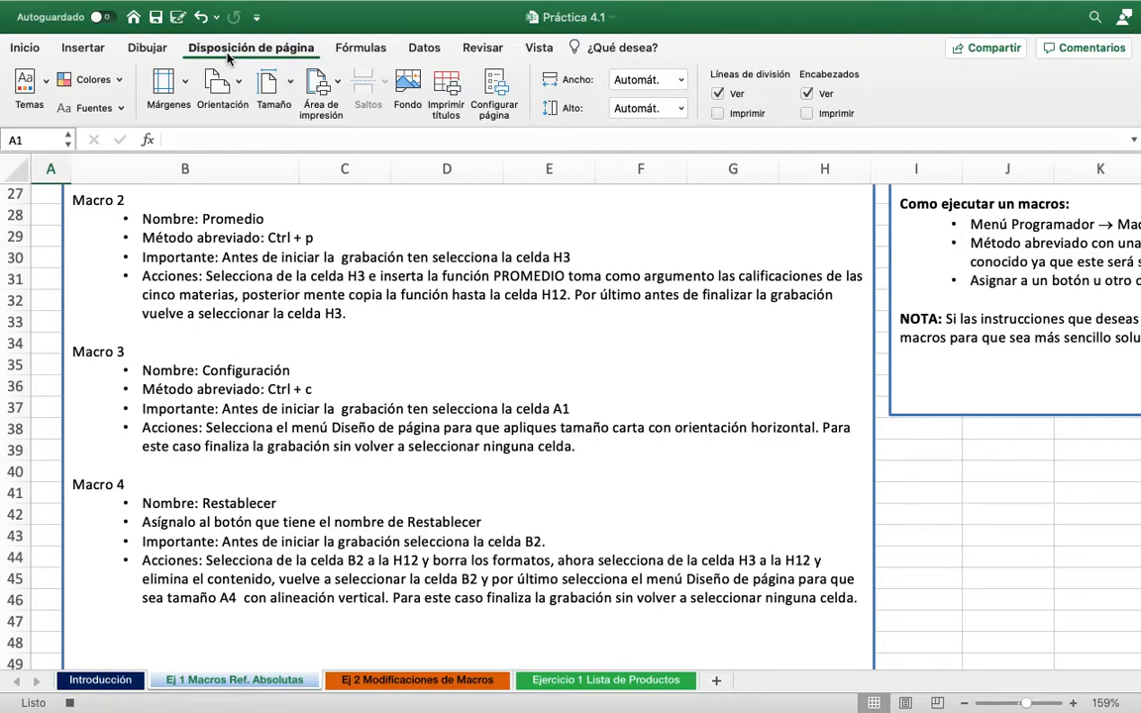
pyautogui.click(274, 89)
pyautogui.click(293, 121)
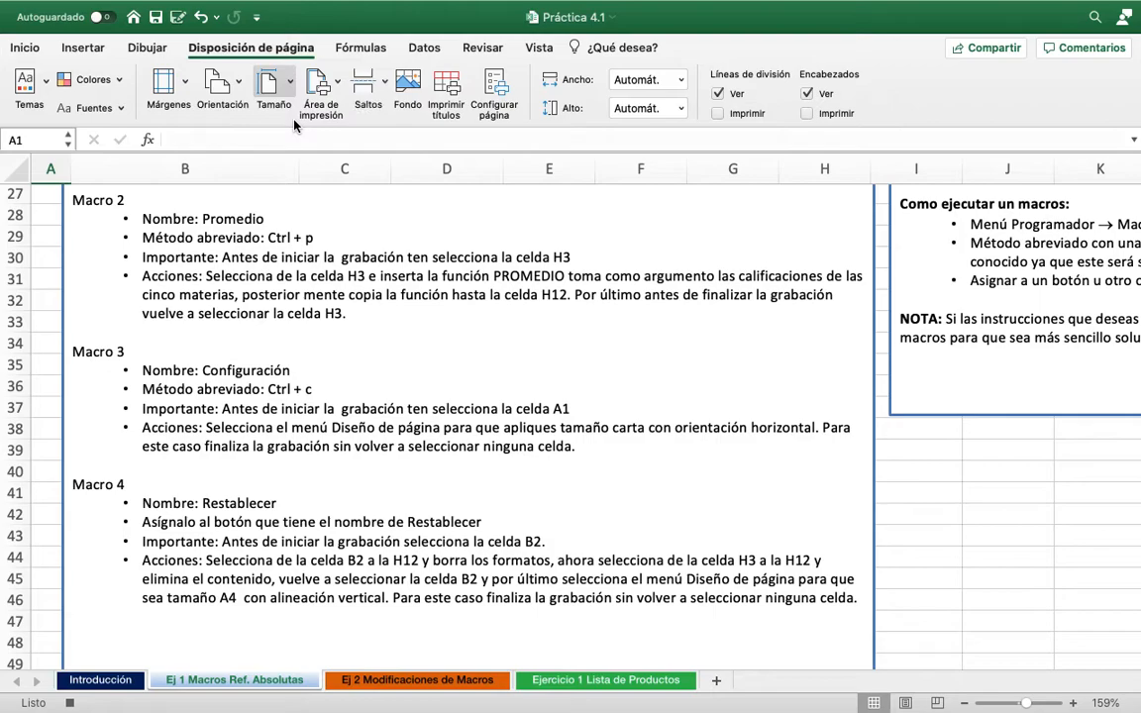
pyautogui.click(234, 83)
pyautogui.click(244, 159)
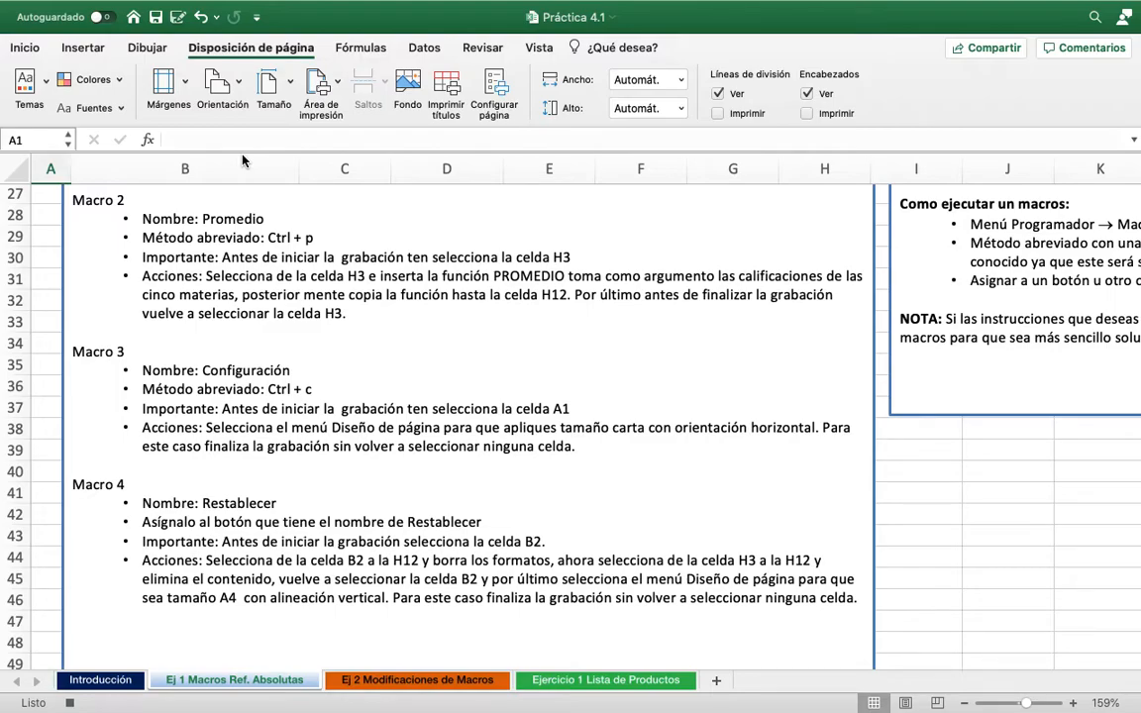
# Stop recording the Configuracion macro
pyautogui.scroll(10, 268, 281)
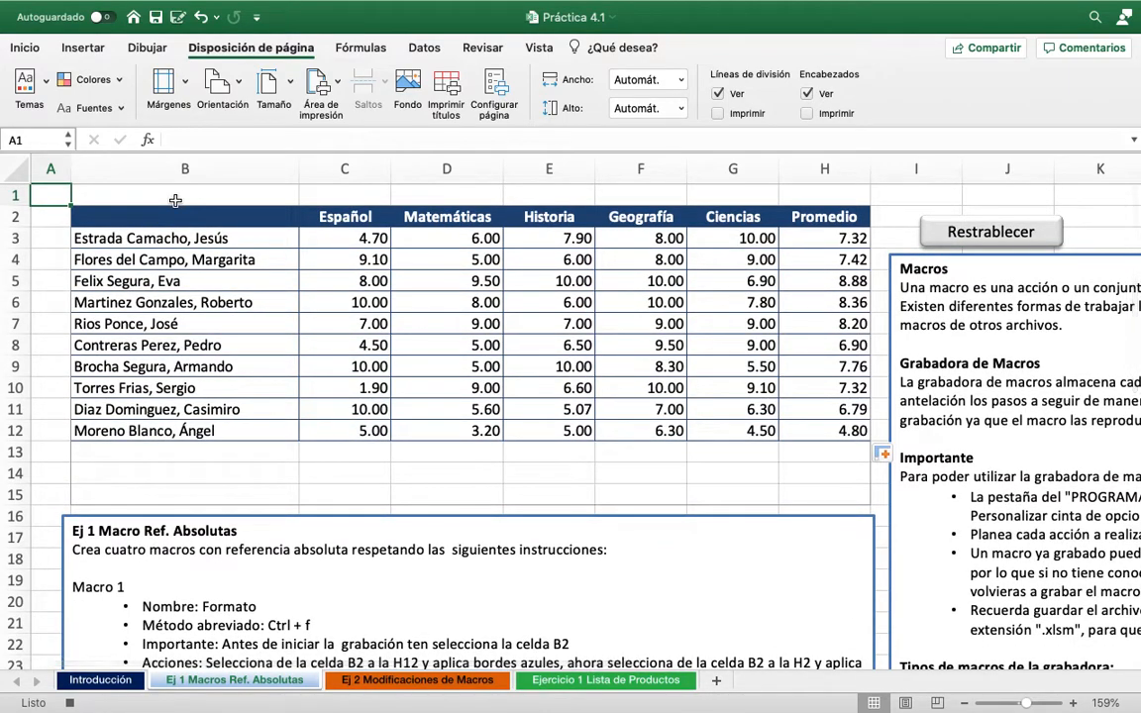
pyautogui.click(539, 49)
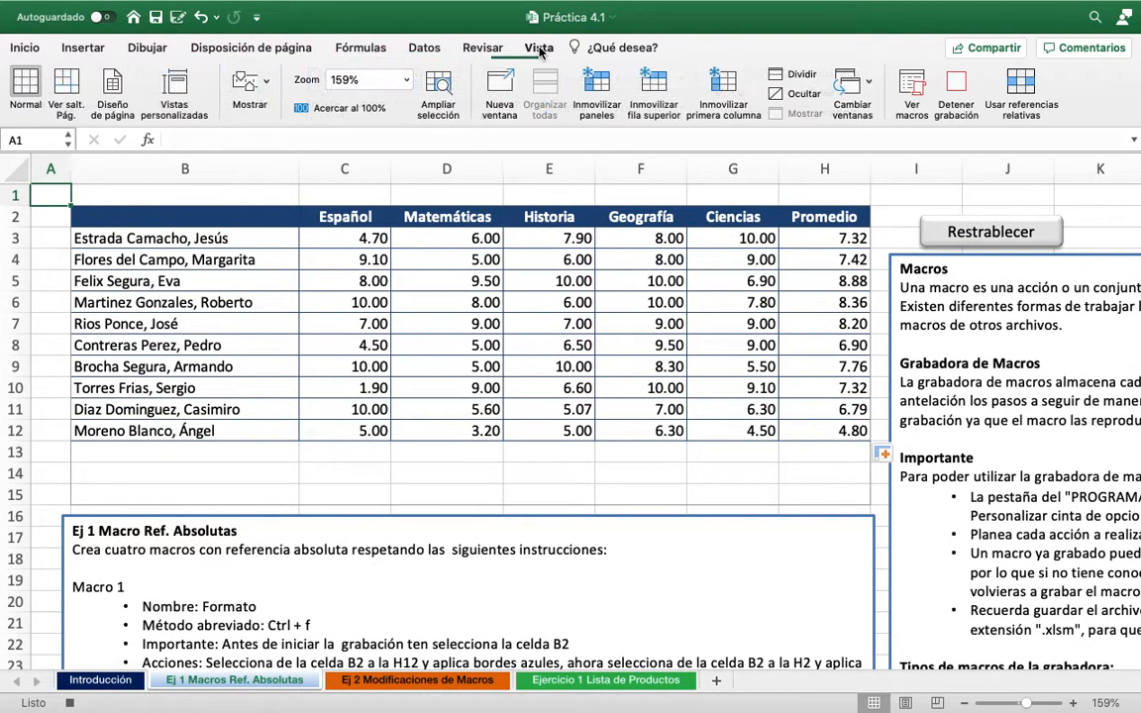
pyautogui.click(957, 85)
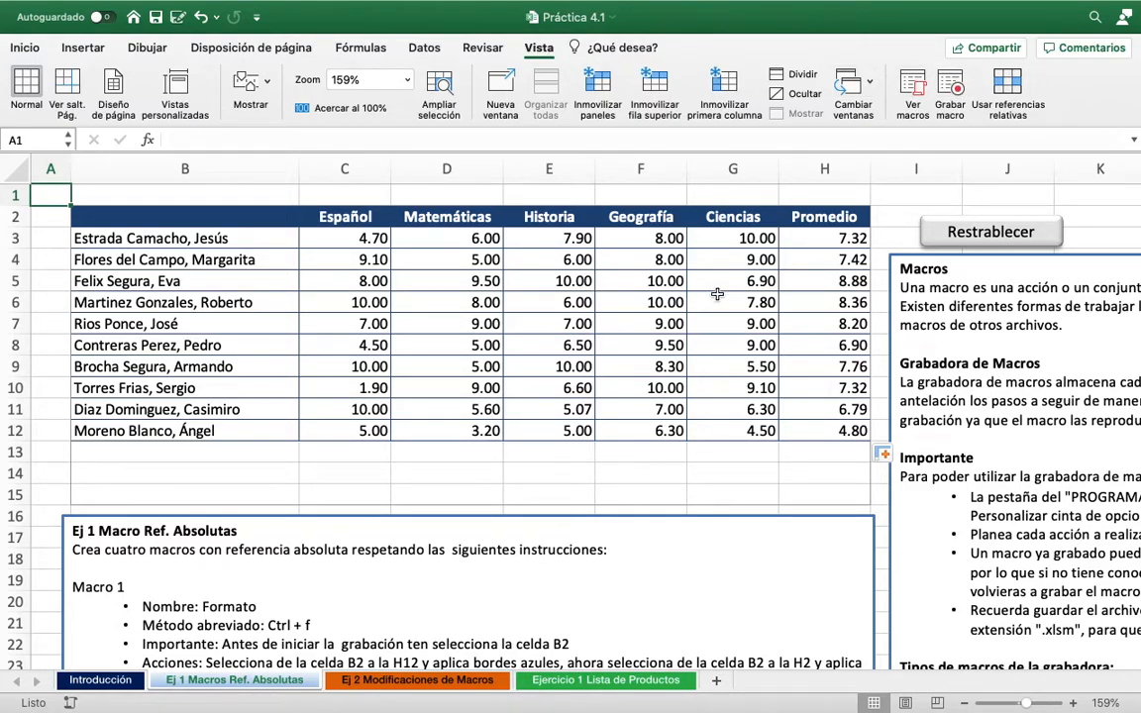
# Read the Macro 4 instructions for the Restablecer macro and select its starting cell B2
pyautogui.scroll(-10, 718, 295)
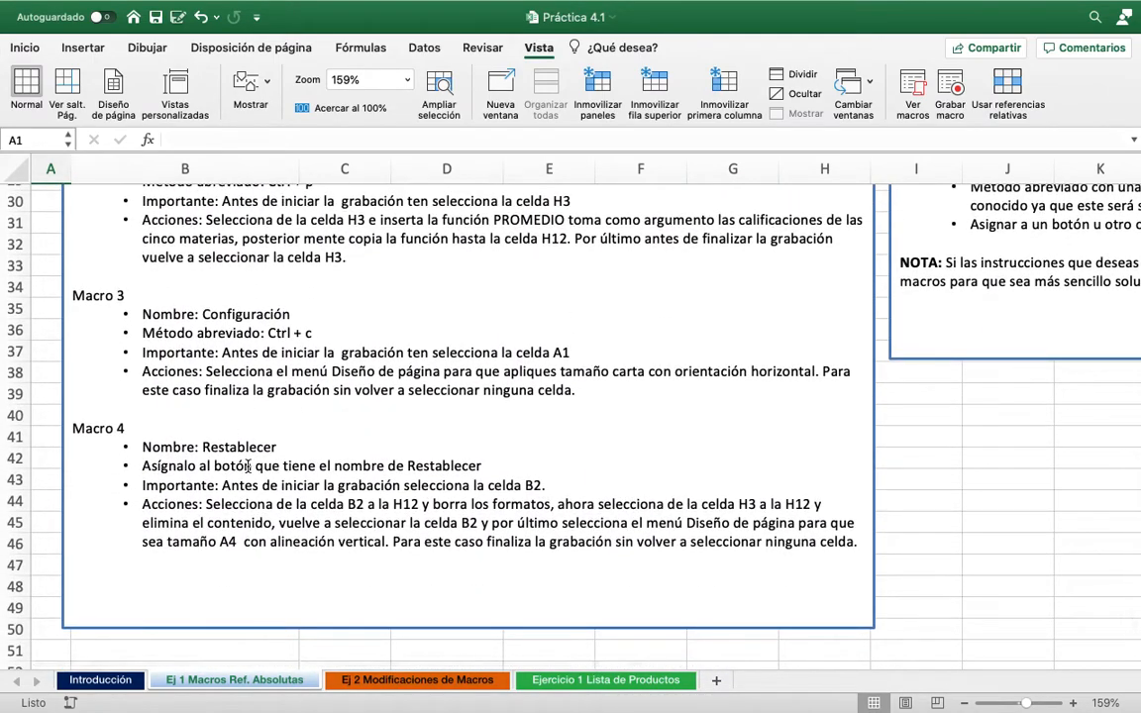
pyautogui.scroll(-2, 248, 466)
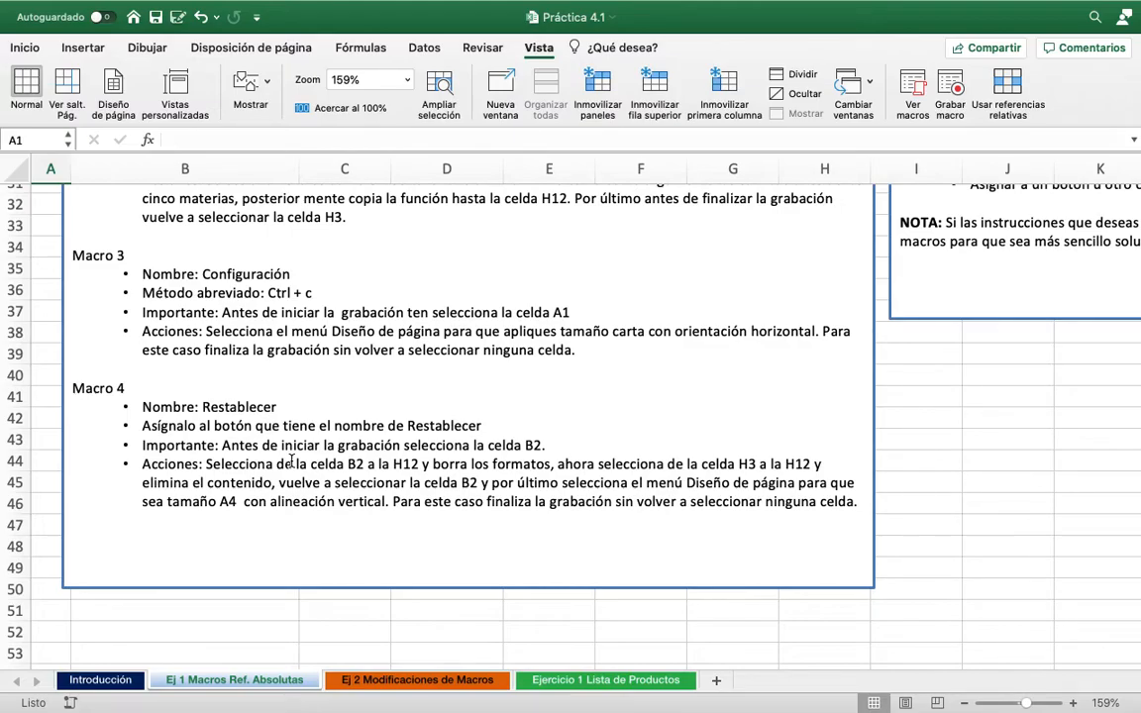
pyautogui.scroll(15, 293, 461)
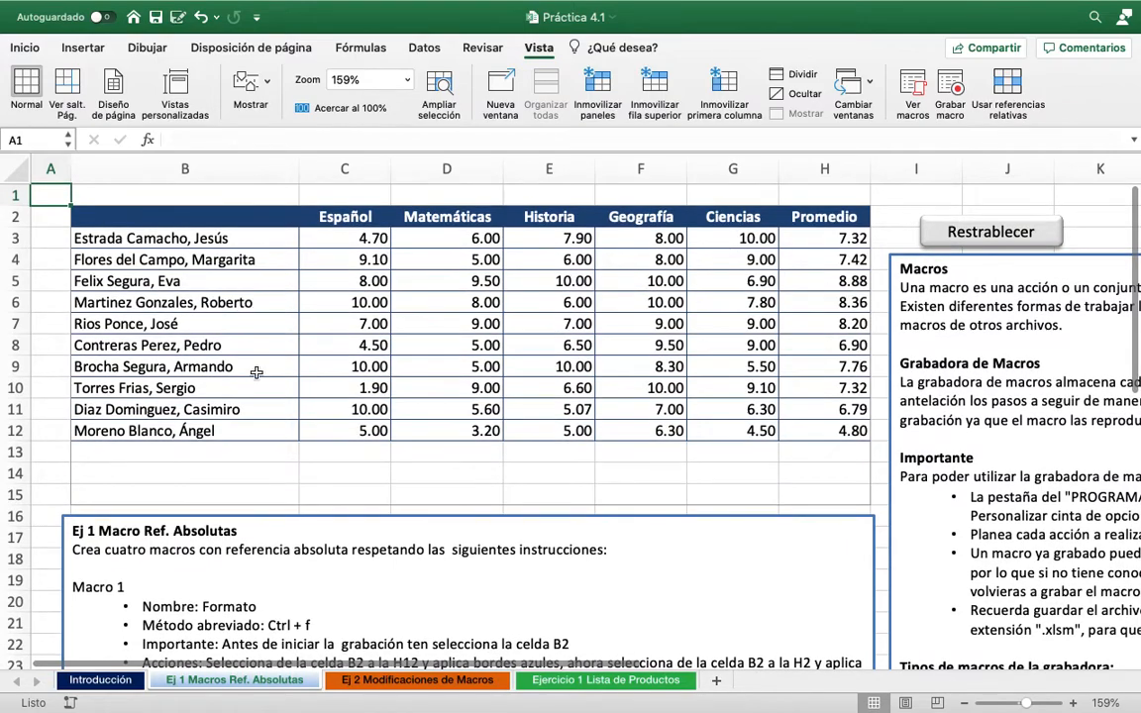
pyautogui.click(191, 217)
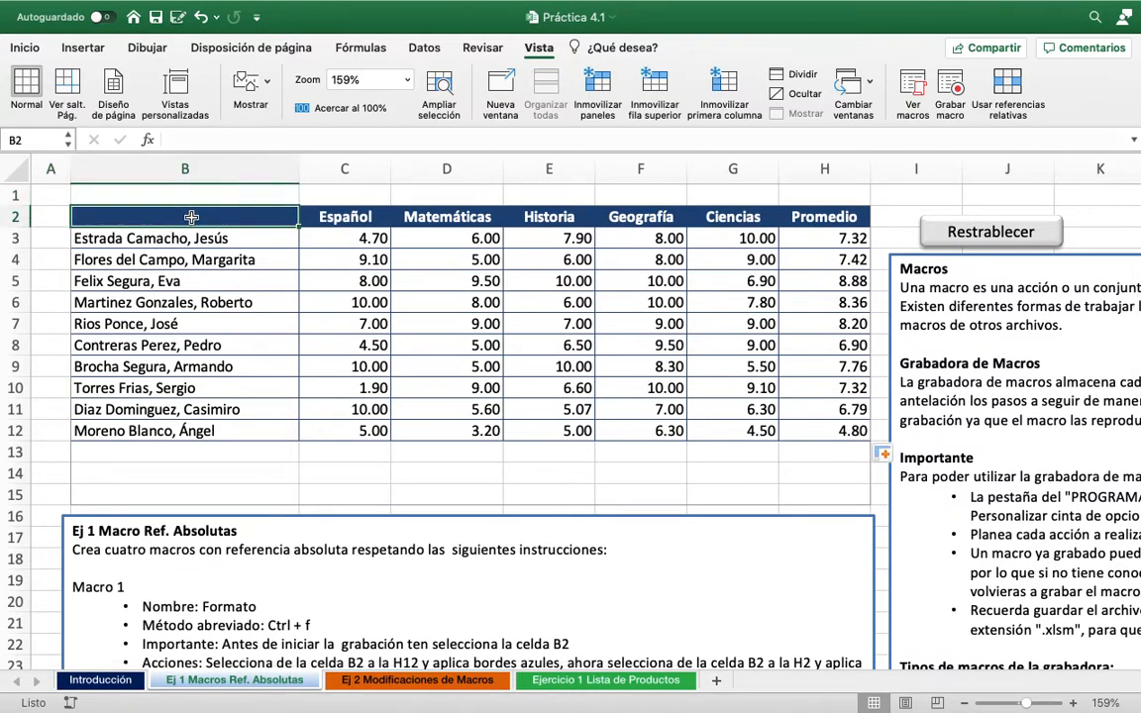
# Look through the cell deletion, format and clearing options to locate the command that clears formats
pyautogui.click(29, 49)
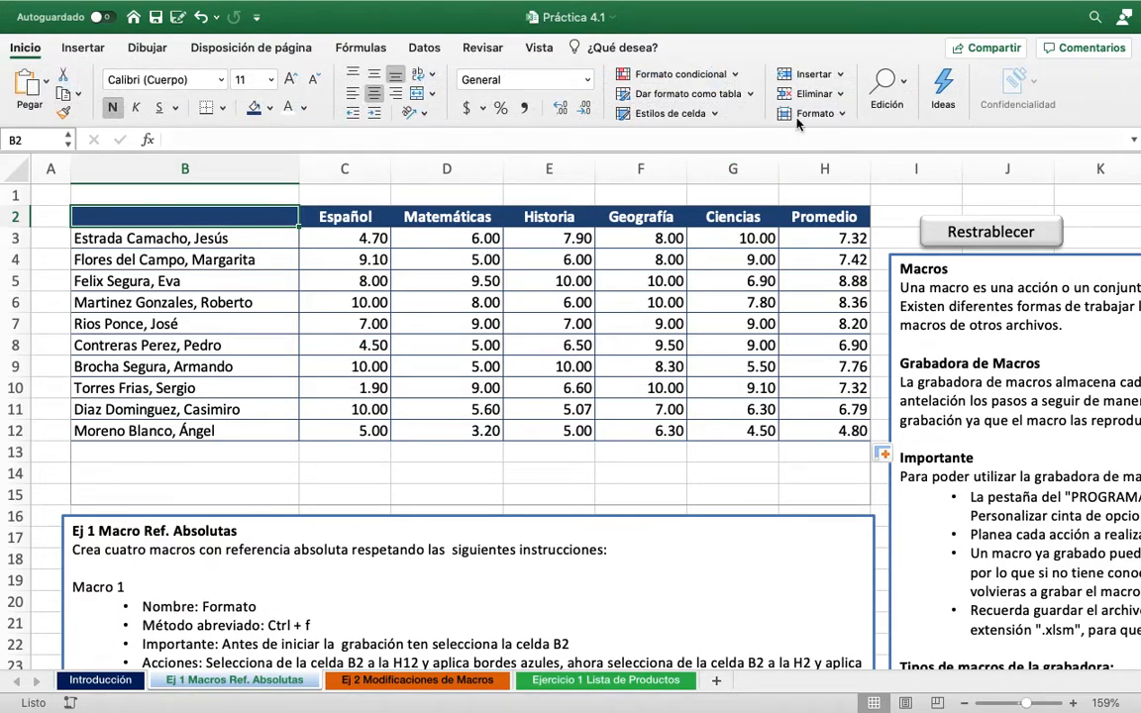
pyautogui.click(839, 95)
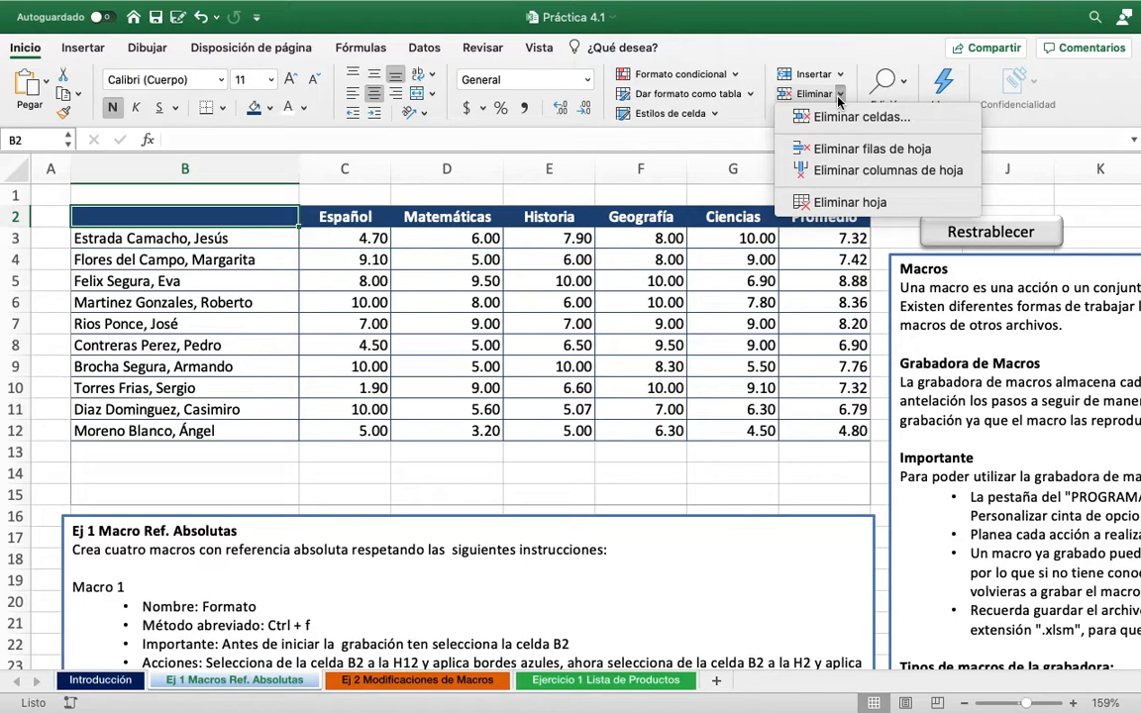
pyautogui.click(838, 95)
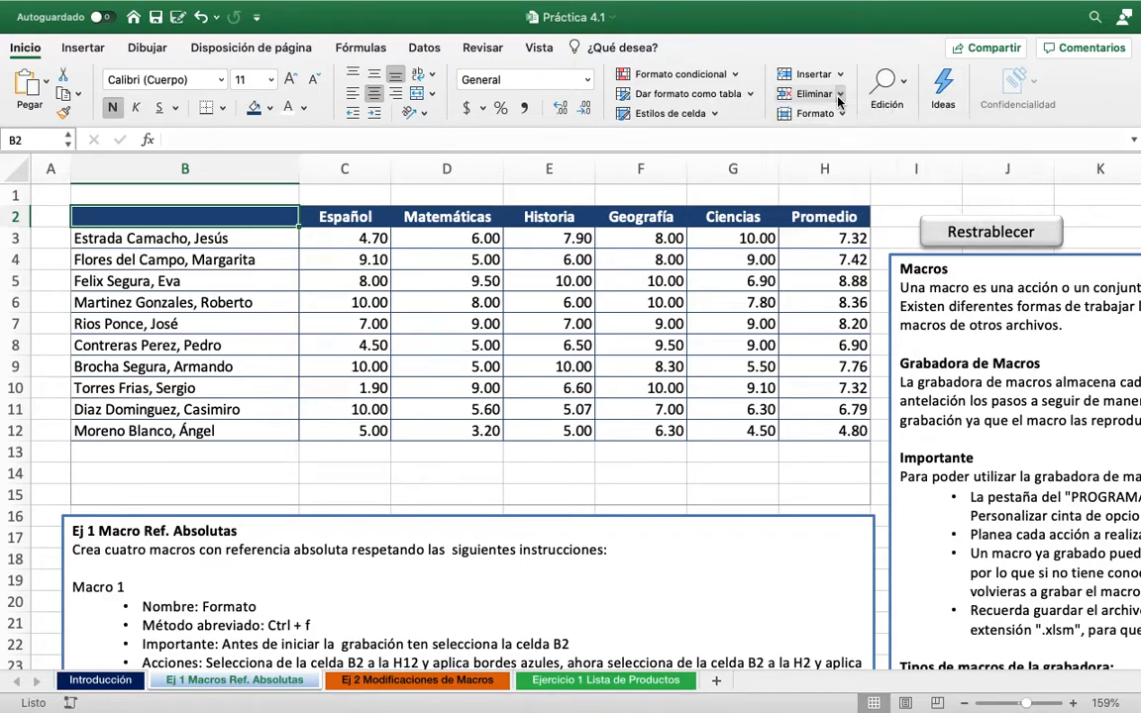
pyautogui.click(841, 114)
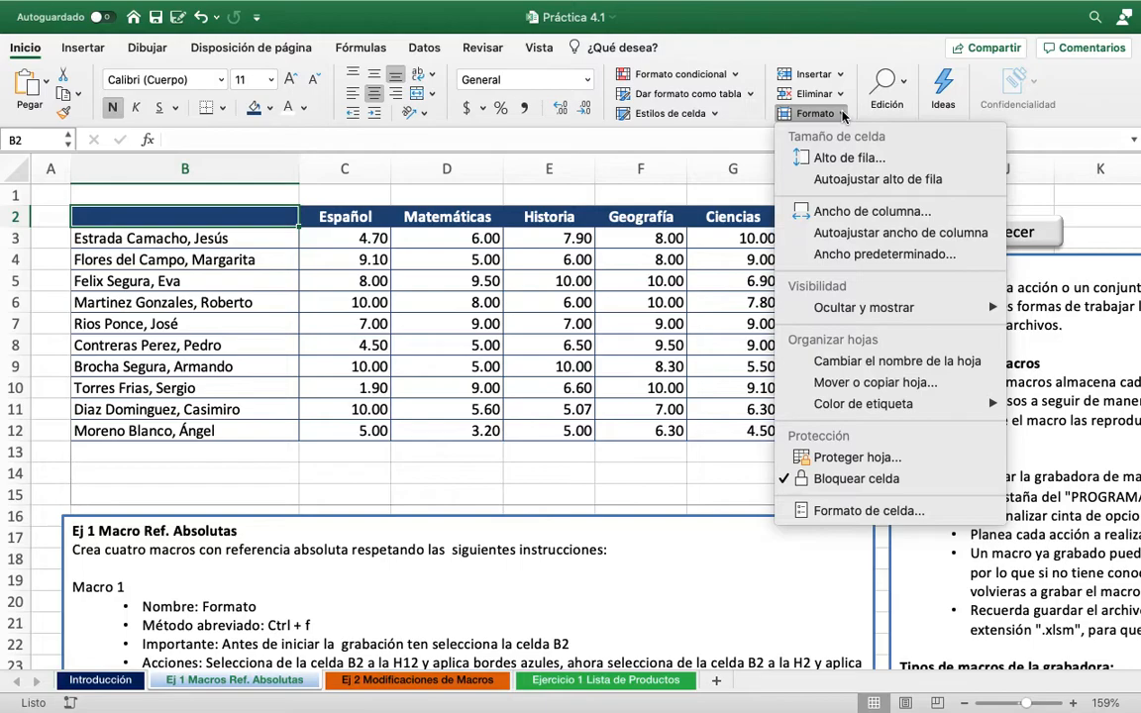
pyautogui.click(842, 115)
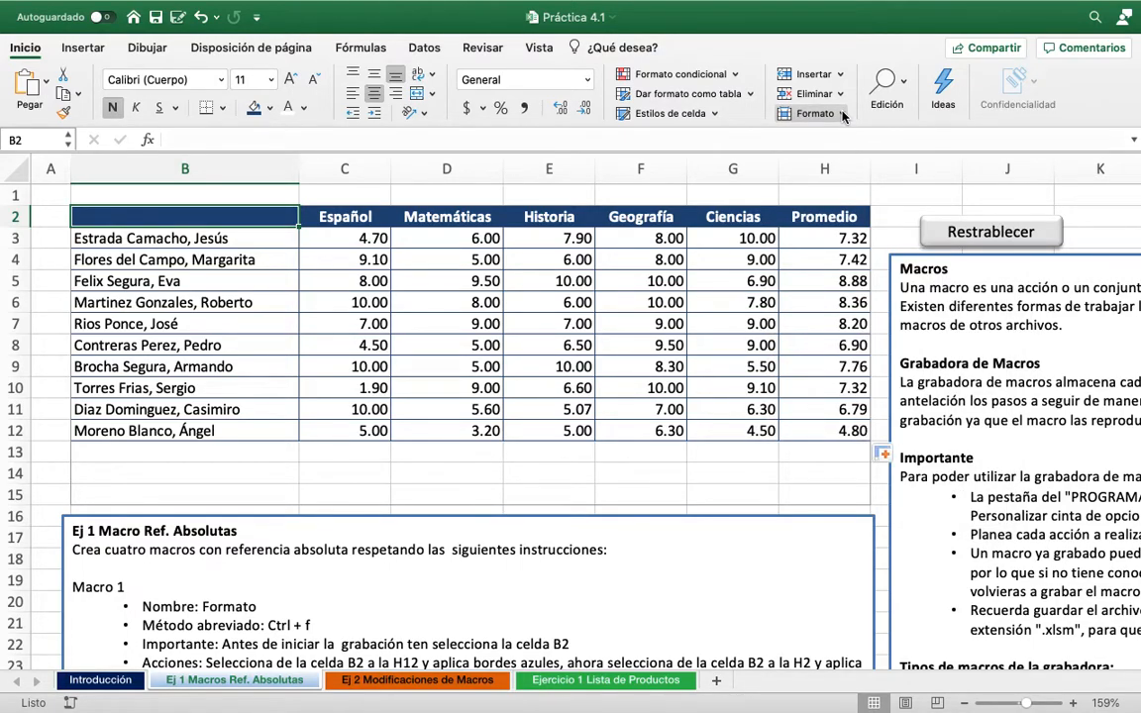
pyautogui.click(905, 87)
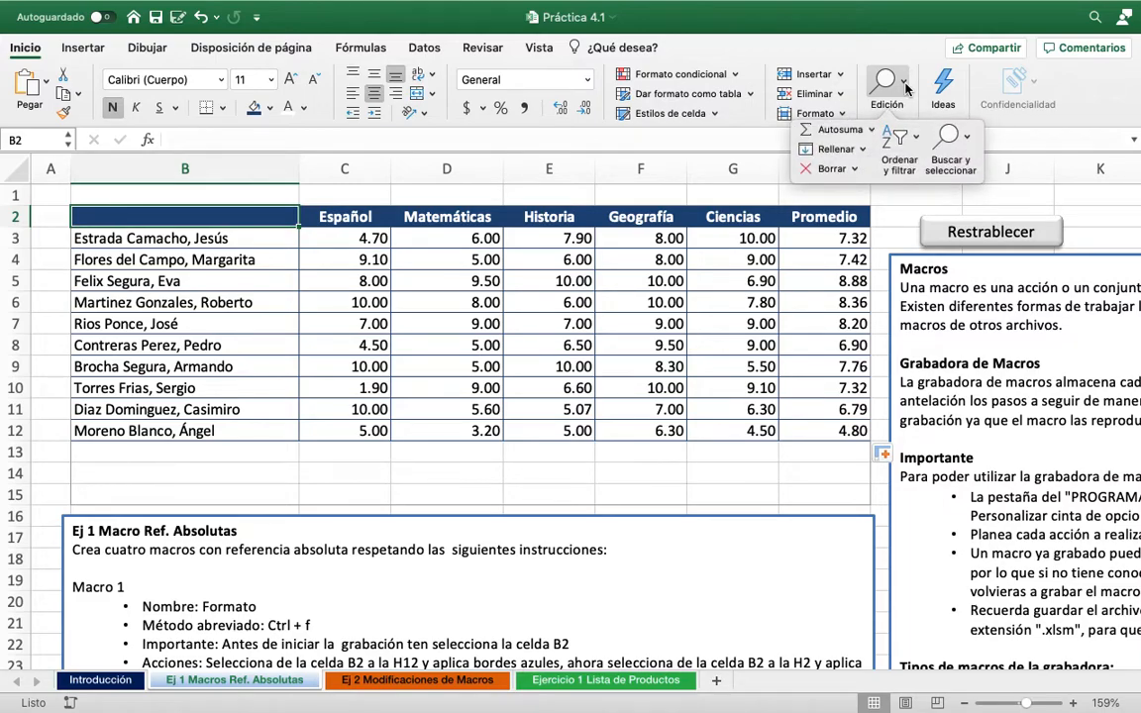
pyautogui.click(858, 170)
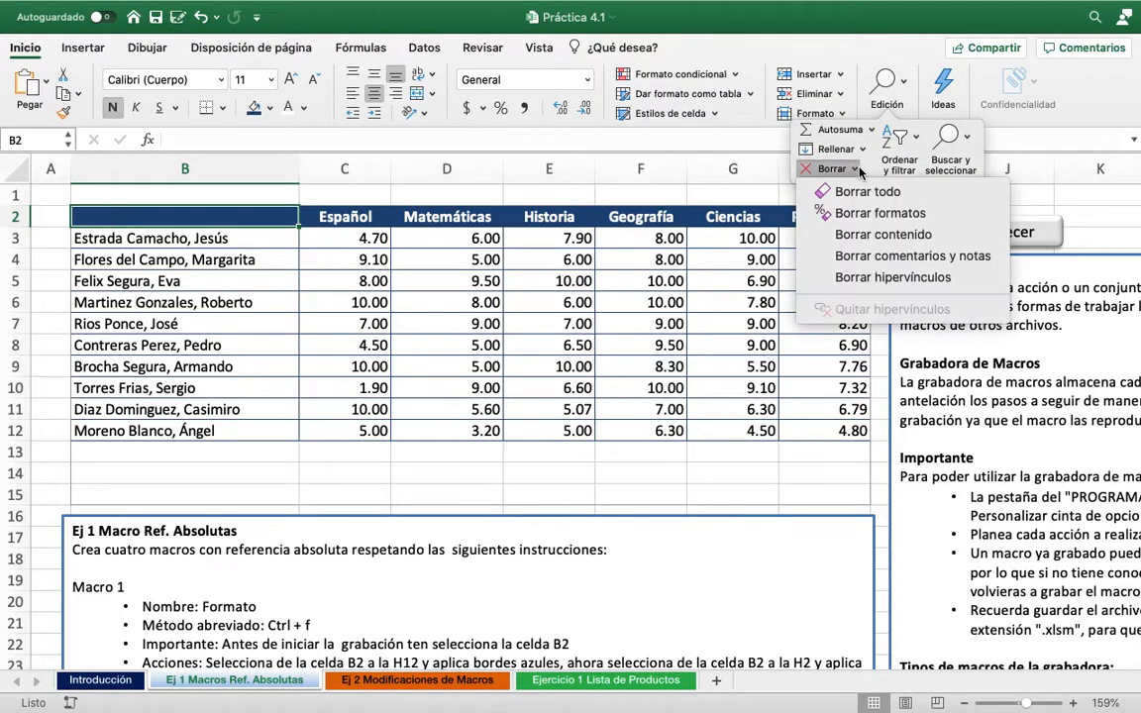
pyautogui.click(860, 172)
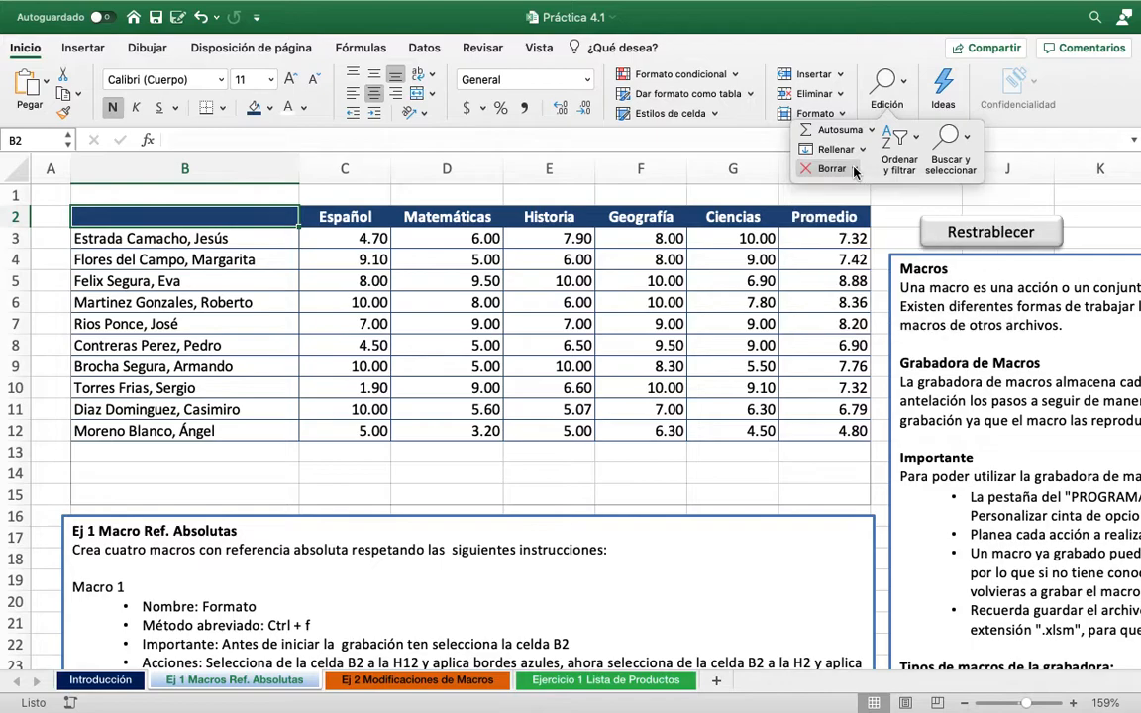
pyautogui.click(904, 89)
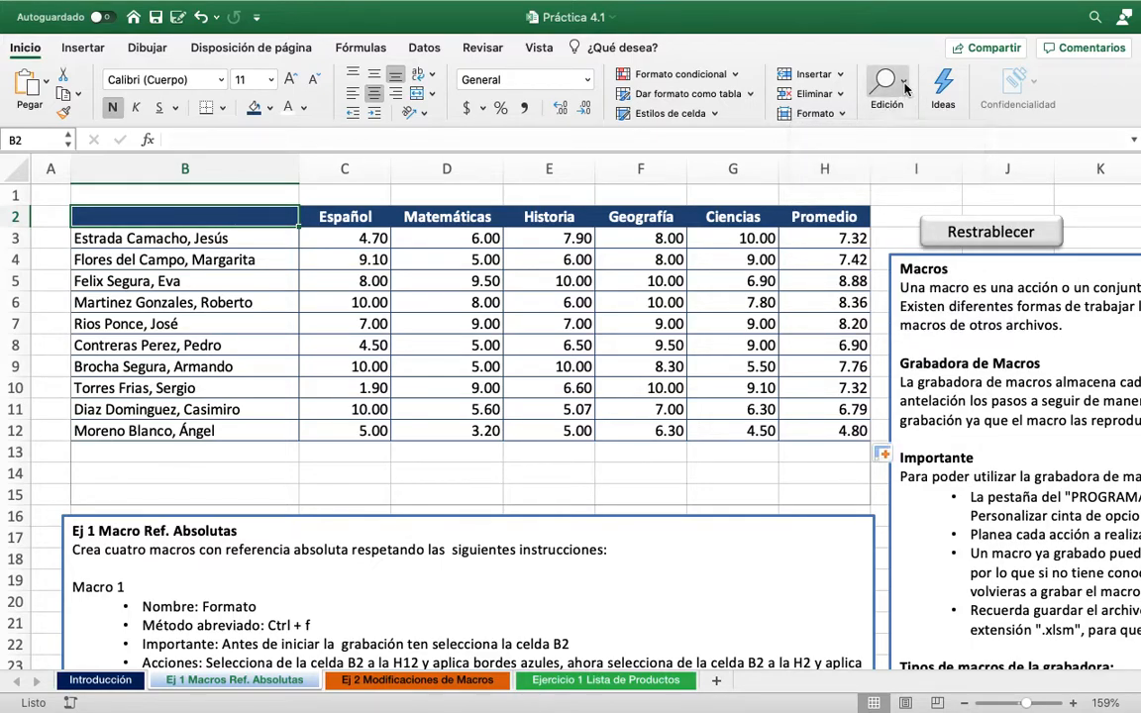
pyautogui.click(905, 89)
pyautogui.click(849, 174)
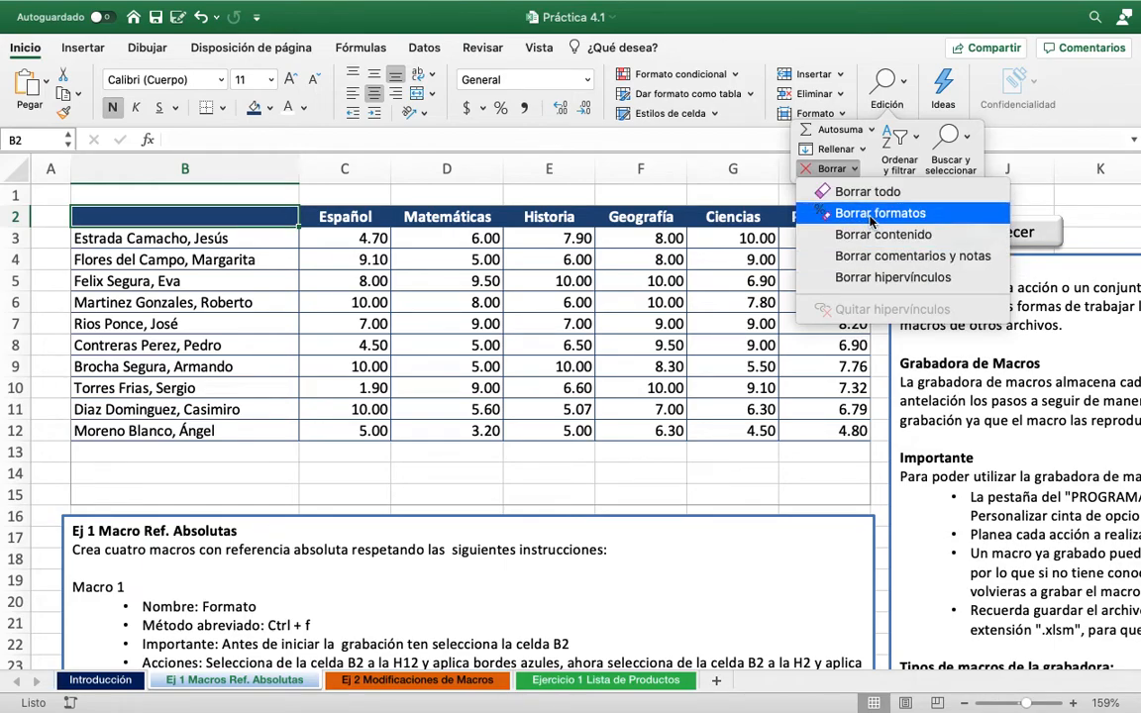
pyautogui.click(854, 168)
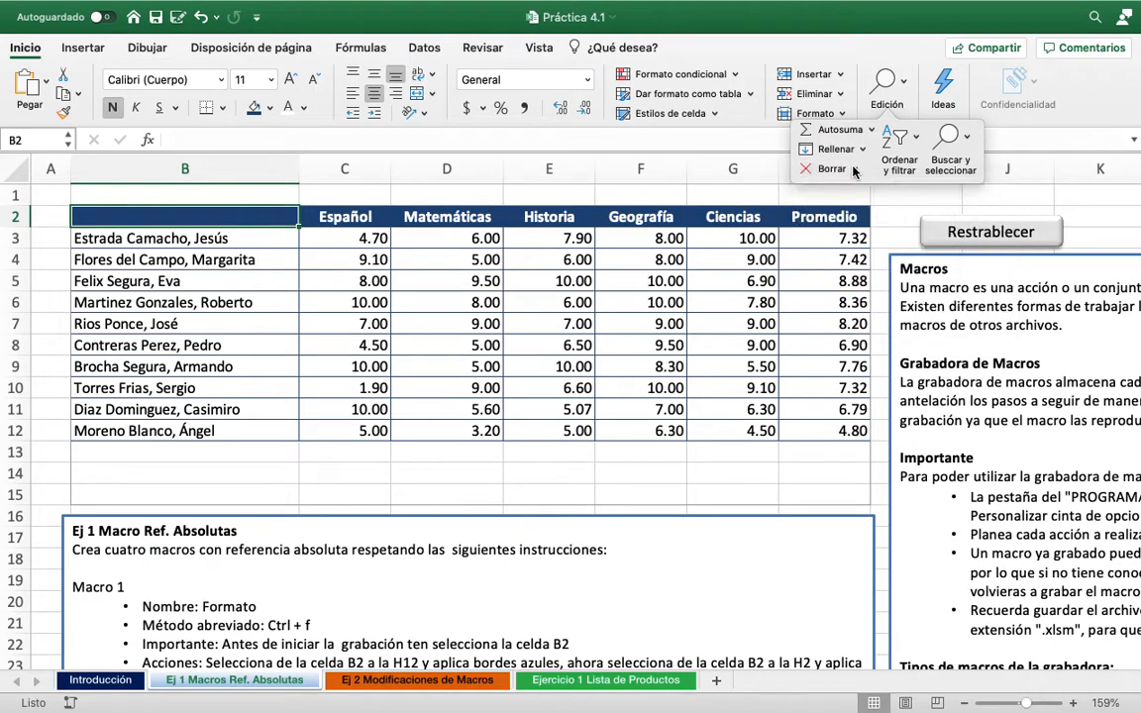
# Start recording a macro named Restablecer, stored in this workbook
pyautogui.click(887, 87)
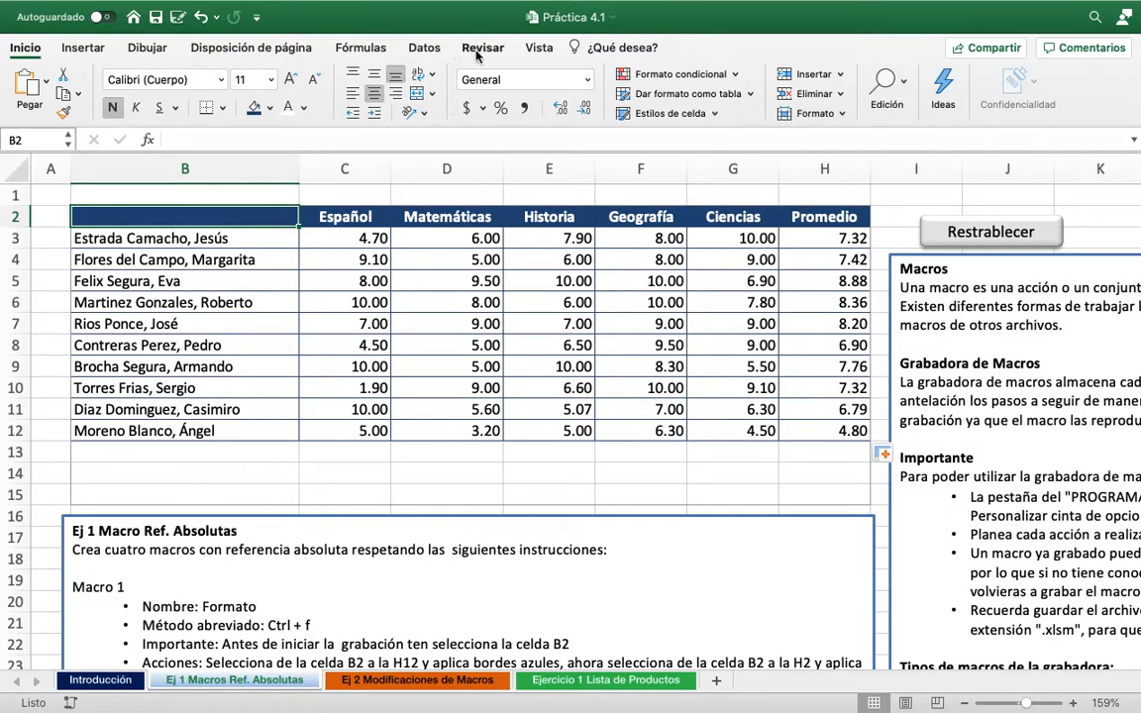
pyautogui.click(537, 51)
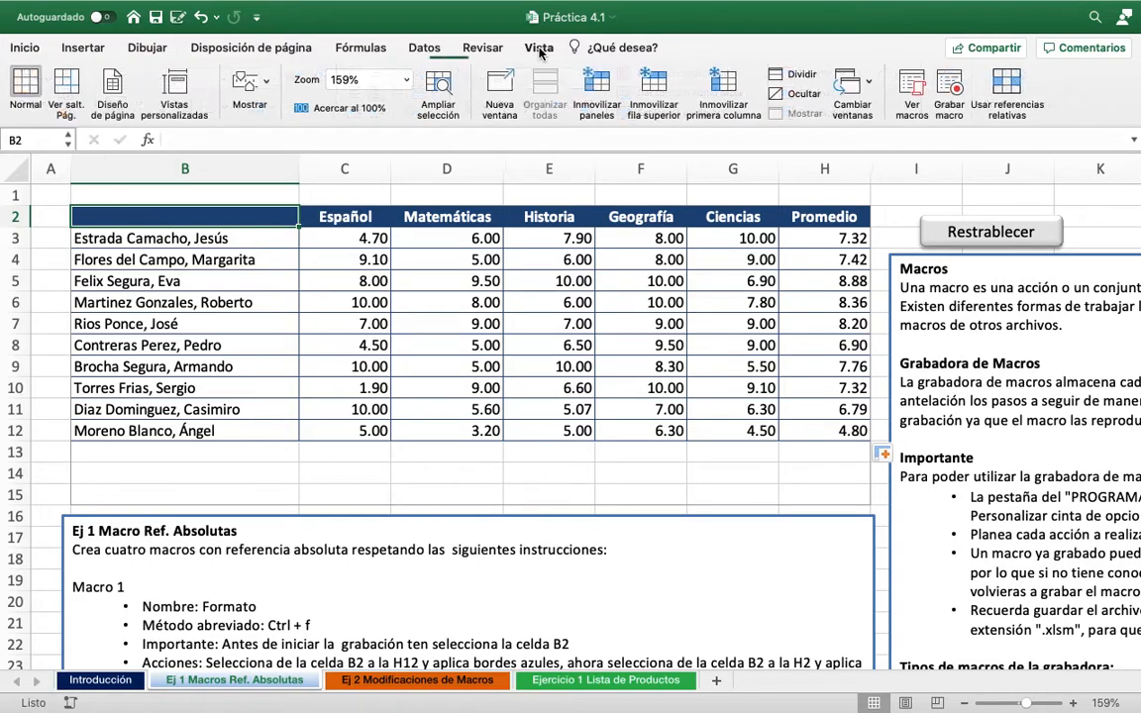
pyautogui.click(949, 91)
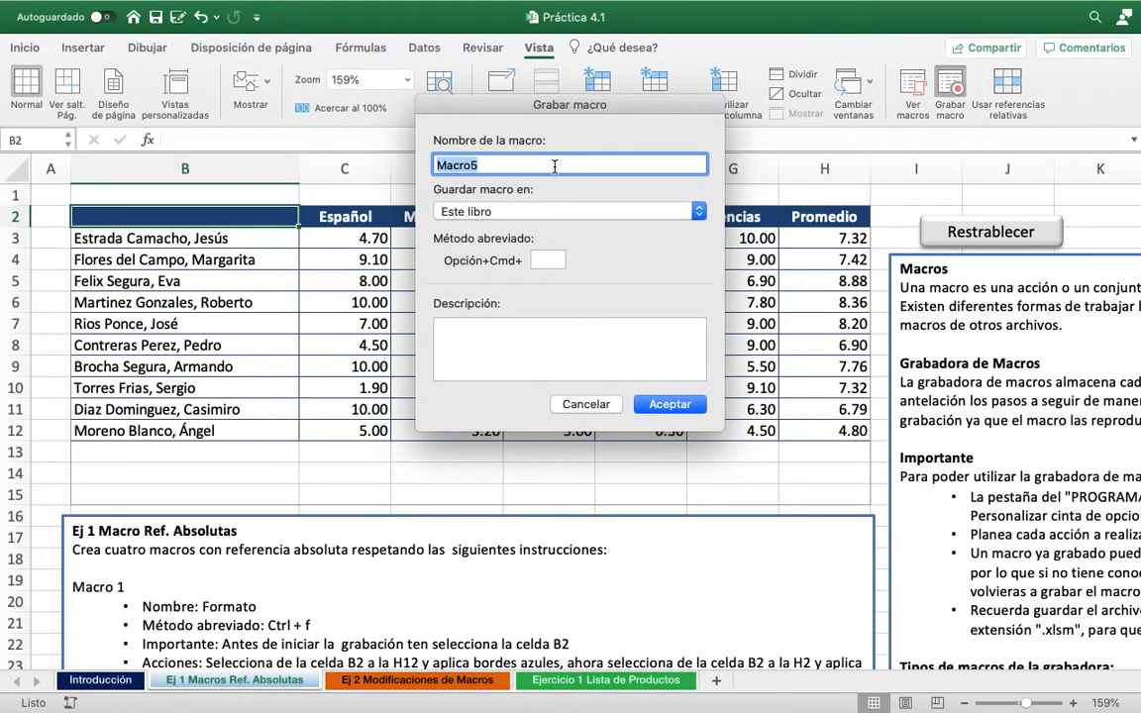
pyautogui.write('Restablecer')
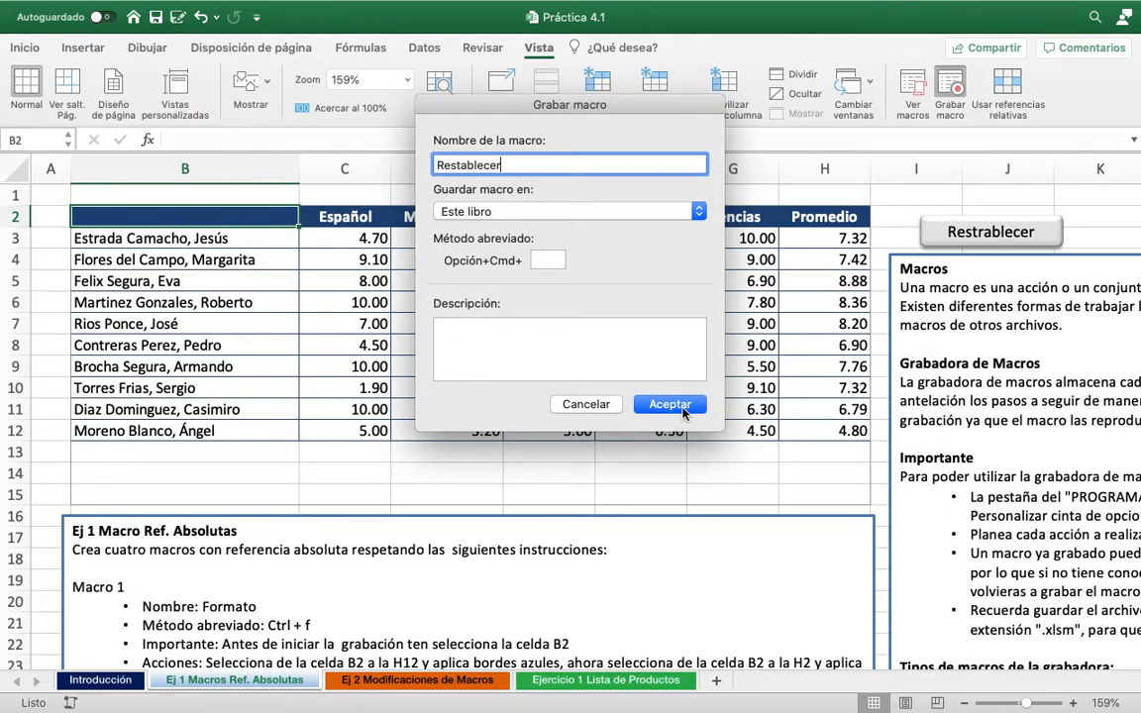
pyautogui.click(682, 411)
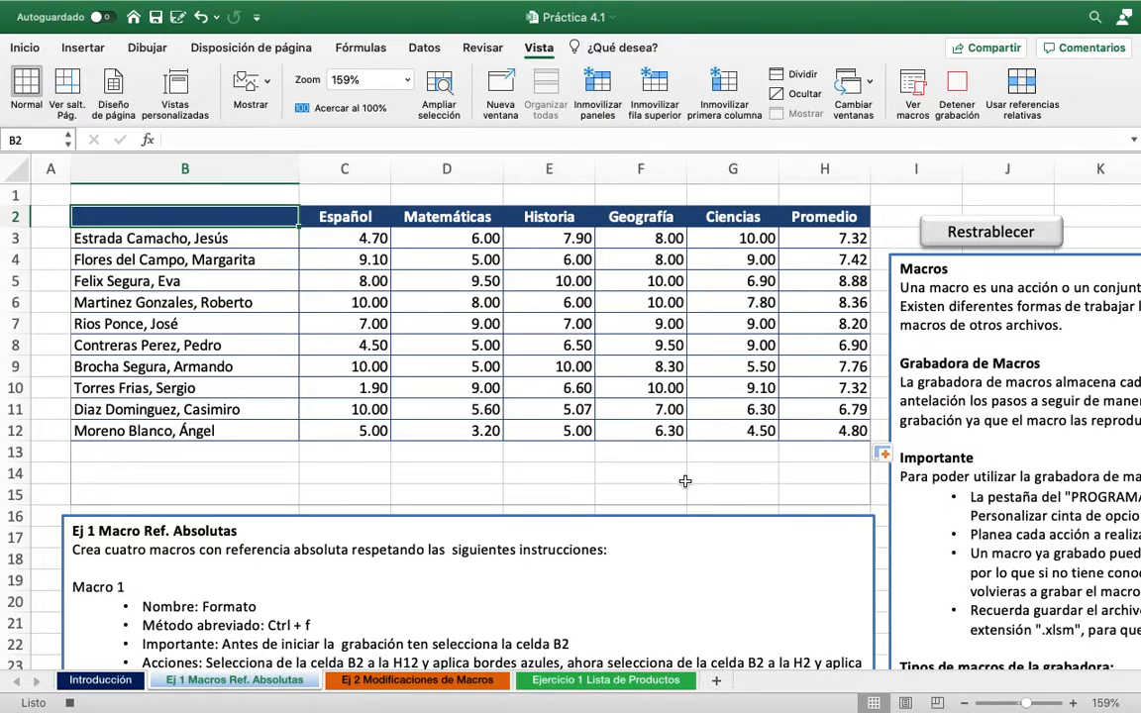
# Clear the formats of the grades table in range B2:H12
pyautogui.hotkey('shift', 'Down')
pyautogui.hotkey('shift', 'Down')
pyautogui.hotkey('shift', 'Down')
pyautogui.hotkey('shift', 'Down')
pyautogui.hotkey('shift', 'Down')
pyautogui.hotkey('shift', 'Down')
pyautogui.hotkey('shift', 'Down')
pyautogui.hotkey('shift', 'Down')
pyautogui.hotkey('shift', 'Down')
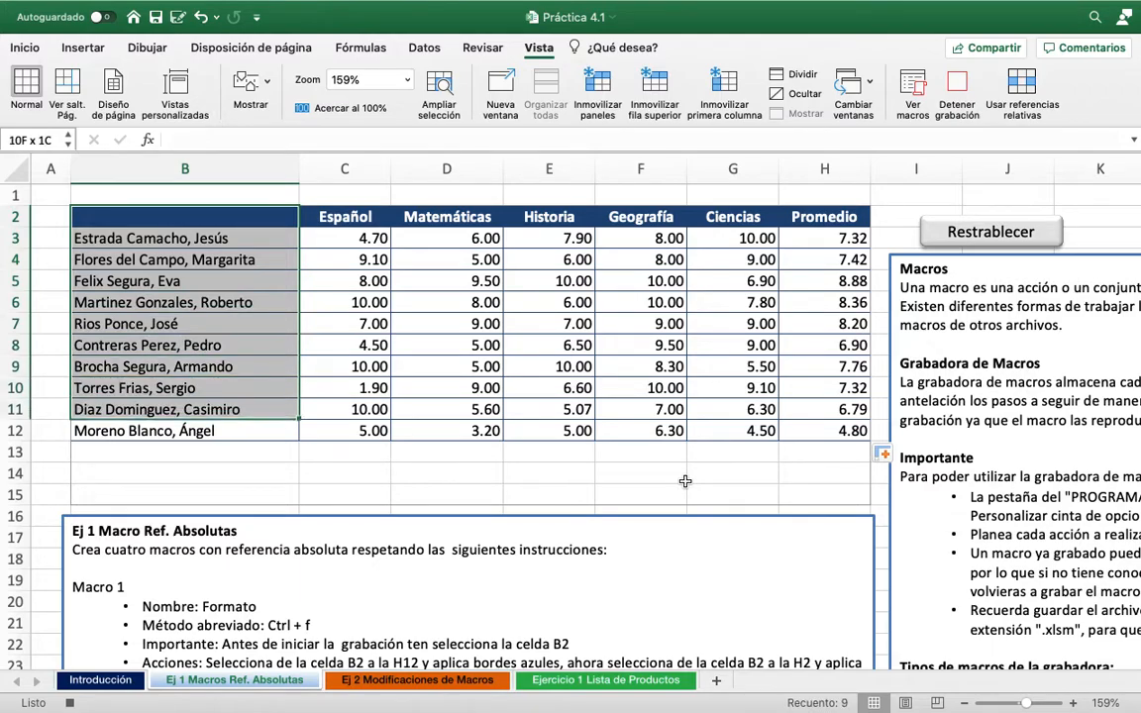
pyautogui.hotkey('shift', 'Down')
pyautogui.hotkey('shift', 'Right')
pyautogui.hotkey('shift', 'Right')
pyautogui.hotkey('shift', 'Right')
pyautogui.hotkey('shift', 'Right')
pyautogui.hotkey('shift', 'Right')
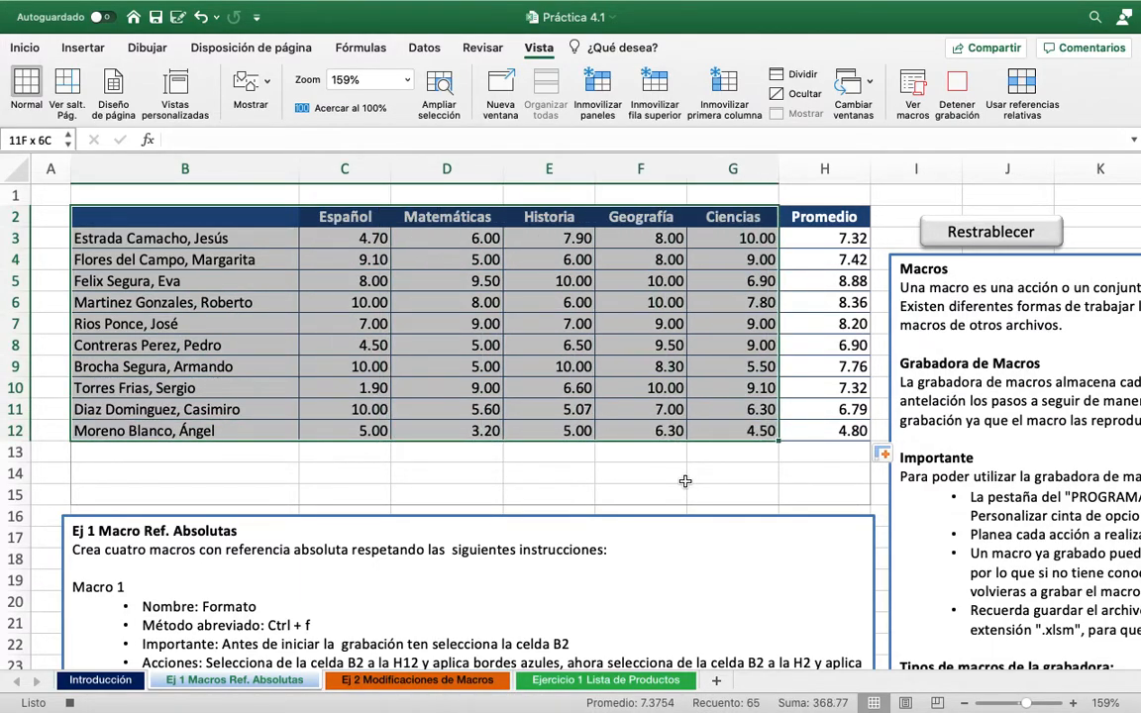
pyautogui.hotkey('shift', 'Right')
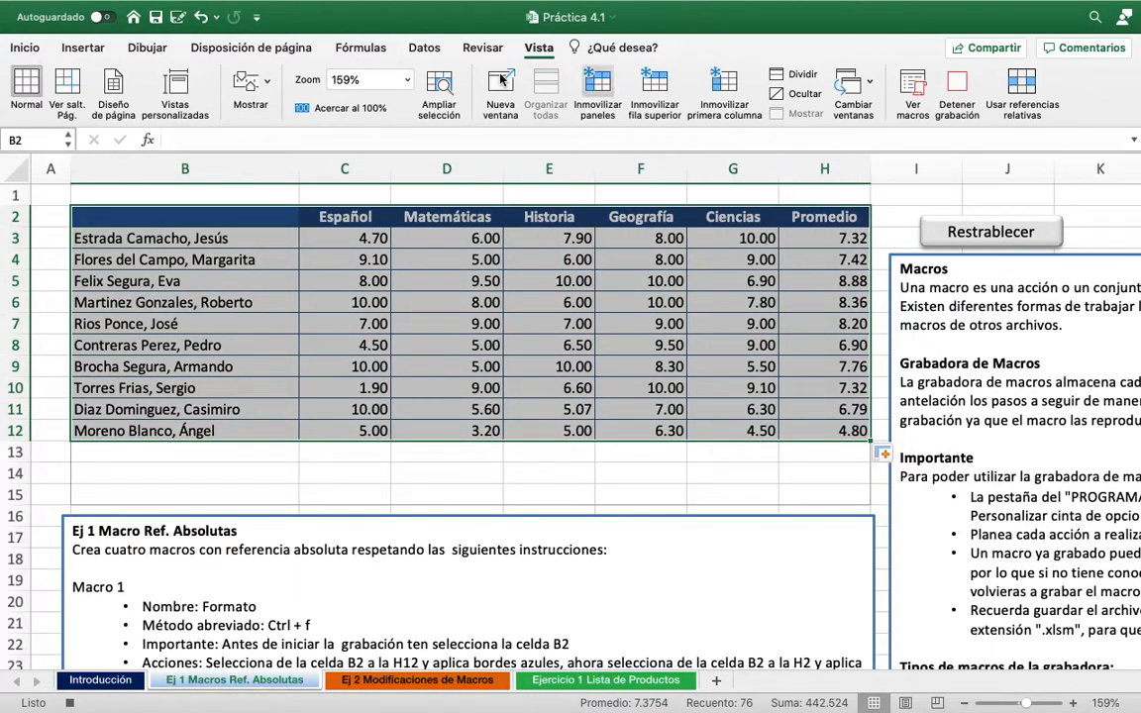
pyautogui.click(24, 49)
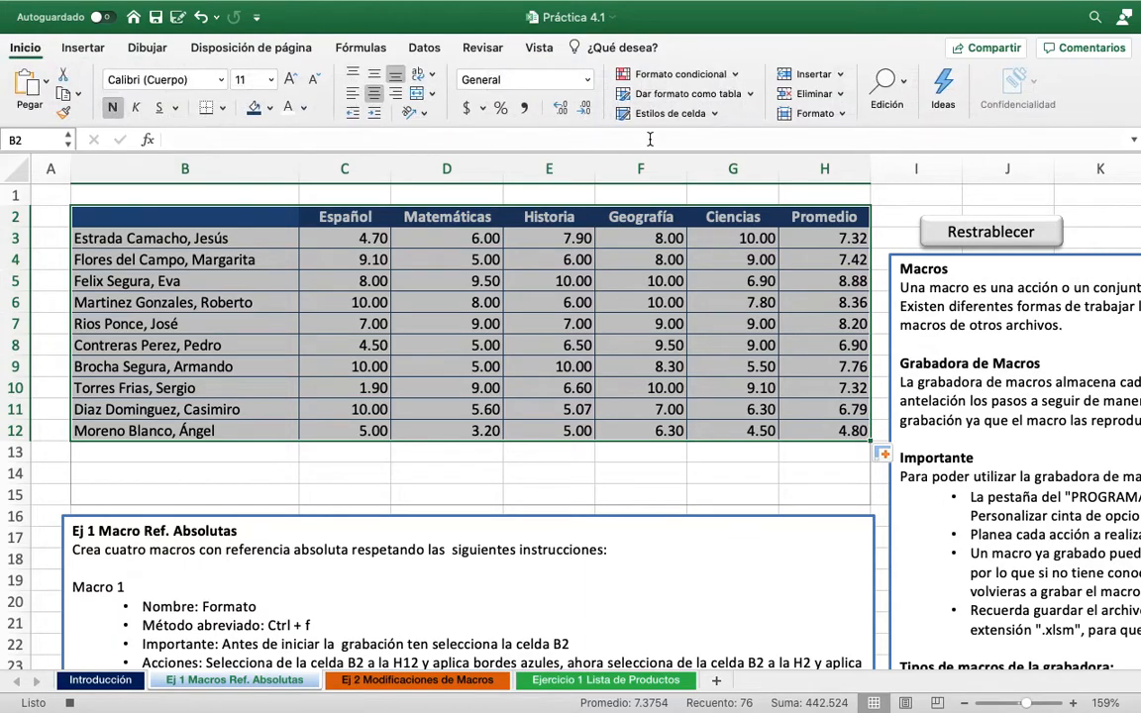
pyautogui.click(897, 87)
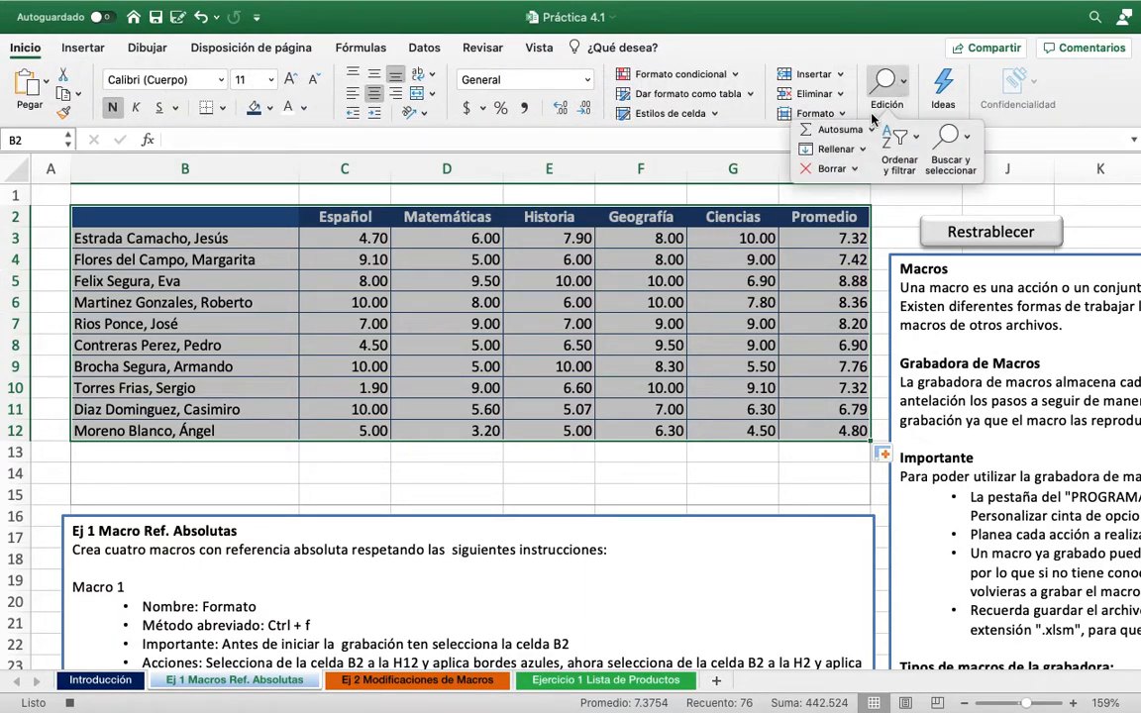
pyautogui.click(855, 170)
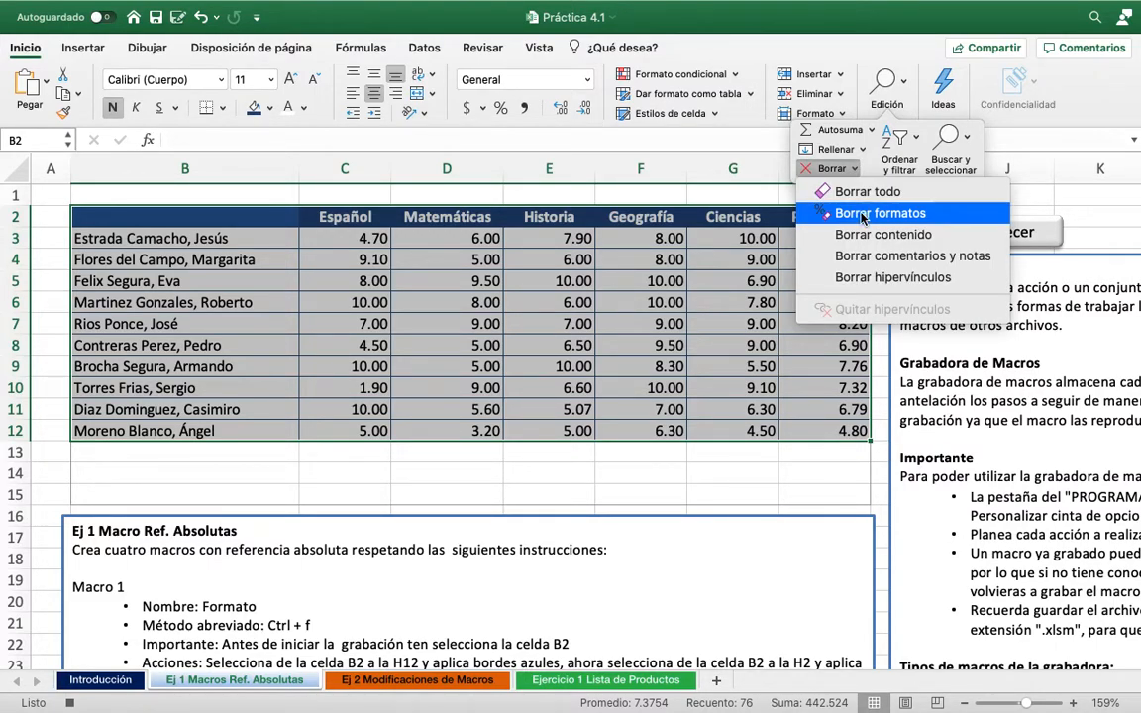
pyautogui.click(862, 214)
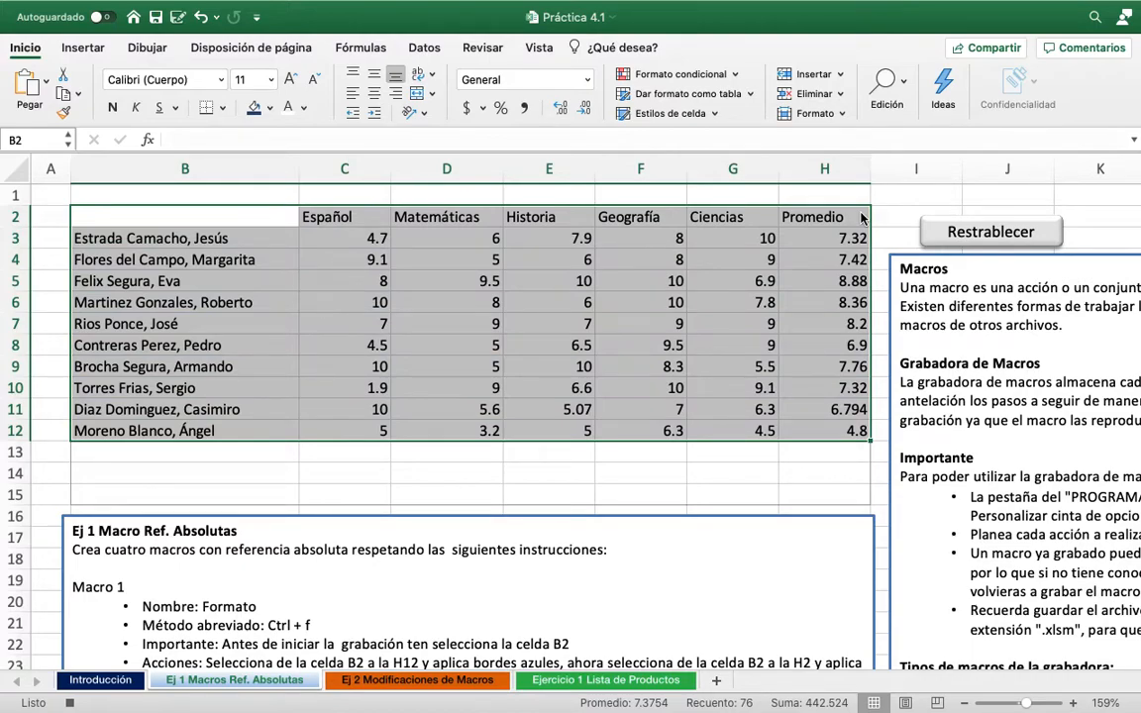
# Delete the averages in the Promedio column, range H3:H12
pyautogui.press('Down')
pyautogui.press('Right')
pyautogui.press('Right')
pyautogui.press('Right')
pyautogui.press('Right')
pyautogui.press('Right')
pyautogui.press('Right')
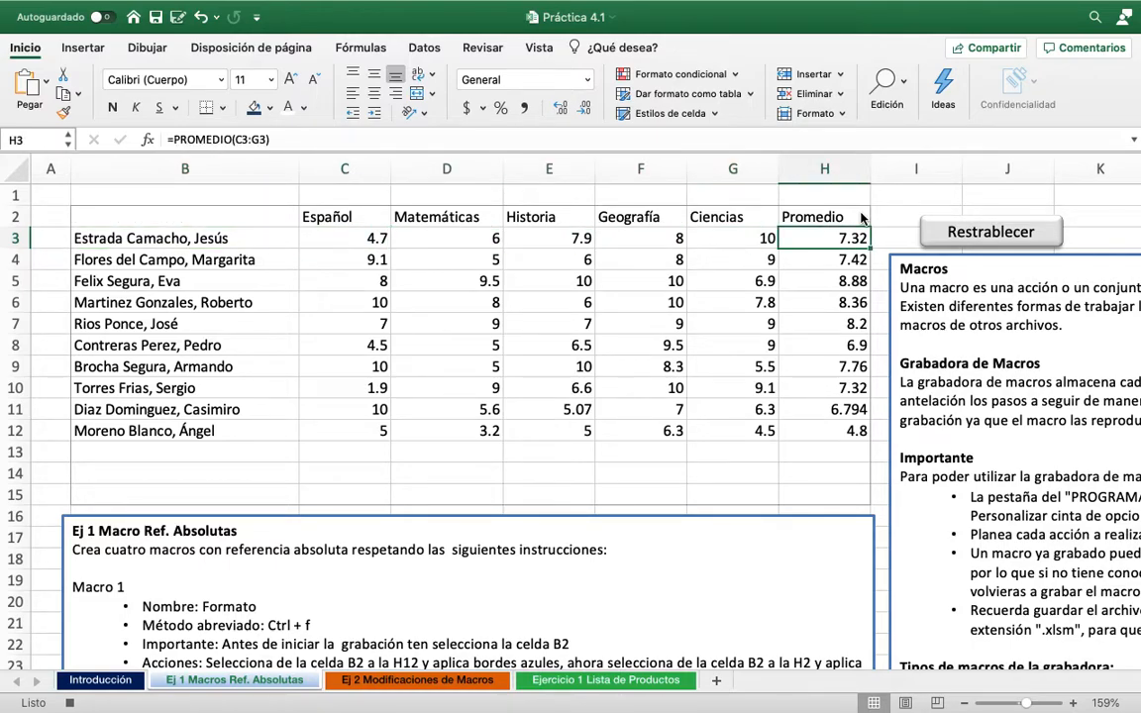
pyautogui.hotkey('shift', 'Down')
pyautogui.hotkey('shift', 'Down')
pyautogui.hotkey('shift', 'Down')
pyautogui.hotkey('shift', 'Down')
pyautogui.hotkey('shift', 'Down')
pyautogui.hotkey('shift', 'Down')
pyautogui.hotkey('shift', 'Down')
pyautogui.hotkey('shift', 'Down')
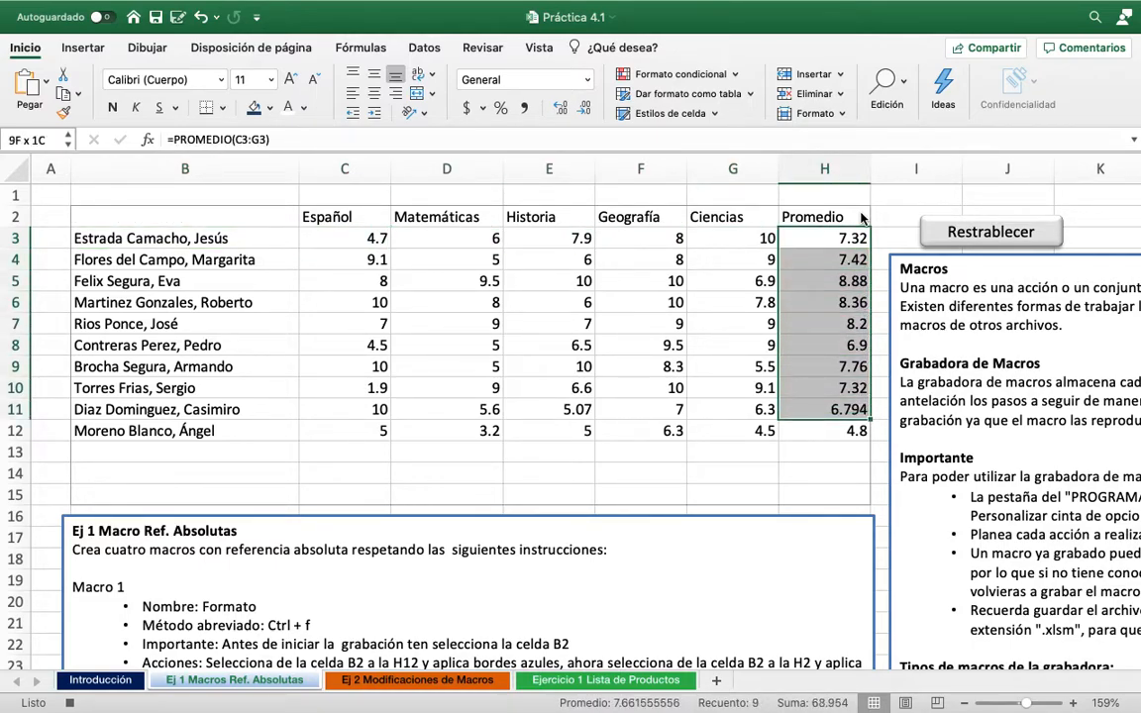
pyautogui.hotkey('shift', 'Down')
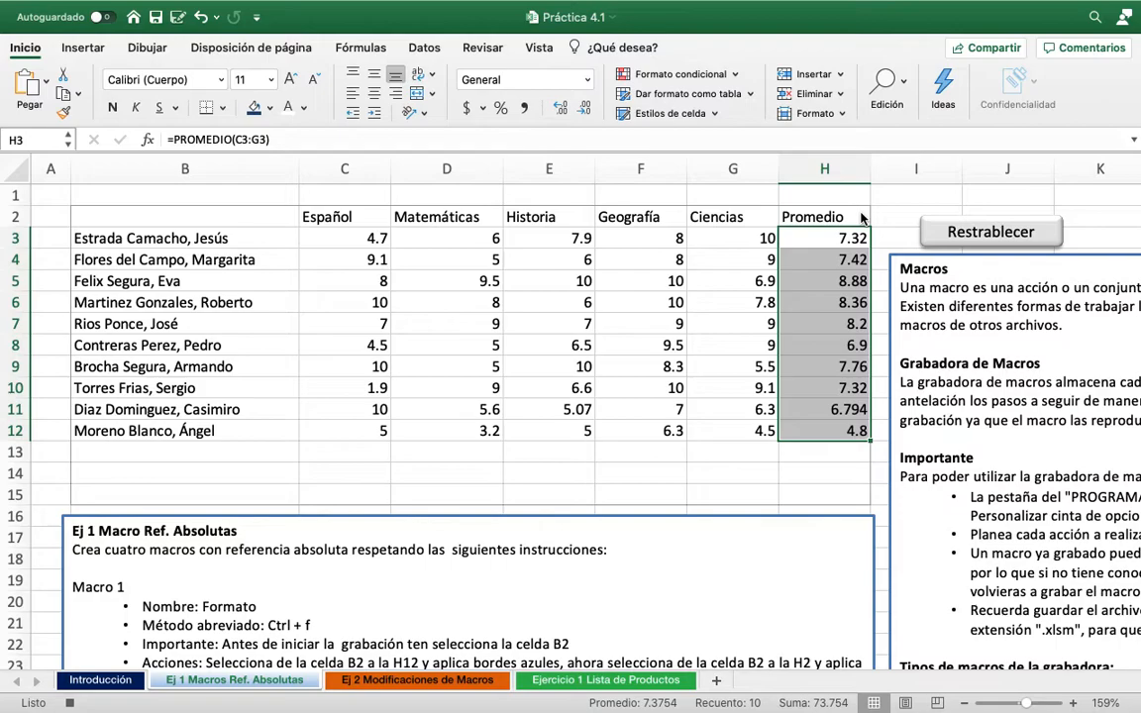
pyautogui.press('Delete')
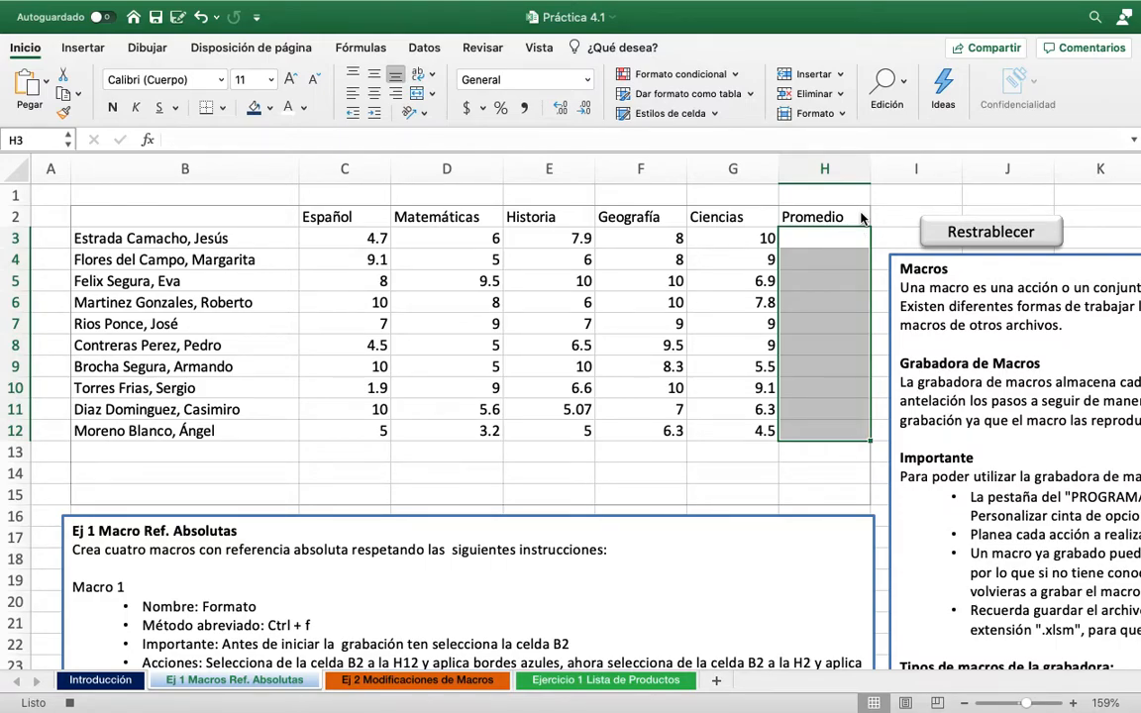
# Return the selection to cell B2
pyautogui.press('Left')
pyautogui.press('Left')
pyautogui.press('Left')
pyautogui.press('Left')
pyautogui.press('Left')
pyautogui.press('Left')
pyautogui.press('Up')
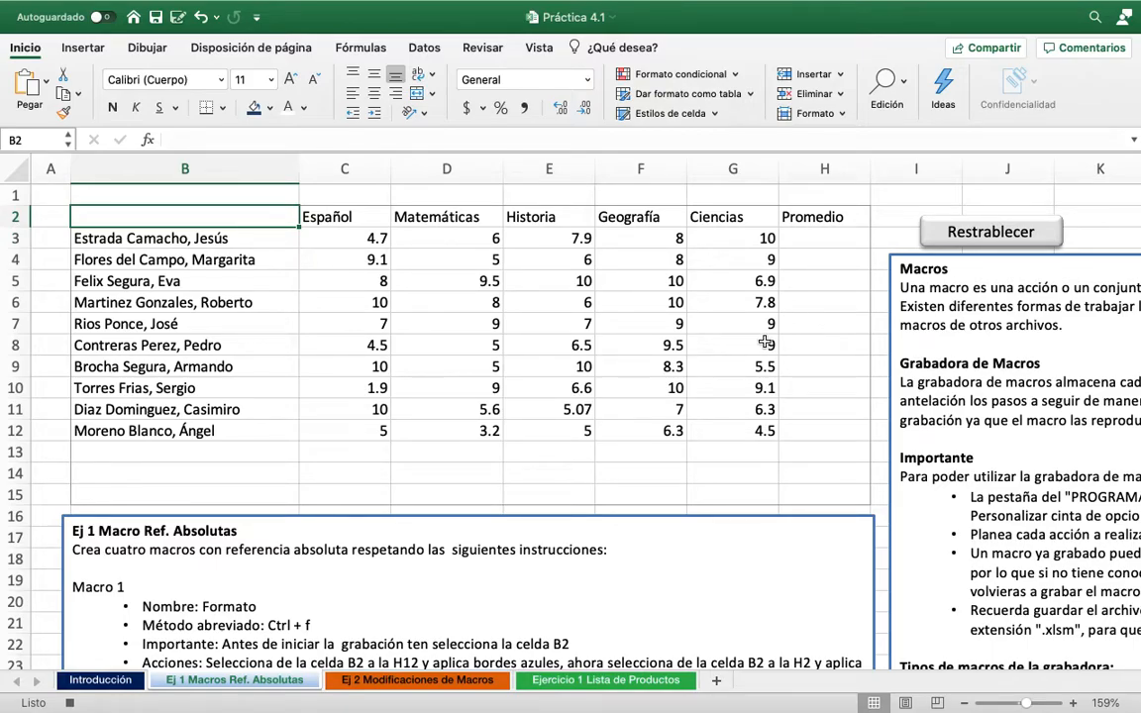
# Check the Macro 4 instructions and stop recording the Restablecer macro
pyautogui.scroll(-8, 684, 325)
pyautogui.scroll(-3, 754, 360)
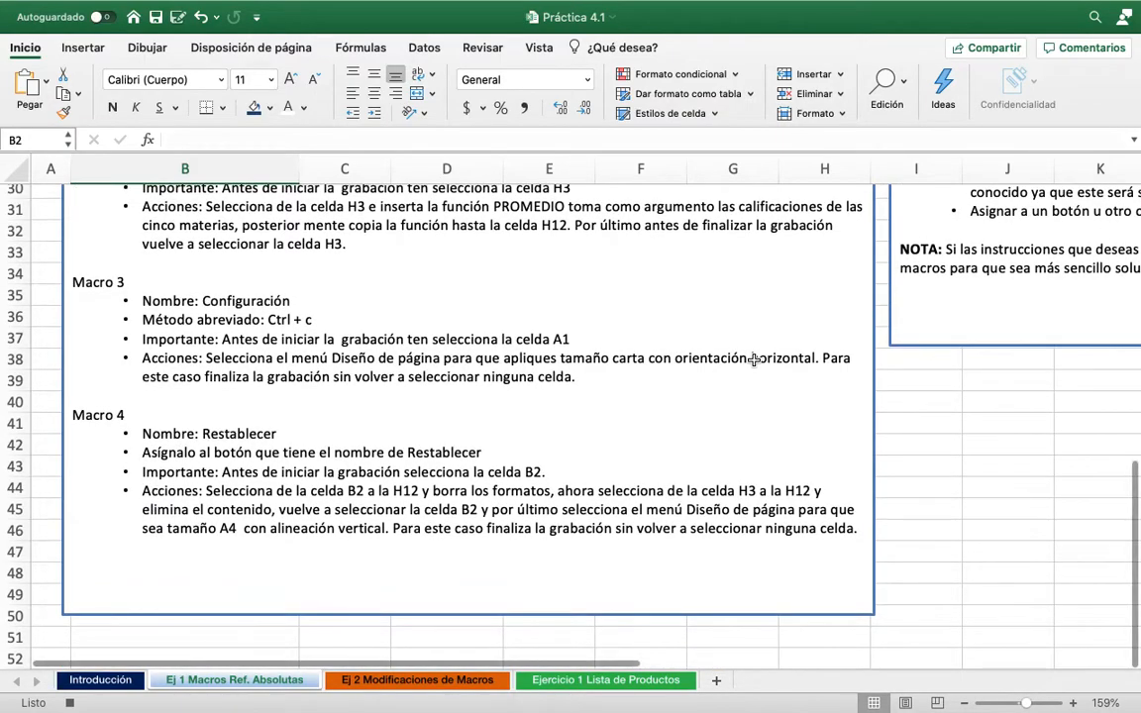
pyautogui.scroll(6, 754, 360)
pyautogui.scroll(4, 754, 360)
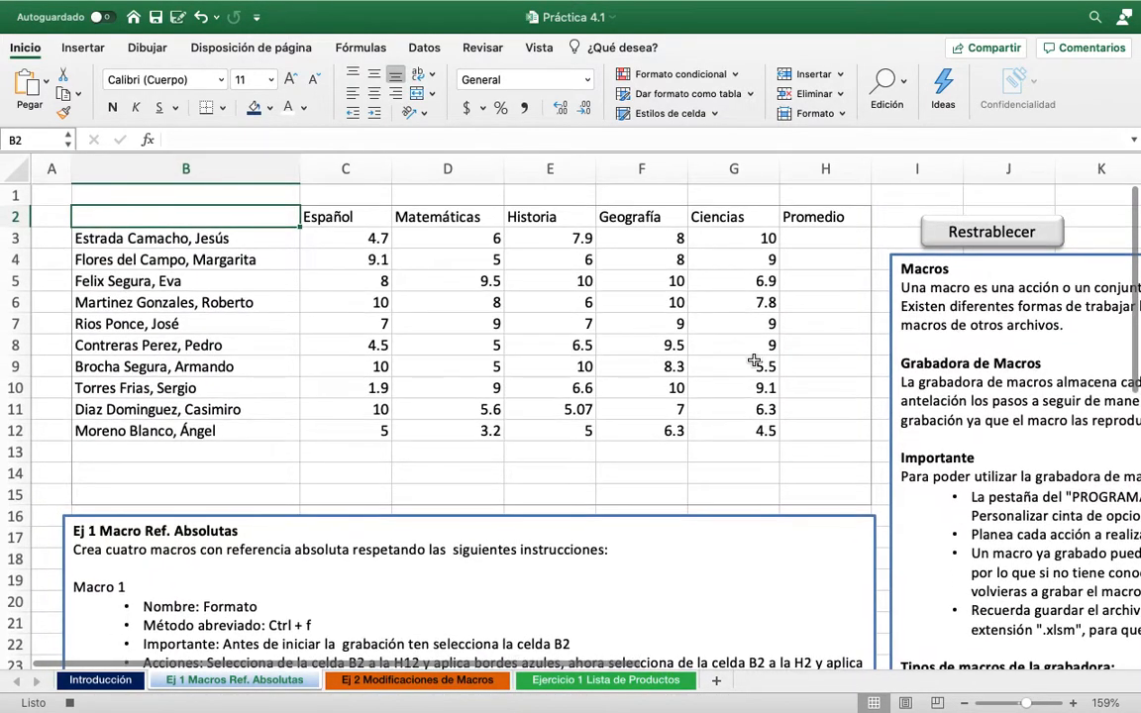
pyautogui.click(539, 49)
pyautogui.click(957, 85)
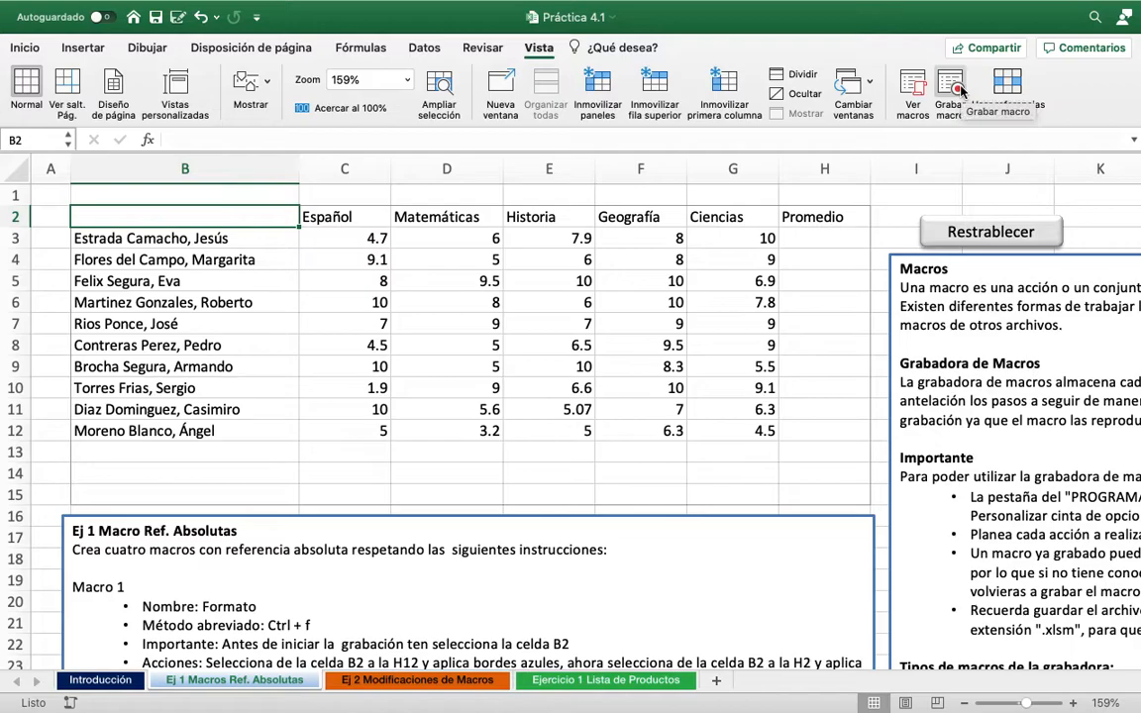
# Assign the Restablecer macro to the rounded button beside the grades table, and deselect the button
pyautogui.click(982, 235)
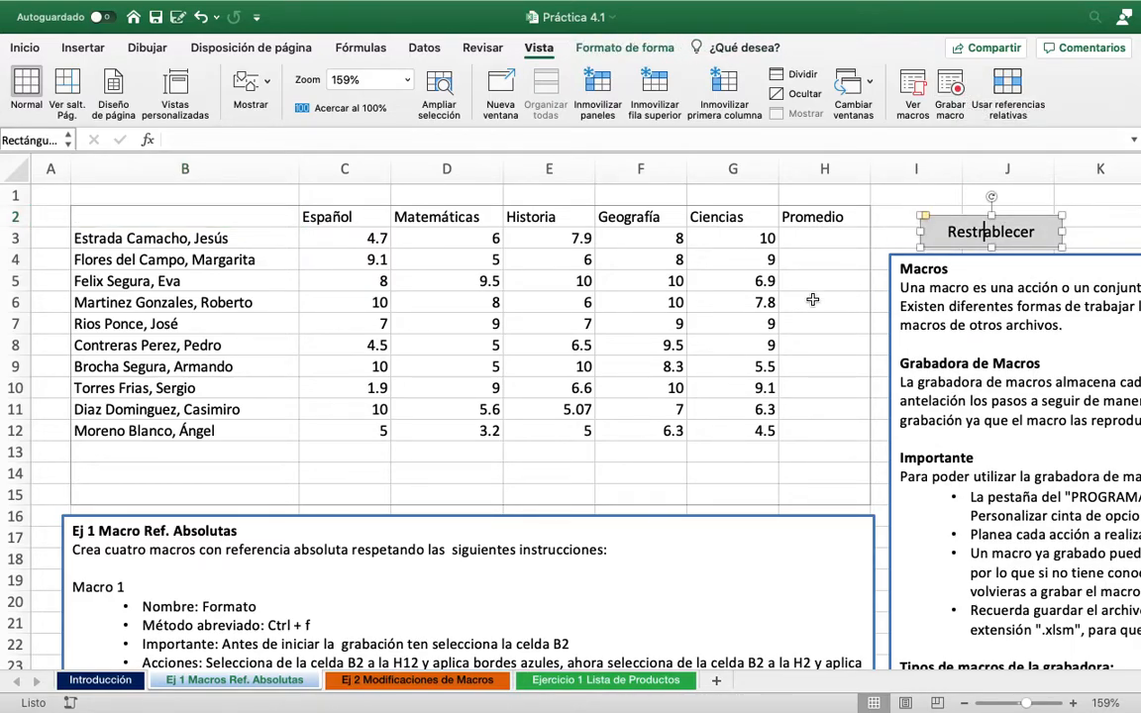
pyautogui.hscroll(5, 812, 299)
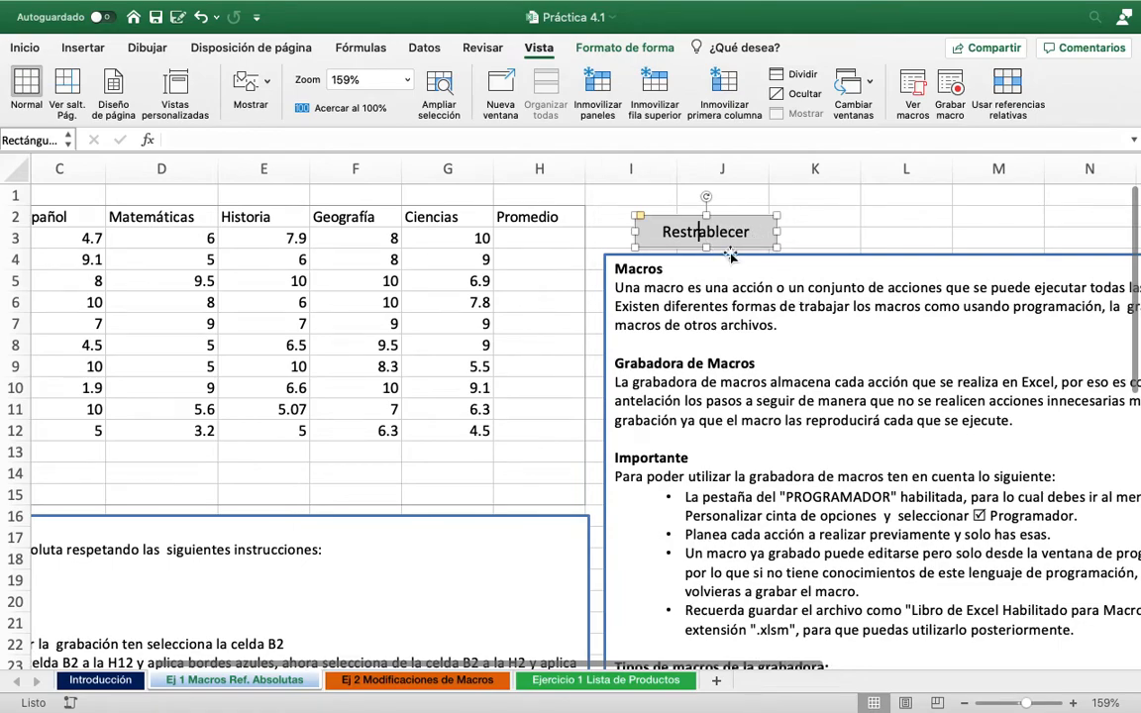
pyautogui.rightClick(720, 236)
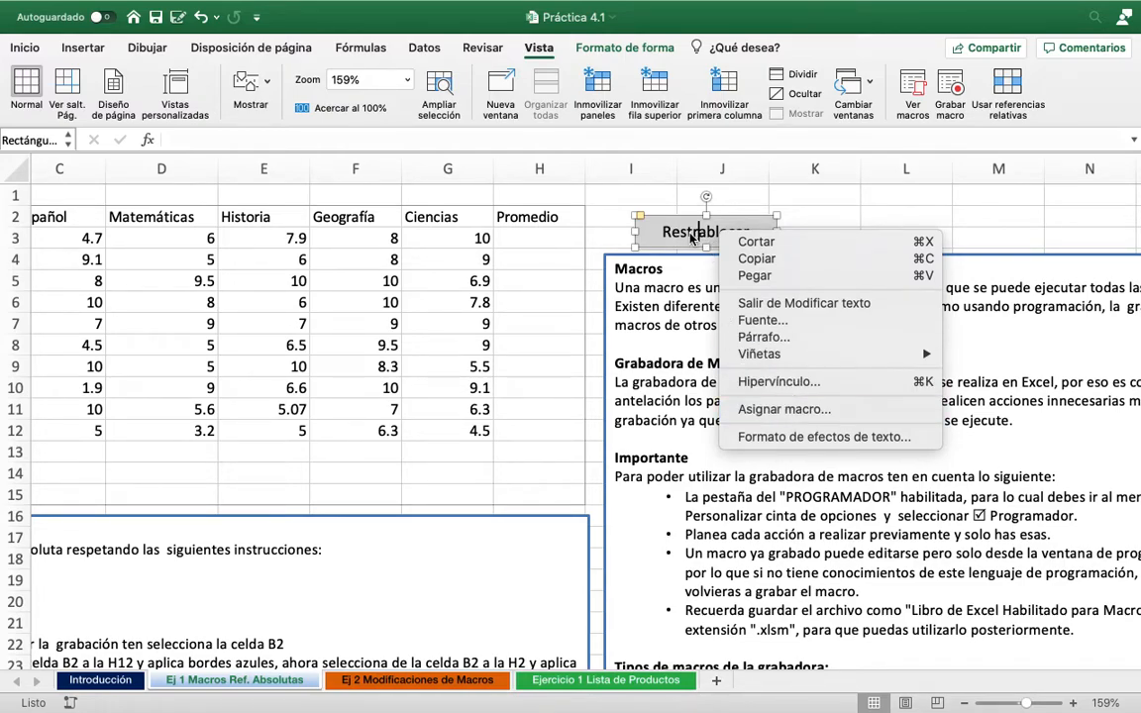
pyautogui.click(774, 410)
pyautogui.scroll(-1, 540, 217)
pyautogui.scroll(-1, 540, 217)
pyautogui.scroll(1, 540, 217)
pyautogui.scroll(-1, 540, 217)
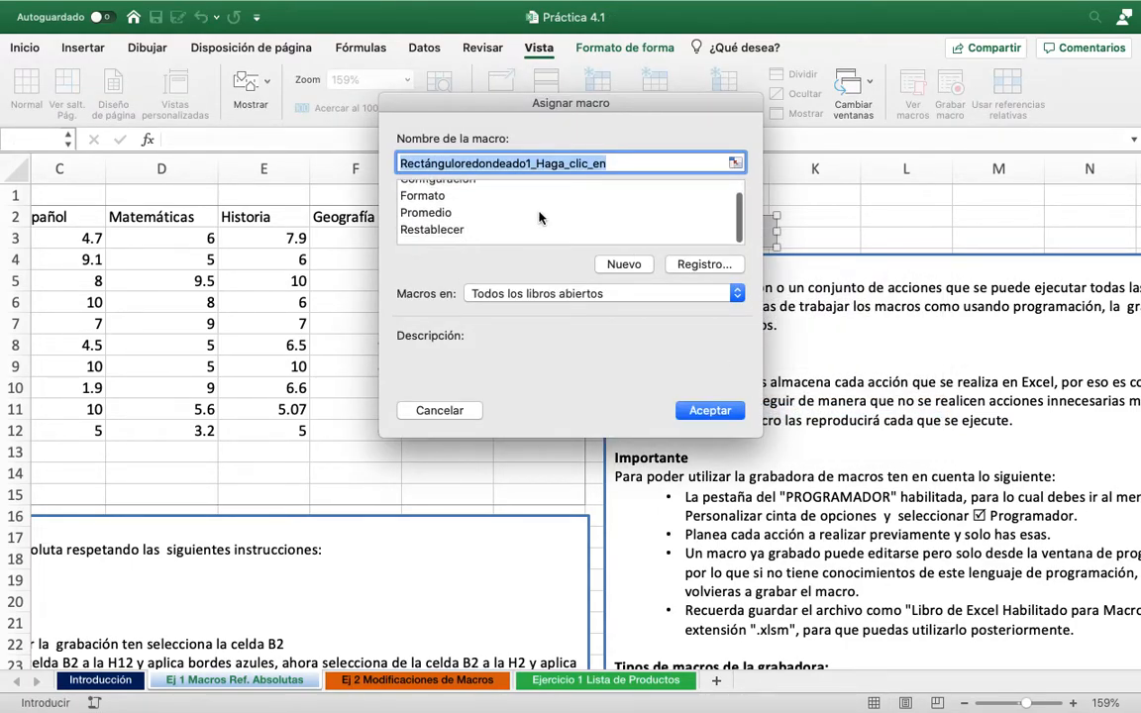
pyautogui.scroll(1, 512, 220)
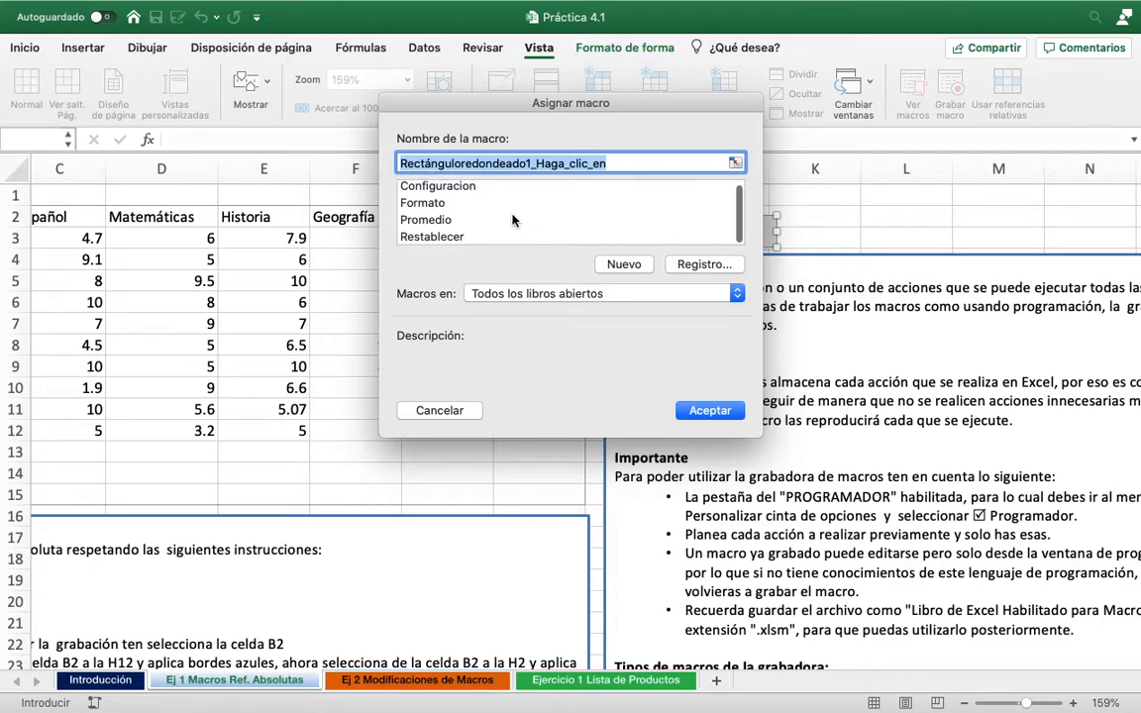
pyautogui.click(448, 236)
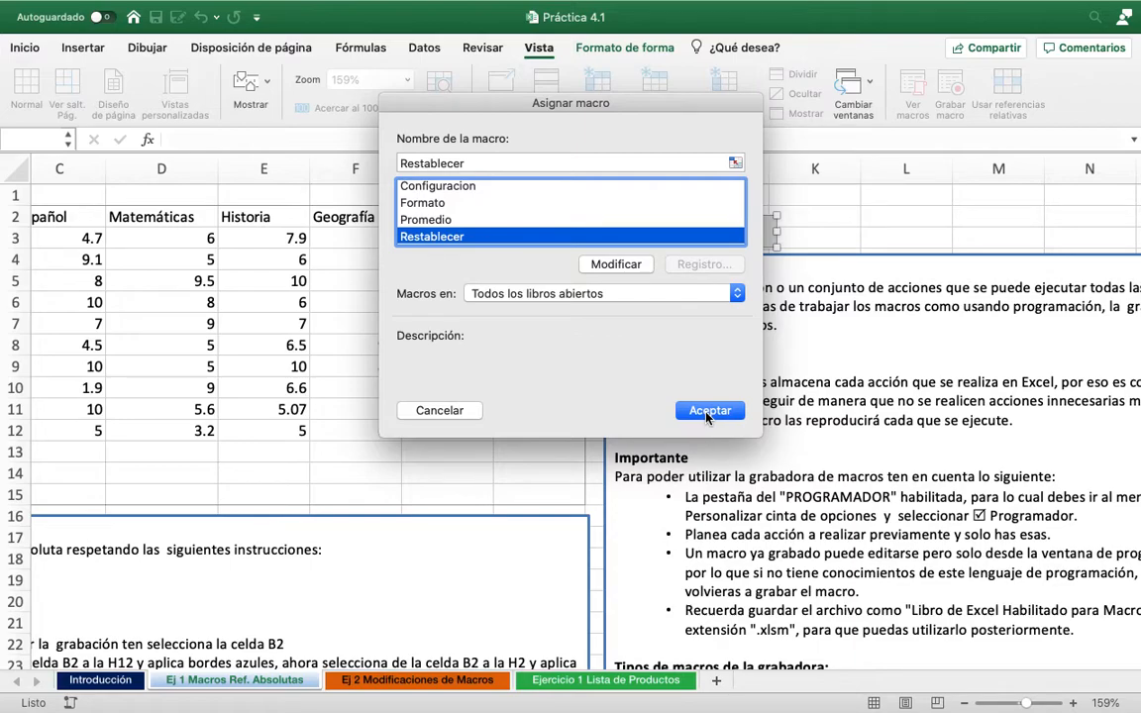
pyautogui.click(709, 410)
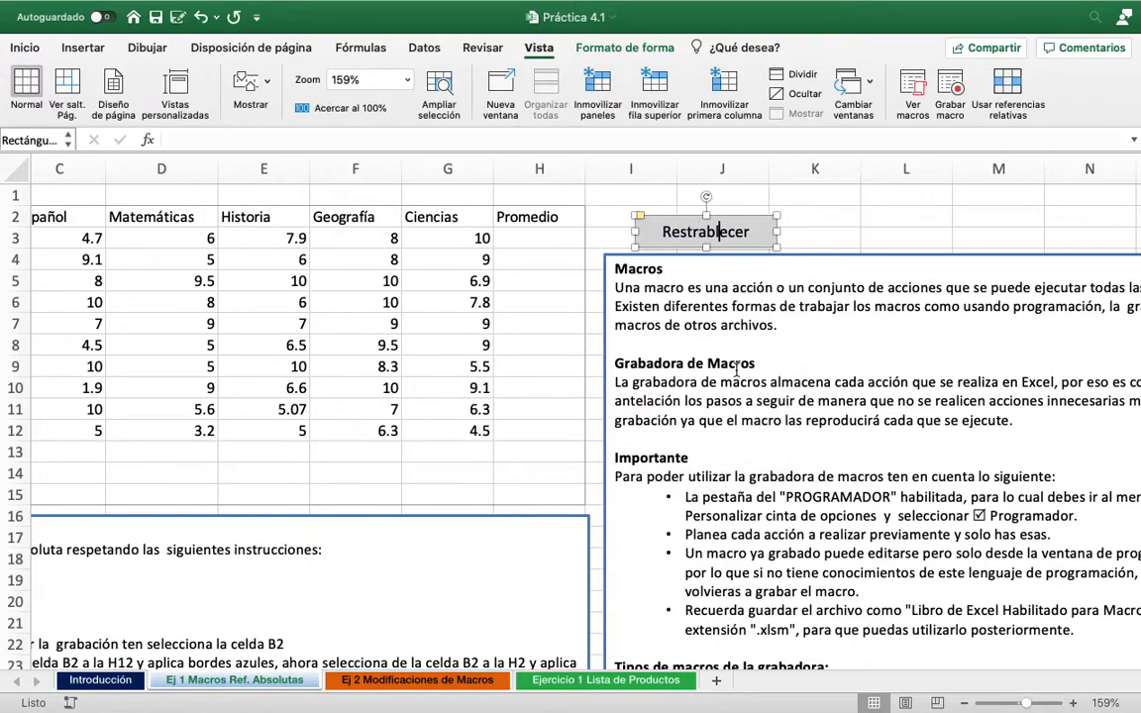
pyautogui.click(821, 227)
pyautogui.click(870, 236)
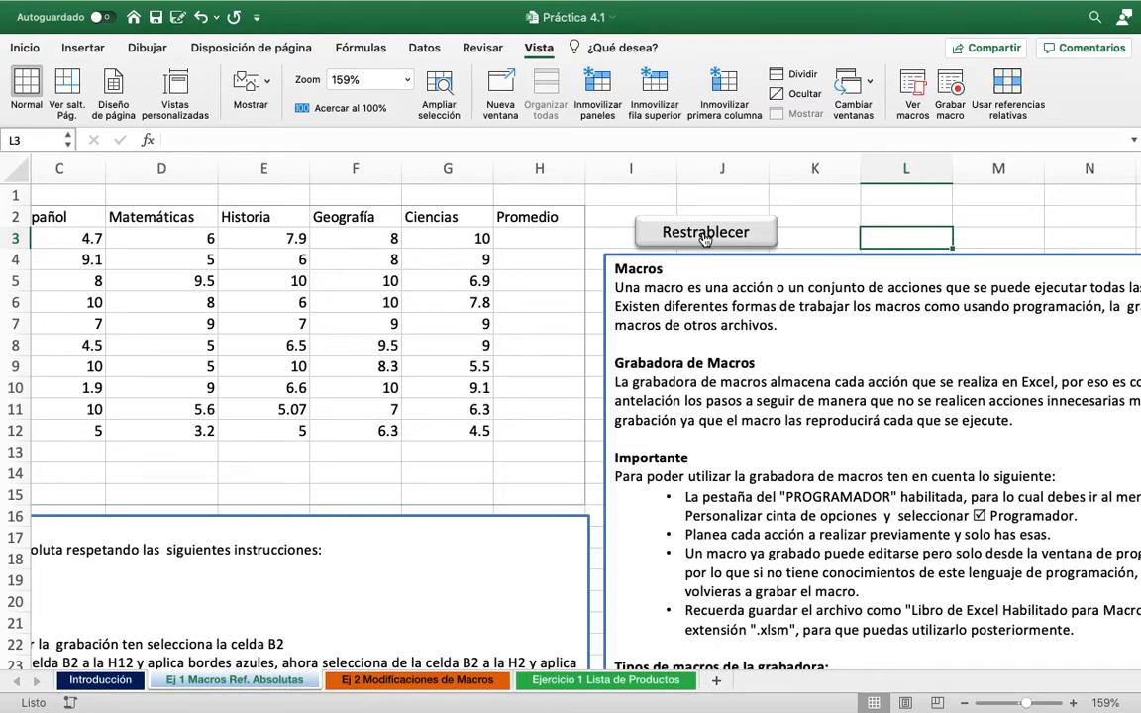
# Run the Formato macro with cell B2 selected to format the grades table
pyautogui.hscroll(-5, 703, 240)
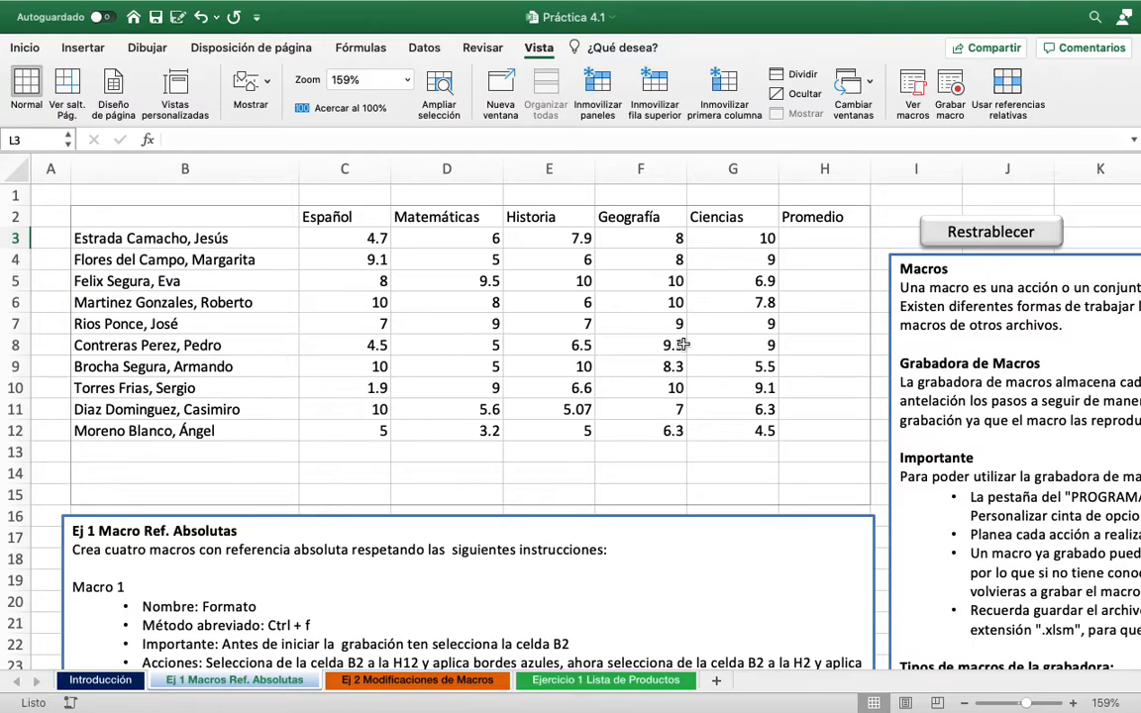
pyautogui.scroll(-4, 682, 343)
pyautogui.scroll(4, 635, 287)
pyautogui.hscroll(1, 458, 243)
pyautogui.click(266, 220)
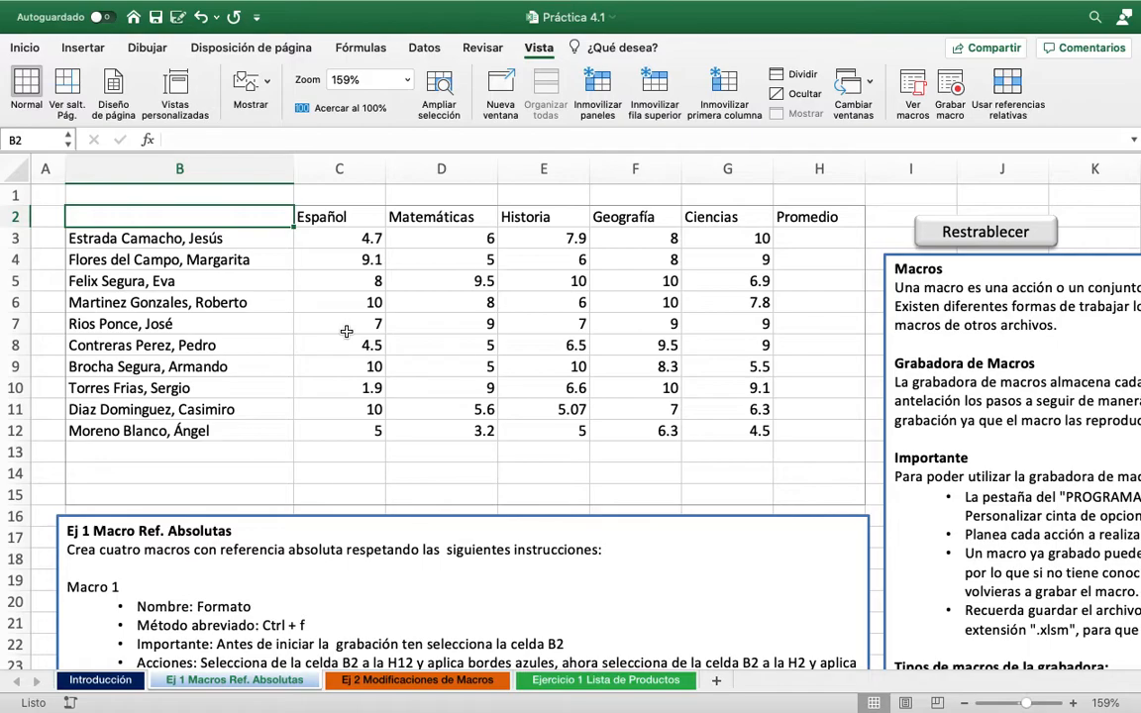
pyautogui.hotkey('ctrl', 'f')
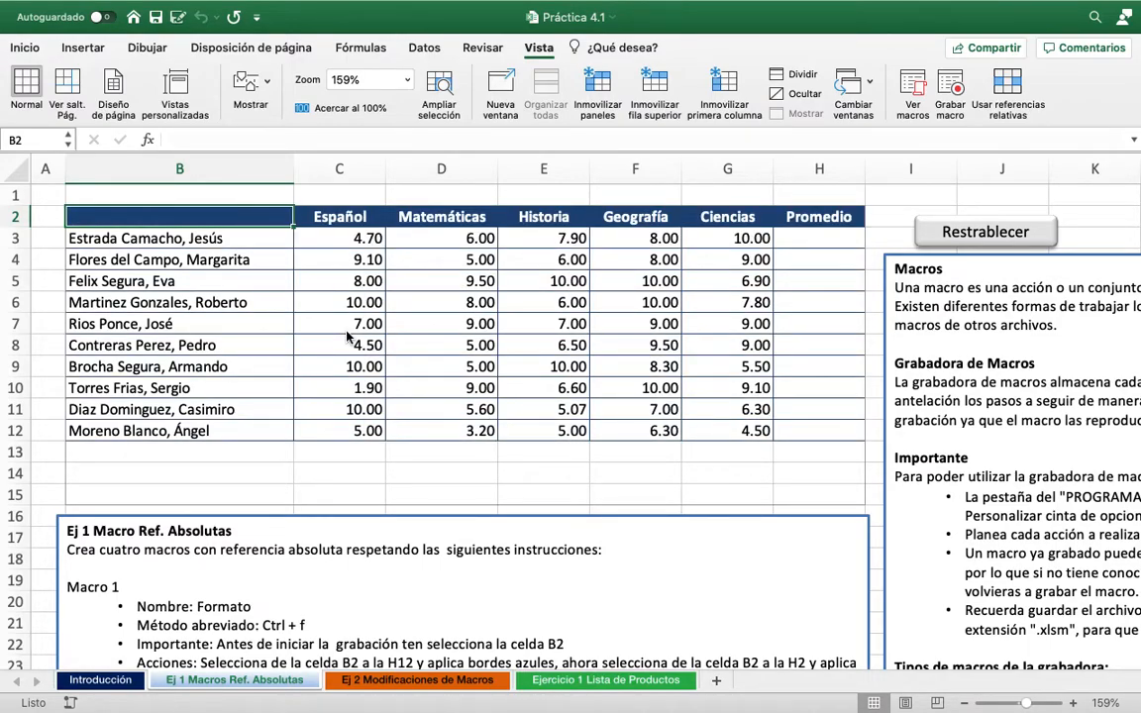
# Select cell H3 and try to run the Promedio macro
pyautogui.click(805, 240)
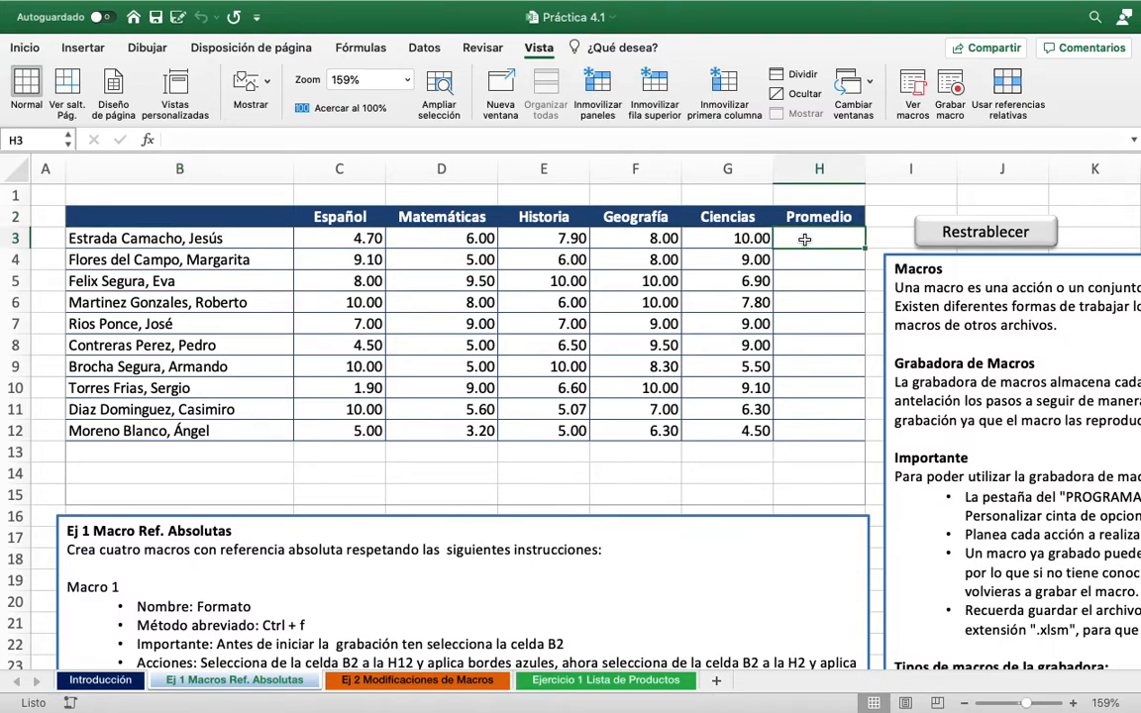
pyautogui.press('alt+super+r')
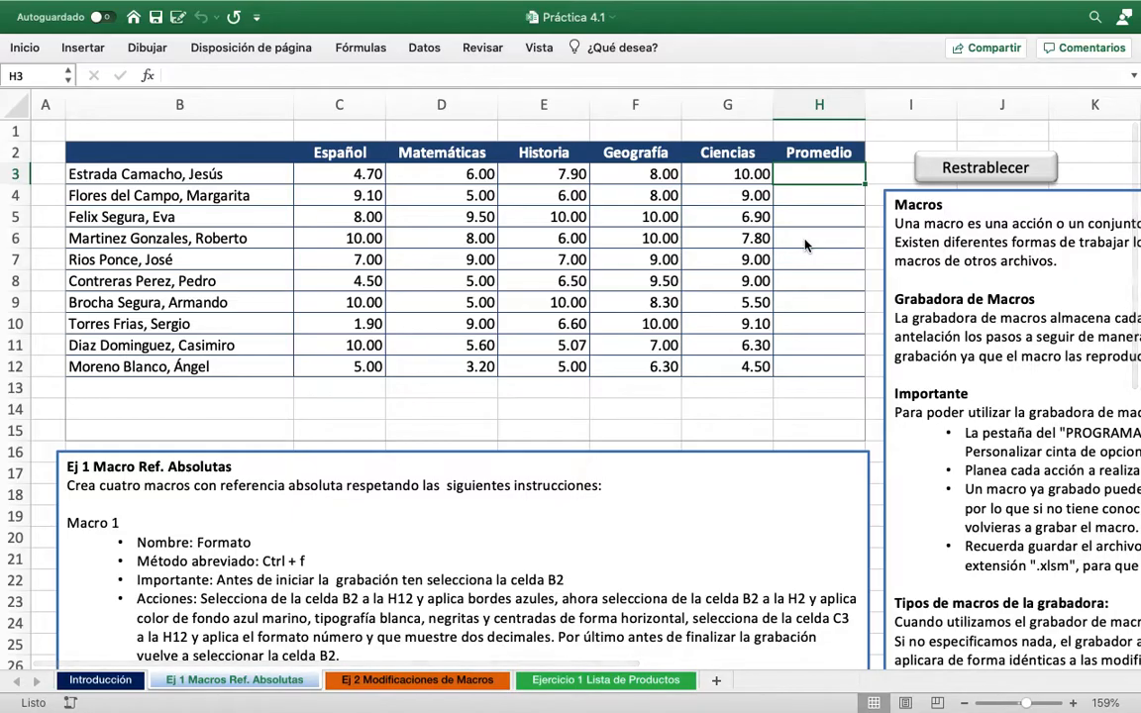
# Examine the grades table and the Ej 1 instructions for the recorded macros, including the Macro 2 (Promedio) details
pyautogui.scroll(-15, 805, 245)
pyautogui.scroll(15, 805, 245)
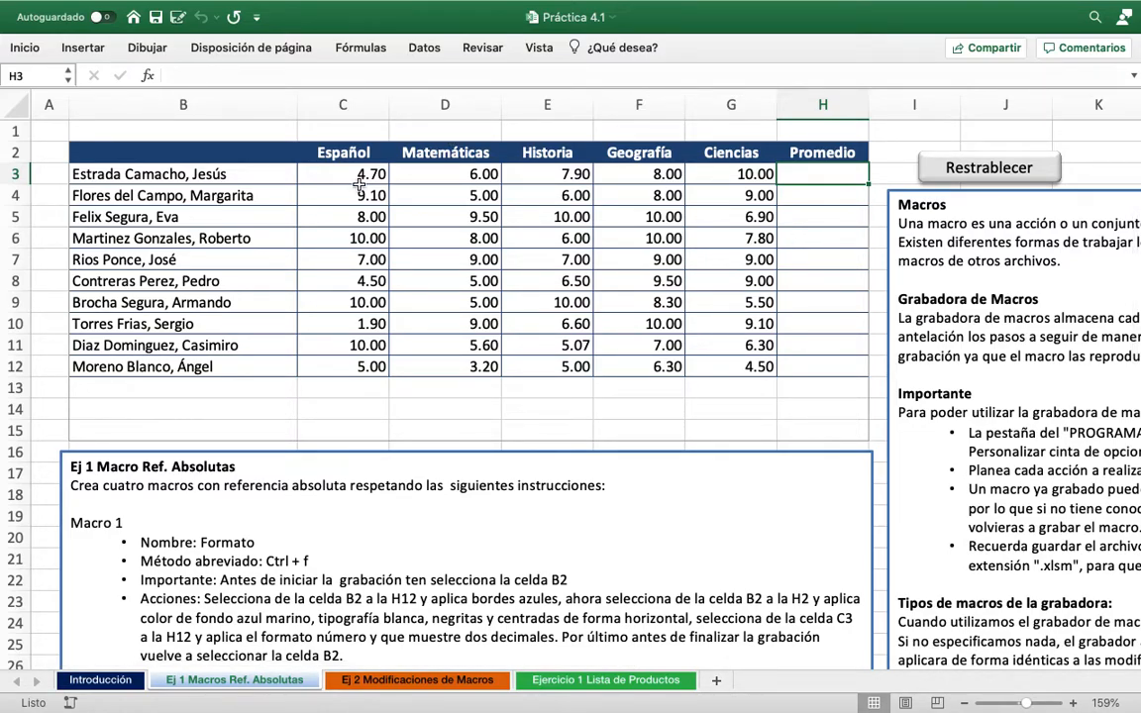
pyautogui.scroll(-5, 396, 270)
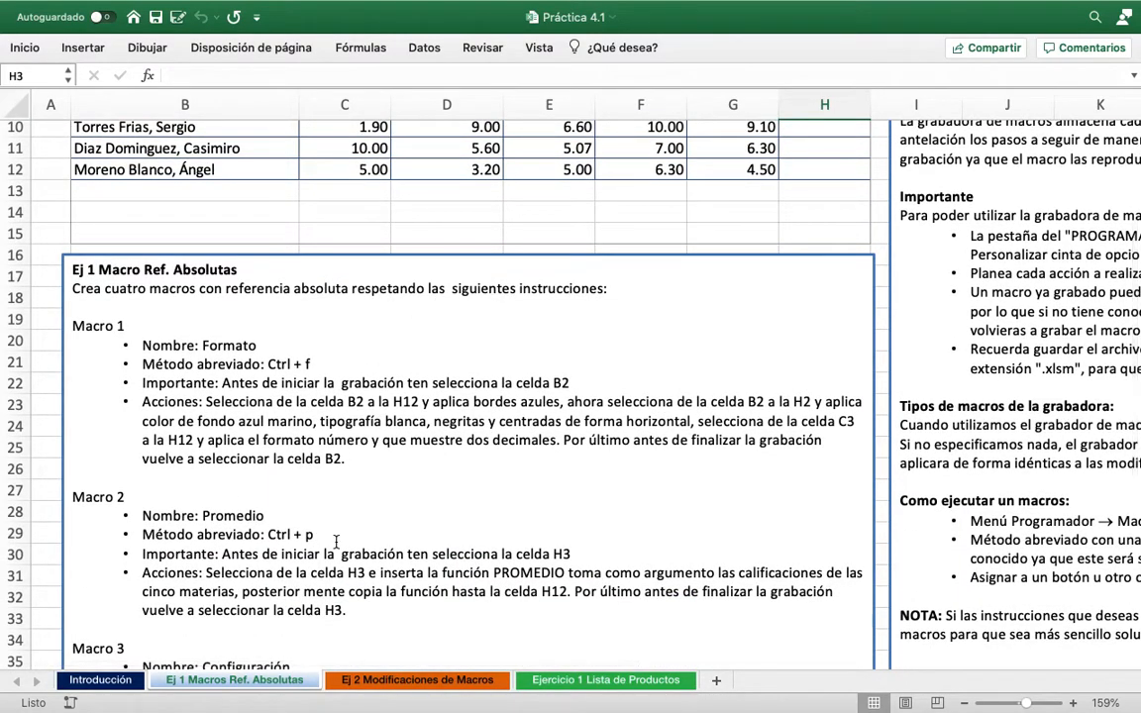
pyautogui.scroll(5, 324, 548)
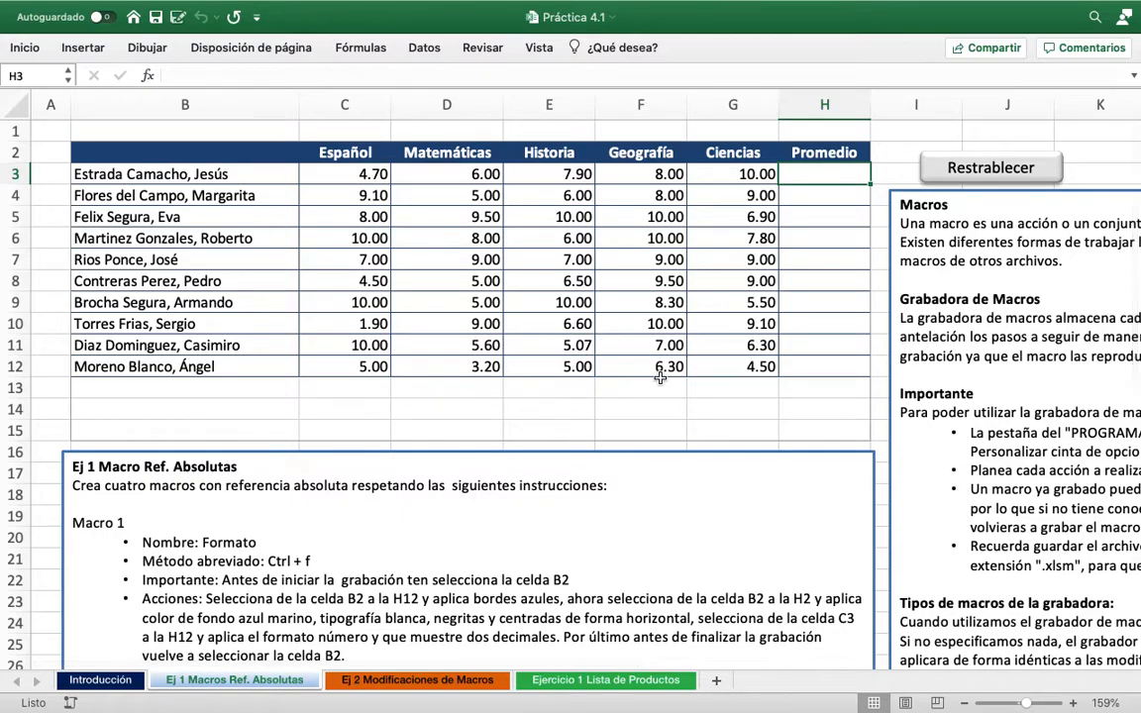
pyautogui.scroll(-5, 660, 378)
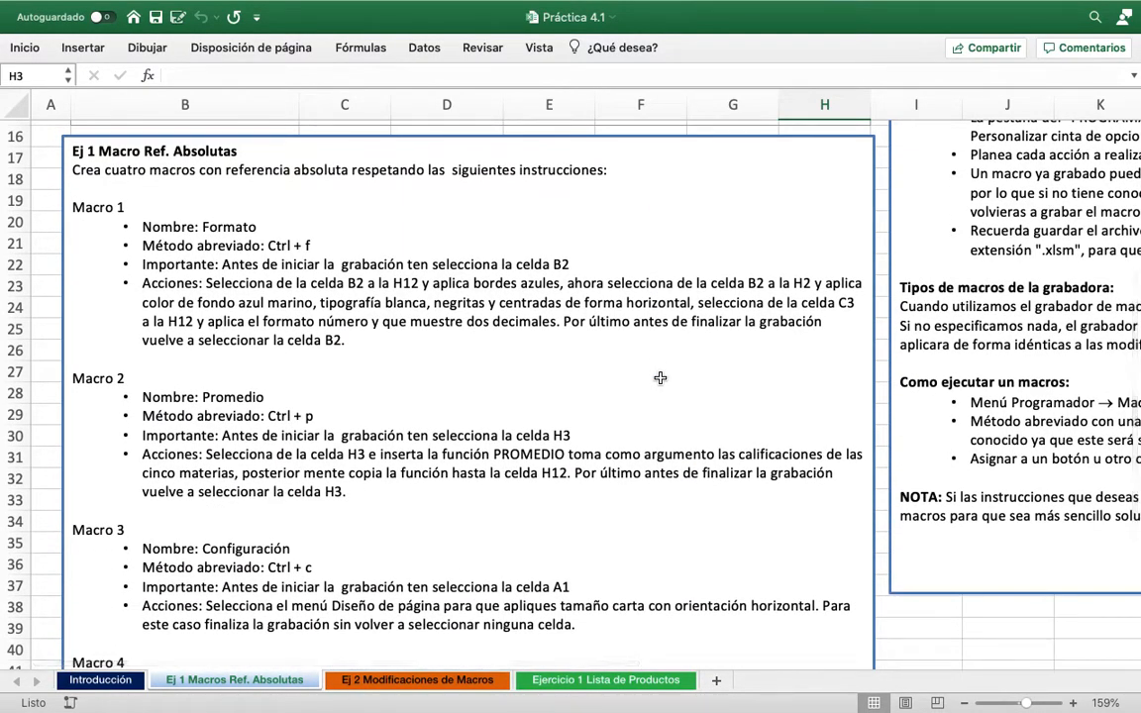
pyautogui.scroll(-5, 660, 377)
pyautogui.scroll(15, 660, 377)
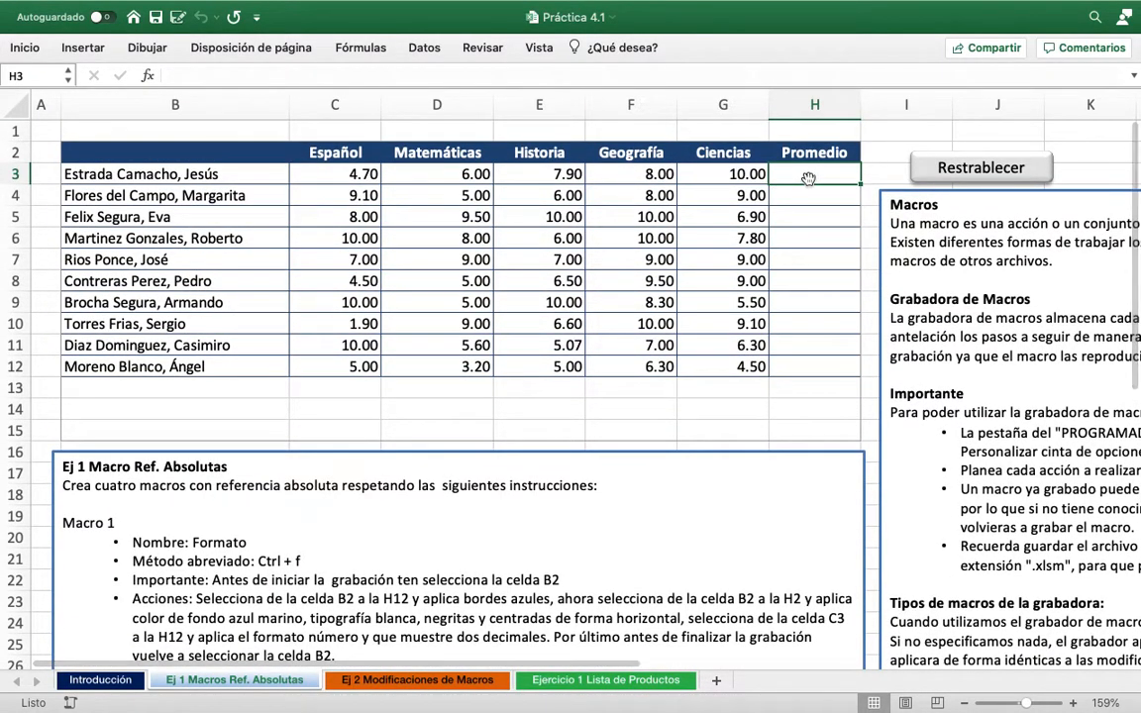
pyautogui.scroll(1, 775, 184)
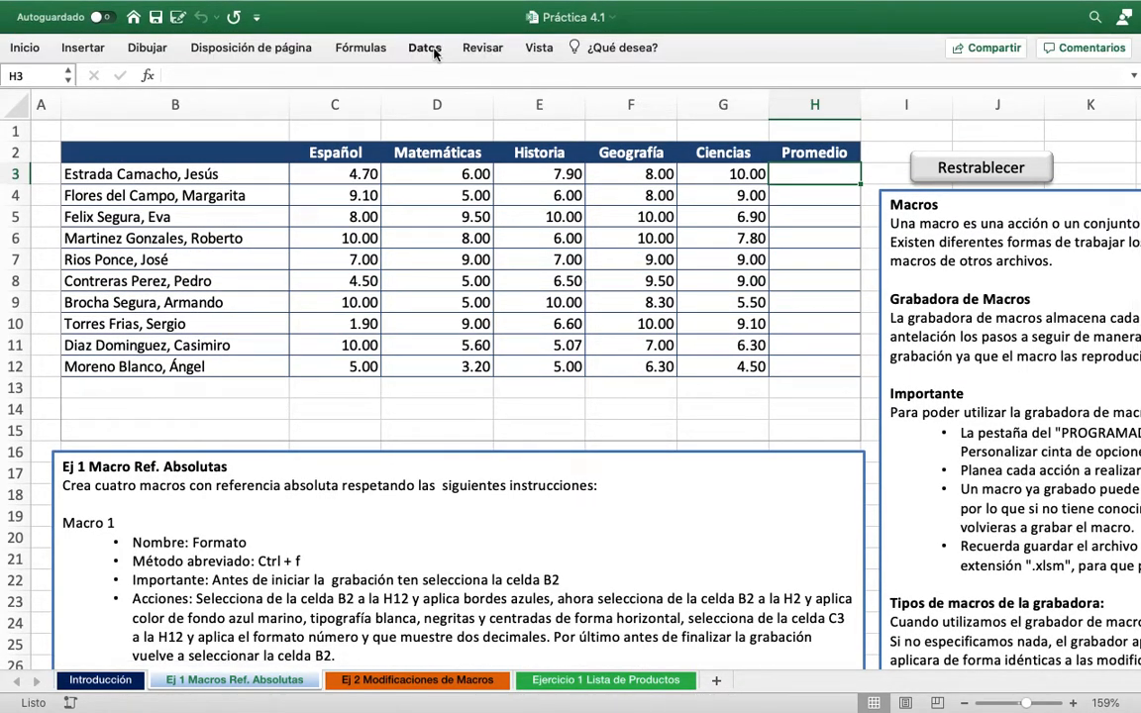
# Run the Promedio macro from the macro list with cell H3 selected to fill in the students' averages
pyautogui.click(536, 50)
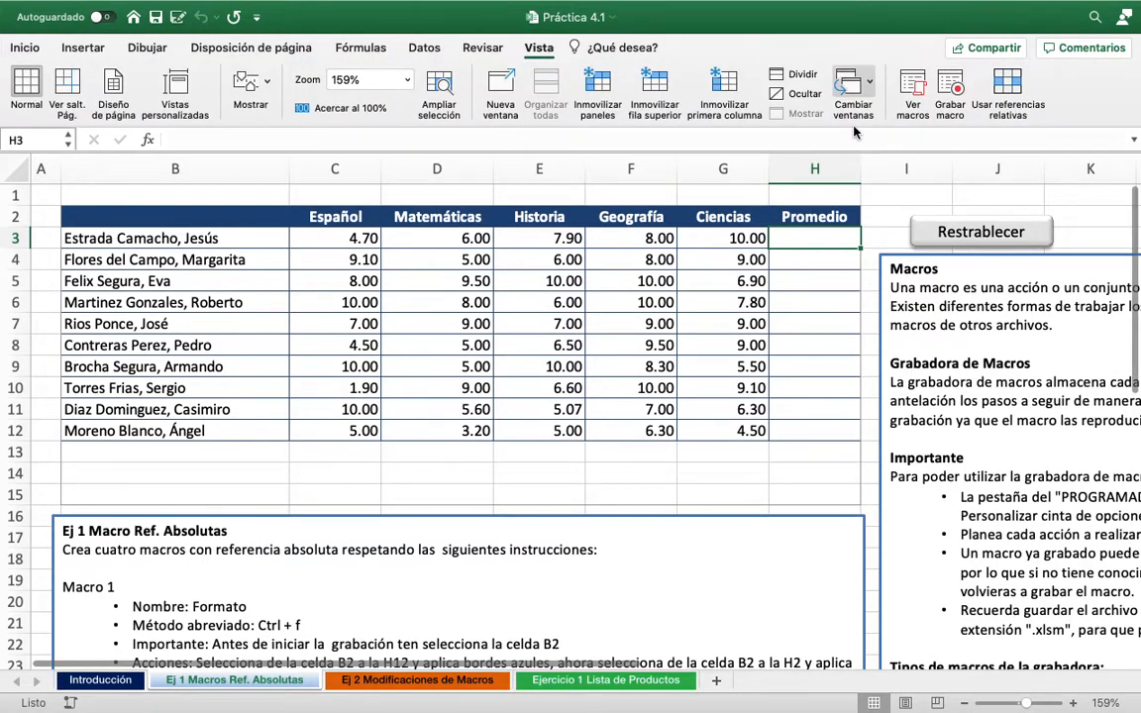
pyautogui.click(912, 89)
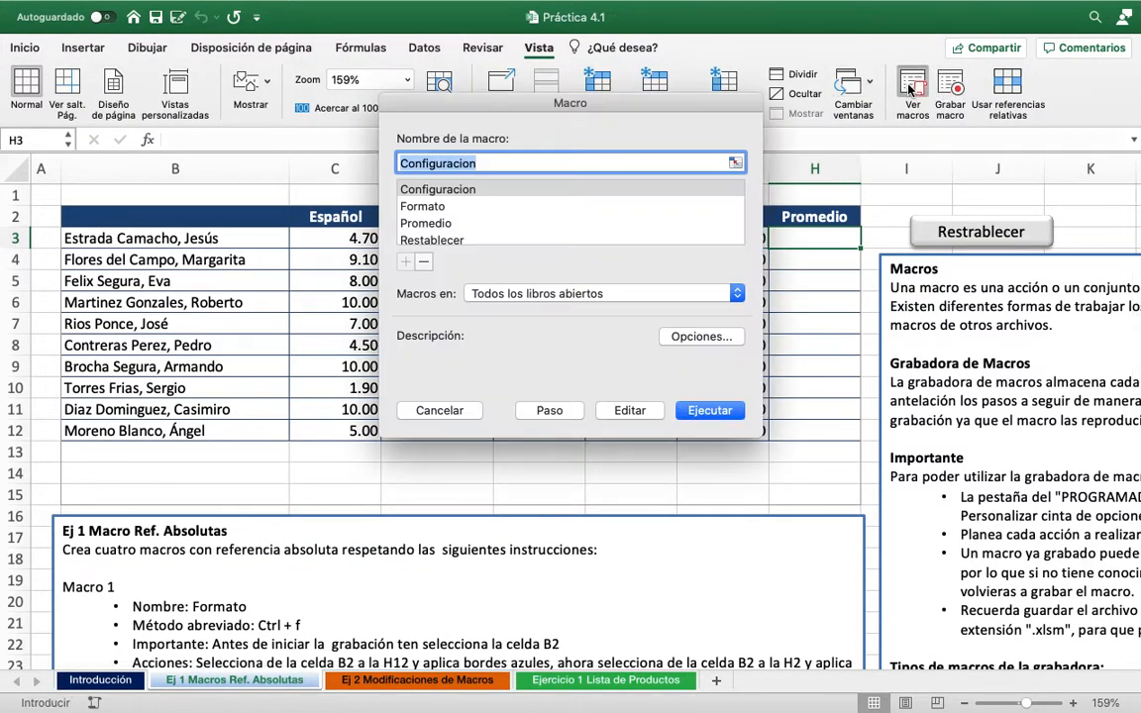
pyautogui.click(445, 224)
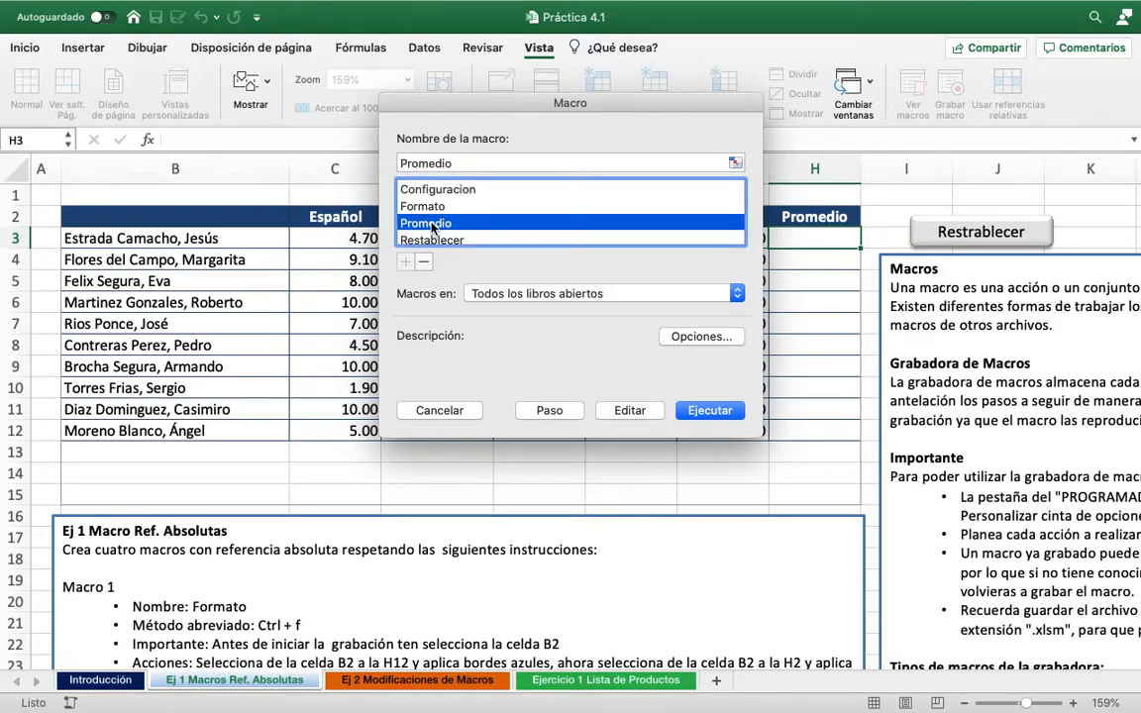
pyautogui.doubleClick(431, 224)
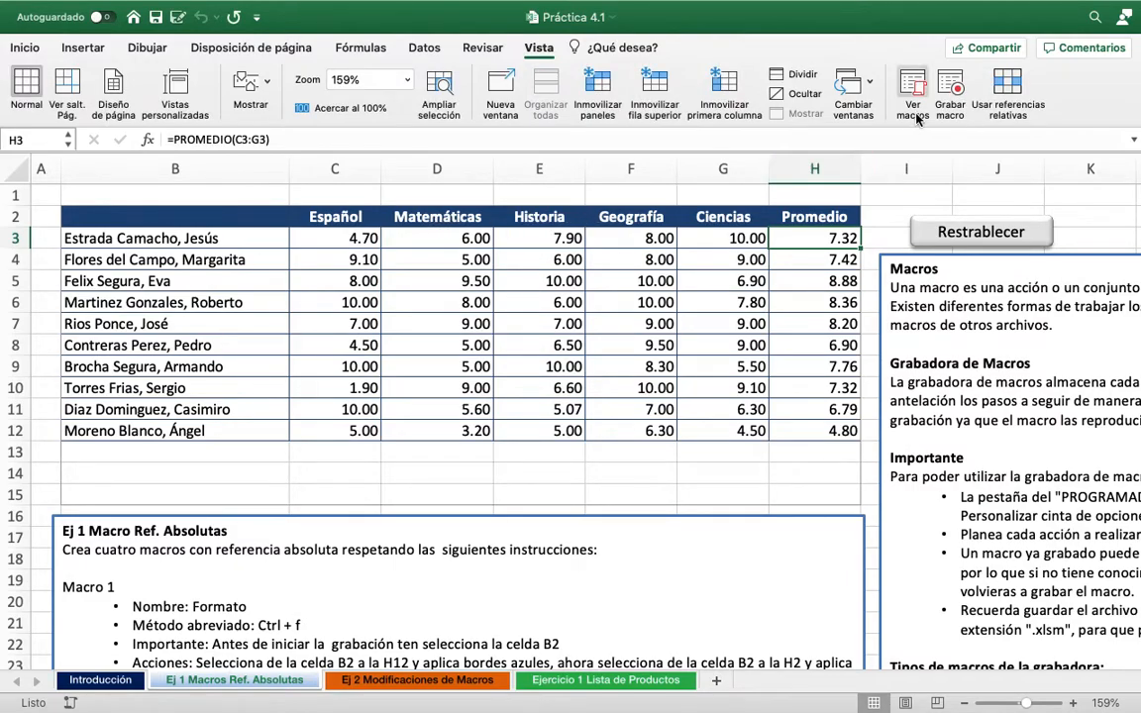
# Check the Promedio macro's shortcut key in its options, and leave the macro list without changing anything
pyautogui.click(917, 95)
pyautogui.click(433, 223)
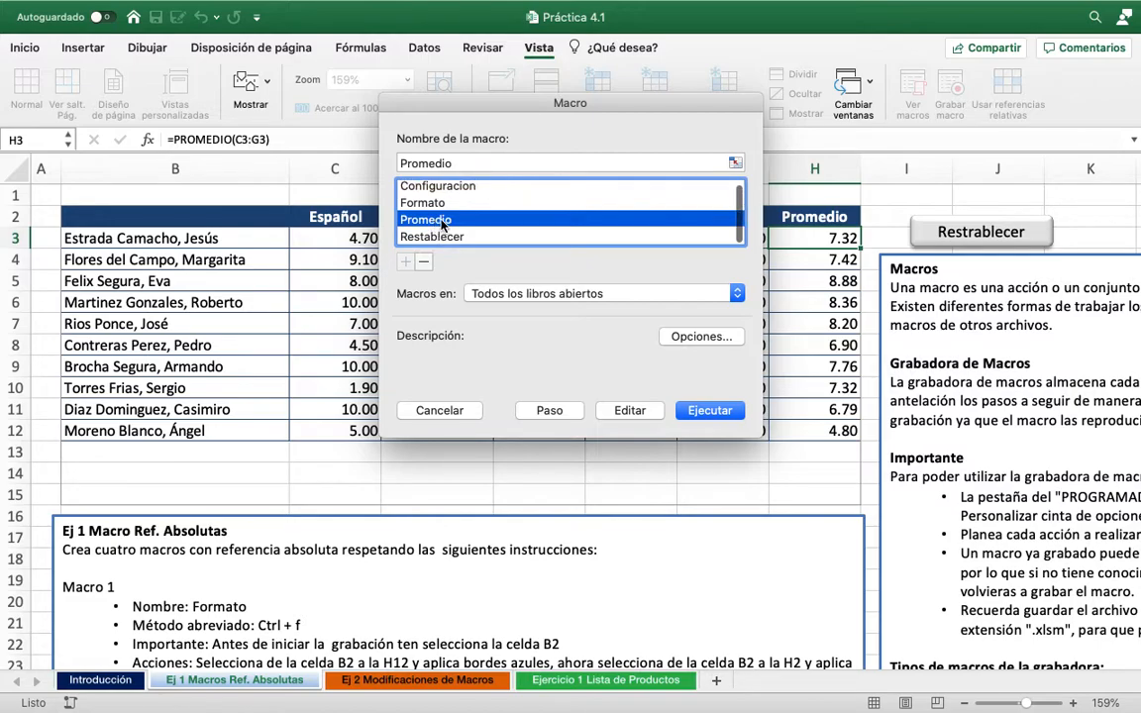
pyautogui.click(682, 337)
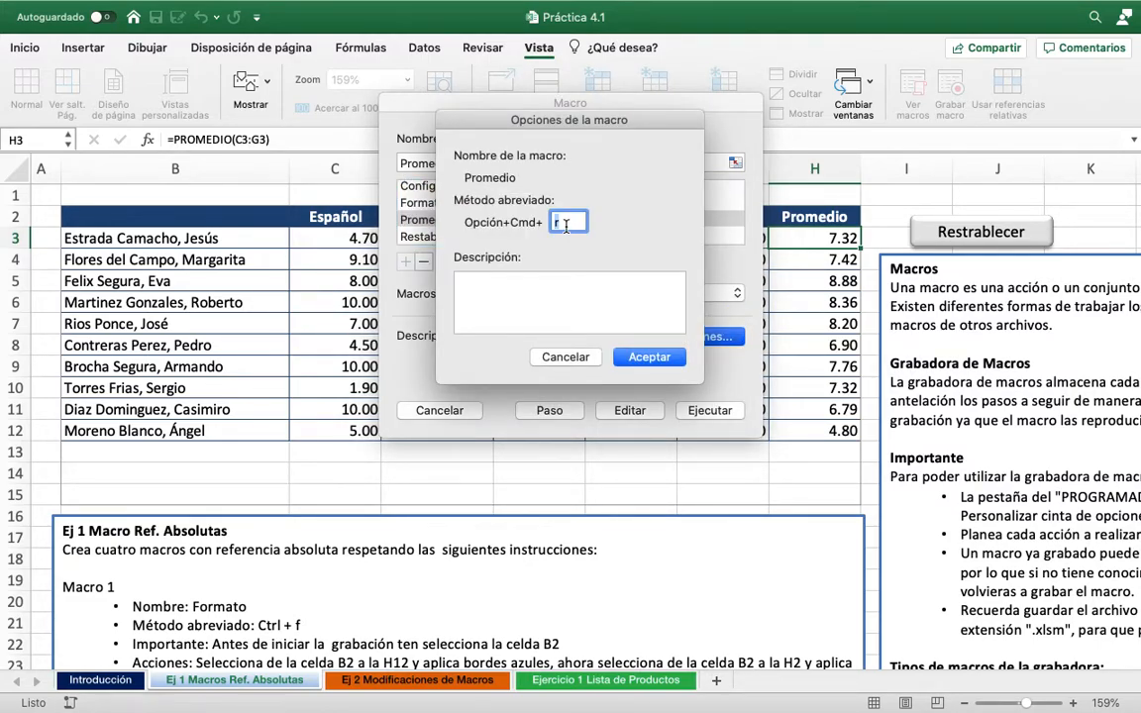
pyautogui.click(566, 357)
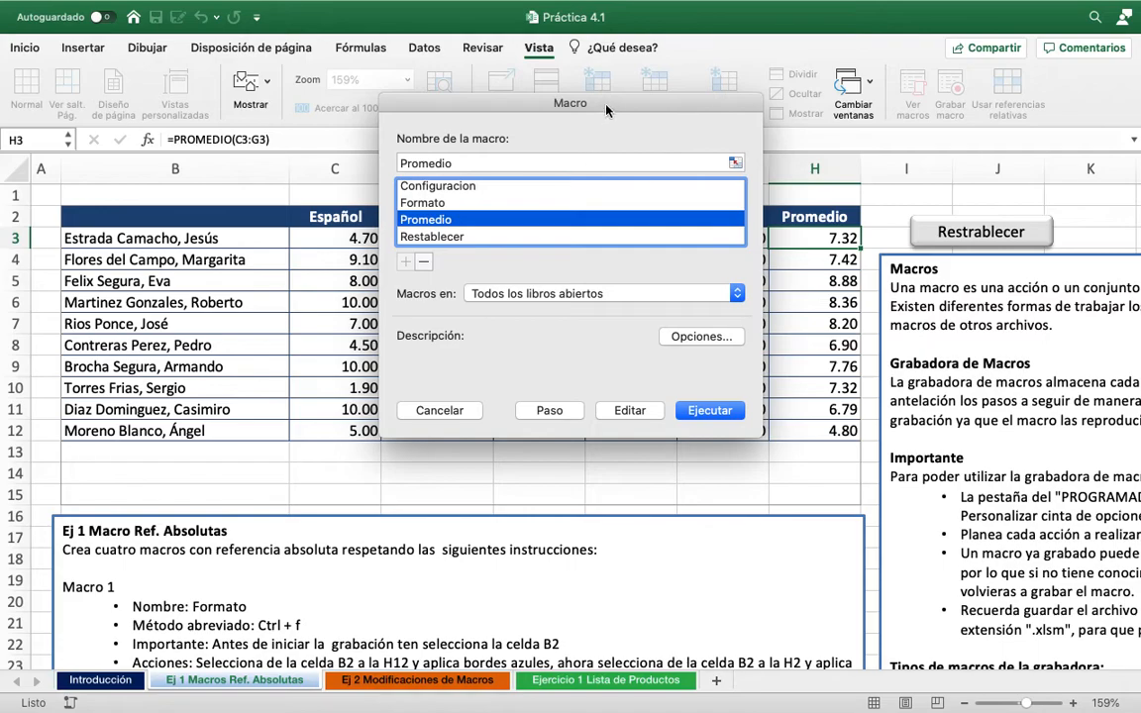
pyautogui.moveTo(608, 111); pyautogui.dragTo(422, 113)
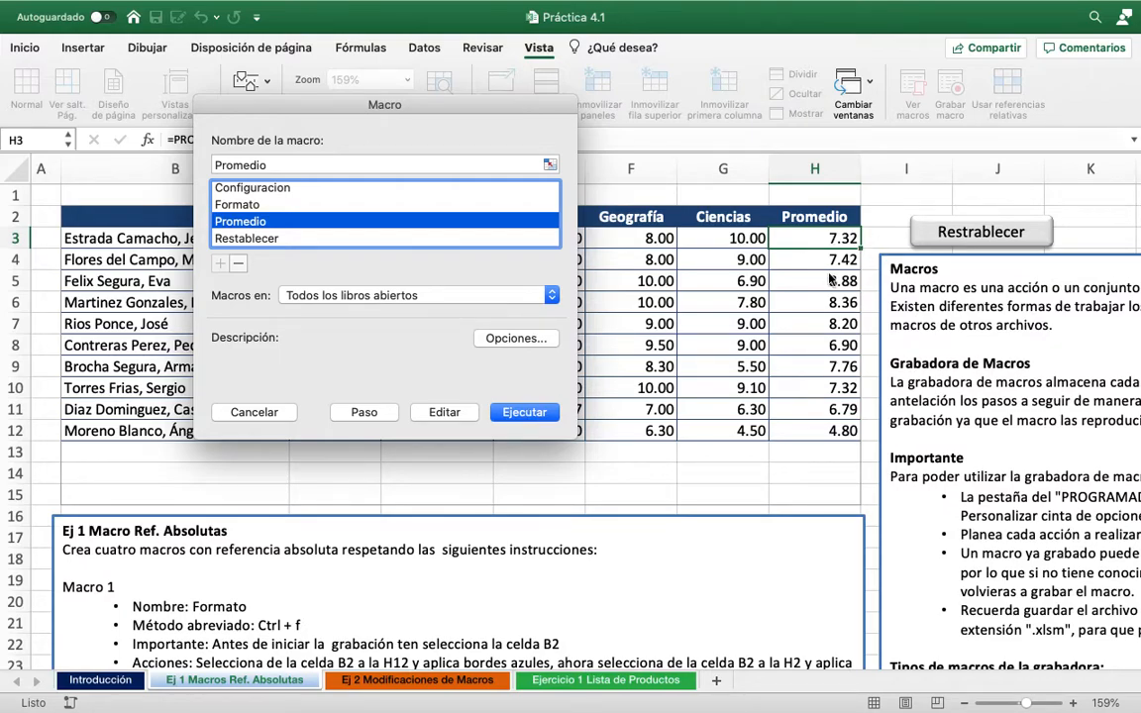
pyautogui.click(251, 411)
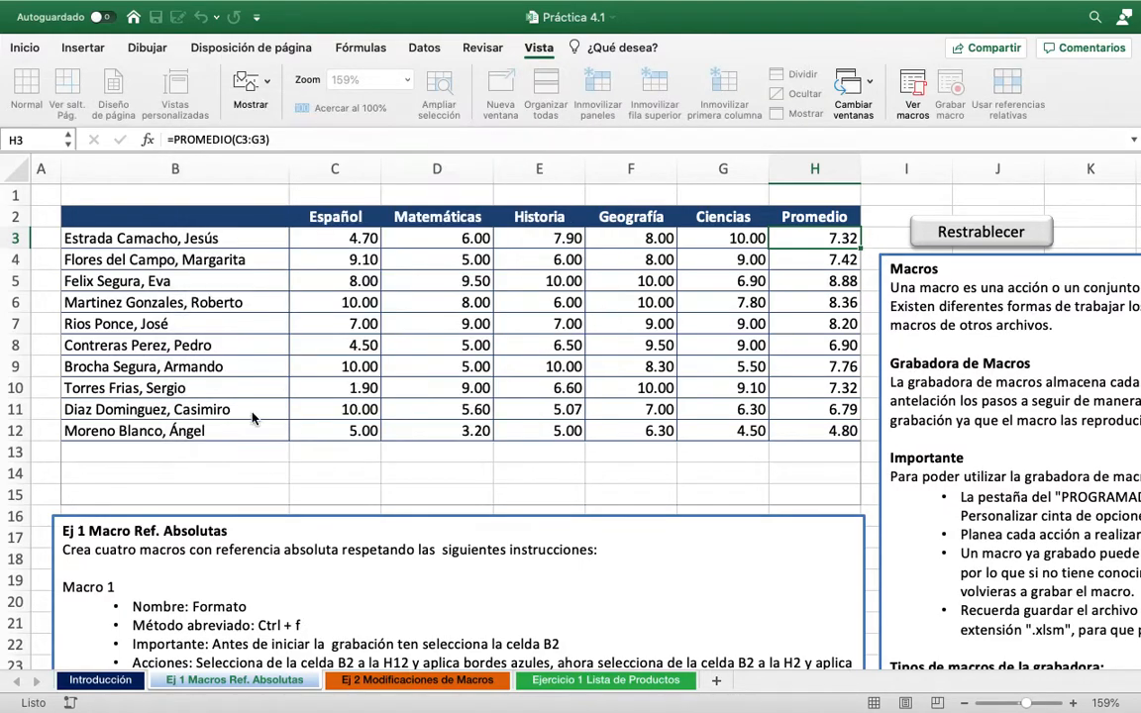
# Select cell B2 and run the Restablecer macro from its button to reset the grades table
pyautogui.hscroll(-1, 814, 324)
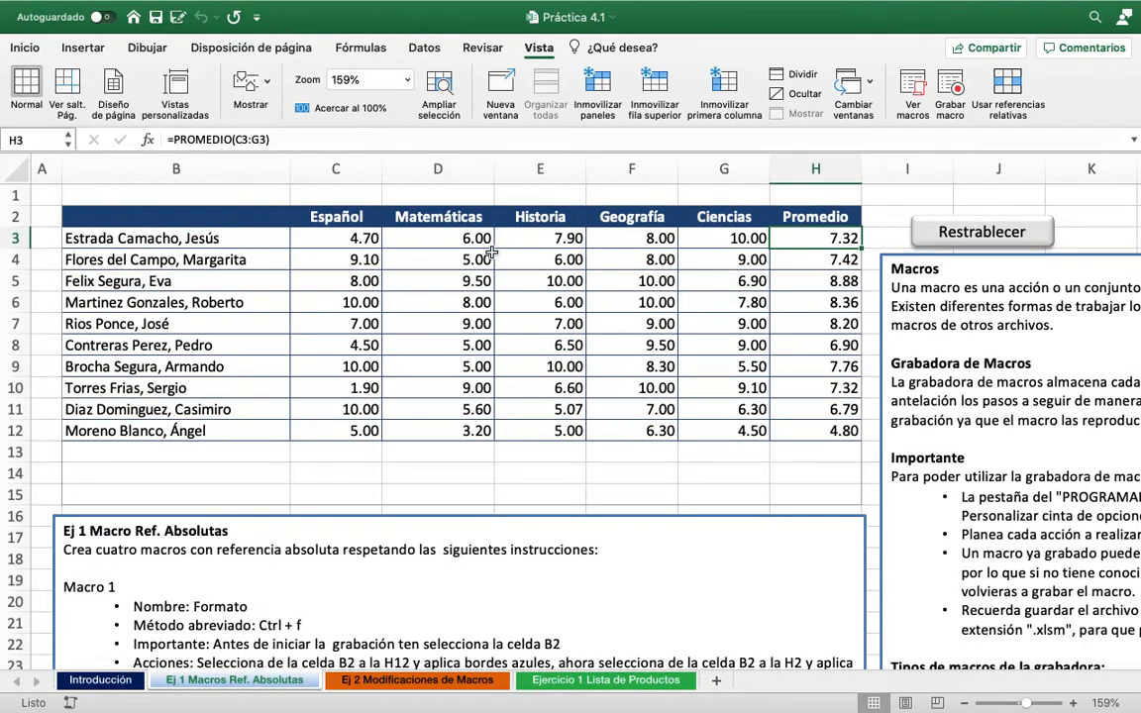
pyautogui.click(223, 220)
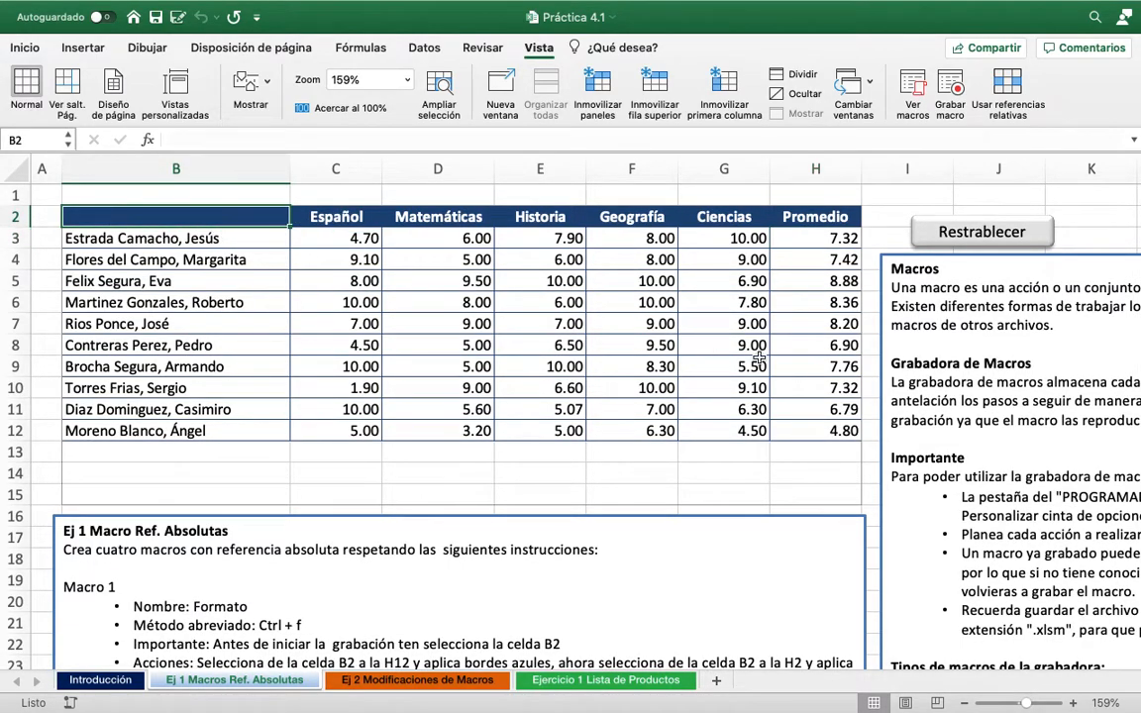
pyautogui.click(968, 236)
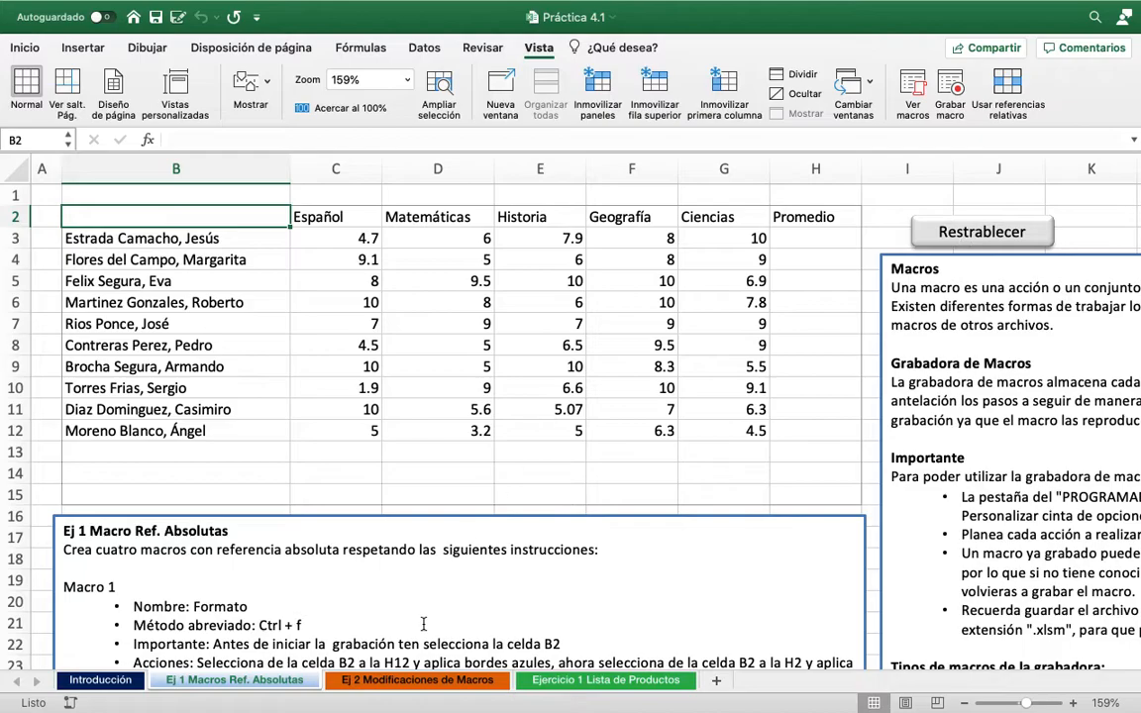
# Switch to the Ej 2 Modificaciones de Macros sheet, enlarge it to 170%, and read the introduction to modifying macros
pyautogui.click(414, 683)
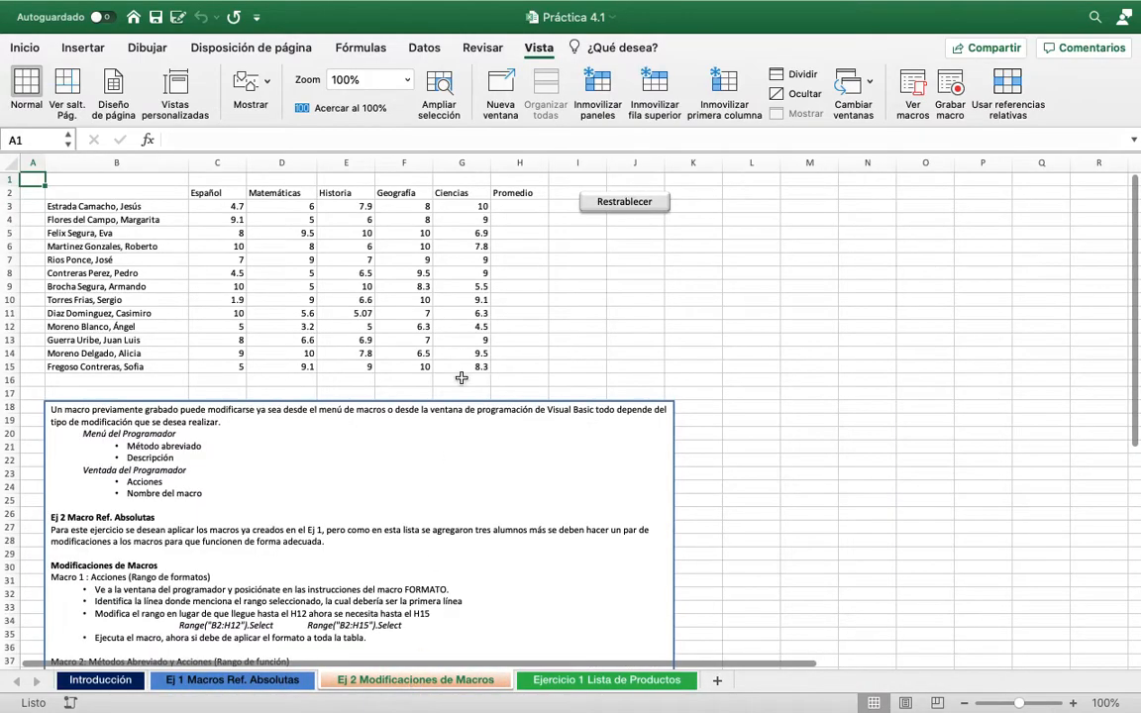
pyautogui.scroll(3, 462, 377)
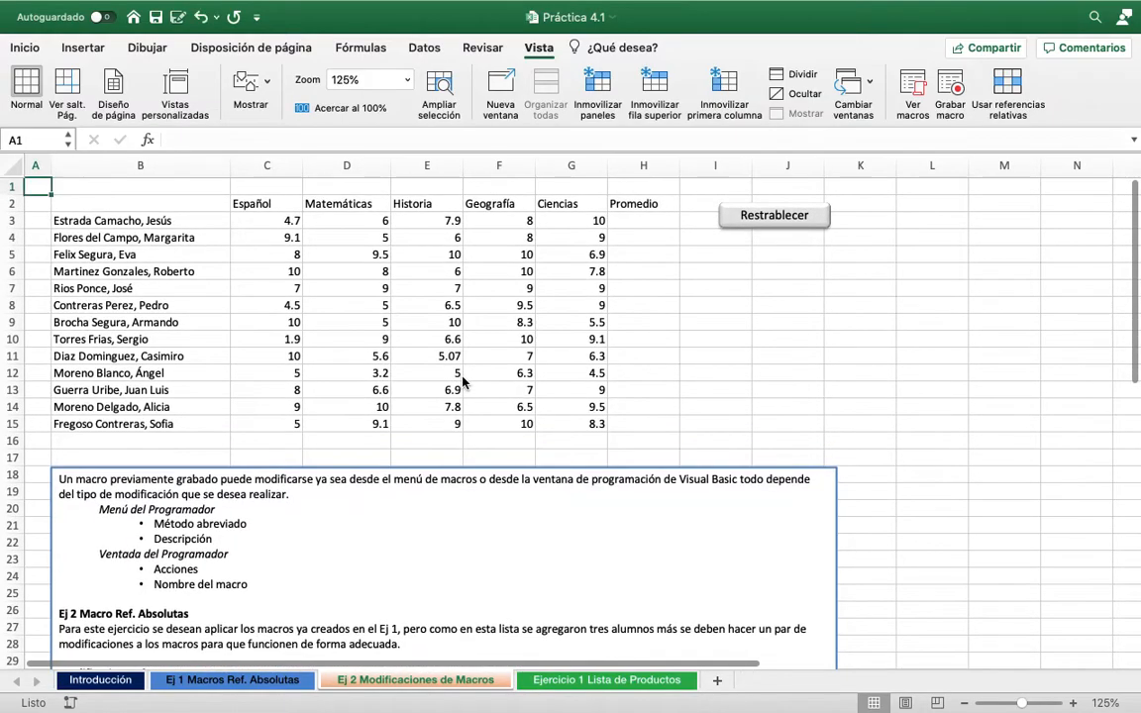
pyautogui.scroll(1, 462, 379)
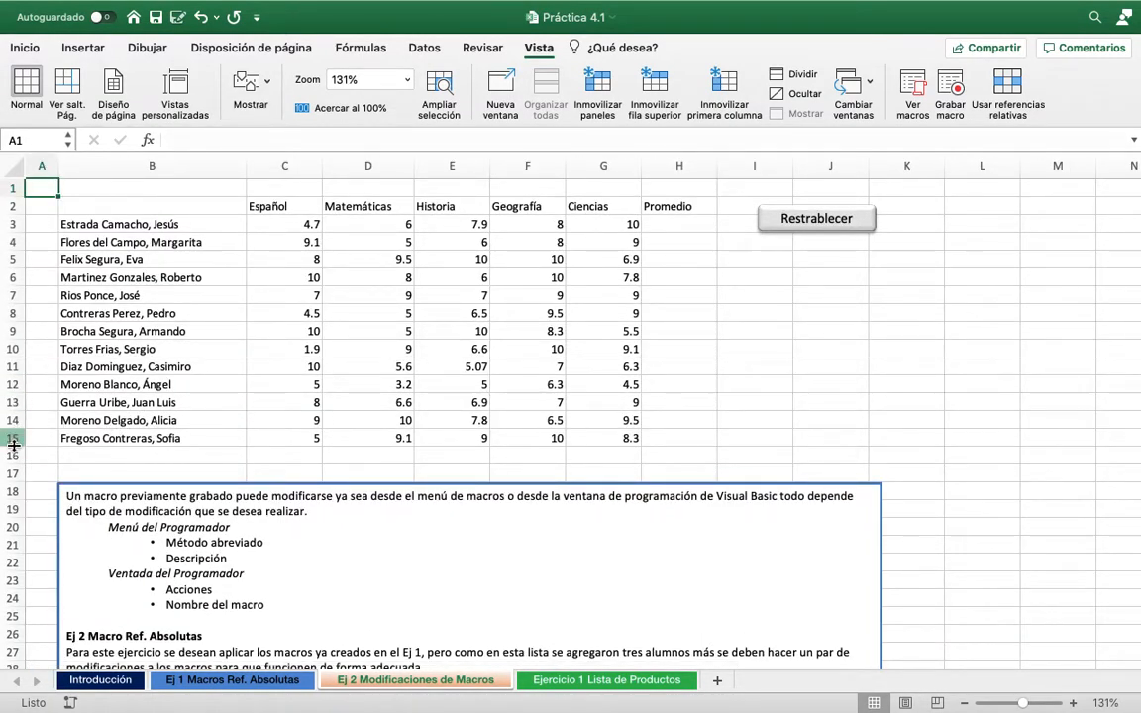
pyautogui.scroll(-3, 143, 457)
pyautogui.scroll(3, 143, 458)
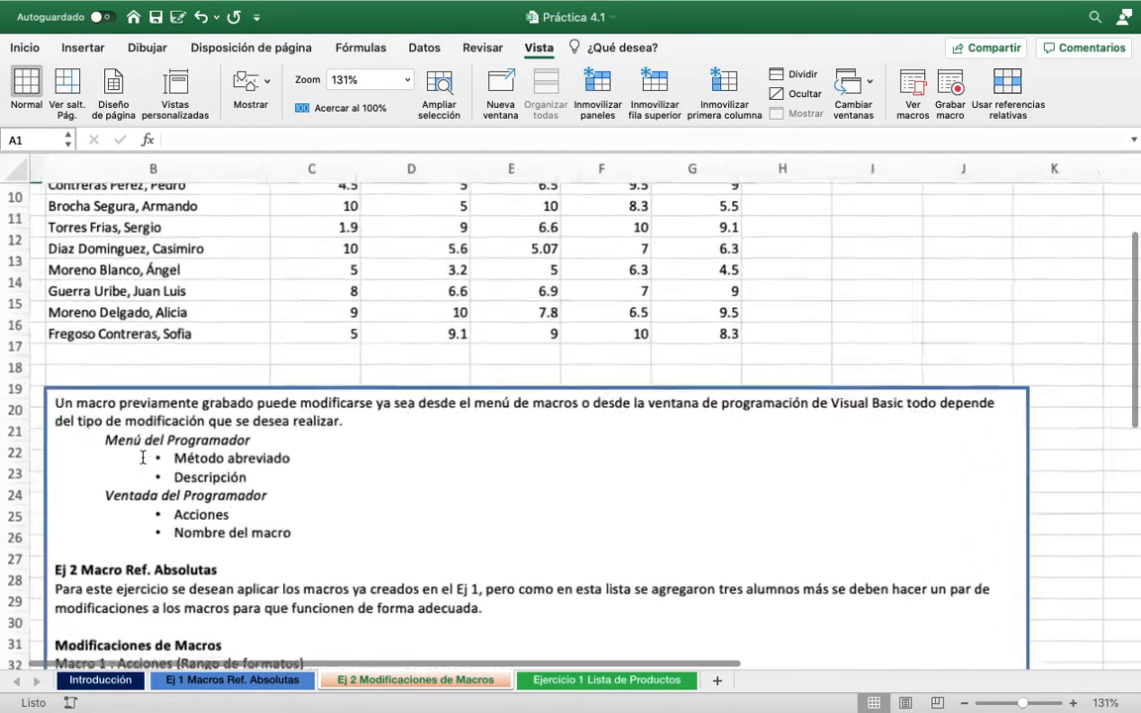
pyautogui.scroll(4, 143, 457)
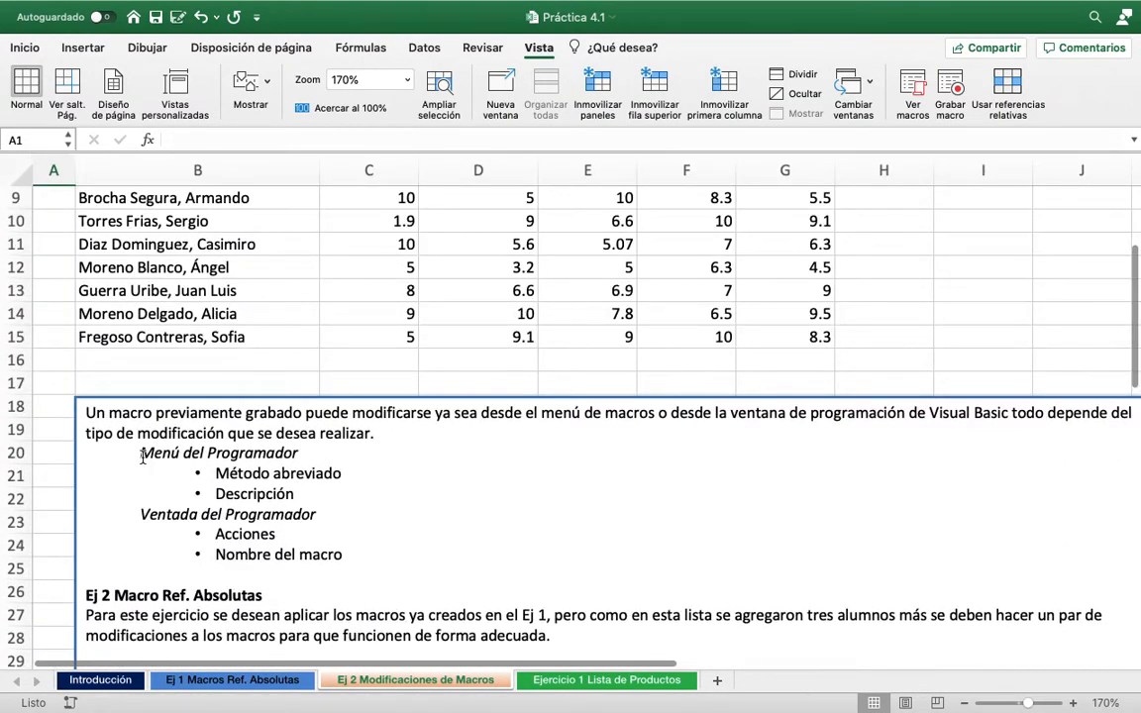
pyautogui.hscroll(2, 143, 457)
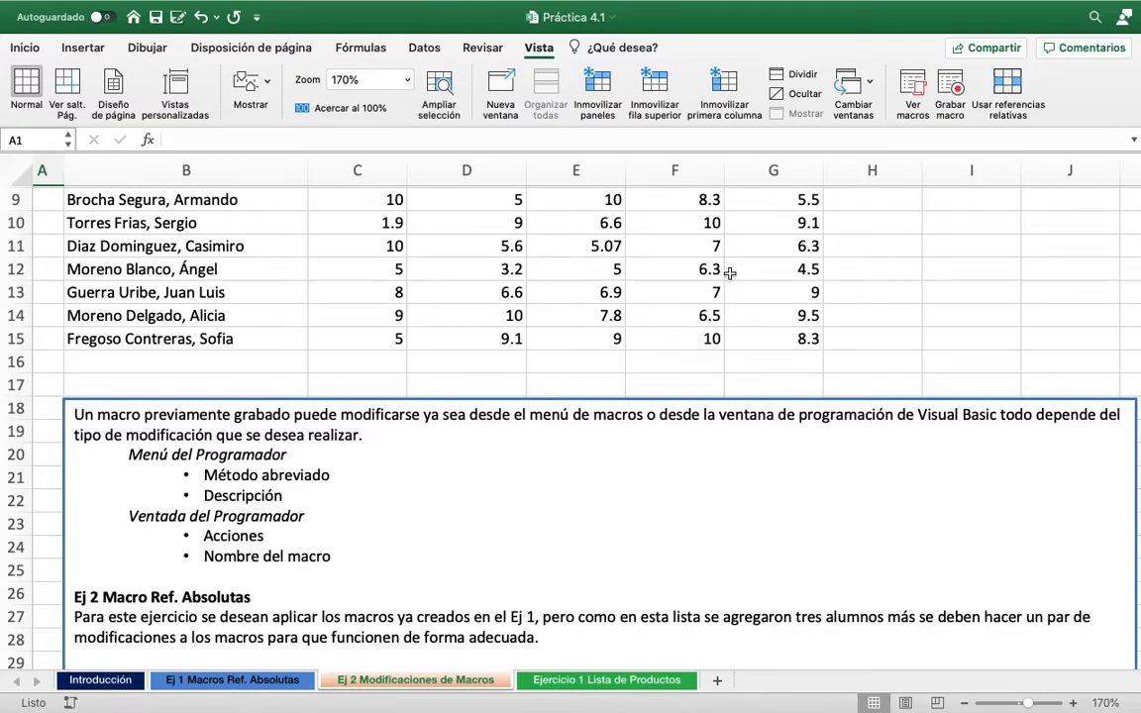
# Review which recorded macros are available in all open workbooks, and close the list
pyautogui.click(914, 95)
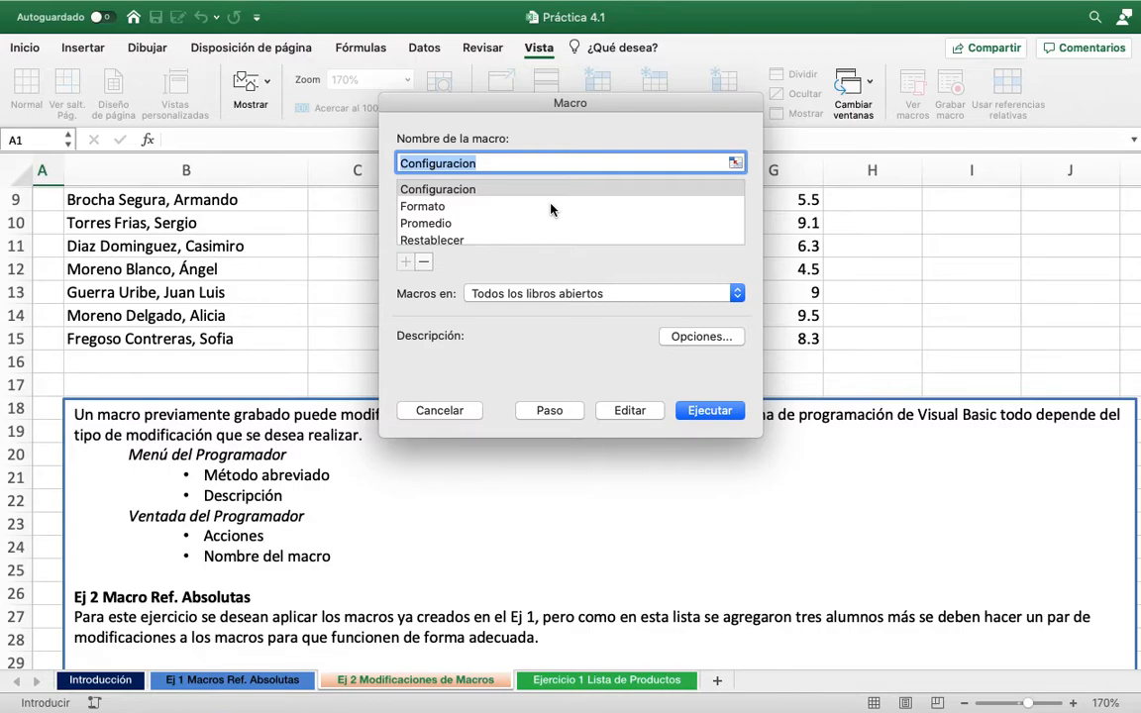
pyautogui.scroll(-1, 530, 218)
pyautogui.scroll(-1, 530, 220)
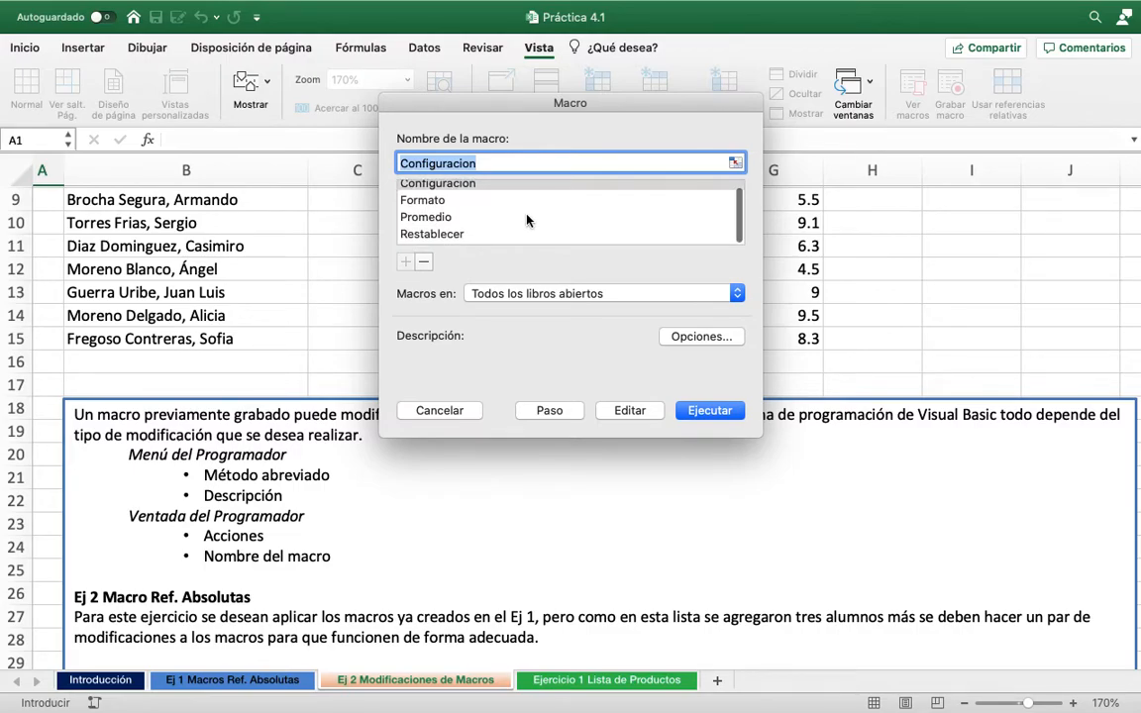
pyautogui.moveTo(530, 106); pyautogui.dragTo(813, 163)
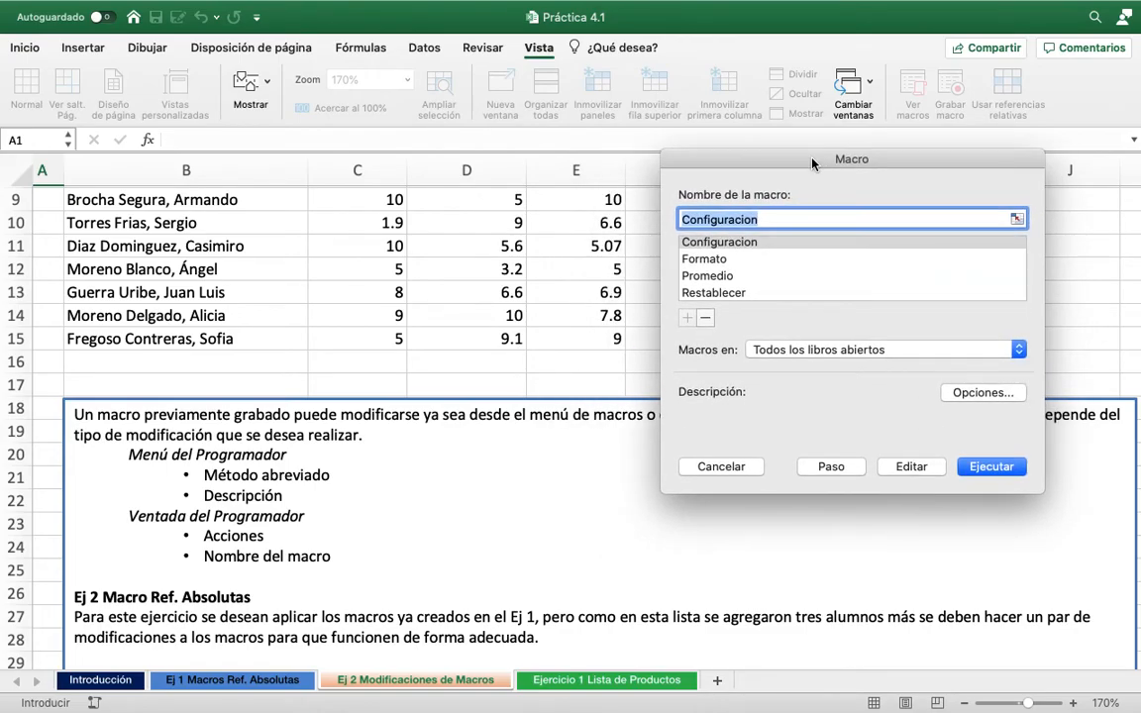
pyautogui.click(725, 467)
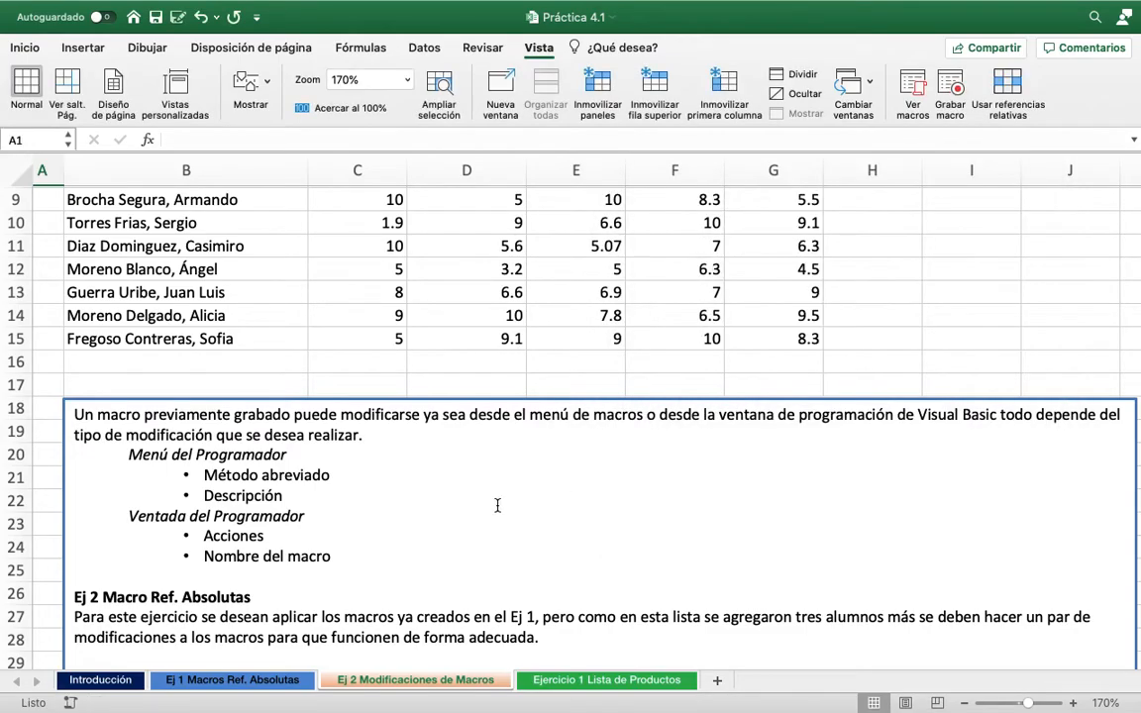
# Read the Ej 2 instructions for modifying Macro 1 and Macro 2, reducing the zoom to 142%
pyautogui.scroll(-5, 498, 505)
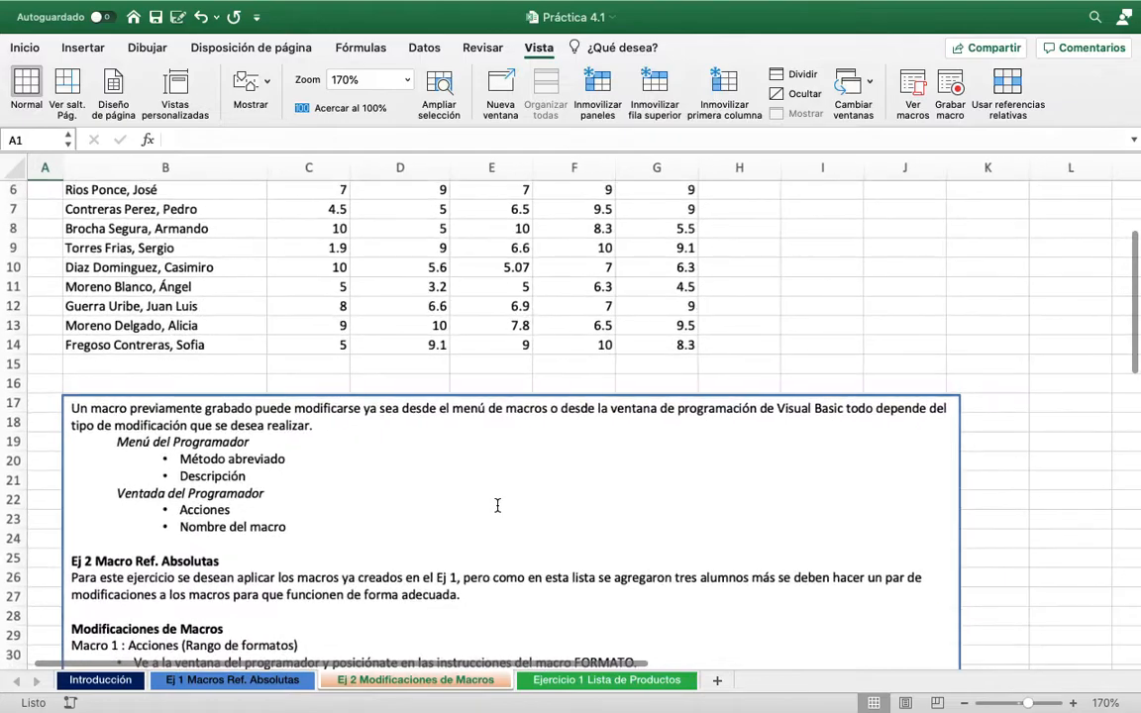
pyautogui.scroll(-3, 497, 506)
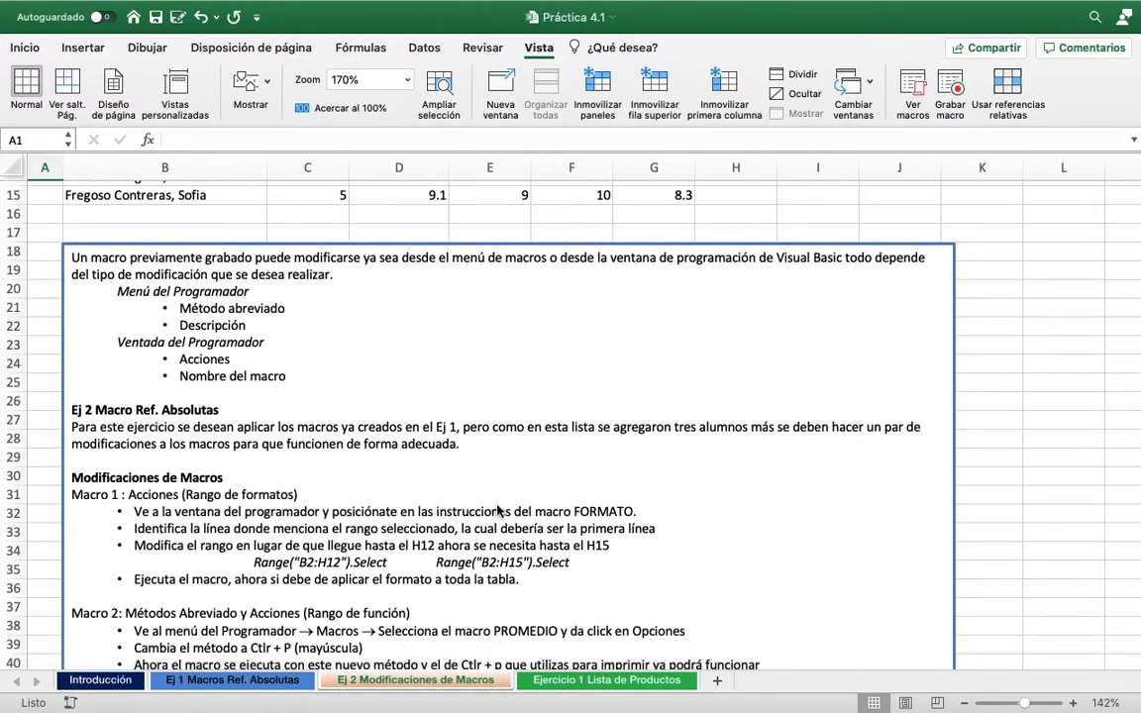
pyautogui.scroll(-2, 497, 511)
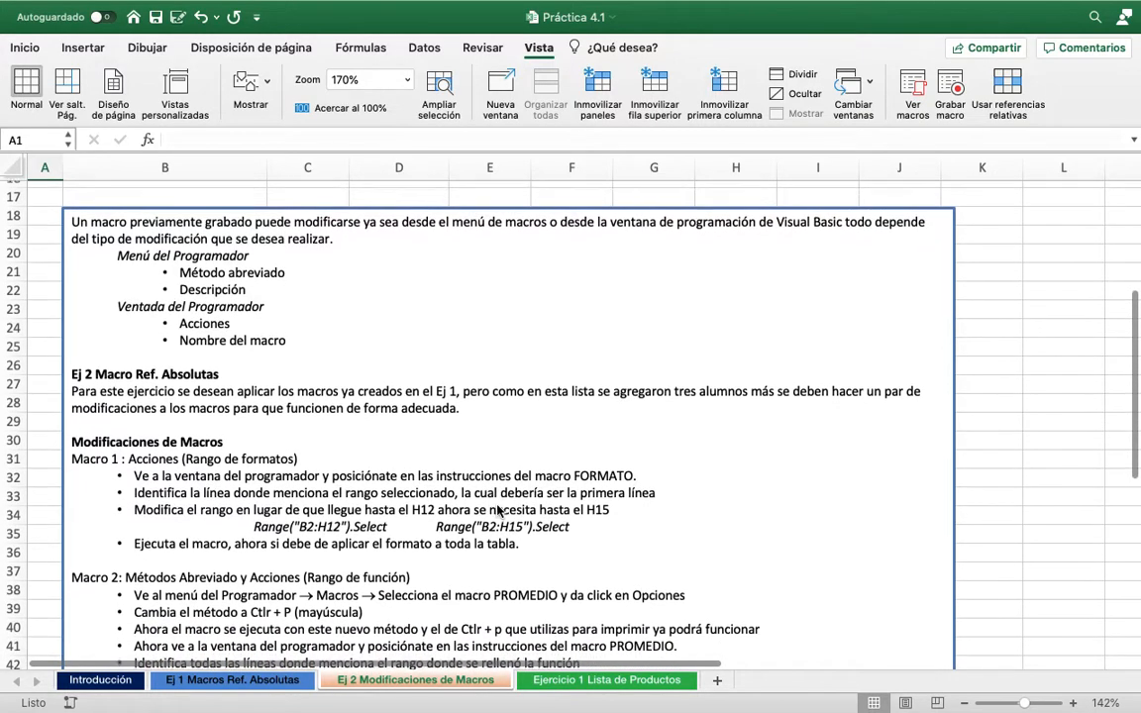
pyautogui.scroll(-3, 498, 511)
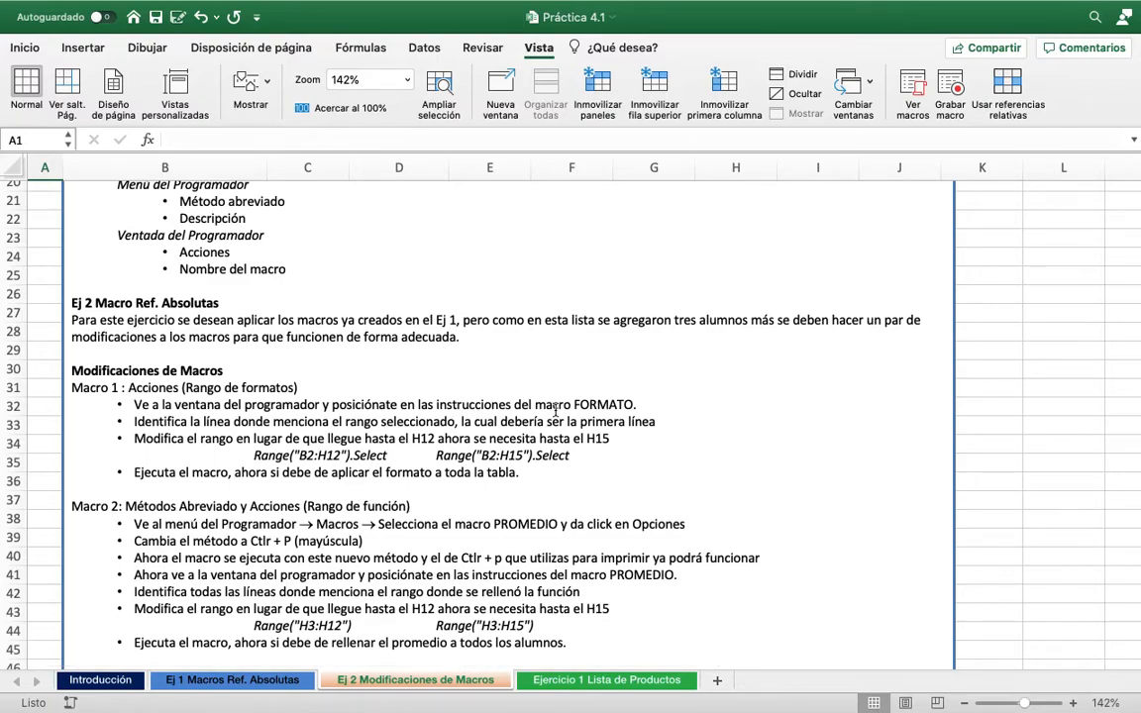
pyautogui.scroll(3, 785, 263)
# Check the Formato macro's shortcut and description options, view its code in the Visual Basic editor, and close the editor
pyautogui.click(911, 84)
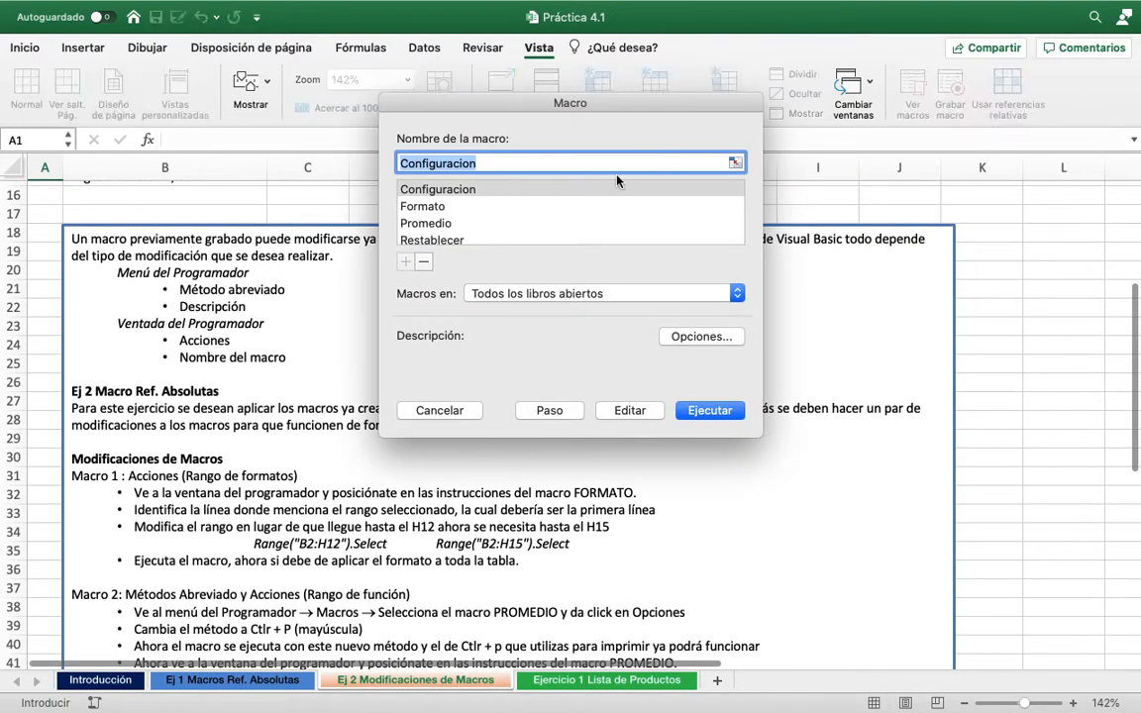
pyautogui.click(438, 207)
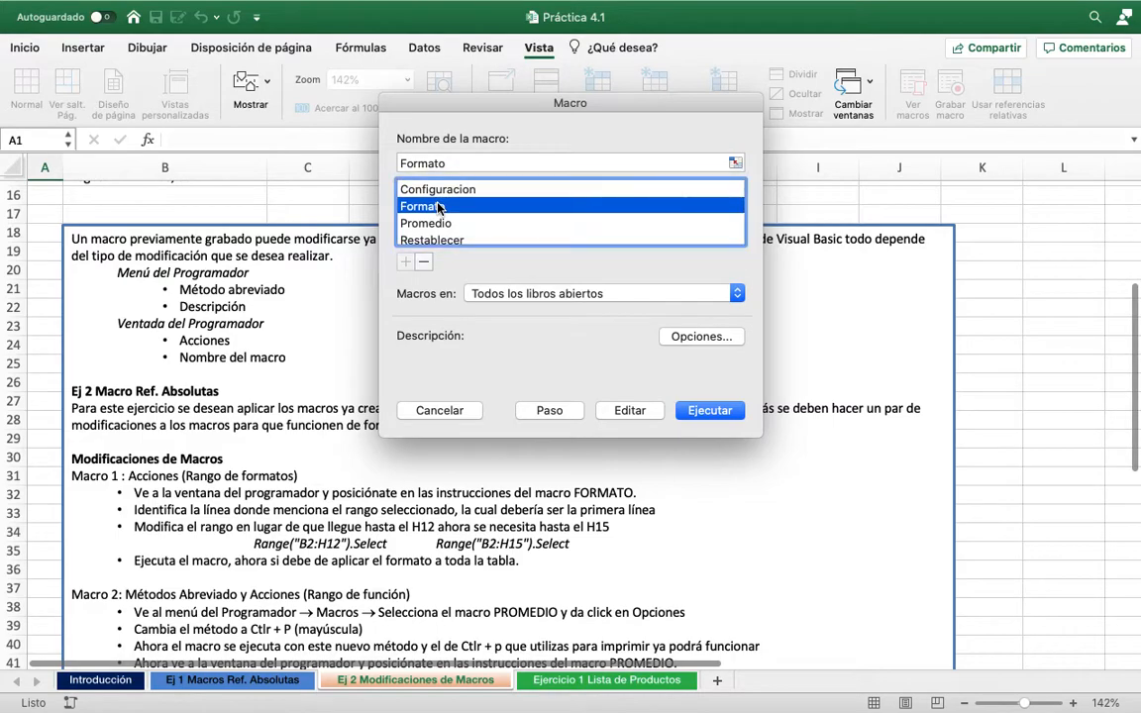
pyautogui.click(705, 339)
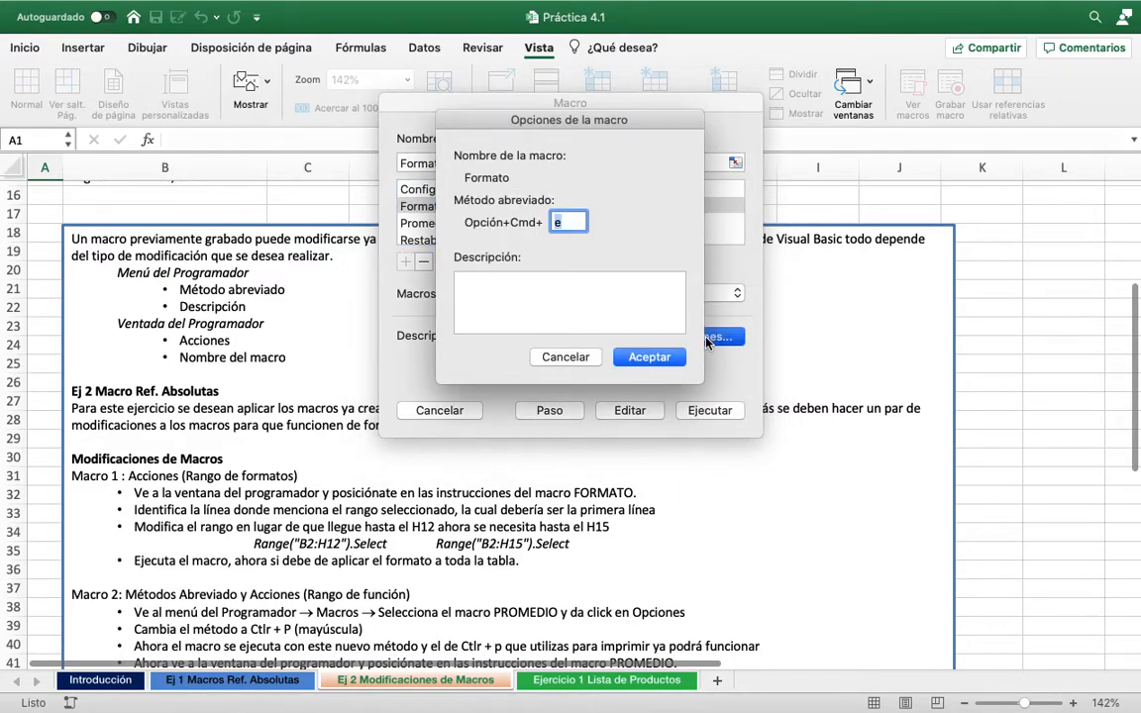
pyautogui.click(565, 357)
pyautogui.click(628, 412)
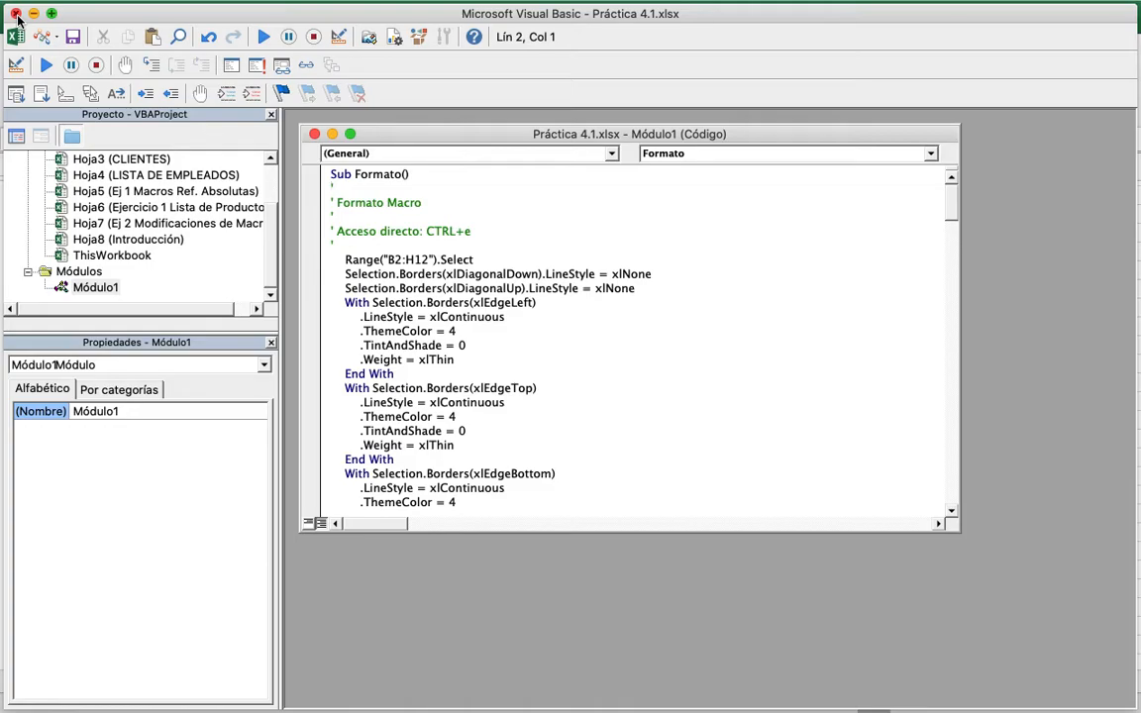
pyautogui.click(15, 13)
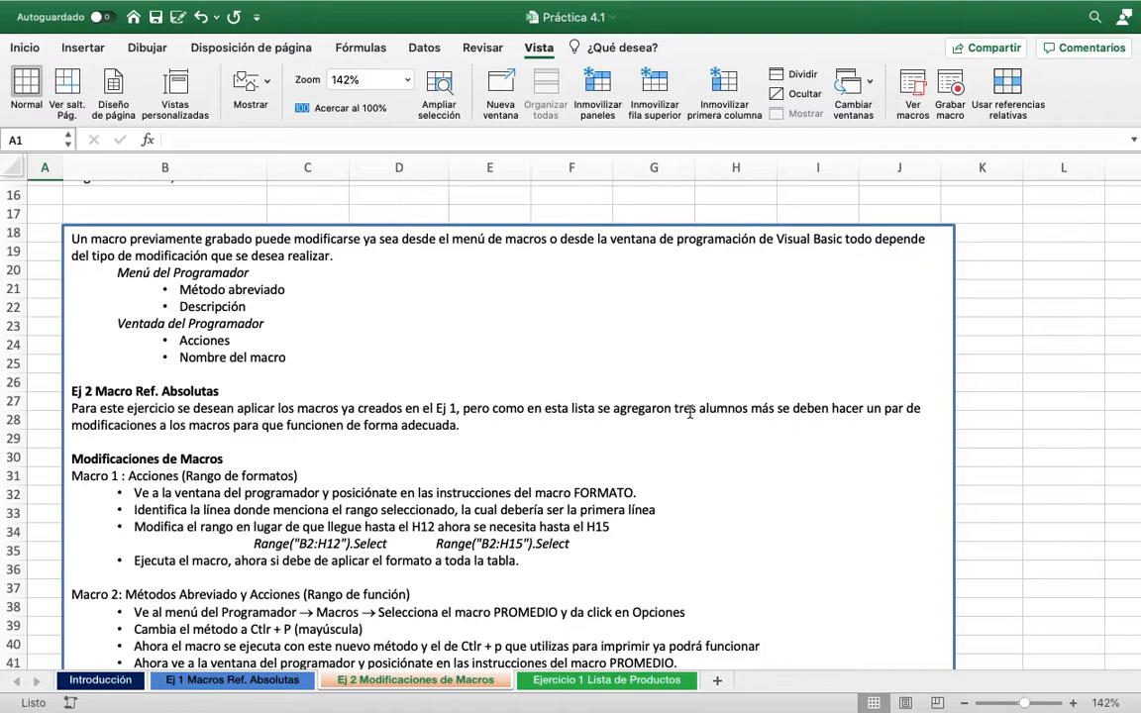
# Look over the longer student list, locate the Formato macro among the available macros, and close the macro list
pyautogui.scroll(5, 688, 414)
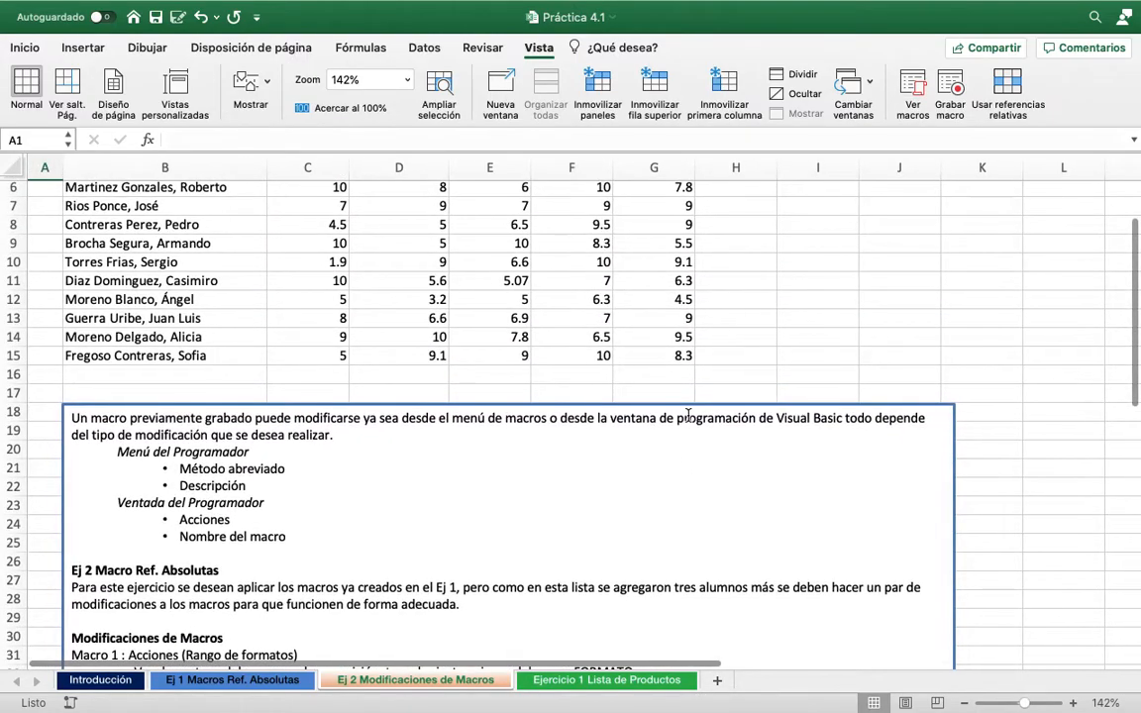
pyautogui.scroll(-1, 687, 417)
pyautogui.scroll(-3, 688, 416)
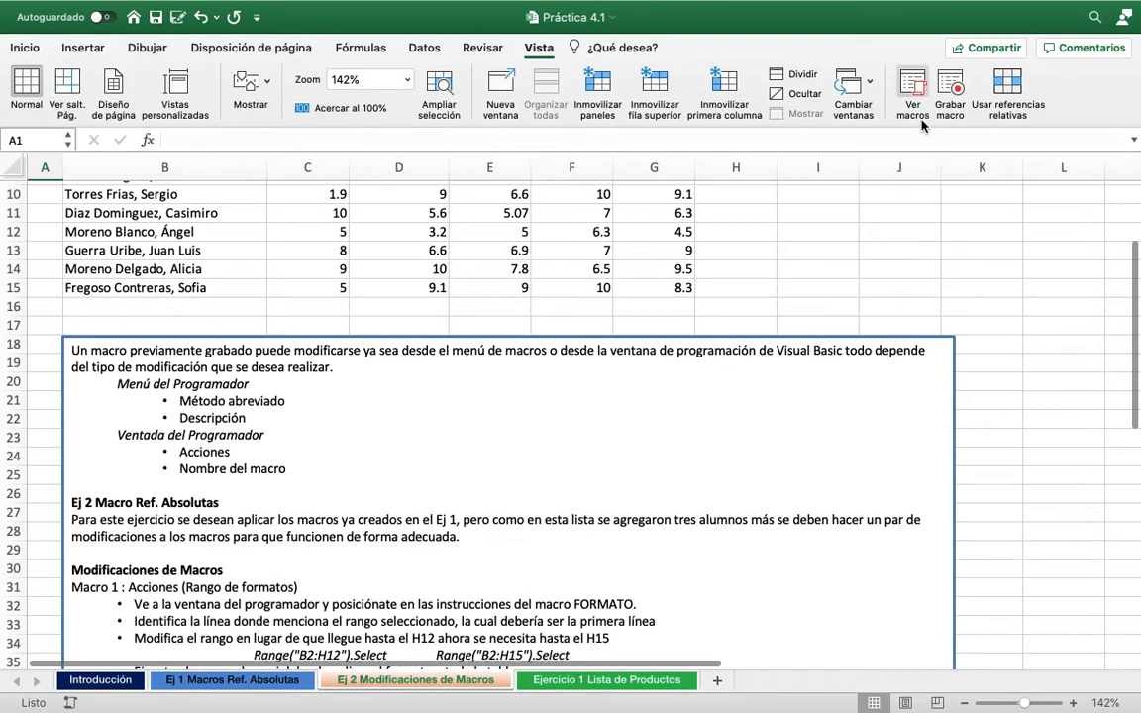
pyautogui.click(913, 91)
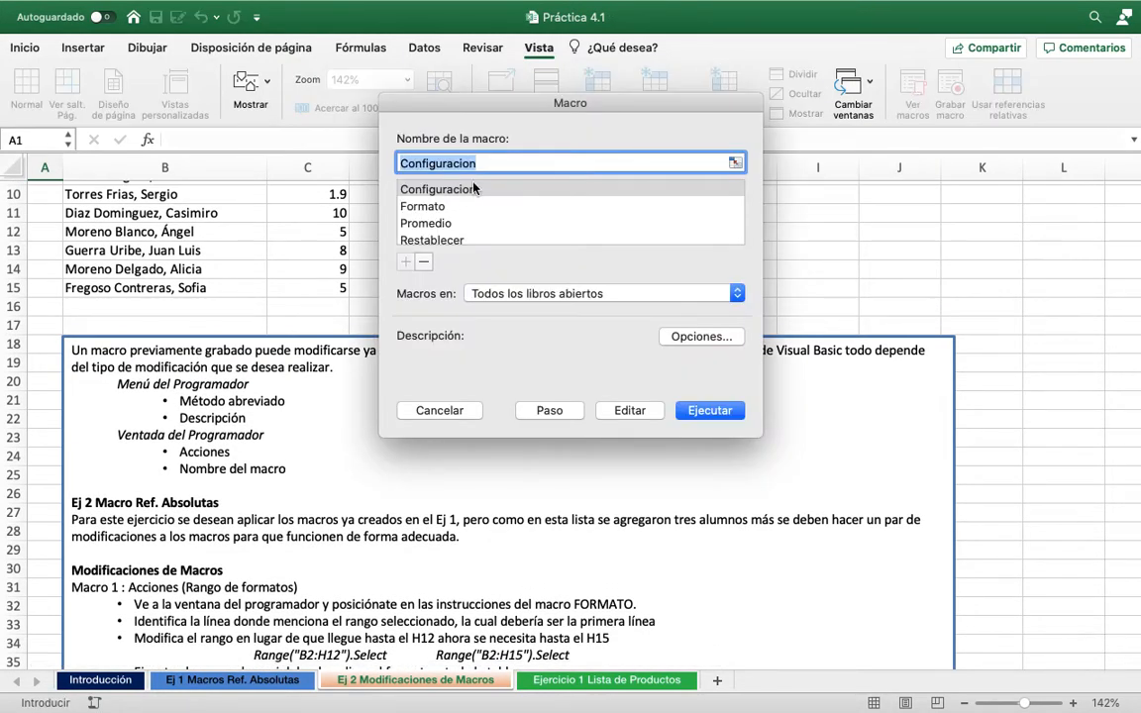
pyautogui.click(440, 206)
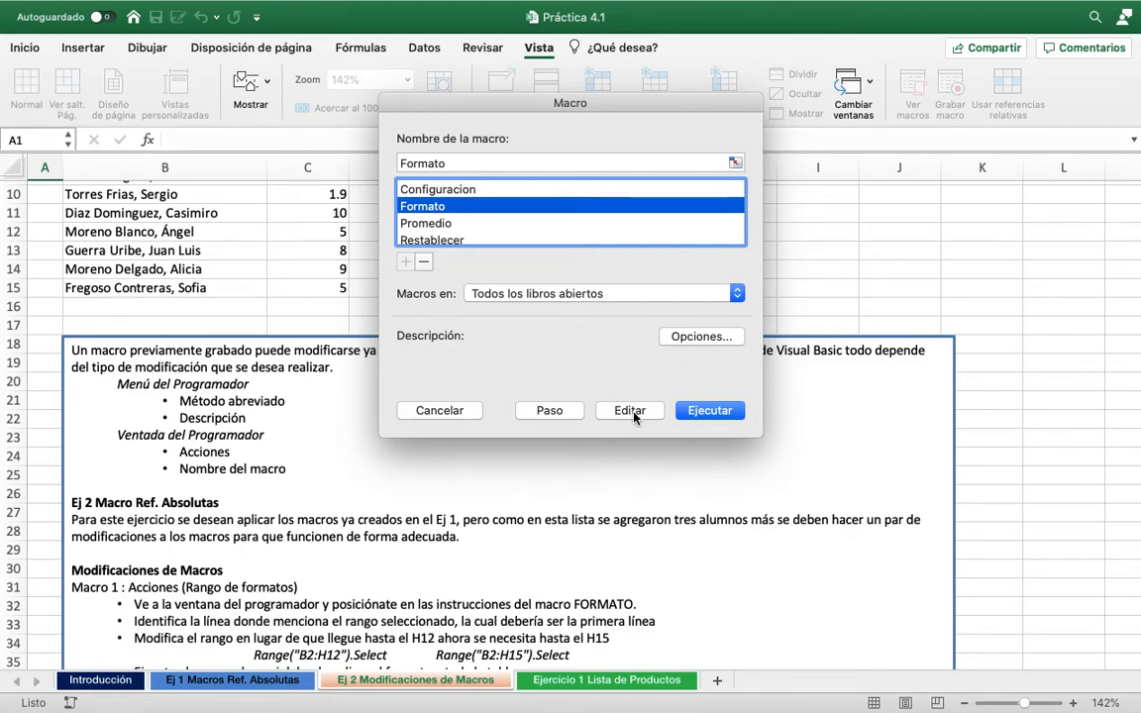
pyautogui.click(444, 411)
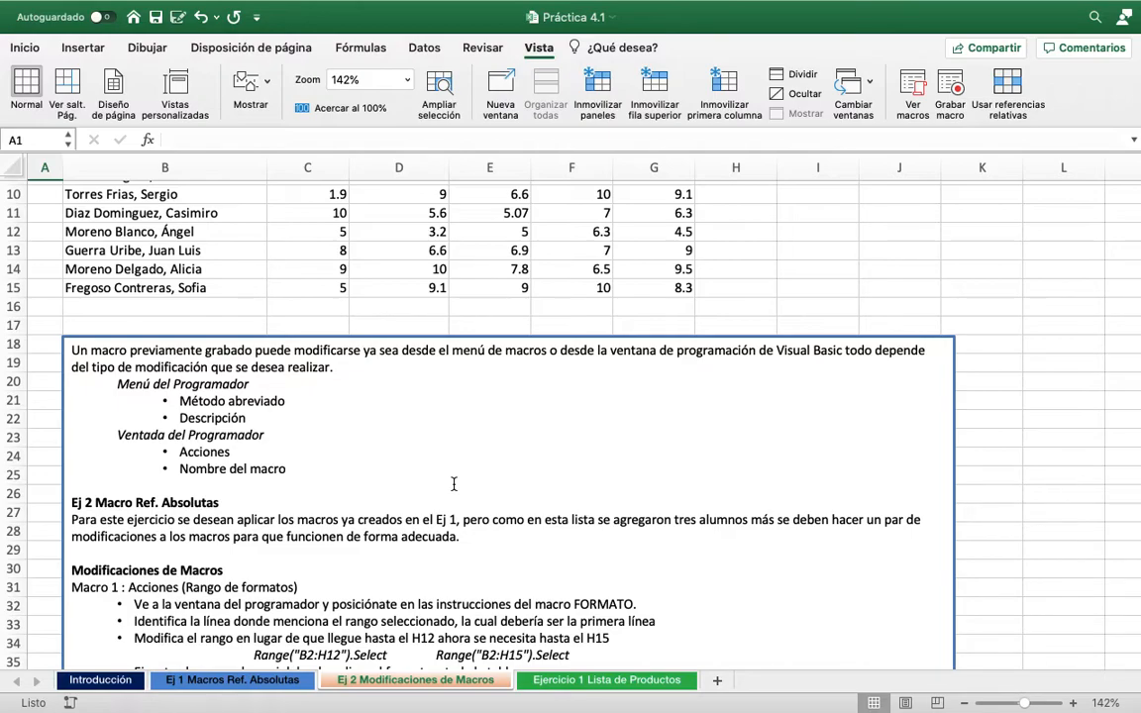
# Reread the Macro 1 range modification instructions at 179% zoom and compare them with the rows of the student table
pyautogui.scroll(-4, 453, 484)
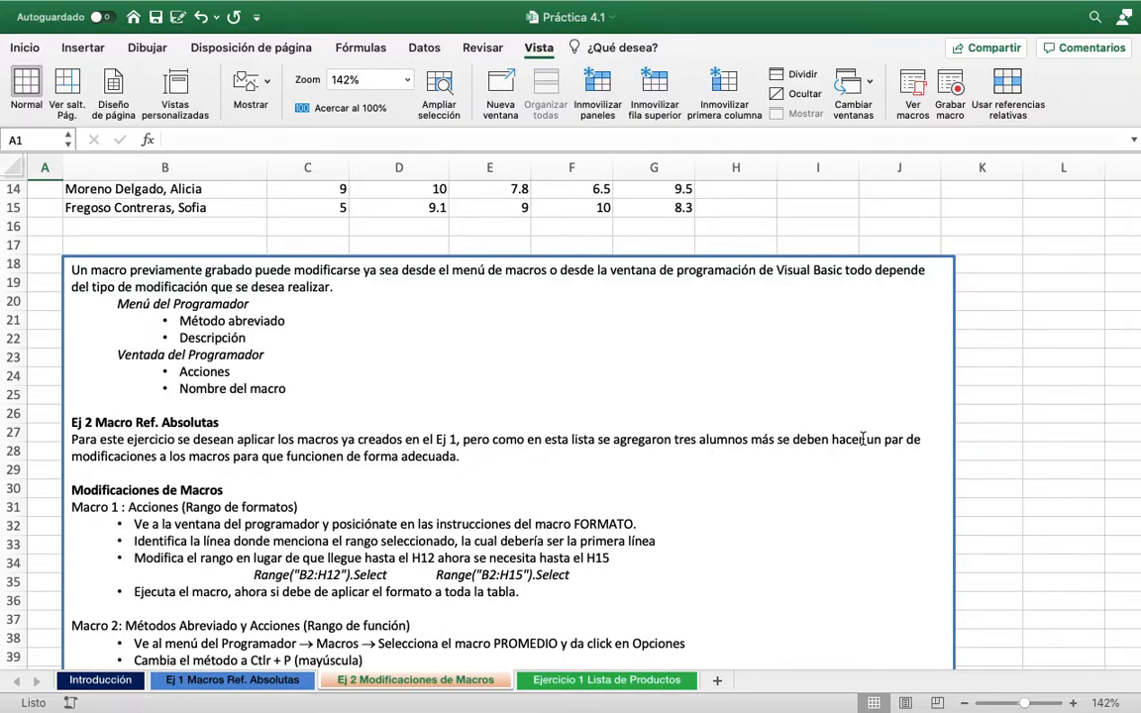
pyautogui.scroll(-3, 436, 449)
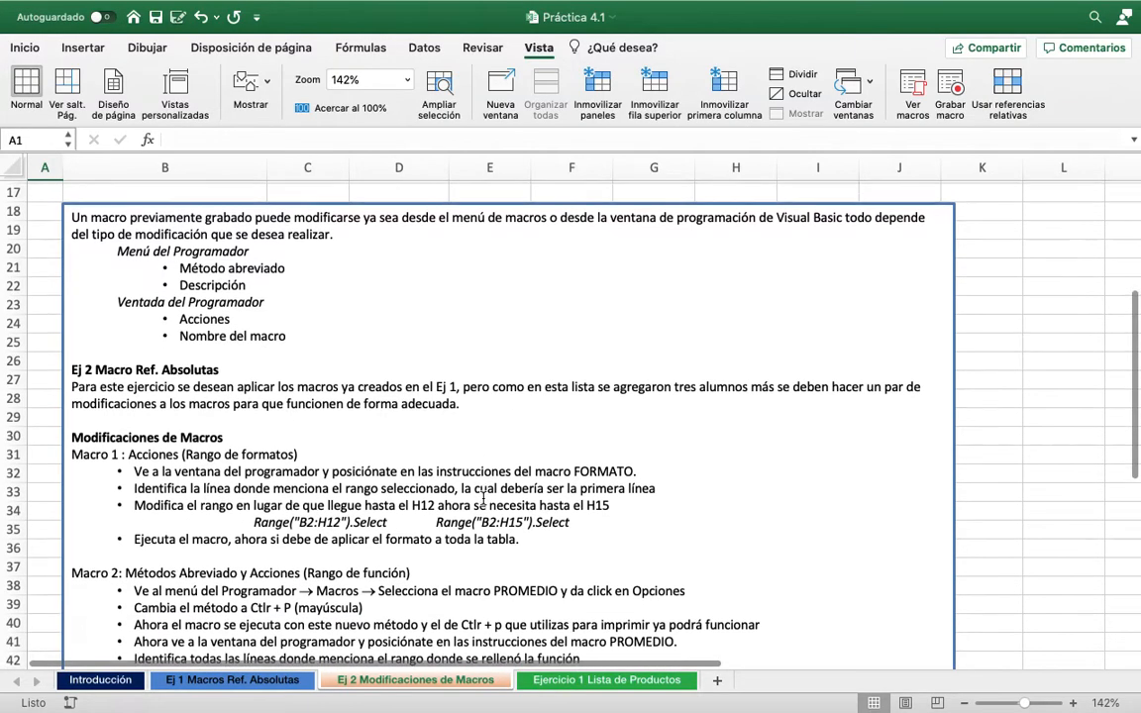
pyautogui.scroll(3, 325, 514)
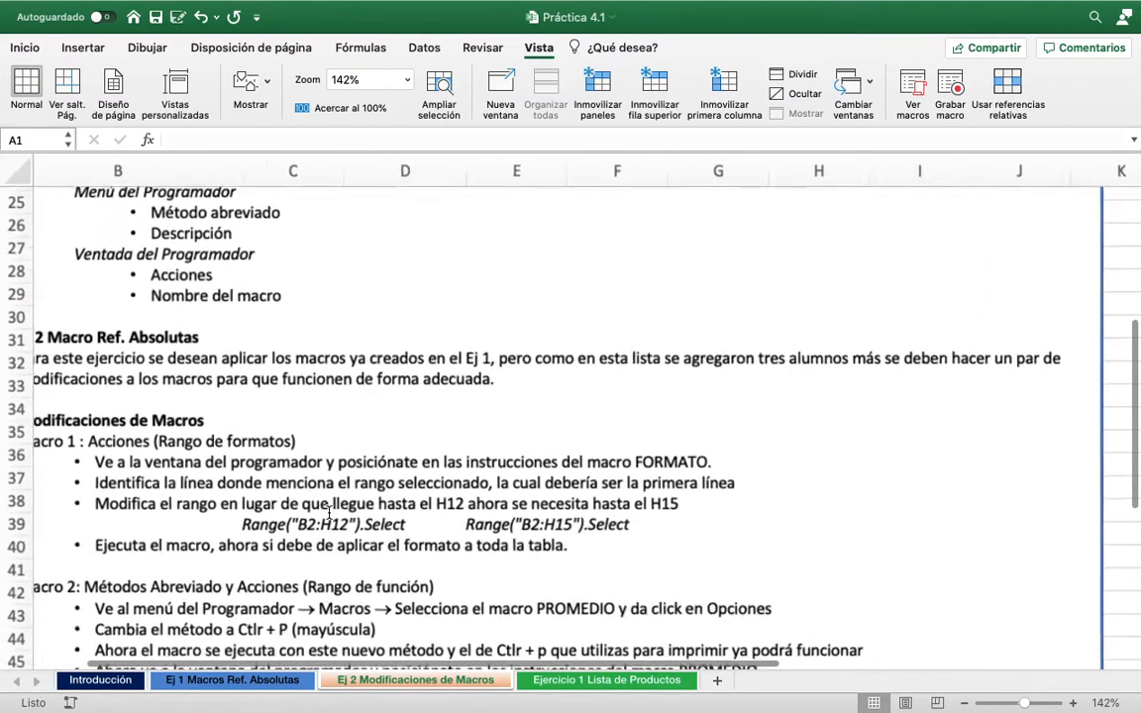
pyautogui.scroll(3, 326, 513)
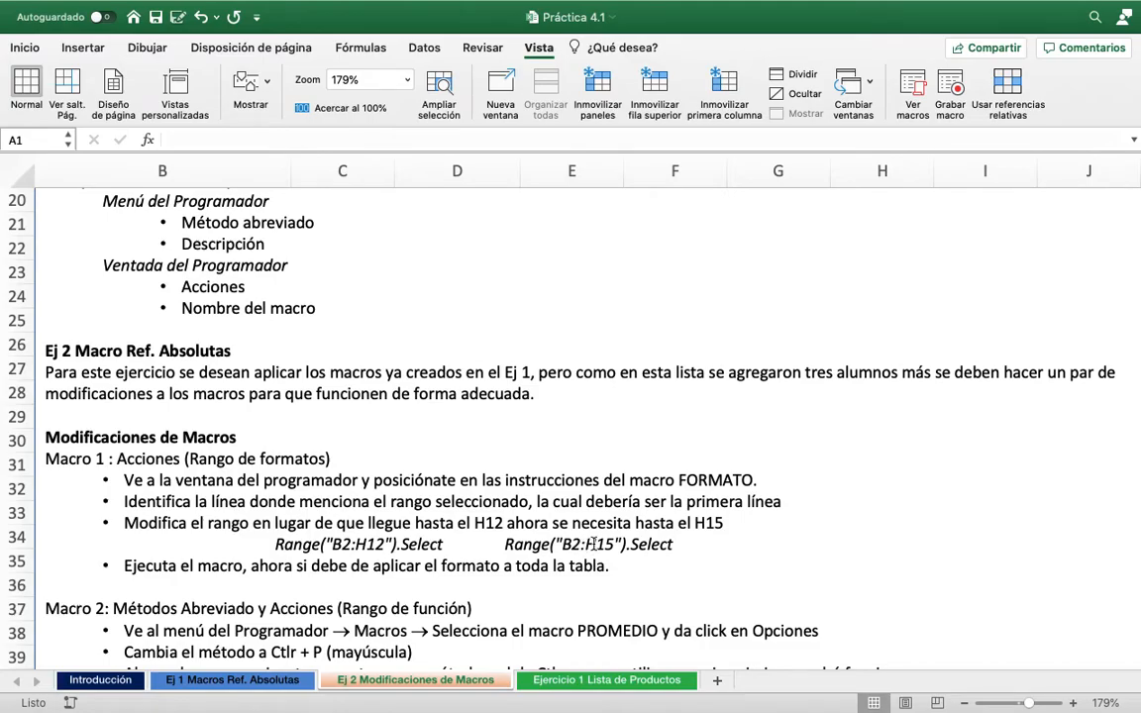
pyautogui.scroll(10, 591, 544)
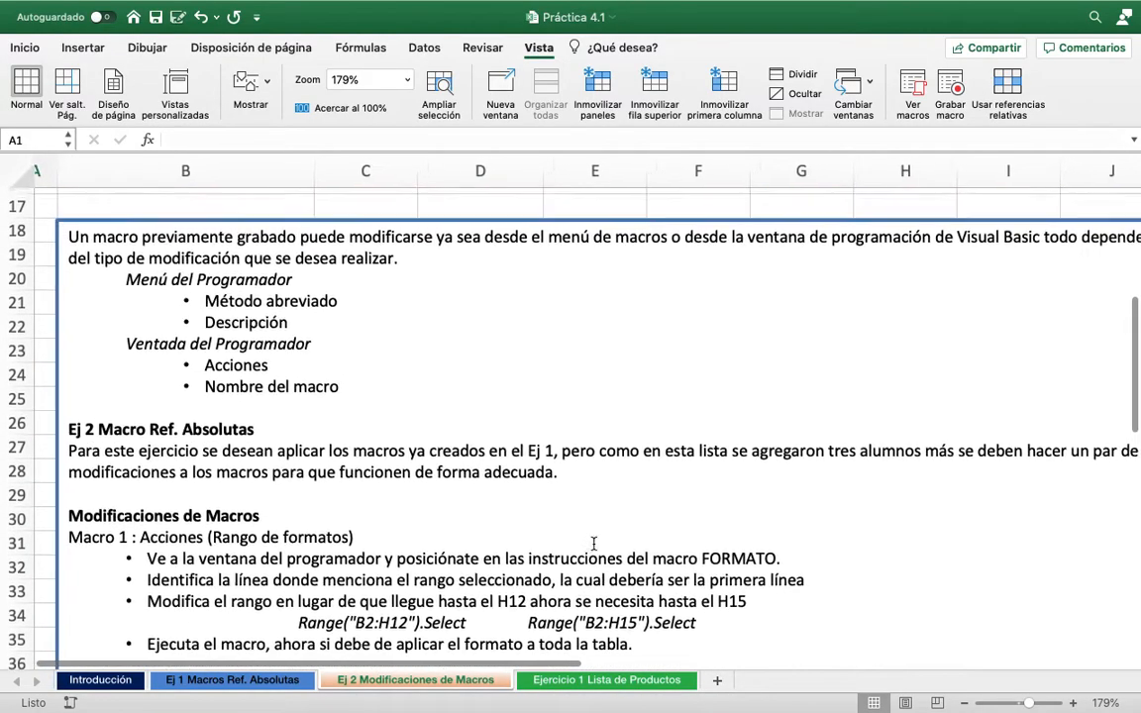
pyautogui.scroll(5, 594, 544)
pyautogui.hscroll(-2, 593, 544)
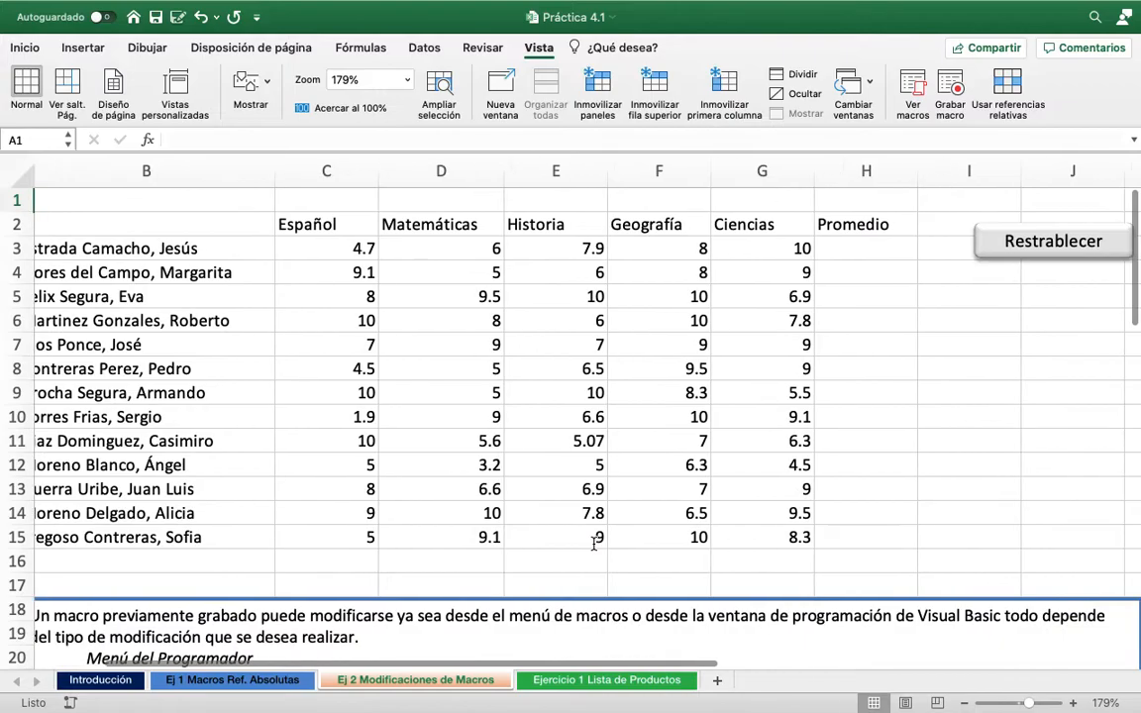
pyautogui.scroll(2, 594, 544)
pyautogui.hscroll(1, 594, 544)
pyautogui.scroll(-3, 599, 535)
# Open the Formato macro's code for editing, maximize the code window, and change its first selected range to B2:H15
pyautogui.click(913, 87)
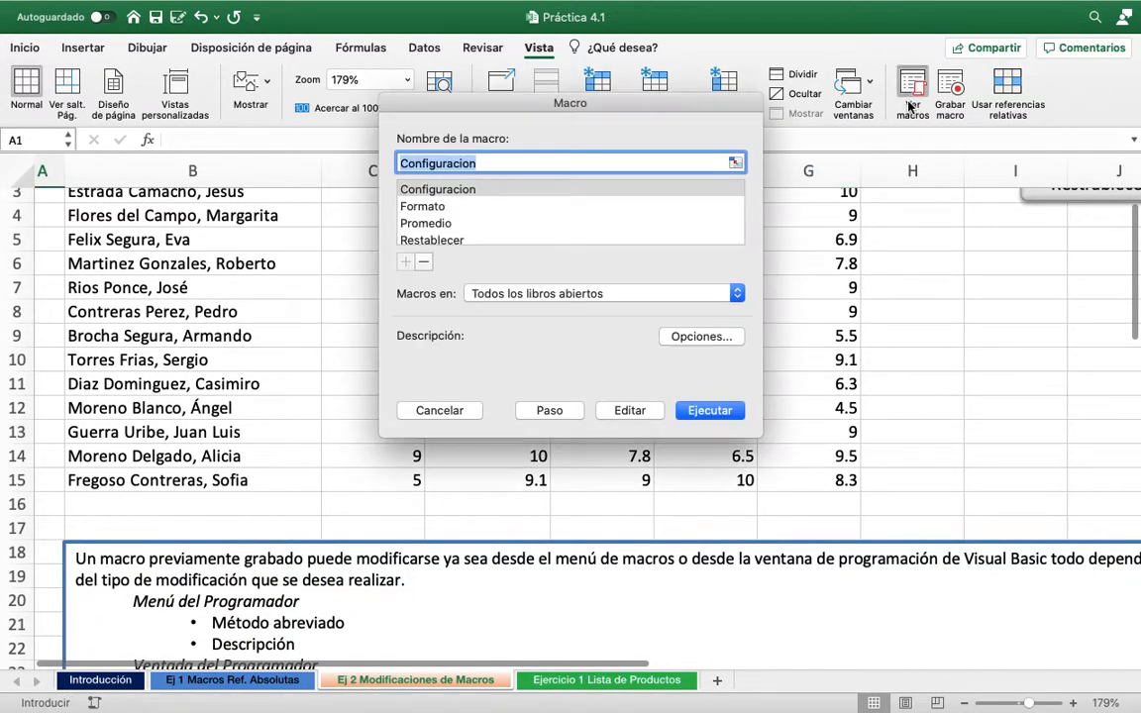
pyautogui.click(428, 207)
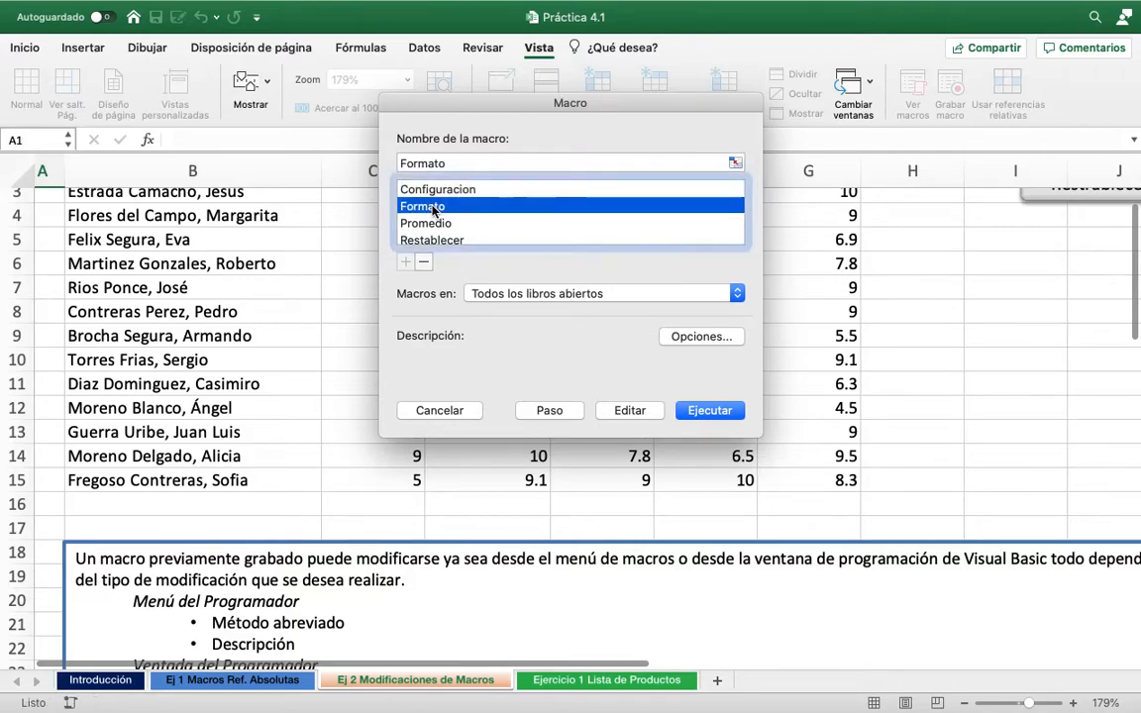
pyautogui.click(630, 410)
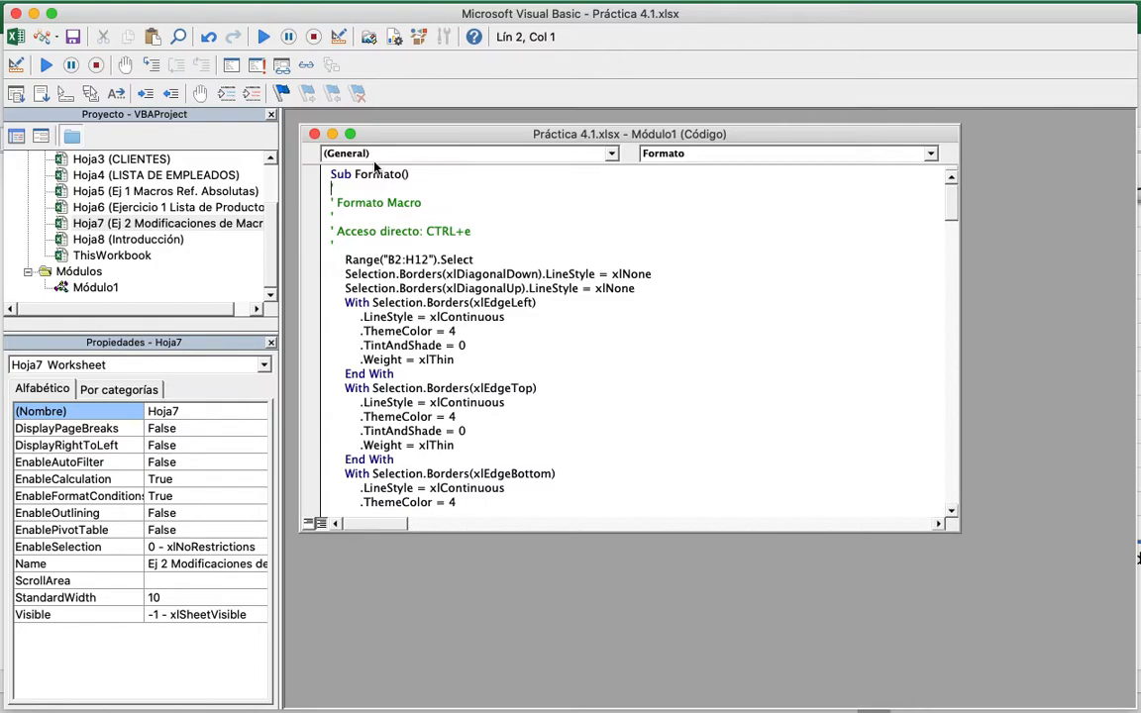
pyautogui.click(350, 134)
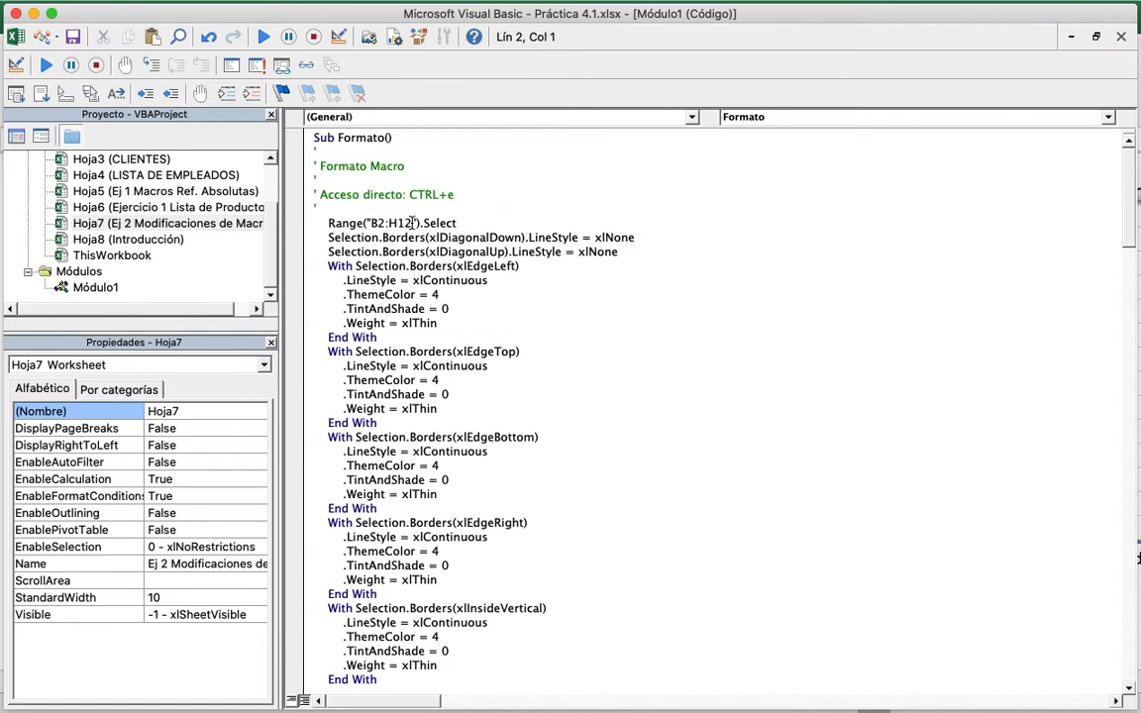
pyautogui.click(412, 223)
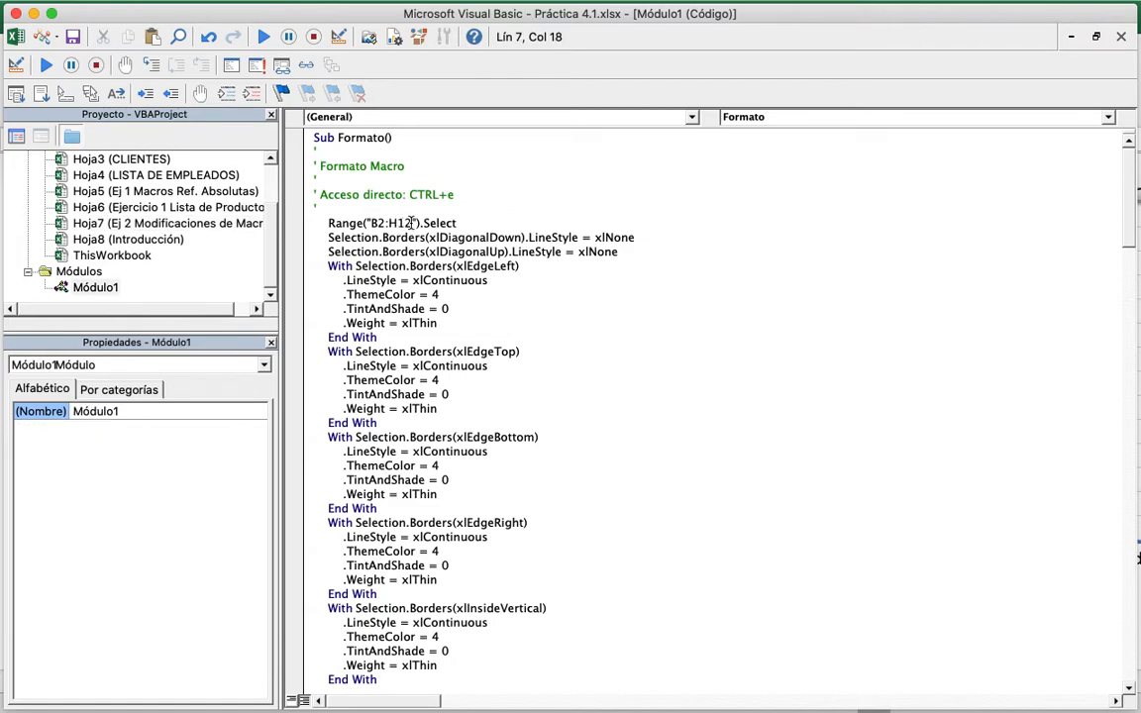
pyautogui.press('BackSpace')
pyautogui.write('5')
# Change the range that receives the 0.00 number format near the end of the Formato macro to C3:H15
pyautogui.scroll(-1, 452, 402)
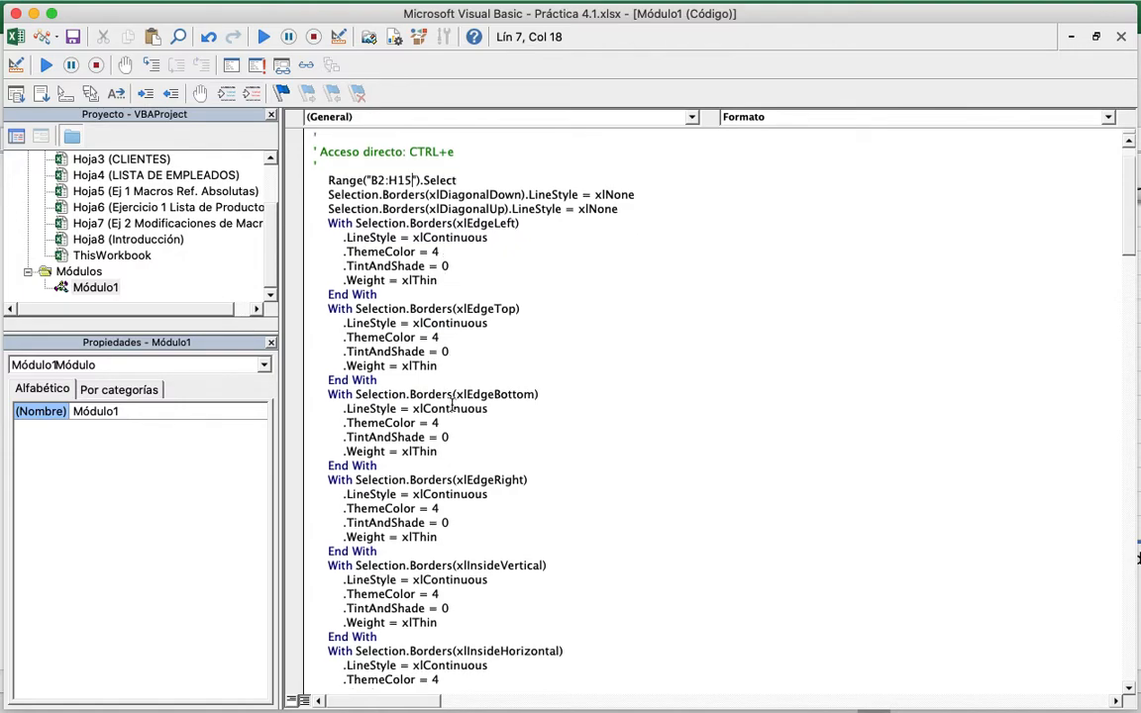
pyautogui.scroll(-1, 452, 402)
pyautogui.scroll(-3, 452, 402)
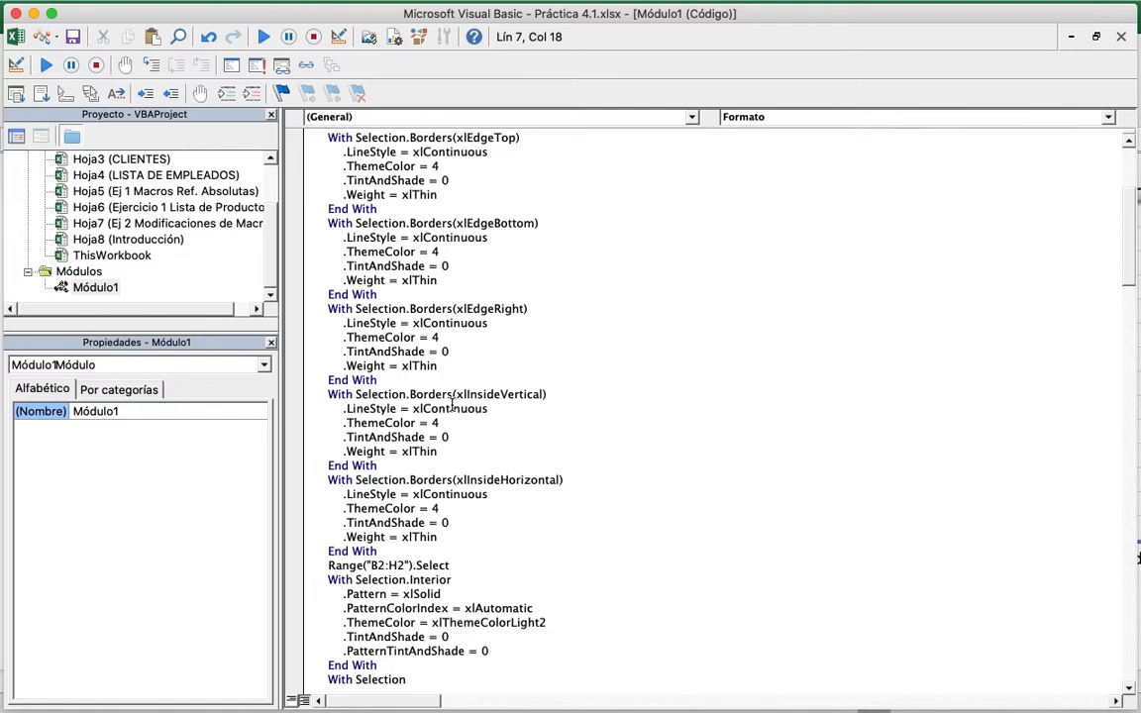
pyautogui.scroll(-1, 452, 402)
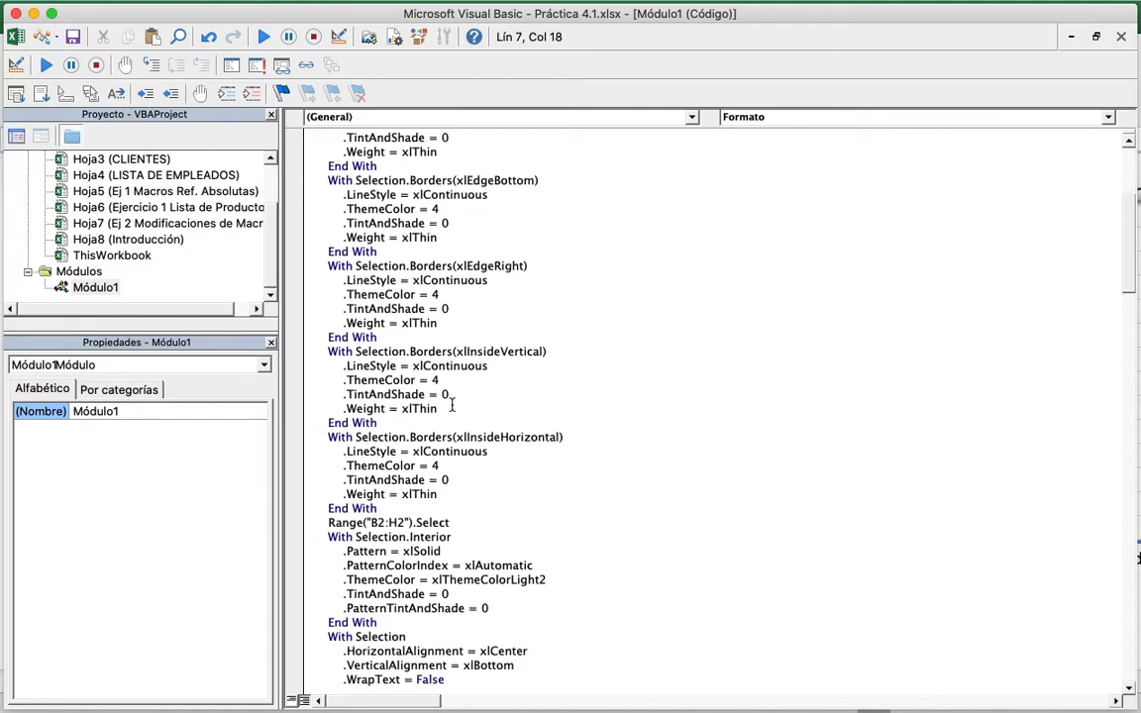
pyautogui.scroll(-1, 366, 462)
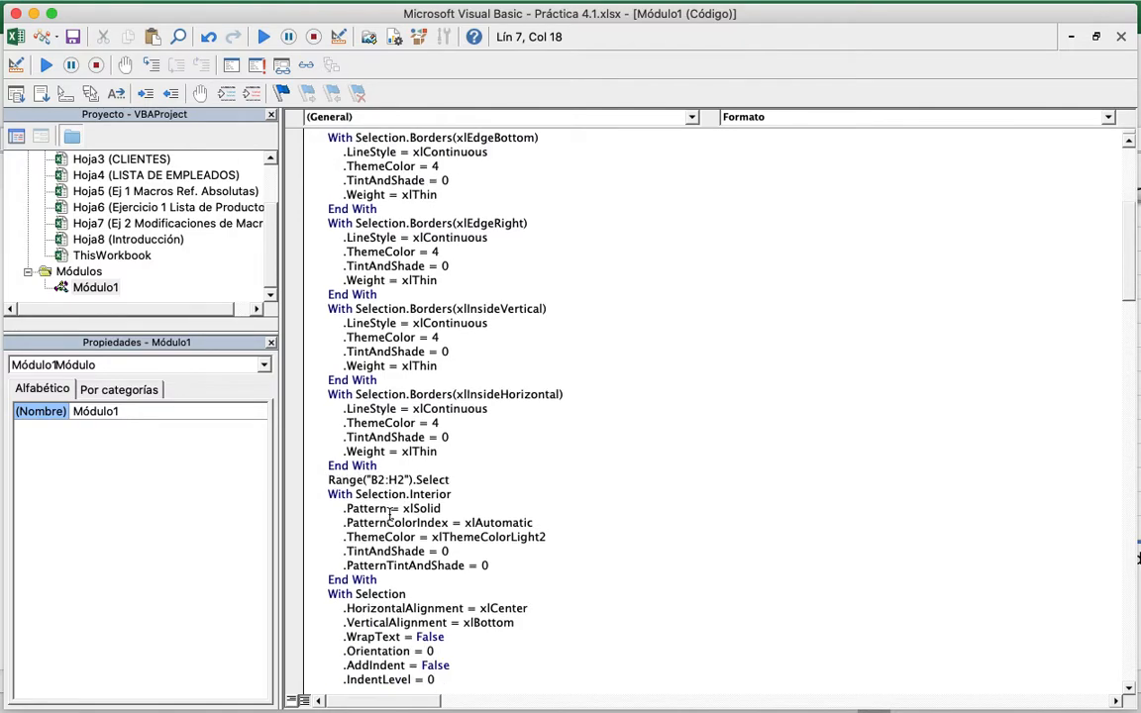
pyautogui.scroll(-5, 390, 514)
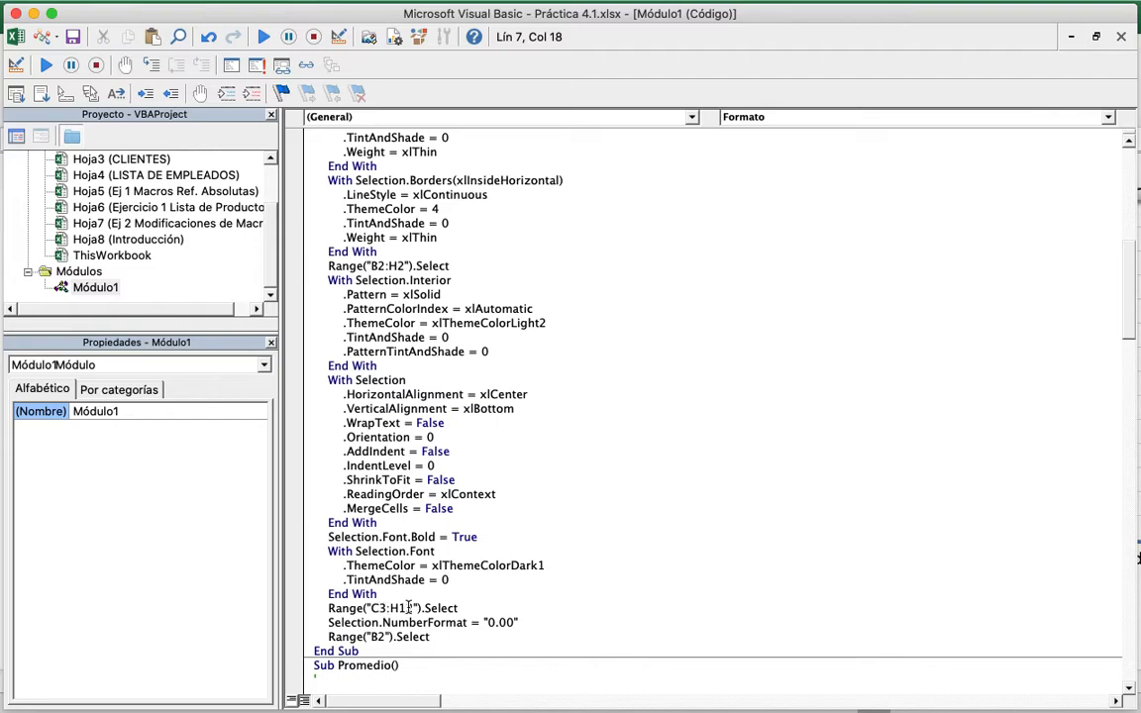
pyautogui.click(413, 607)
pyautogui.press('BackSpace')
pyautogui.write('5')
# In the Promedio macro, change the range selected after the AutoFill line to H3:H15
pyautogui.scroll(-3, 474, 566)
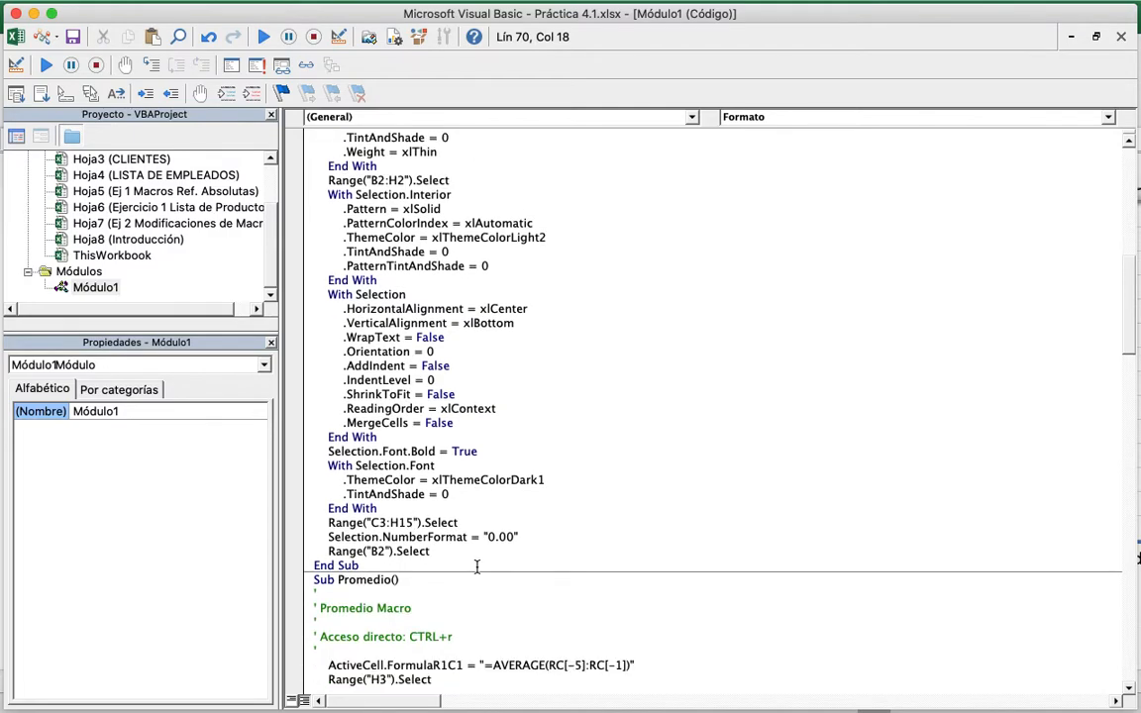
pyautogui.scroll(-1, 477, 567)
pyautogui.scroll(-1, 477, 566)
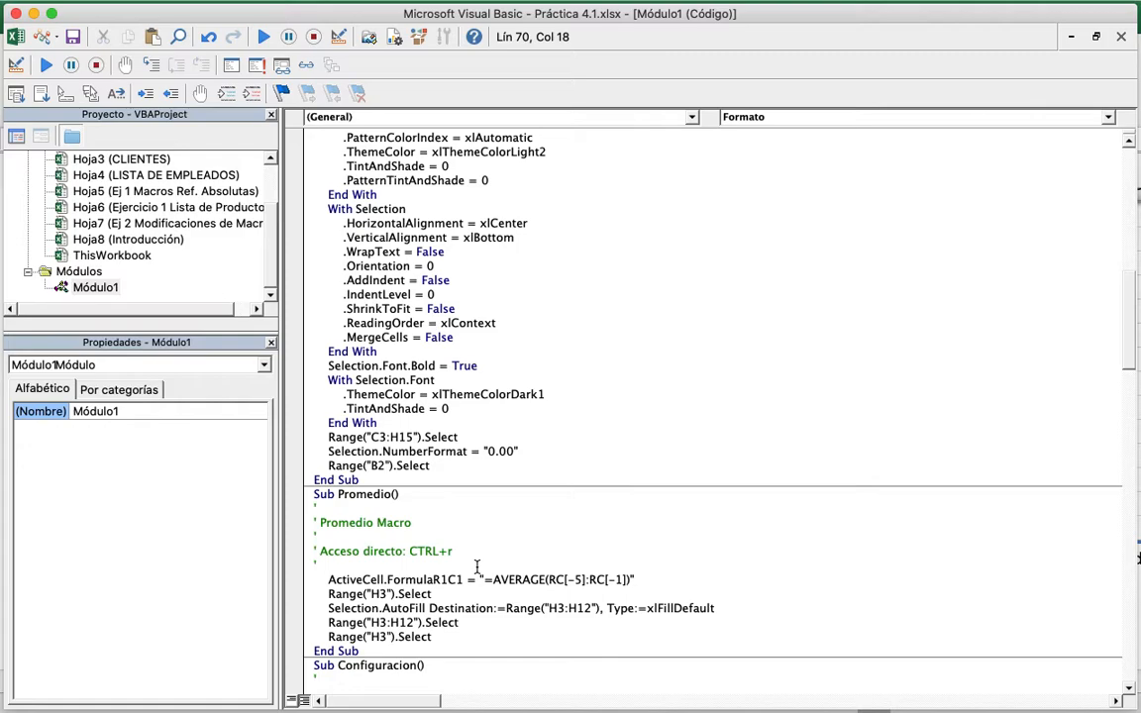
pyautogui.scroll(-1, 477, 567)
pyautogui.click(410, 579)
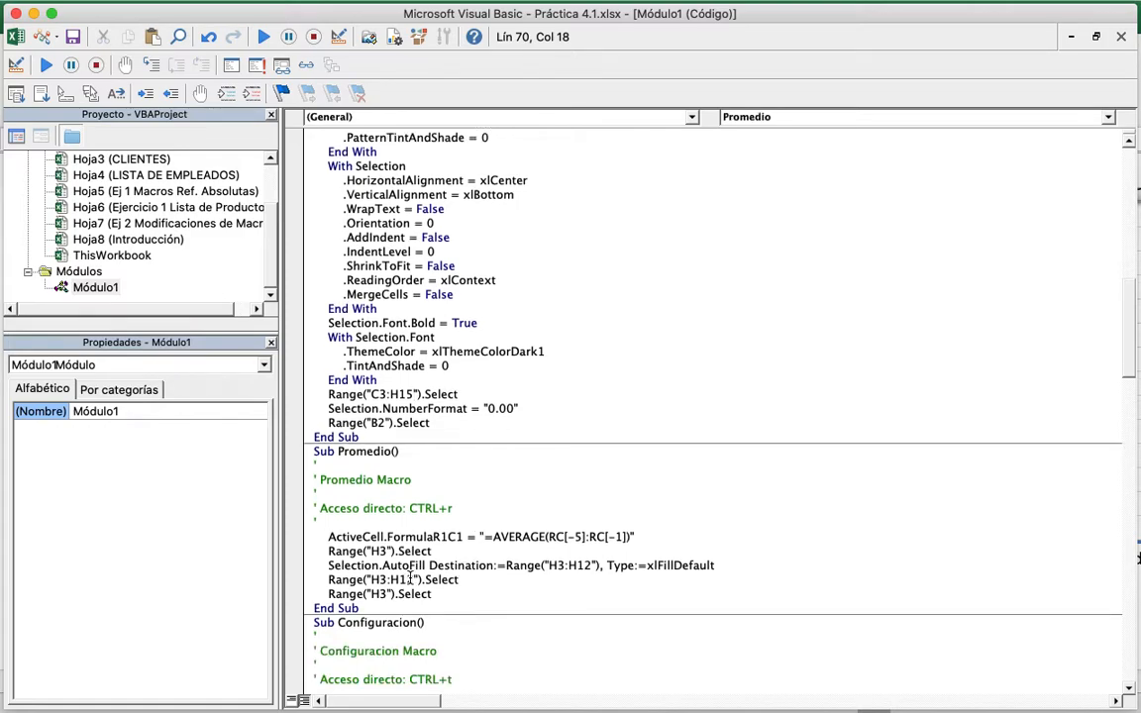
pyautogui.press('Right')
pyautogui.press('BackSpace')
pyautogui.write('5')
# In the Restablecer macro, extend the range cleared of formats to B2:H15 and the range cleared of contents to H3:H15
pyautogui.scroll(-1, 474, 544)
pyautogui.scroll(-1, 474, 544)
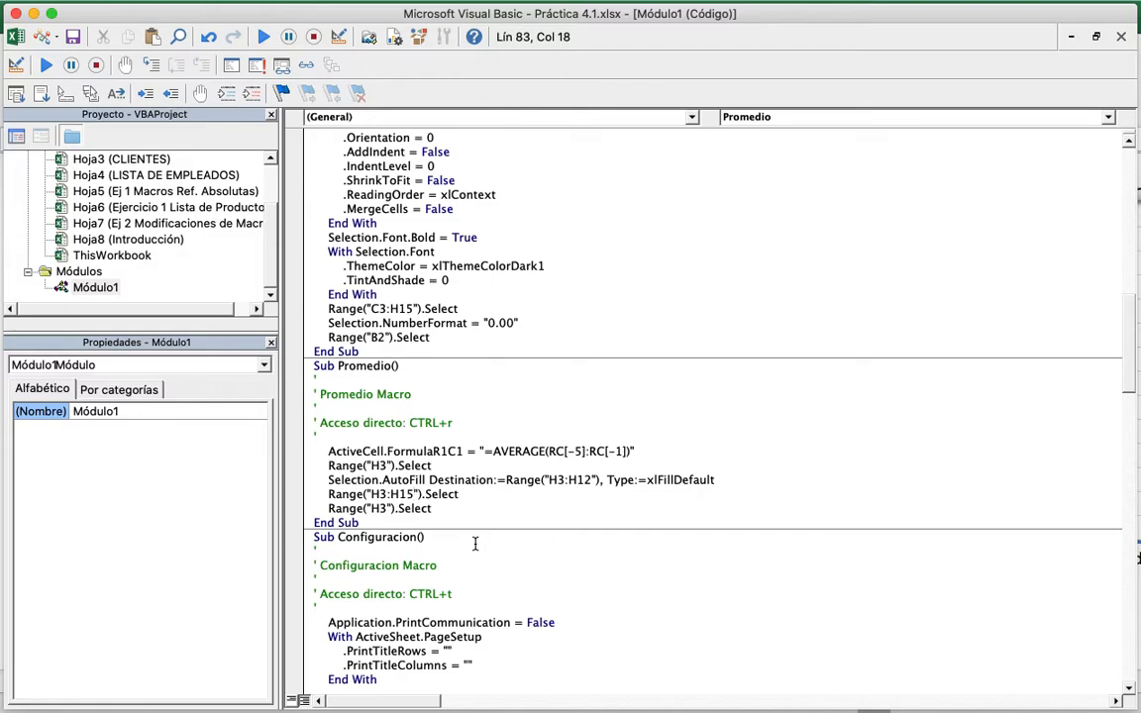
pyautogui.scroll(-4, 475, 544)
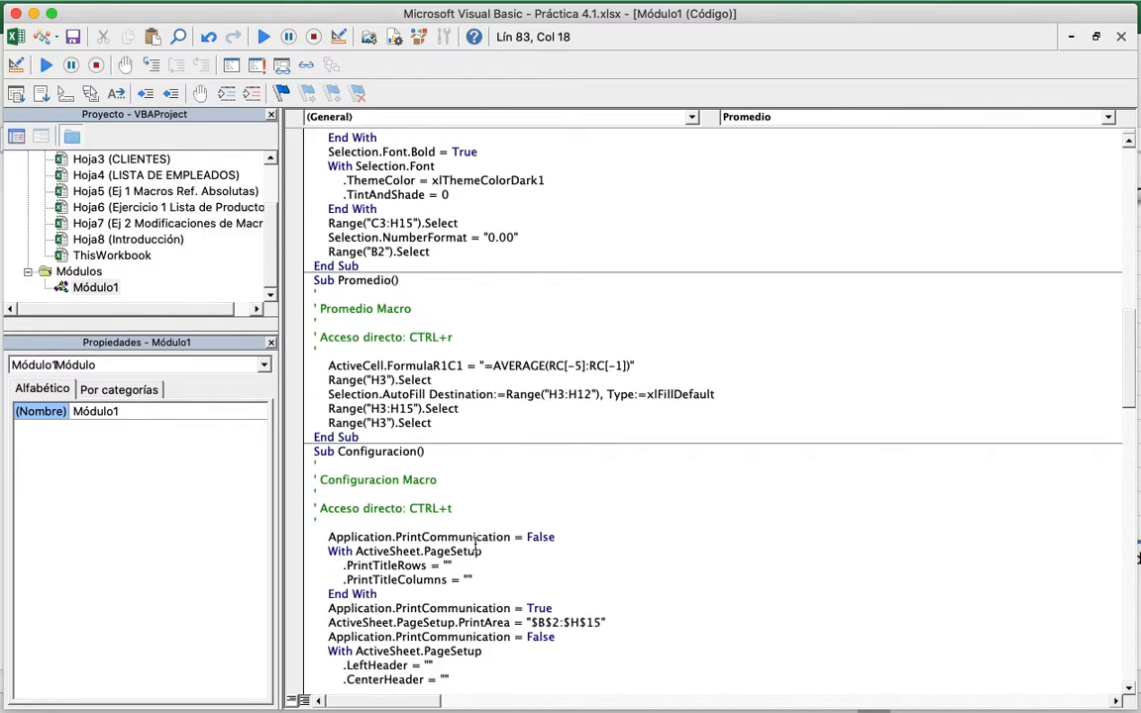
pyautogui.scroll(-20, 475, 544)
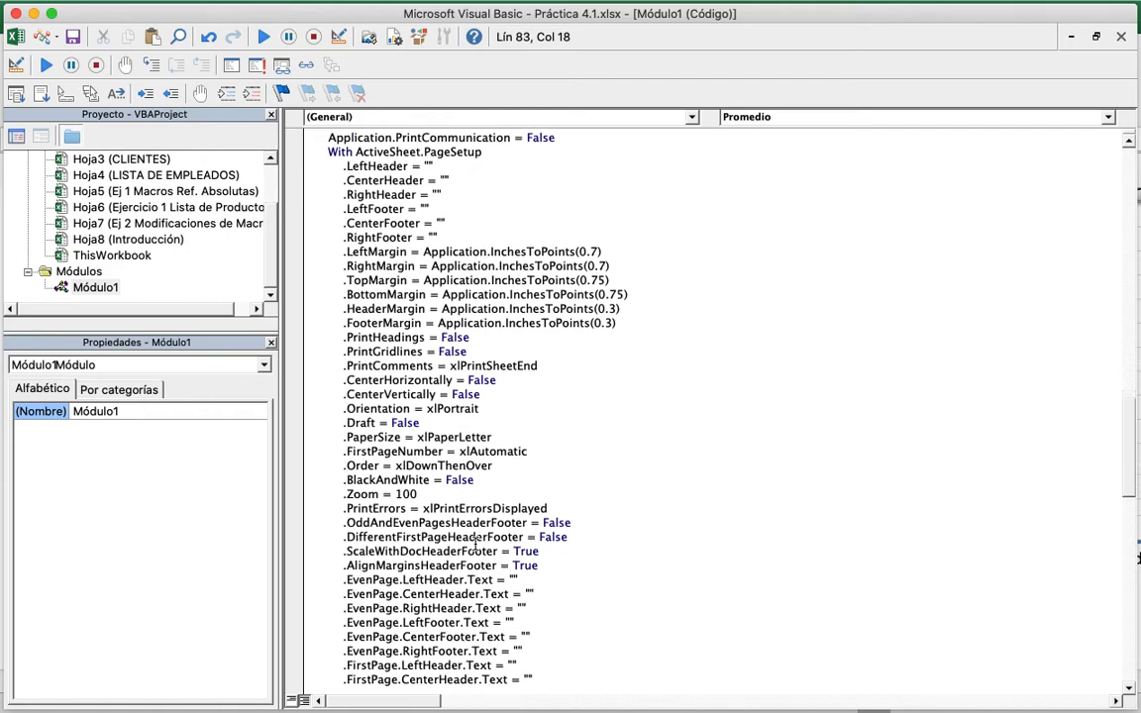
pyautogui.scroll(-14, 474, 544)
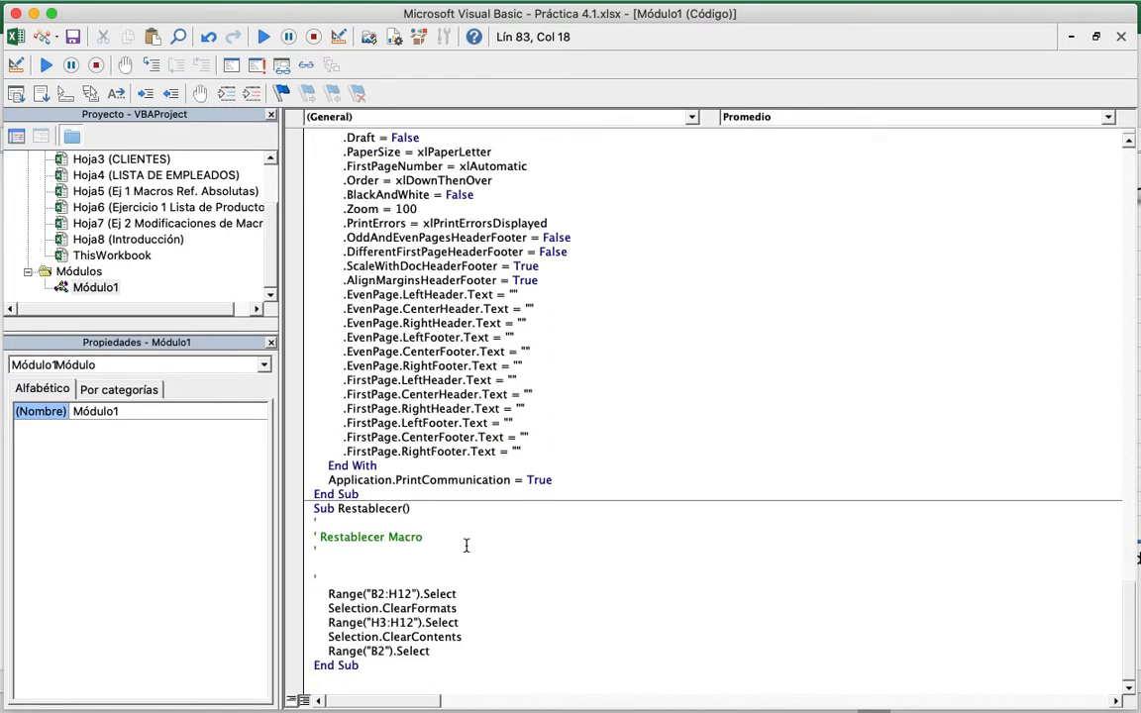
pyautogui.click(426, 622)
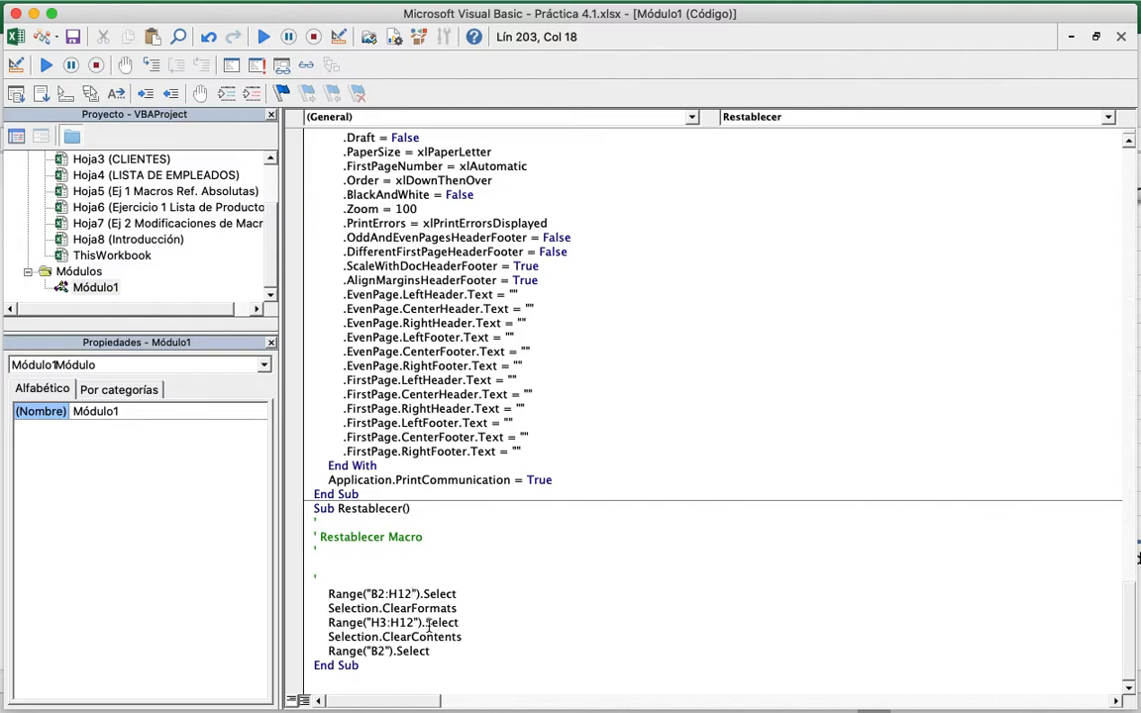
pyautogui.press('BackSpace')
pyautogui.write('5')
pyautogui.press('Down')
pyautogui.press('Down')
pyautogui.press('BackSpace')
pyautogui.write('5')
pyautogui.scroll(2, 611, 567)
pyautogui.click(441, 252)
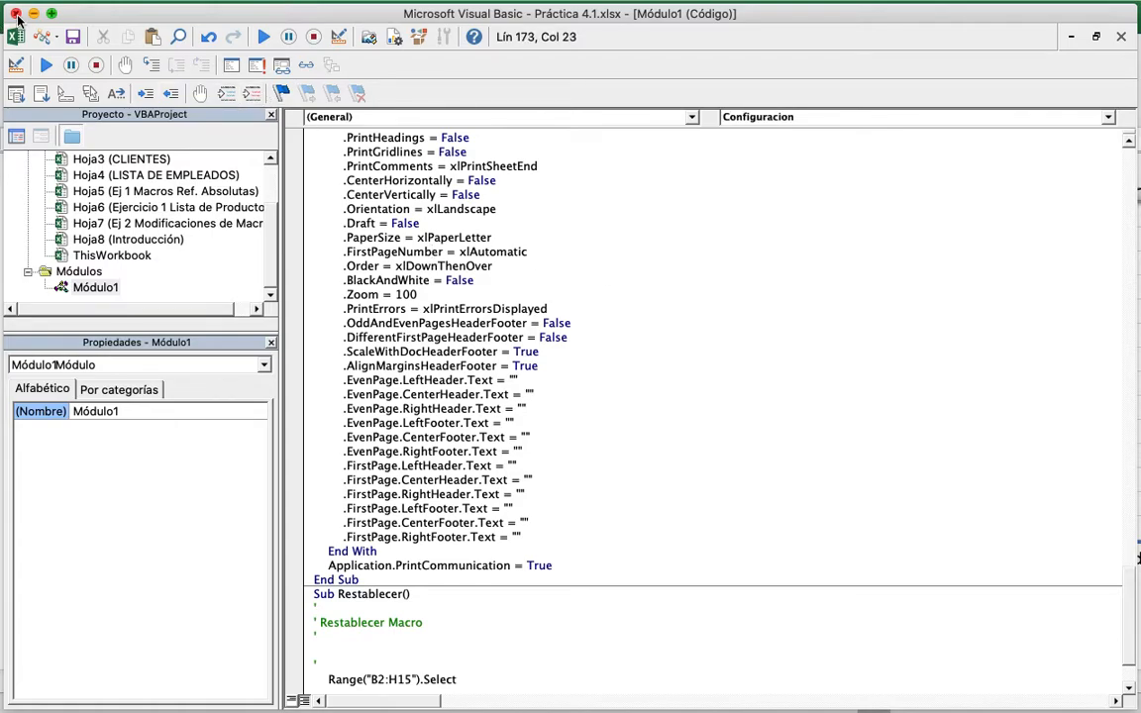
pyautogui.click(72, 37)
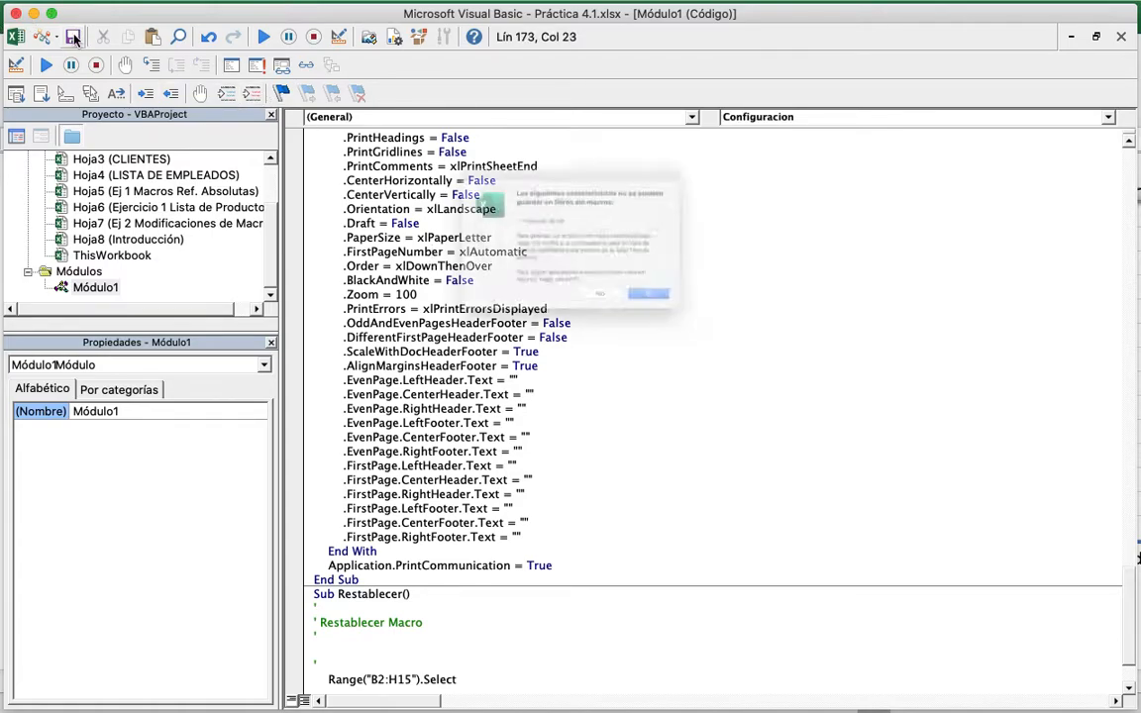
pyautogui.click(636, 340)
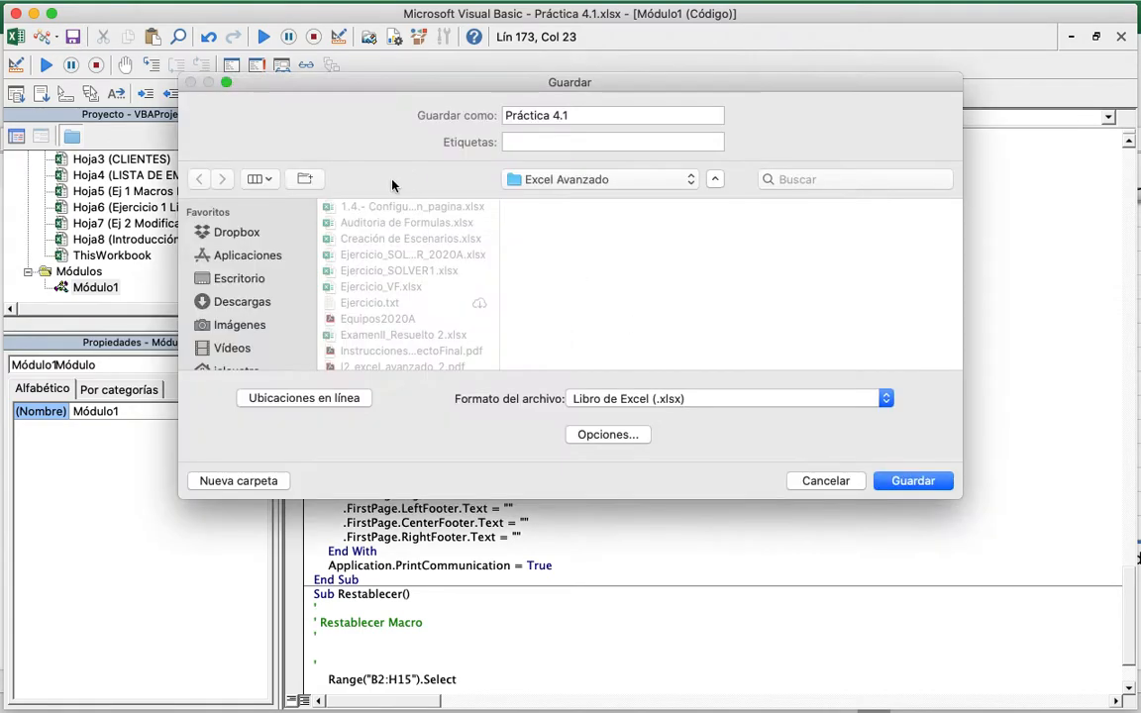
pyautogui.click(844, 483)
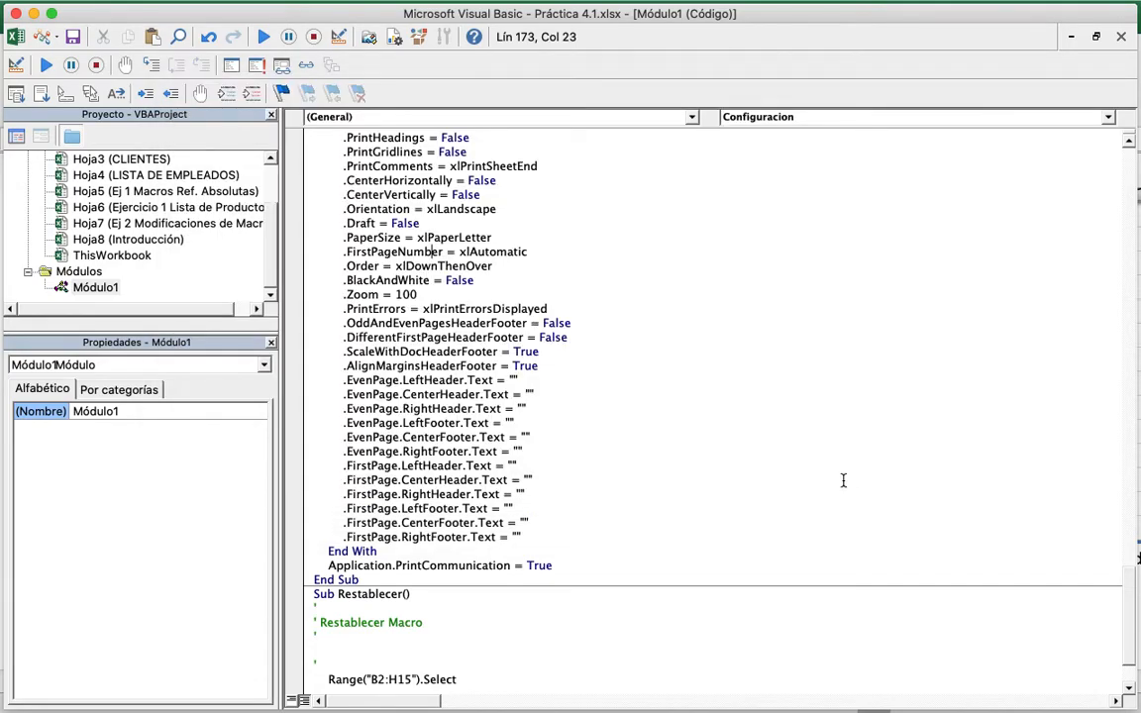
# Close the code editor and assign the Restablecer macro to the Restrablecer button beside the grades table on the Ej 2 sheet
pyautogui.click(14, 13)
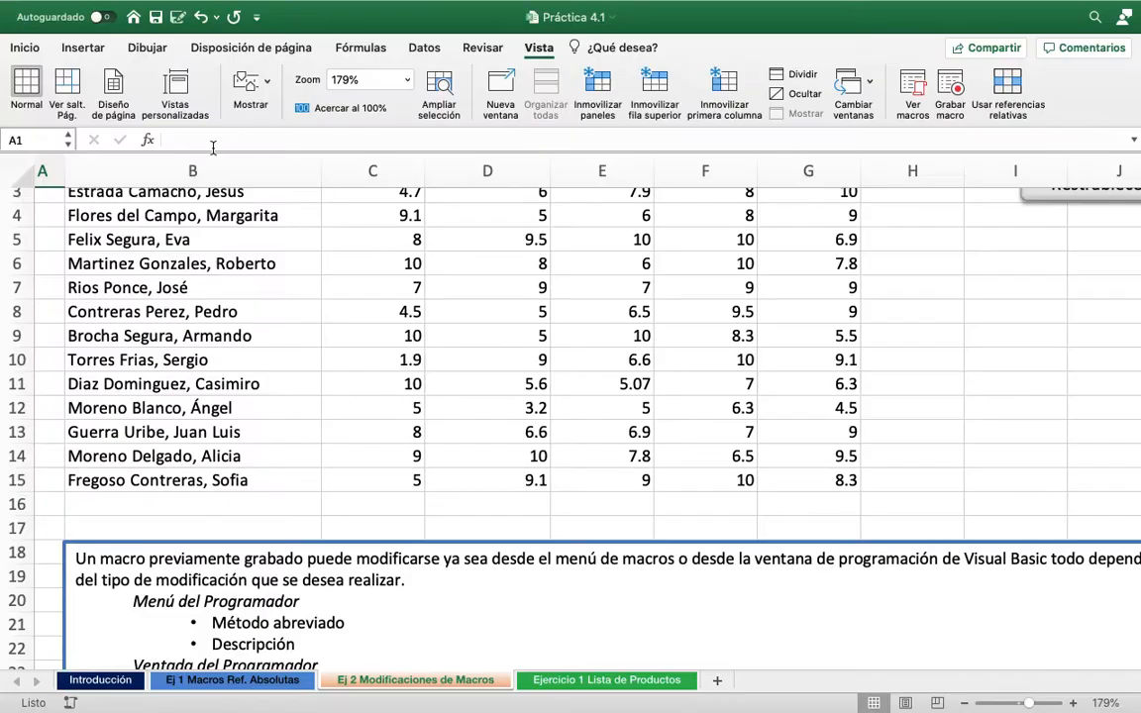
pyautogui.scroll(2, 607, 406)
pyautogui.hscroll(2, 608, 406)
pyautogui.hscroll(2, 608, 406)
pyautogui.click(969, 244)
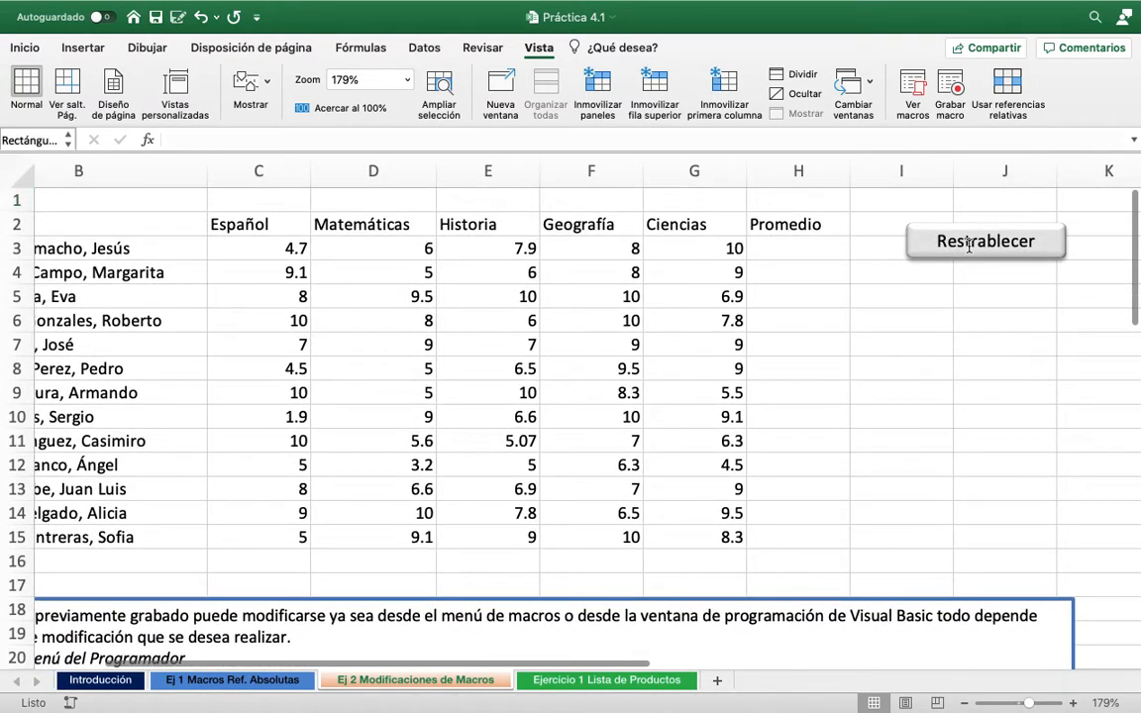
pyautogui.click(969, 243)
pyautogui.rightClick(969, 244)
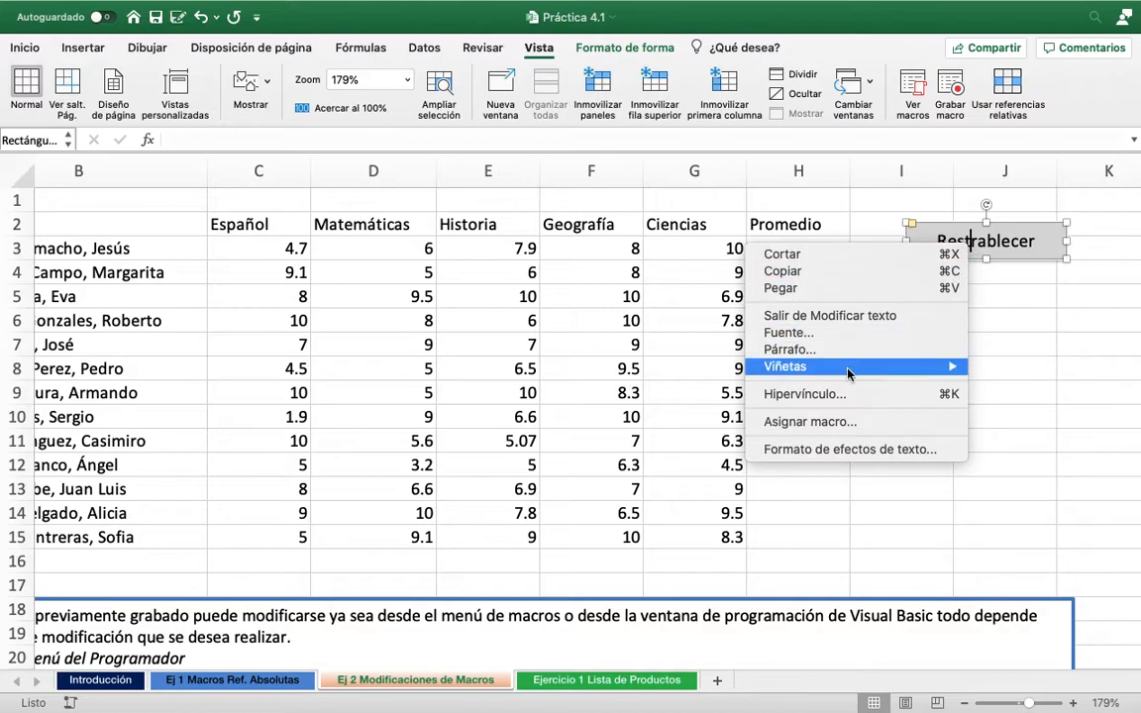
pyautogui.click(833, 422)
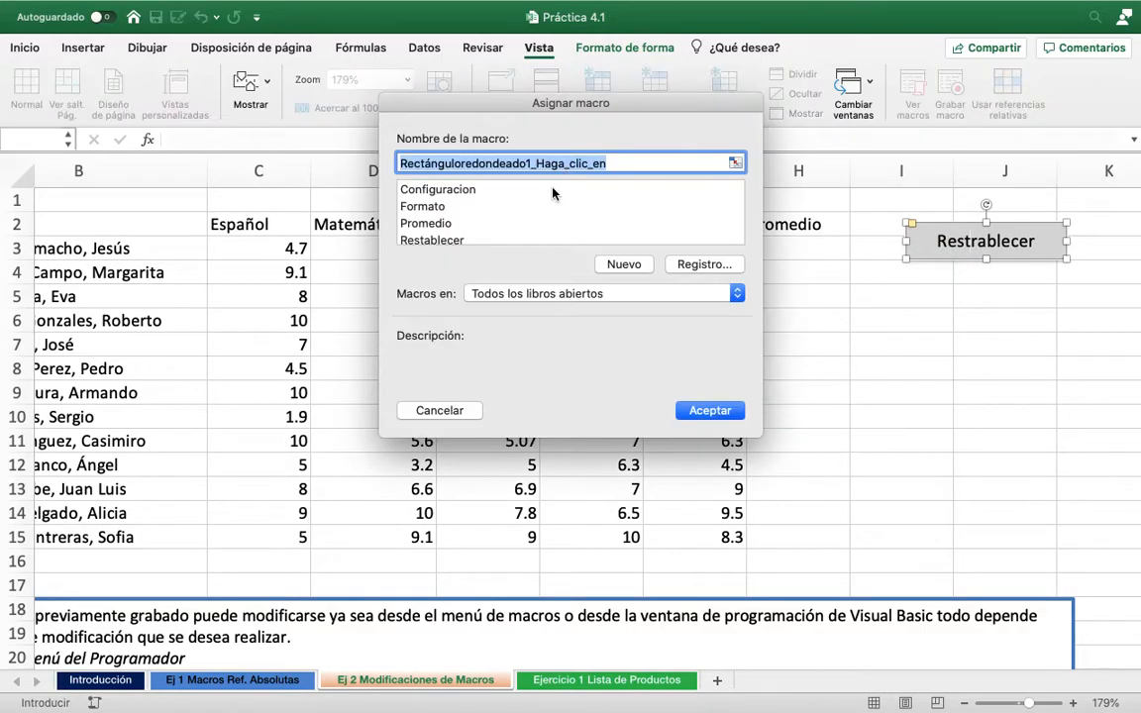
pyautogui.click(464, 241)
pyautogui.click(710, 410)
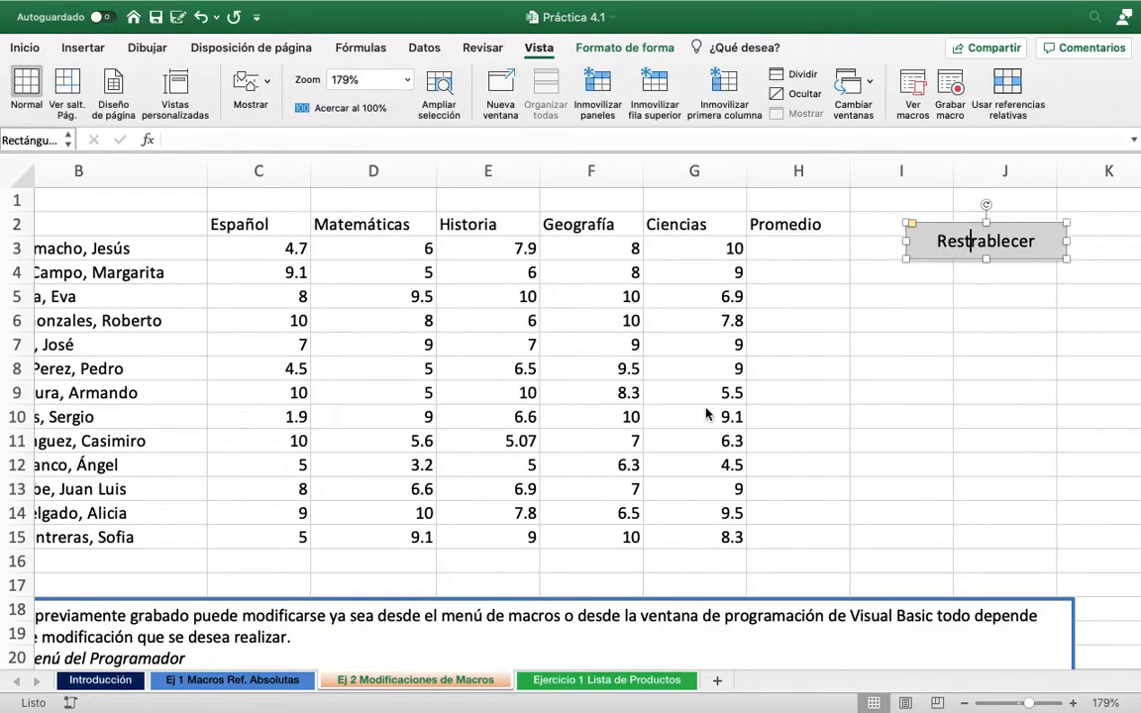
# Run the Formato macro on the grades table from cell B2 and the Promedio macro from cell H3
pyautogui.click(259, 222)
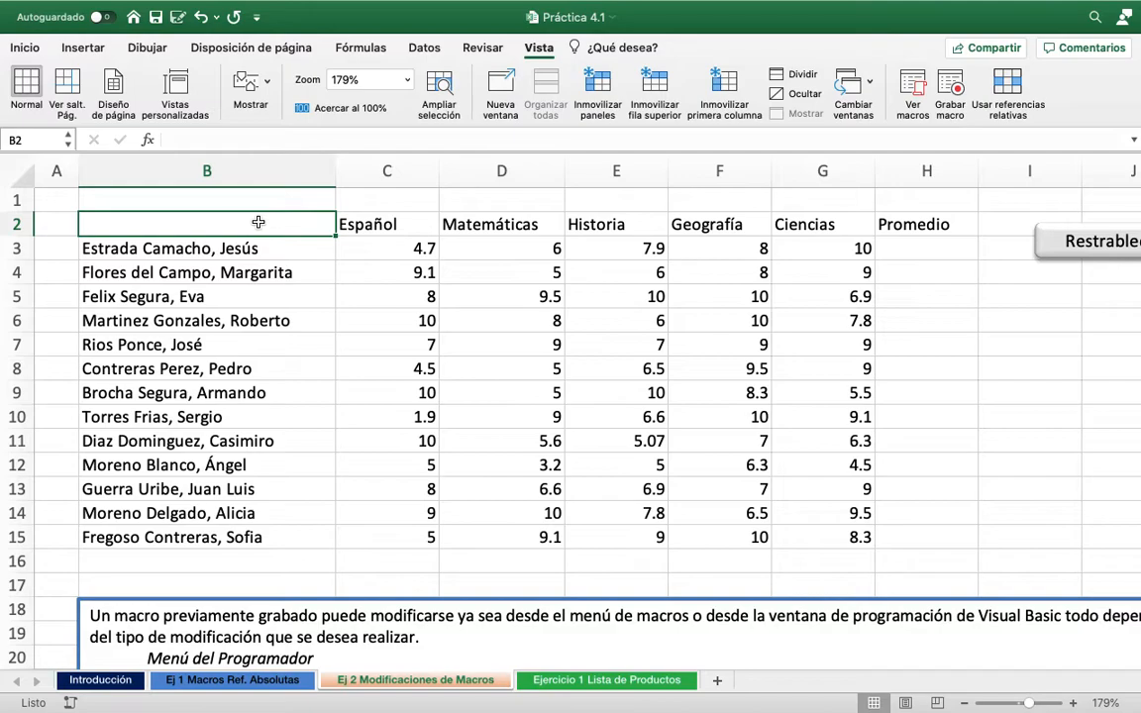
pyautogui.press('alt+super+f')
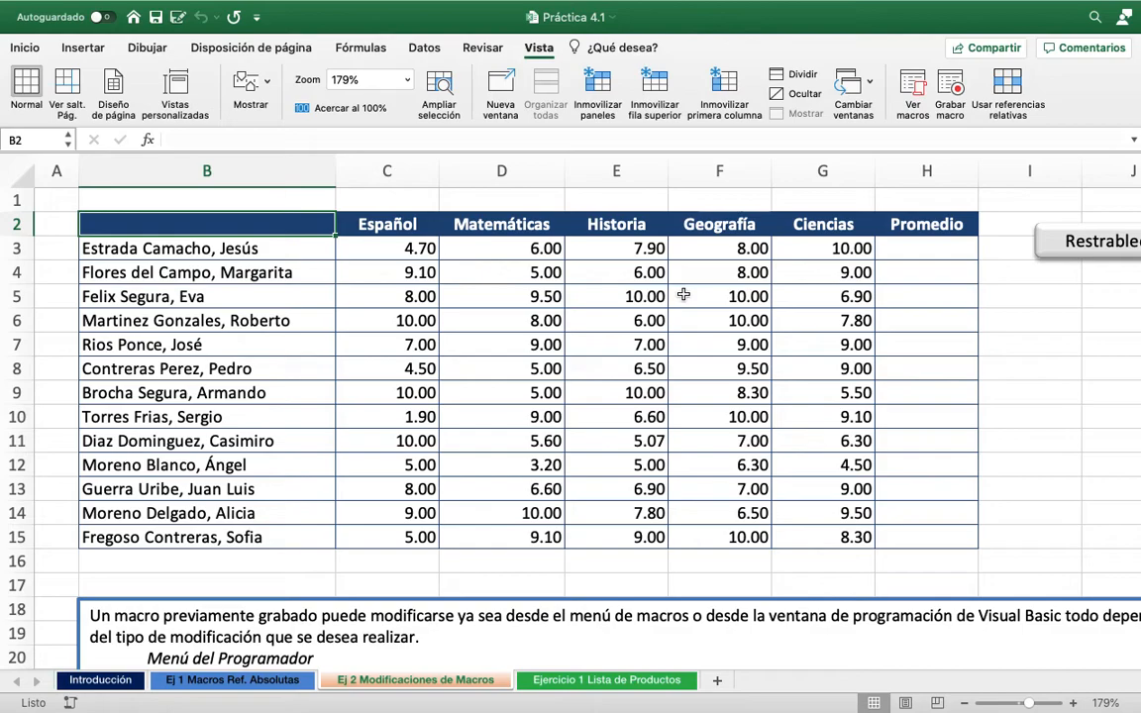
pyautogui.click(917, 251)
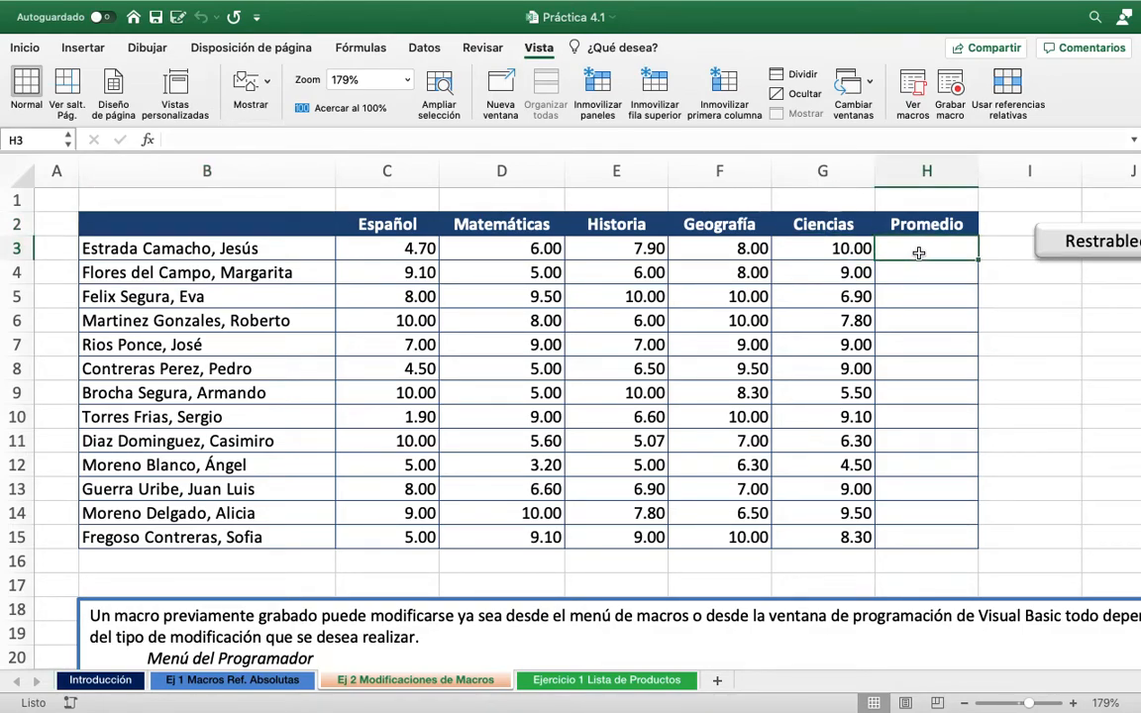
pyautogui.press('alt+super+r')
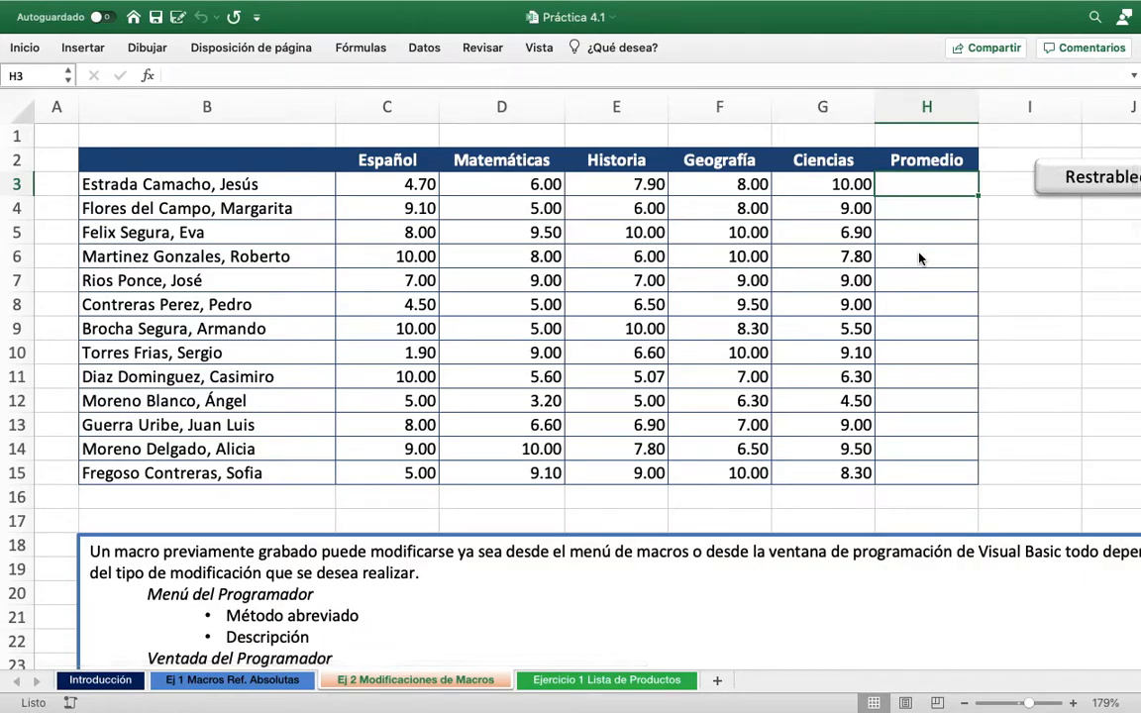
pyautogui.scroll(1, 920, 258)
pyautogui.click(547, 52)
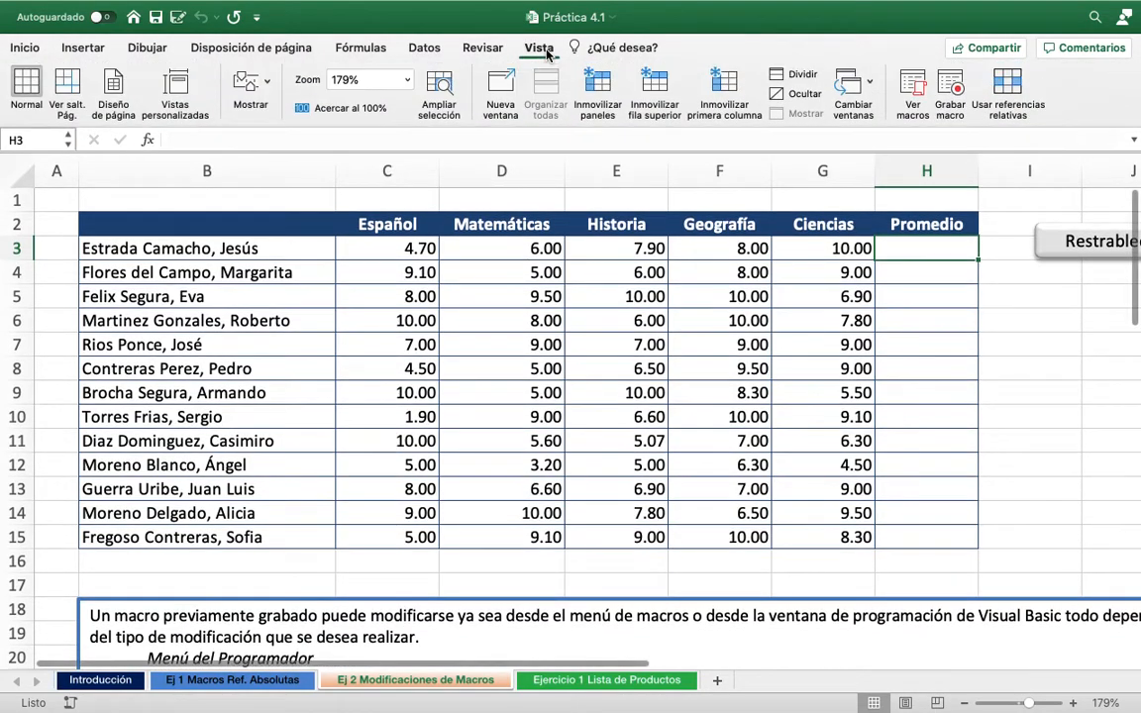
pyautogui.click(912, 87)
pyautogui.click(434, 223)
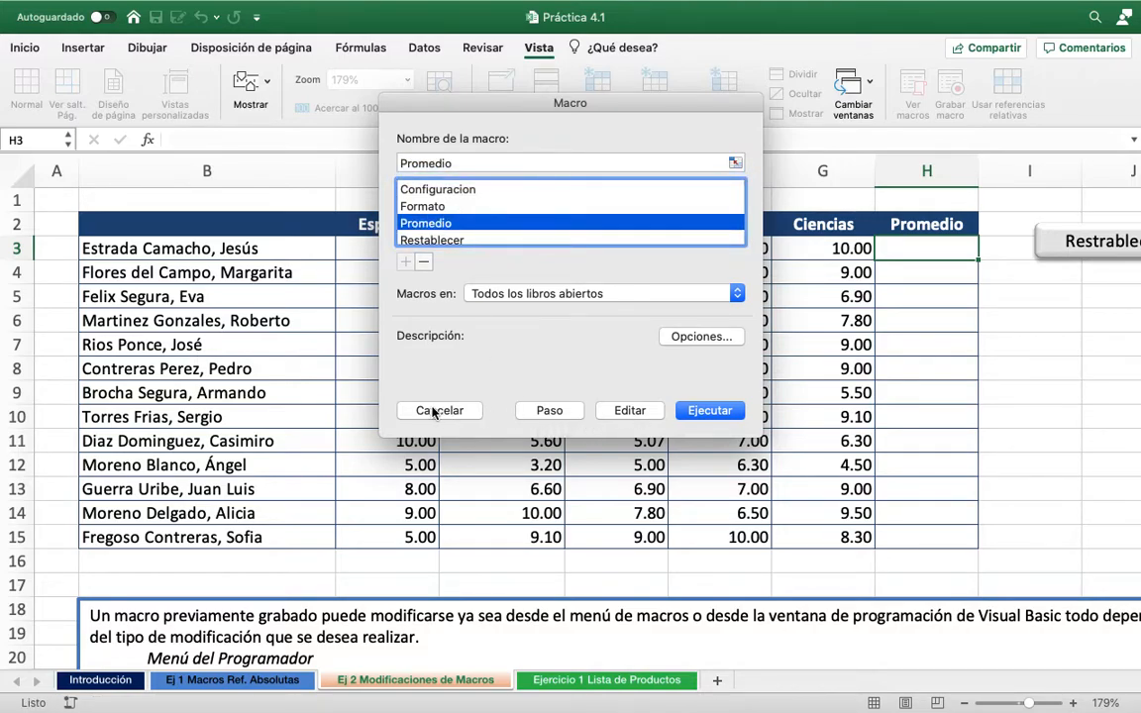
pyautogui.click(713, 413)
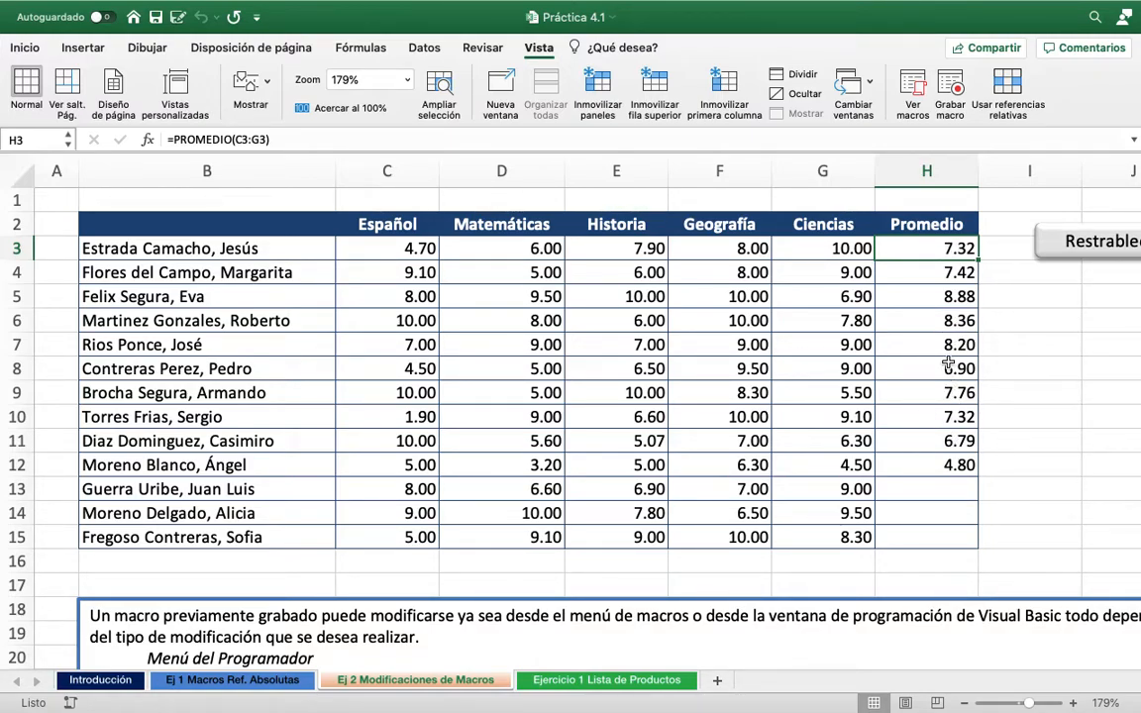
# In the Promedio macro's code, change the AutoFill destination range to H3:H15 and close the code editor
pyautogui.click(919, 87)
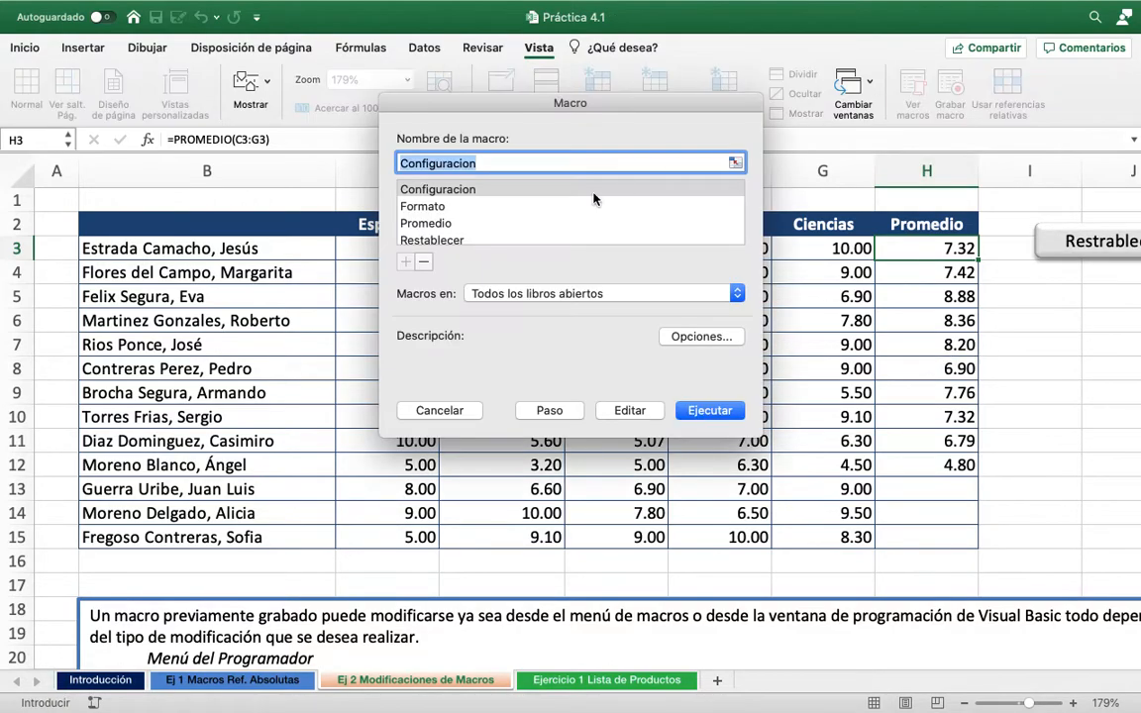
pyautogui.click(448, 224)
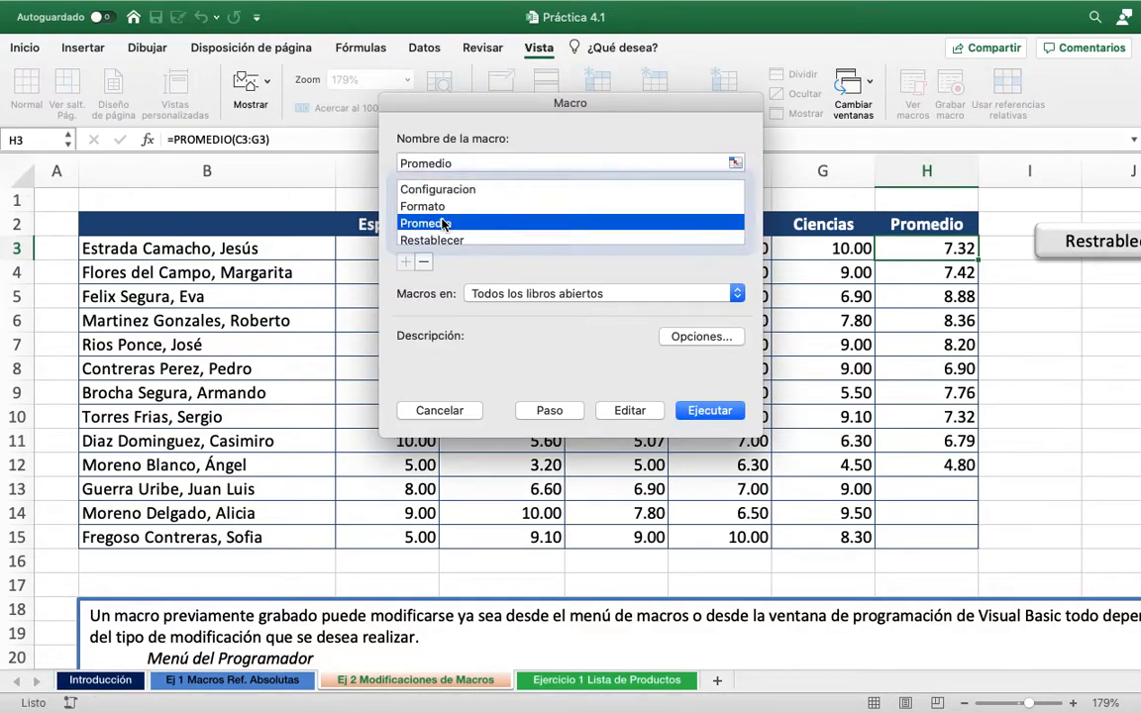
pyautogui.click(630, 411)
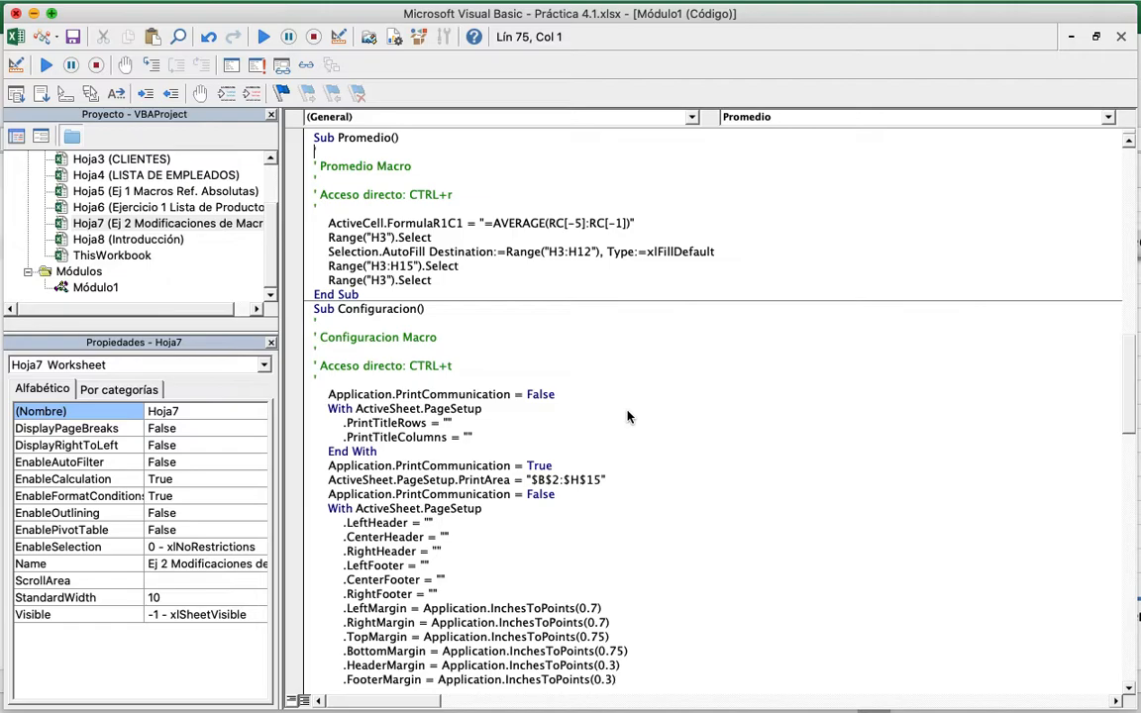
pyautogui.click(595, 251)
pyautogui.press('BackSpace')
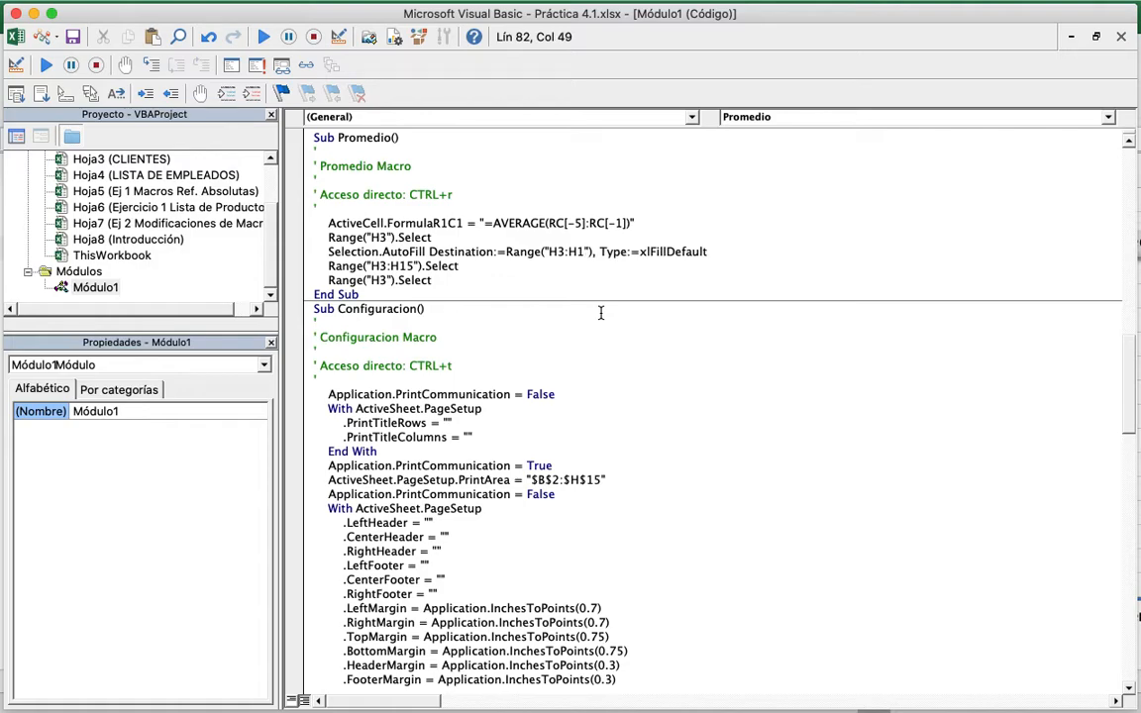
pyautogui.write('5')
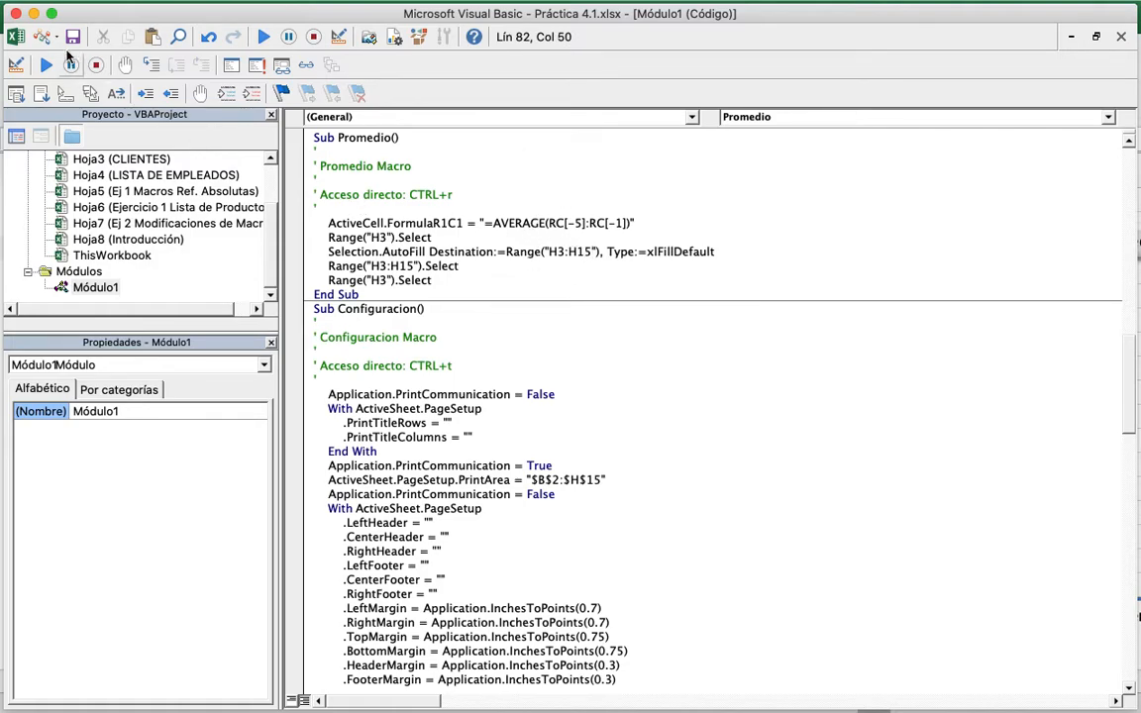
pyautogui.click(18, 13)
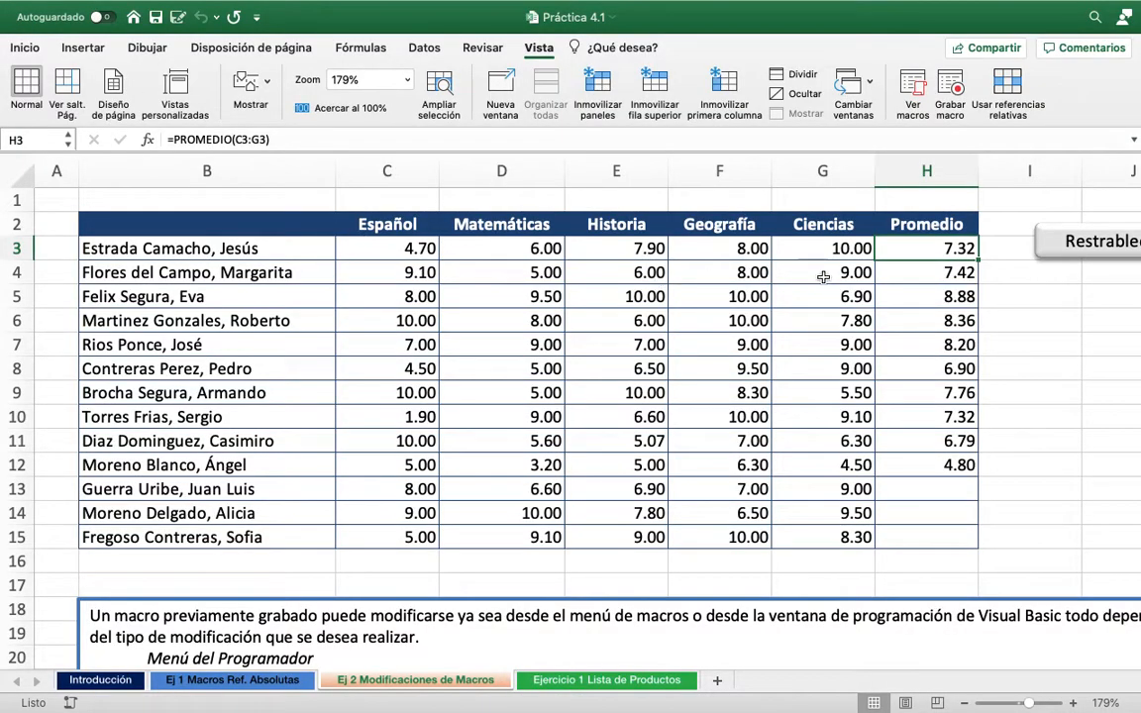
# Run the Promedio macro again from cell H3, and reset the grades table with its Restrablecer button
pyautogui.click(910, 103)
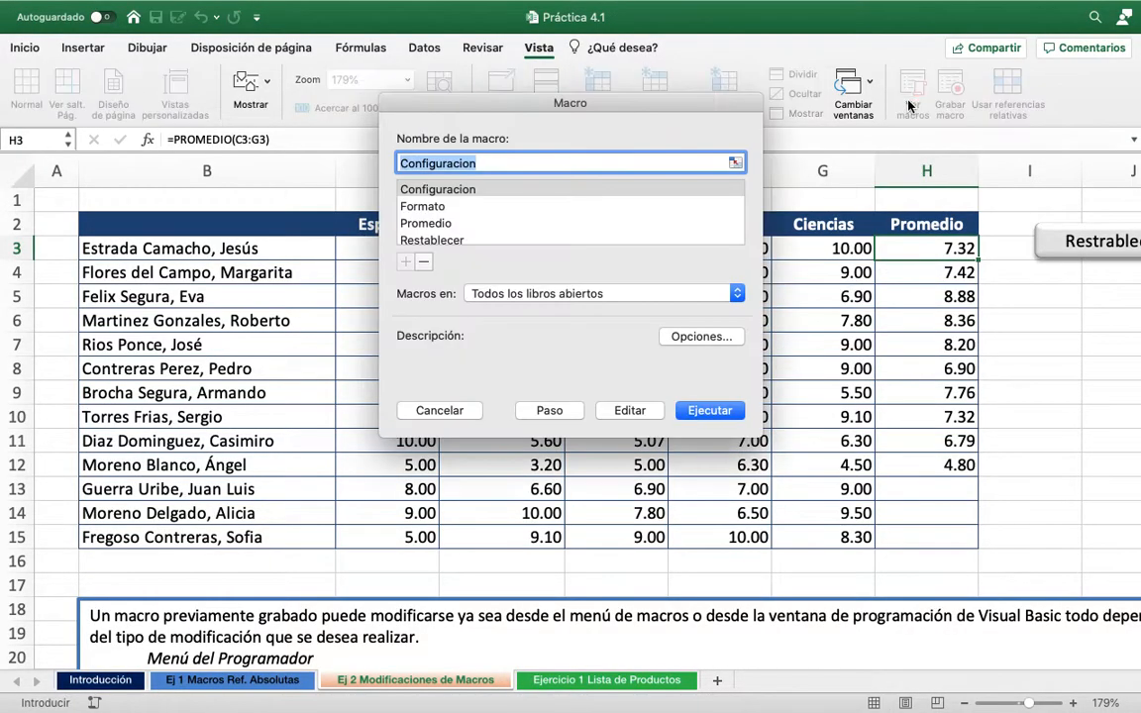
pyautogui.click(443, 226)
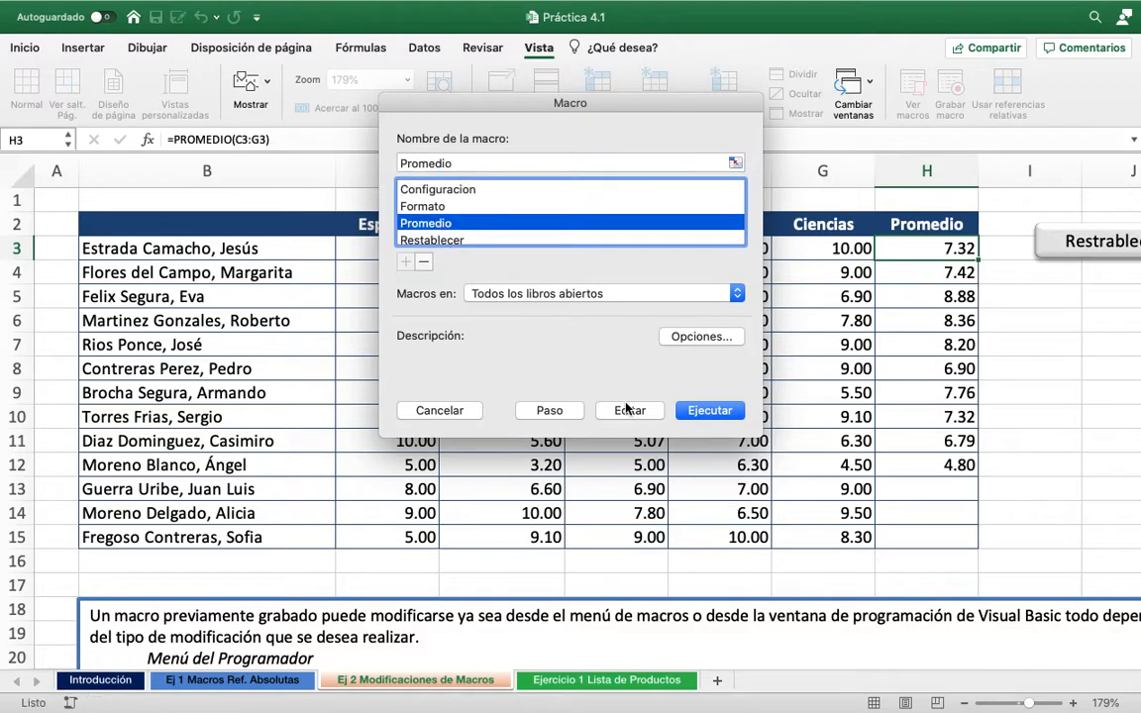
pyautogui.click(706, 411)
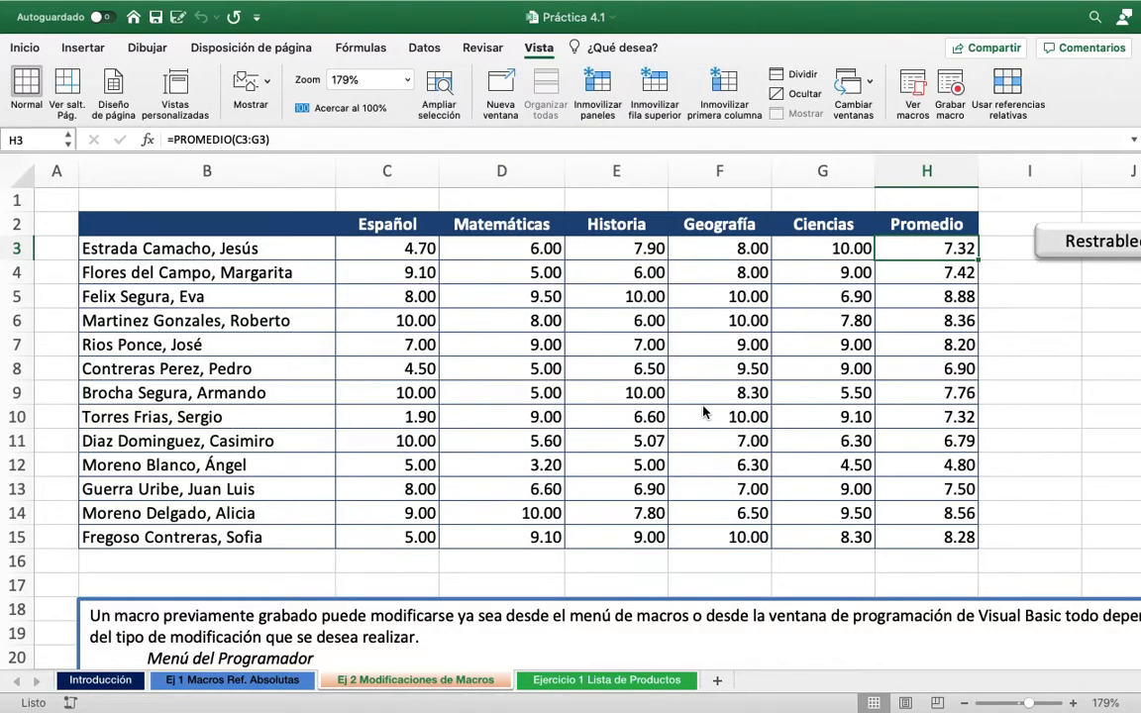
pyautogui.scroll(-3, 705, 412)
pyautogui.scroll(3, 705, 412)
pyautogui.hscroll(2, 706, 412)
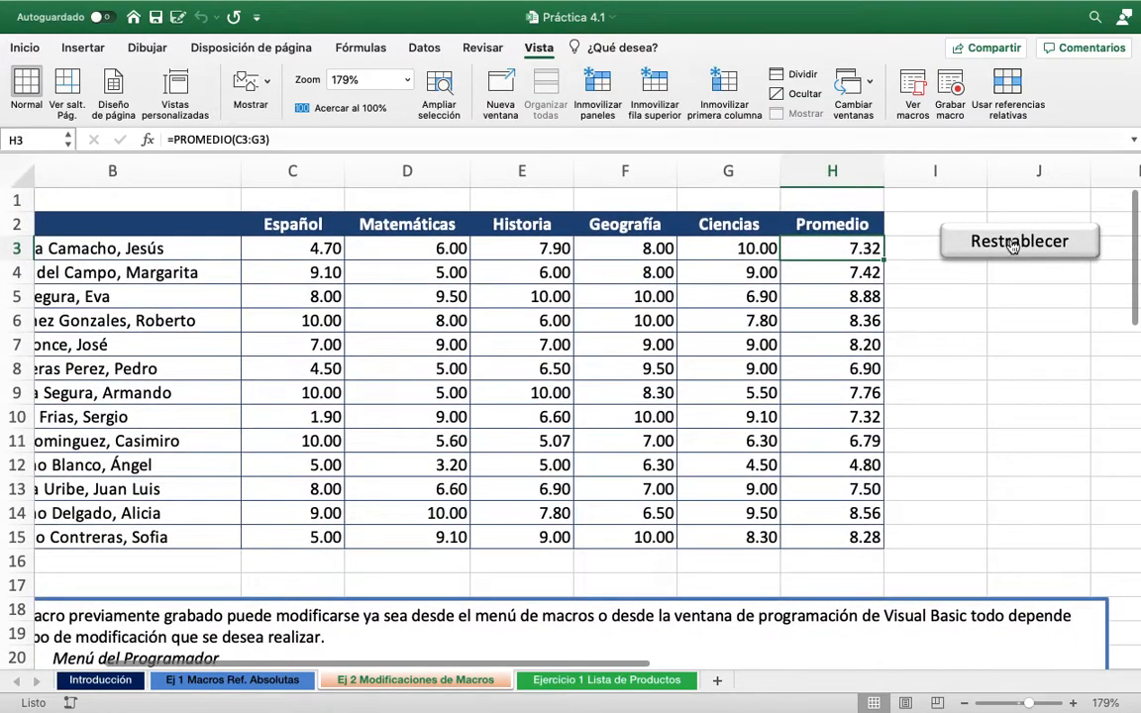
pyautogui.click(1013, 245)
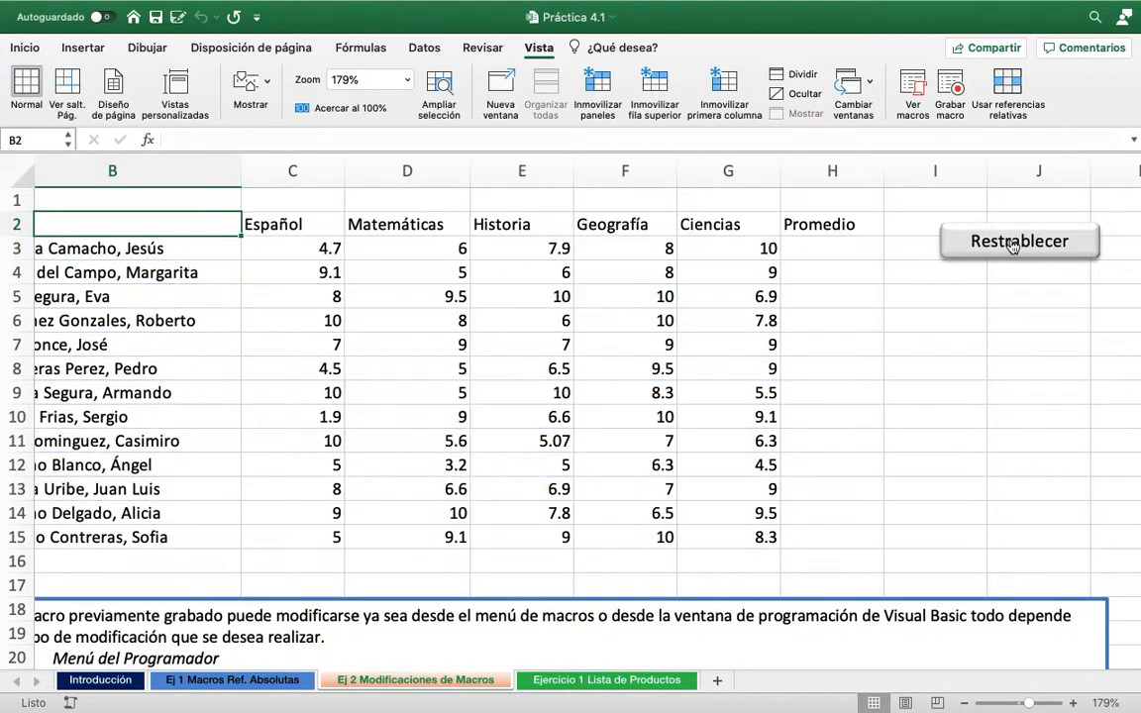
# Review the Ej 2 instructions for modifying macros 1 to 4, down to the closing note
pyautogui.scroll(-8, 753, 317)
pyautogui.hscroll(-1, 753, 317)
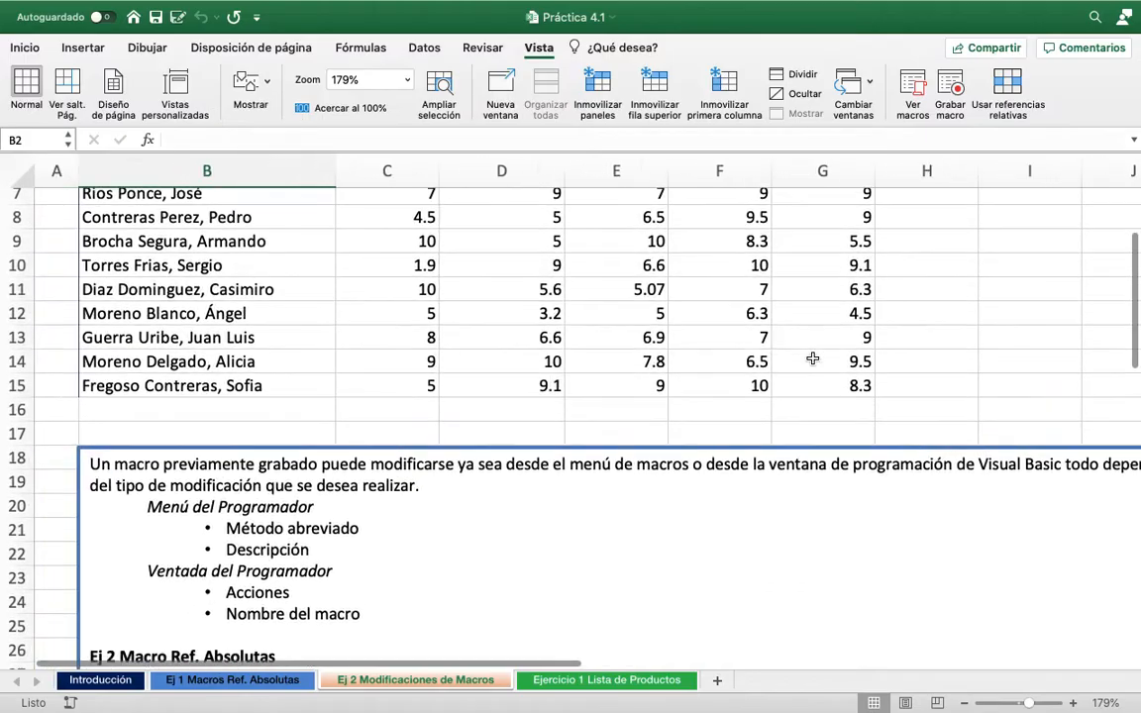
pyautogui.scroll(-9, 813, 358)
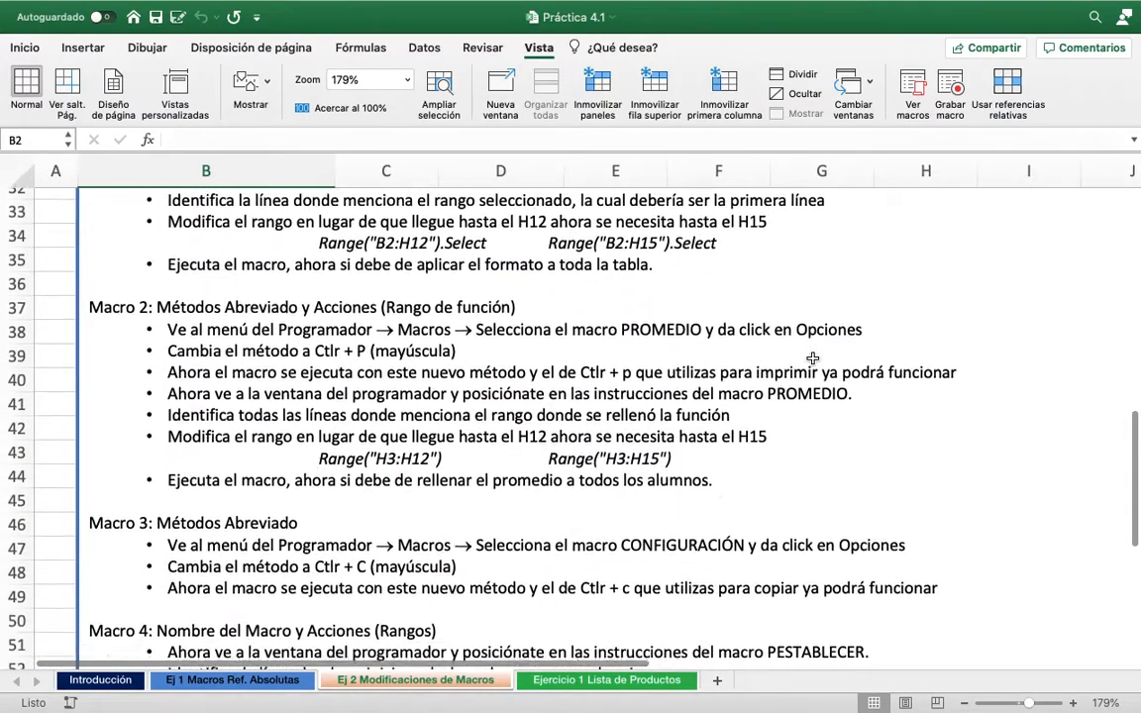
pyautogui.scroll(-4, 813, 358)
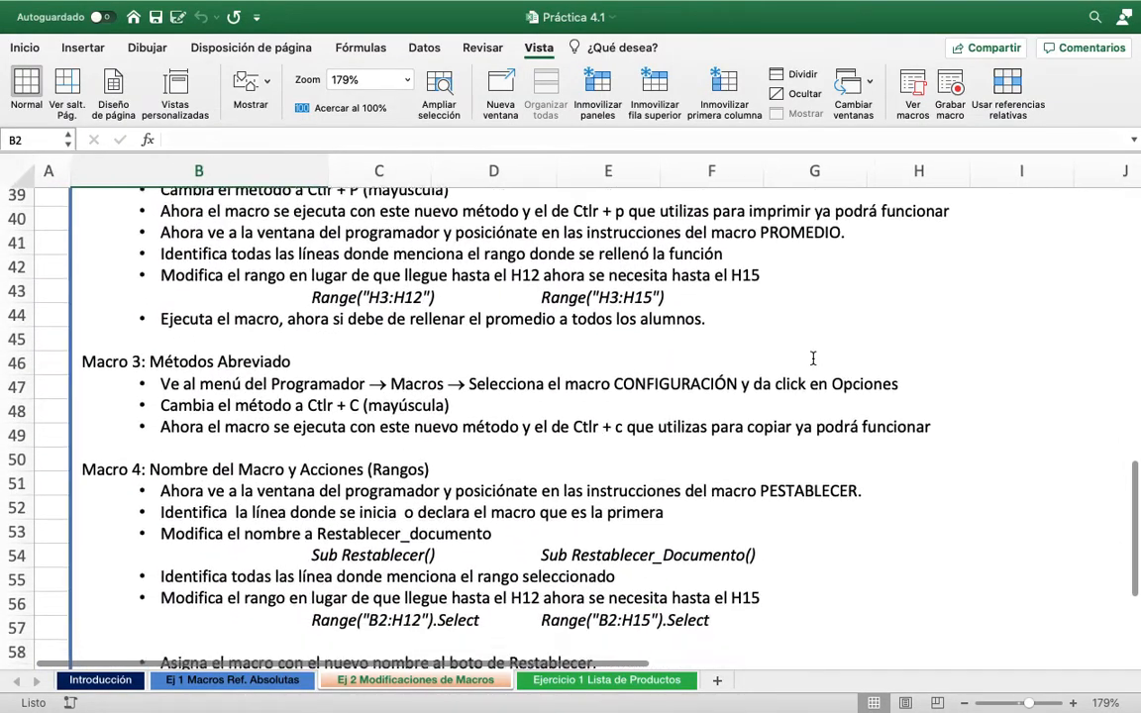
pyautogui.scroll(-2, 813, 358)
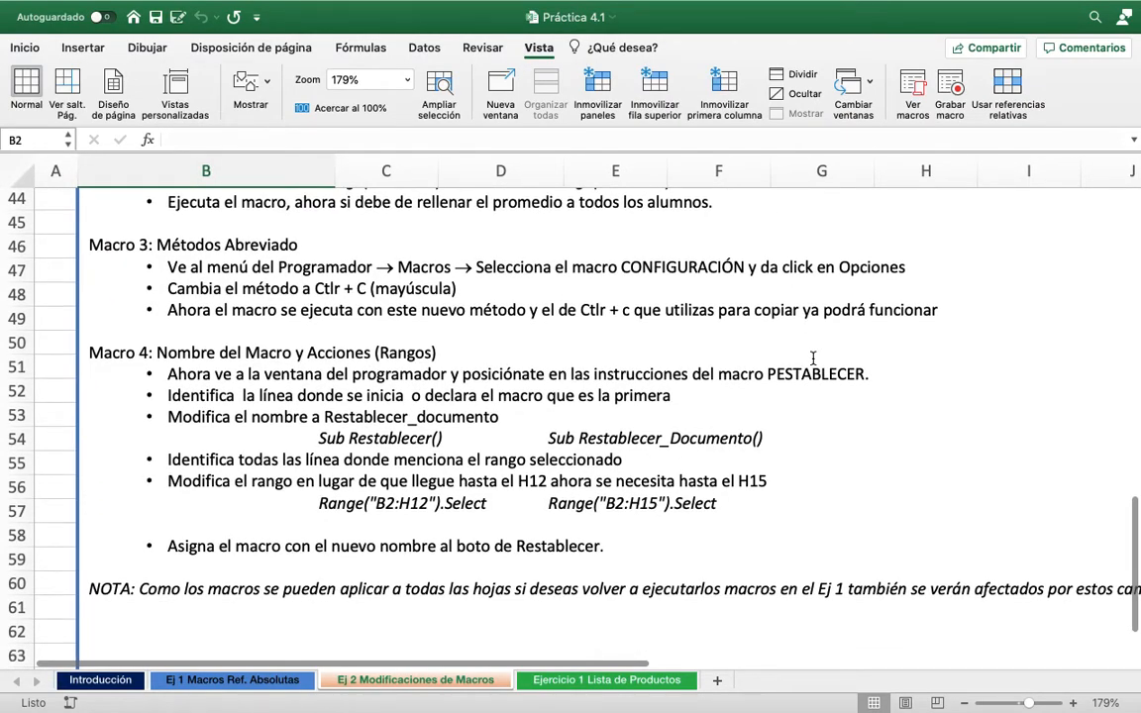
pyautogui.scroll(1, 813, 357)
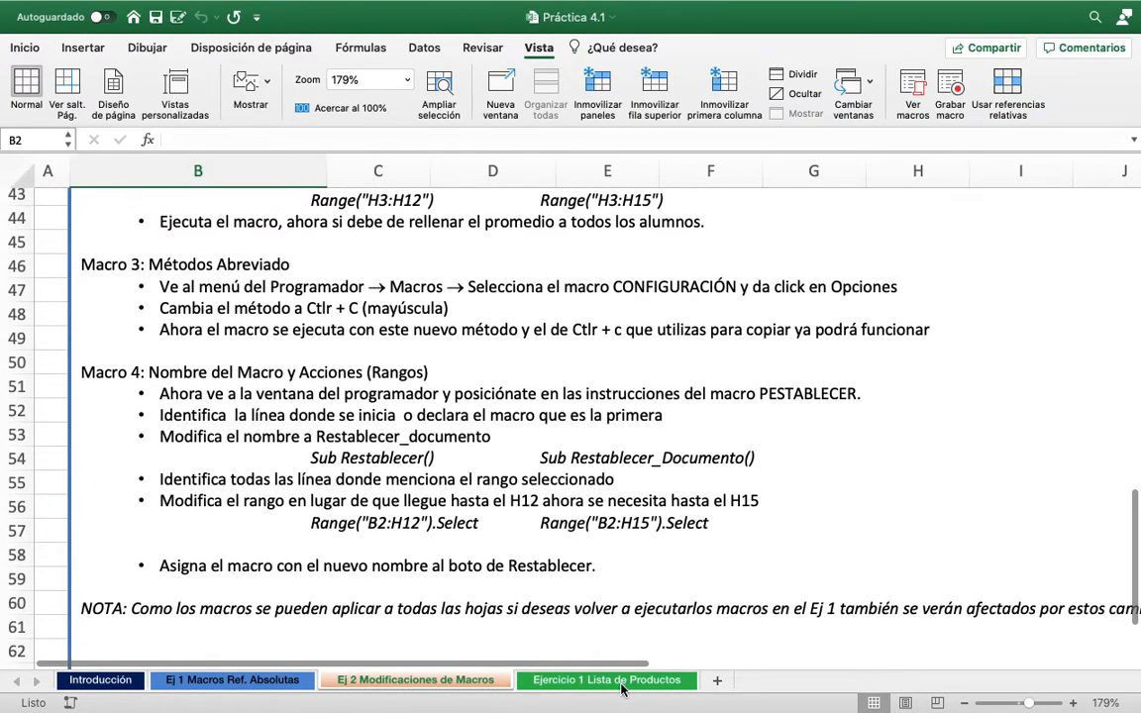
# Open the Ejercicio 1 Lista de Productos sheet and examine its product table, macro buttons and instructions for the macros
pyautogui.click(622, 689)
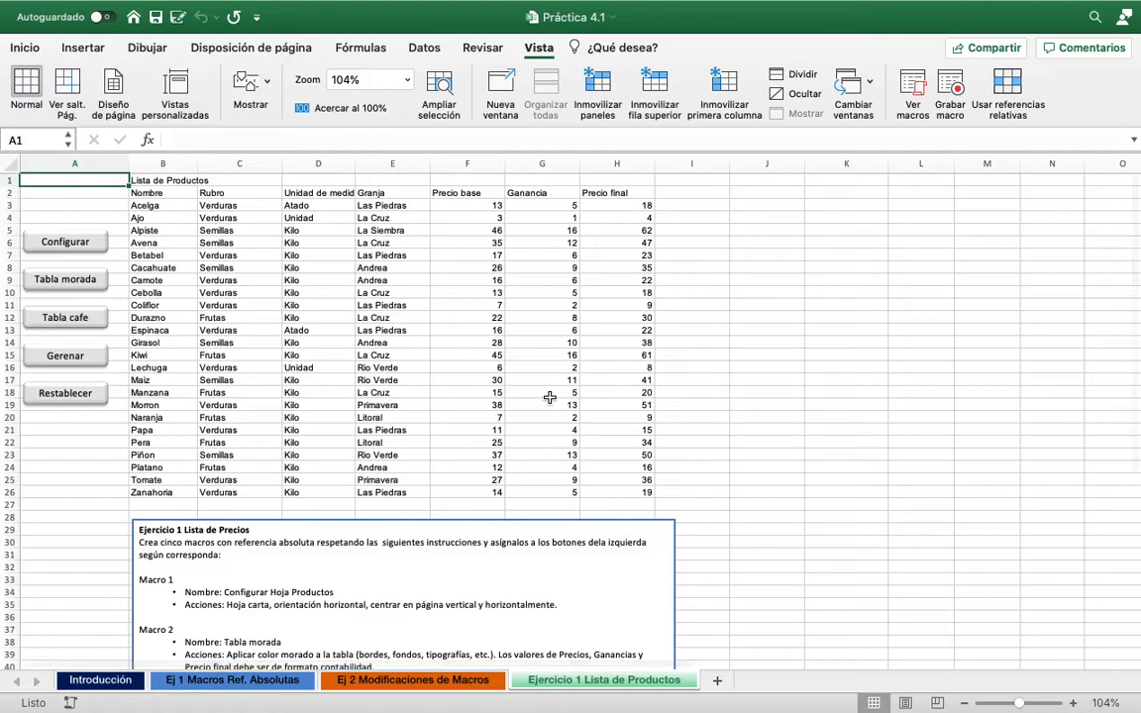
pyautogui.scroll(1, 550, 397)
pyautogui.scroll(-1, 550, 398)
pyautogui.scroll(2, 550, 398)
pyautogui.scroll(1, 550, 401)
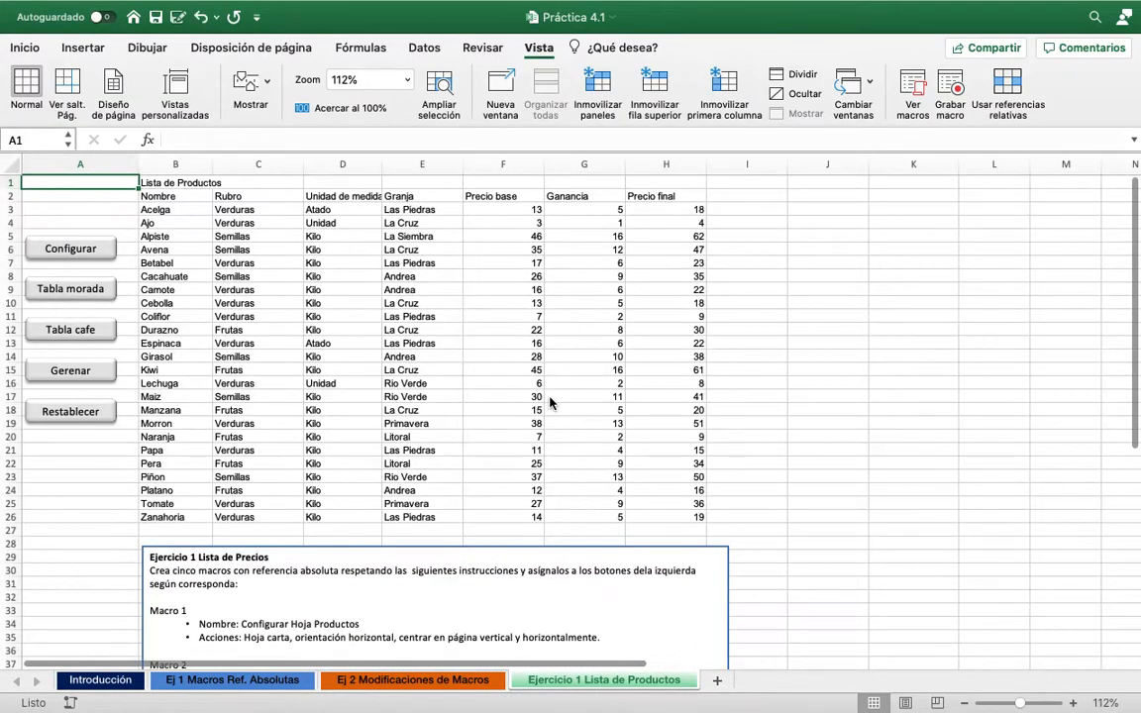
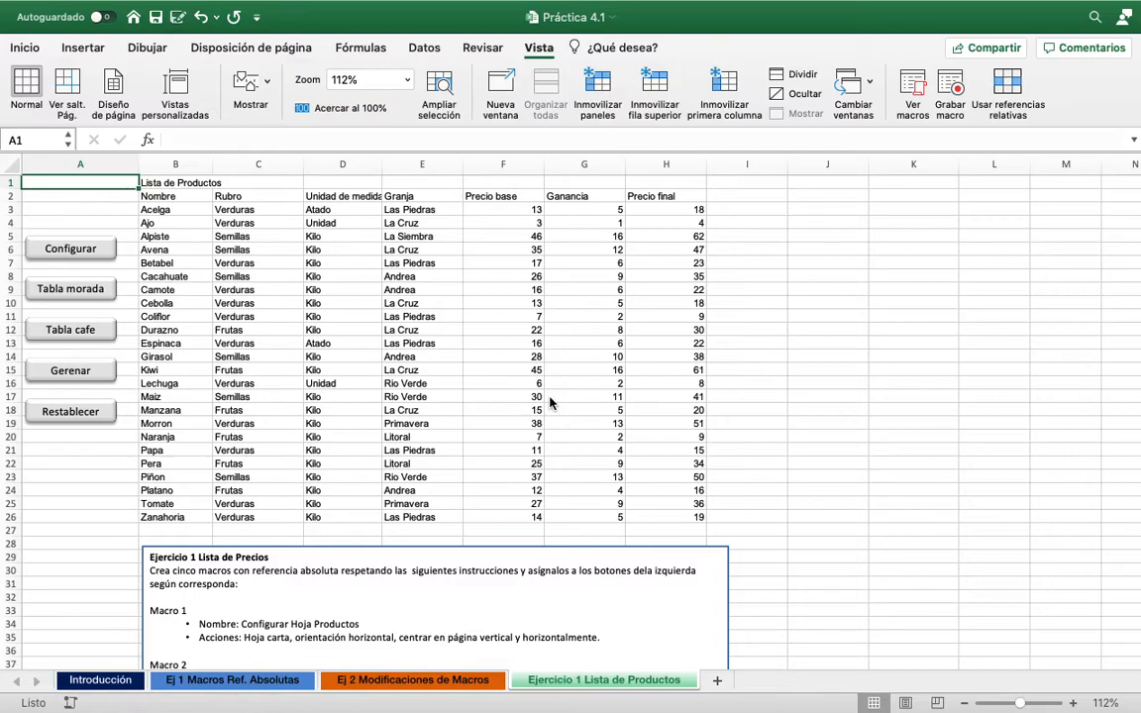
pyautogui.scroll(5, 551, 403)
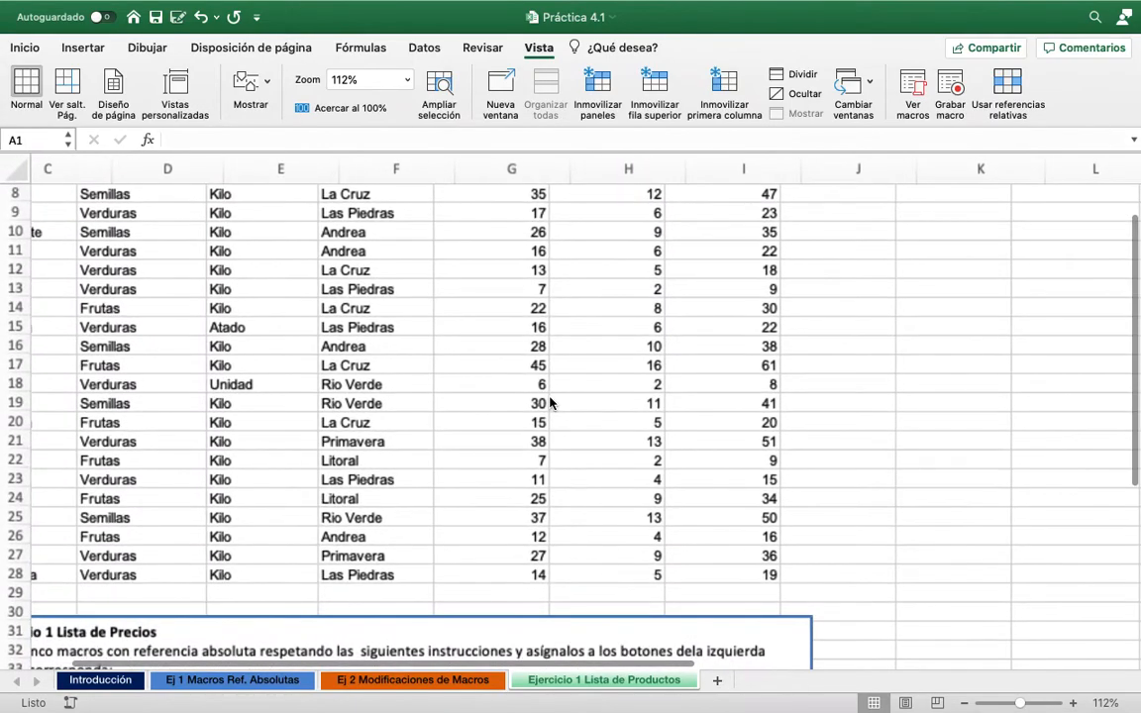
pyautogui.scroll(-5, 551, 404)
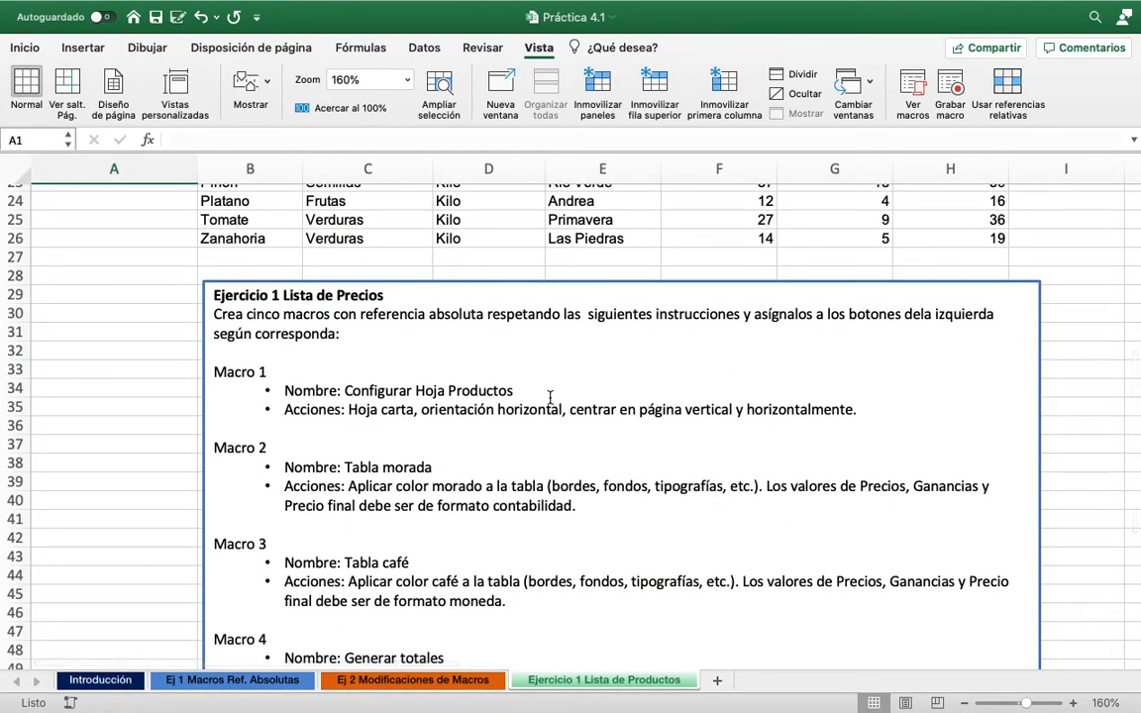
pyautogui.scroll(-2, 551, 398)
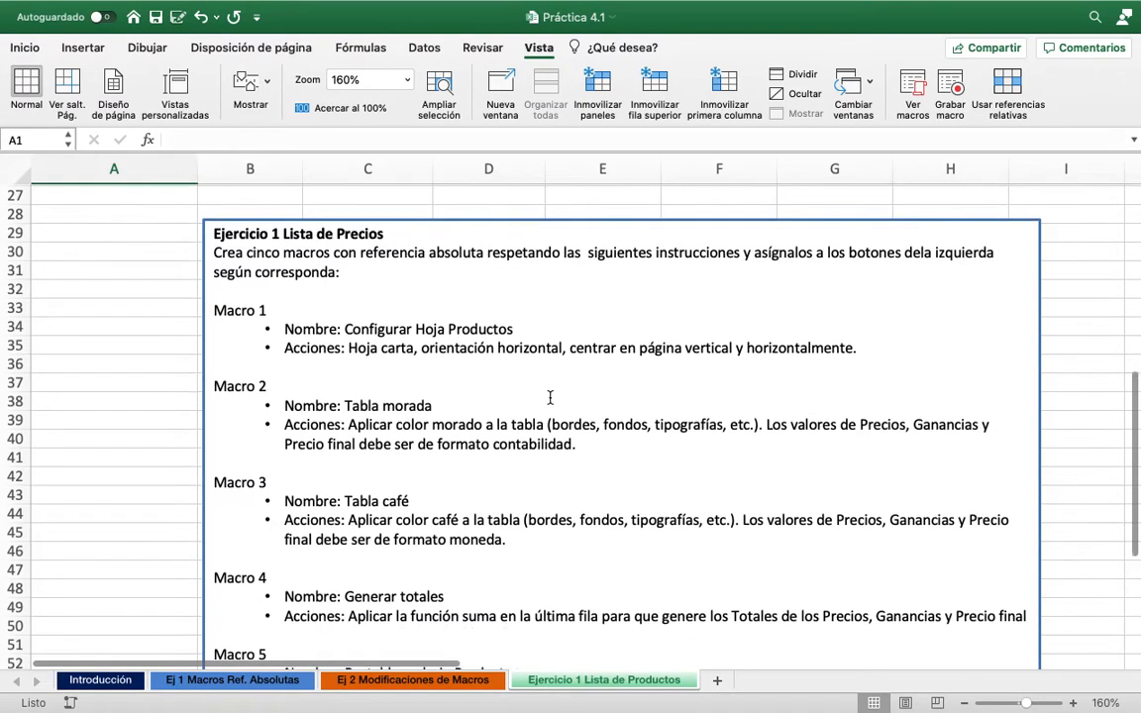
pyautogui.scroll(7, 551, 397)
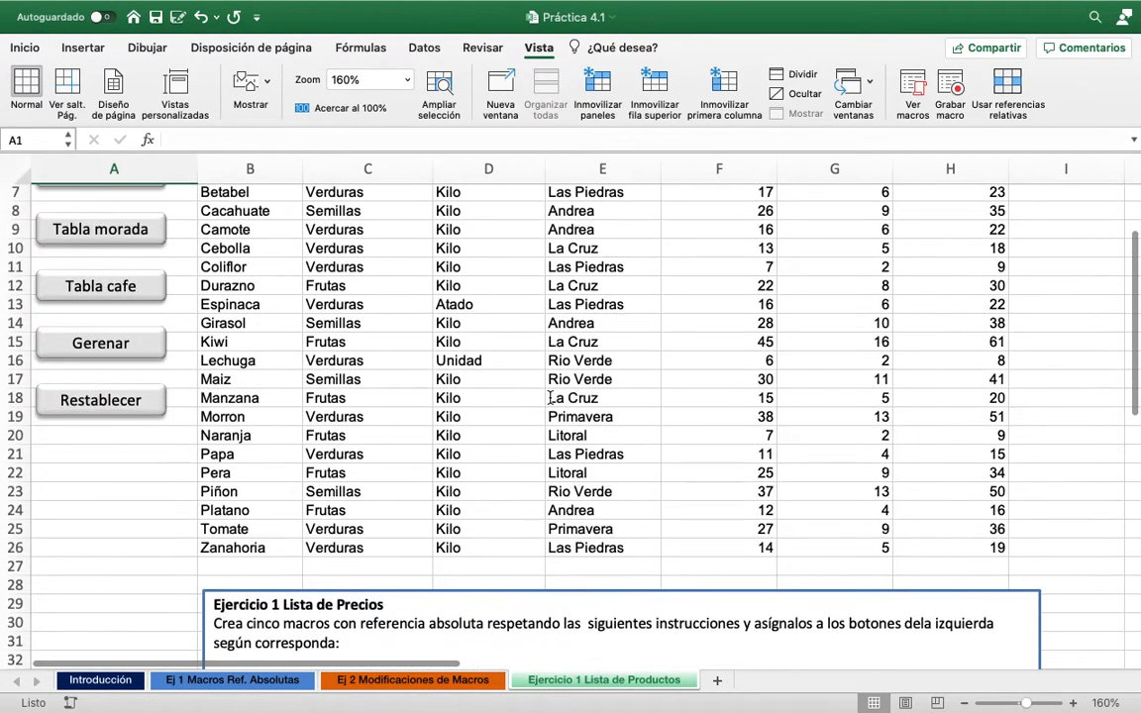
# Review the product list, its macro buttons and the Ejercicio 1 instructions for Macro 1
pyautogui.scroll(2, 551, 397)
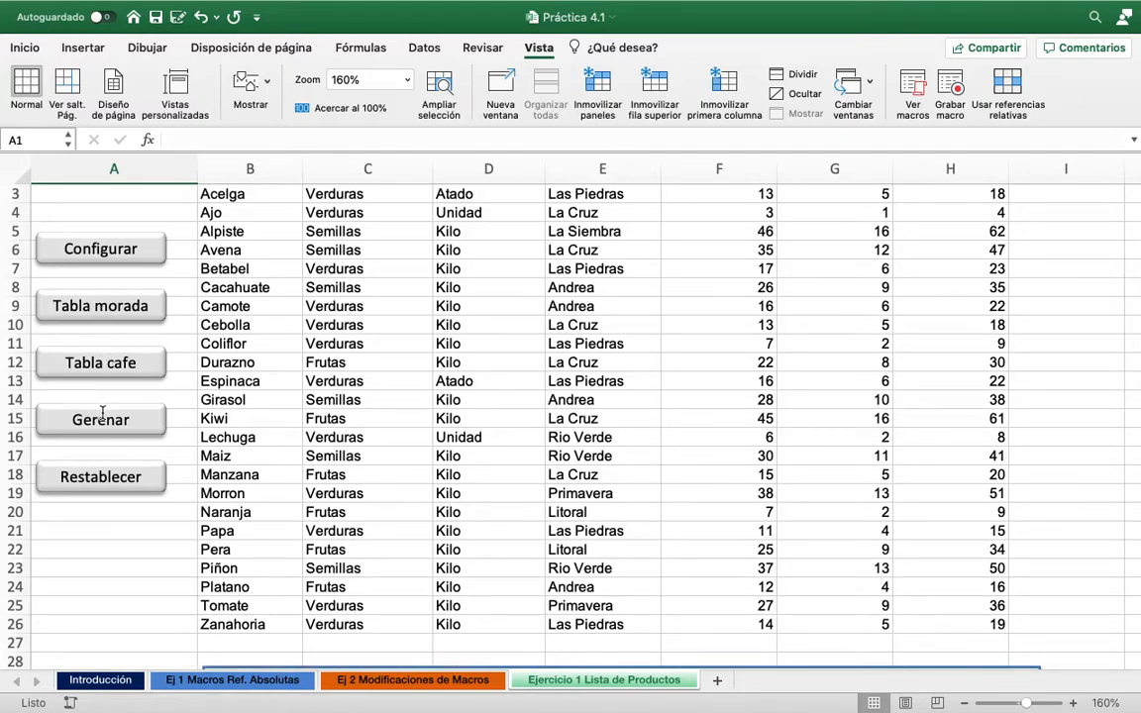
pyautogui.scroll(1, 390, 420)
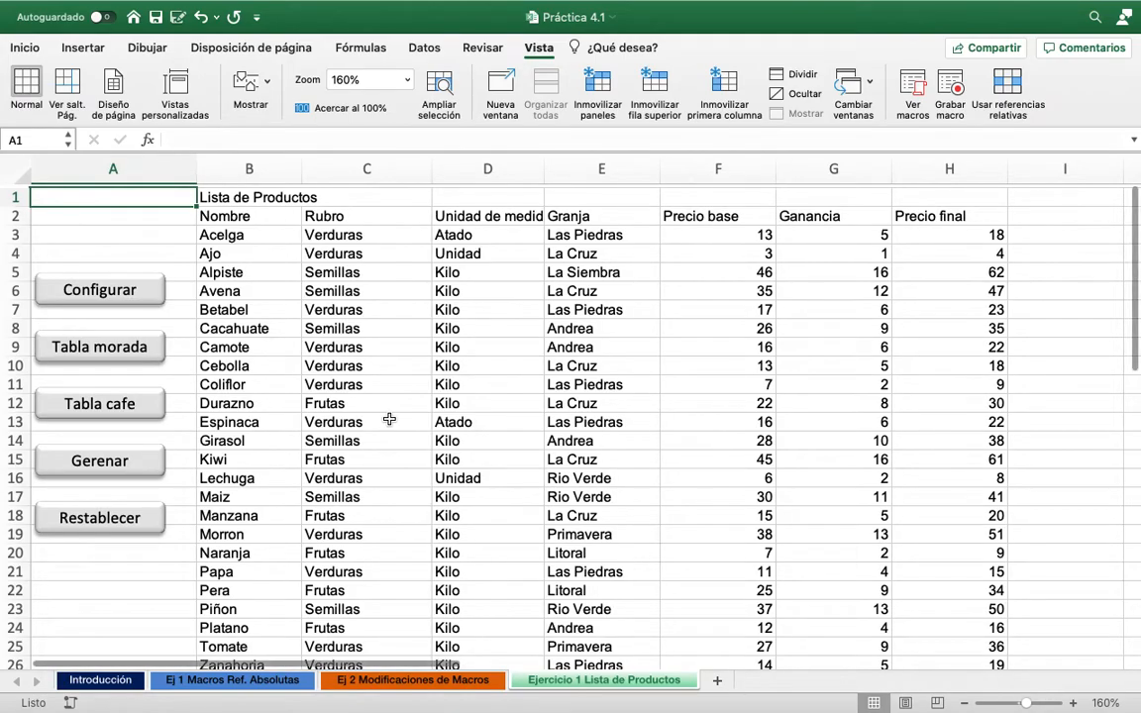
pyautogui.scroll(-5, 389, 420)
pyautogui.scroll(-7, 390, 420)
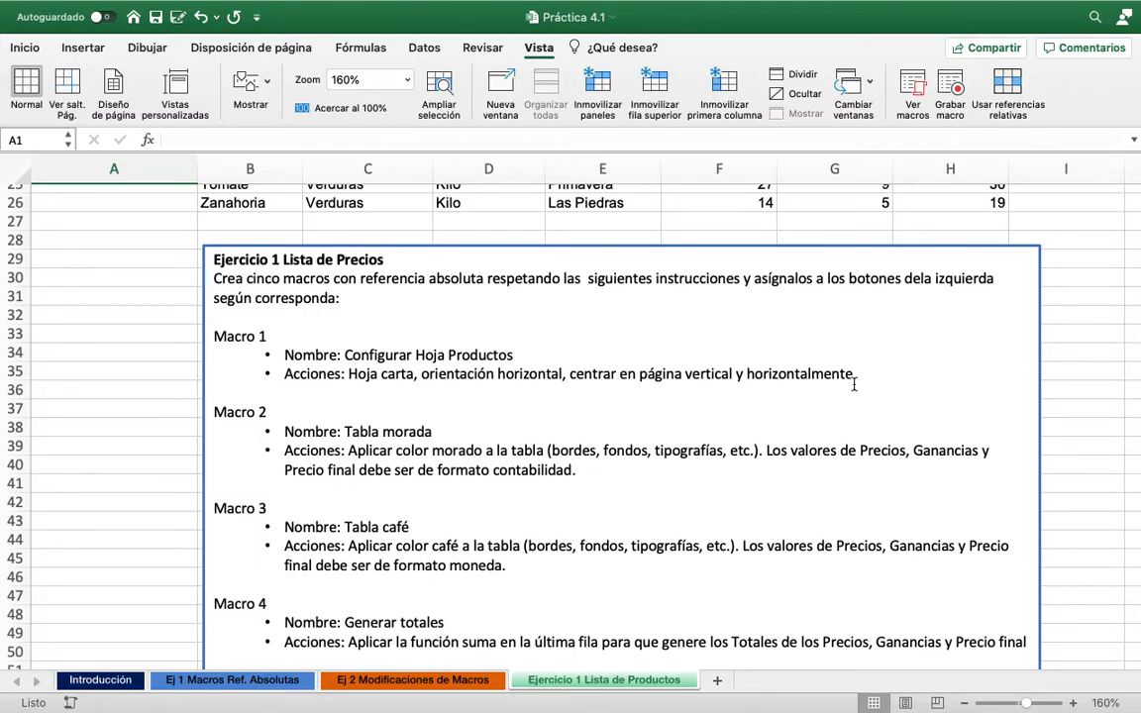
pyautogui.scroll(10, 854, 384)
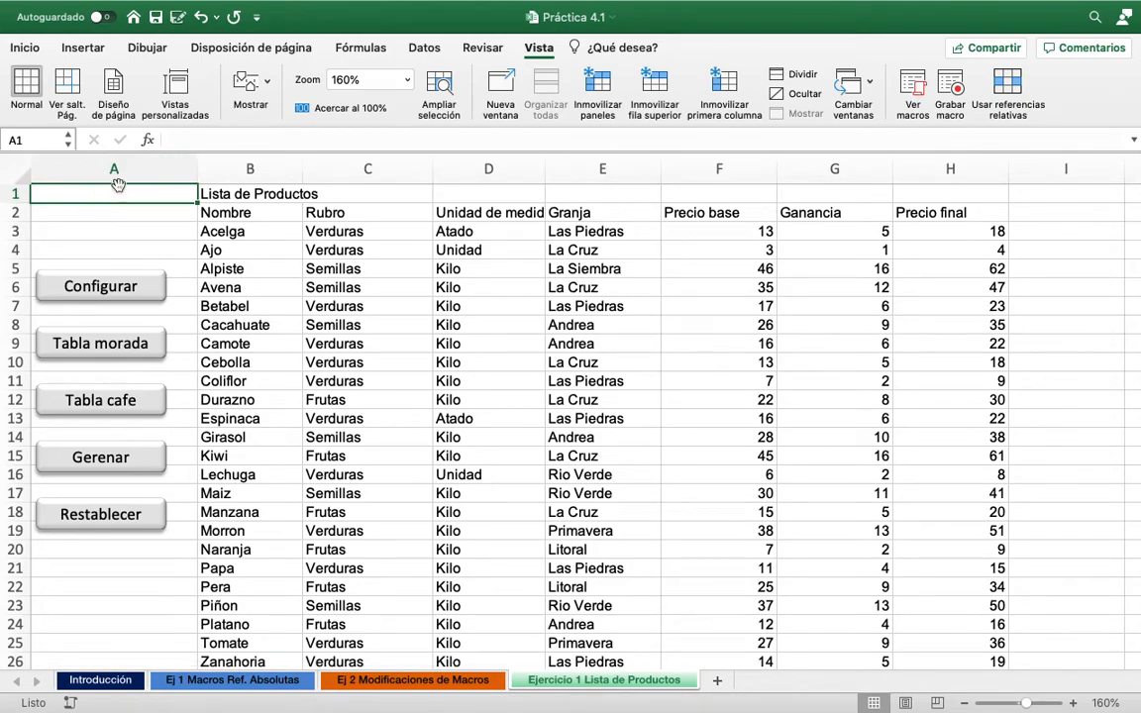
# Start recording a macro named ConfHoja stored in this workbook
pyautogui.click(957, 95)
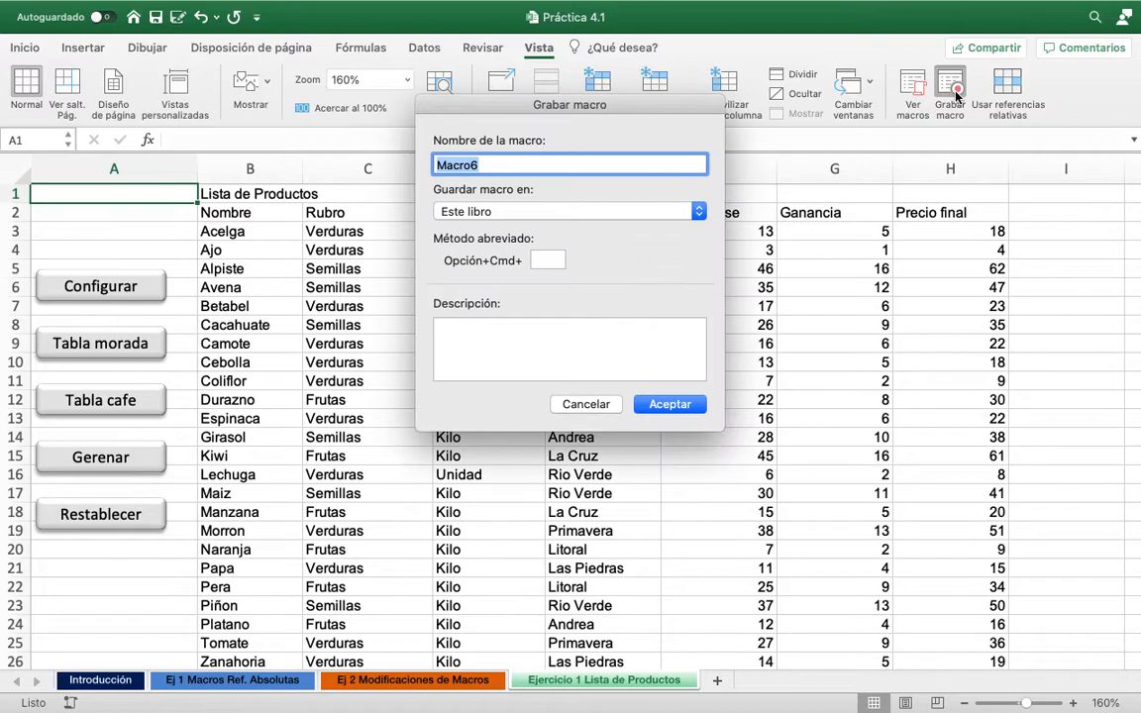
pyautogui.click(584, 405)
pyautogui.scroll(-10, 583, 401)
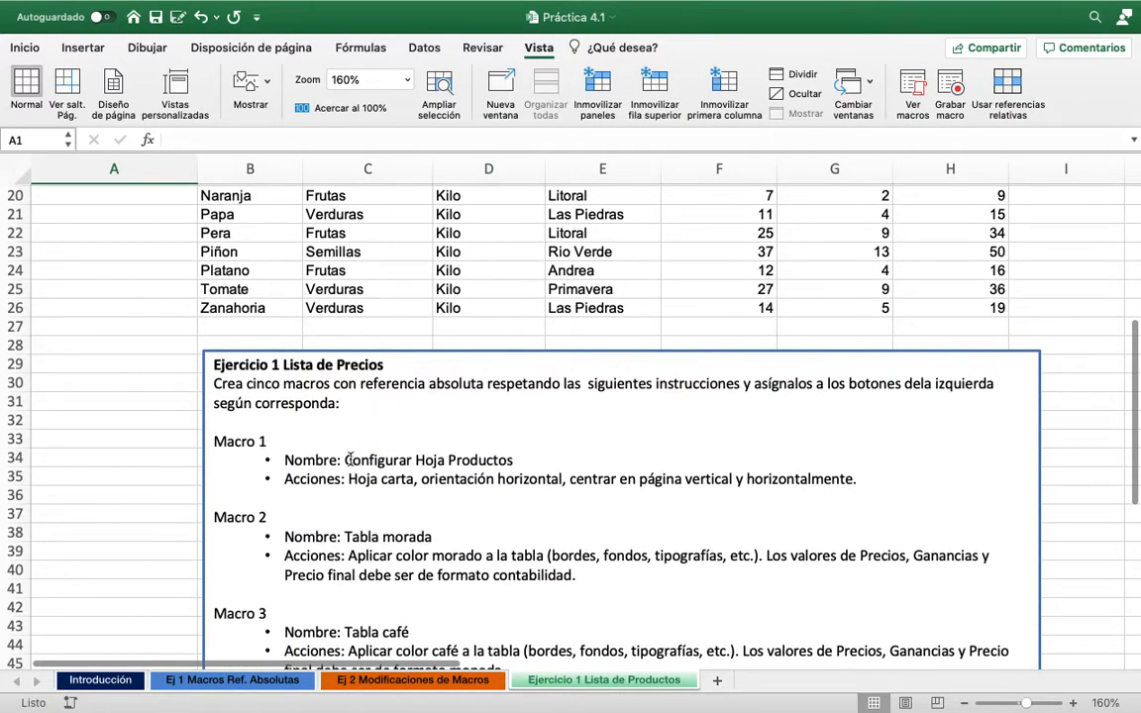
pyautogui.click(948, 86)
pyautogui.write('C')
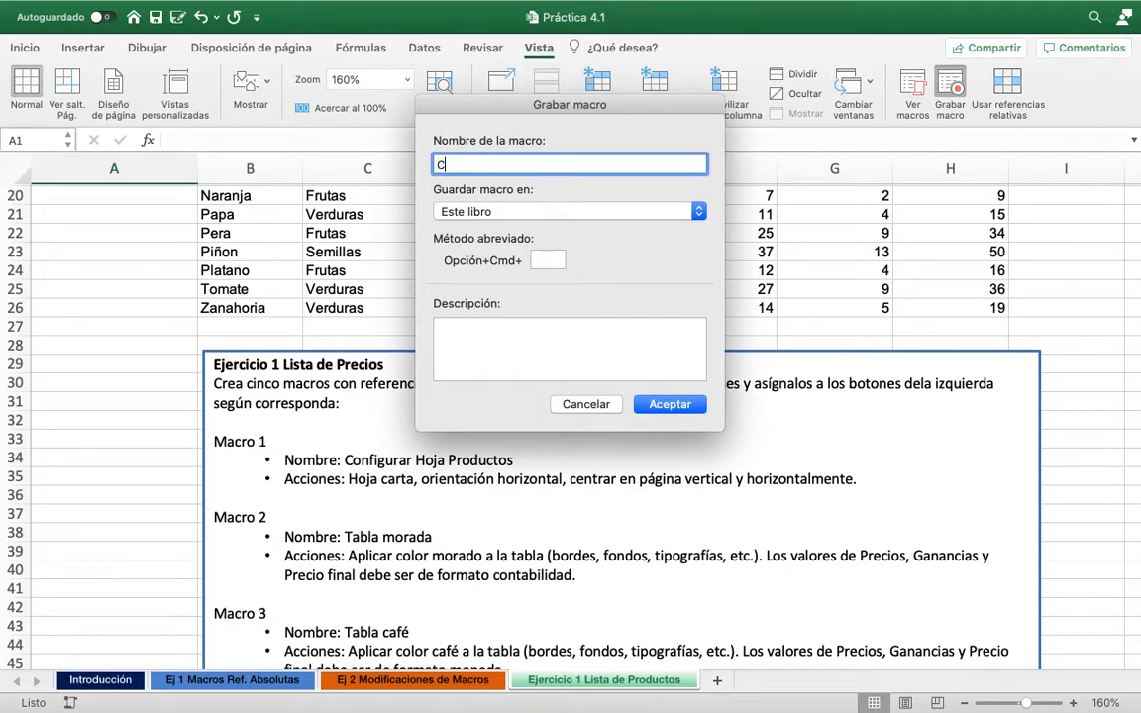
pyautogui.write('onfHoja')
pyautogui.click(668, 402)
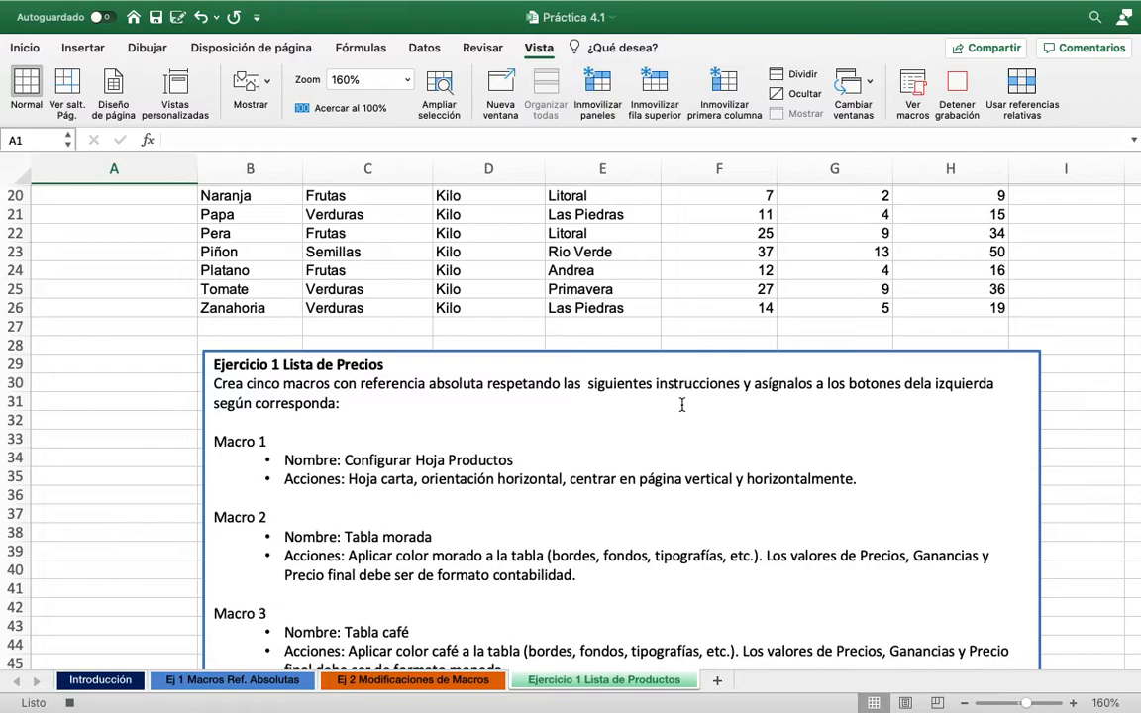
# Set the sheet's paper size to Carta 216 x 279 mm and its orientation to Horizontal
pyautogui.click(218, 50)
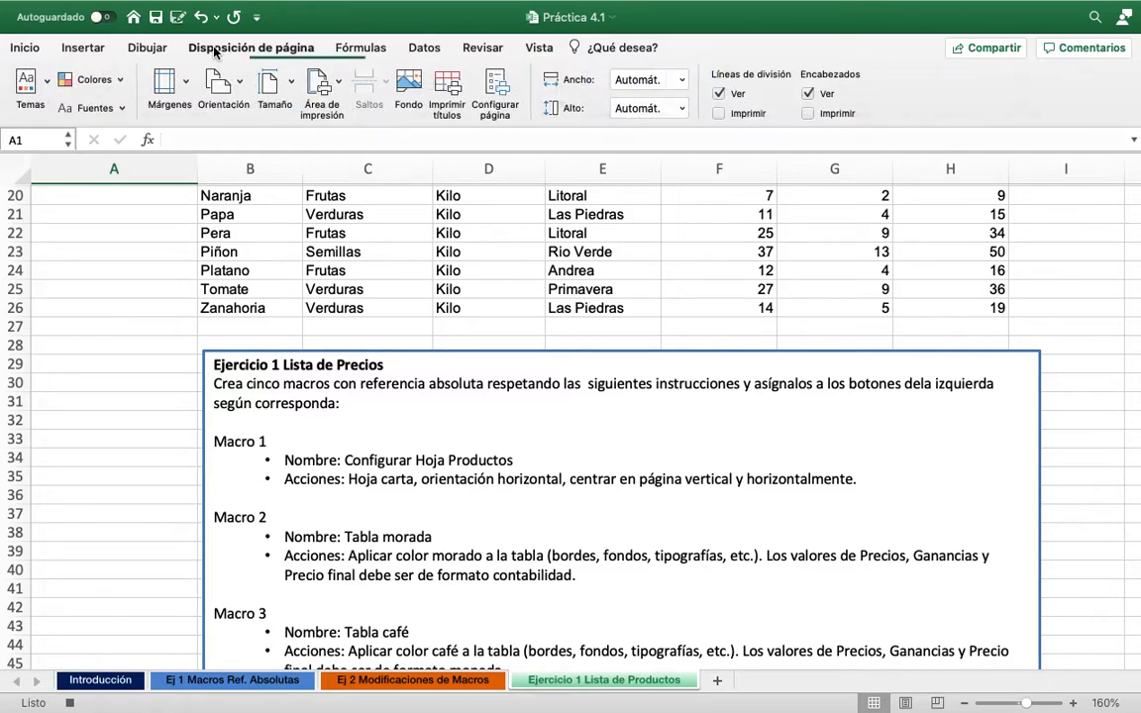
pyautogui.click(270, 82)
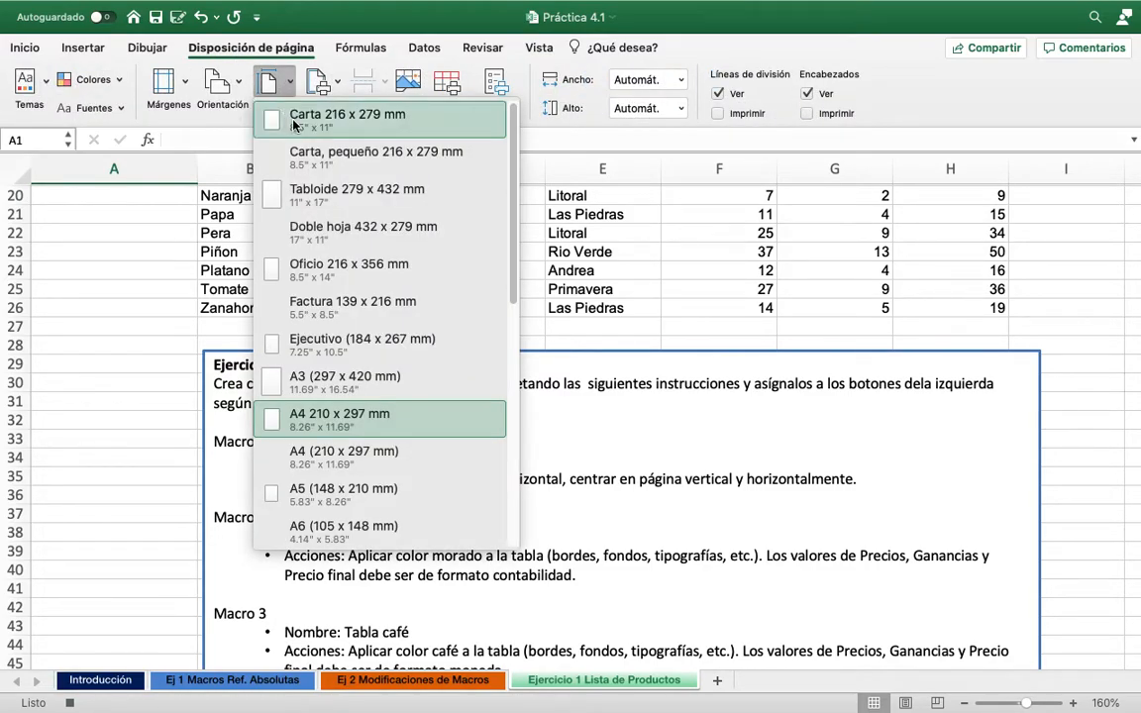
pyautogui.click(293, 124)
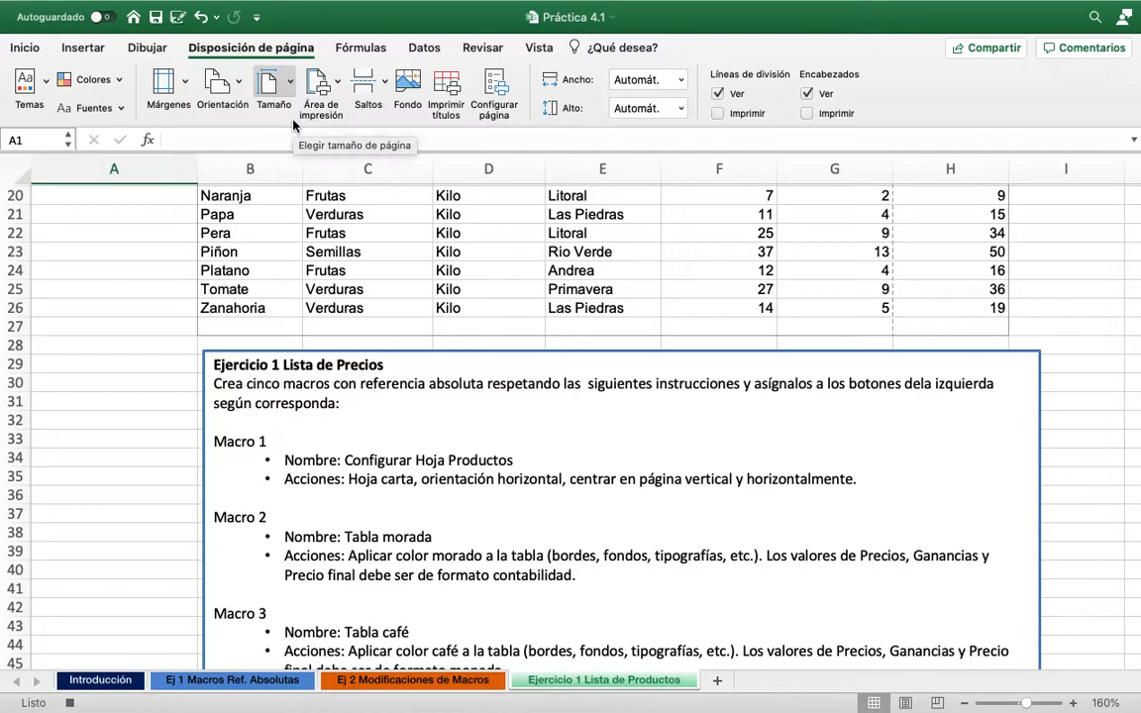
pyautogui.click(220, 87)
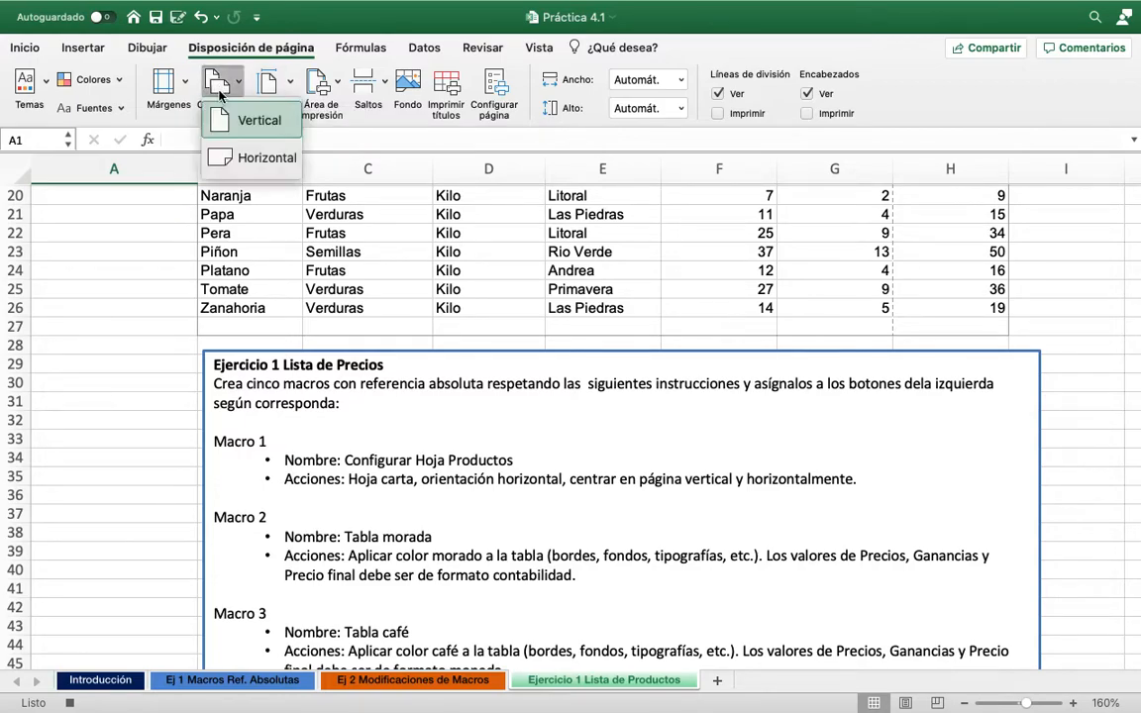
pyautogui.click(228, 158)
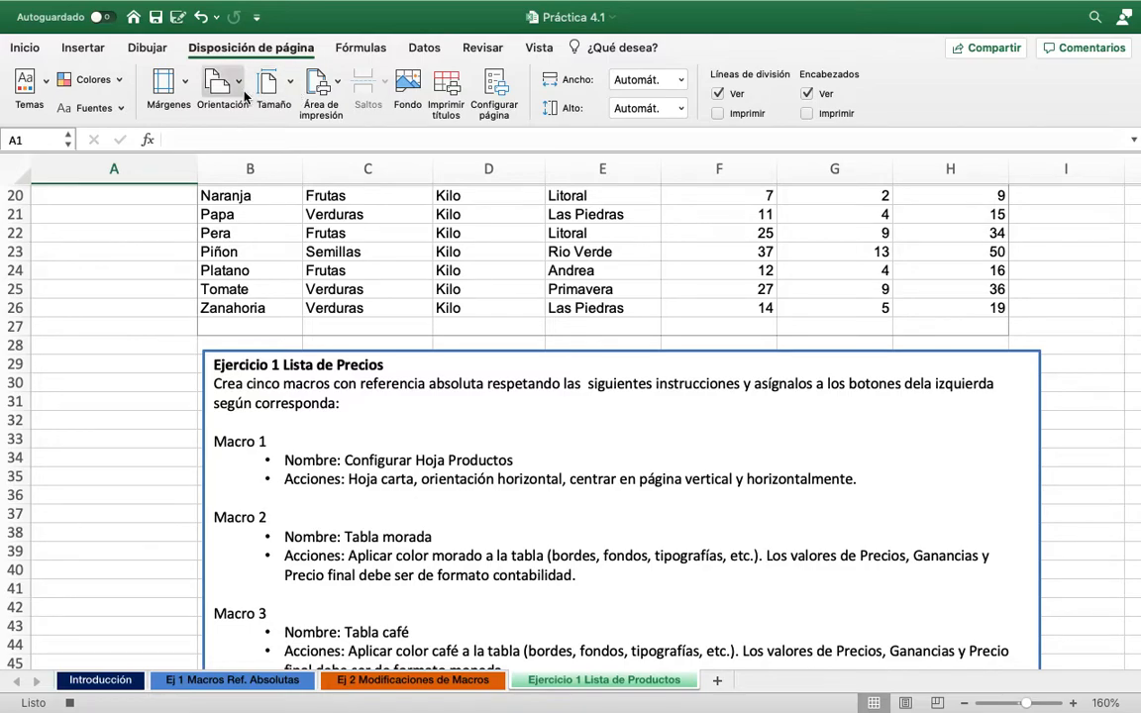
# Stop recording the page setup macro
pyautogui.scroll(10, 263, 263)
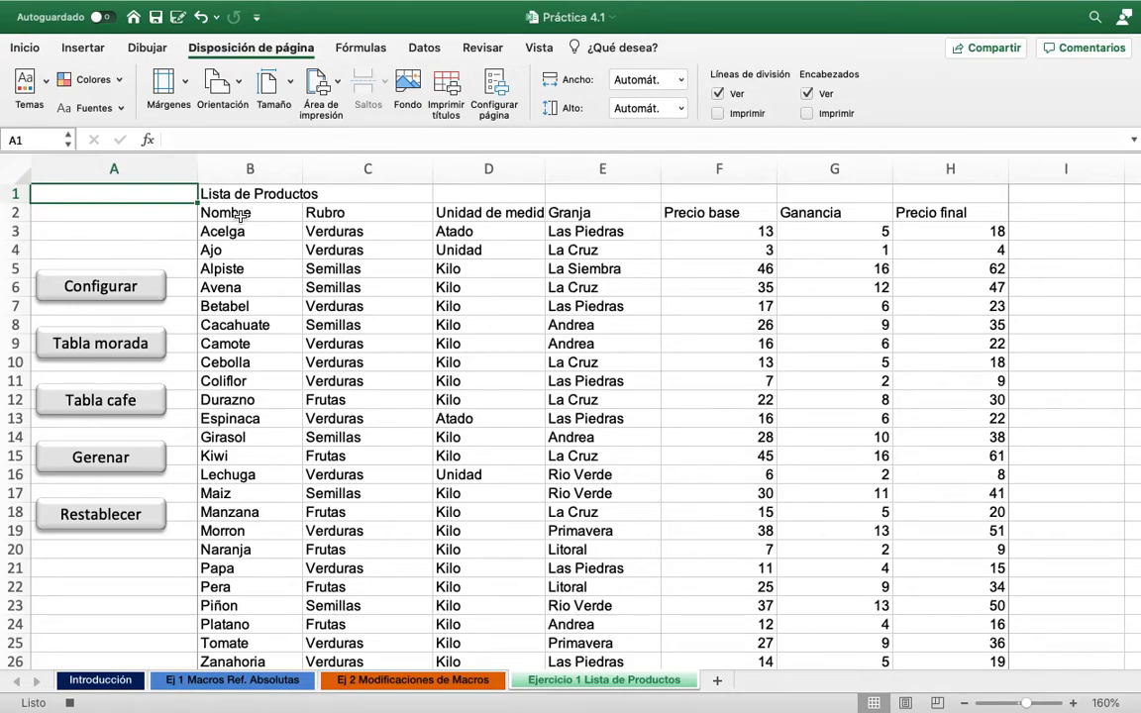
pyautogui.click(539, 48)
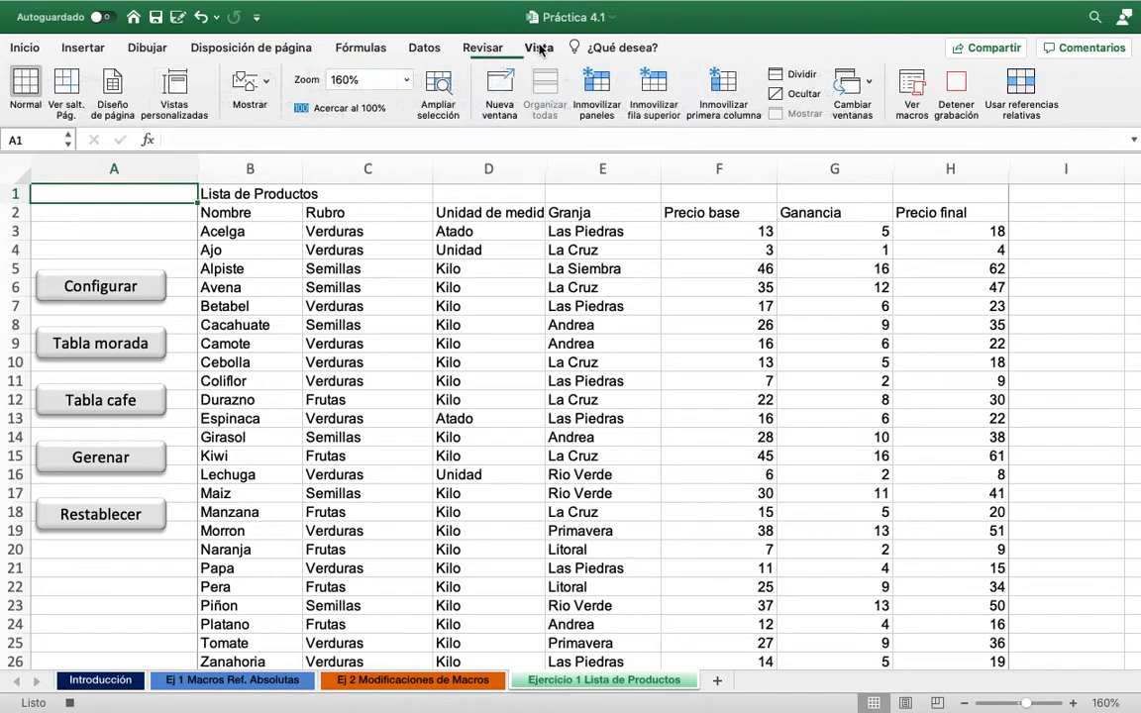
pyautogui.click(961, 87)
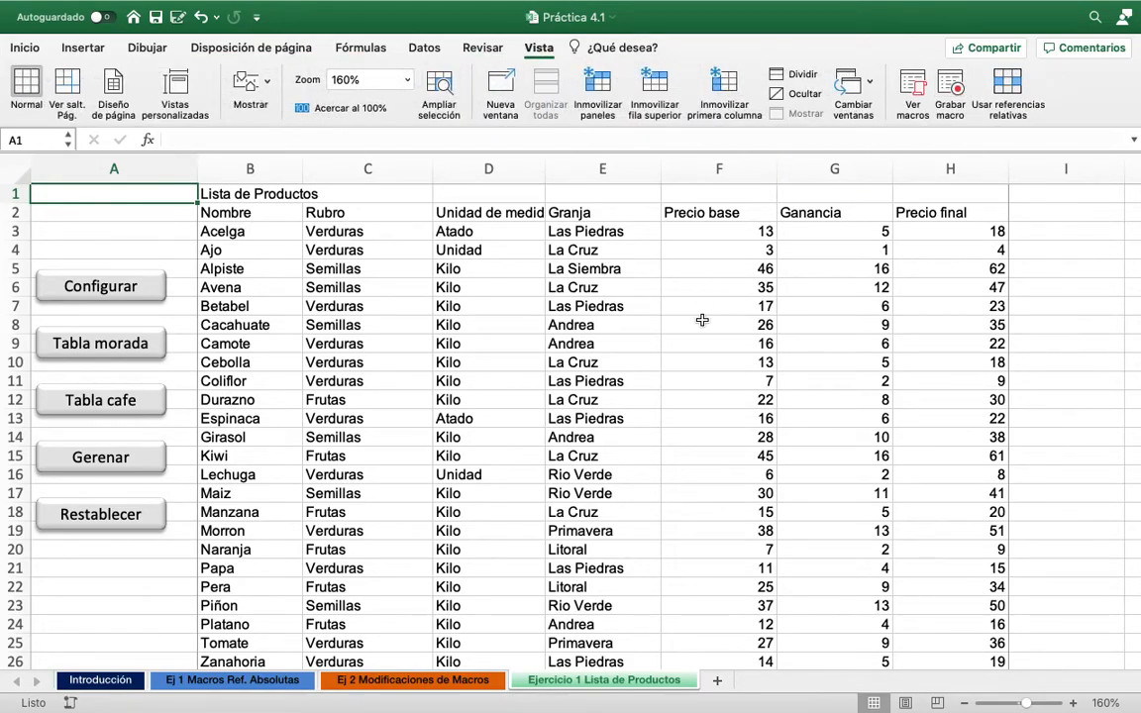
# Assign the ConfHoja macro to the Configurar button shape and deselect the shape
pyautogui.rightClick(112, 288)
pyautogui.click(95, 284)
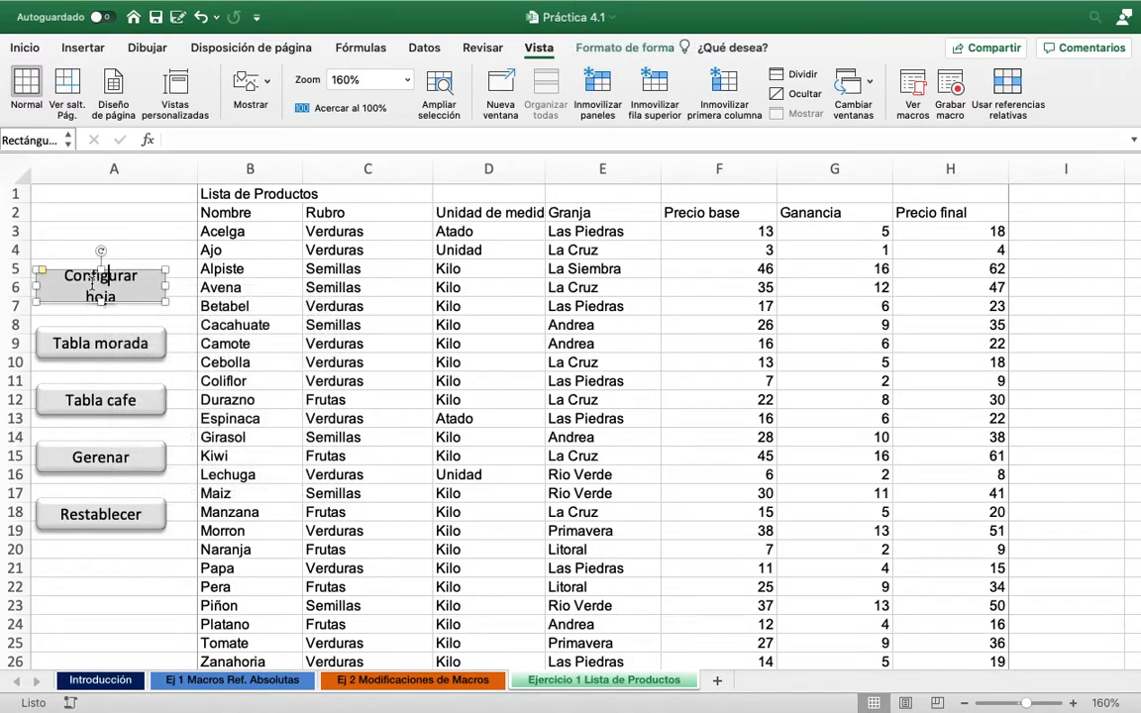
pyautogui.rightClick(92, 280)
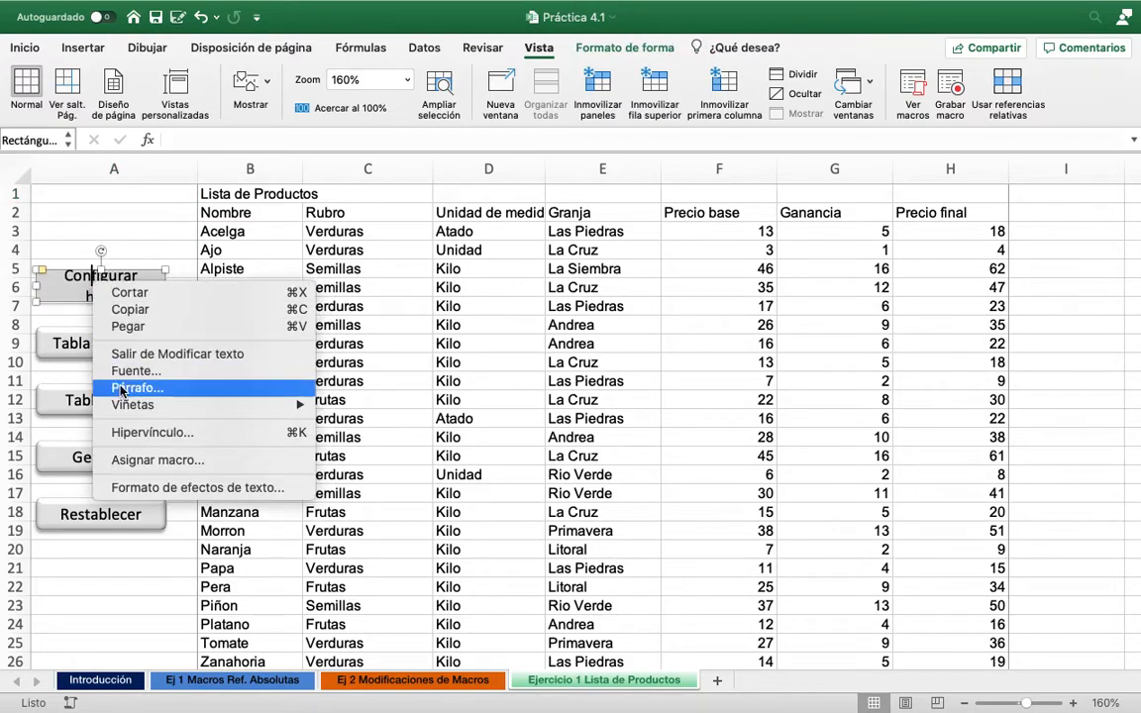
pyautogui.click(149, 461)
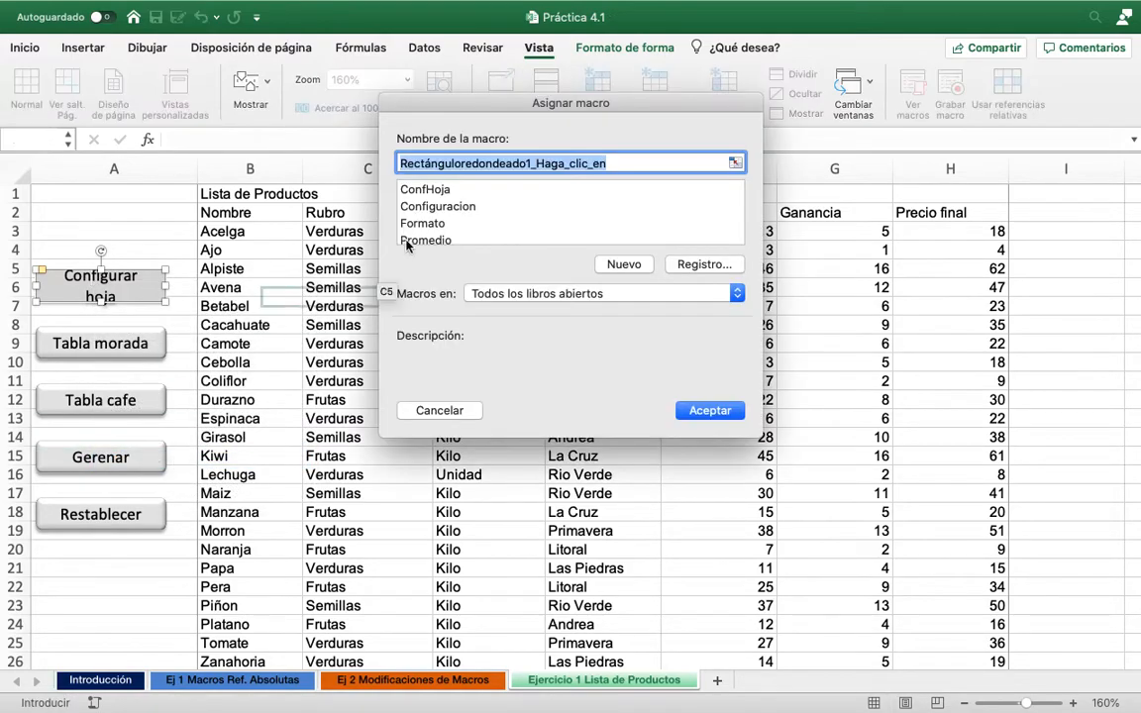
pyautogui.click(433, 191)
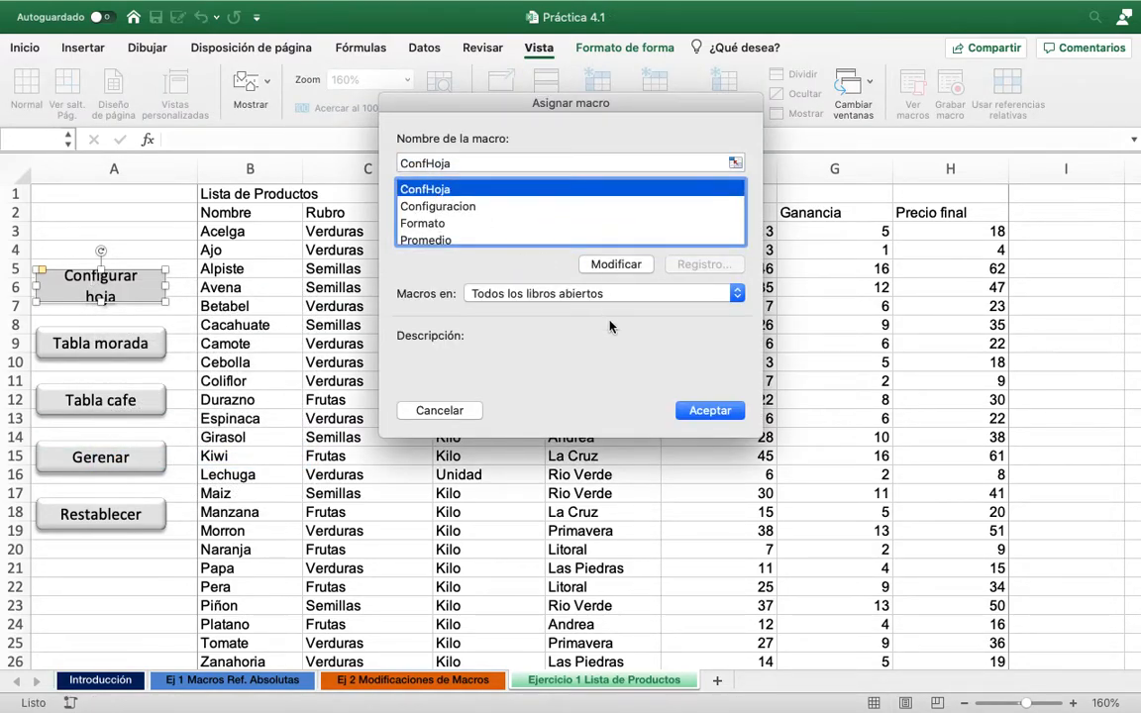
pyautogui.click(708, 411)
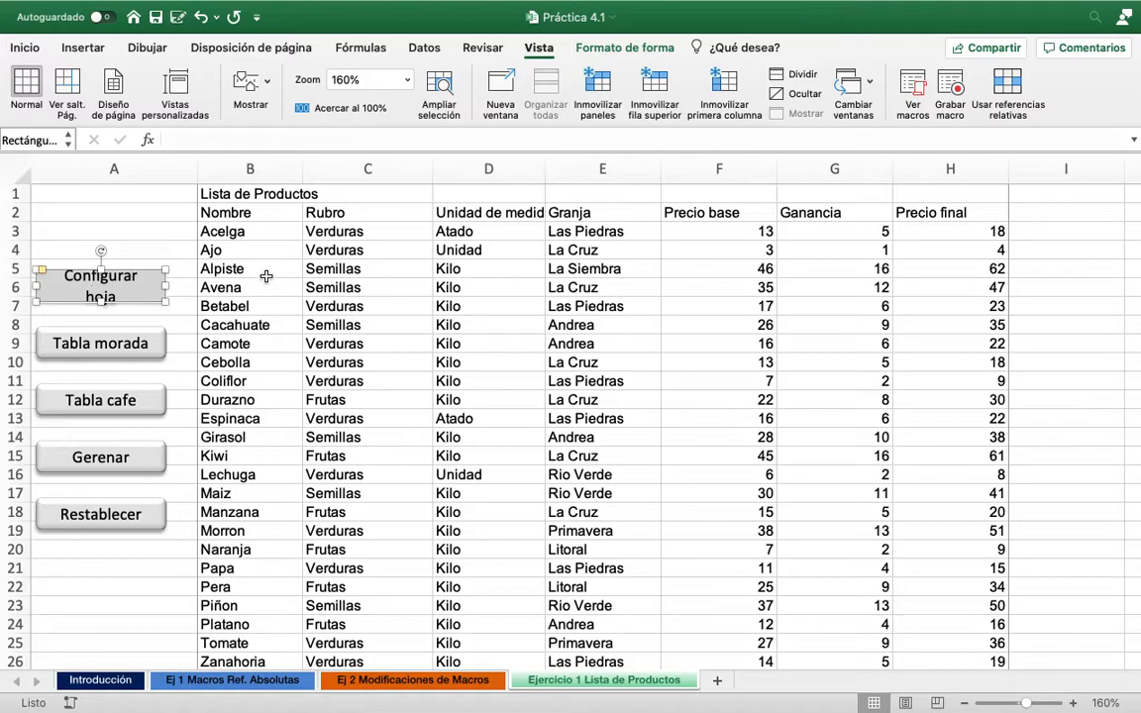
pyautogui.click(159, 242)
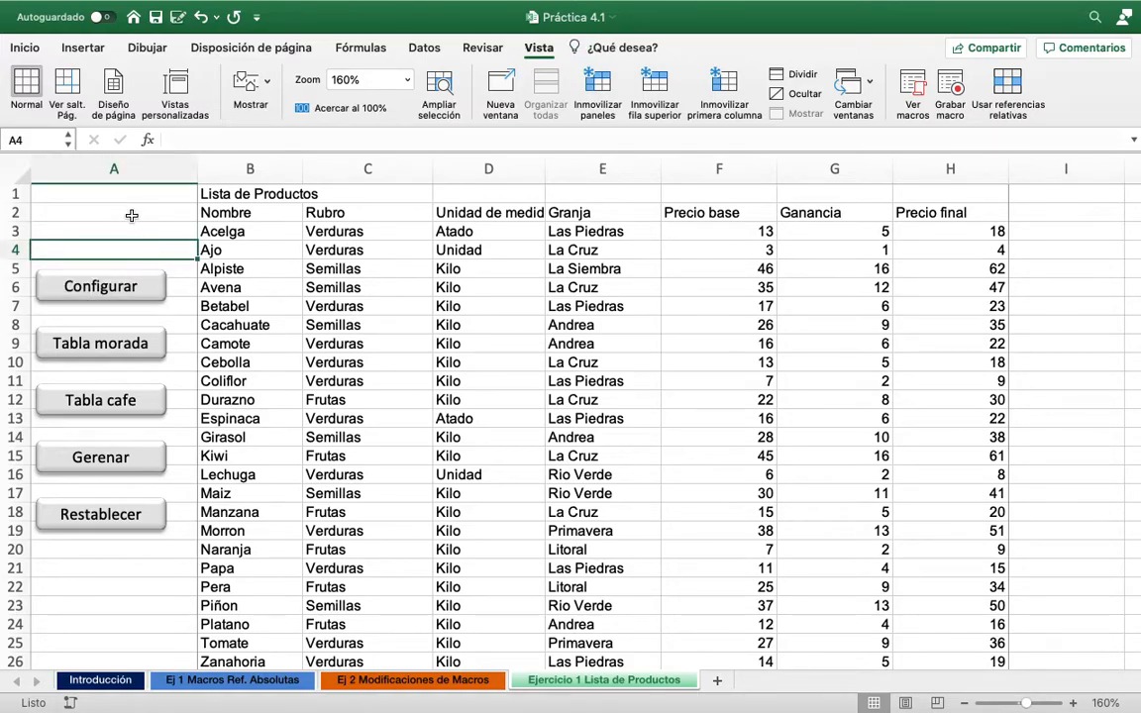
# Examine the instructions for the remaining macros and the note about total formats, comparing them with the product table
pyautogui.scroll(-10, 319, 416)
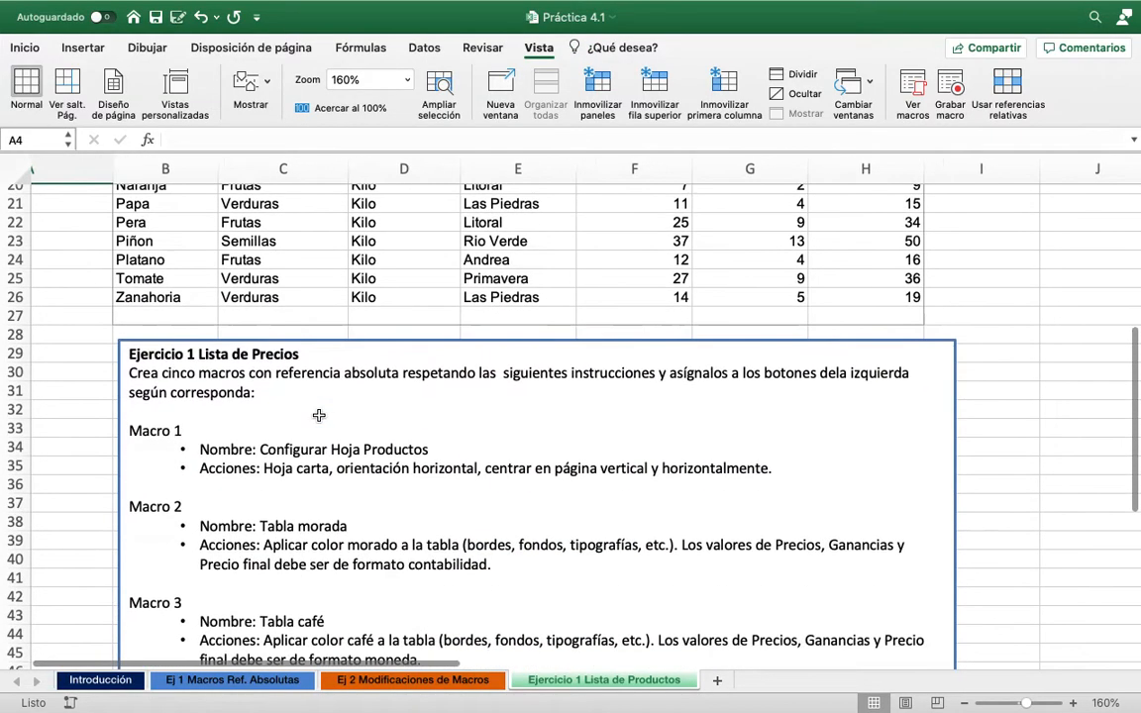
pyautogui.scroll(-5, 294, 446)
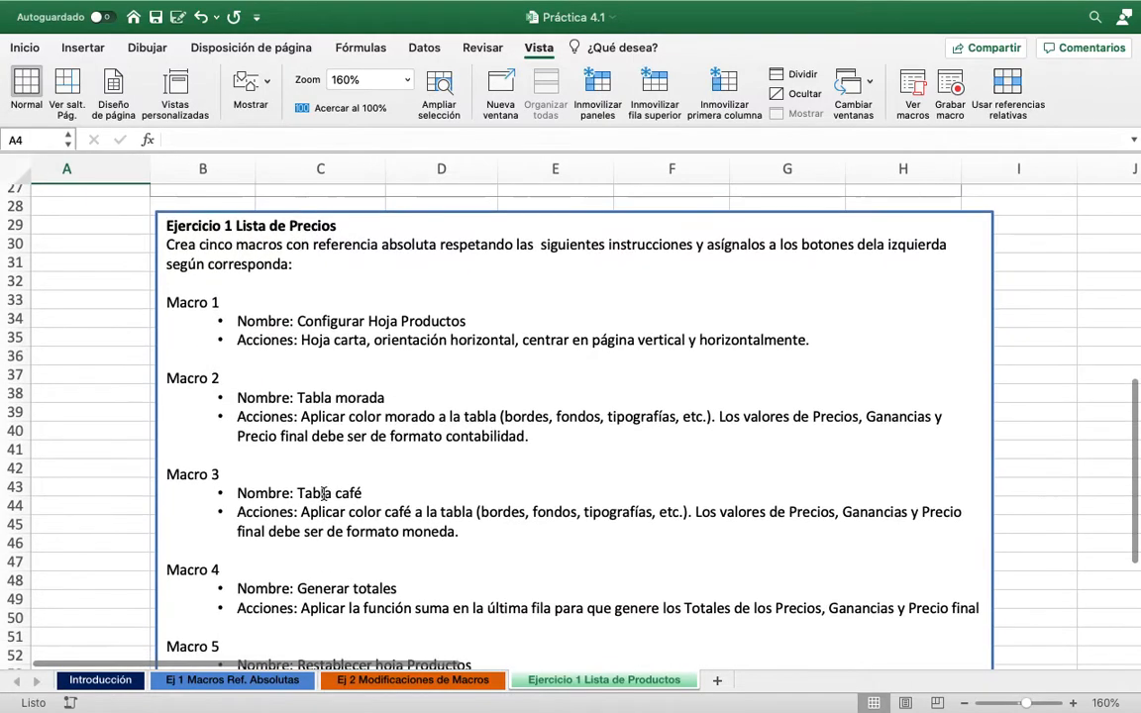
pyautogui.scroll(-1, 323, 495)
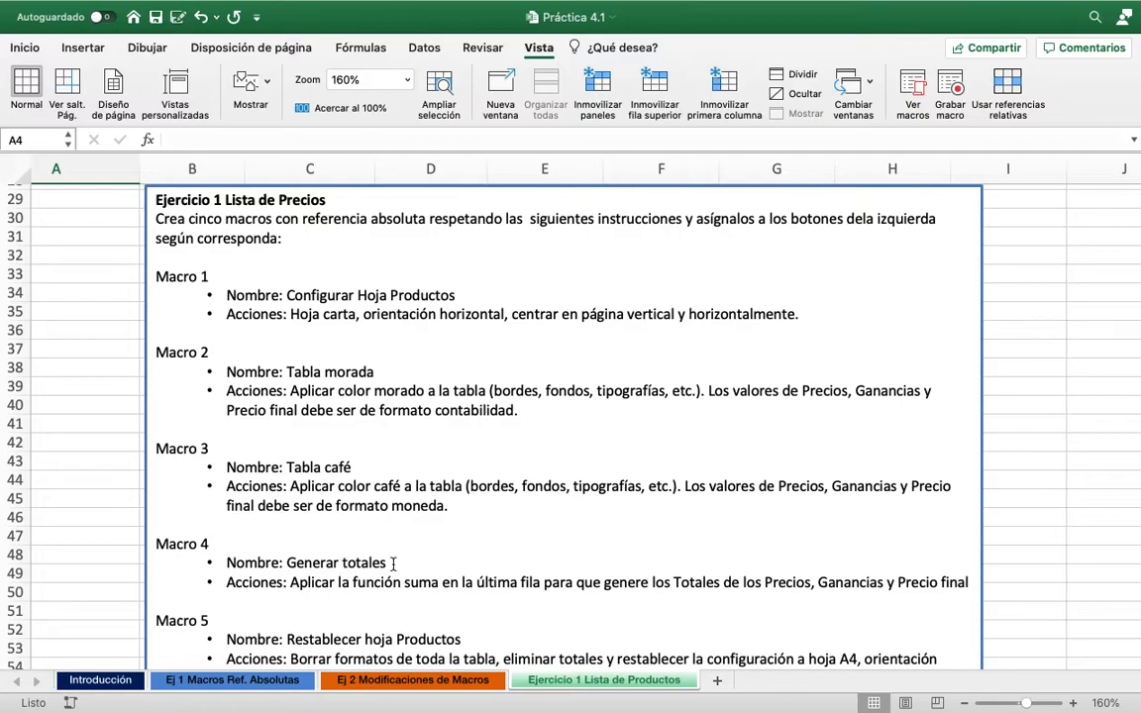
pyautogui.scroll(-1, 394, 562)
pyautogui.scroll(-1, 394, 563)
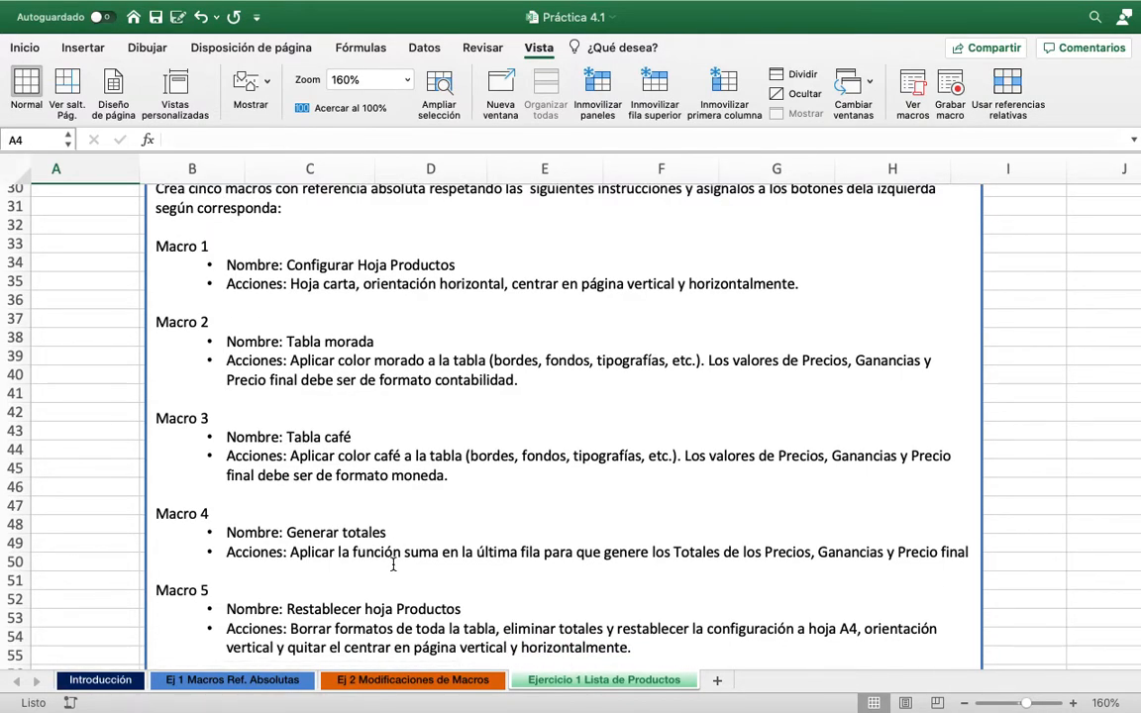
pyautogui.scroll(-1, 394, 563)
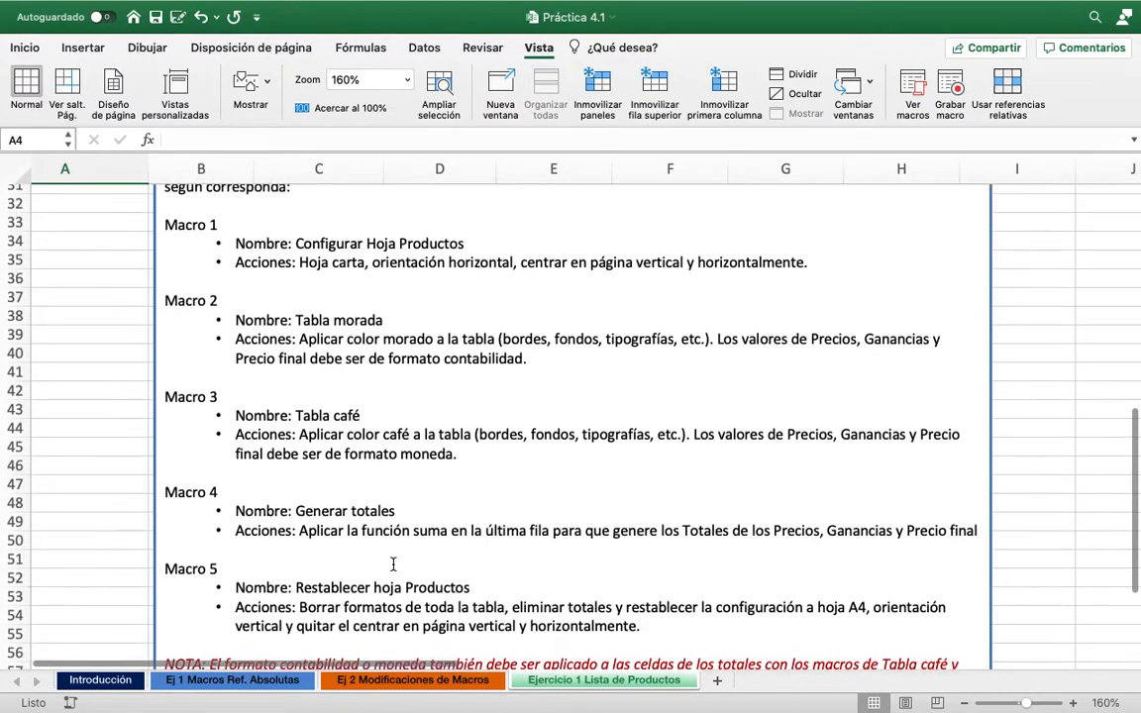
pyautogui.scroll(2, 394, 564)
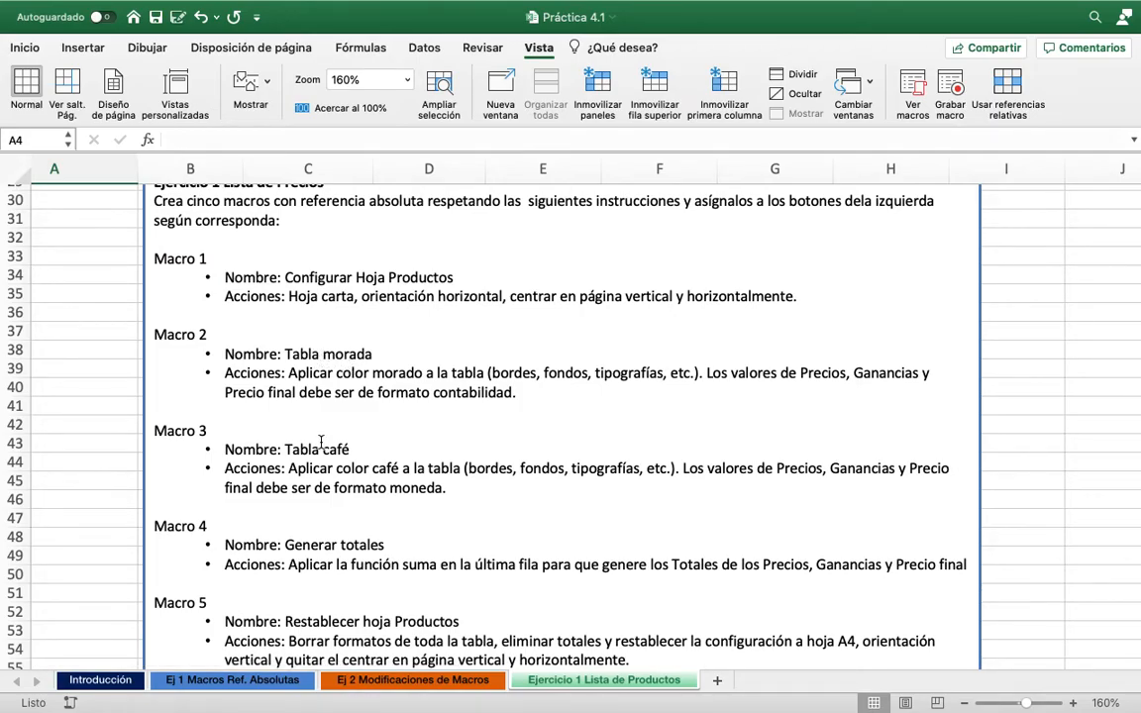
pyautogui.scroll(15, 322, 446)
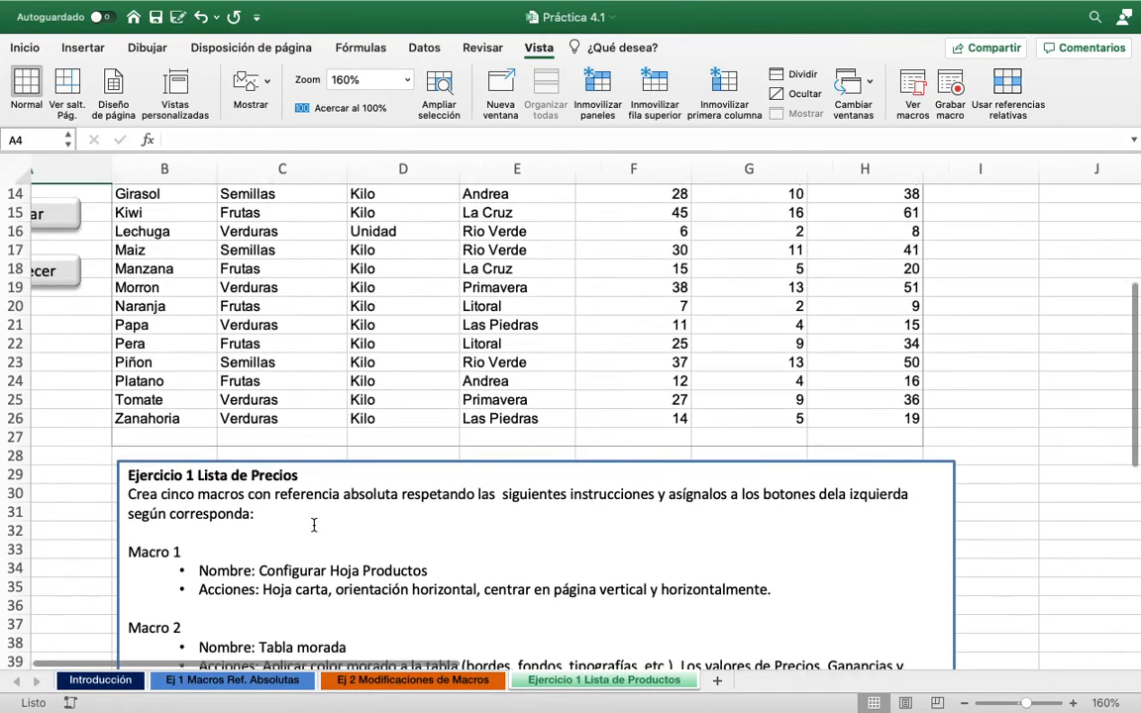
pyautogui.scroll(-1, 314, 525)
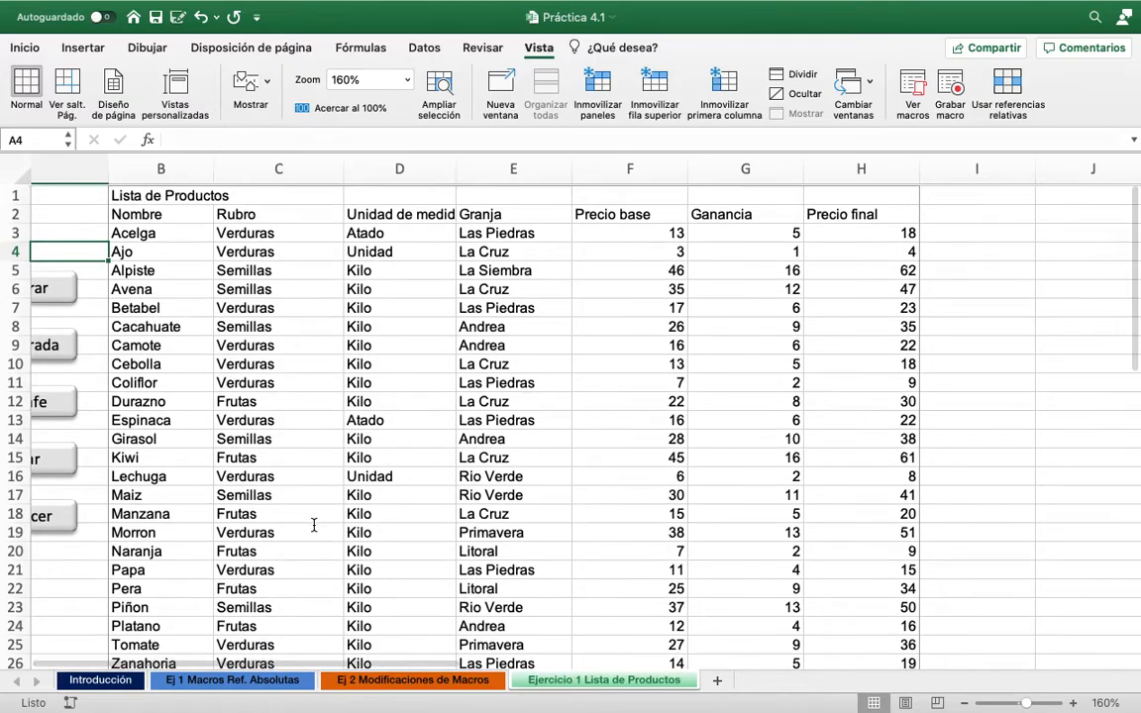
pyautogui.scroll(-15, 314, 525)
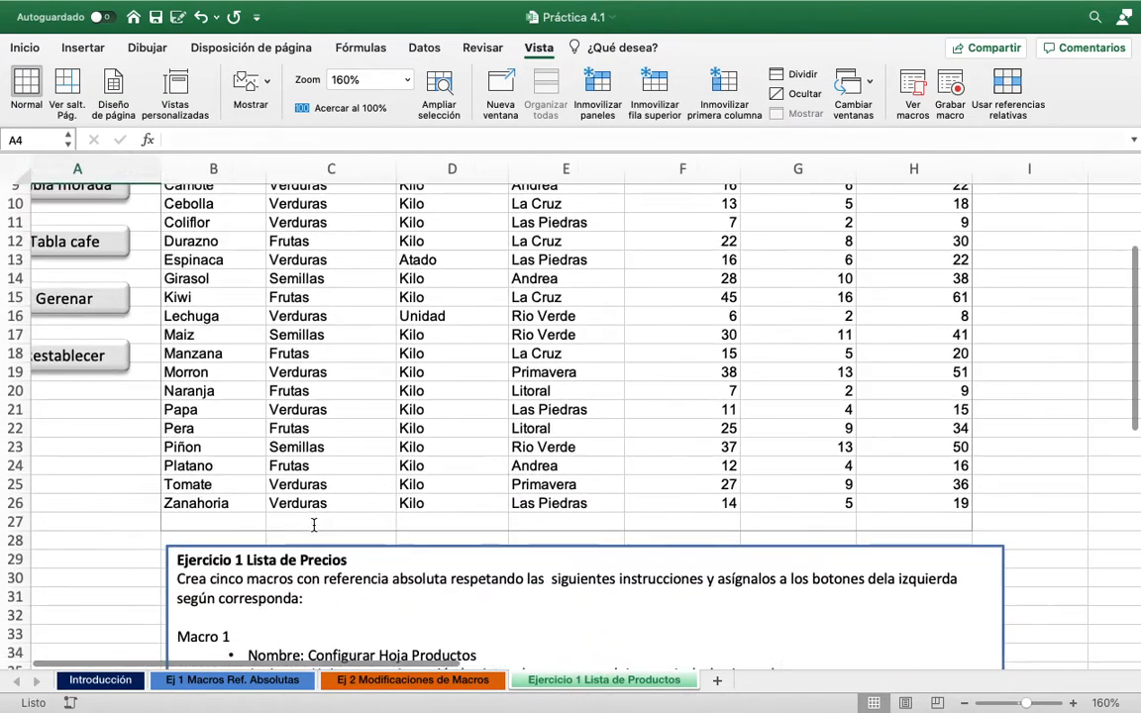
pyautogui.scroll(-2, 315, 525)
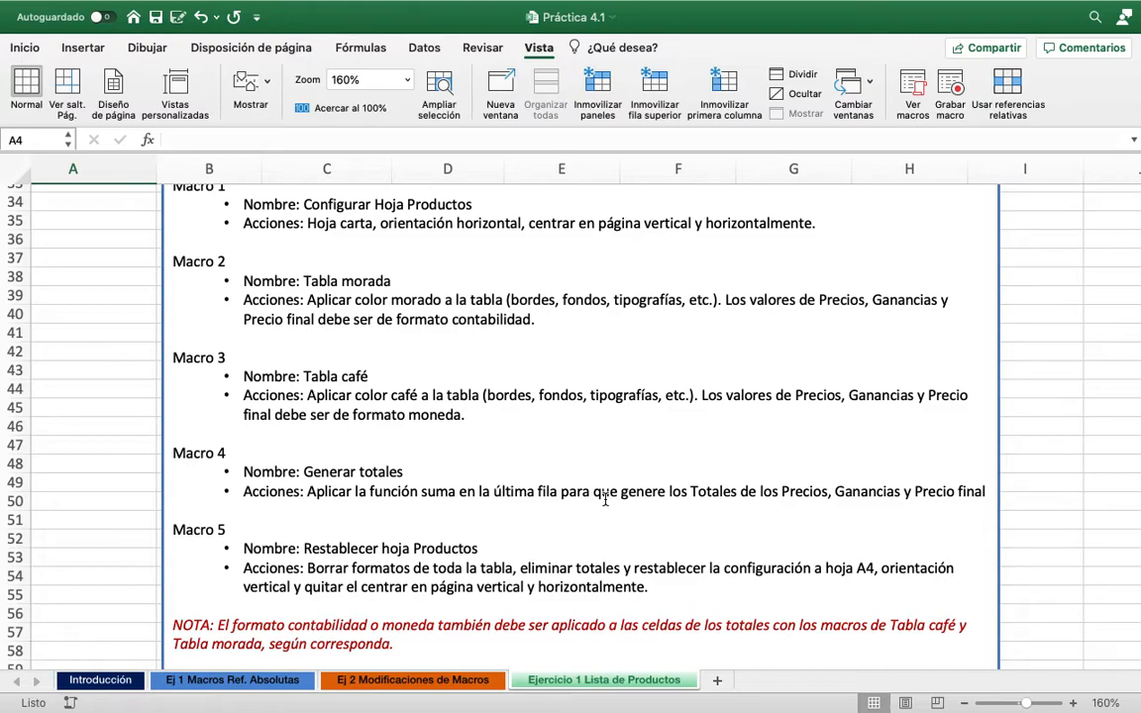
pyautogui.scroll(15, 604, 500)
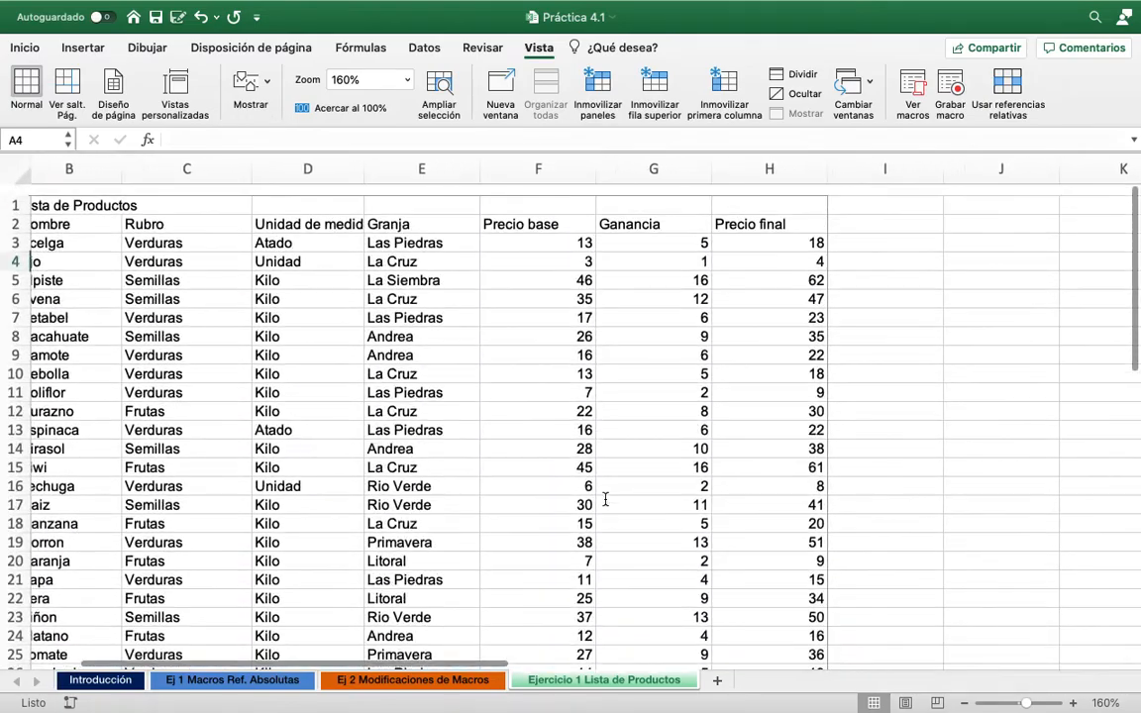
pyautogui.click(877, 213)
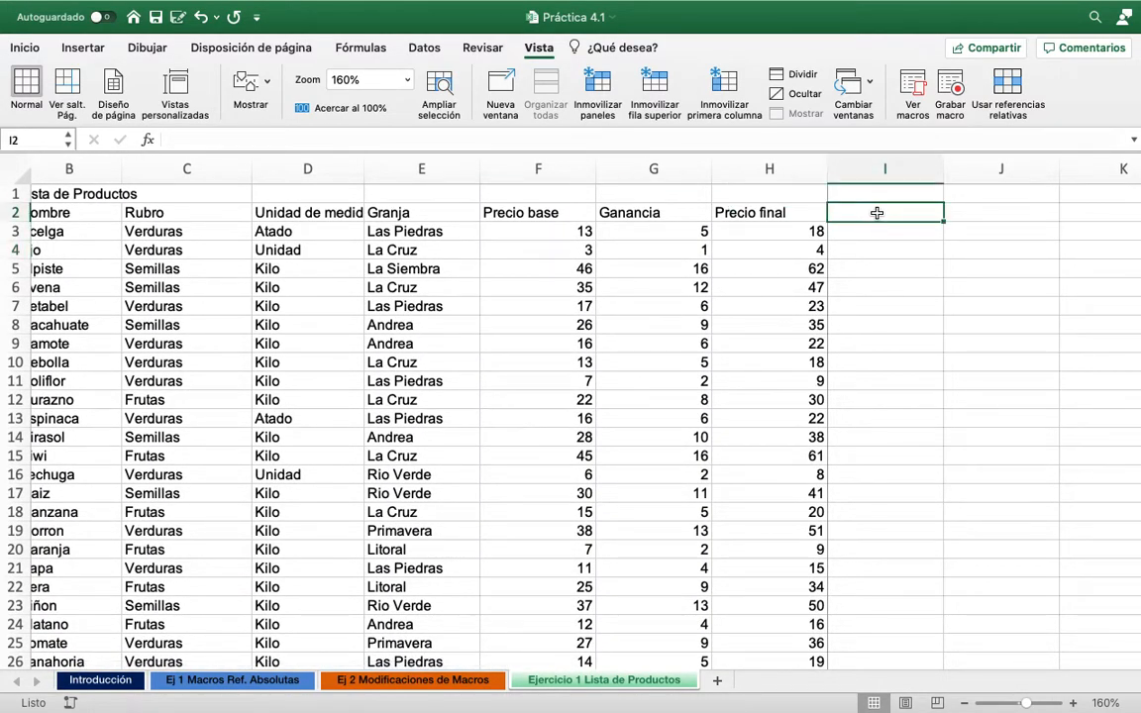
pyautogui.scroll(-15, 707, 418)
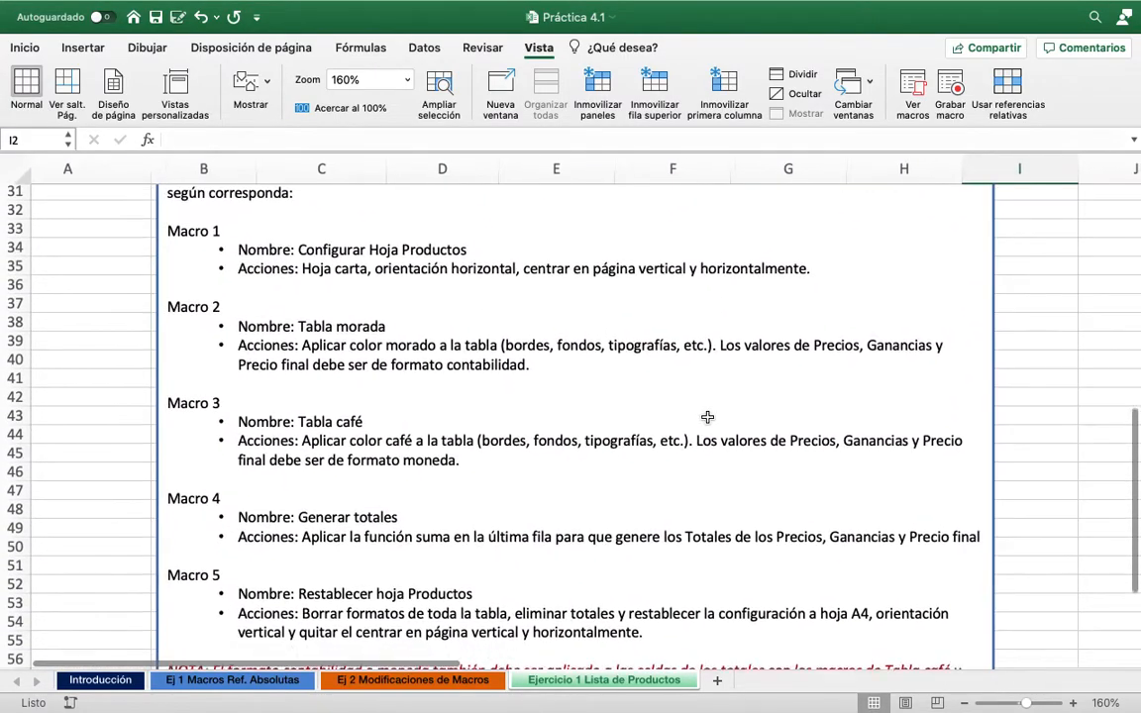
# Add the heading Total in cell I2, beside the Precio final column of the product table
pyautogui.scroll(15, 705, 349)
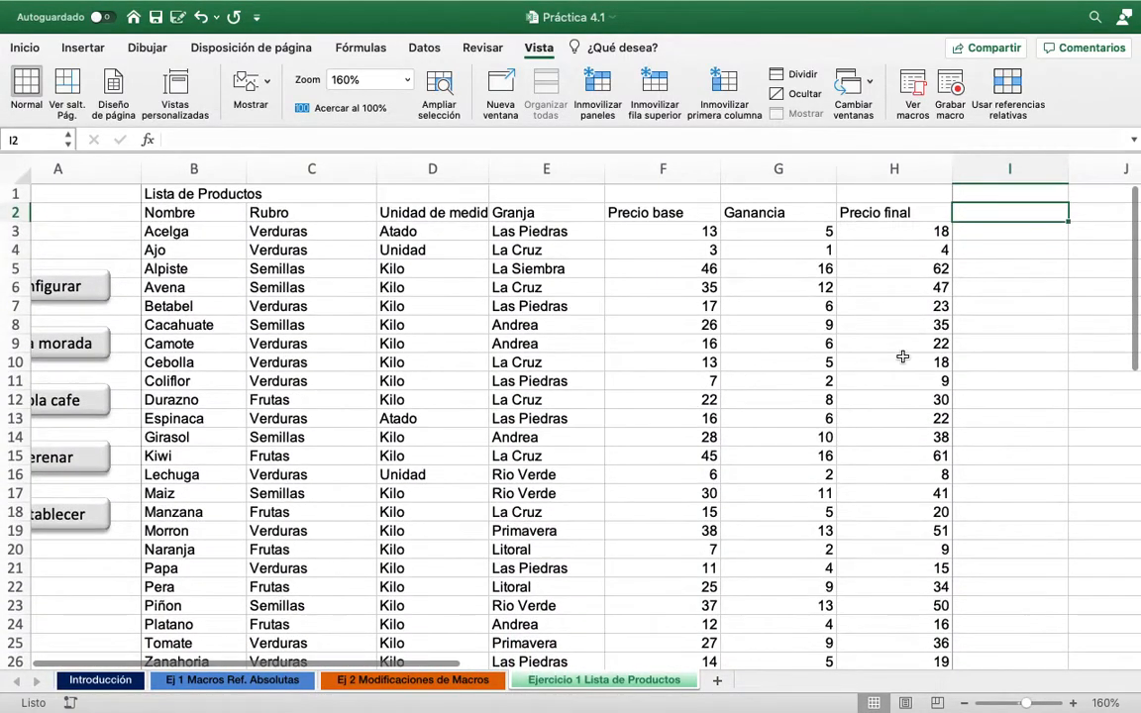
pyautogui.scroll(-15, 903, 357)
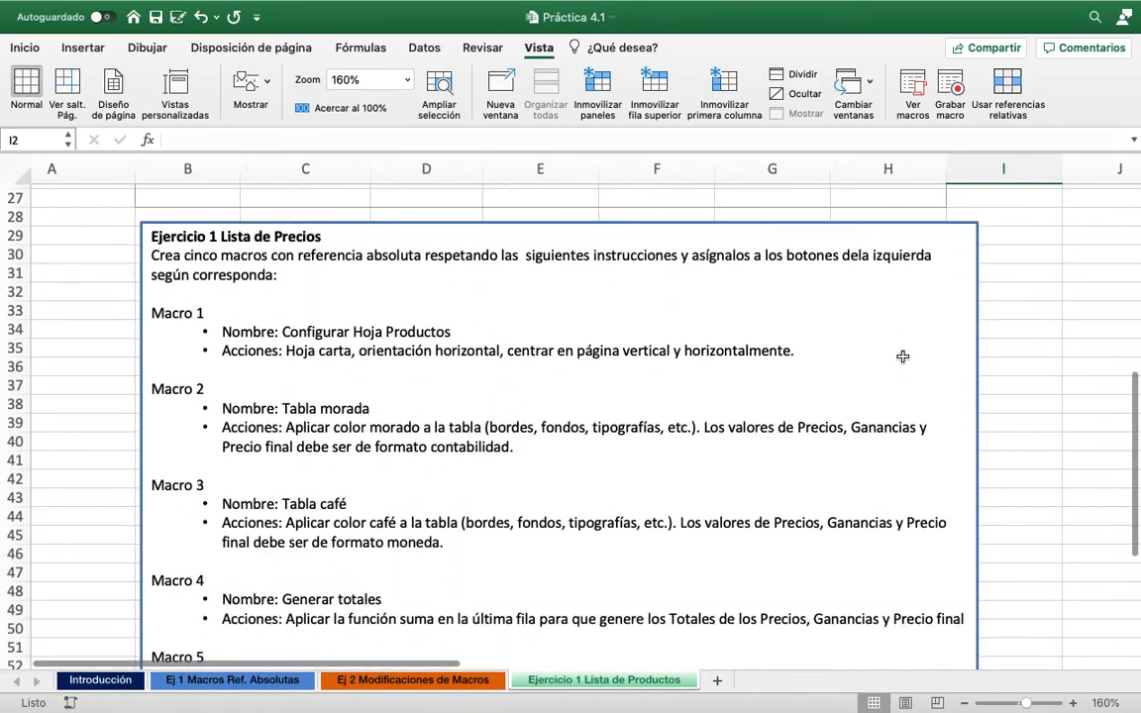
pyautogui.scroll(-1, 903, 357)
pyautogui.scroll(15, 902, 357)
pyautogui.click(856, 231)
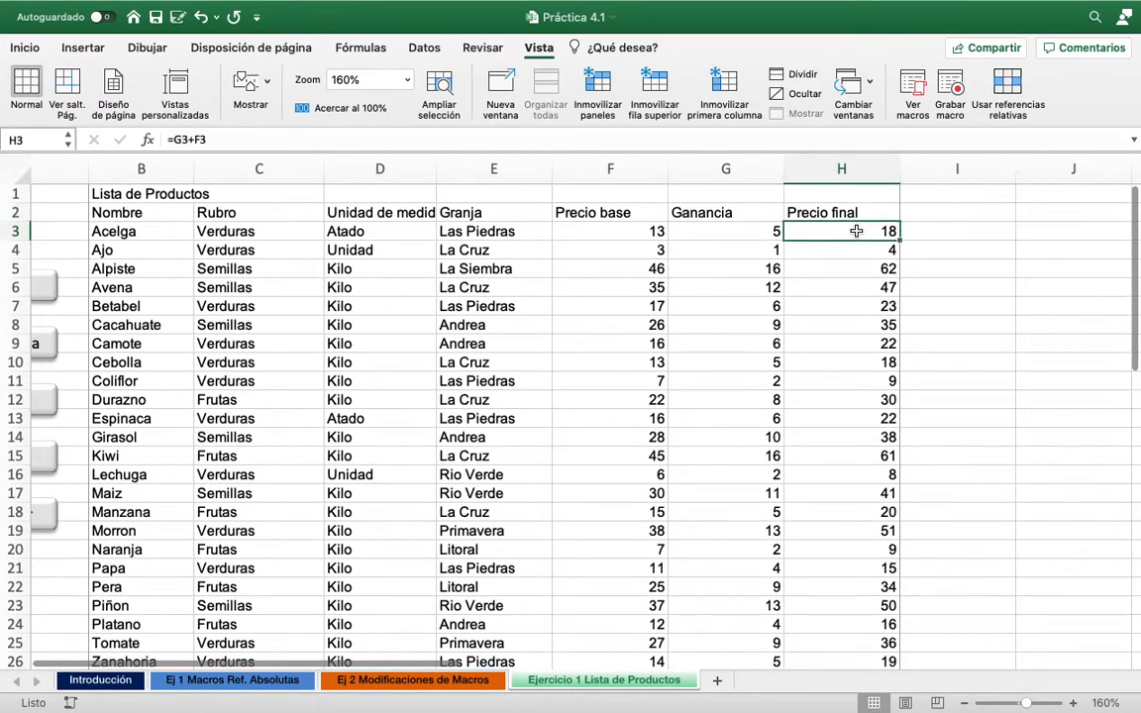
pyautogui.click(946, 214)
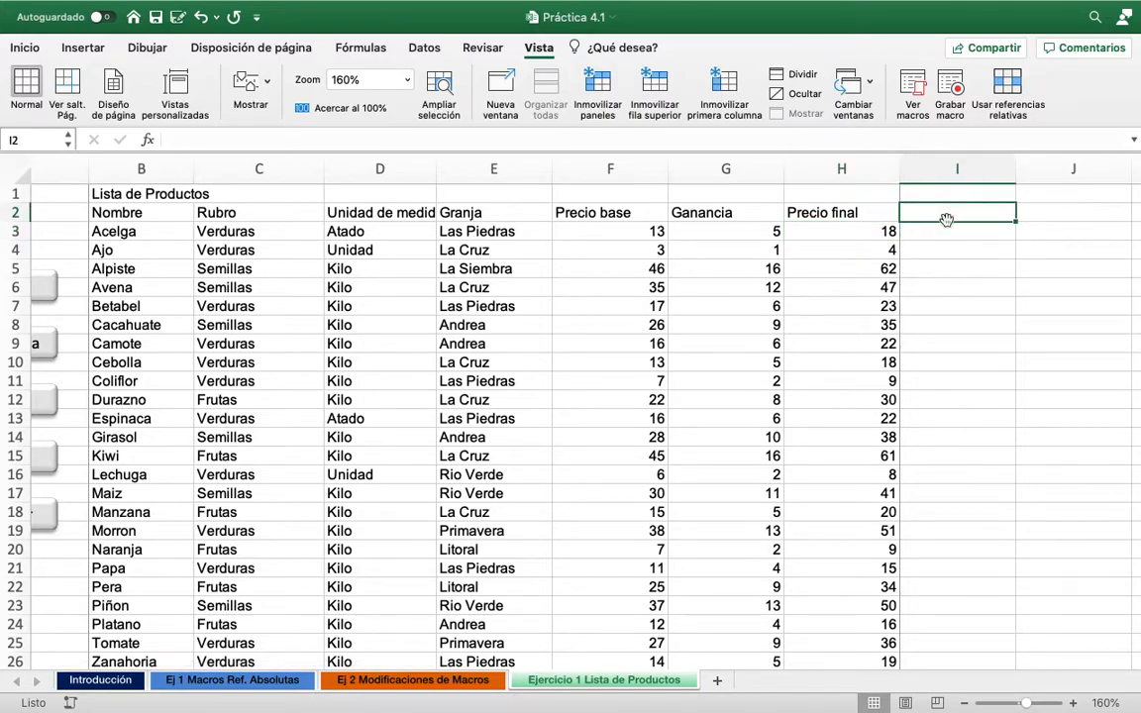
pyautogui.write('Total')
pyautogui.press('Return')
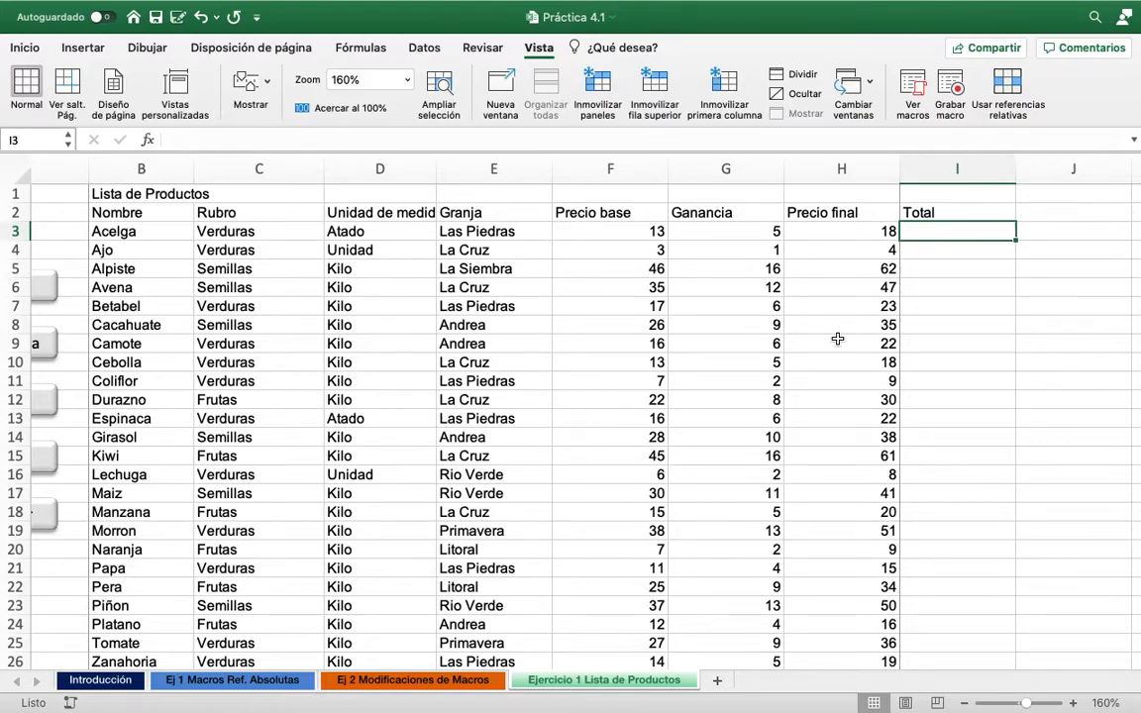
# Review the exercise instructions for the Tabla morada, Tabla café and Generar totales macros against the product table's columns
pyautogui.scroll(-10, 837, 340)
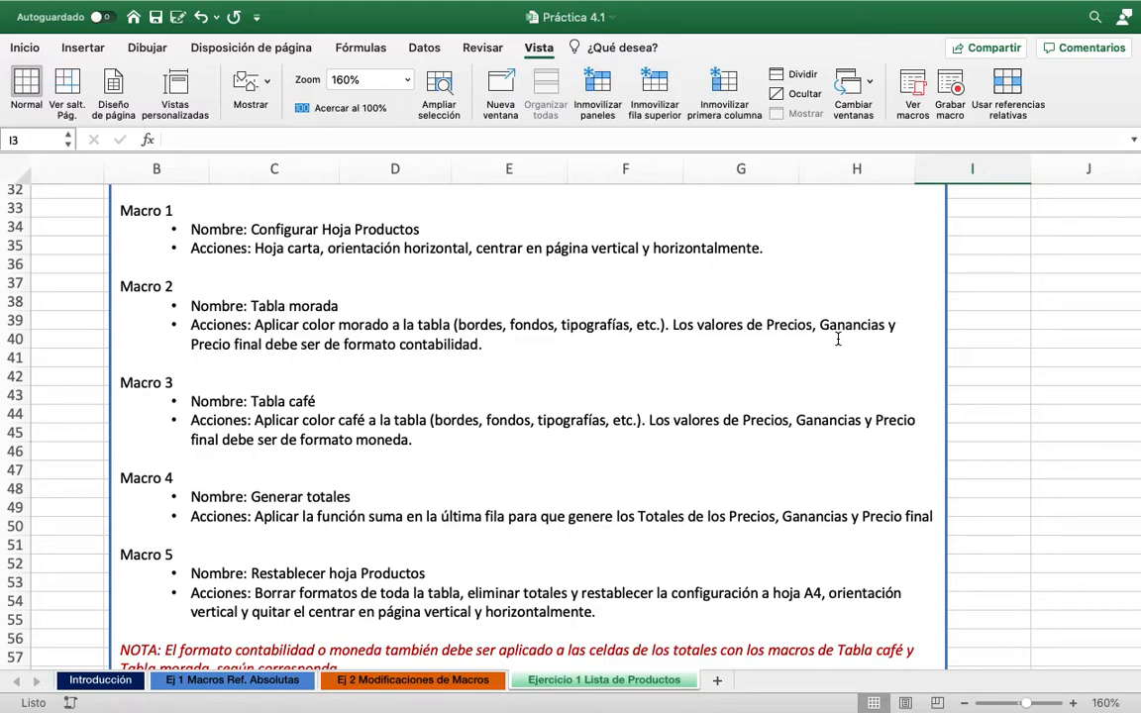
pyautogui.scroll(10, 837, 340)
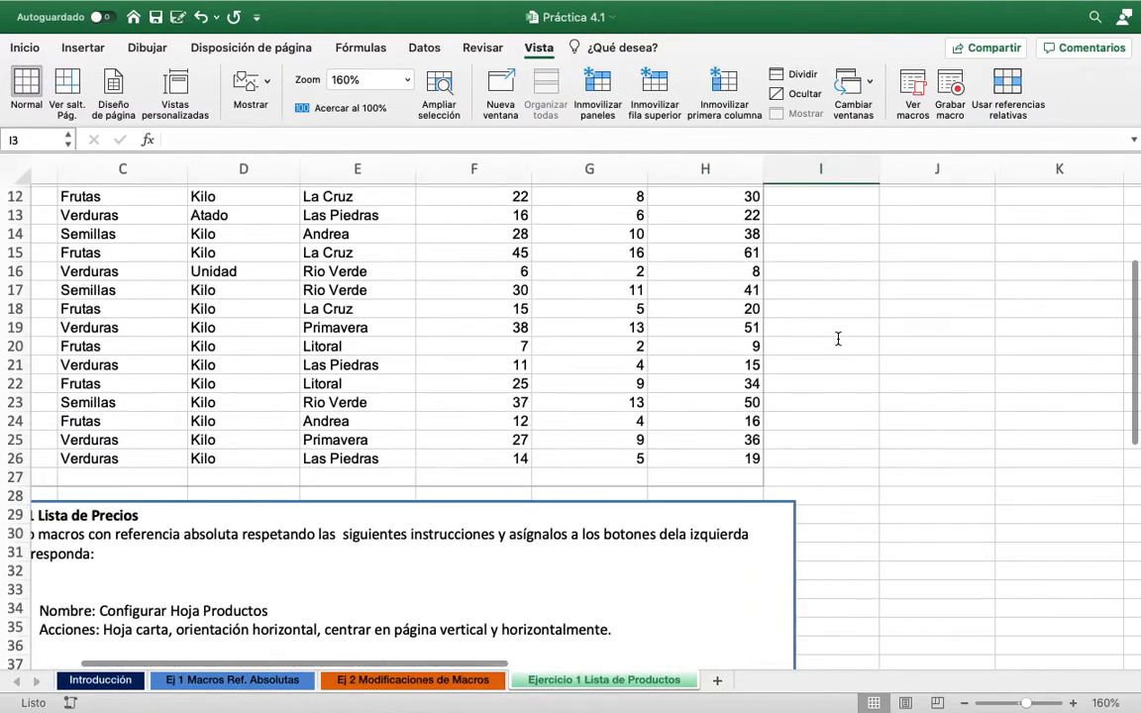
pyautogui.hscroll(-1, 838, 340)
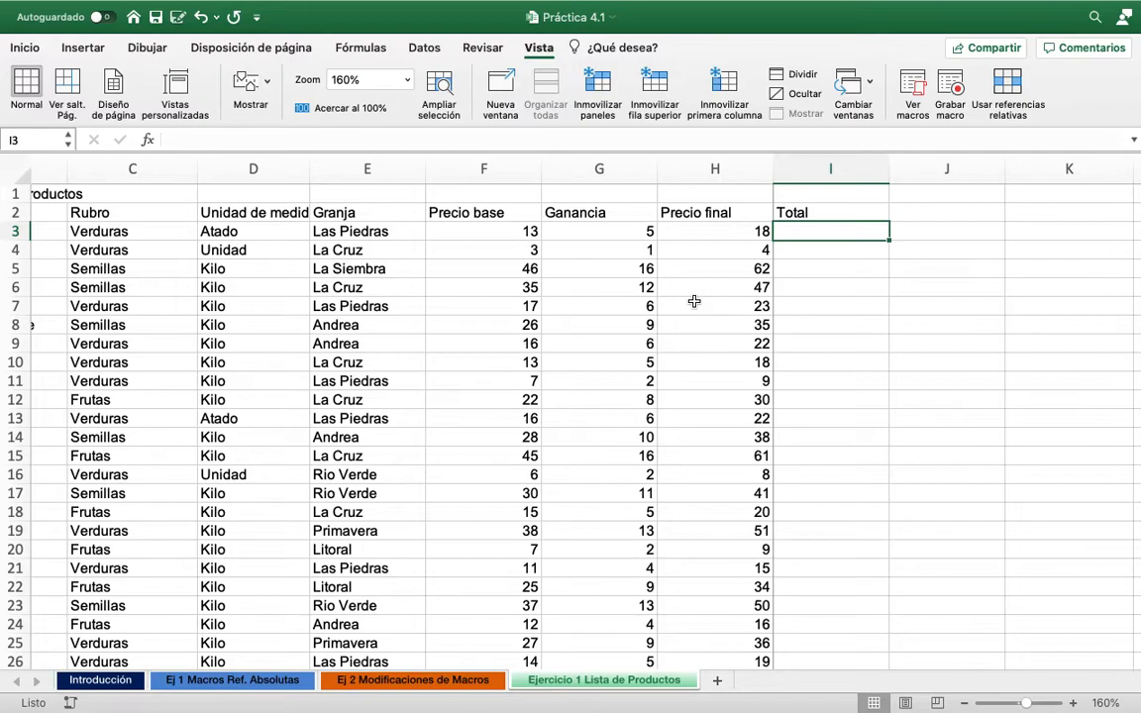
pyautogui.click(807, 211)
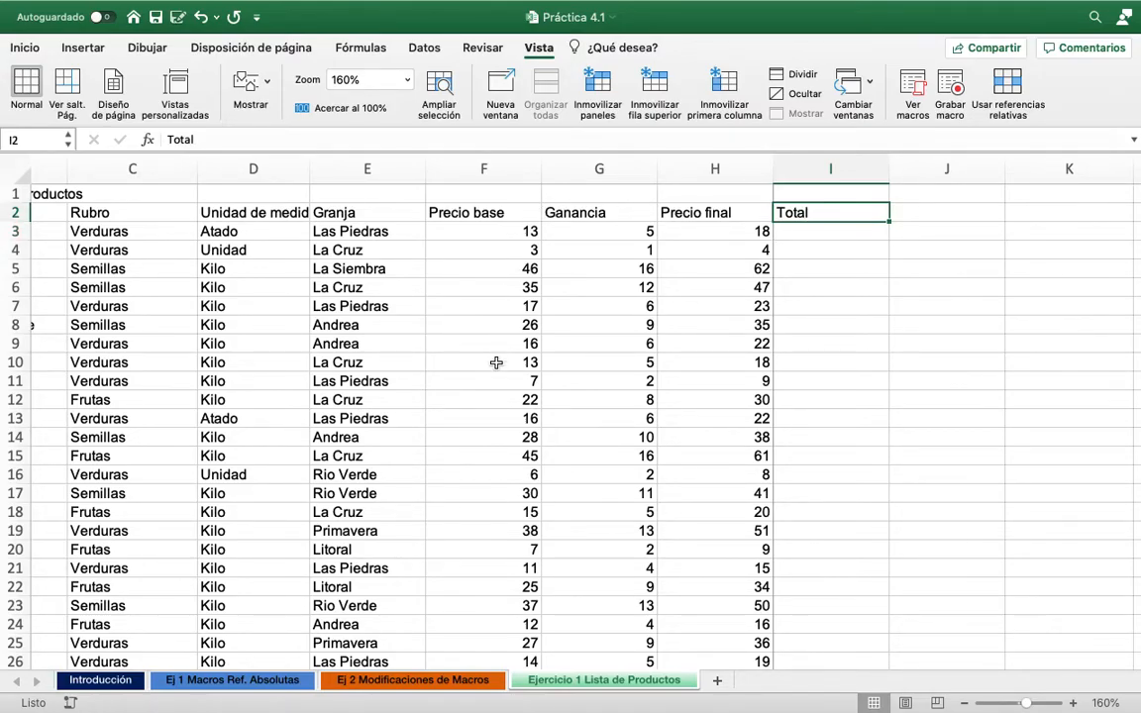
pyautogui.scroll(-10, 496, 367)
pyautogui.hscroll(-2, 496, 366)
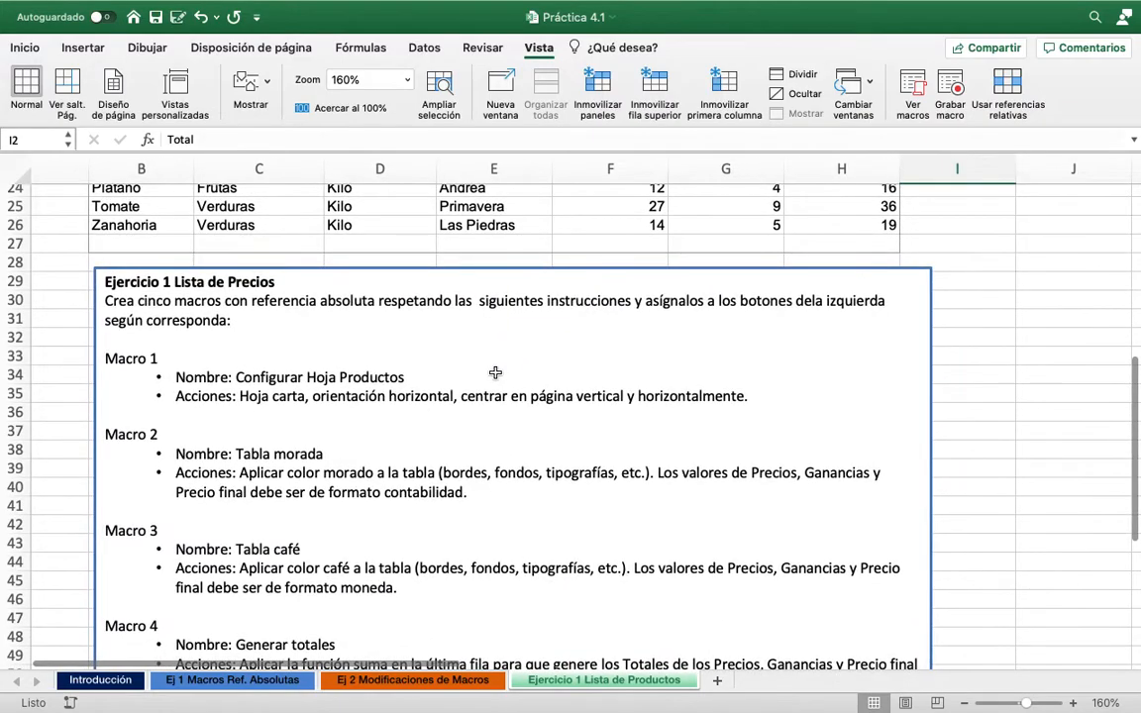
pyautogui.scroll(-1, 495, 373)
pyautogui.hscroll(-1, 496, 372)
pyautogui.scroll(-5, 495, 372)
pyautogui.hscroll(-1, 495, 372)
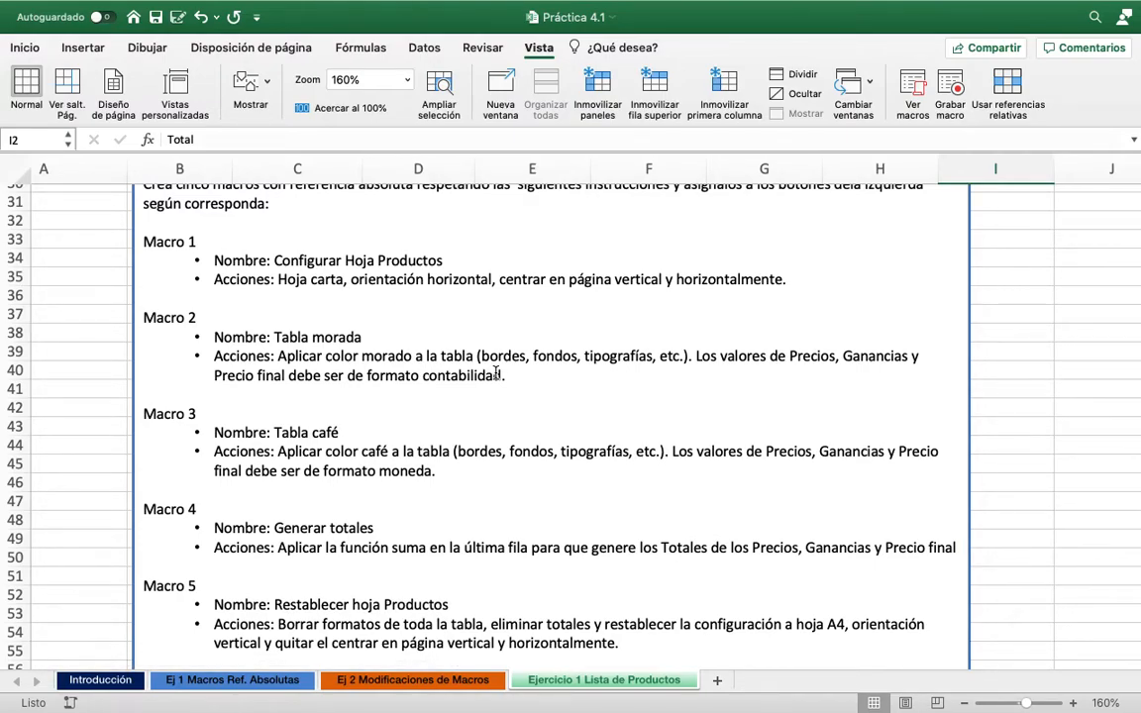
pyautogui.scroll(2, 496, 374)
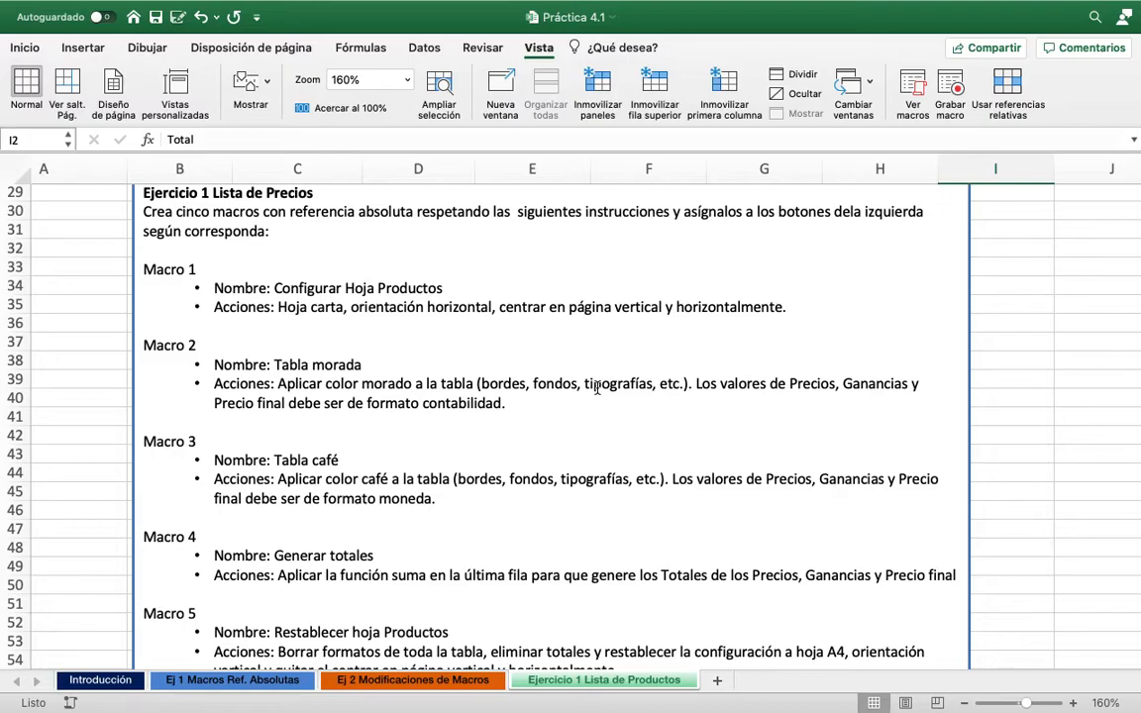
pyautogui.scroll(10, 597, 386)
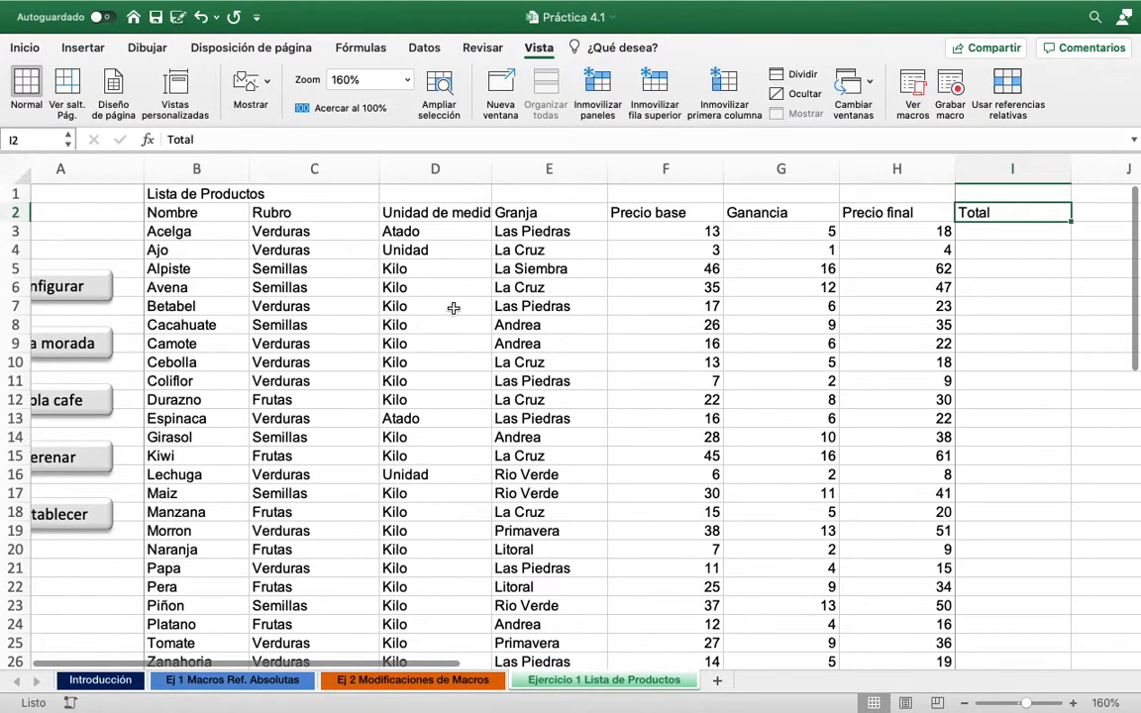
# Select the title cell B1 and start recording a macro named Morado, stored in this workbook
pyautogui.press('Up')
pyautogui.press('Left')
pyautogui.press('Left')
pyautogui.press('Left')
pyautogui.press('Left')
pyautogui.press('Left')
pyautogui.press('Left')
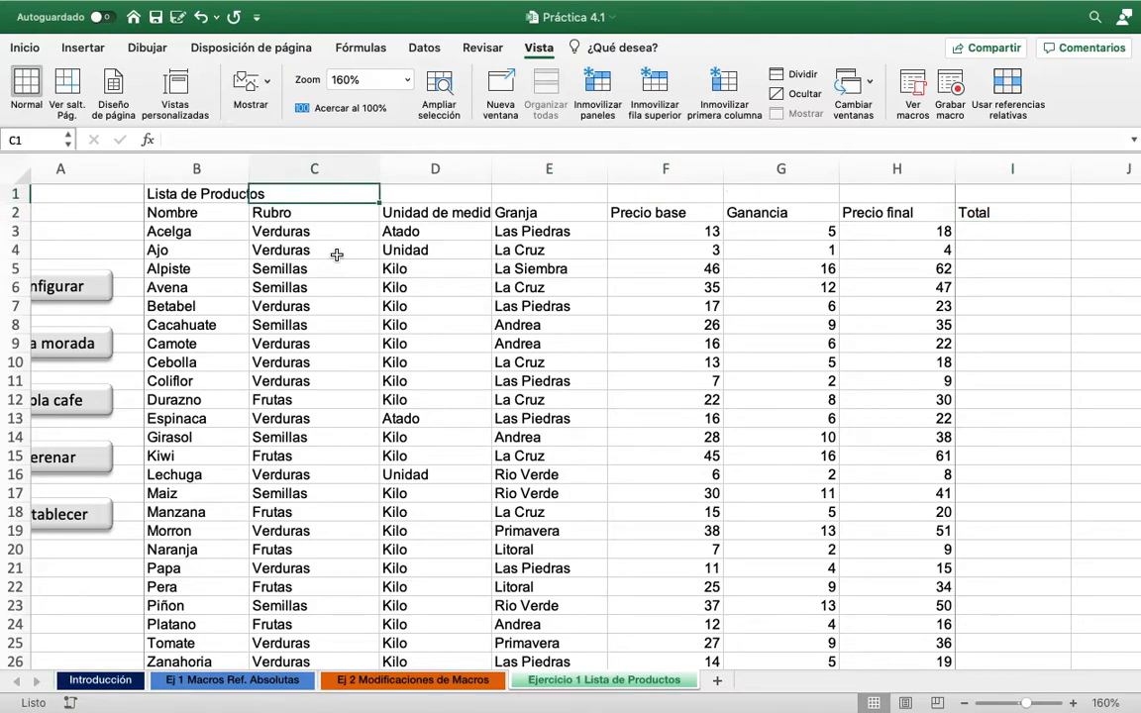
pyautogui.press('Left')
pyautogui.press('Left')
pyautogui.press('Right')
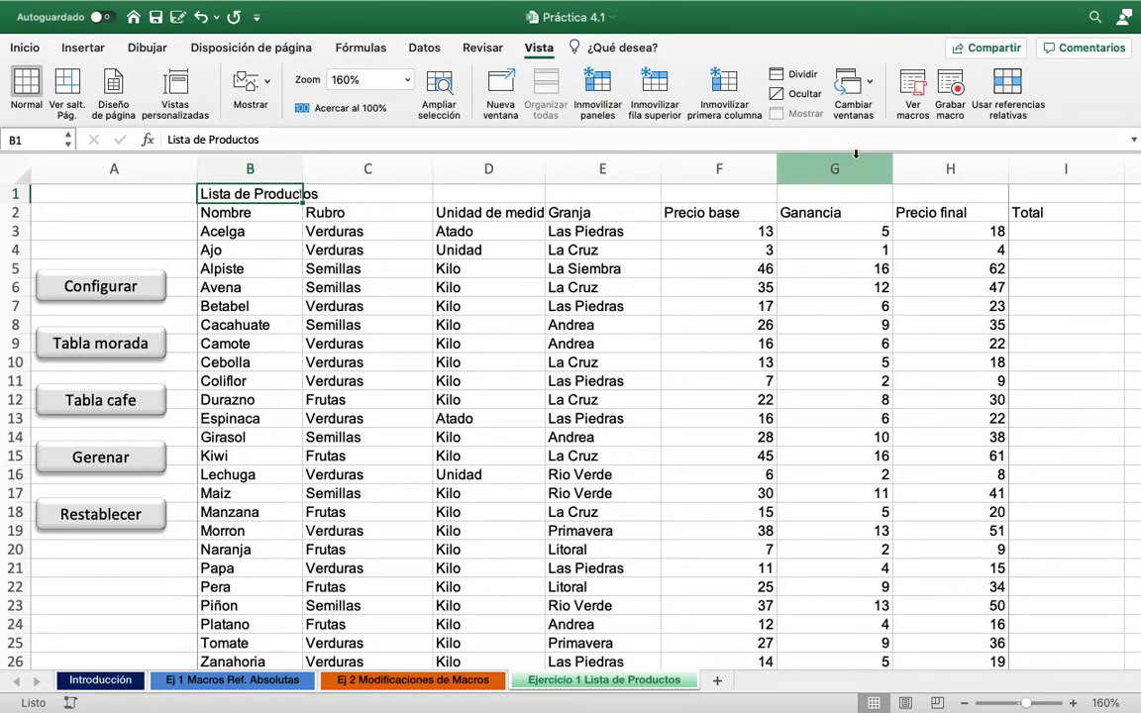
pyautogui.click(951, 89)
pyautogui.write('Mor')
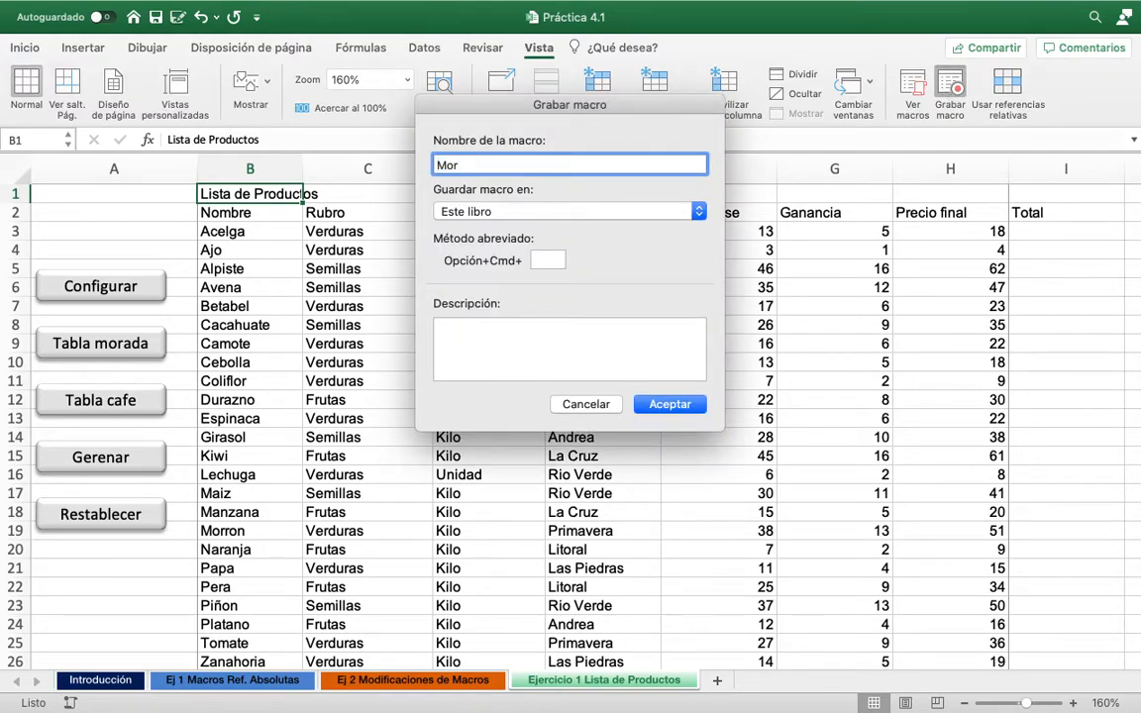
pyautogui.write('ado')
pyautogui.click(684, 409)
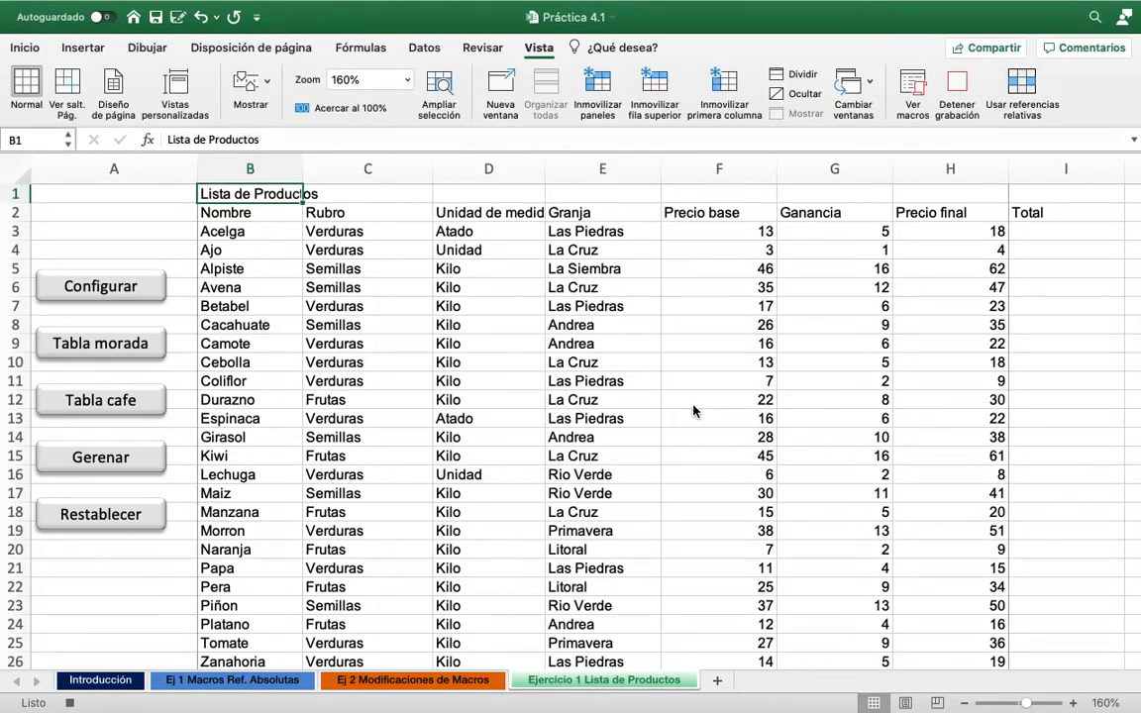
# Merge and centre the Lista de Productos title across B1:I1 and set its font size to 20
pyautogui.hotkey('shift', 'Right')
pyautogui.hotkey('shift', 'Right')
pyautogui.hotkey('shift', 'Right')
pyautogui.hotkey('shift', 'Right')
pyautogui.hotkey('shift', 'Right')
pyautogui.hotkey('shift', 'Right')
pyautogui.hotkey('shift', 'Right')
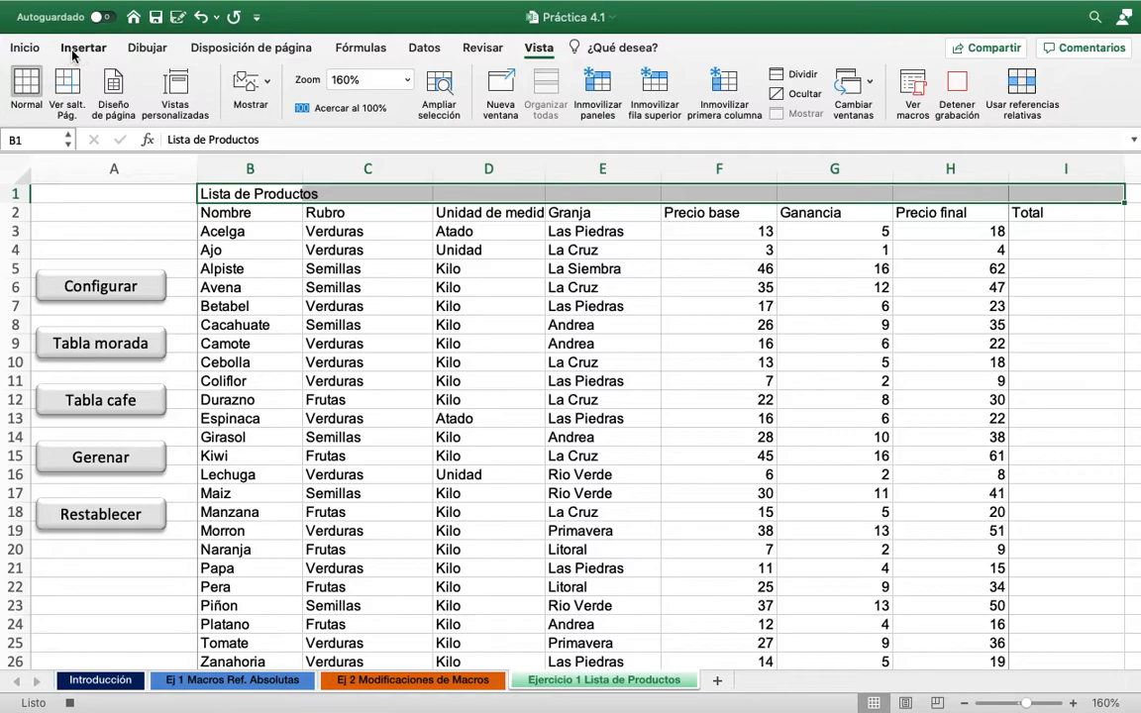
pyautogui.click(30, 47)
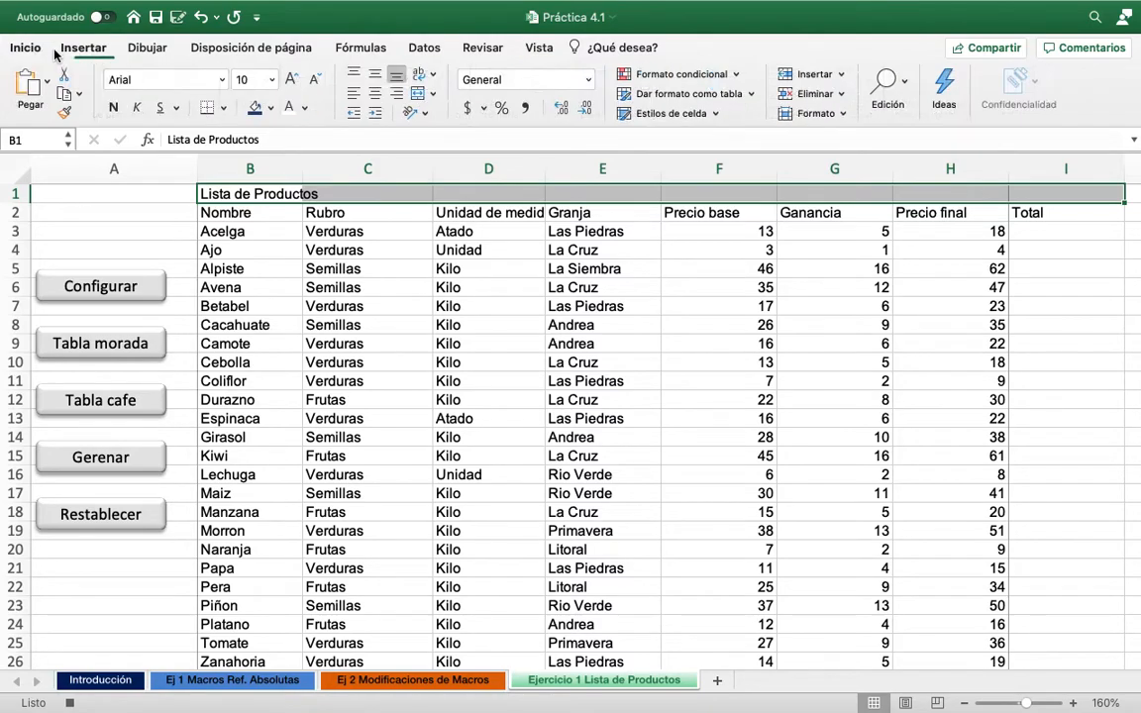
pyautogui.click(420, 94)
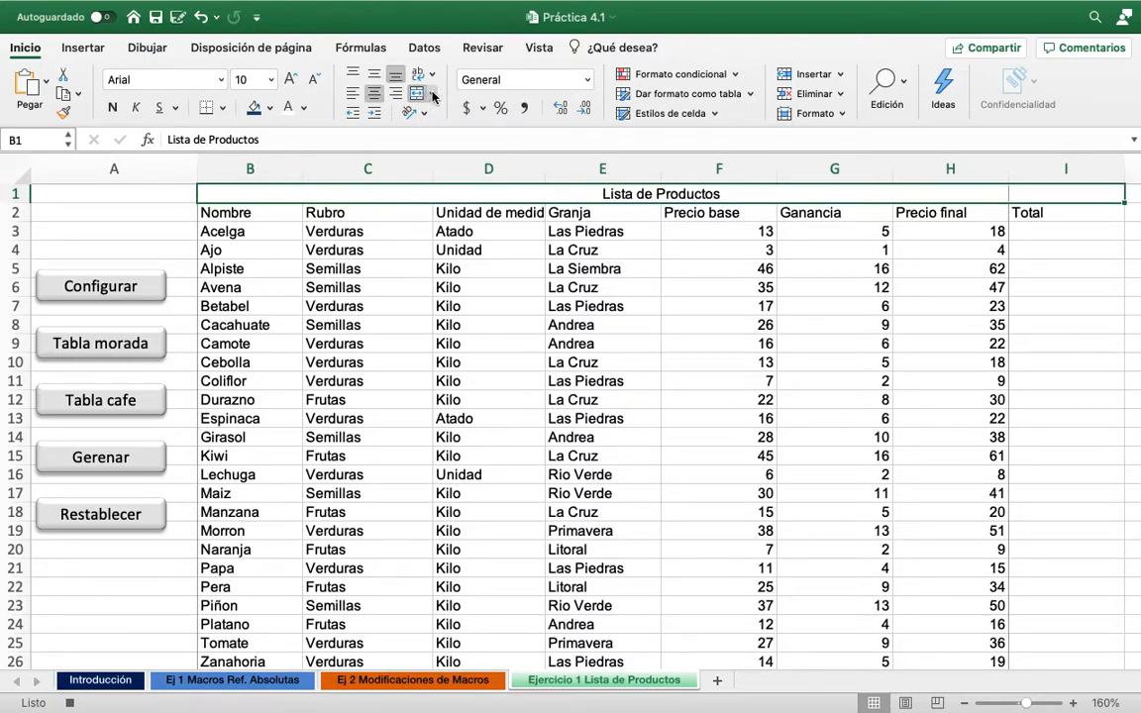
pyautogui.click(272, 89)
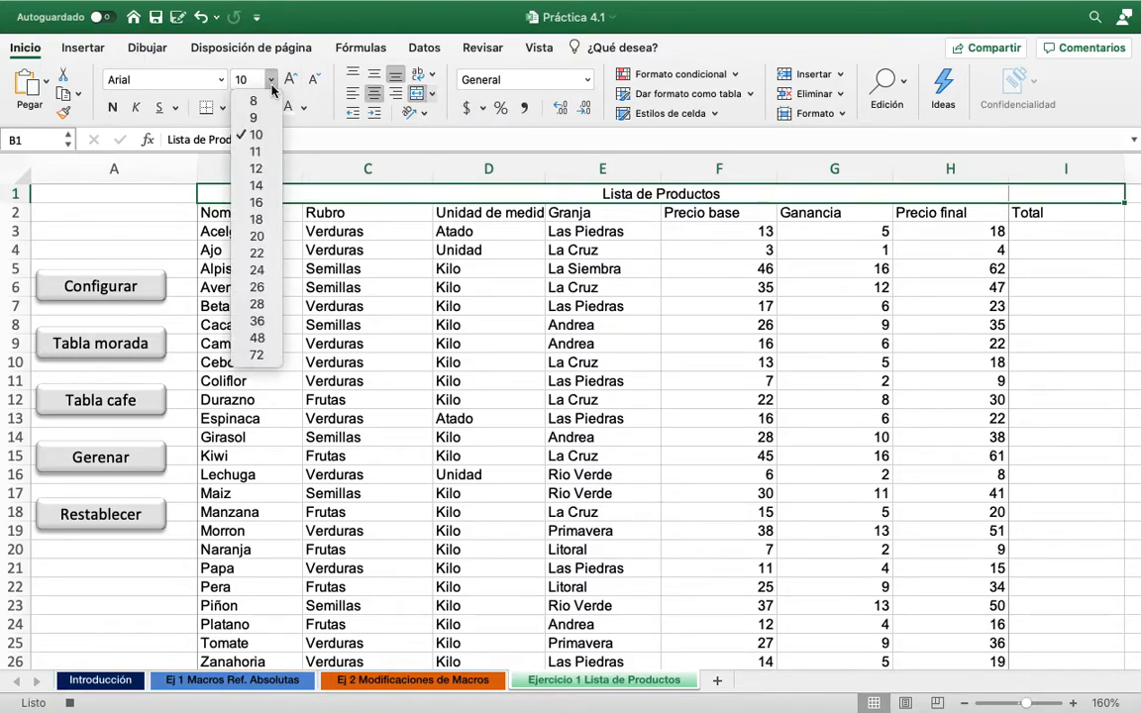
pyautogui.click(254, 238)
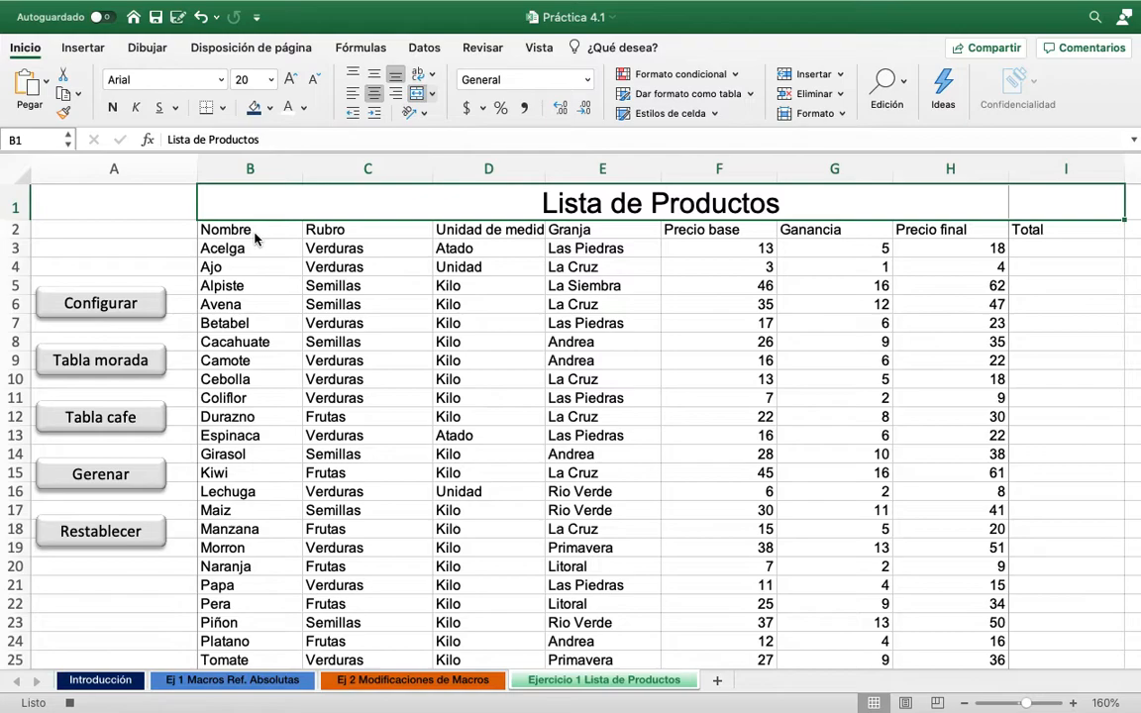
# Apply all borders to the product table from the title row through the Zanahoria row, B1:I26
pyautogui.hotkey('shift', 'Down')
pyautogui.hotkey('shift', 'Down')
pyautogui.hotkey('shift', 'Down')
pyautogui.hotkey('shift', 'Down')
pyautogui.hotkey('shift', 'Down')
pyautogui.hotkey('shift', 'Down')
pyautogui.hotkey('shift', 'Down')
pyautogui.hotkey('shift', 'Down')
pyautogui.hotkey('shift', 'Down')
pyautogui.hotkey('shift', 'Down')
pyautogui.hotkey('shift', 'Down')
pyautogui.hotkey('shift', 'Down')
pyautogui.hotkey('shift', 'Down')
pyautogui.hotkey('shift', 'Down')
pyautogui.hotkey('shift', 'Down')
pyautogui.hotkey('shift', 'Down')
pyautogui.hotkey('shift', 'Down')
pyautogui.hotkey('shift', 'Down')
pyautogui.hotkey('shift', 'Down')
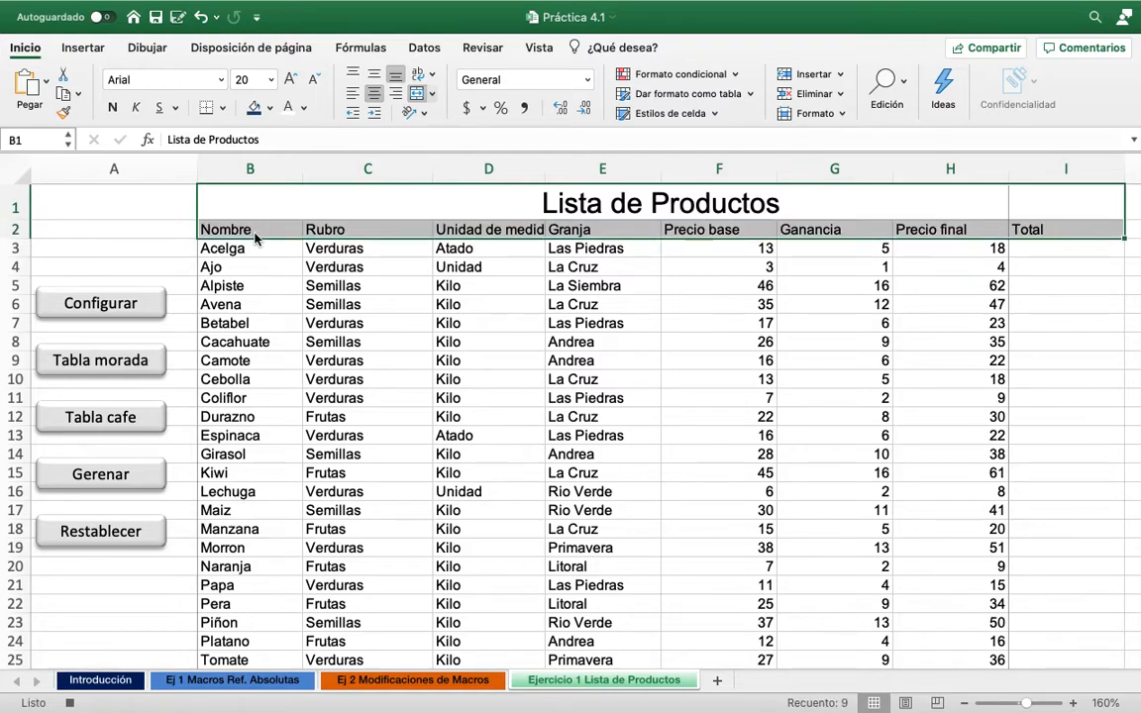
pyautogui.hotkey('shift', 'Down')
pyautogui.hotkey('shift', 'Down')
pyautogui.hotkey('shift', 'Down')
pyautogui.hotkey('shift', 'Down')
pyautogui.hotkey('shift', 'Down')
pyautogui.hotkey('shift', 'Down')
pyautogui.hotkey('shift', 'Down')
pyautogui.hotkey('shift', 'Down')
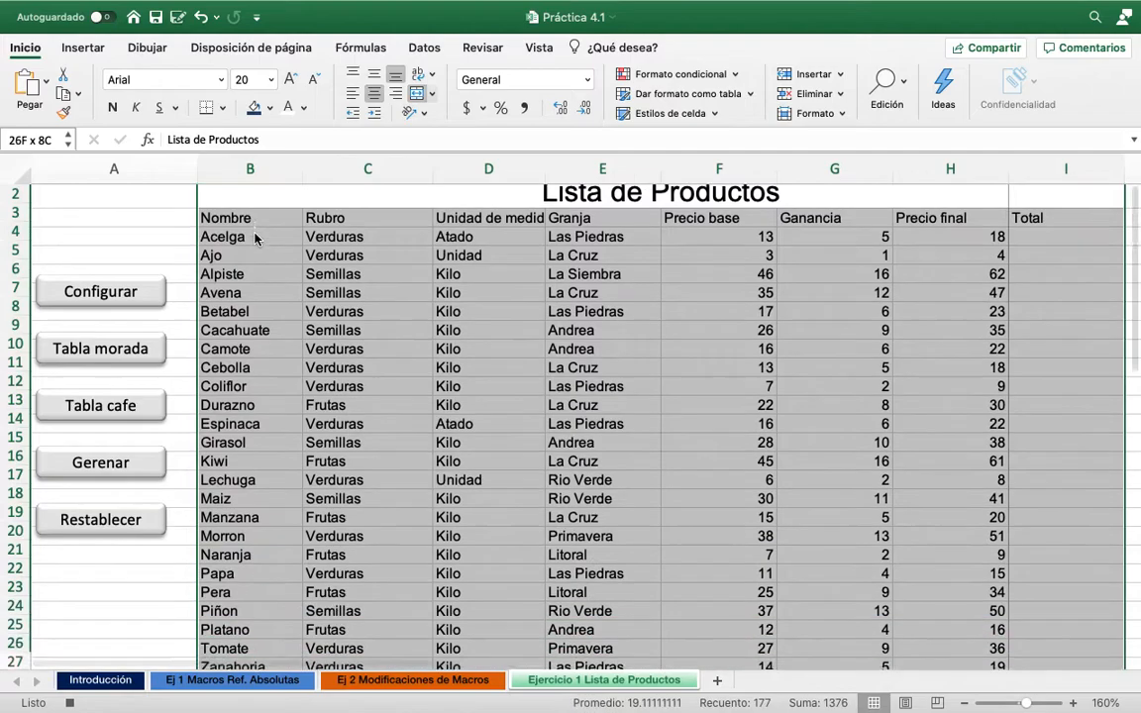
pyautogui.hotkey('shift', 'Up')
pyautogui.hotkey('shift', 'Up')
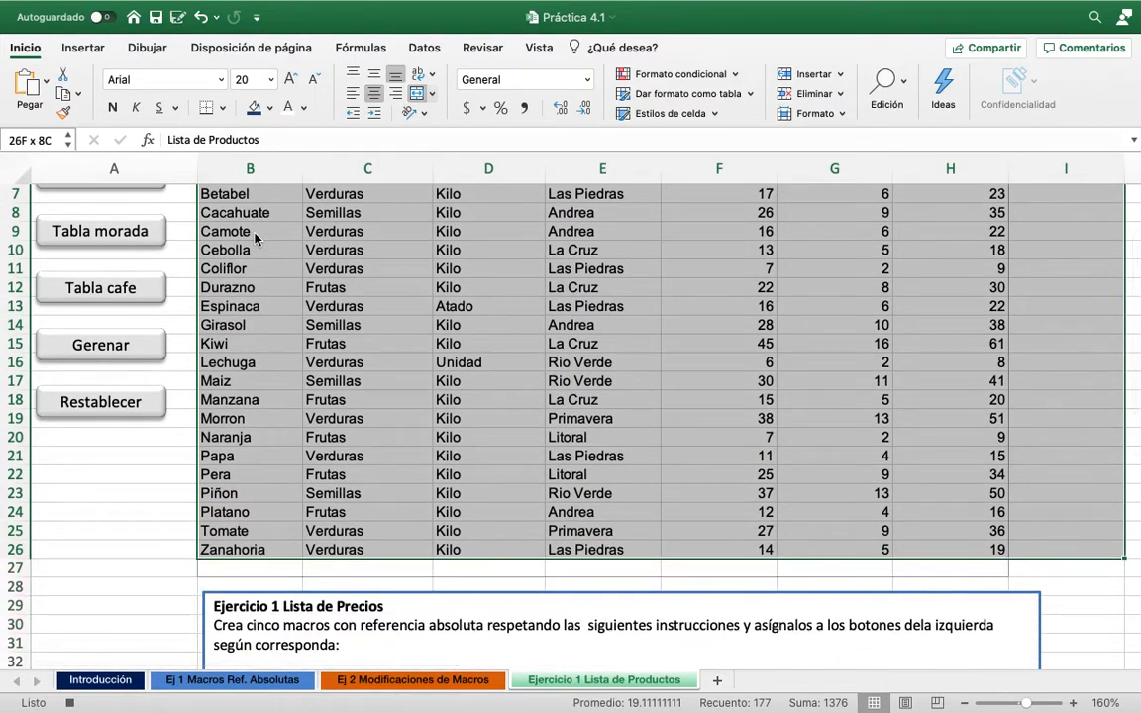
pyautogui.click(222, 108)
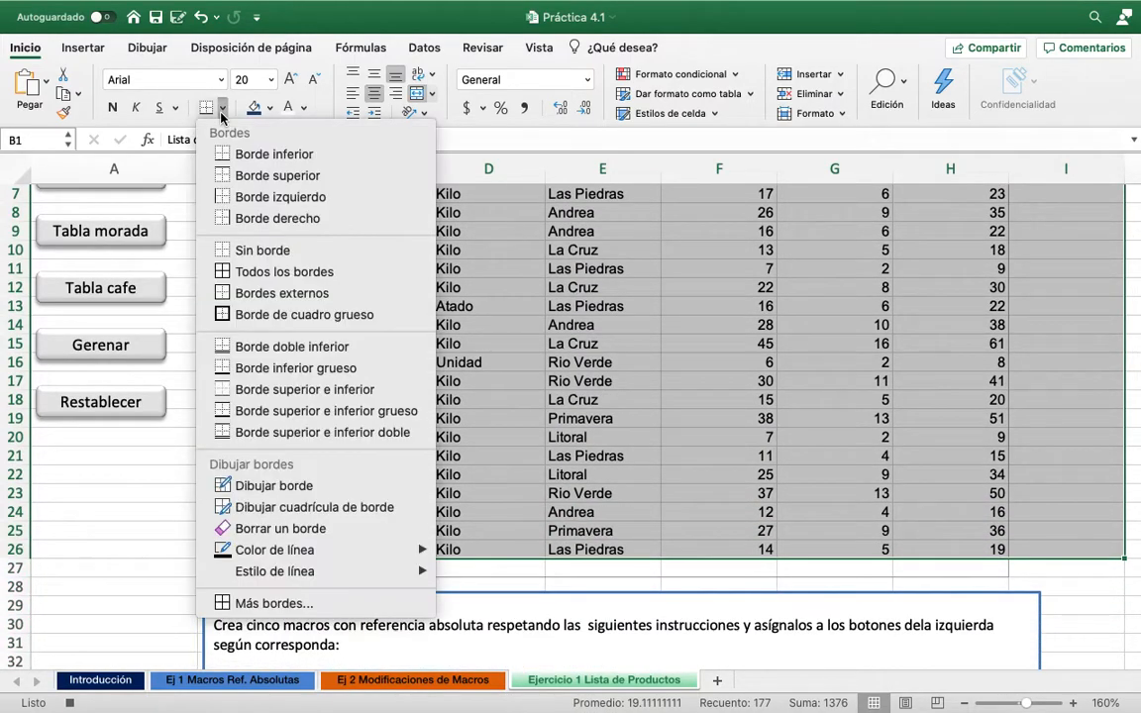
pyautogui.click(270, 278)
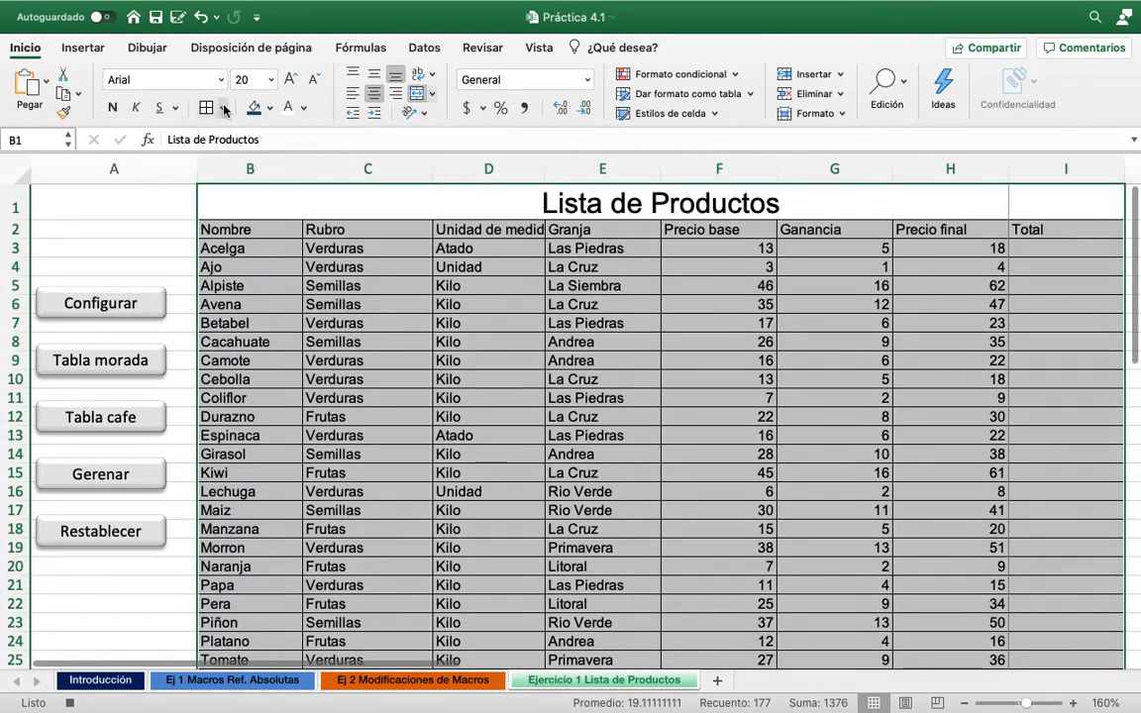
pyautogui.scroll(-1, 313, 414)
pyautogui.scroll(-8, 313, 414)
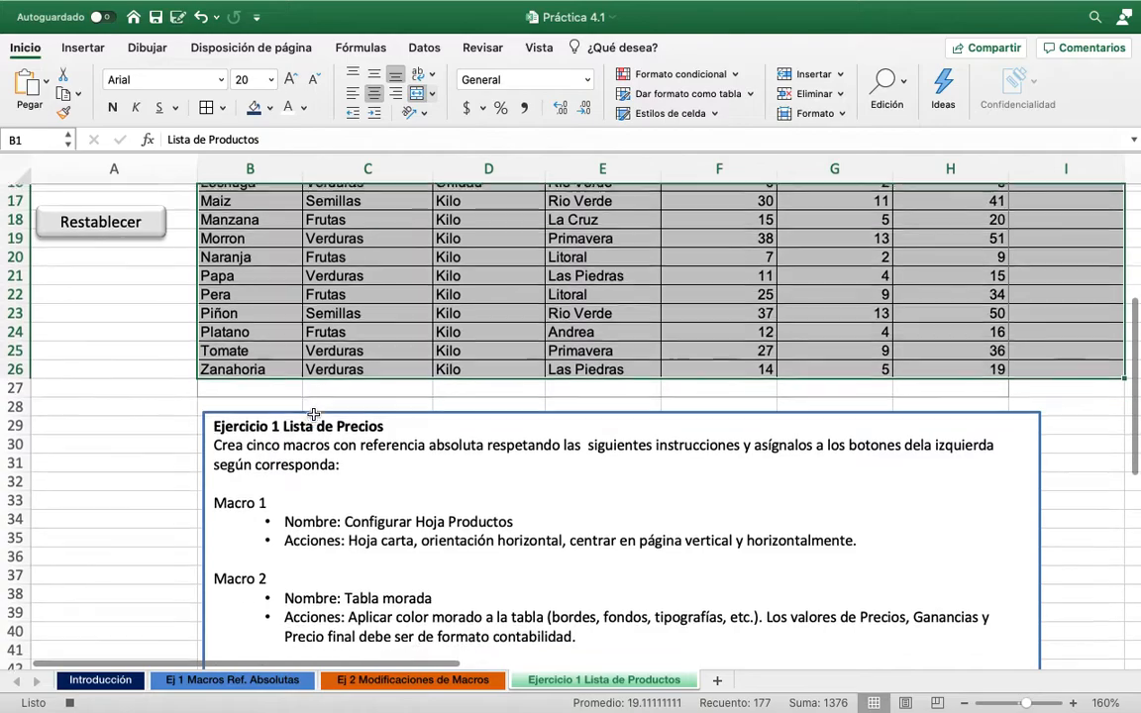
pyautogui.scroll(8, 313, 414)
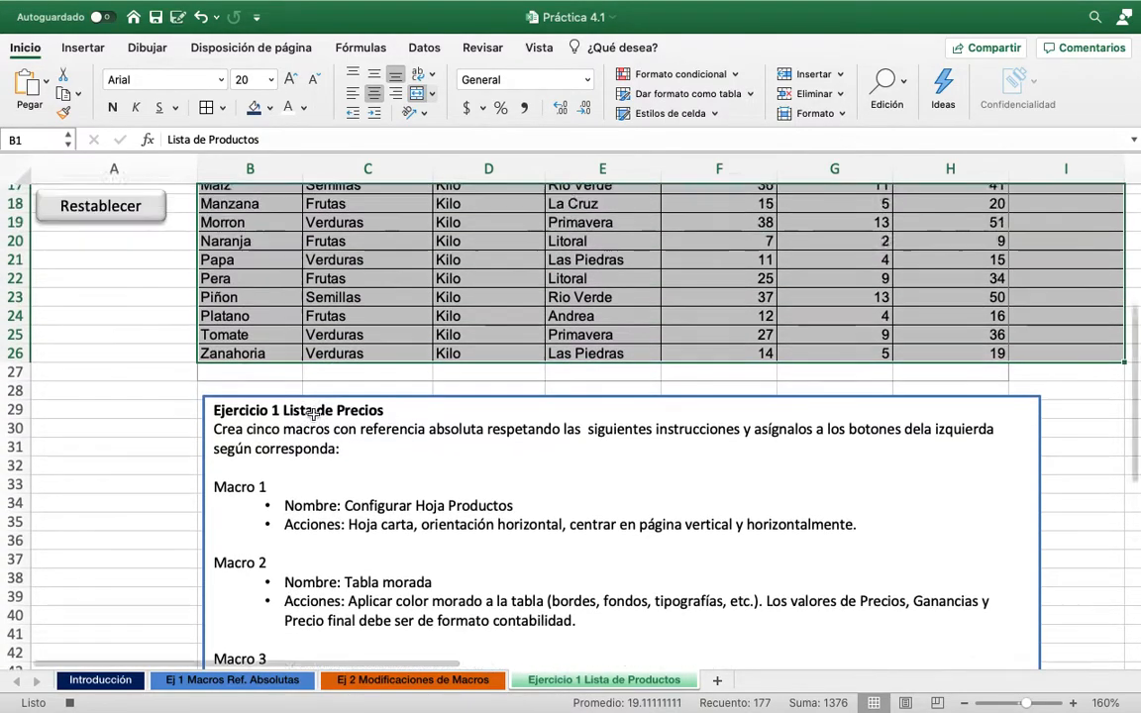
# Set the border line colour to the purple theme colour and deselect the table
pyautogui.click(223, 107)
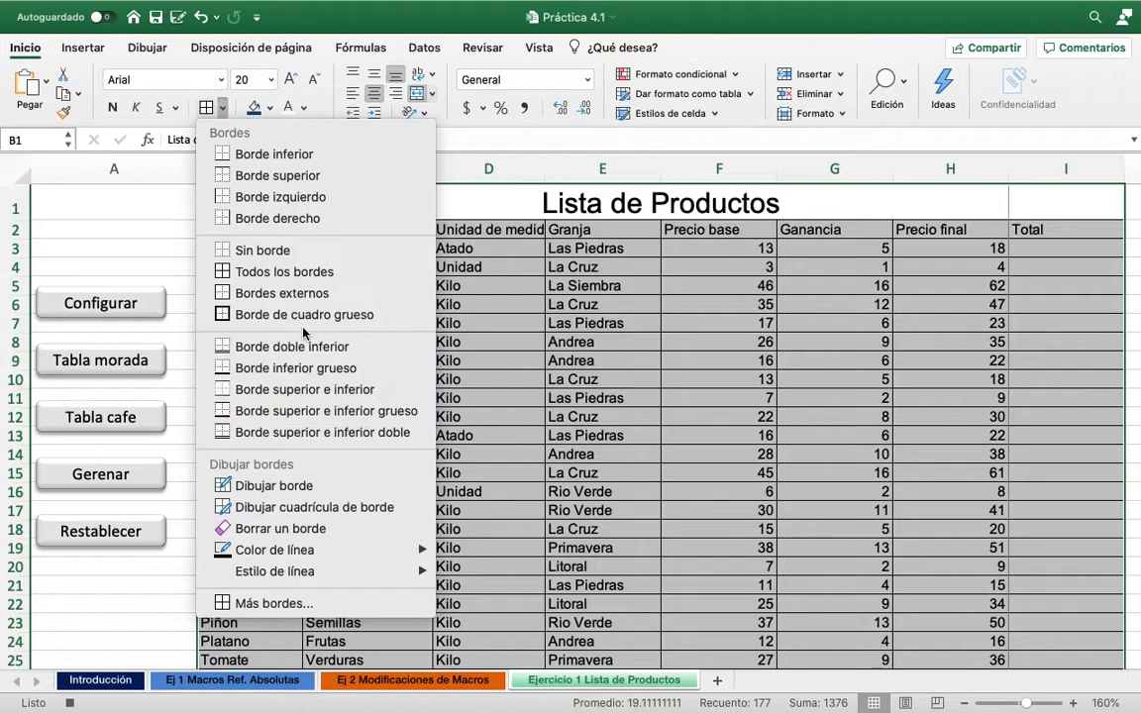
pyautogui.moveTo(303, 555)
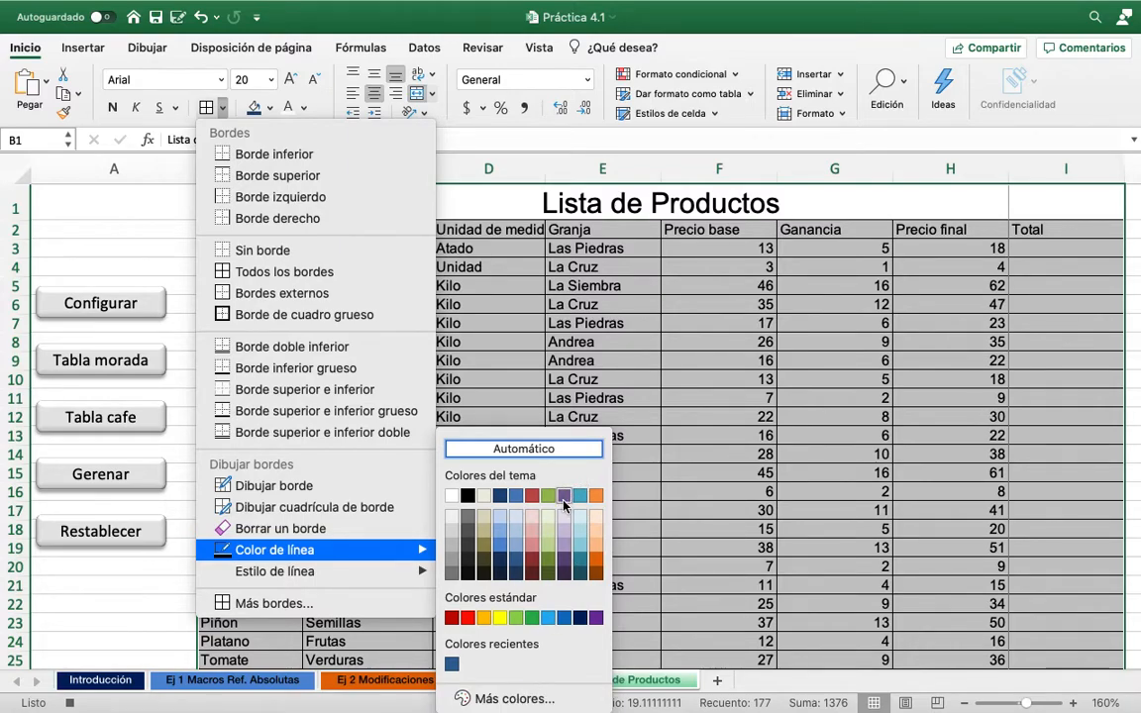
pyautogui.click(565, 498)
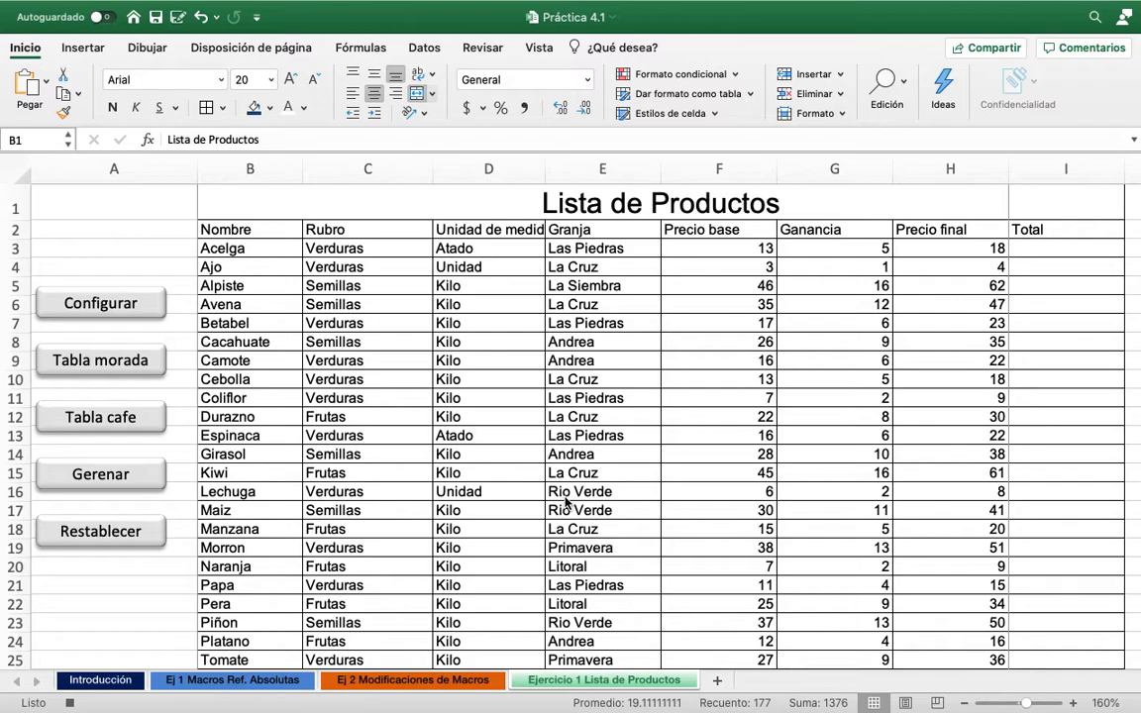
pyautogui.press('Down')
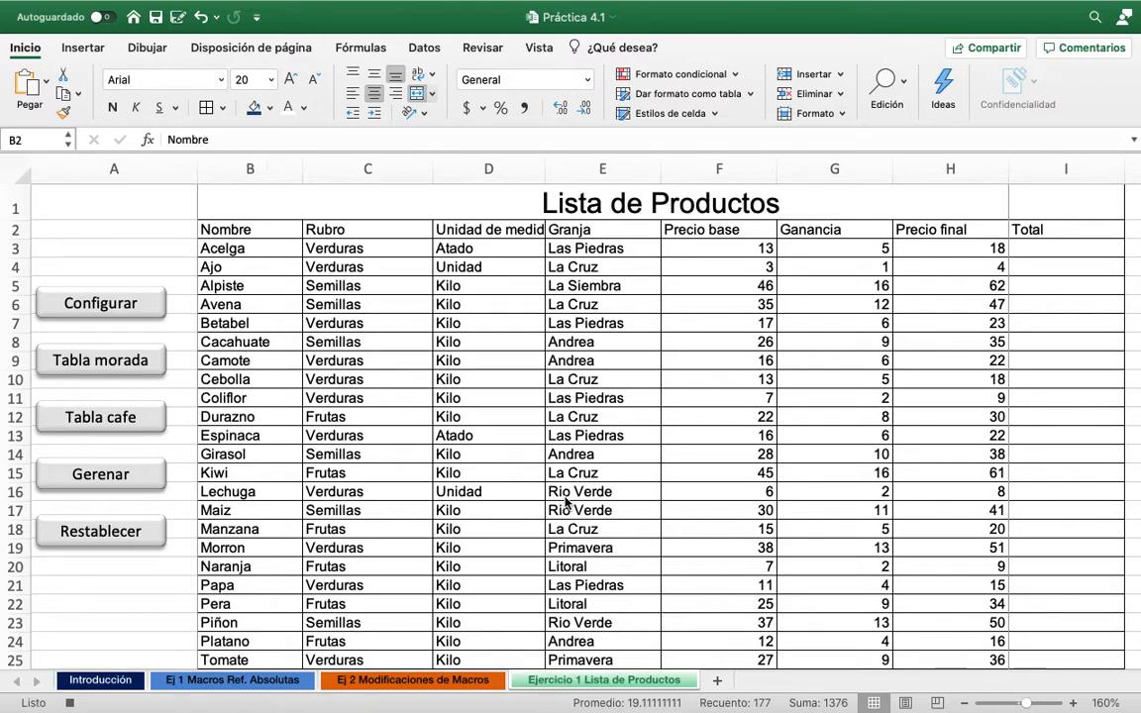
pyautogui.press('Right')
pyautogui.press('Up')
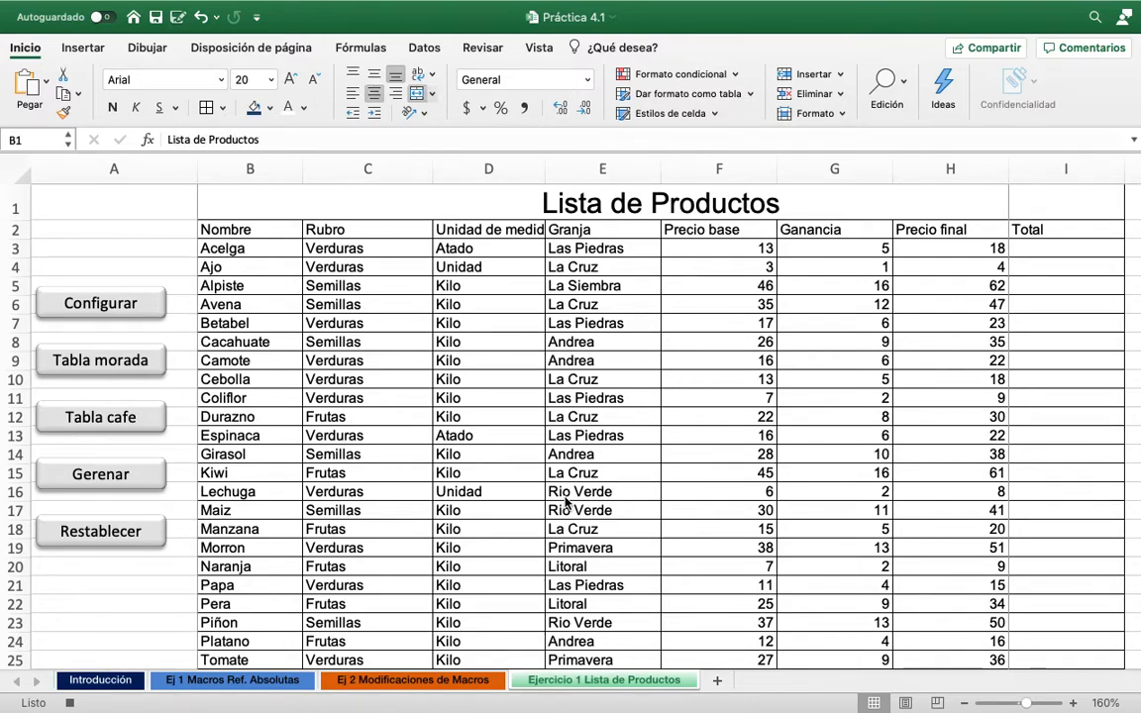
pyautogui.press('Left')
pyautogui.scroll(-10, 567, 503)
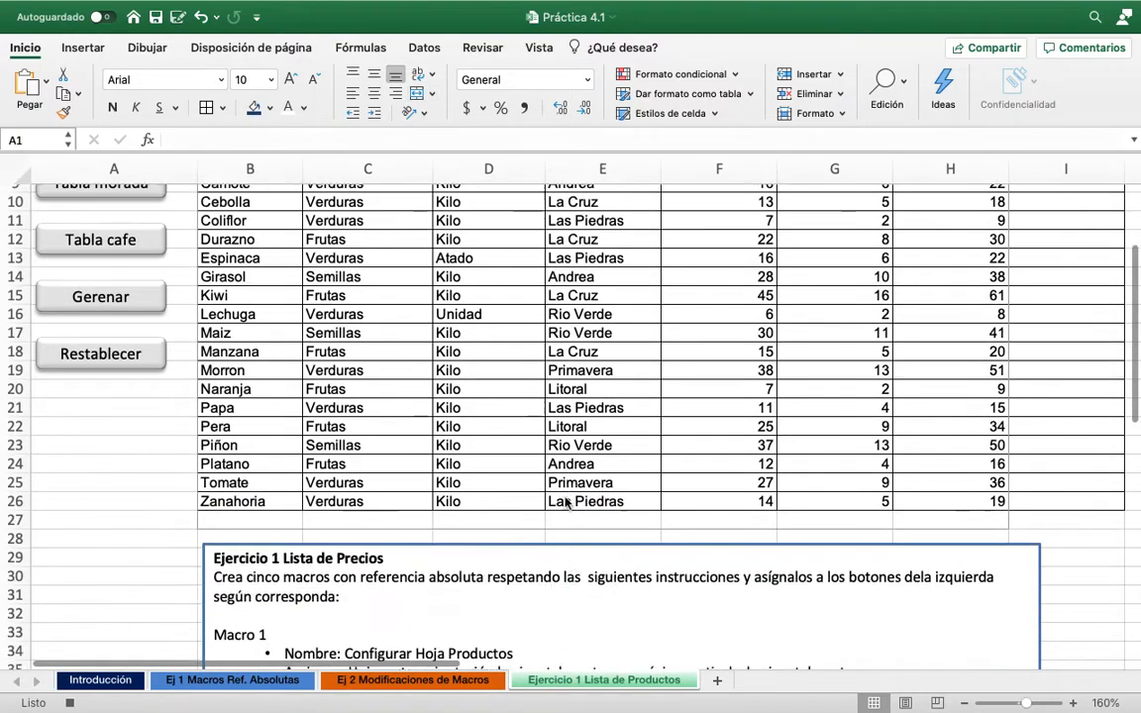
pyautogui.scroll(10, 567, 503)
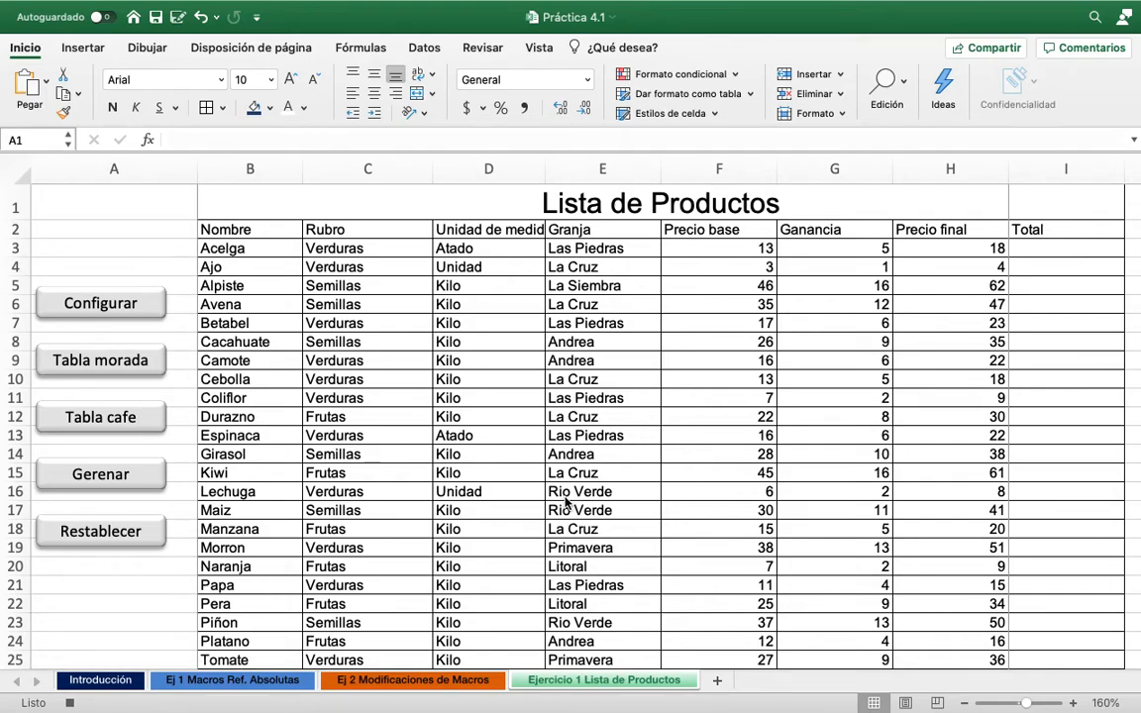
pyautogui.scroll(2, 567, 502)
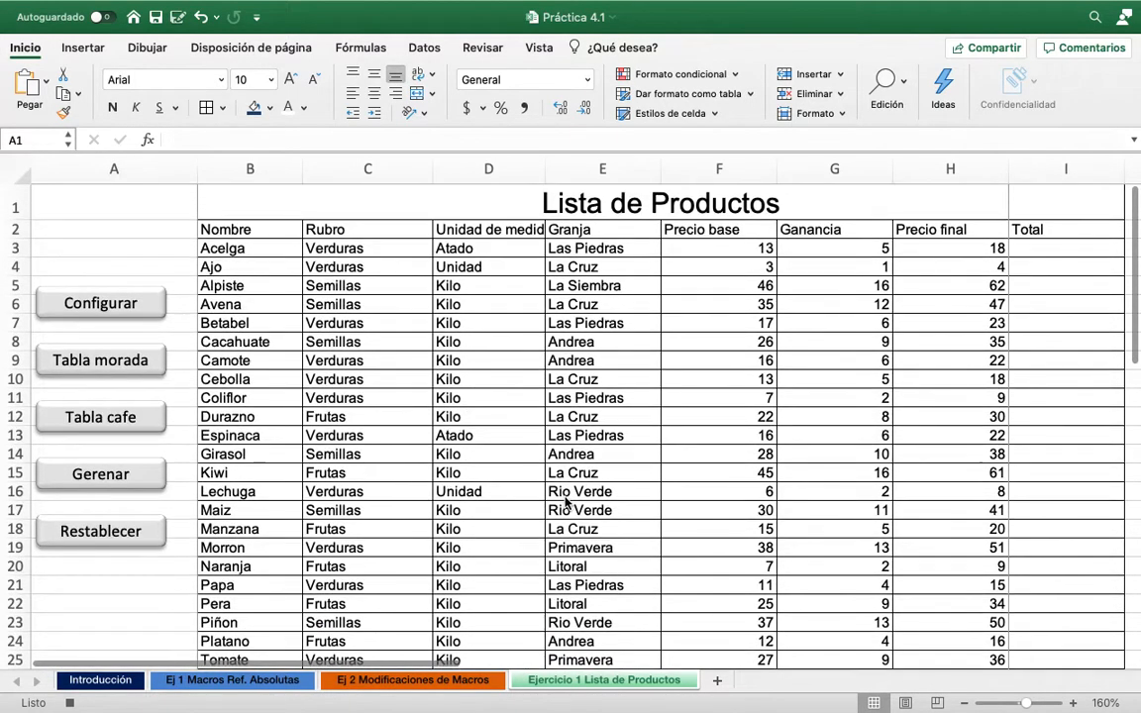
pyautogui.press('Right')
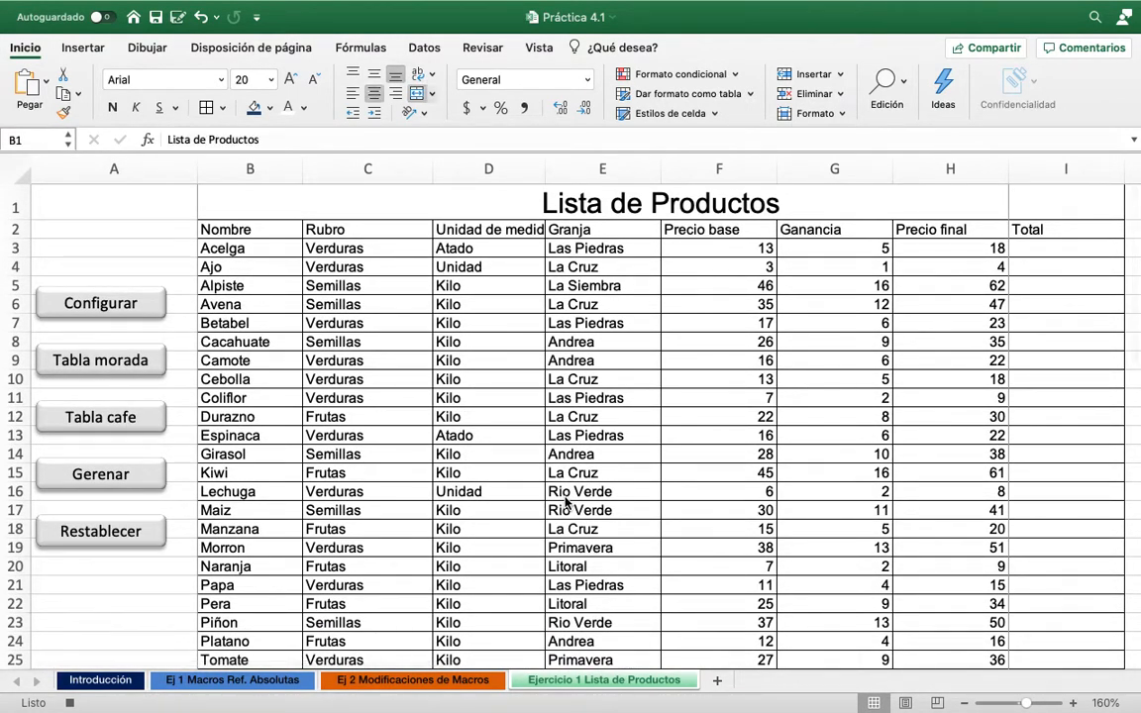
pyautogui.press('Left')
pyautogui.press('Down')
pyautogui.press('Down')
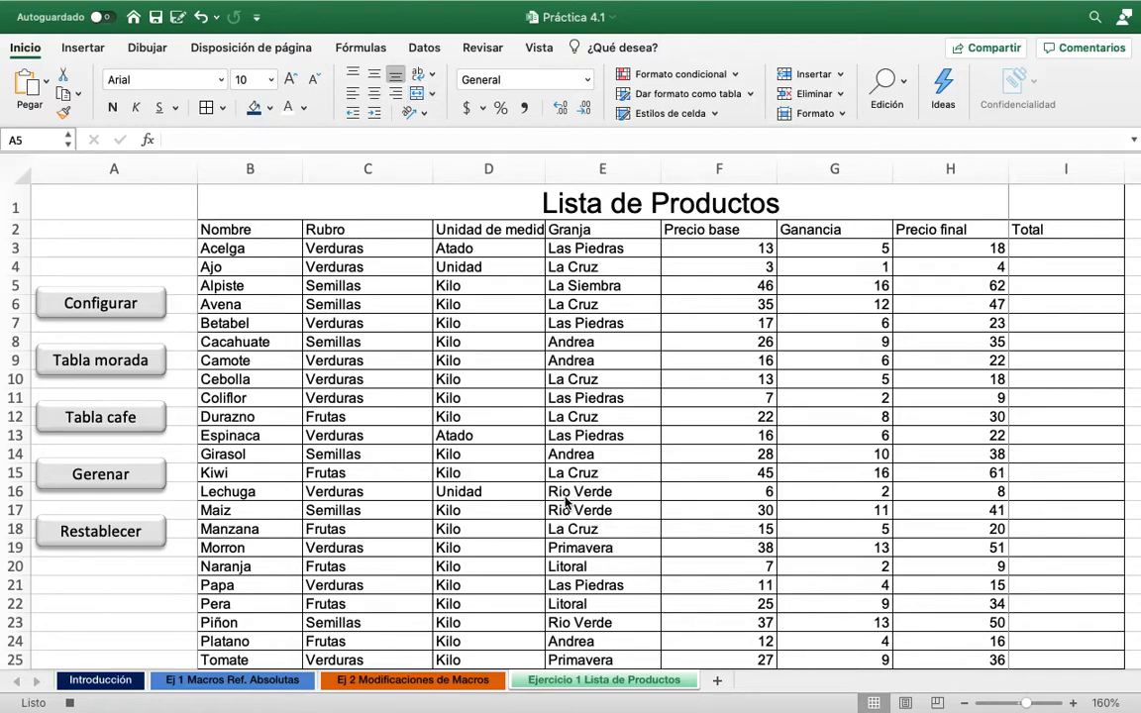
pyautogui.press('Down')
pyautogui.press('Down')
pyautogui.press('Down')
pyautogui.press('Down')
pyautogui.press('Right')
pyautogui.press('Left')
pyautogui.press('Up')
pyautogui.press('Up')
pyautogui.press('Up')
pyautogui.press('Up')
pyautogui.press('Up')
pyautogui.press('Up')
pyautogui.press('Up')
pyautogui.press('Up')
pyautogui.press('Up')
pyautogui.press('Up')
pyautogui.scroll(-10, 566, 503)
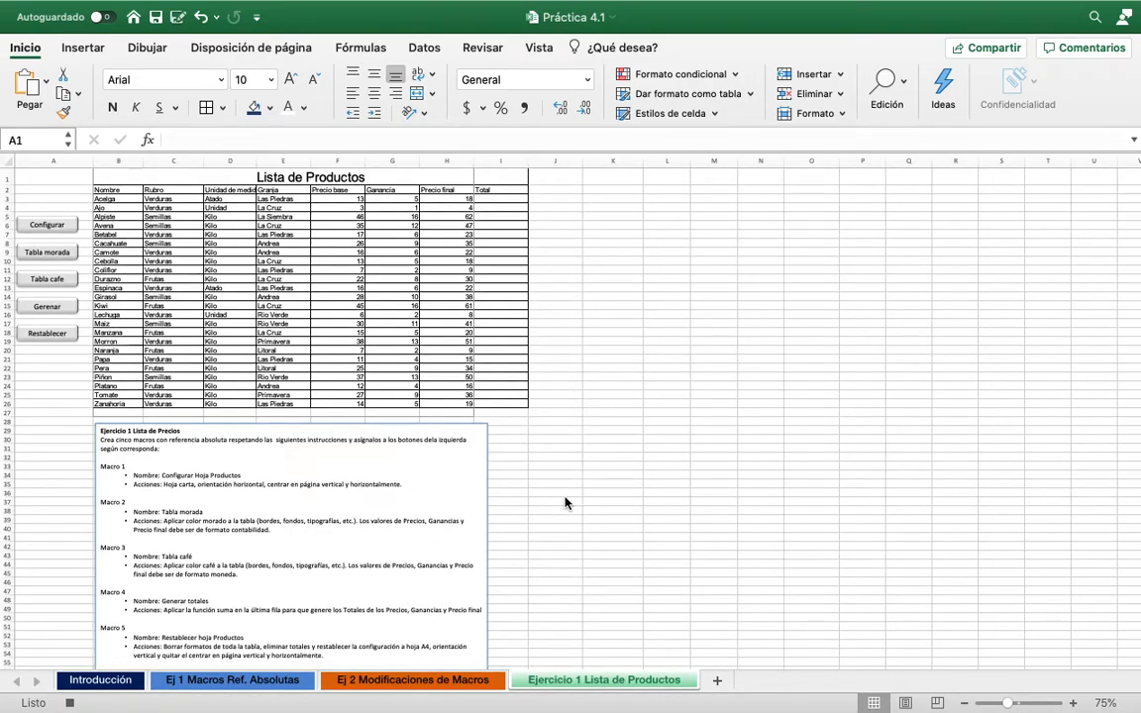
pyautogui.scroll(5, 566, 504)
pyautogui.scroll(4, 565, 503)
pyautogui.hscroll(-6, 565, 504)
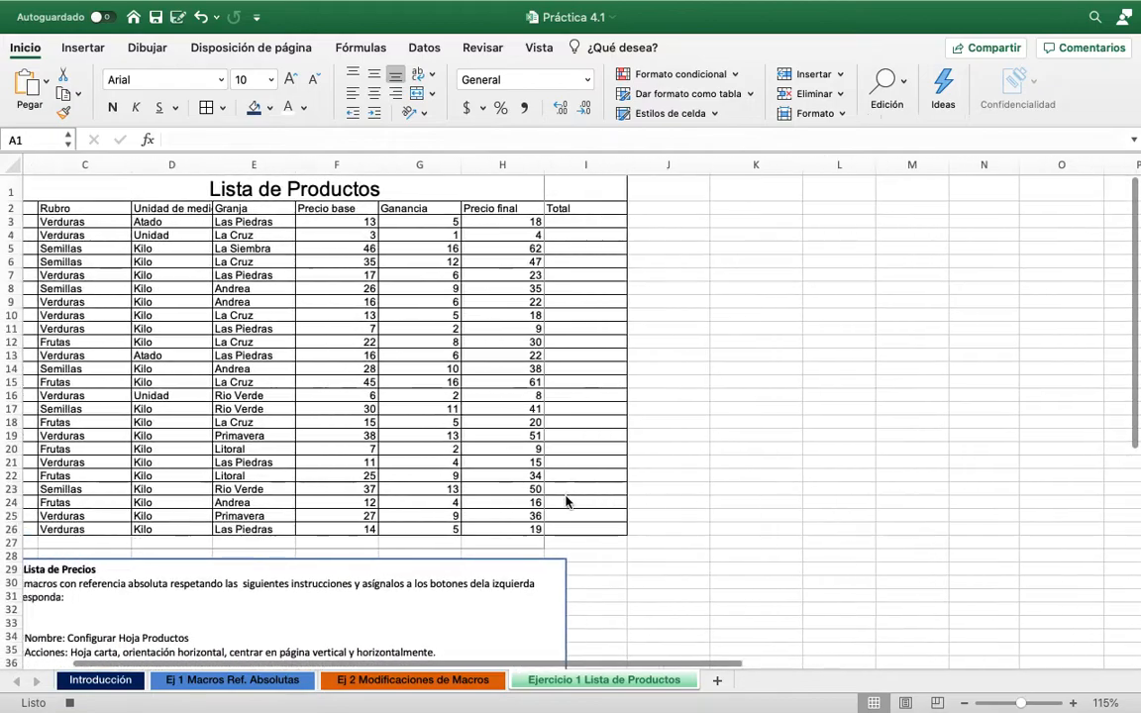
pyautogui.scroll(5, 566, 503)
pyautogui.scroll(4, 566, 502)
pyautogui.hscroll(-3, 566, 502)
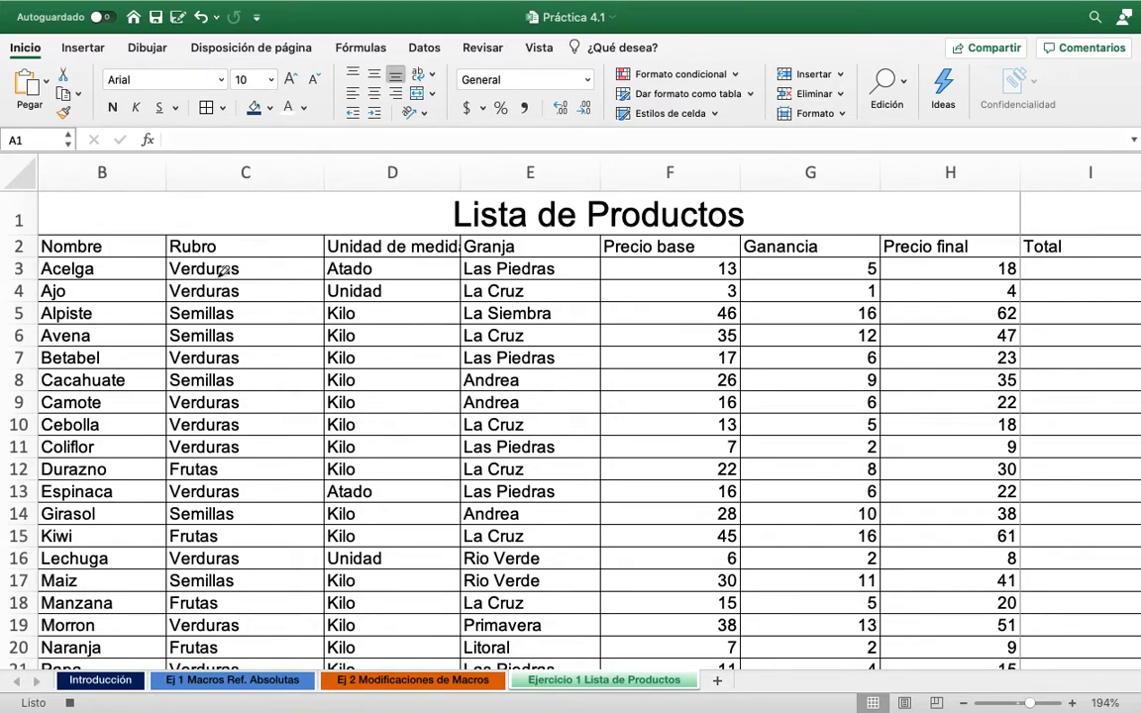
pyautogui.hscroll(-5, 224, 270)
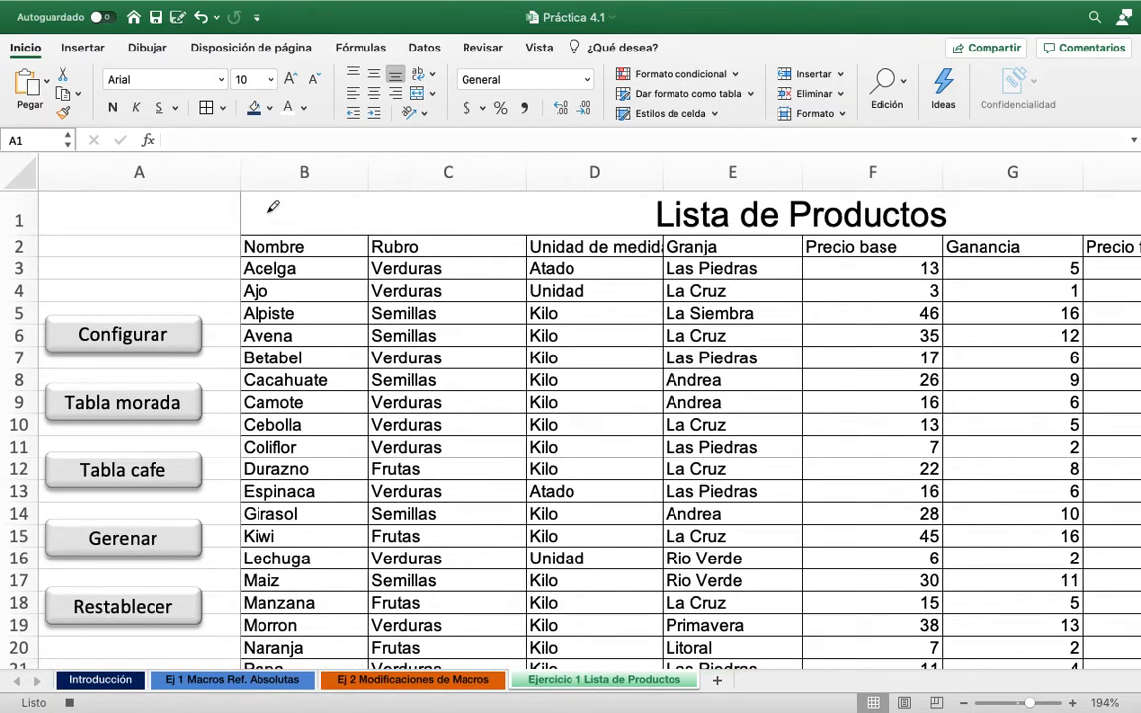
pyautogui.press('ctrl+super+f')
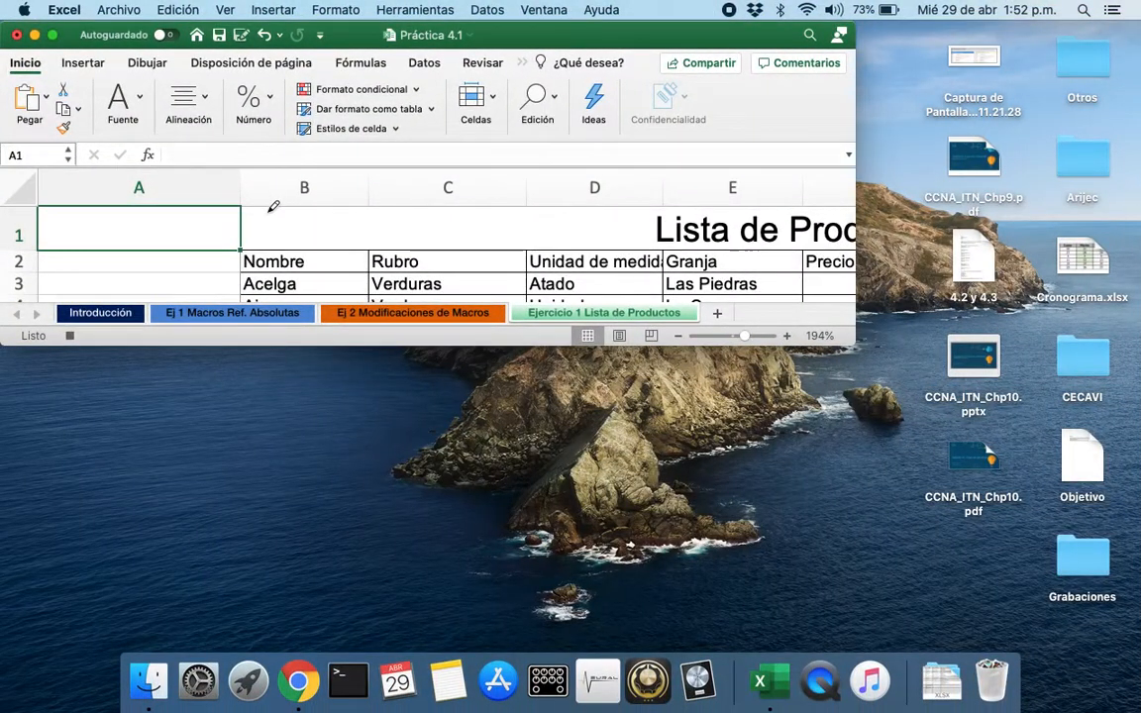
pyautogui.click(54, 35)
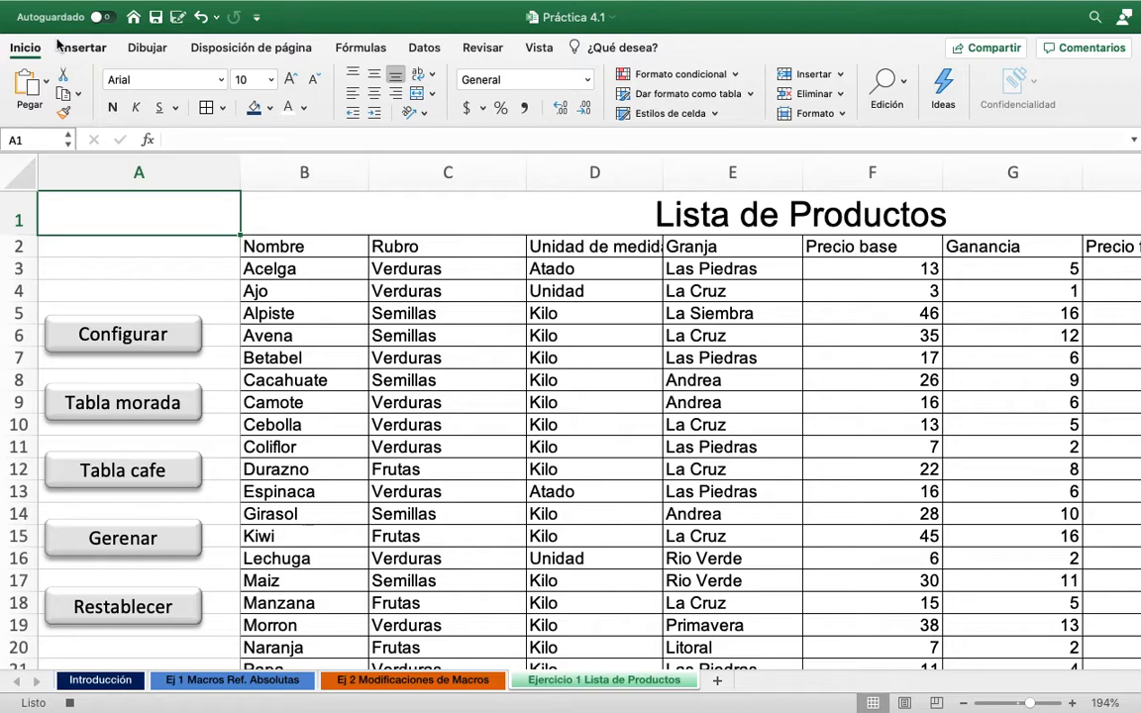
# Select the product table B1:I26 and choose the purple theme colour for its border lines
pyautogui.press('Right')
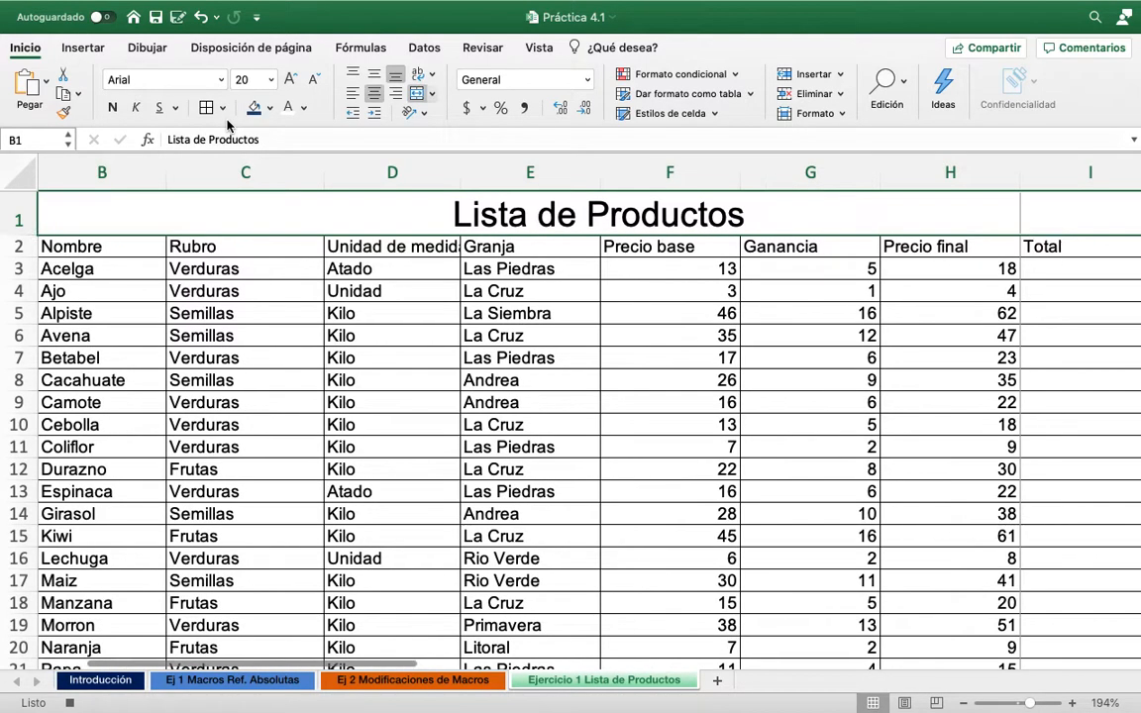
pyautogui.hotkey('shift', 'Down')
pyautogui.hotkey('shift', 'Down')
pyautogui.hotkey('shift', 'Down')
pyautogui.hotkey('shift', 'Down')
pyautogui.hotkey('shift', 'Down')
pyautogui.hotkey('shift', 'Down')
pyautogui.hotkey('shift', 'Down')
pyautogui.hotkey('shift', 'Down')
pyautogui.hotkey('shift', 'Down')
pyautogui.hotkey('shift', 'Down')
pyautogui.hotkey('shift', 'Down')
pyautogui.hotkey('shift', 'Down')
pyautogui.hotkey('shift', 'Down')
pyautogui.hotkey('shift', 'Down')
pyautogui.hotkey('shift', 'Down')
pyautogui.hotkey('shift', 'Down')
pyautogui.hotkey('shift', 'Down')
pyautogui.hotkey('shift', 'Down')
pyautogui.hotkey('shift', 'Down')
pyautogui.hotkey('shift', 'Down')
pyautogui.hotkey('shift', 'Down')
pyautogui.hotkey('shift', 'Down')
pyautogui.hotkey('shift', 'Down')
pyautogui.hotkey('shift', 'Down')
pyautogui.hotkey('shift', 'Down')
pyautogui.hotkey('shift', 'Down')
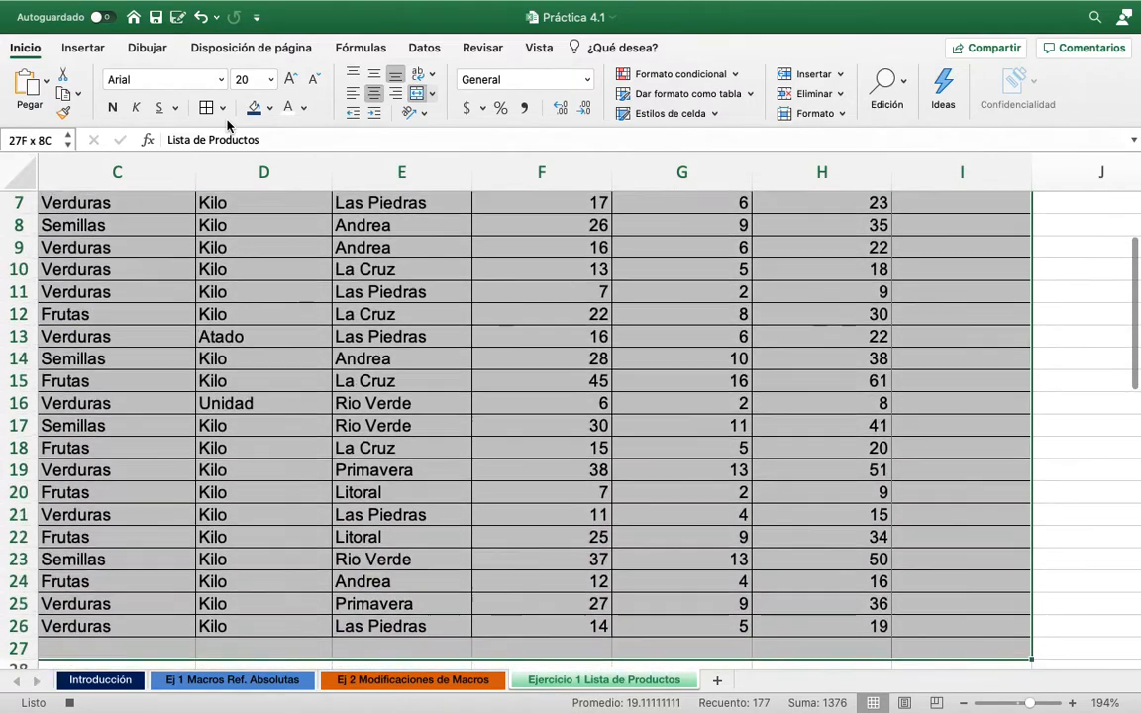
pyautogui.hotkey('shift', 'Up')
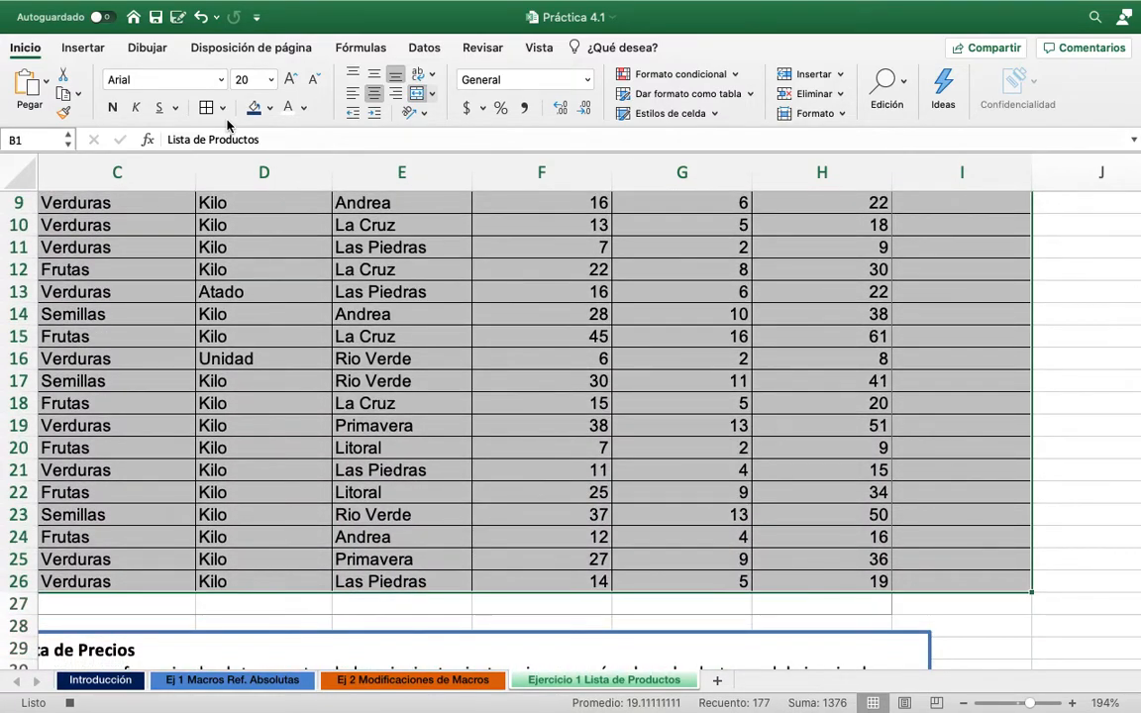
pyautogui.click(837, 115)
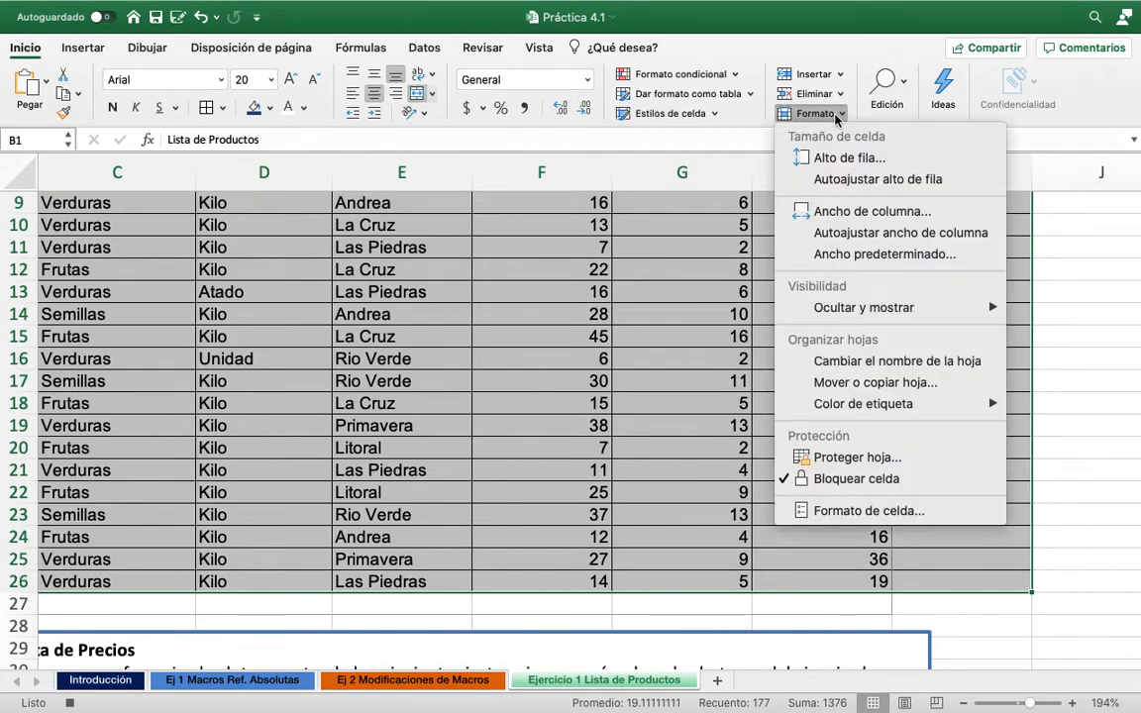
pyautogui.click(847, 513)
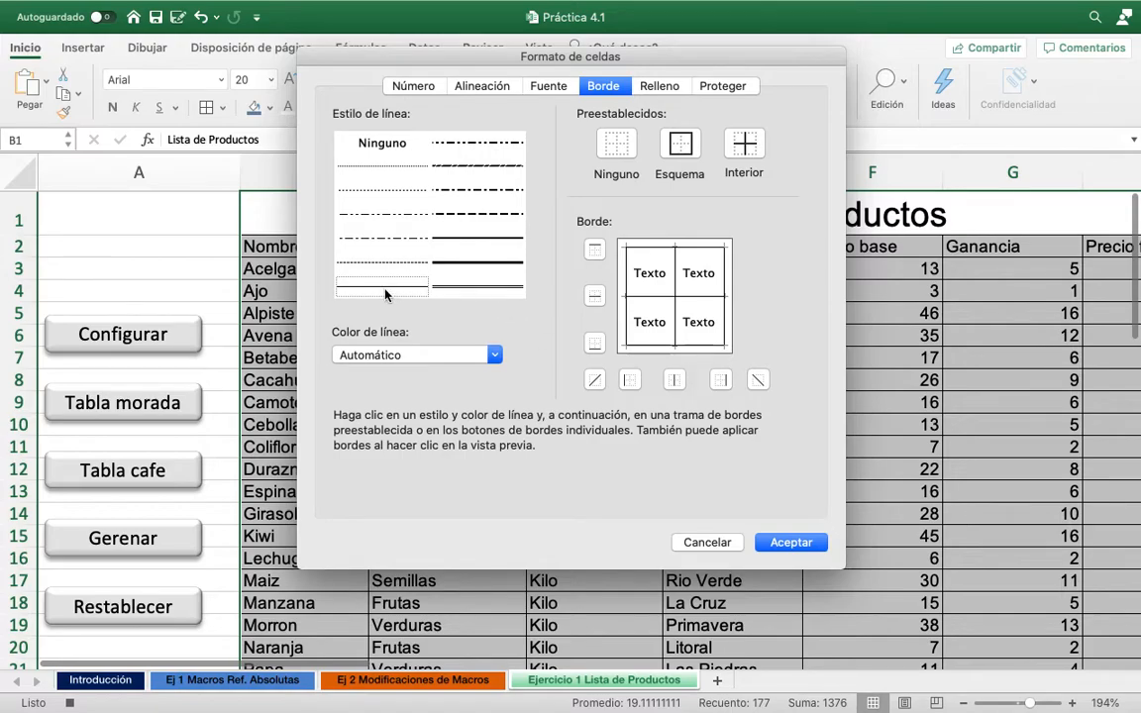
pyautogui.click(450, 353)
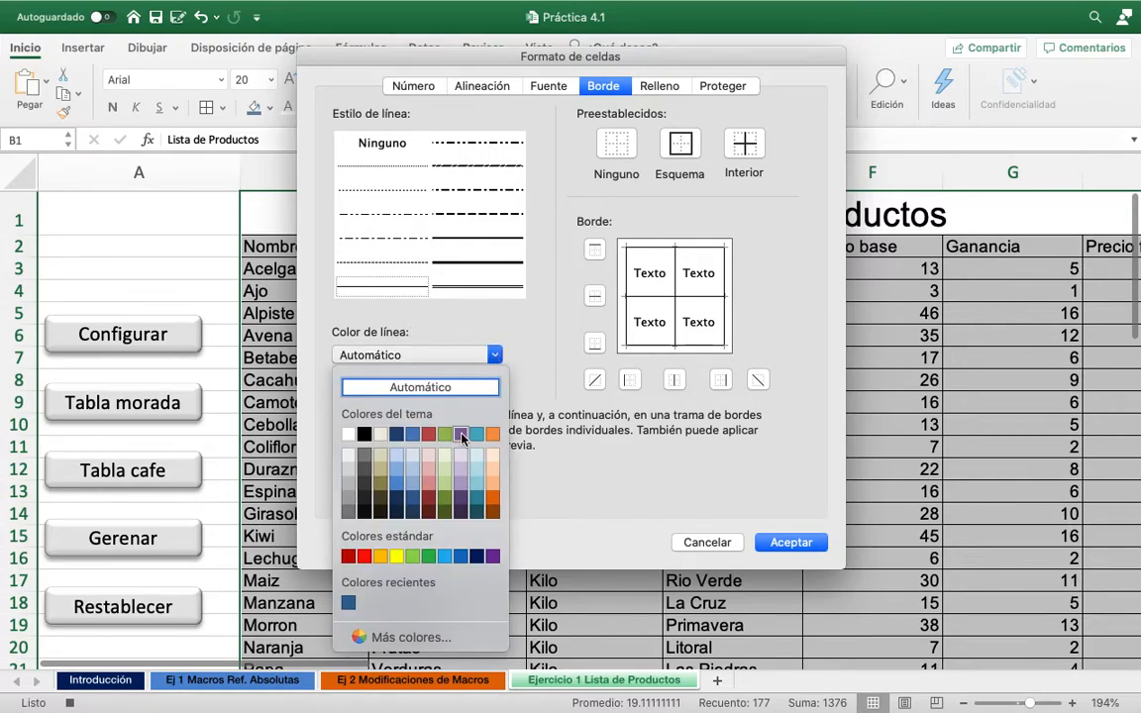
pyautogui.click(461, 437)
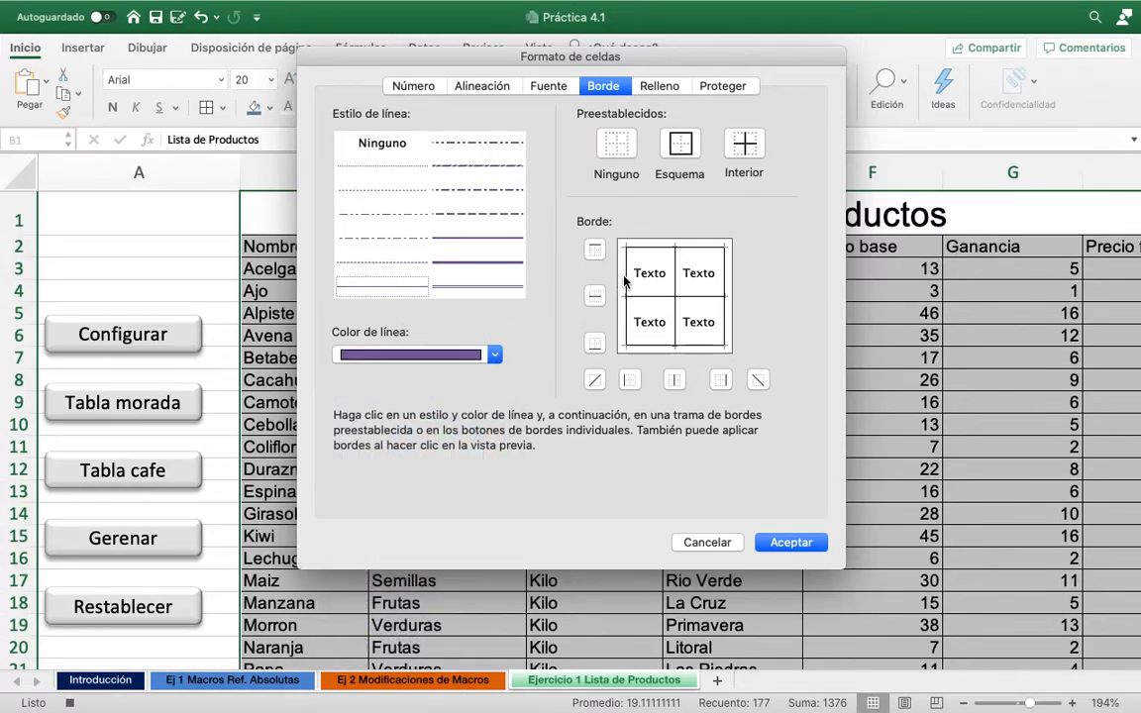
# Apply a thick solid purple line to the table's outer borders and its inner horizontal borders
pyautogui.click(482, 264)
pyautogui.click(625, 288)
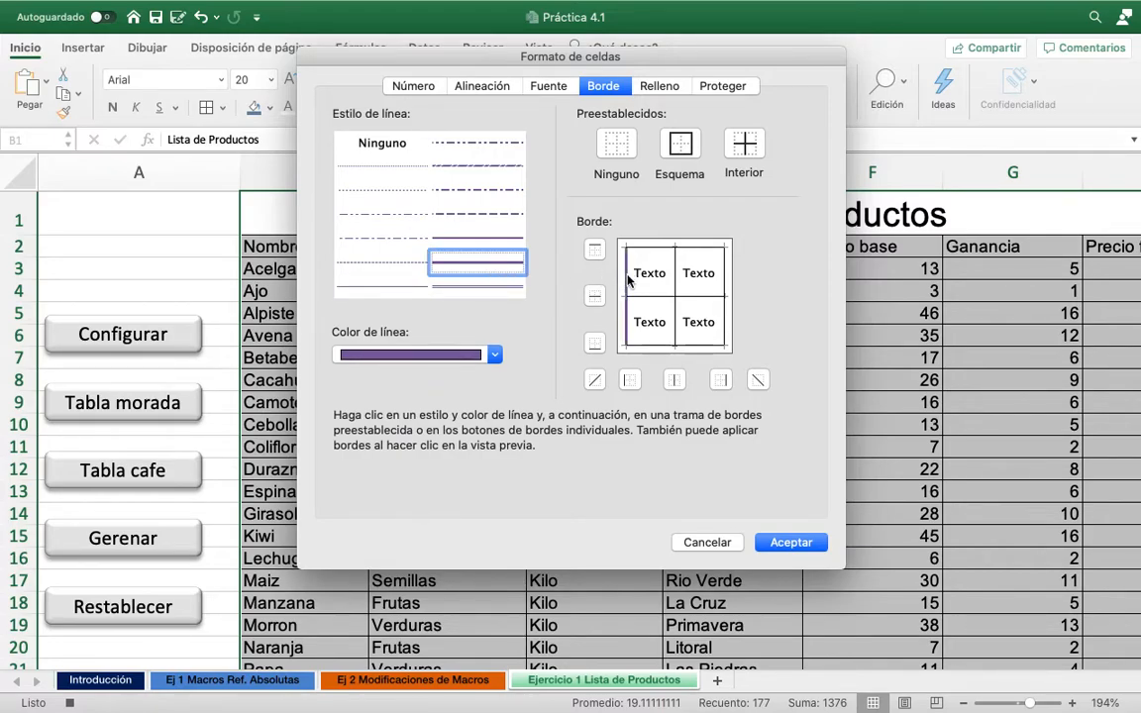
pyautogui.click(661, 304)
pyautogui.click(666, 343)
pyautogui.click(723, 277)
pyautogui.click(706, 252)
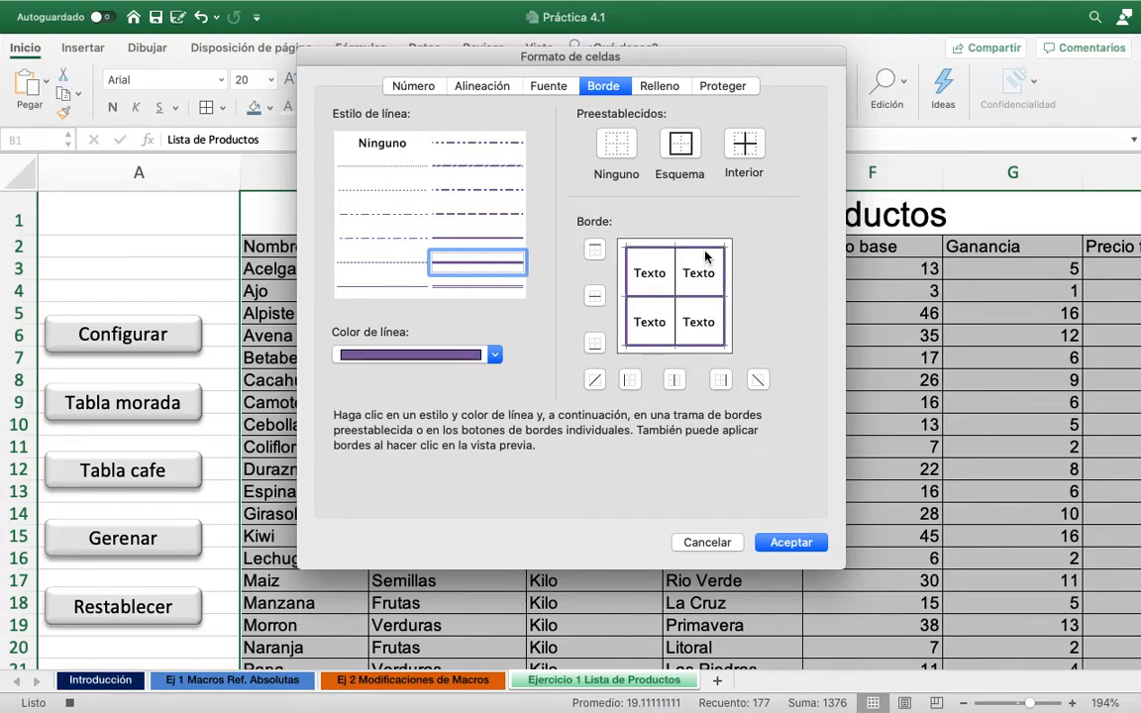
# Change the table's inner horizontal borders to a double line and its inner vertical borders to a dashed line
pyautogui.click(466, 287)
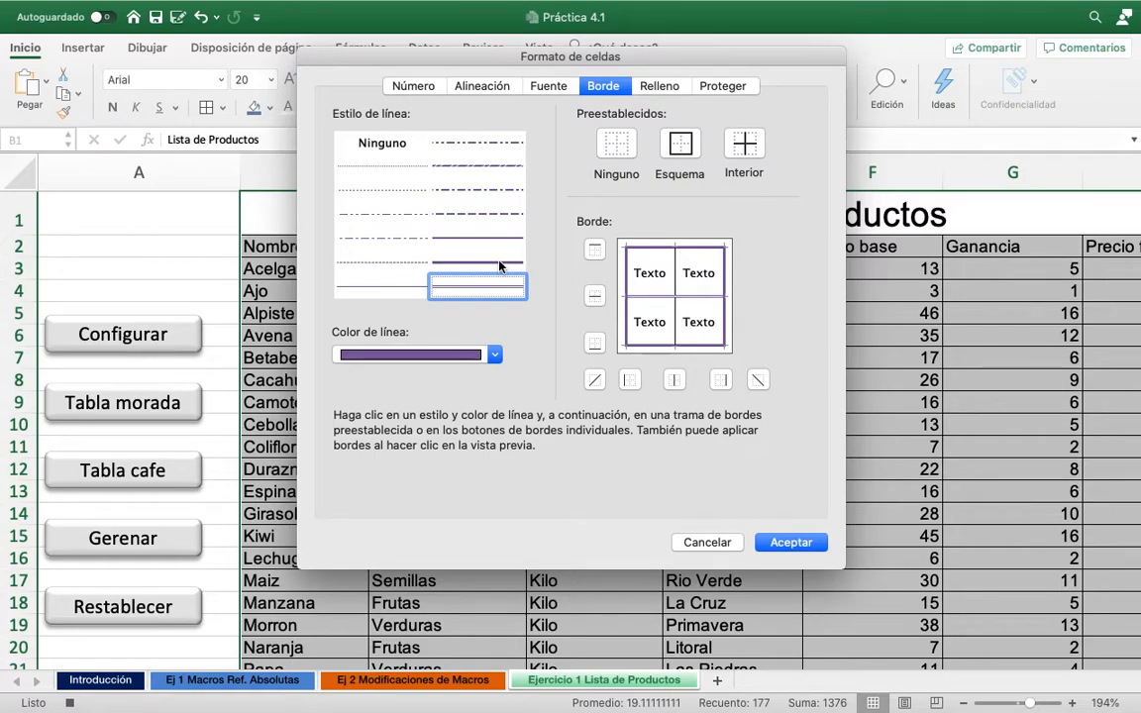
pyautogui.click(485, 218)
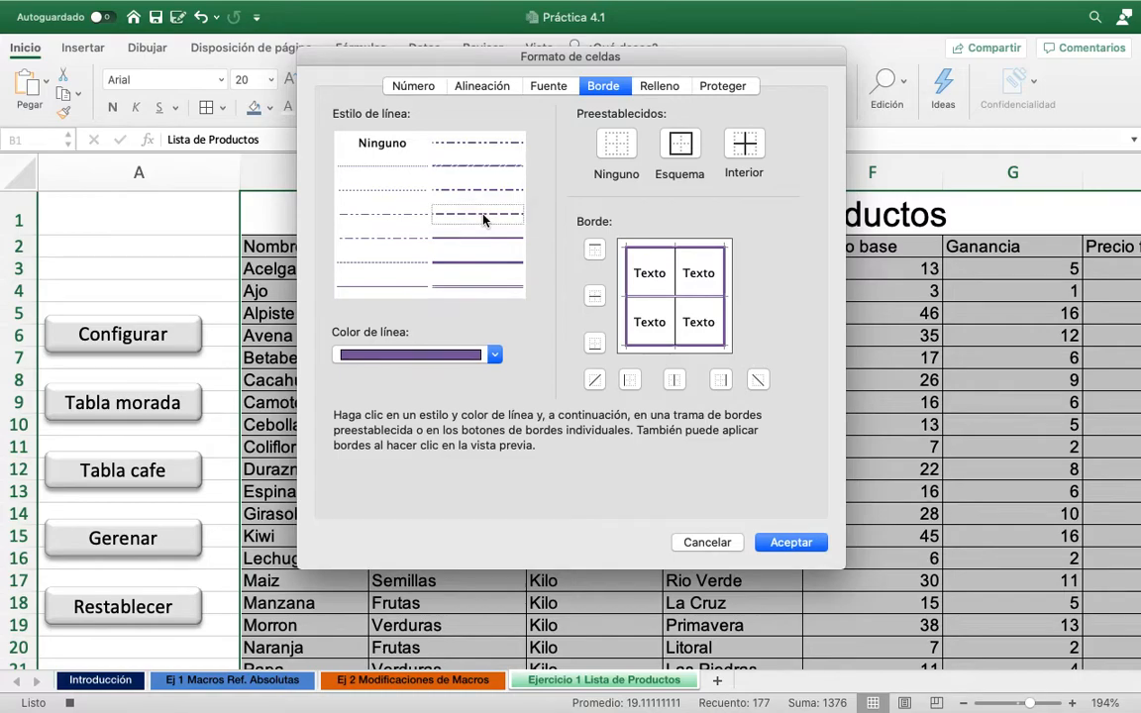
pyautogui.click(676, 282)
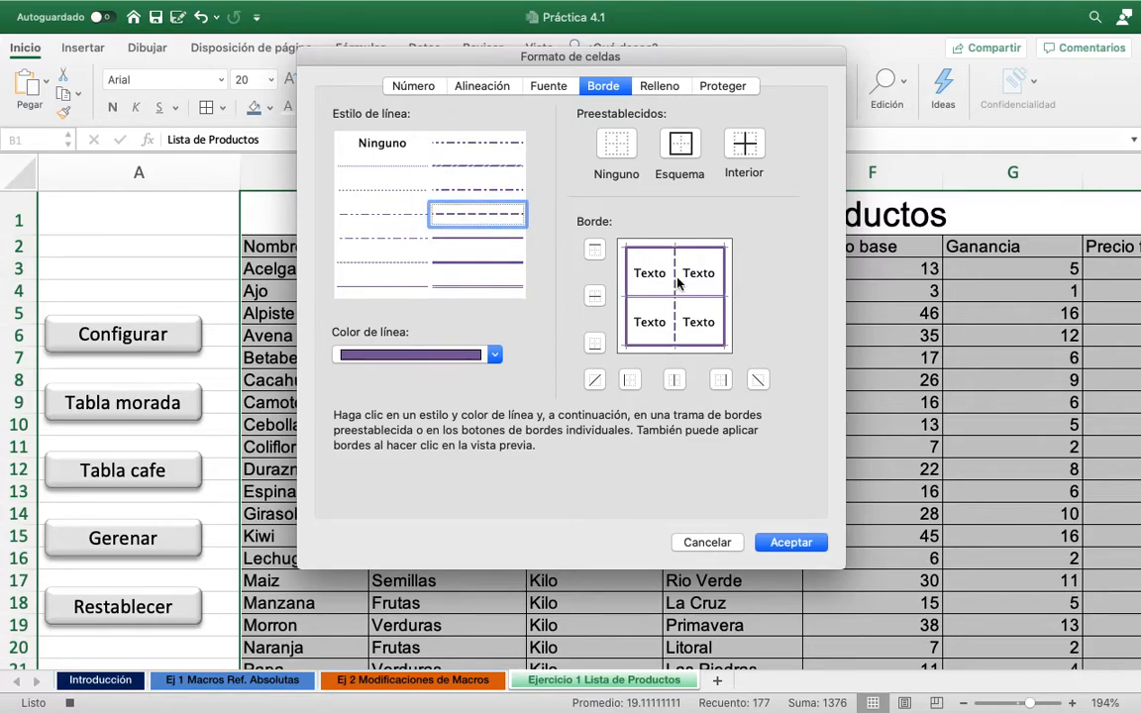
pyautogui.click(789, 543)
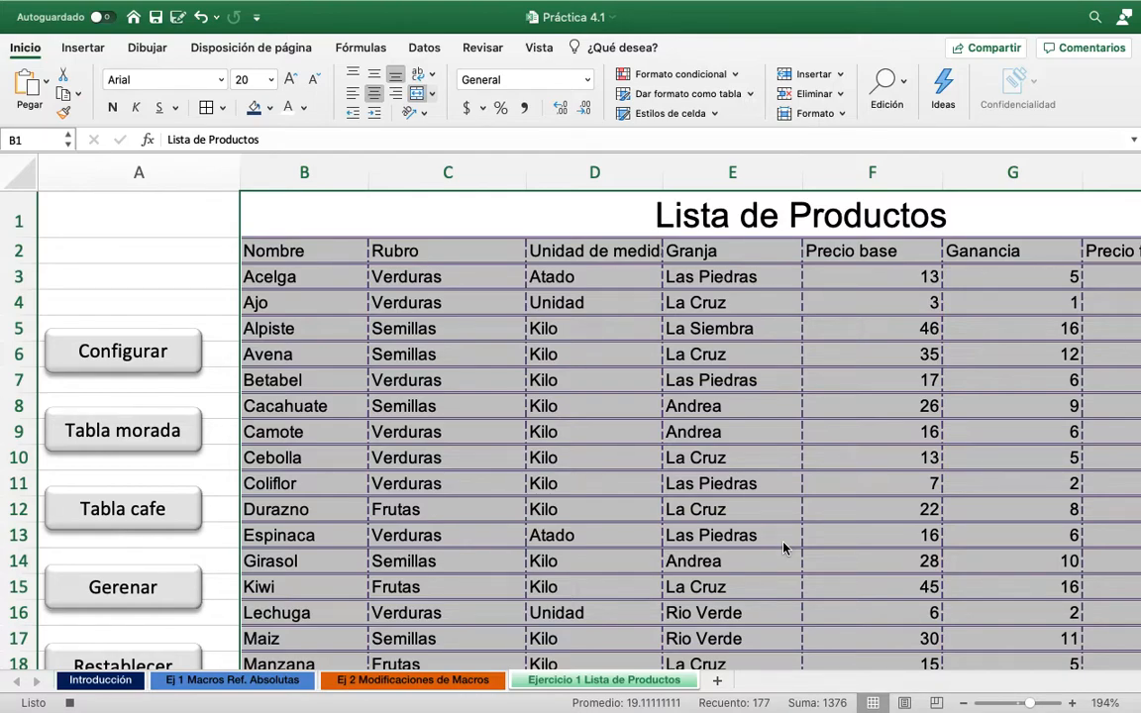
# Make the column headings from Nombre to Total, B2:I2, bold and centred
pyautogui.press('Down')
pyautogui.hotkey('shift', 'Right')
pyautogui.hotkey('shift', 'Right')
pyautogui.hotkey('shift', 'Right')
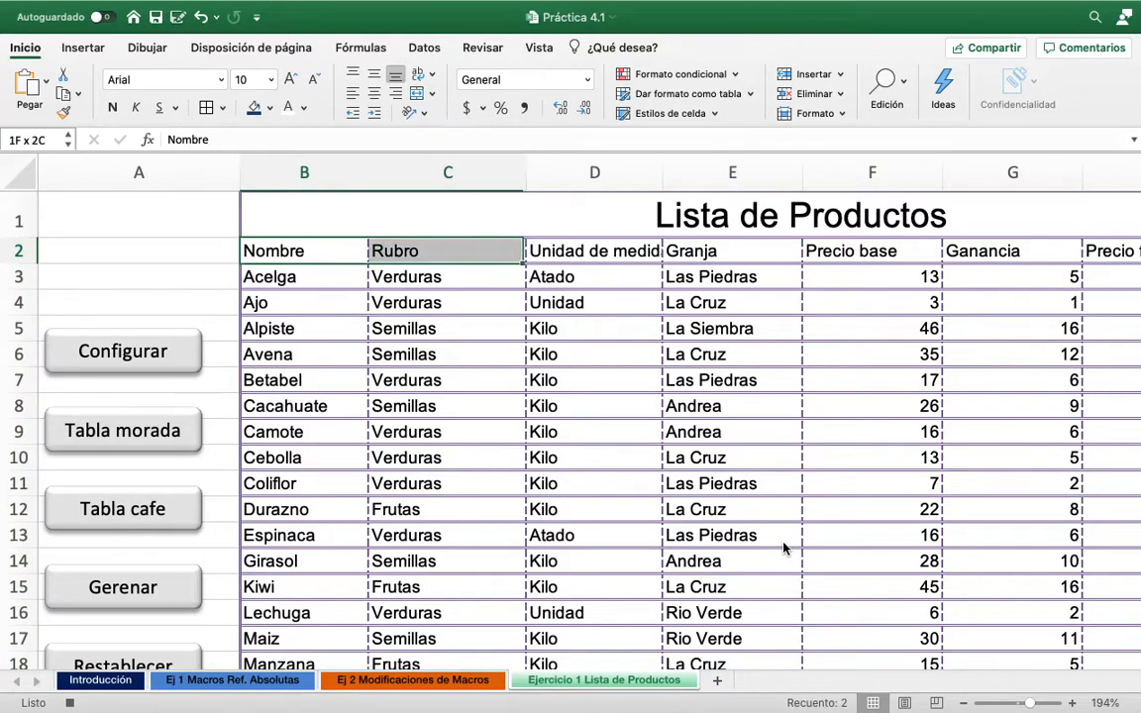
pyautogui.hotkey('shift', 'Right')
pyautogui.hotkey('shift', 'Right')
pyautogui.hotkey('shift', 'Right')
pyautogui.hotkey('shift', 'Right')
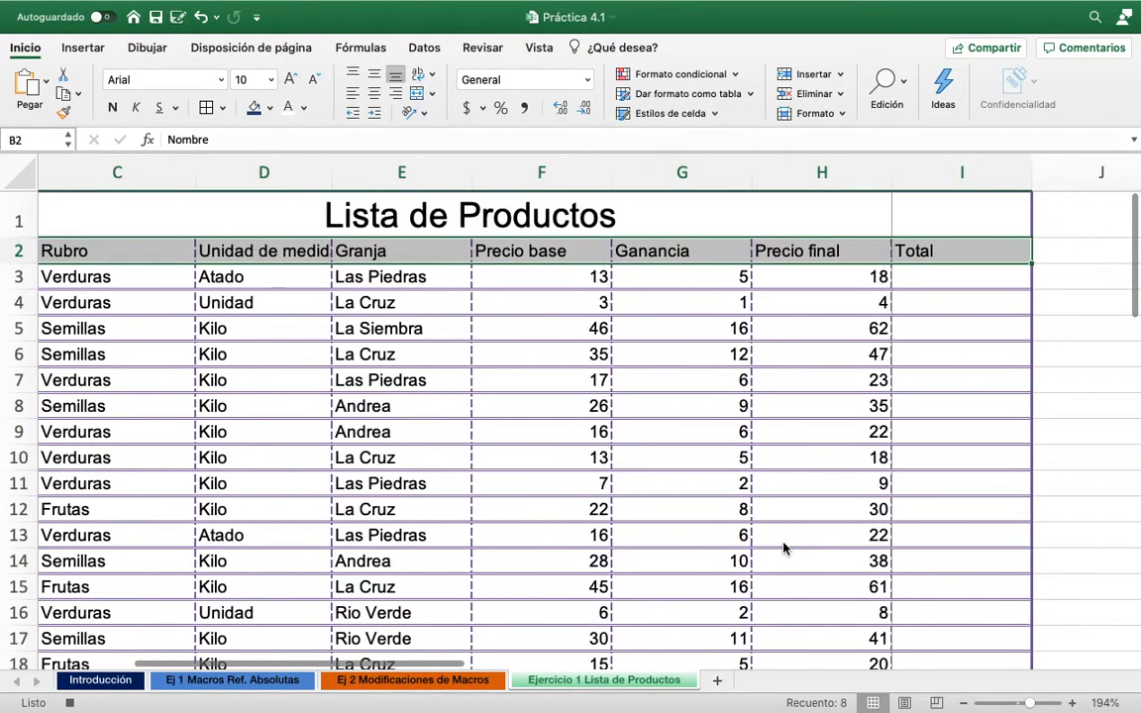
pyautogui.click(113, 107)
pyautogui.click(373, 94)
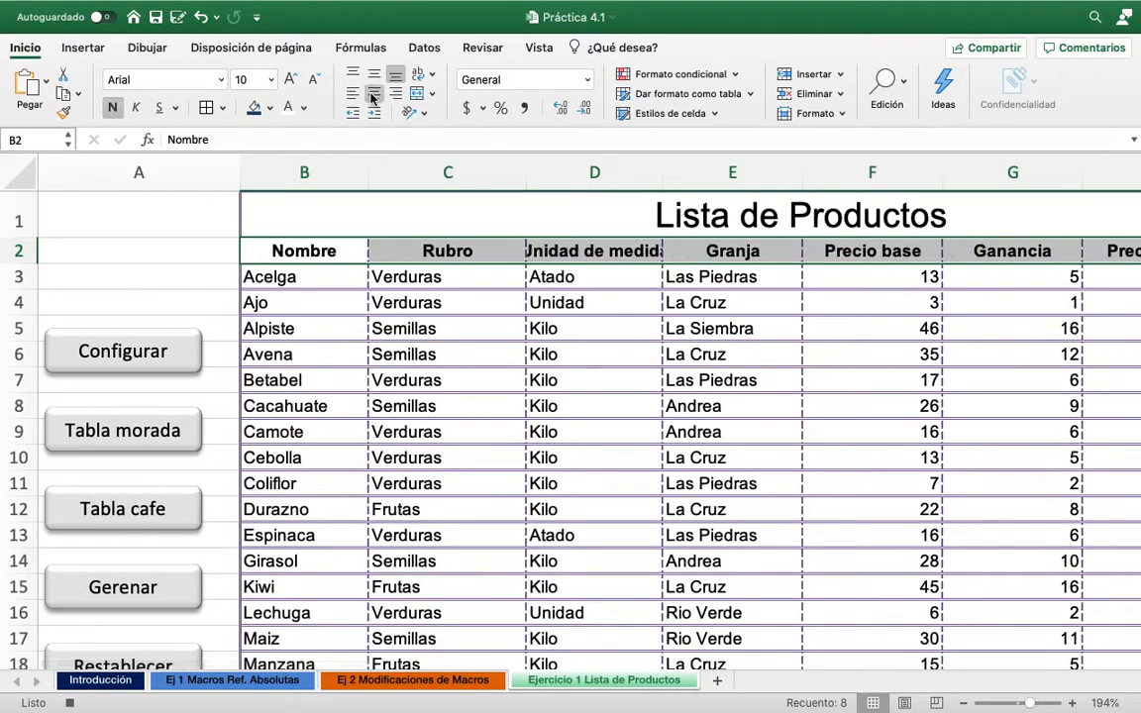
# Fill the column heading row and the Lista de Productos title with the lightest purple theme colour
pyautogui.click(270, 108)
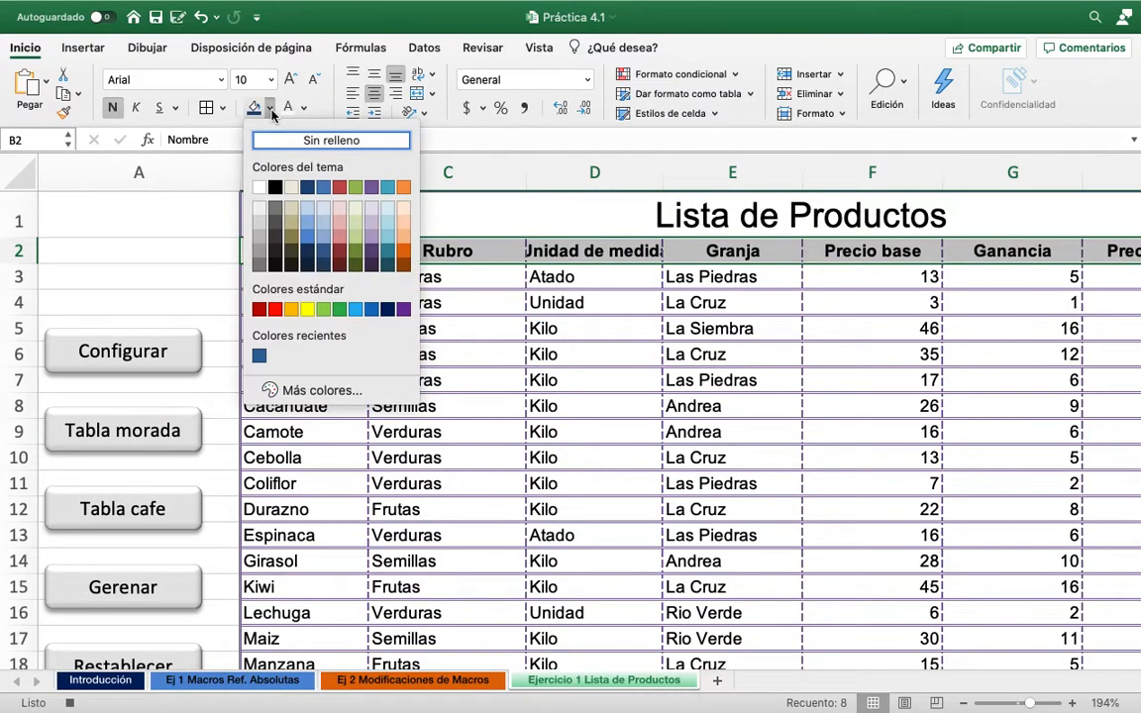
pyautogui.click(373, 213)
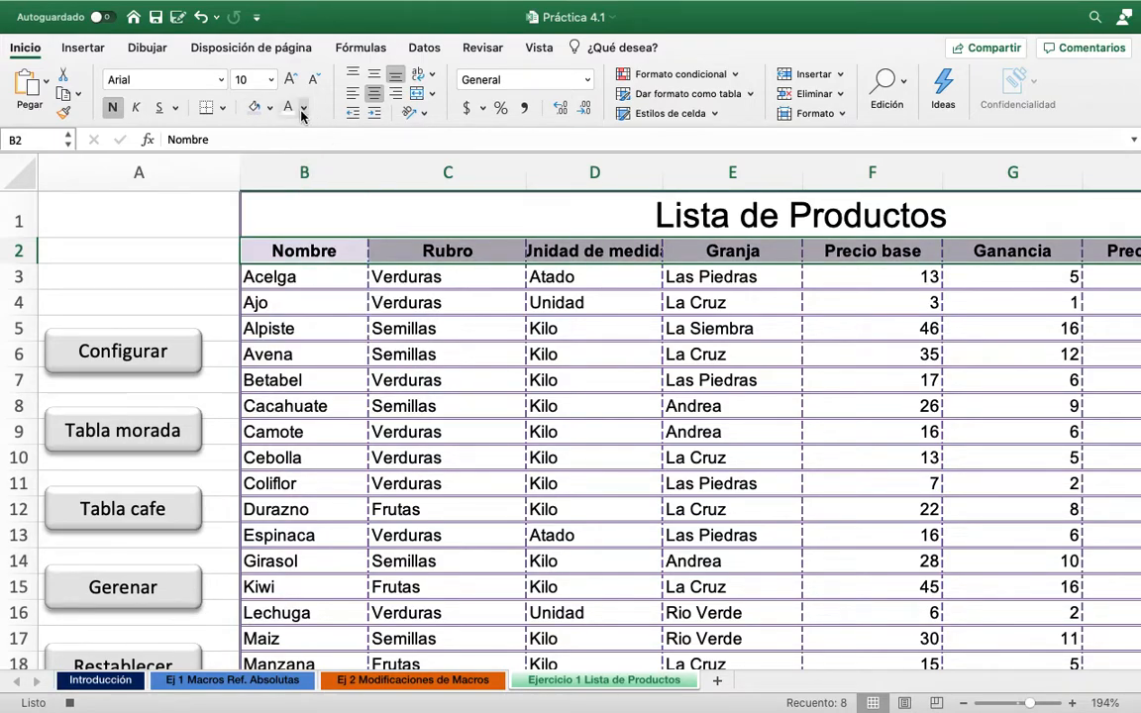
pyautogui.press('Up')
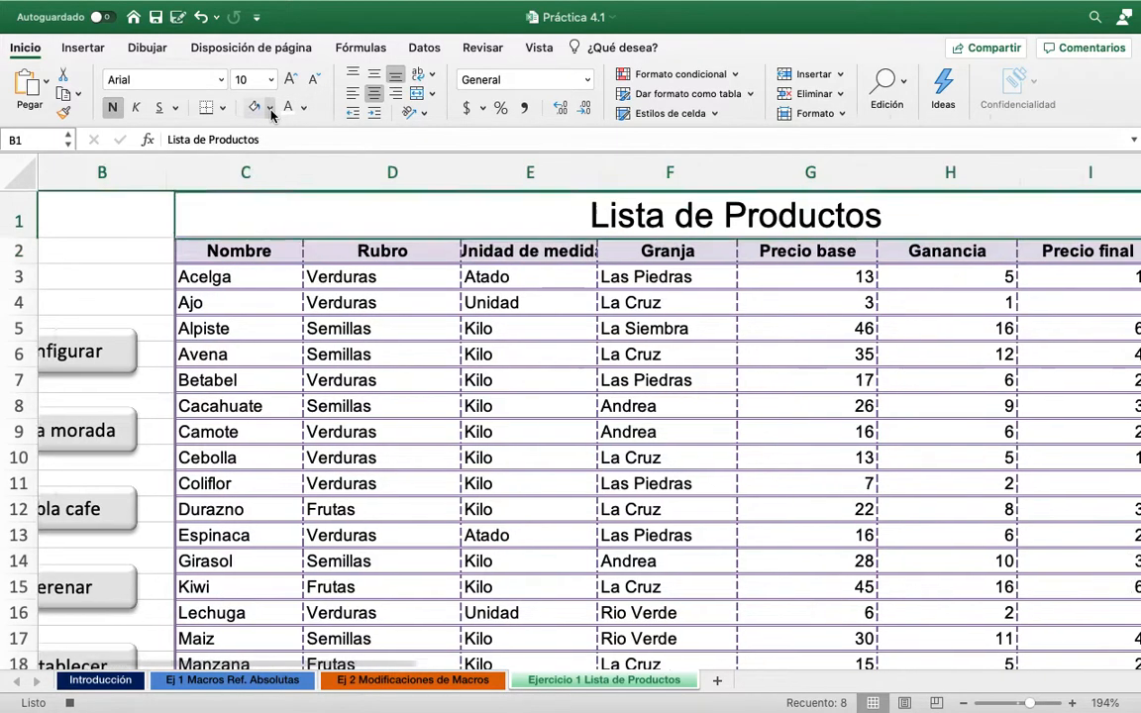
pyautogui.click(255, 108)
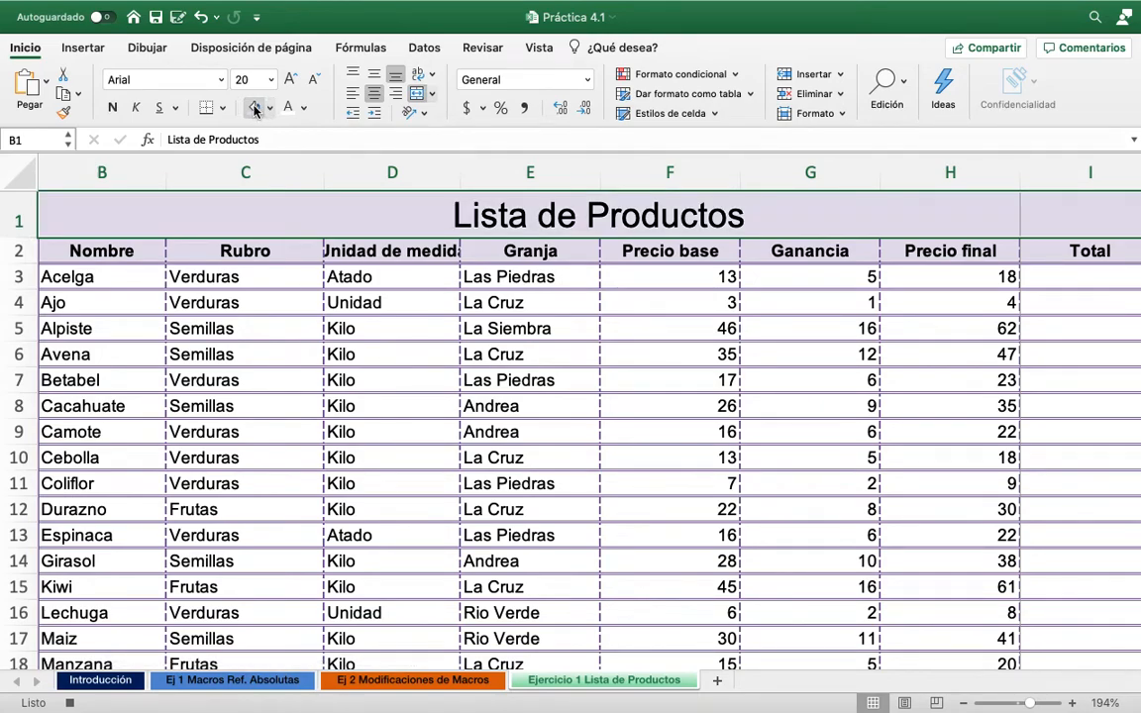
# Apply the Contabilidad number format to the Precio base through Total values, F3:I26
pyautogui.press('Down')
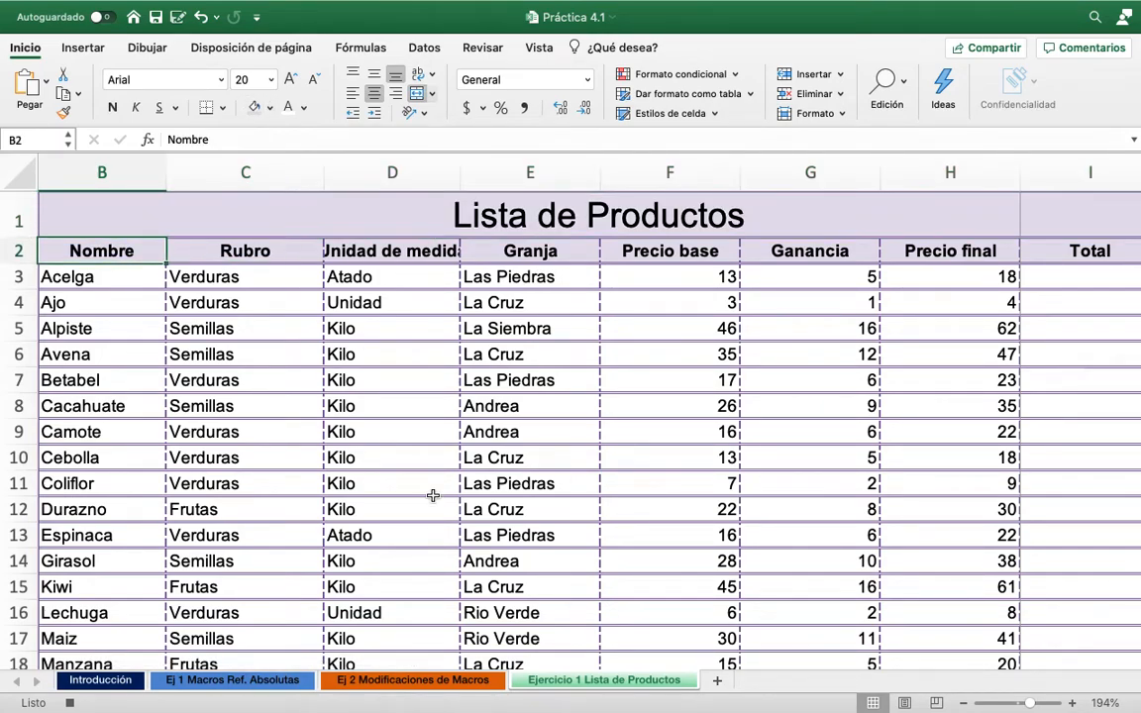
pyautogui.press('Right')
pyautogui.press('Right')
pyautogui.press('Right')
pyautogui.press('Right')
pyautogui.press('Down')
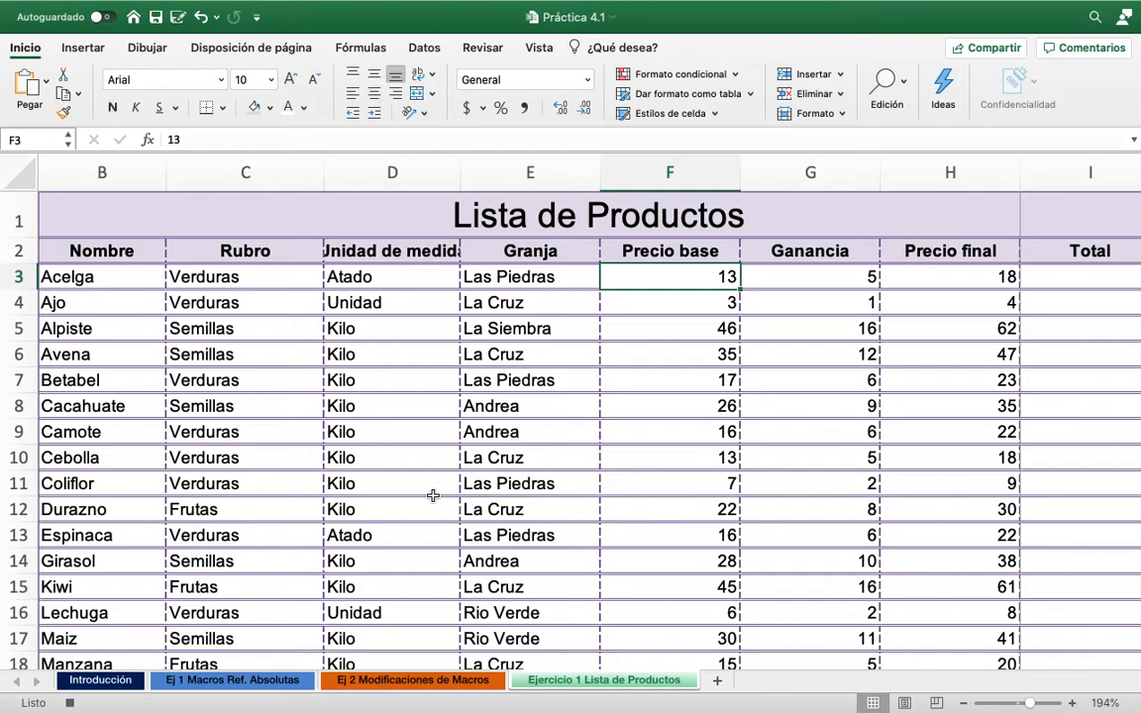
pyautogui.hotkey('shift', 'Right')
pyautogui.hotkey('shift', 'Right')
pyautogui.hotkey('shift', 'Right')
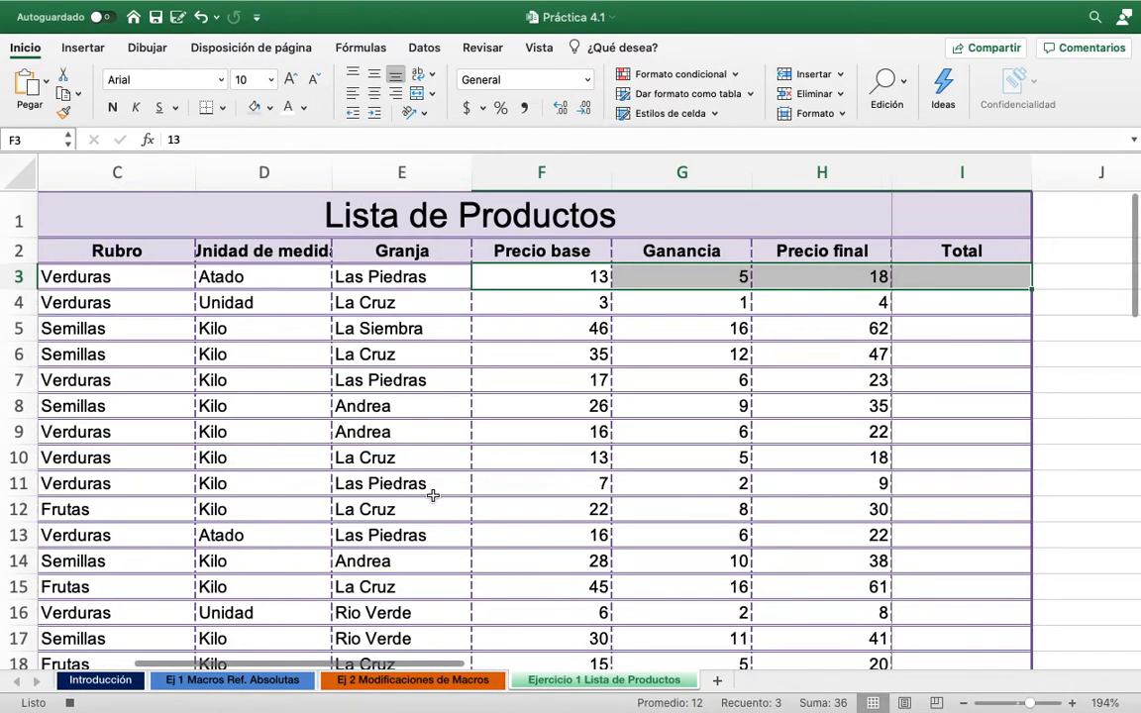
pyautogui.hotkey('shift', 'Down')
pyautogui.hotkey('shift', 'Down')
pyautogui.hotkey('shift', 'Down')
pyautogui.hotkey('shift', 'Down')
pyautogui.hotkey('shift', 'Down')
pyautogui.hotkey('shift', 'Down')
pyautogui.hotkey('shift', 'Down')
pyautogui.hotkey('shift', 'Down')
pyautogui.hotkey('shift', 'Down')
pyautogui.hotkey('shift', 'Down')
pyautogui.hotkey('shift', 'Down')
pyautogui.hotkey('shift', 'Down')
pyautogui.hotkey('shift', 'Down')
pyautogui.hotkey('shift', 'Down')
pyautogui.hotkey('shift', 'Down')
pyautogui.hotkey('shift', 'Down')
pyautogui.hotkey('shift', 'Down')
pyautogui.hotkey('shift', 'Down')
pyautogui.hotkey('shift', 'Down')
pyautogui.hotkey('shift', 'Down')
pyautogui.hotkey('shift', 'Down')
pyautogui.hotkey('shift', 'Down')
pyautogui.hotkey('shift', 'Down')
pyautogui.hotkey('shift', 'Down')
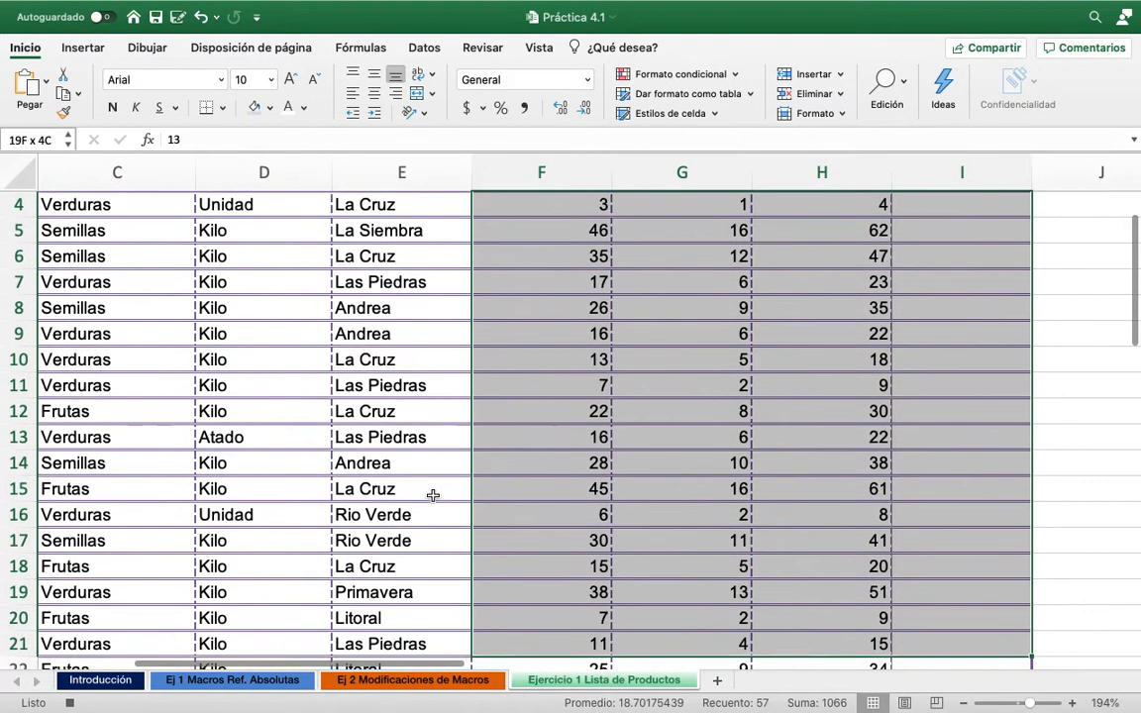
pyautogui.hotkey('shift', 'Up')
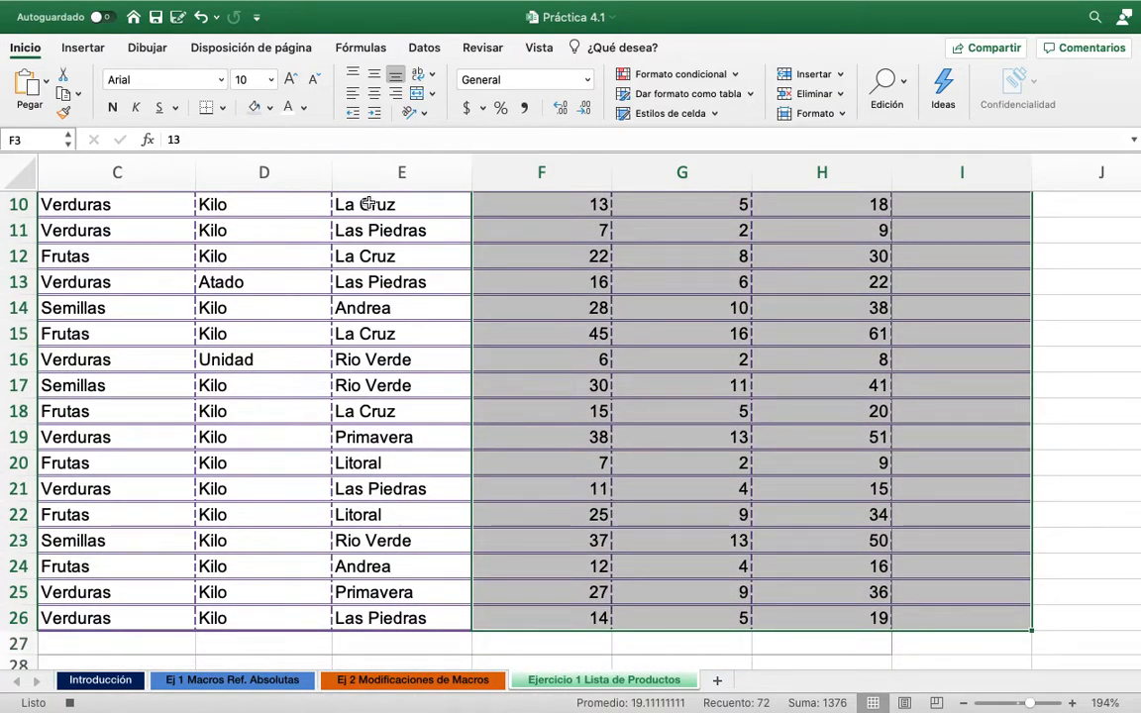
pyautogui.click(587, 82)
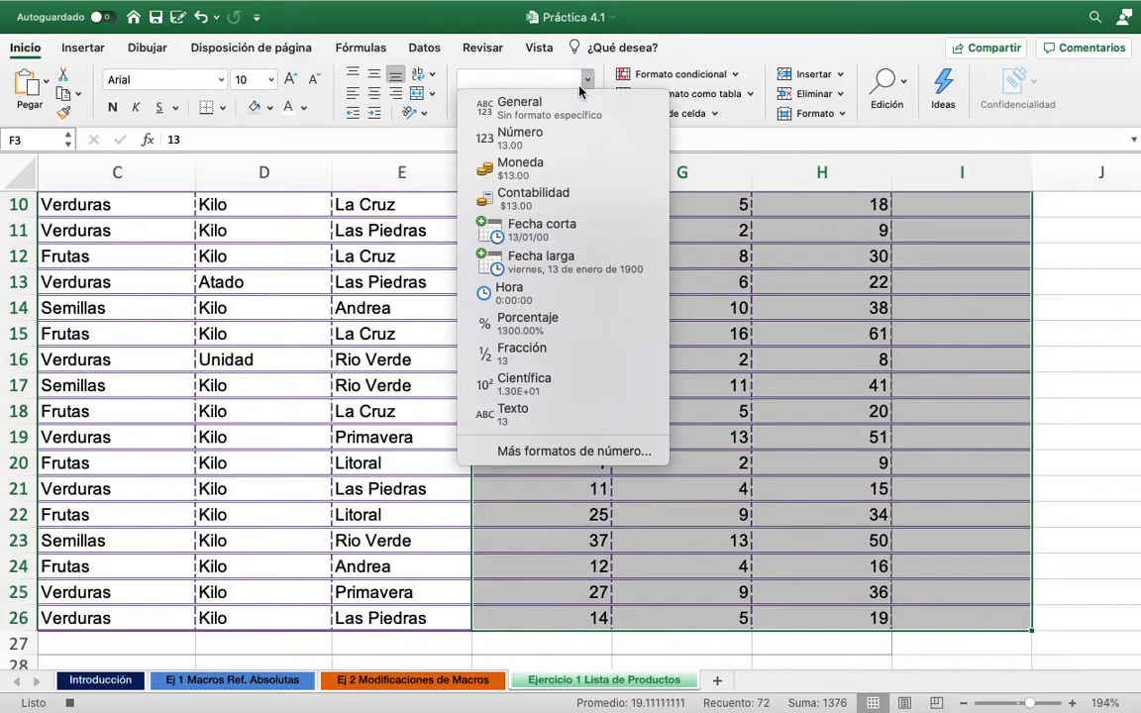
pyautogui.click(528, 197)
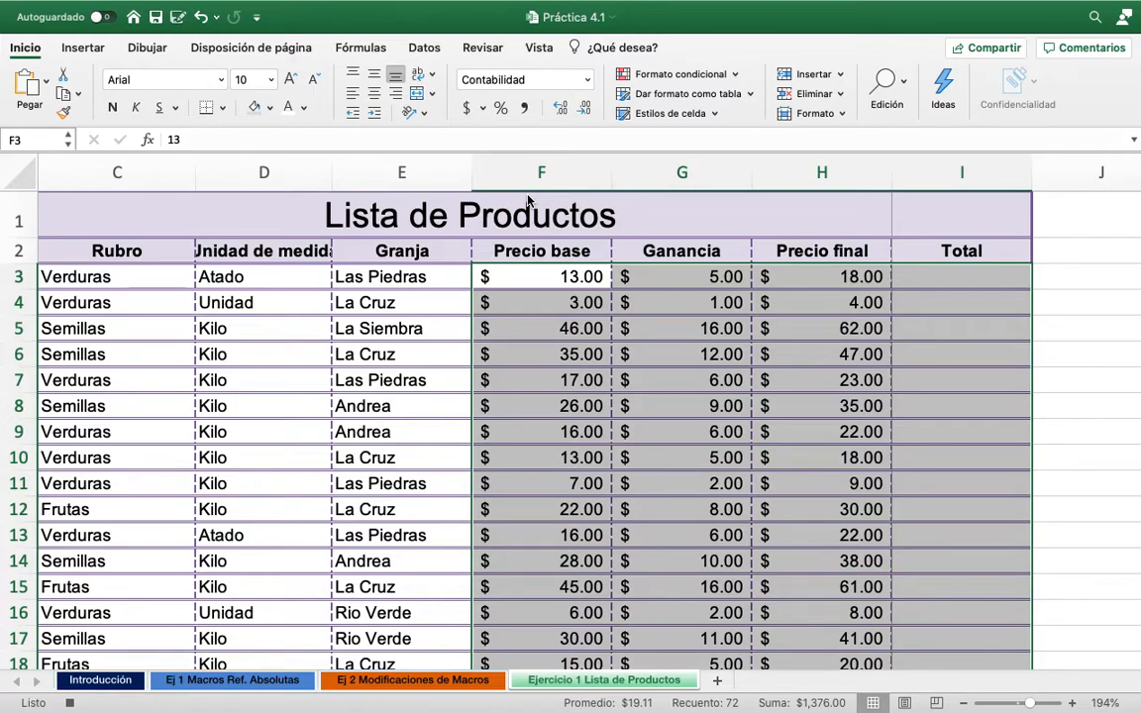
# Check the Macro 2 instructions below the table, return to title cell B1 and stop recording the macro
pyautogui.press('Left')
pyautogui.scroll(-15, 527, 196)
pyautogui.hscroll(-2, 527, 197)
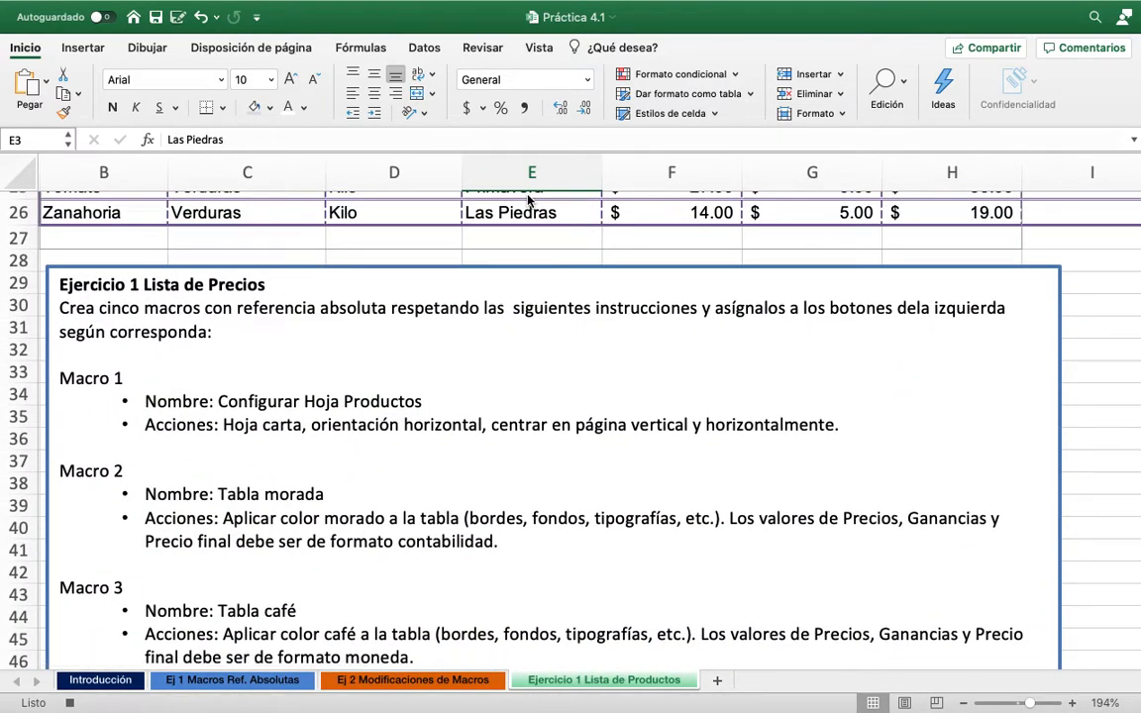
pyautogui.scroll(15, 527, 196)
pyautogui.hscroll(1, 527, 196)
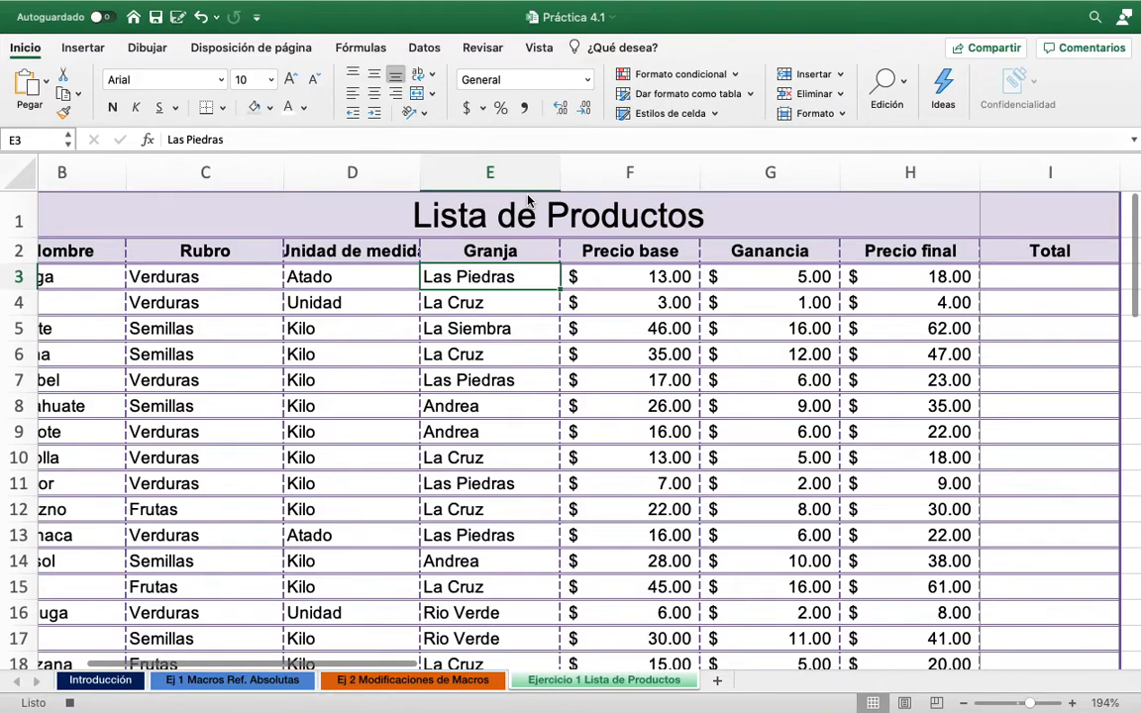
pyautogui.hscroll(-2, 528, 198)
pyautogui.press('Left')
pyautogui.press('Left')
pyautogui.press('Left')
pyautogui.press('Up')
pyautogui.press('Up')
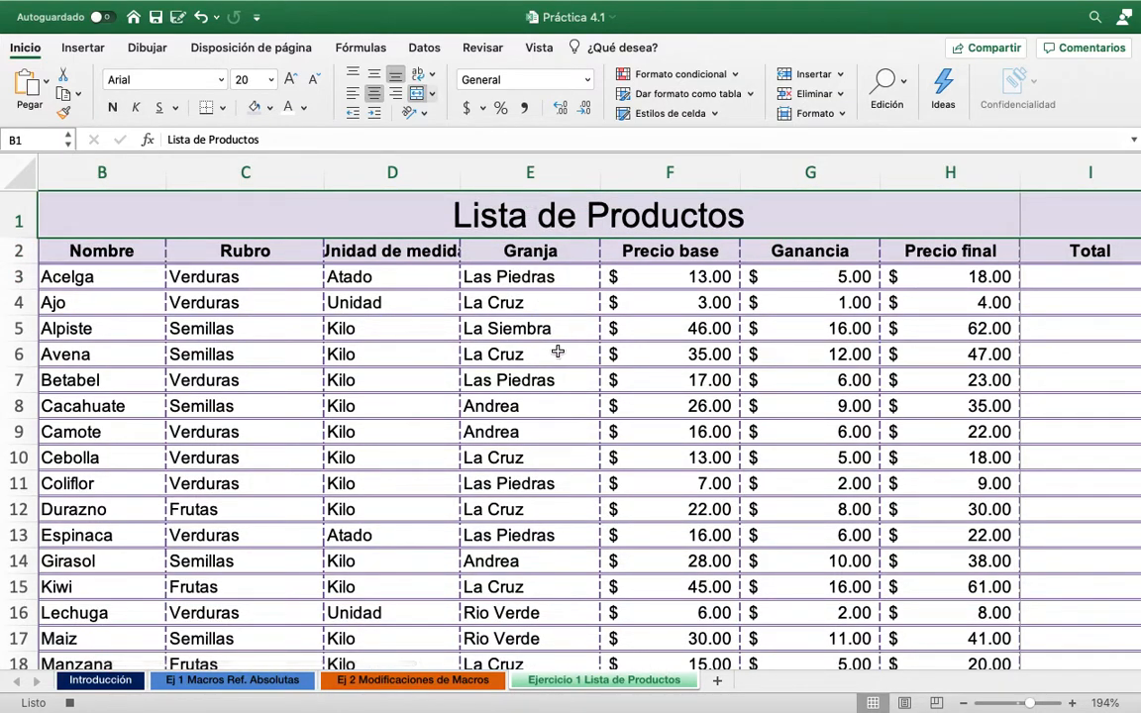
pyautogui.hscroll(-5, 580, 354)
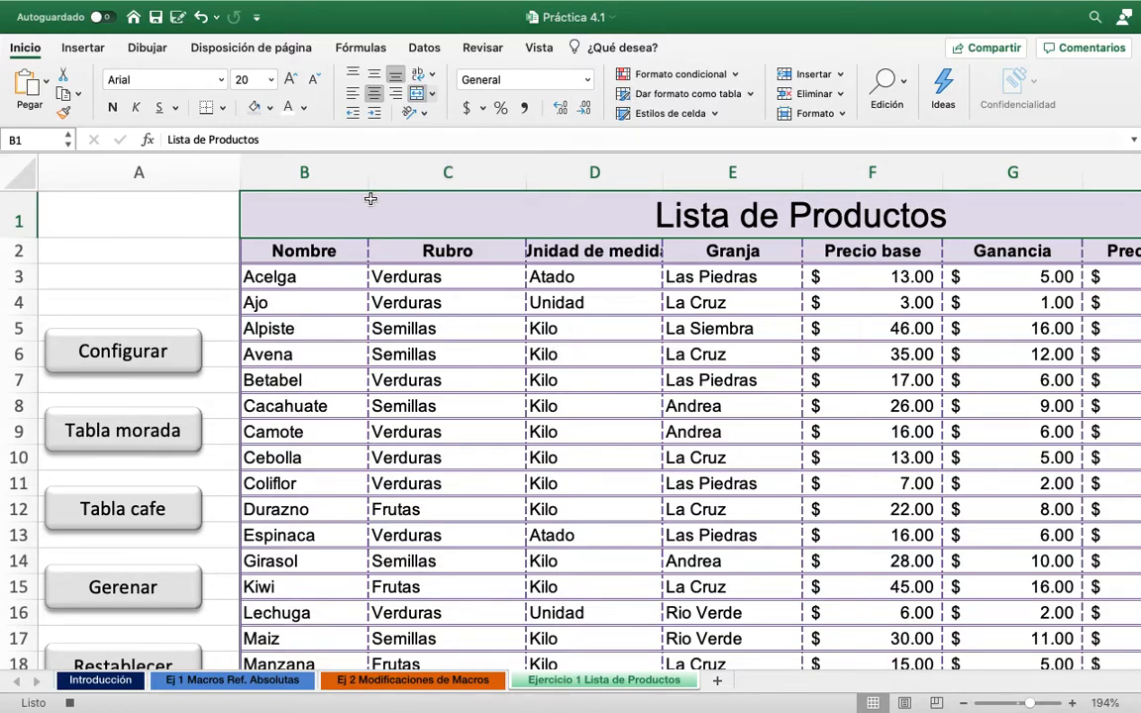
pyautogui.click(537, 48)
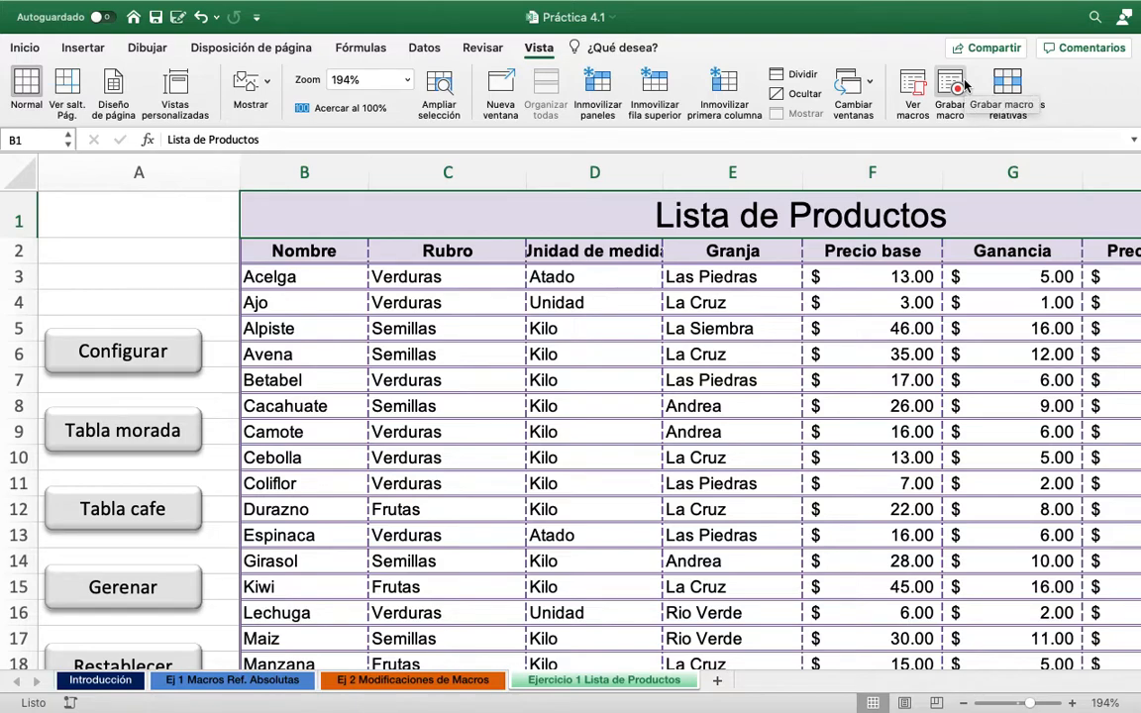
# Assign the Morado macro to the Tabla morada button and deselect the button
pyautogui.rightClick(114, 430)
pyautogui.rightClick(114, 431)
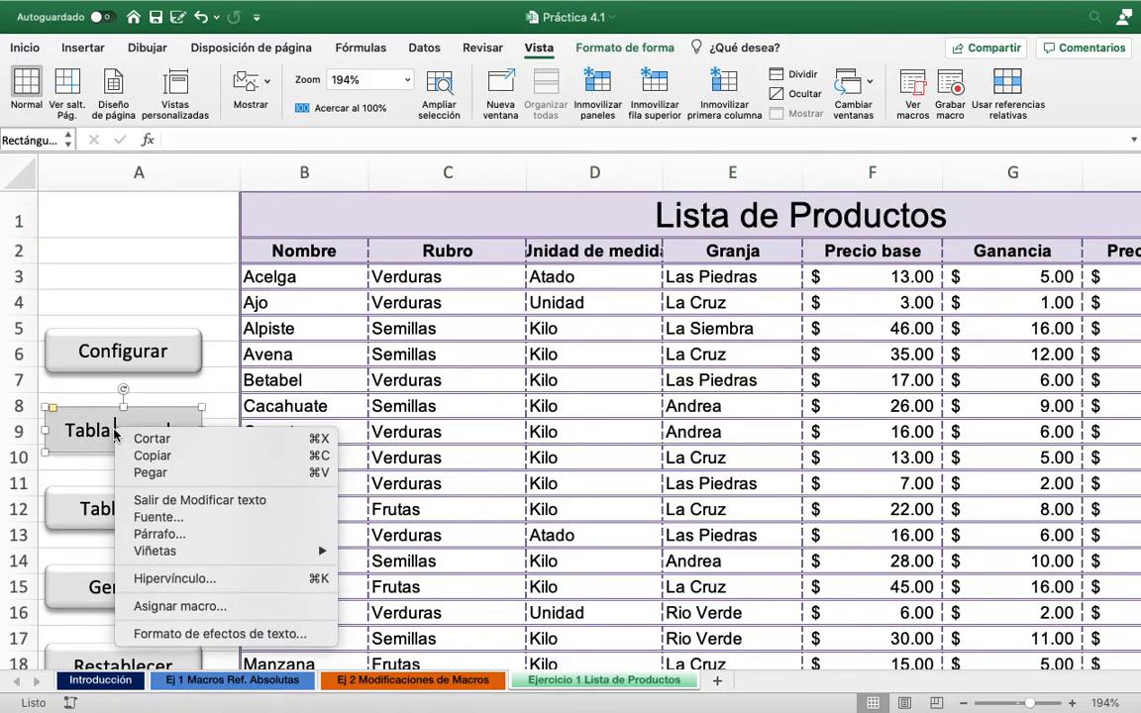
pyautogui.click(165, 607)
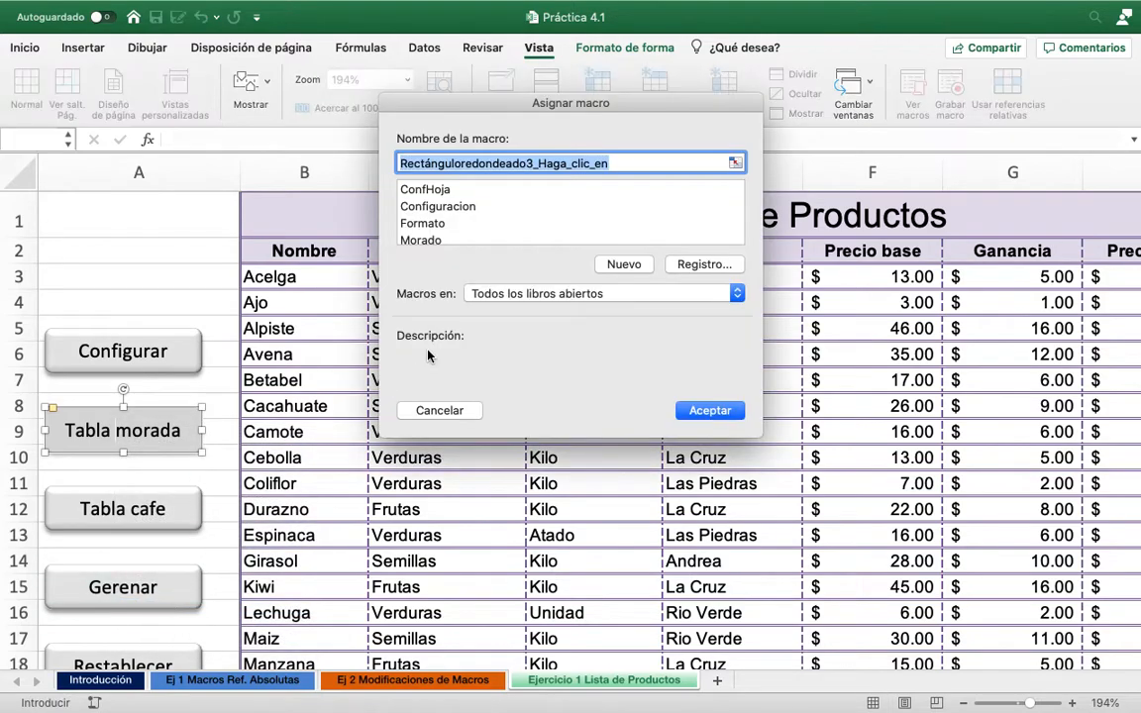
pyautogui.scroll(-2, 487, 234)
pyautogui.click(475, 212)
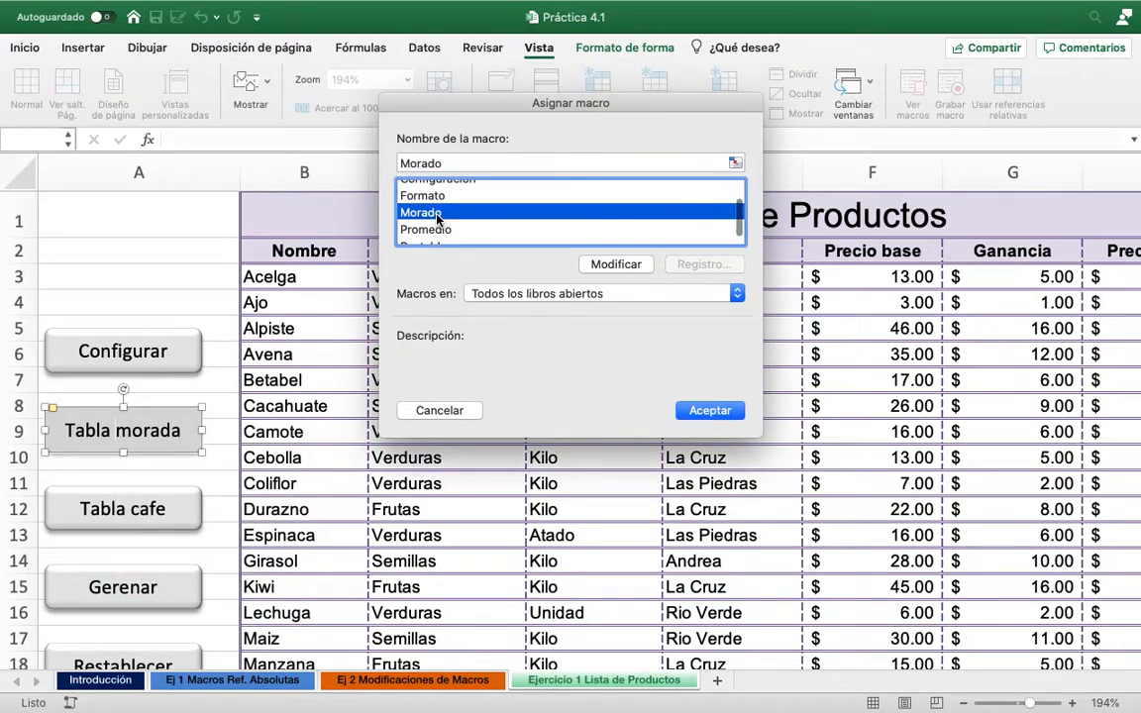
pyautogui.click(709, 410)
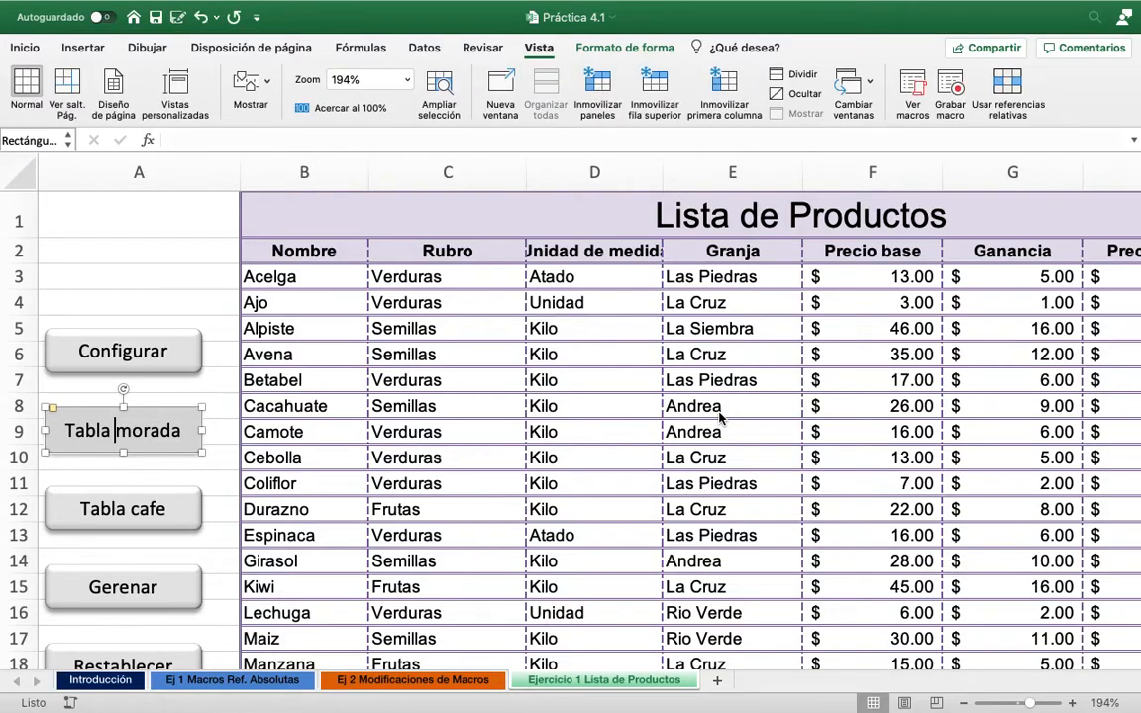
pyautogui.click(170, 278)
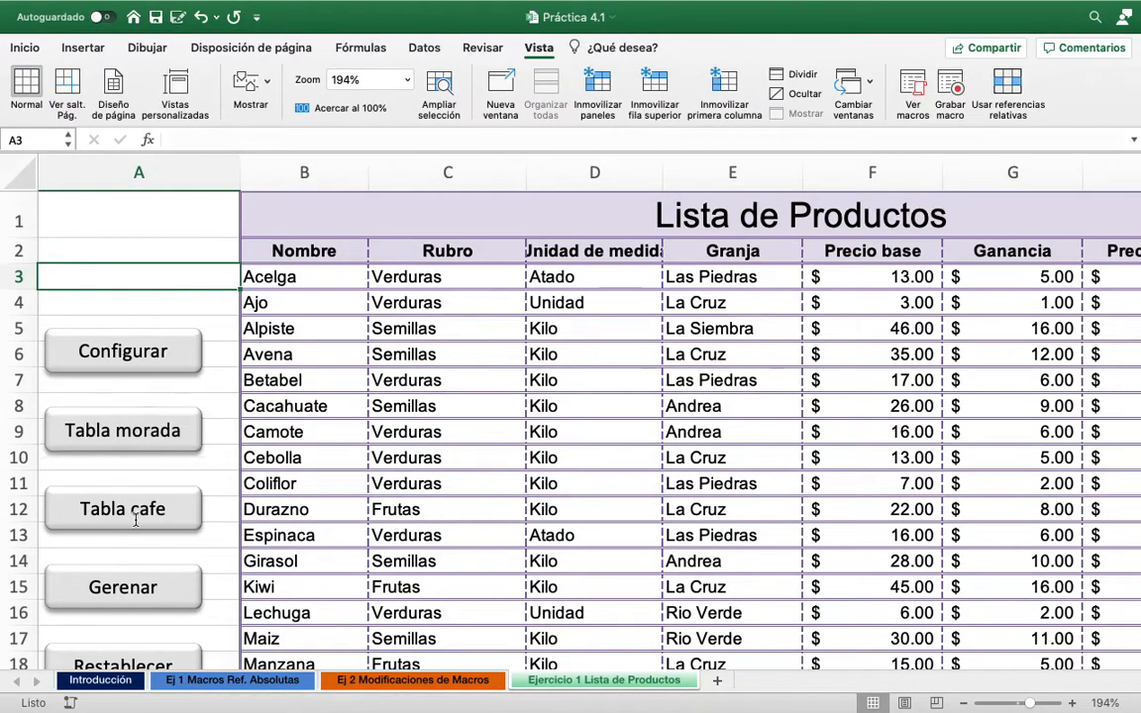
# From title cell B1, start recording a macro named BorraFormato, stored in this workbook
pyautogui.scroll(-2, 144, 585)
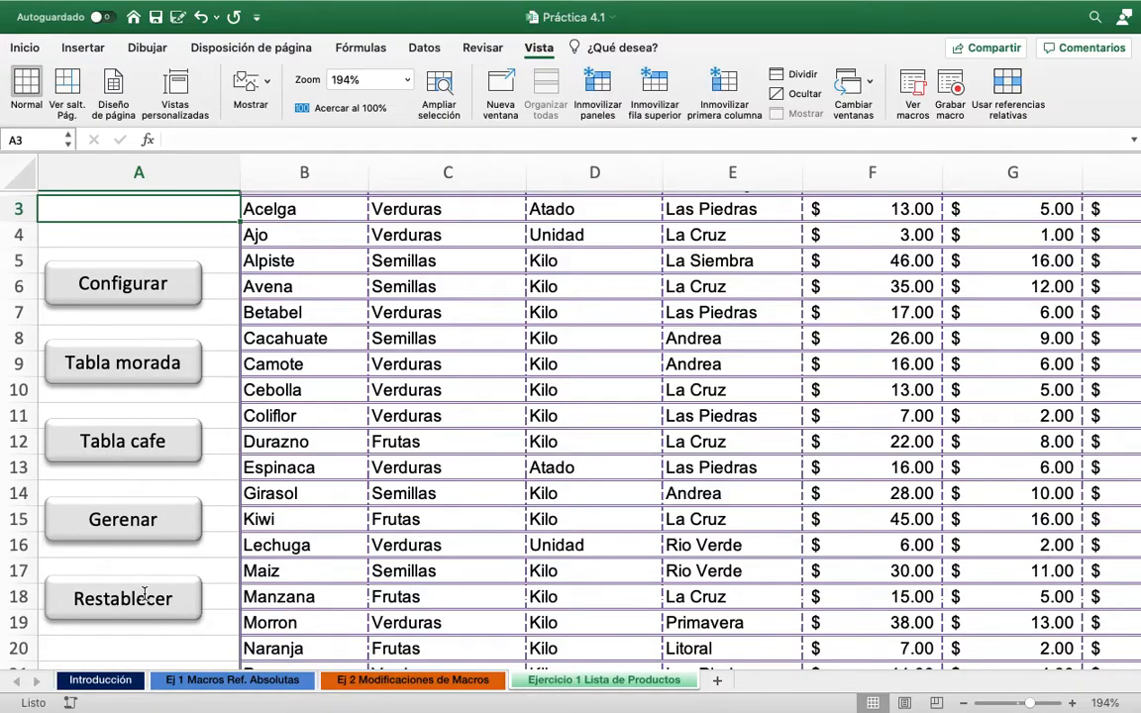
pyautogui.scroll(2, 364, 409)
pyautogui.hscroll(1, 364, 408)
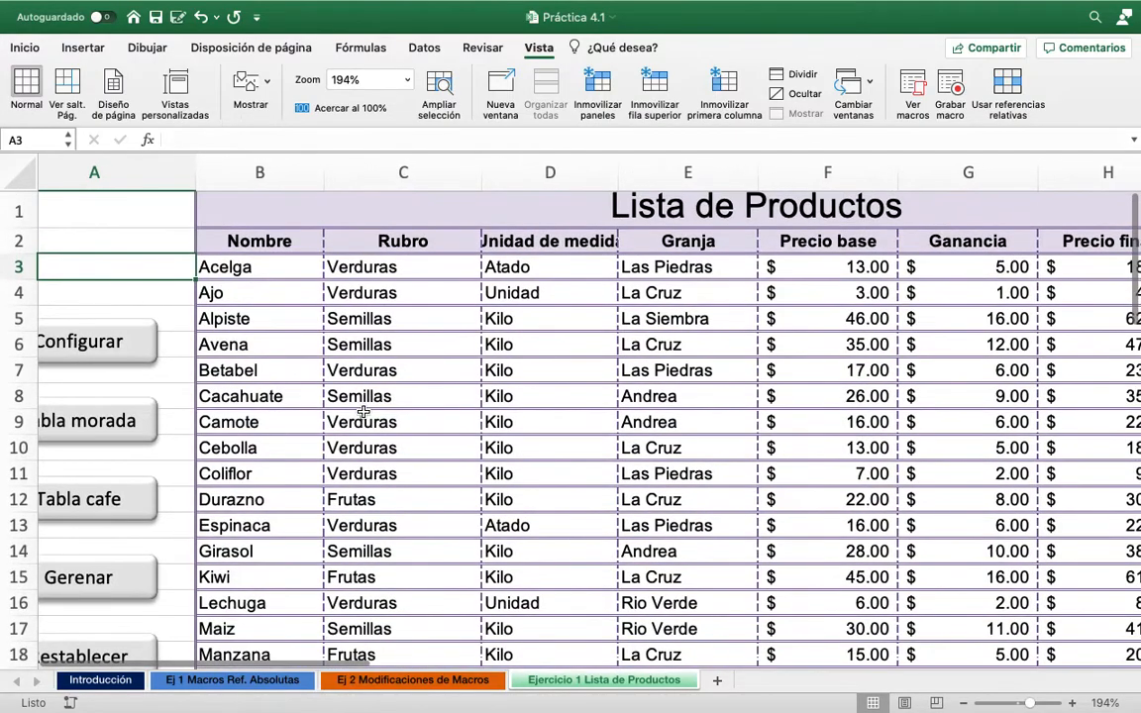
pyautogui.hscroll(1, 365, 409)
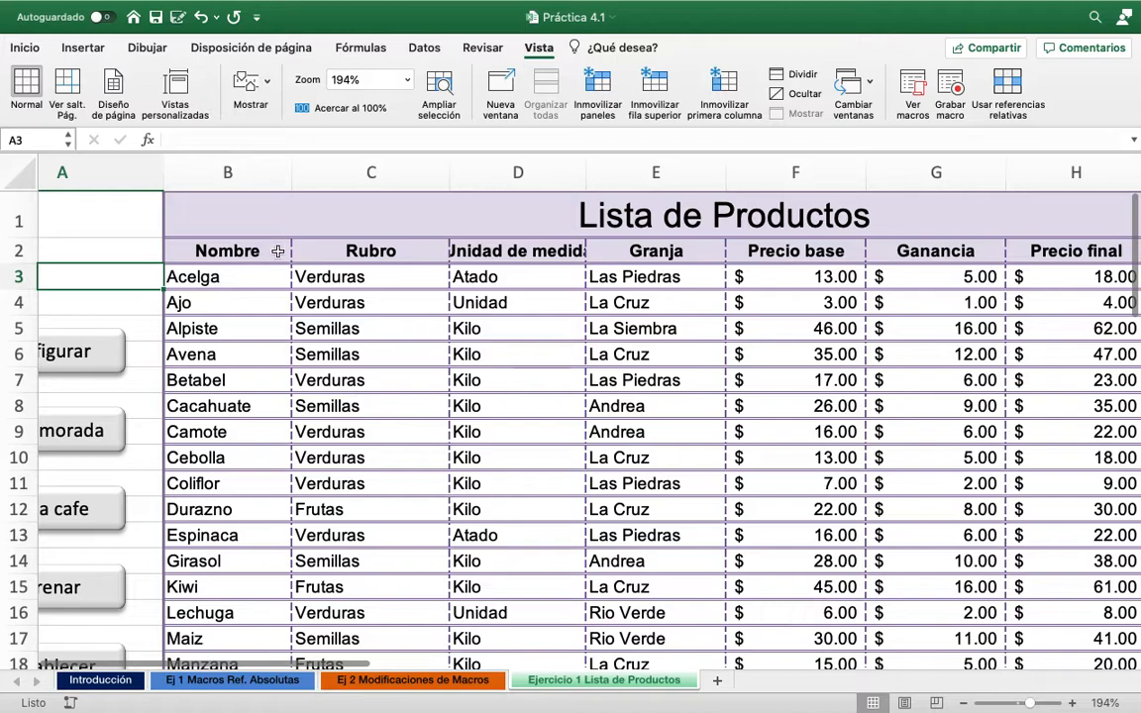
pyautogui.click(228, 216)
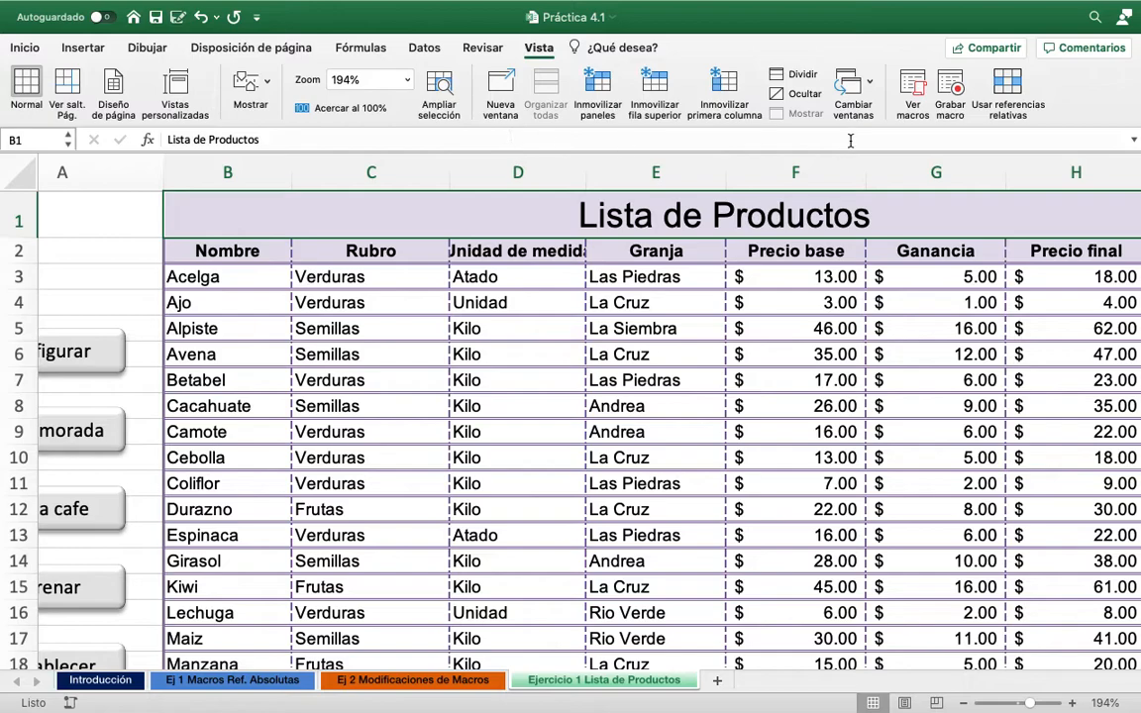
pyautogui.click(949, 88)
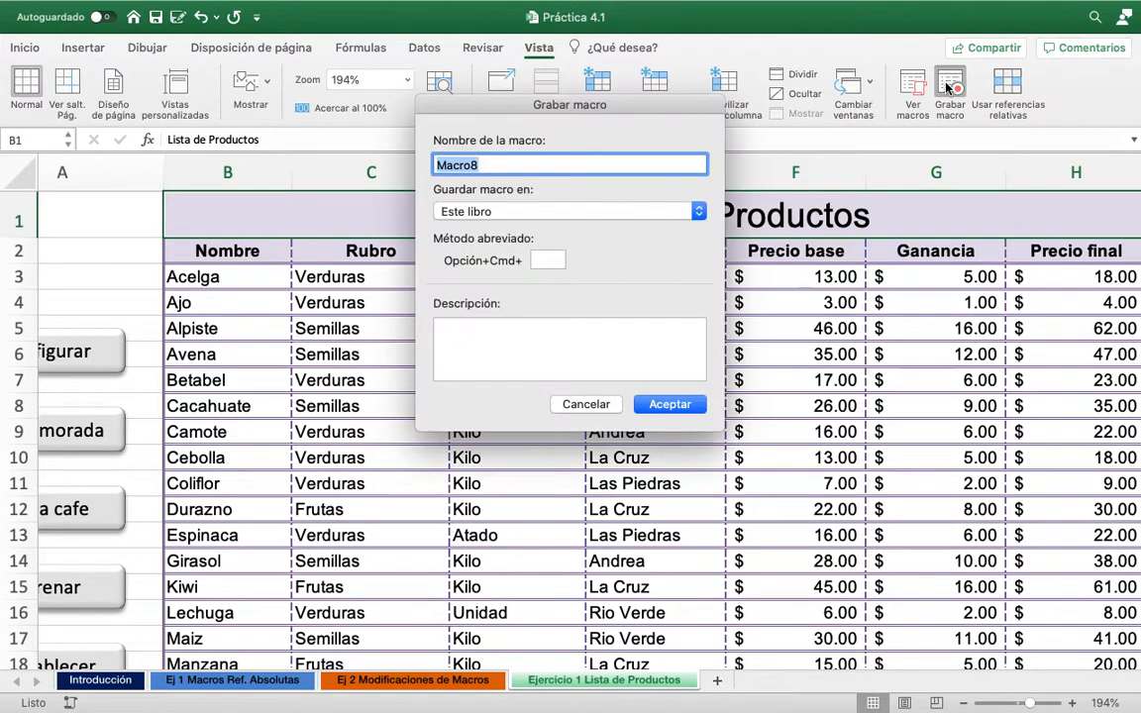
pyautogui.write('Bo')
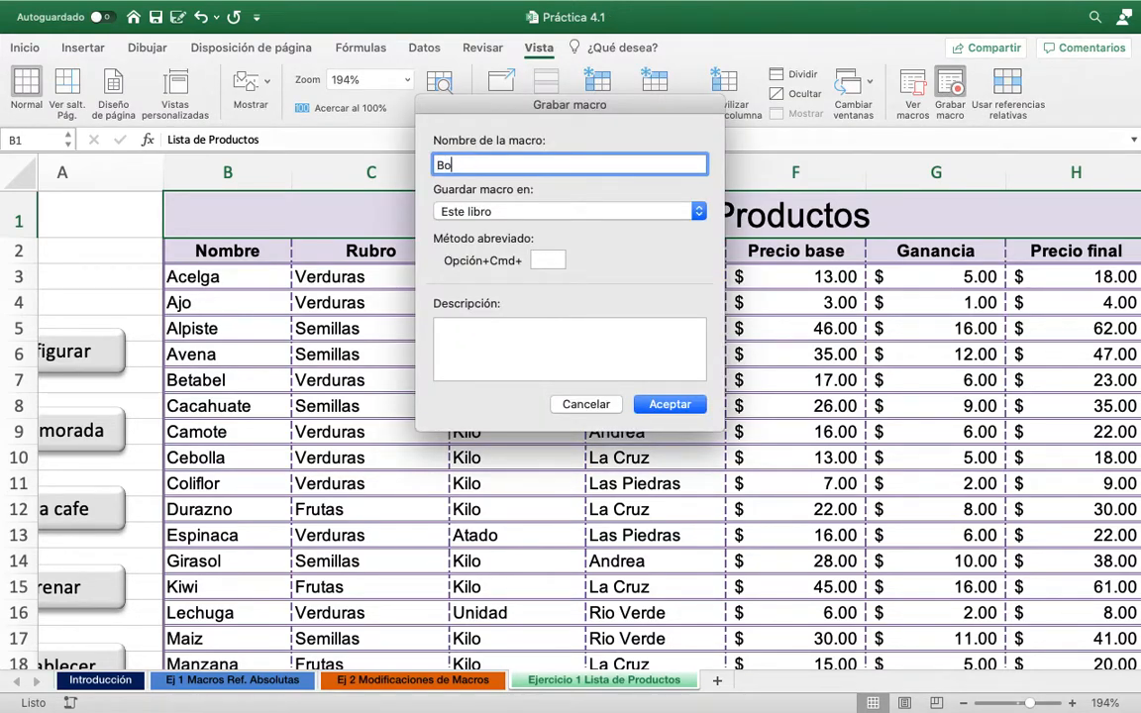
pyautogui.write('rraFormato')
pyautogui.click(682, 406)
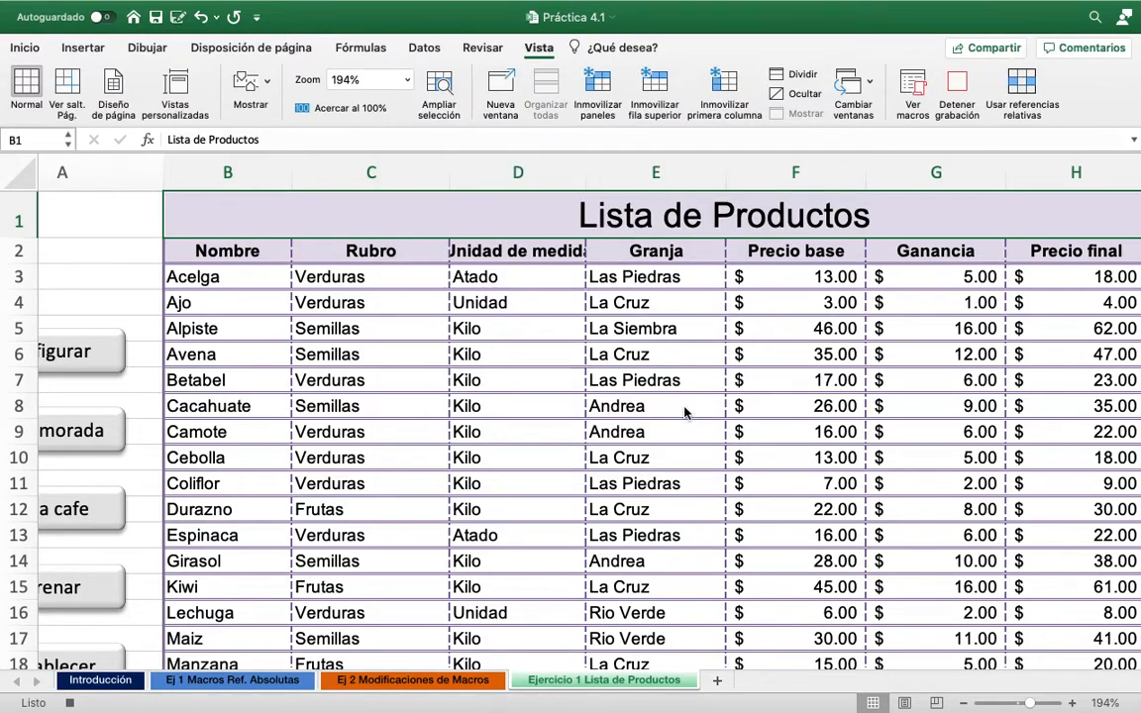
# Clear all formatting from the whole product table, B1:I26, keeping its contents
pyautogui.hotkey('ctrl', 'shift', 'Right')
pyautogui.hotkey('shift', 'Down')
pyautogui.hotkey('shift', 'Down')
pyautogui.hotkey('shift', 'Down')
pyautogui.hotkey('shift', 'Down')
pyautogui.hotkey('shift', 'Down')
pyautogui.hotkey('shift', 'Down')
pyautogui.hotkey('shift', 'Down')
pyautogui.hotkey('shift', 'Down')
pyautogui.hotkey('shift', 'Down')
pyautogui.hotkey('shift', 'Down')
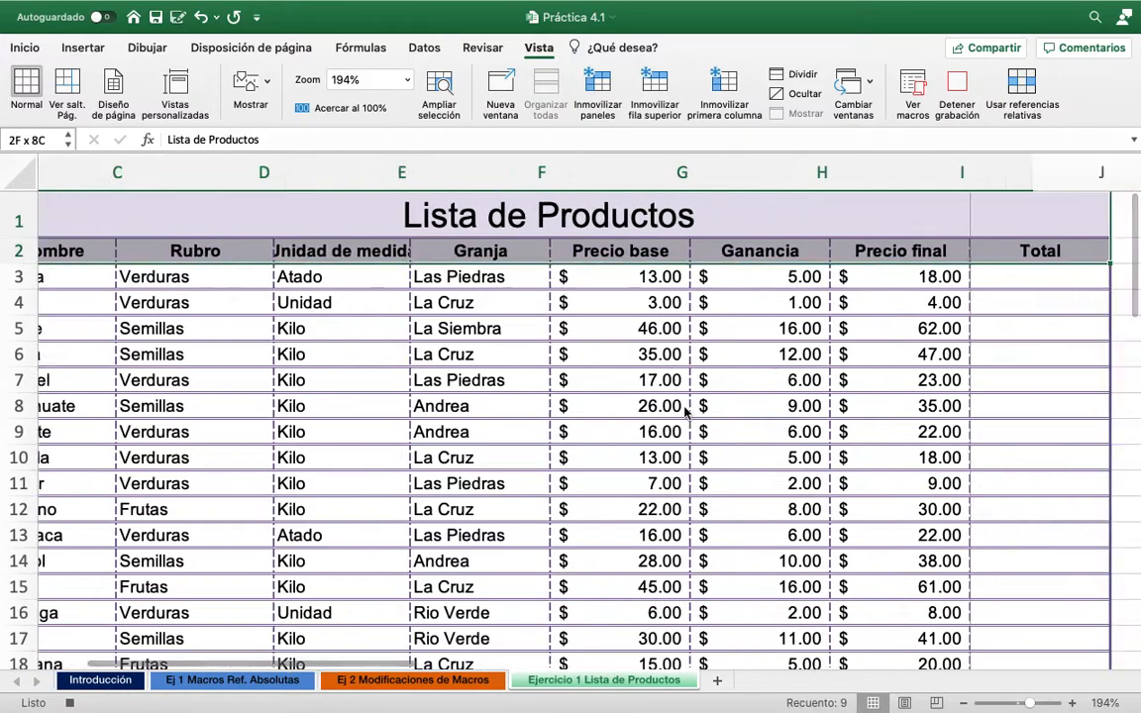
pyautogui.hotkey('shift', 'Down')
pyautogui.hotkey('shift', 'Down')
pyautogui.hotkey('shift', 'Down')
pyautogui.hotkey('shift', 'Down')
pyautogui.hotkey('shift', 'Down')
pyautogui.hotkey('shift', 'Down')
pyautogui.hotkey('shift', 'Down')
pyautogui.hotkey('shift', 'Down')
pyautogui.hotkey('shift', 'Down')
pyautogui.hotkey('shift', 'Down')
pyautogui.hotkey('shift', 'Down')
pyautogui.hotkey('shift', 'Down')
pyautogui.hotkey('shift', 'Down')
pyautogui.hotkey('shift', 'Down')
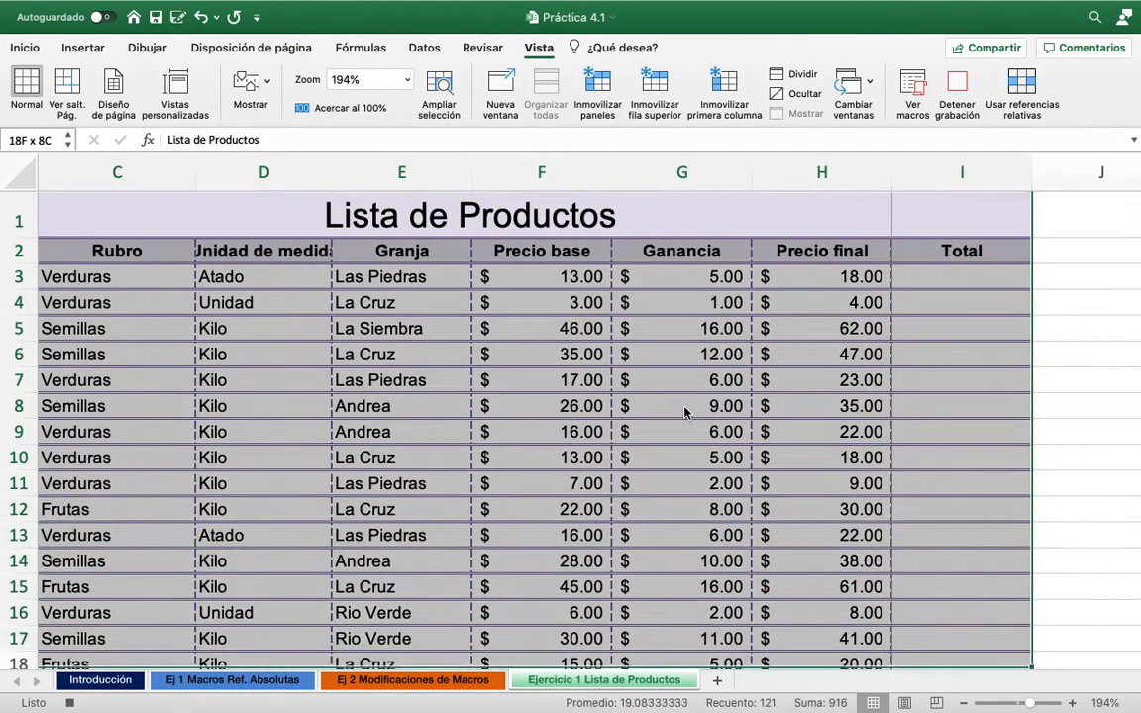
pyautogui.hotkey('shift', 'Down')
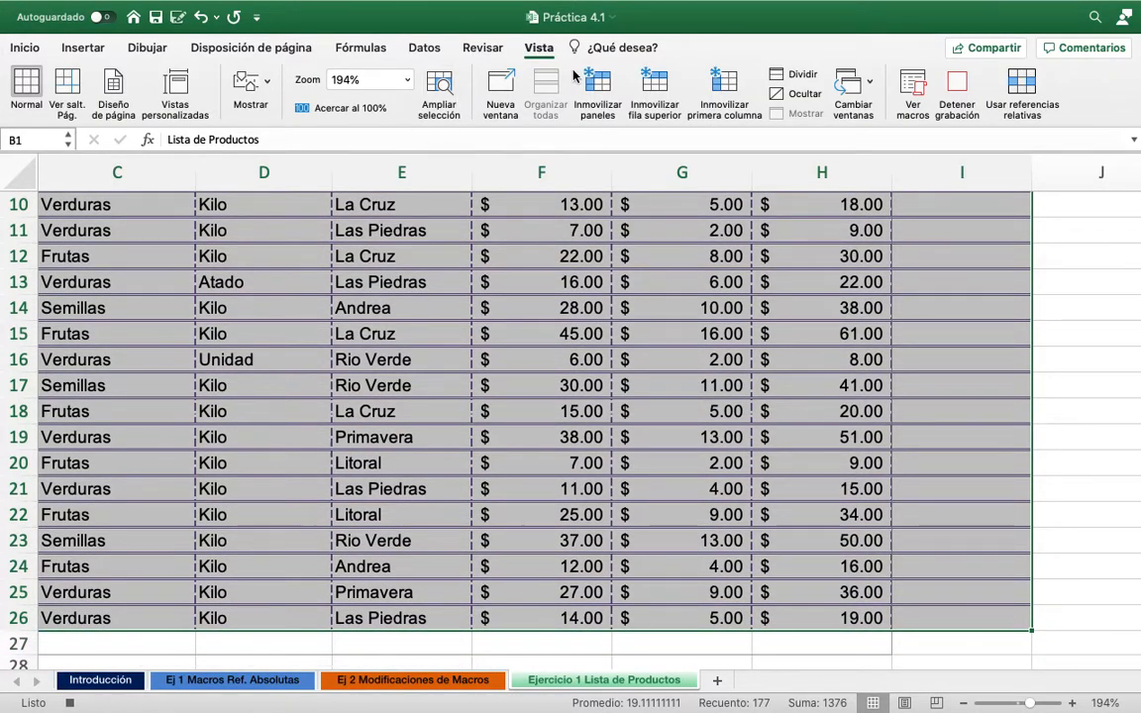
pyautogui.click(25, 48)
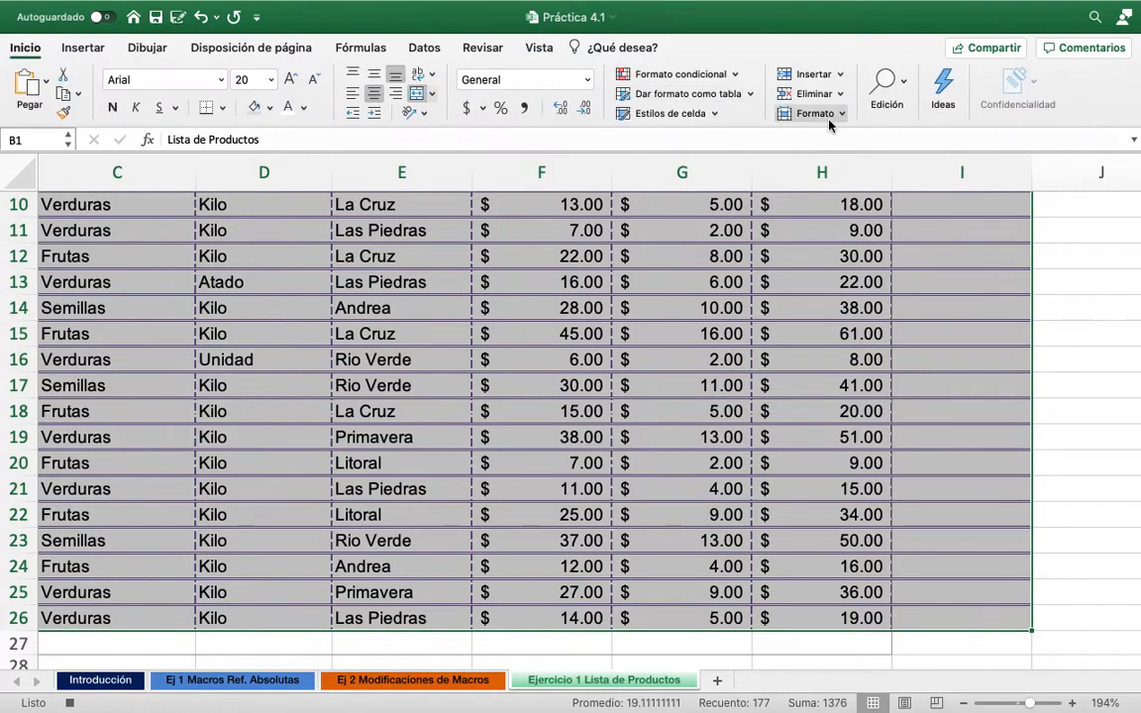
pyautogui.click(840, 93)
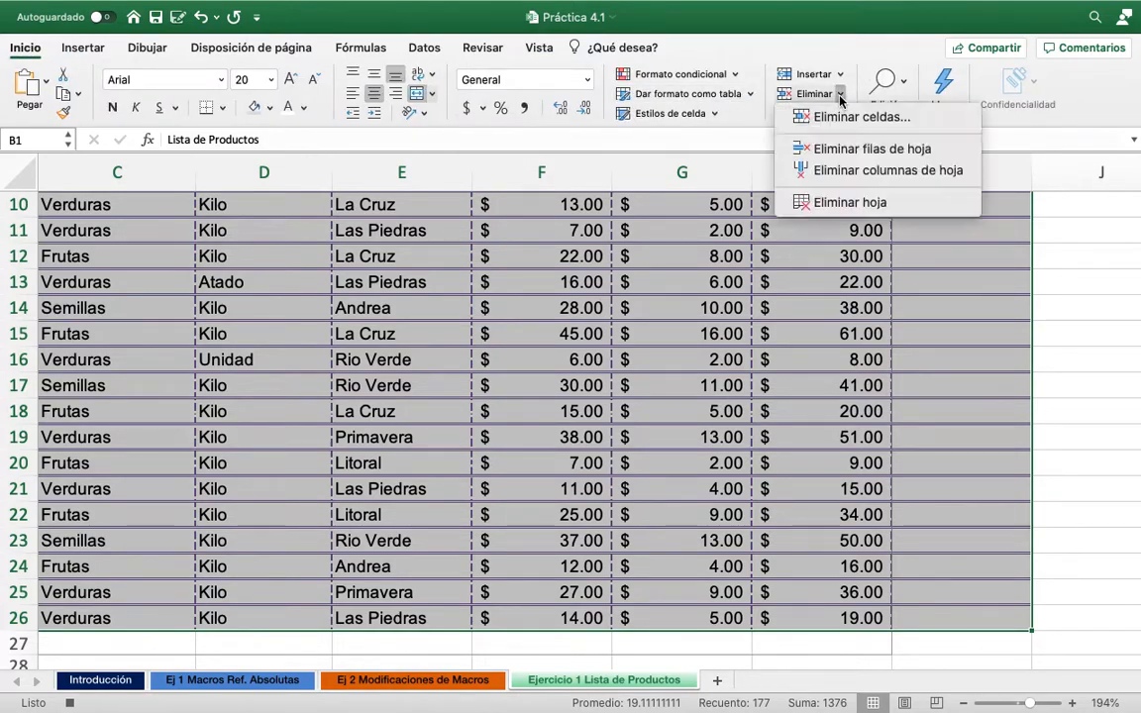
pyautogui.click(903, 94)
pyautogui.click(903, 94)
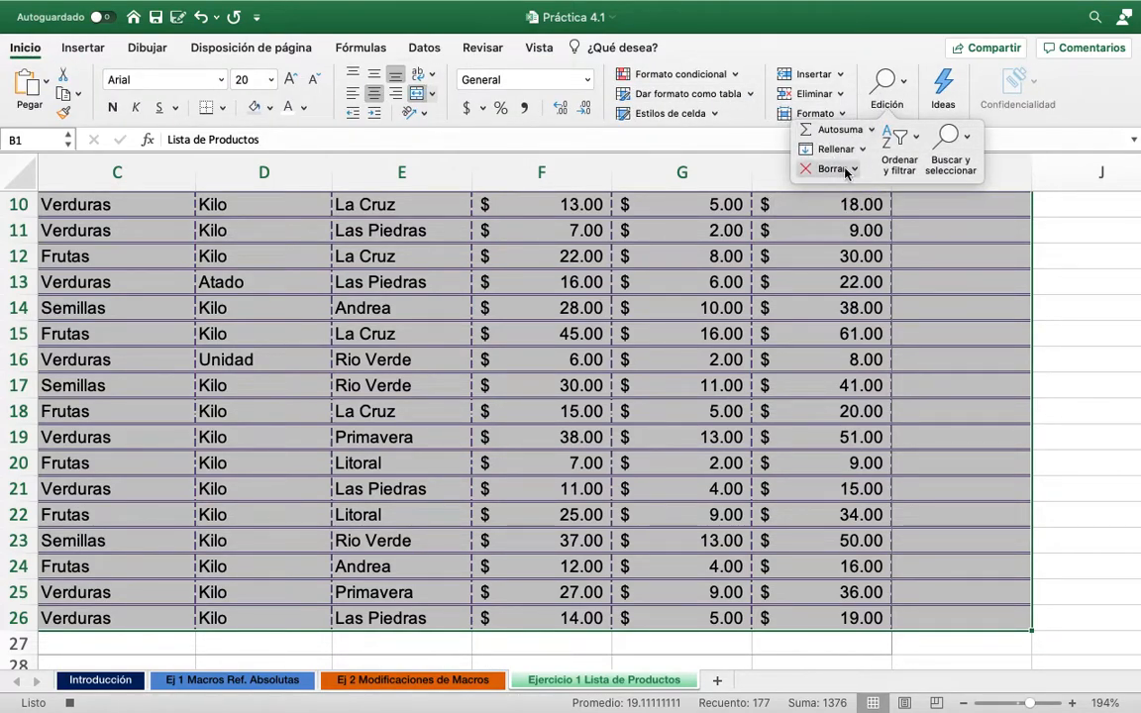
pyautogui.click(833, 168)
pyautogui.click(859, 213)
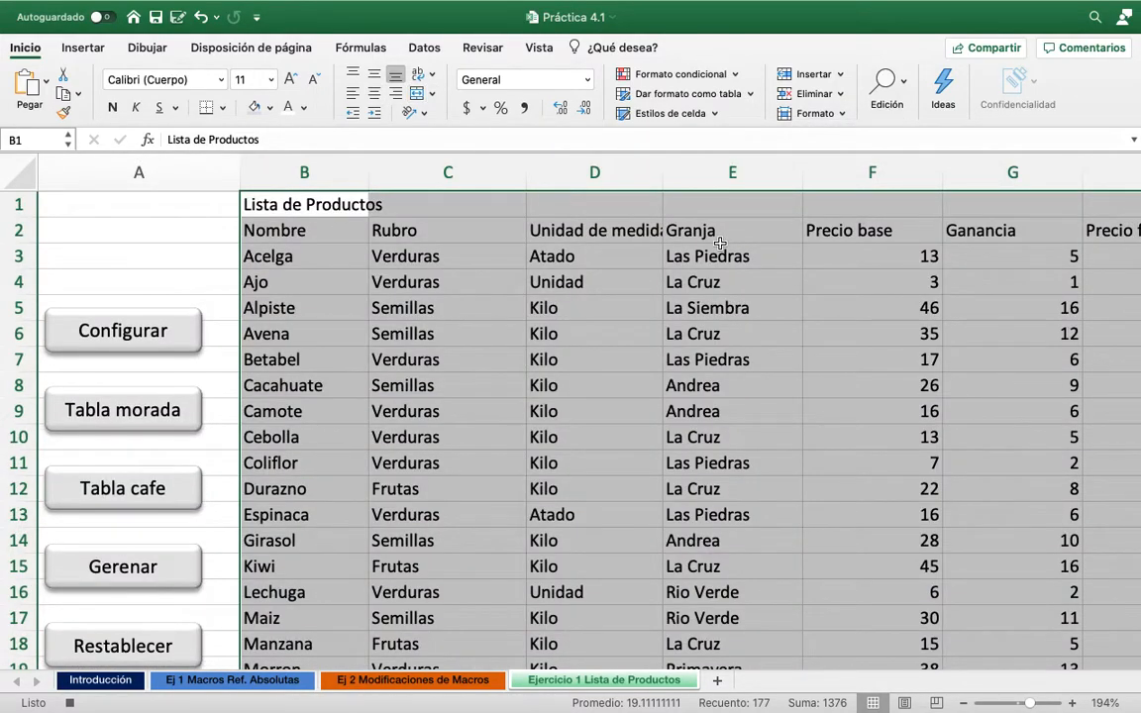
# Return the selection to cell B1 and stop recording the BorraFormato macro
pyautogui.press('Left')
pyautogui.press('Right')
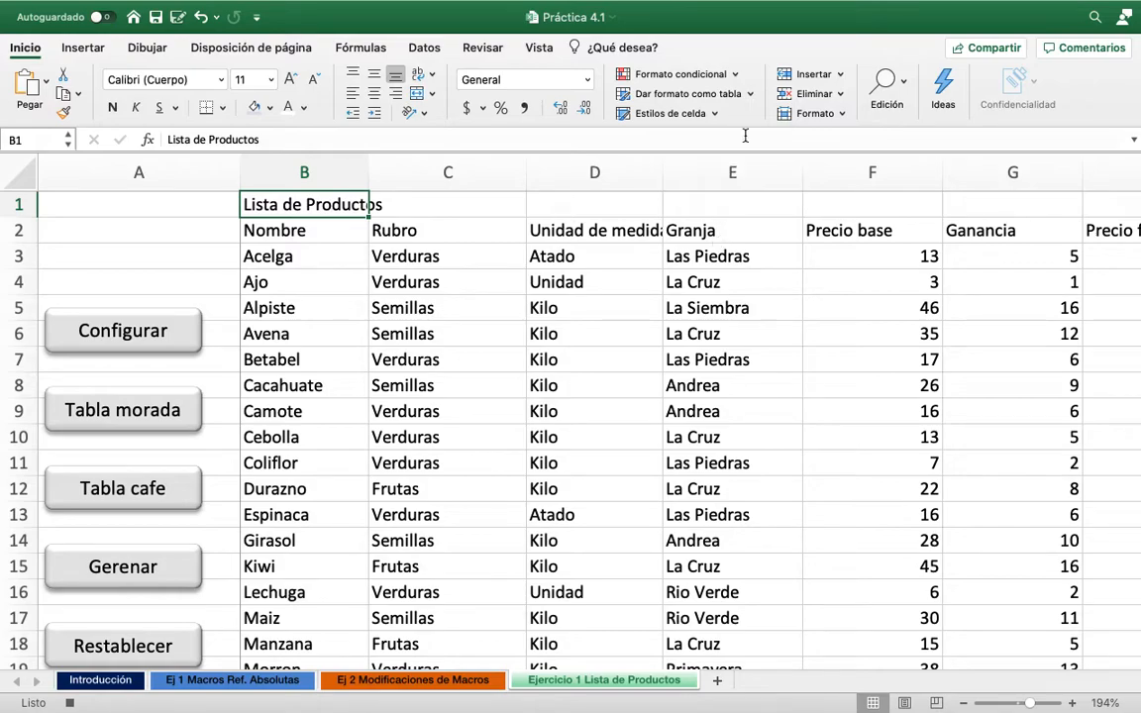
pyautogui.click(538, 49)
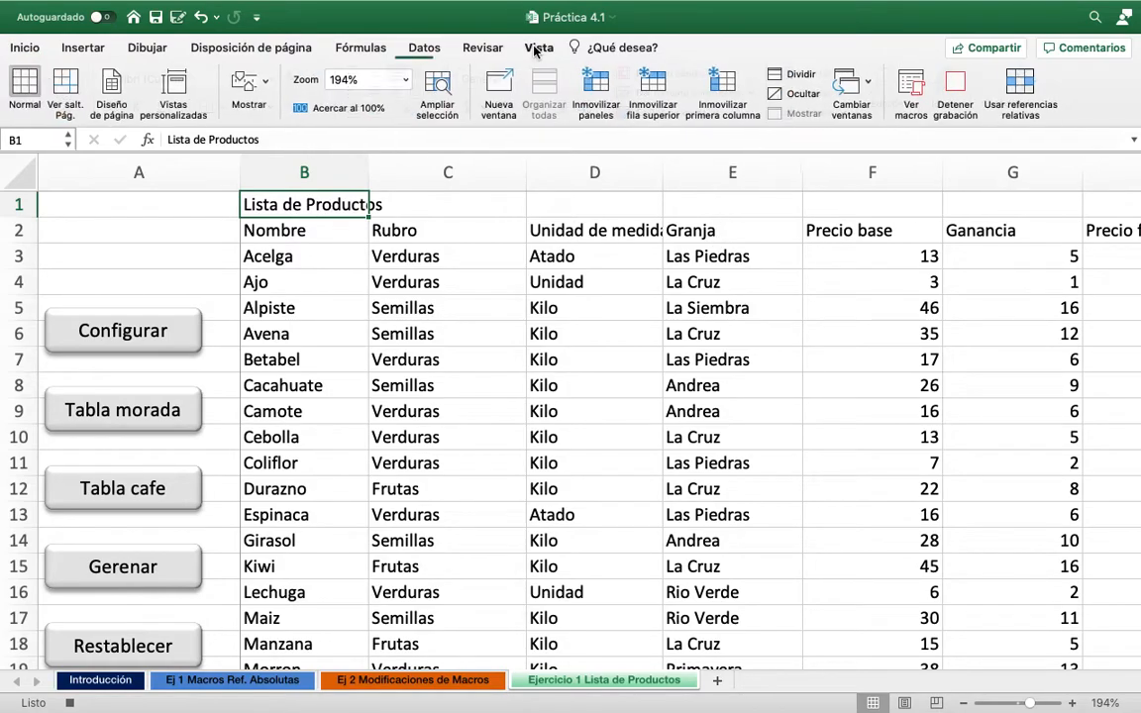
pyautogui.click(958, 89)
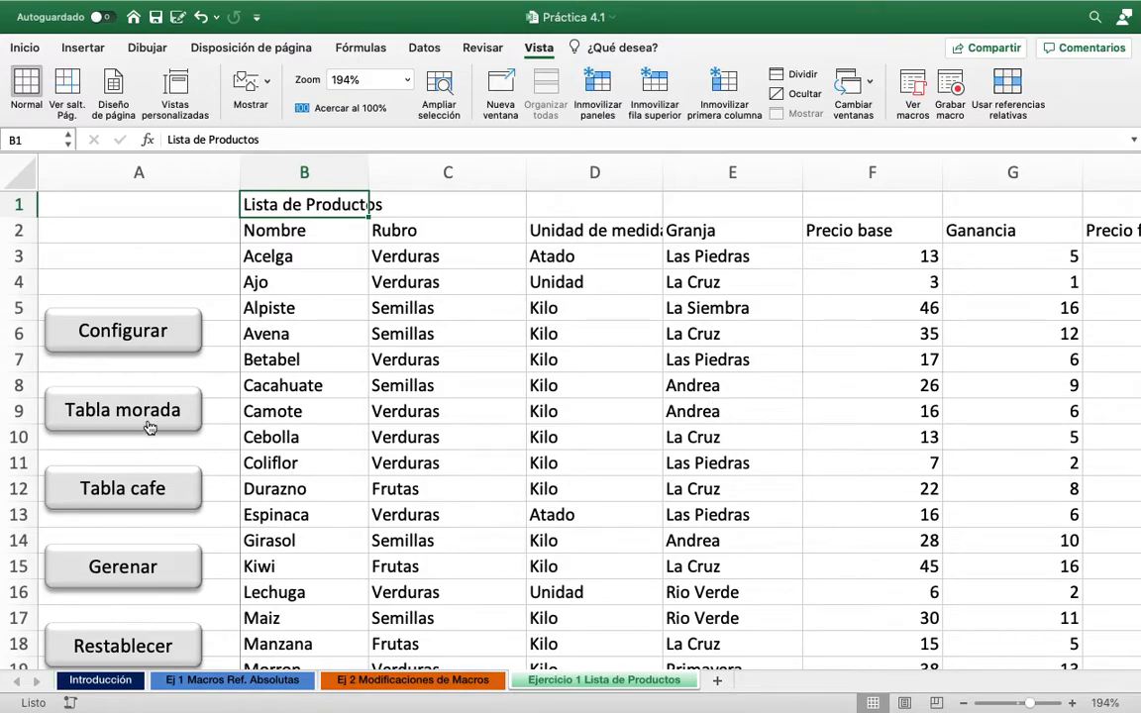
# Assign the BorraFormato macro to the Restablecer button and deselect the button
pyautogui.scroll(-3, 135, 545)
pyautogui.rightClick(130, 585)
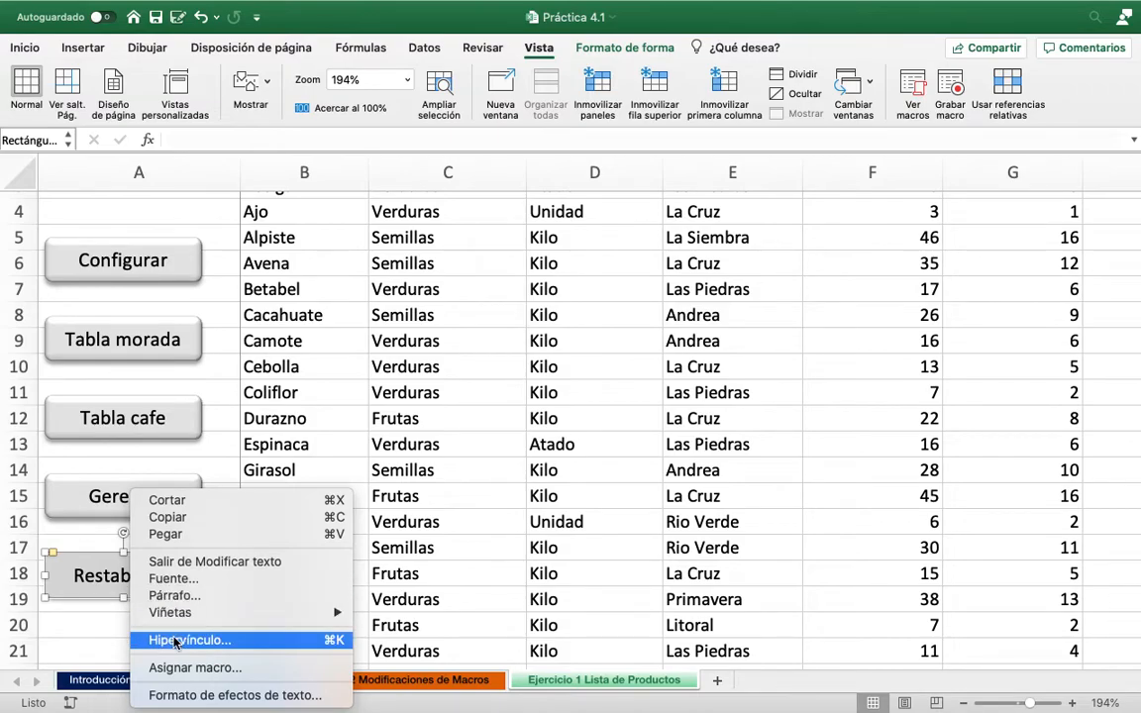
pyautogui.click(158, 666)
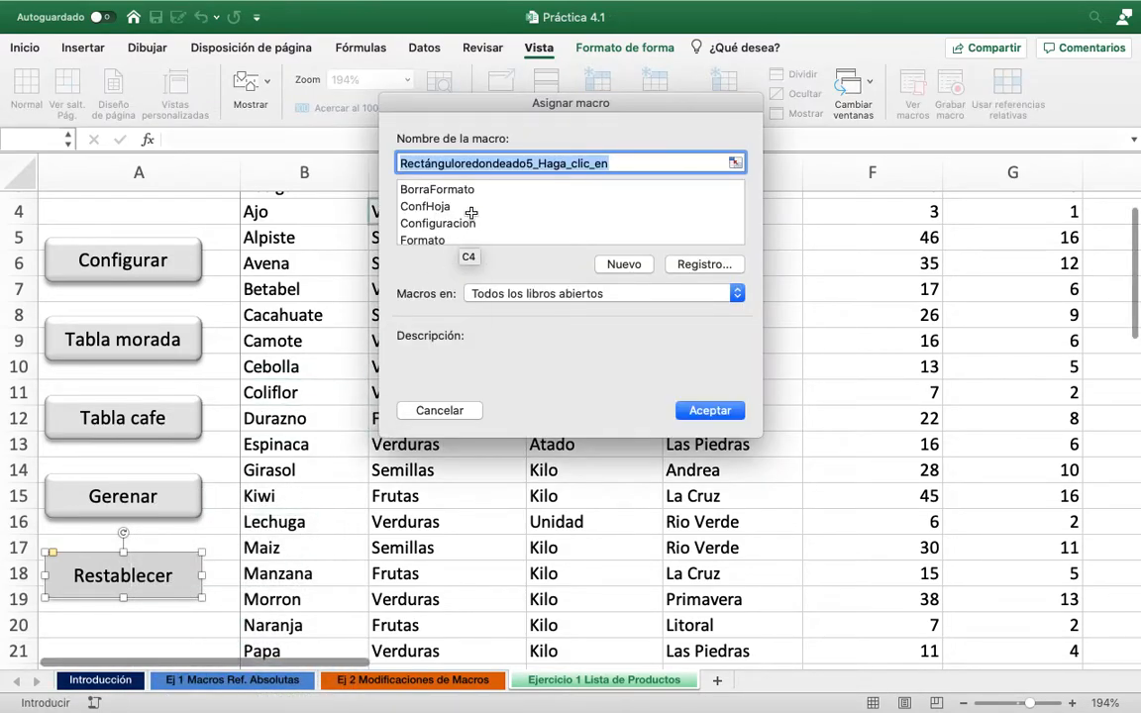
pyautogui.click(456, 187)
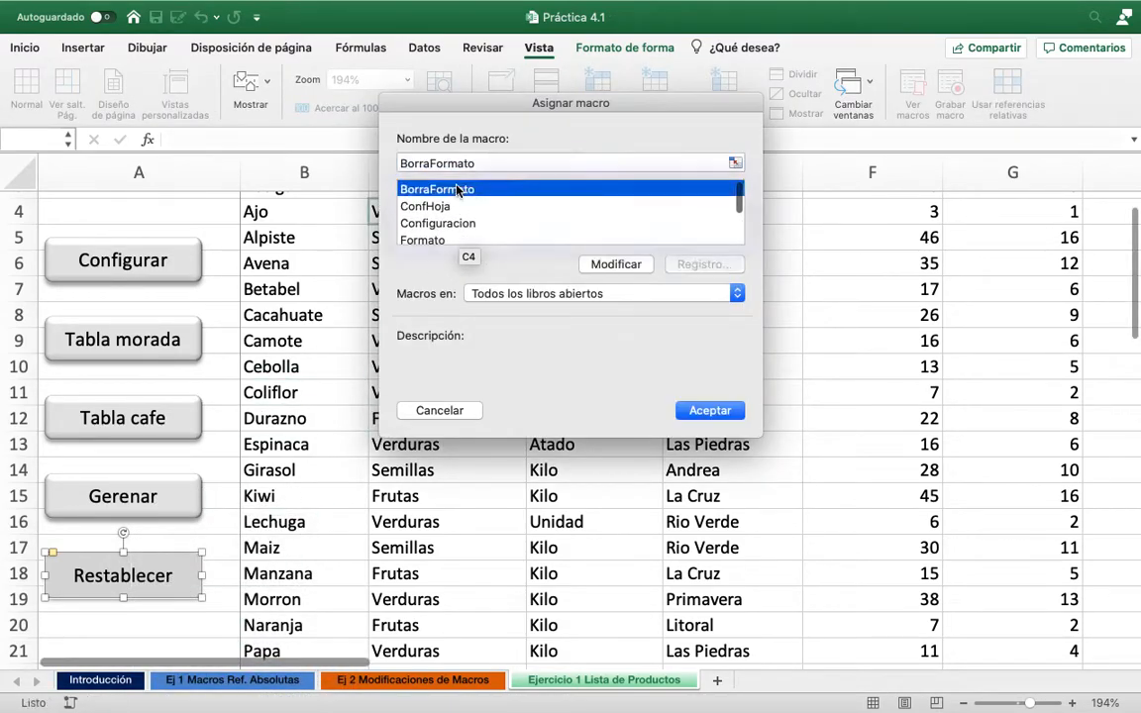
pyautogui.click(709, 411)
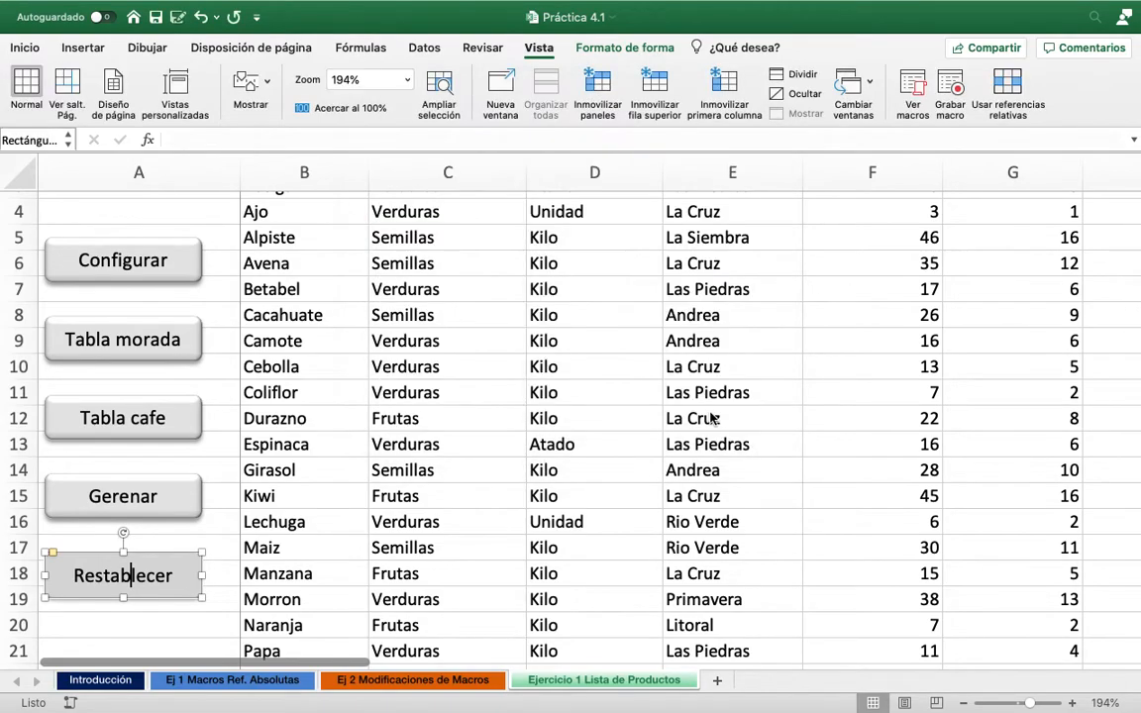
pyautogui.click(179, 619)
# Starting from cell B1, test the Tabla morada button, inspect the purple table, and run Restablecer to clear its formatting
pyautogui.scroll(3, 179, 619)
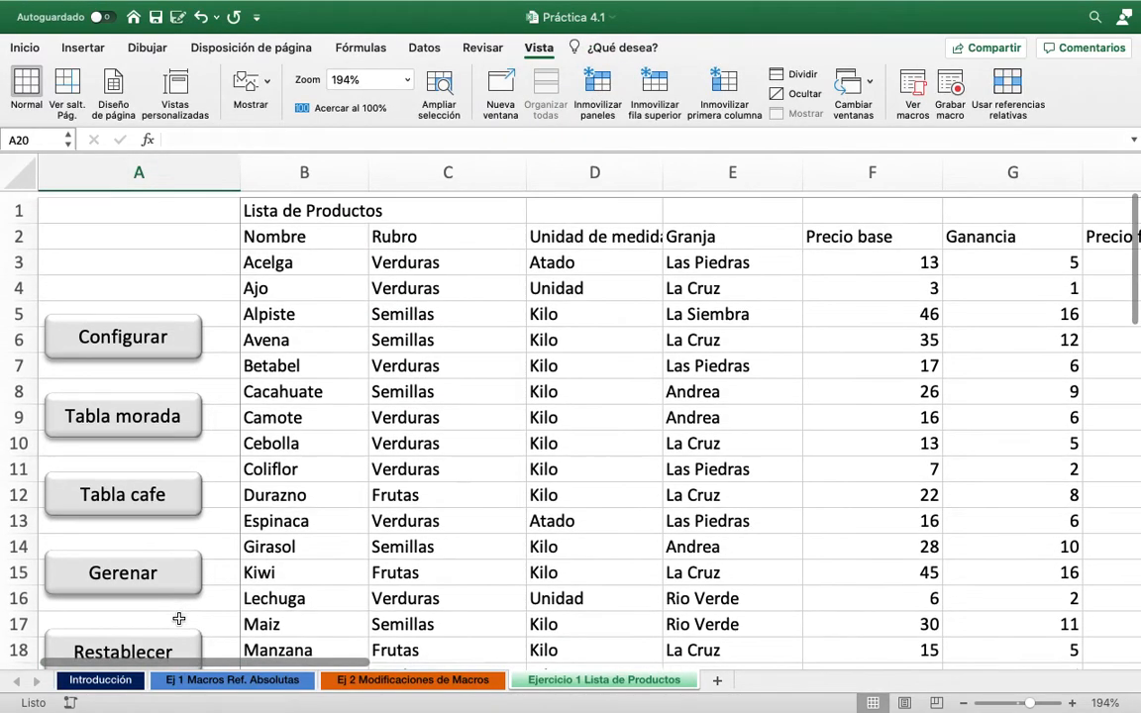
pyautogui.click(263, 203)
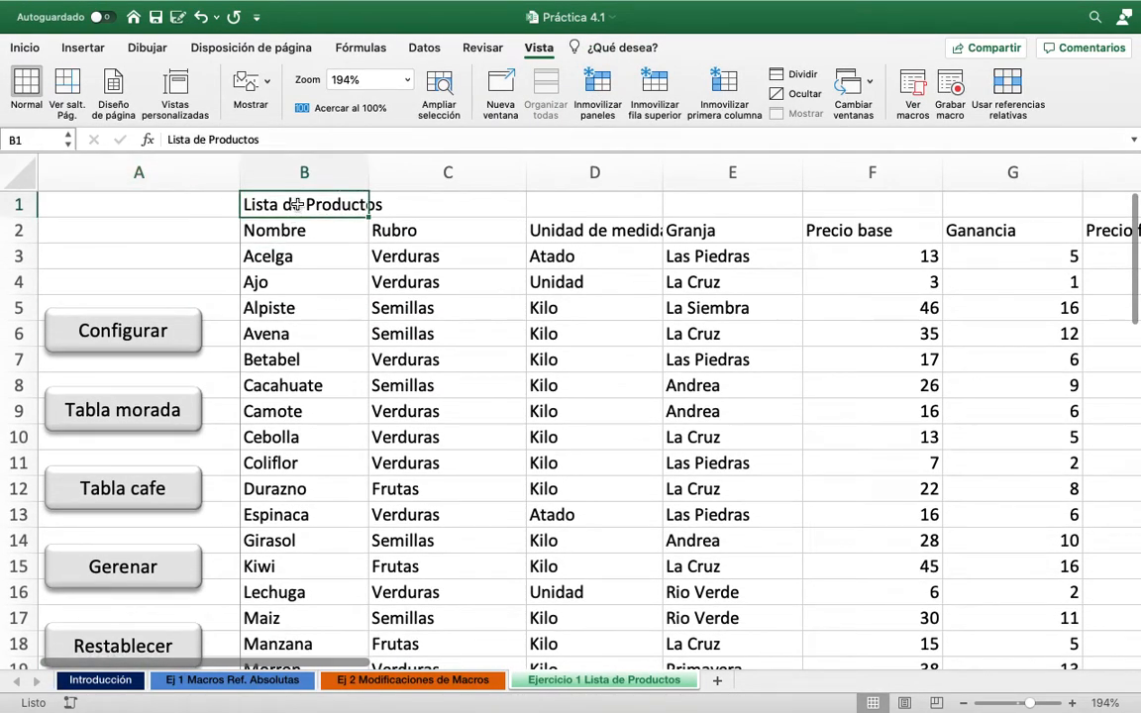
pyautogui.click(150, 414)
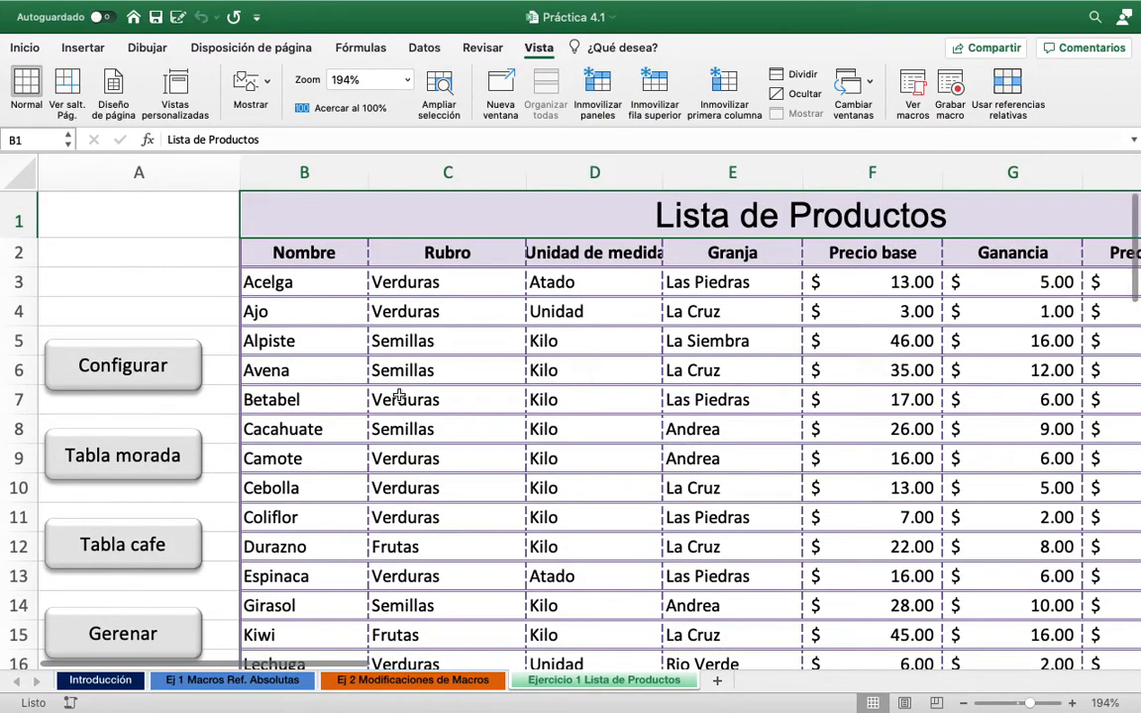
pyautogui.hscroll(5, 514, 384)
pyautogui.scroll(1, 515, 384)
pyautogui.hscroll(-8, 509, 383)
pyautogui.scroll(-3, 139, 530)
pyautogui.click(128, 615)
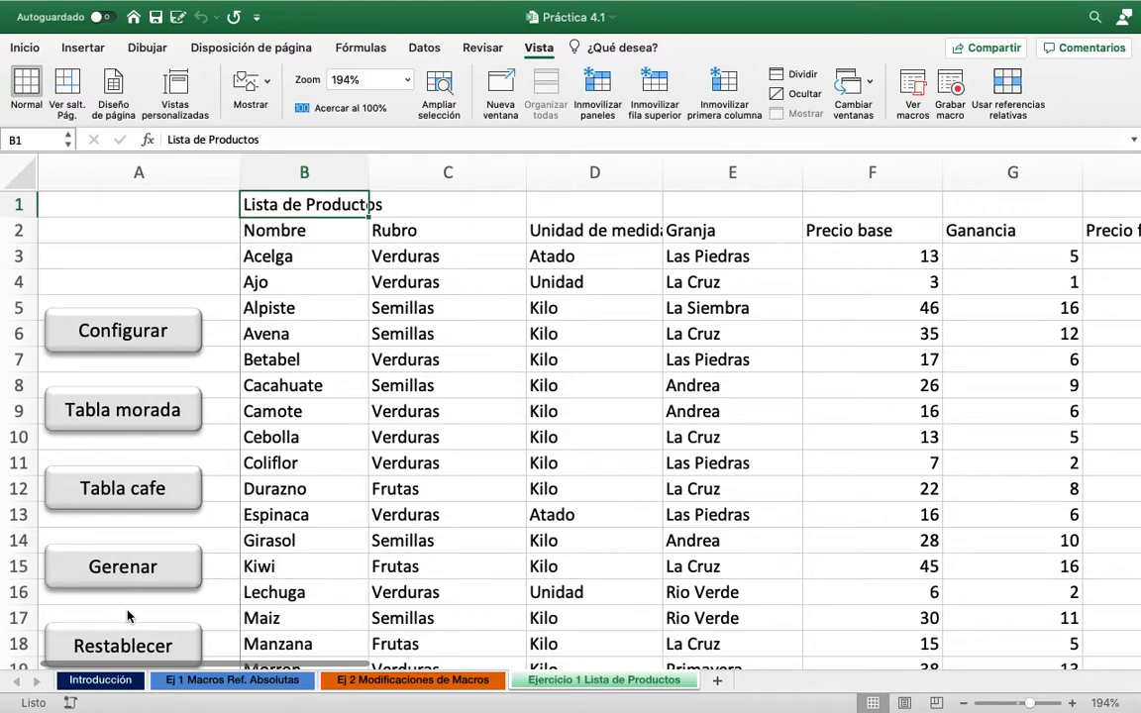
# Review the Macro 3 instructions and start recording a macro named Cafe, stored in this workbook
pyautogui.scroll(-12, 128, 616)
pyautogui.scroll(-7, 128, 615)
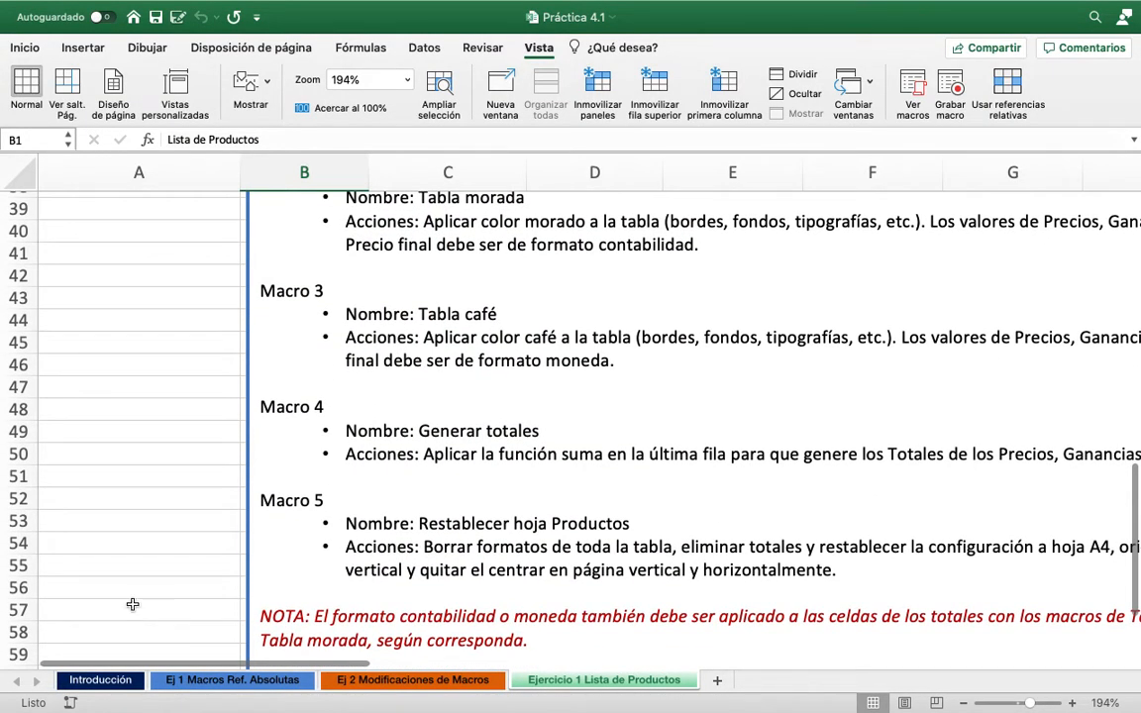
pyautogui.scroll(19, 334, 506)
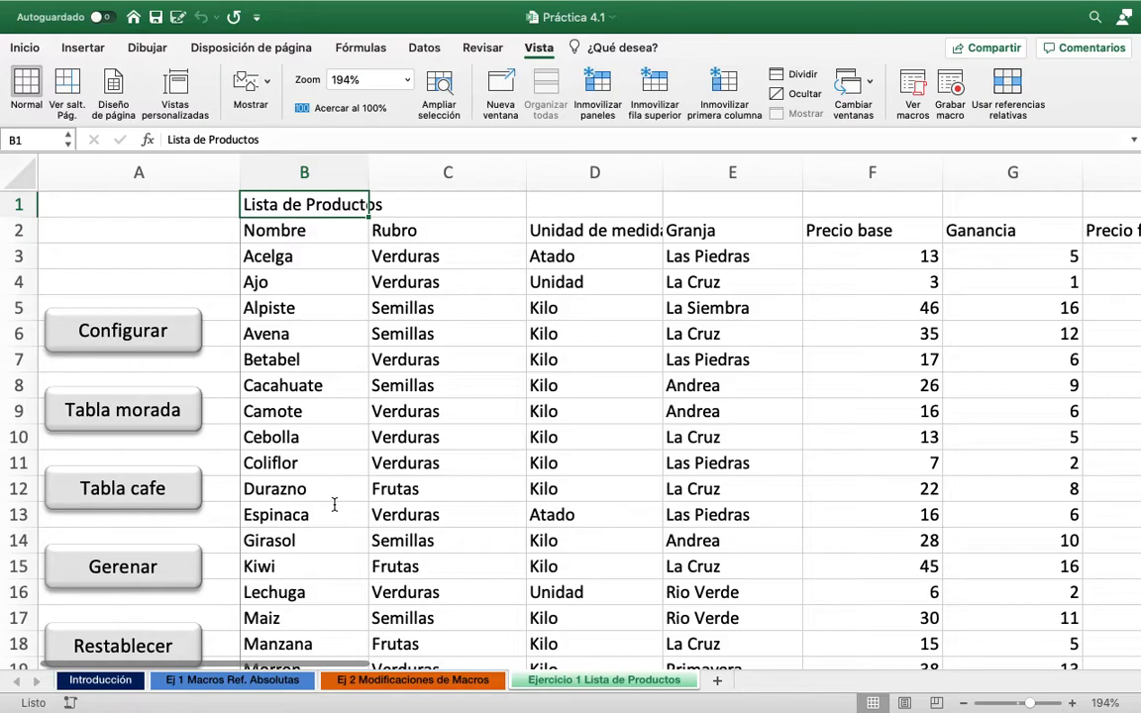
pyautogui.click(951, 87)
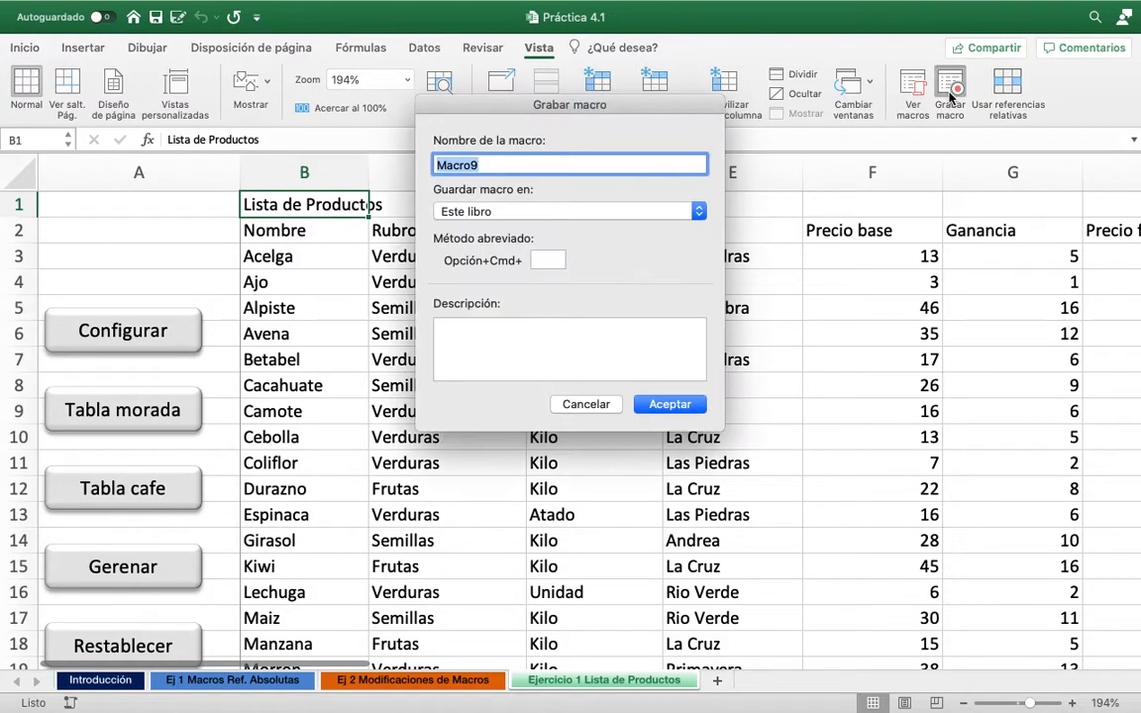
pyautogui.write('Cafe')
pyautogui.click(671, 405)
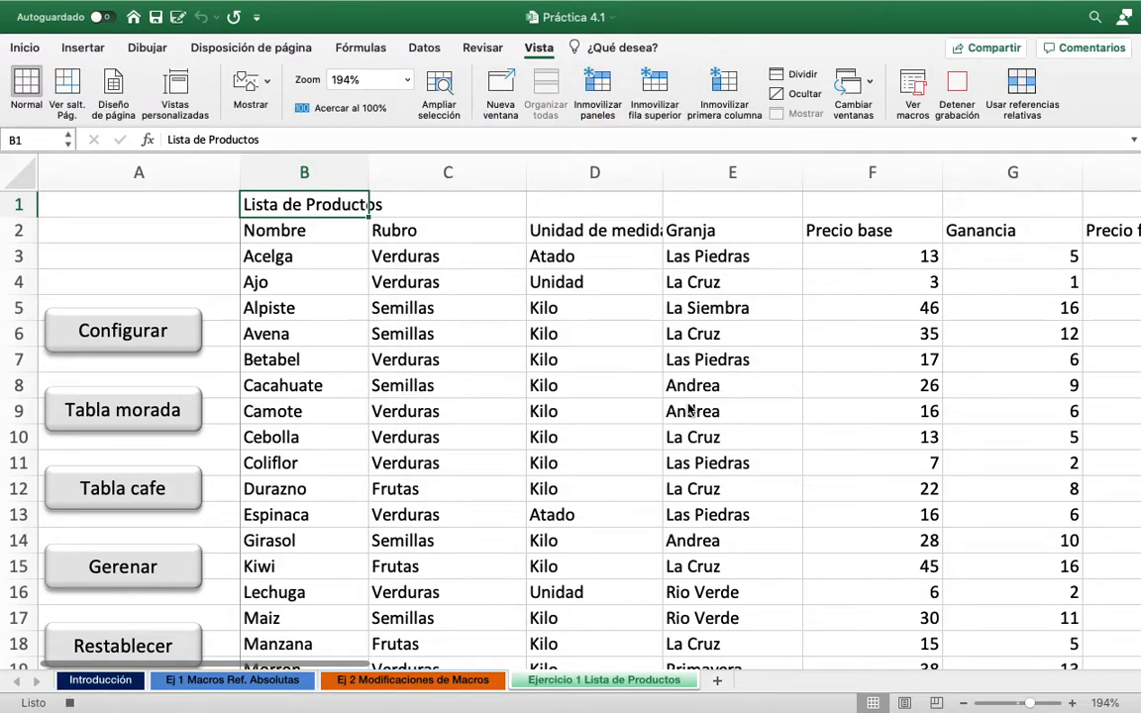
# Merge and center the title Lista de Productos across B1:I1
pyautogui.hotkey('shift', 'Right')
pyautogui.hotkey('shift', 'Right')
pyautogui.hotkey('shift', 'Right')
pyautogui.hotkey('shift', 'Right')
pyautogui.hotkey('shift', 'Right')
pyautogui.hotkey('shift', 'Right')
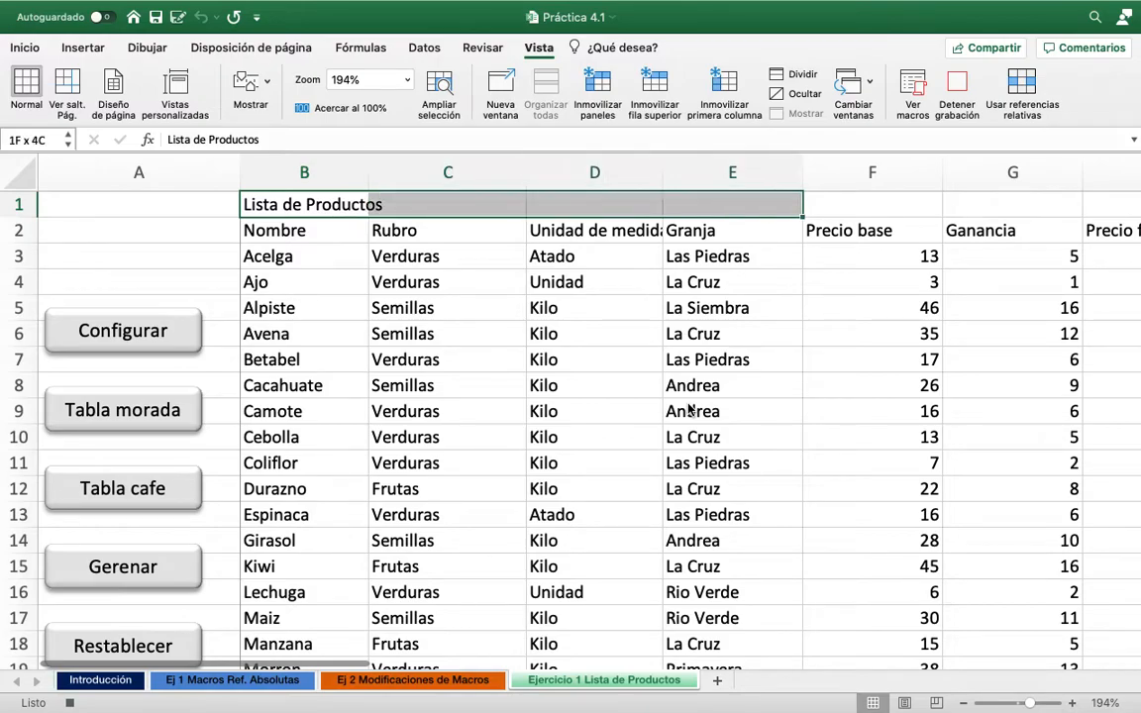
pyautogui.hotkey('shift', 'Right')
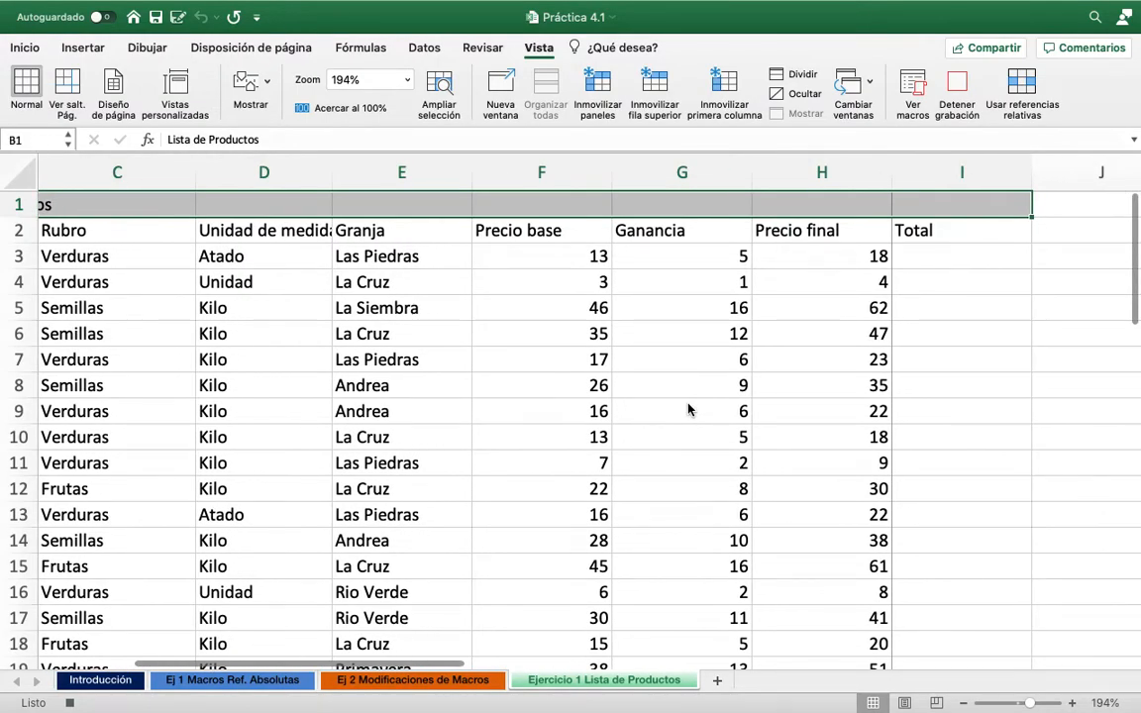
pyautogui.click(33, 48)
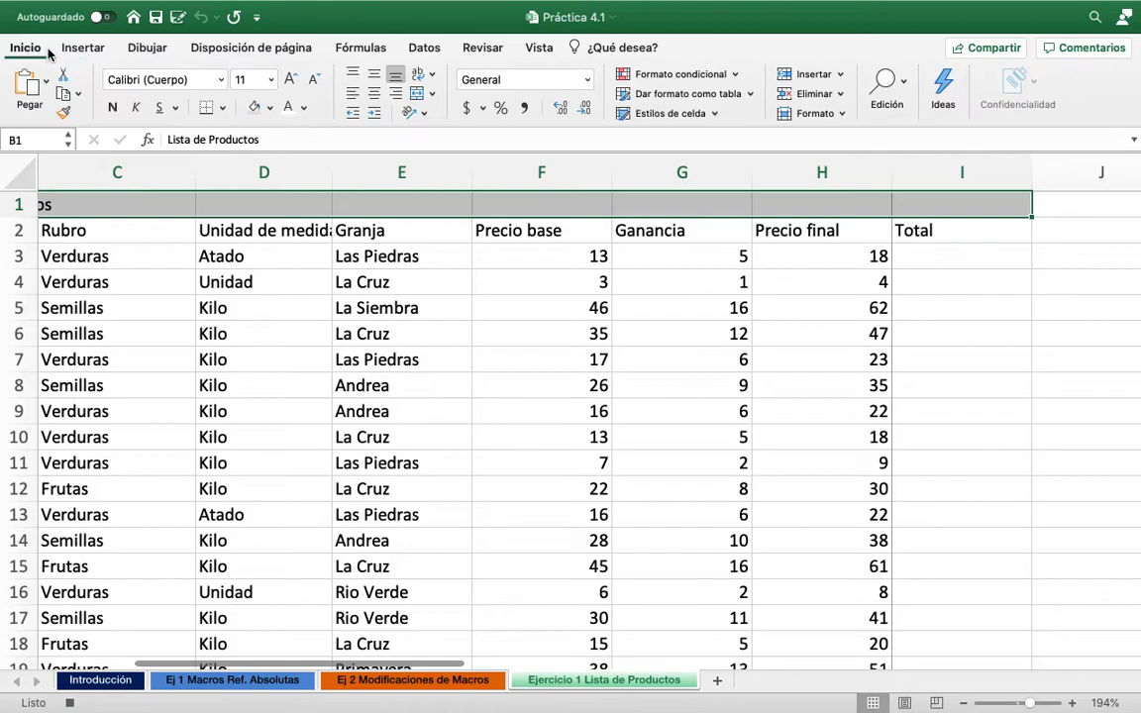
pyautogui.click(418, 94)
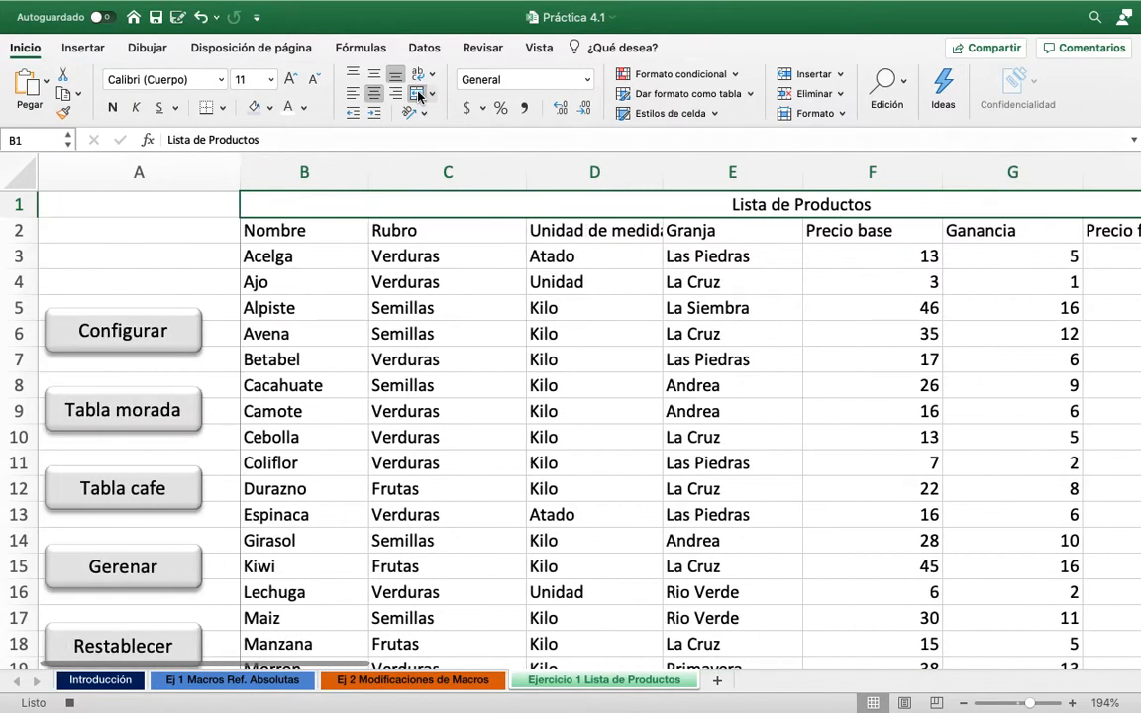
# Set the merged title's font size to 20 and make it bold
pyautogui.click(273, 80)
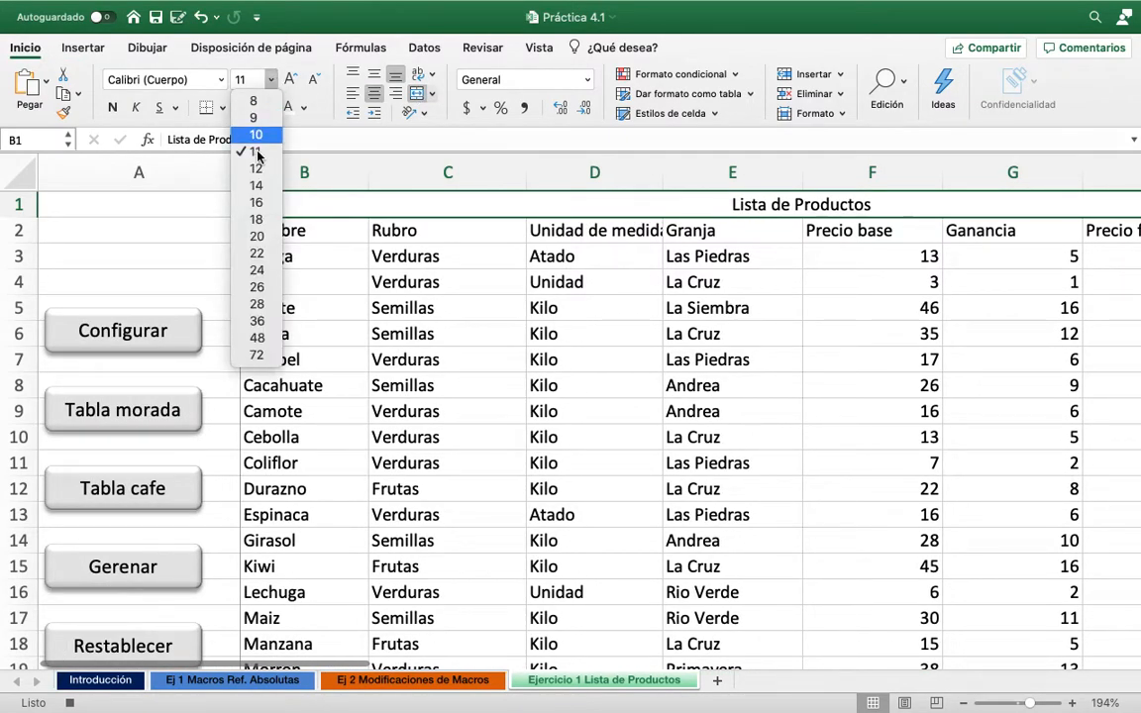
pyautogui.click(257, 239)
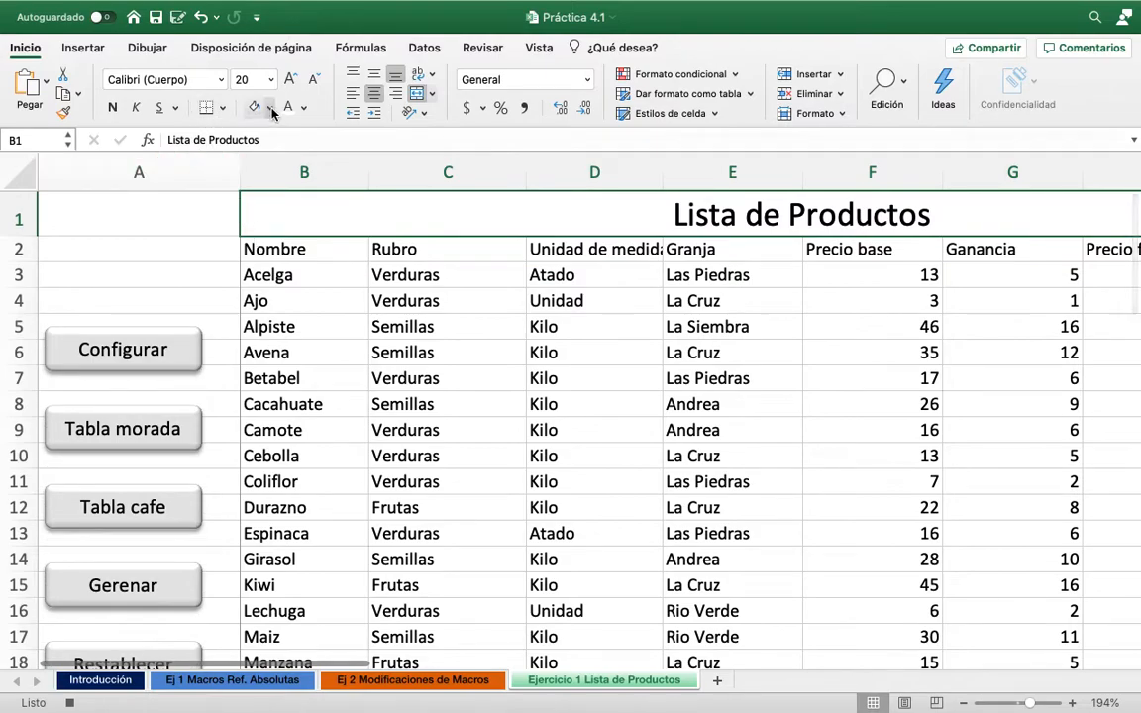
pyautogui.click(112, 107)
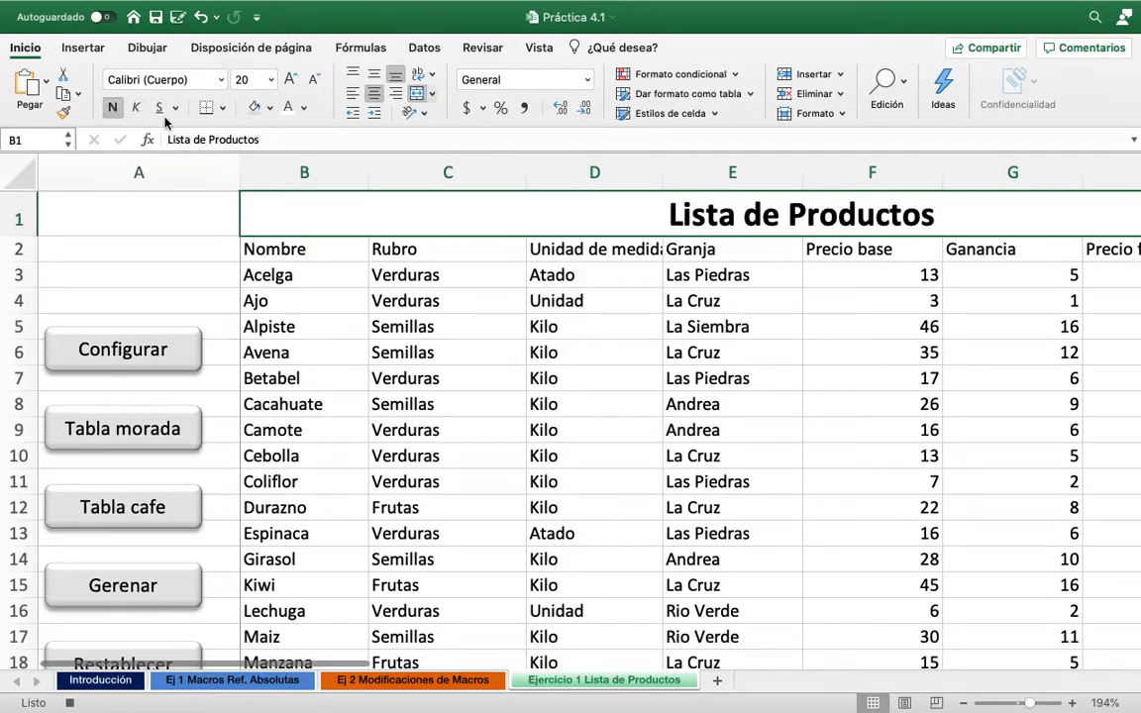
# Fill the title cell with a custom light orange-brown color
pyautogui.click(270, 108)
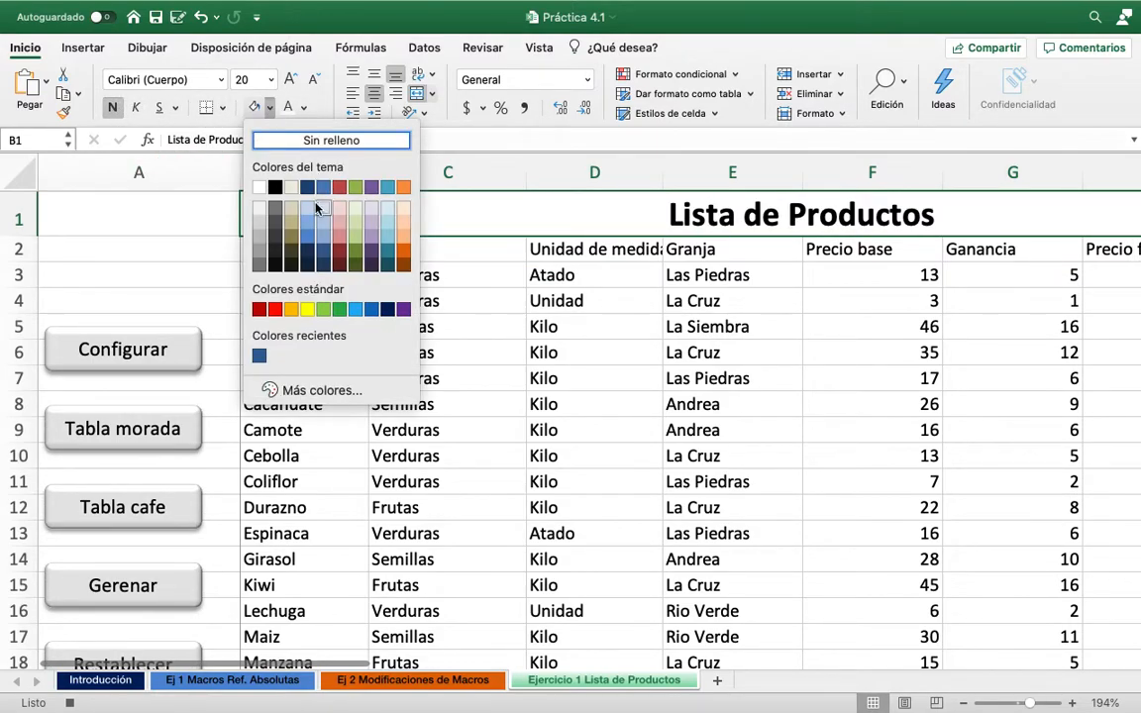
pyautogui.click(303, 389)
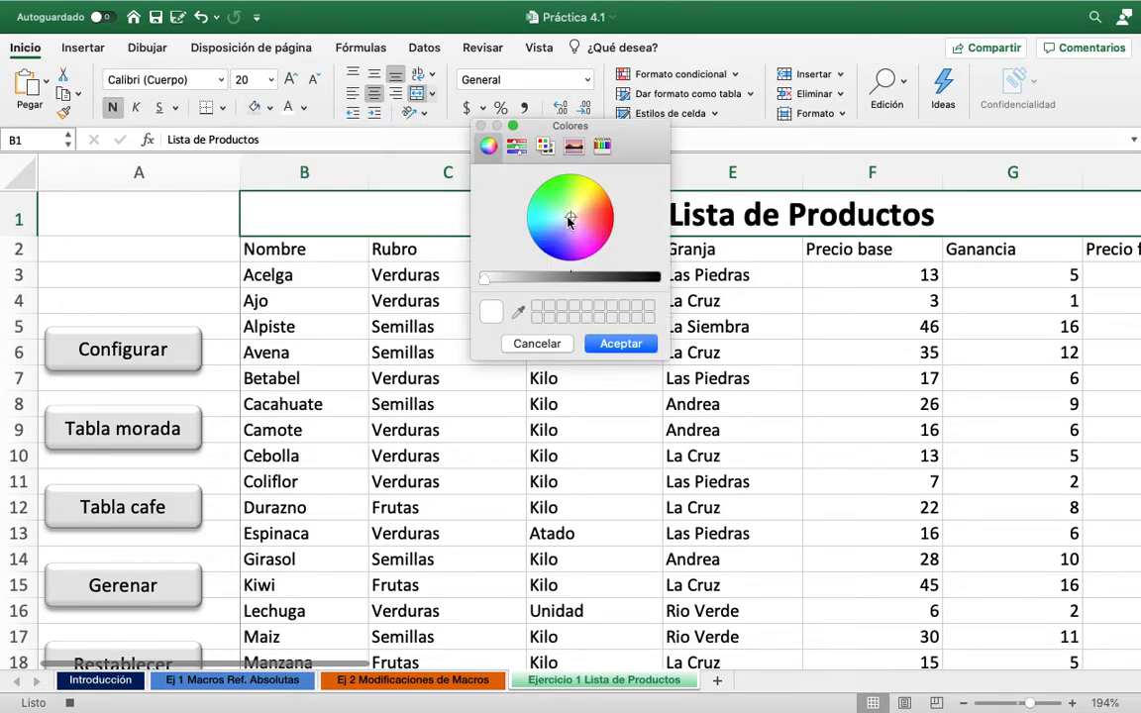
pyautogui.moveTo(569, 222); pyautogui.dragTo(592, 214)
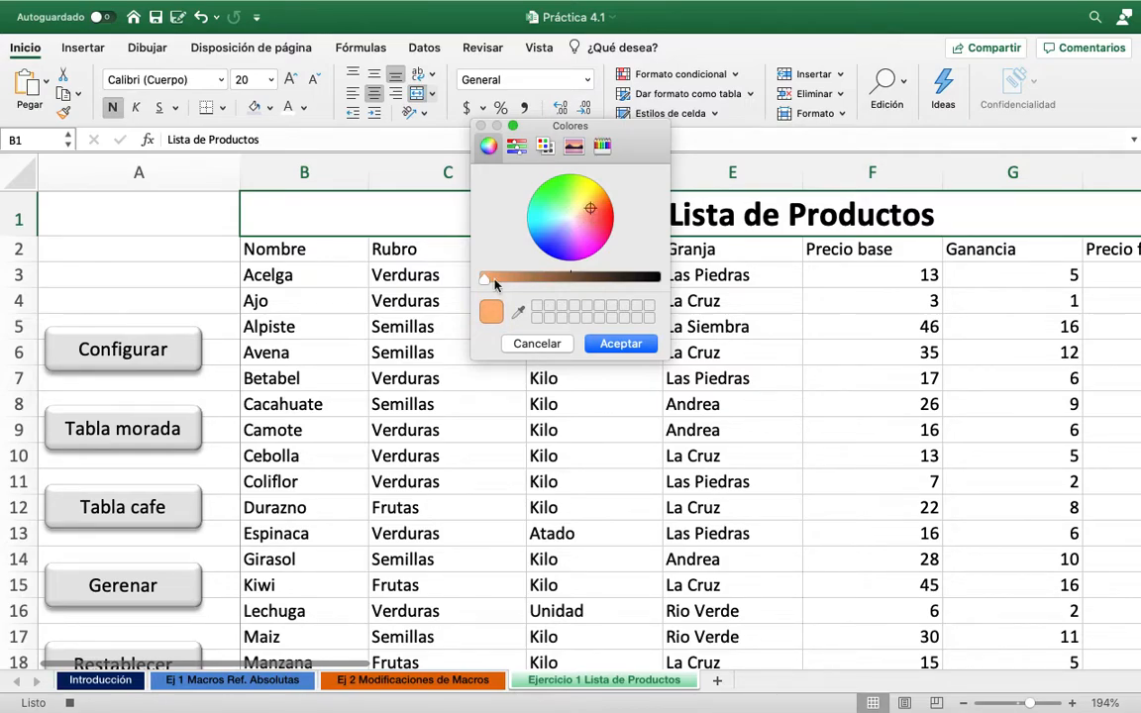
pyautogui.moveTo(485, 279)
pyautogui.mouseDown()
pyautogui.moveTo(497, 284)
pyautogui.moveTo(484, 281)
pyautogui.mouseUp()
pyautogui.moveTo(587, 208); pyautogui.dragTo(589, 216)
pyautogui.click(621, 343)
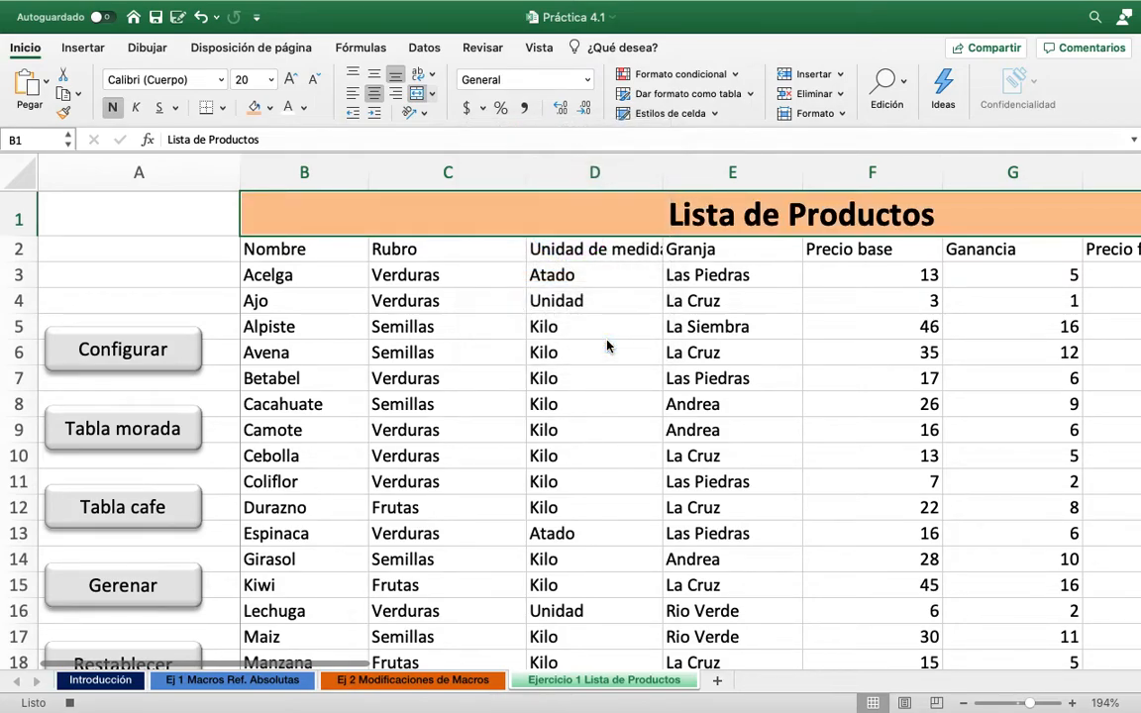
# Make the header row B2:I2 bold and center its text
pyautogui.press('Down')
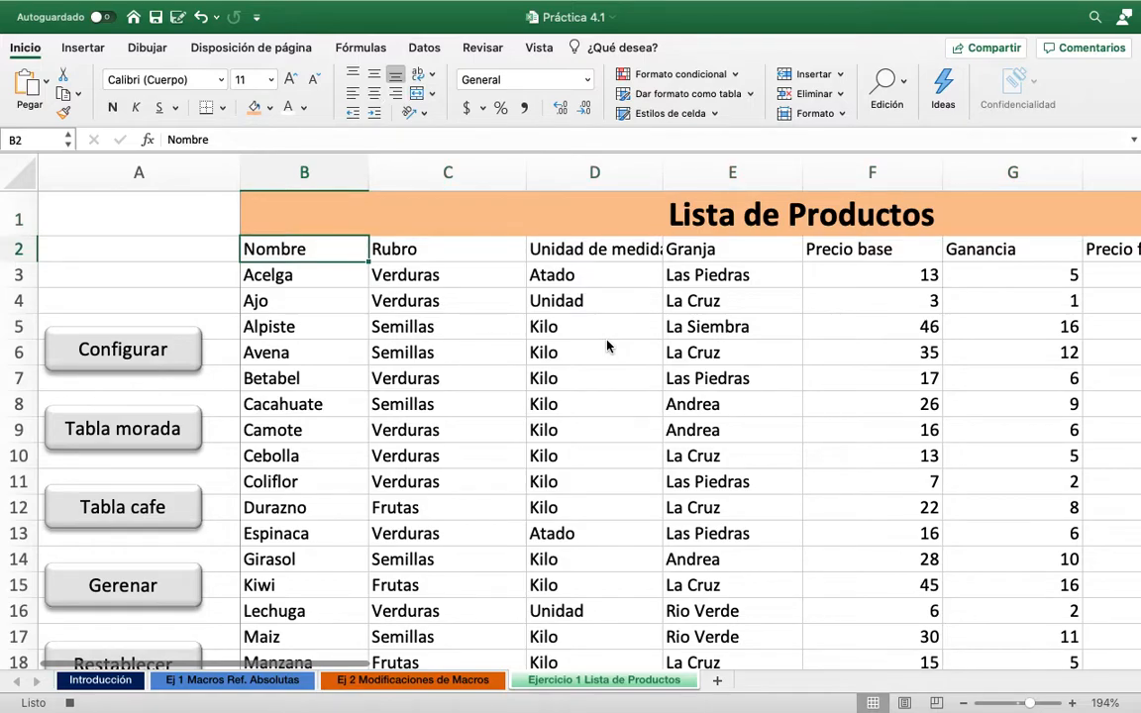
pyautogui.hotkey('shift', 'Right')
pyautogui.hotkey('shift', 'Right')
pyautogui.hotkey('shift', 'Right')
pyautogui.hotkey('shift', 'Right')
pyautogui.hotkey('shift', 'Right')
pyautogui.hotkey('shift', 'Right')
pyautogui.hotkey('shift', 'Right')
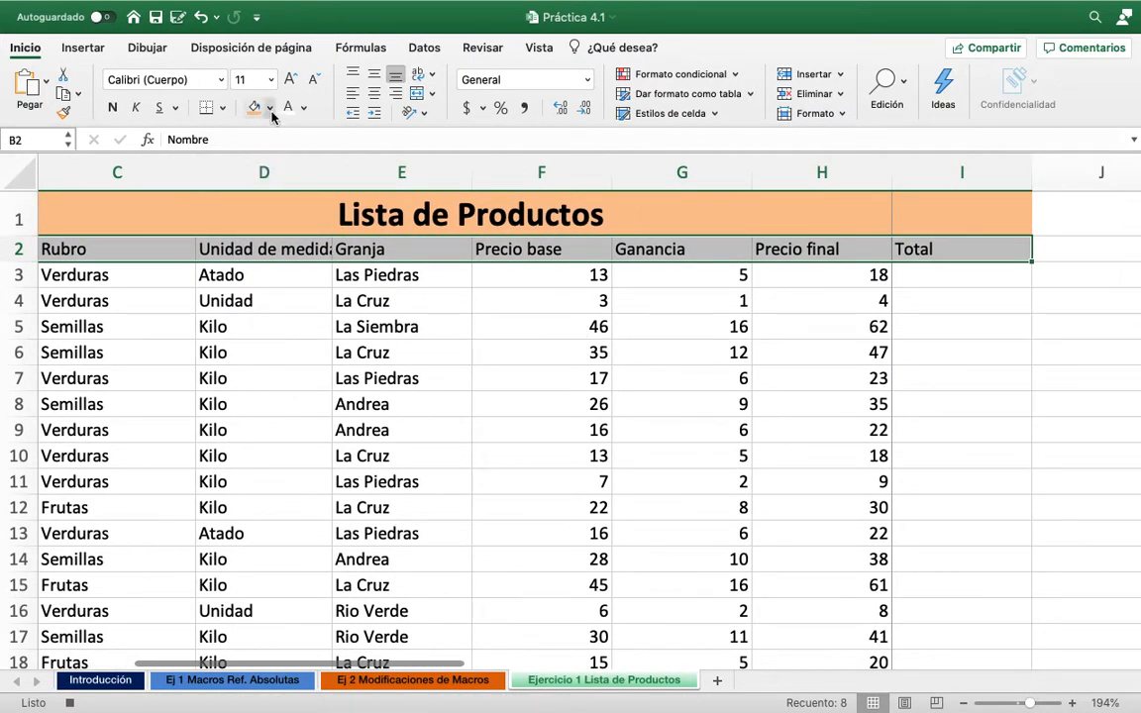
pyautogui.click(113, 107)
pyautogui.click(373, 92)
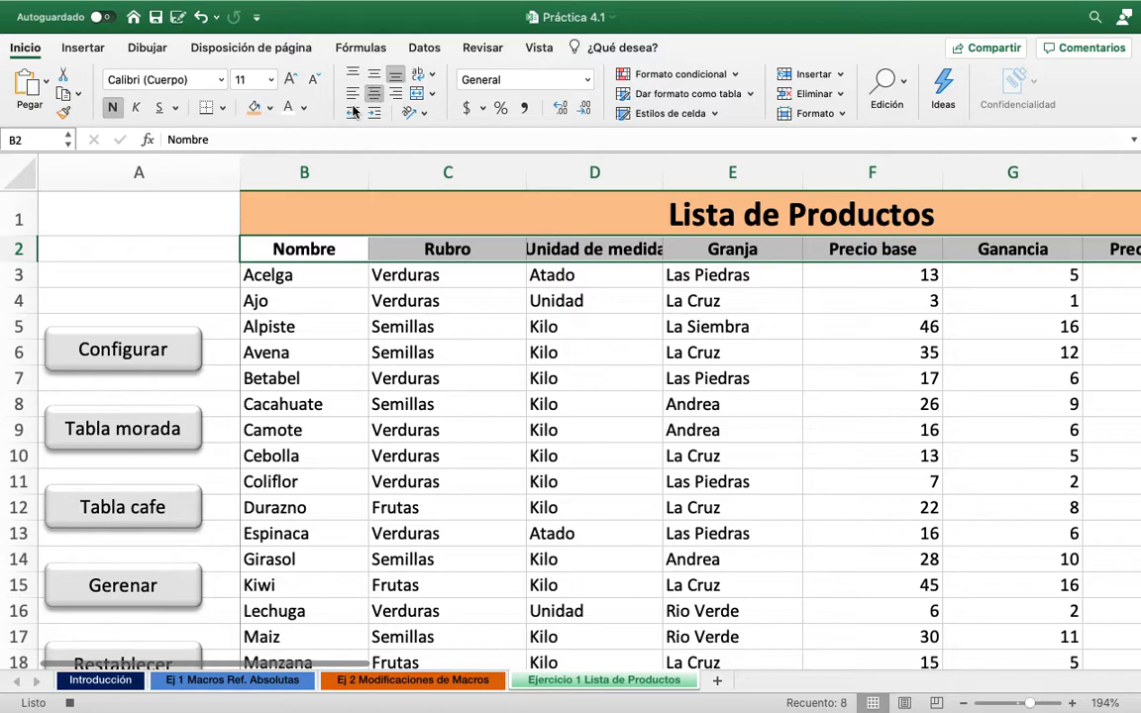
# Fill the header row B2:I2 and the title cell with the lightest tan shade of the theme colors
pyautogui.click(271, 108)
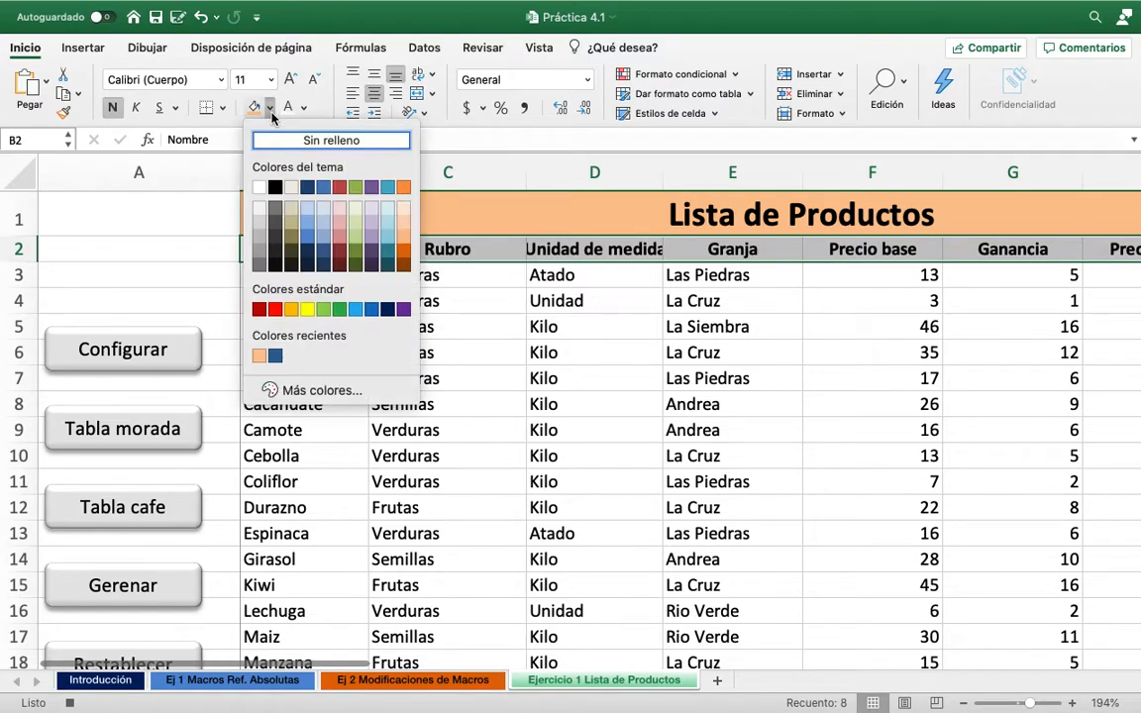
pyautogui.click(291, 213)
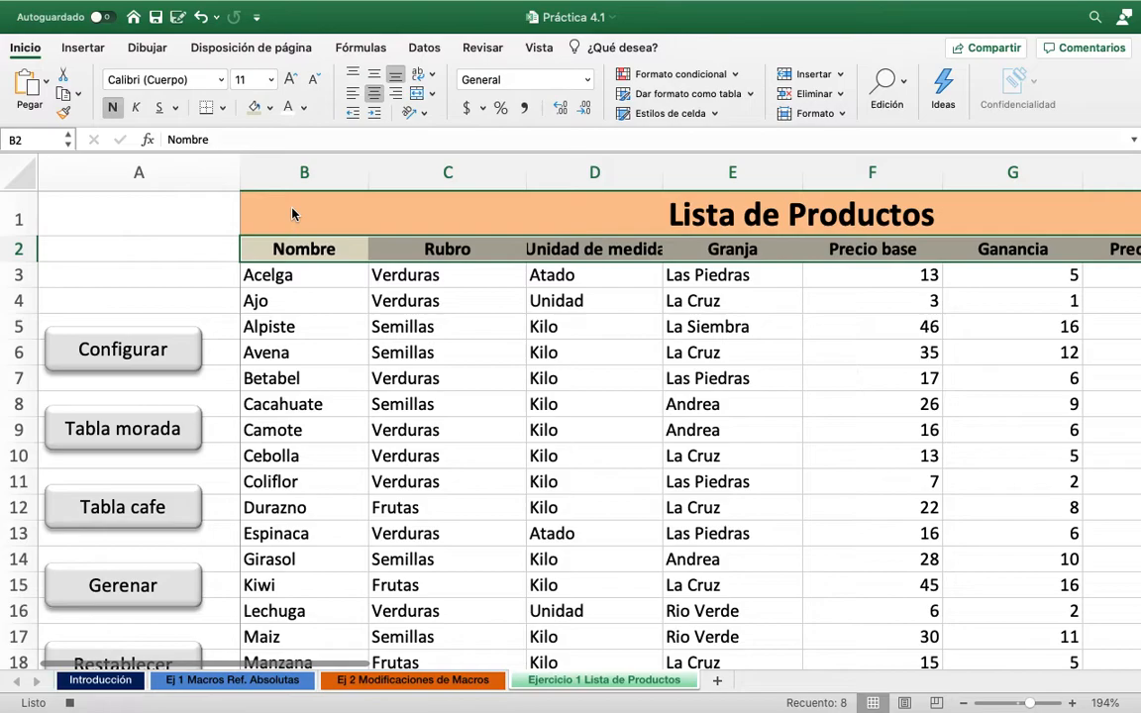
pyautogui.click(291, 213)
pyautogui.click(256, 109)
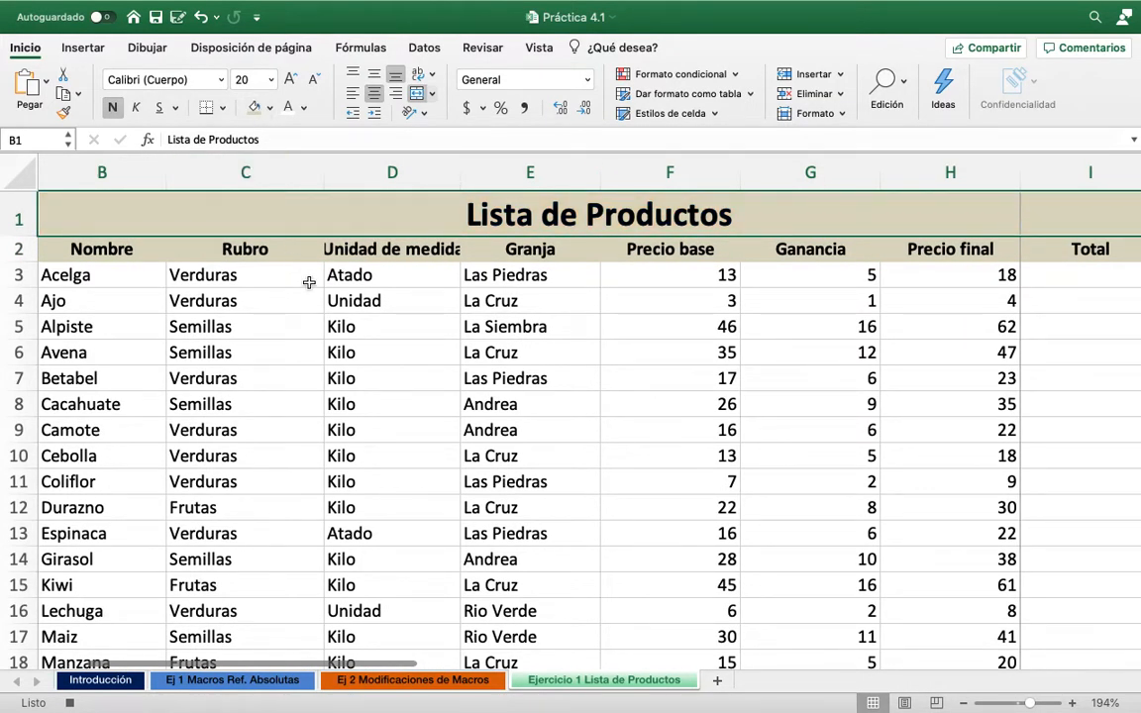
# Give the table B1:I26 dark tan inner borders, with double vertical lines and dash-dot horizontal lines
pyautogui.hotkey('shift', 'Down')
pyautogui.hotkey('shift', 'Down')
pyautogui.hotkey('shift', 'Down')
pyautogui.hotkey('shift', 'Down')
pyautogui.hotkey('shift', 'Down')
pyautogui.hotkey('shift', 'Down')
pyautogui.hotkey('shift', 'Down')
pyautogui.hotkey('shift', 'Down')
pyautogui.hotkey('shift', 'Down')
pyautogui.hotkey('shift', 'Down')
pyautogui.hotkey('shift', 'Down')
pyautogui.hotkey('shift', 'Down')
pyautogui.hotkey('shift', 'Down')
pyautogui.hotkey('shift', 'Down')
pyautogui.hotkey('shift', 'Down')
pyautogui.hotkey('shift', 'Down')
pyautogui.hotkey('shift', 'Down')
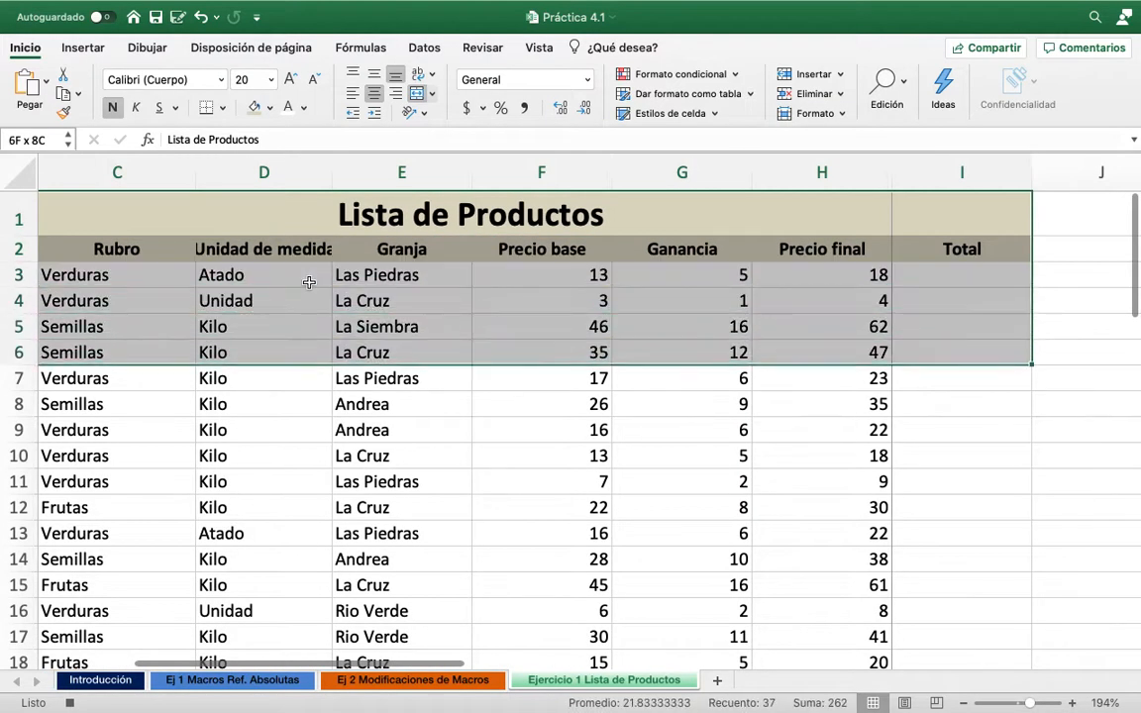
pyautogui.hotkey('shift', 'Down')
pyautogui.hotkey('shift', 'Down')
pyautogui.hotkey('shift', 'Down')
pyautogui.hotkey('shift', 'Down')
pyautogui.hotkey('shift', 'Down')
pyautogui.hotkey('shift', 'Down')
pyautogui.hotkey('shift', 'Down')
pyautogui.hotkey('shift', 'Down')
pyautogui.hotkey('shift', 'Down')
pyautogui.hotkey('shift', 'Down')
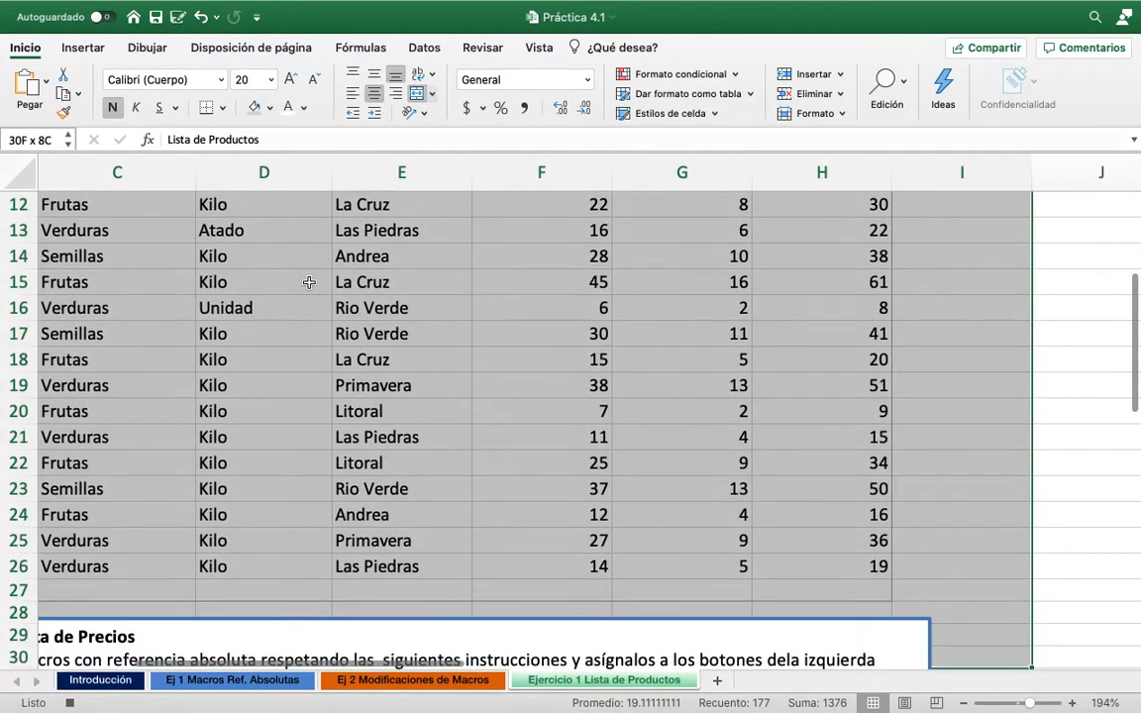
pyautogui.hotkey('shift', 'Up')
pyautogui.hotkey('shift', 'Up')
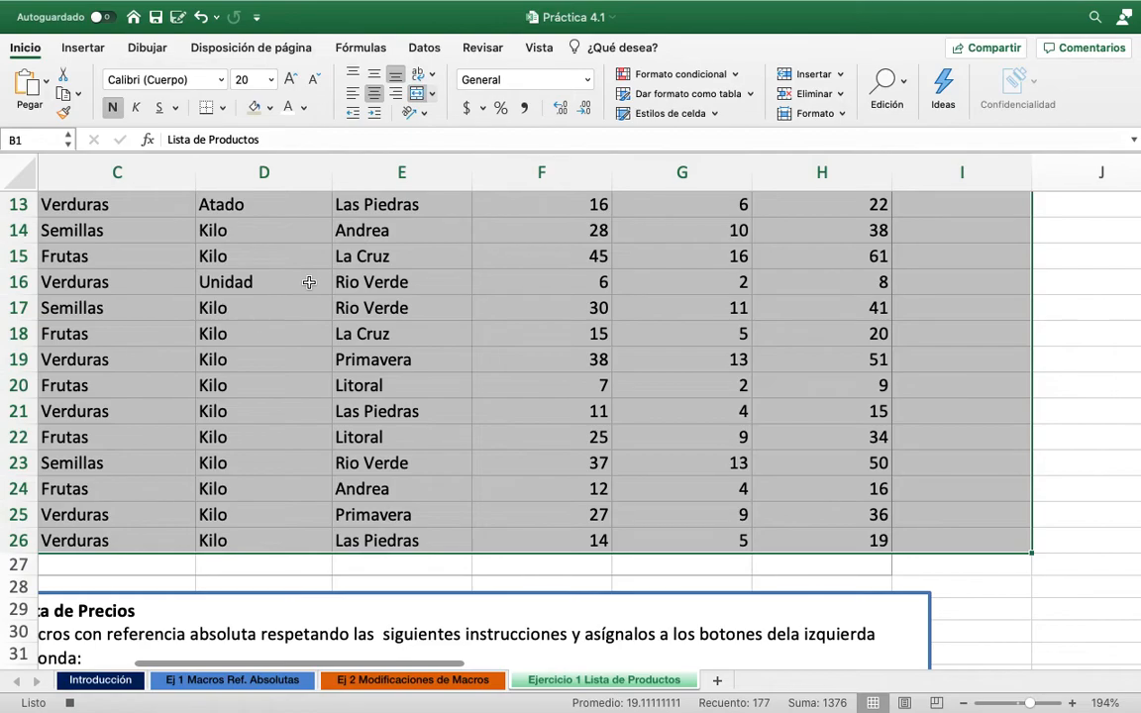
pyautogui.click(818, 114)
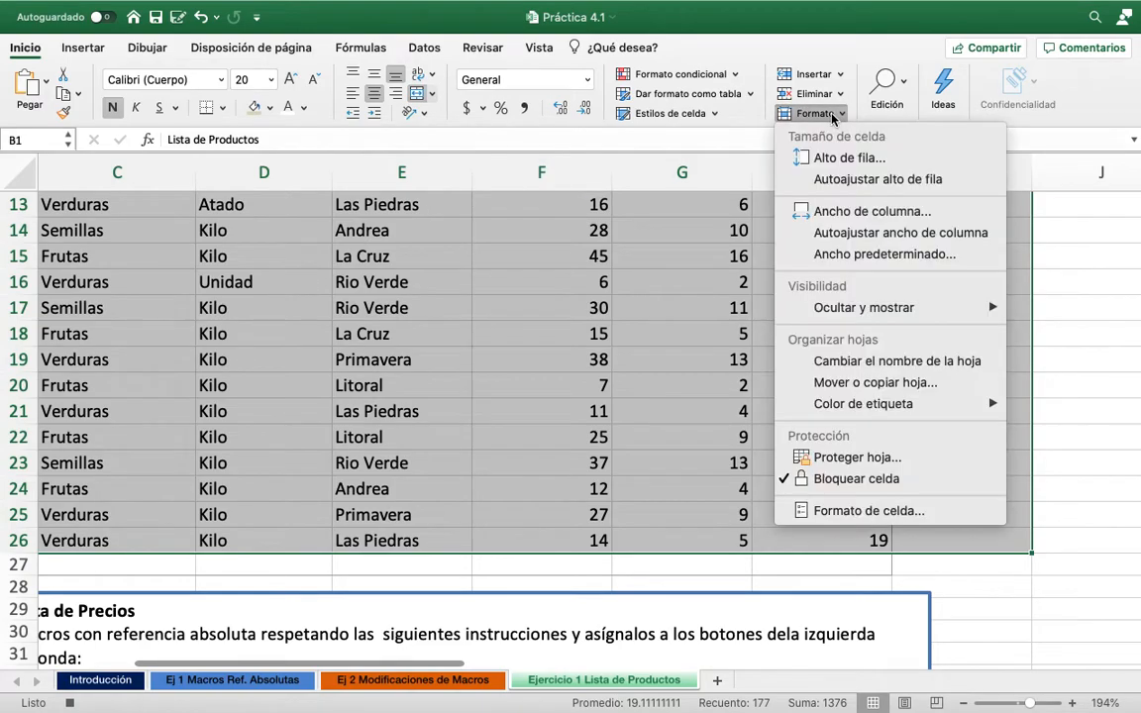
pyautogui.click(866, 513)
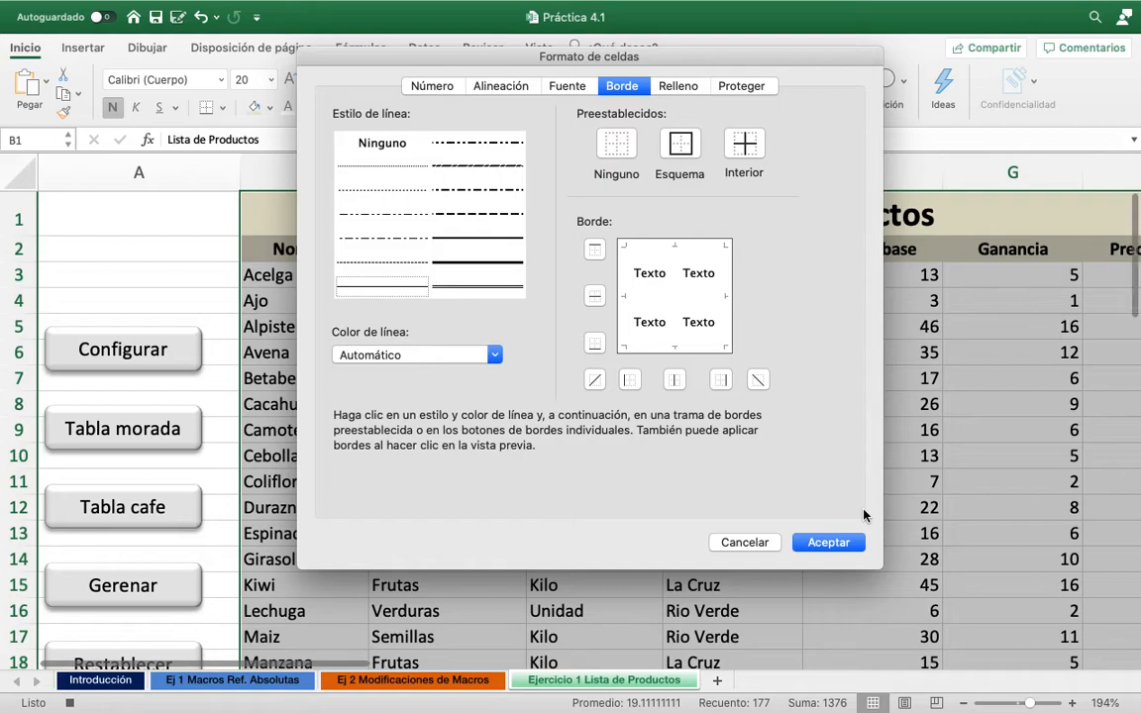
pyautogui.click(496, 356)
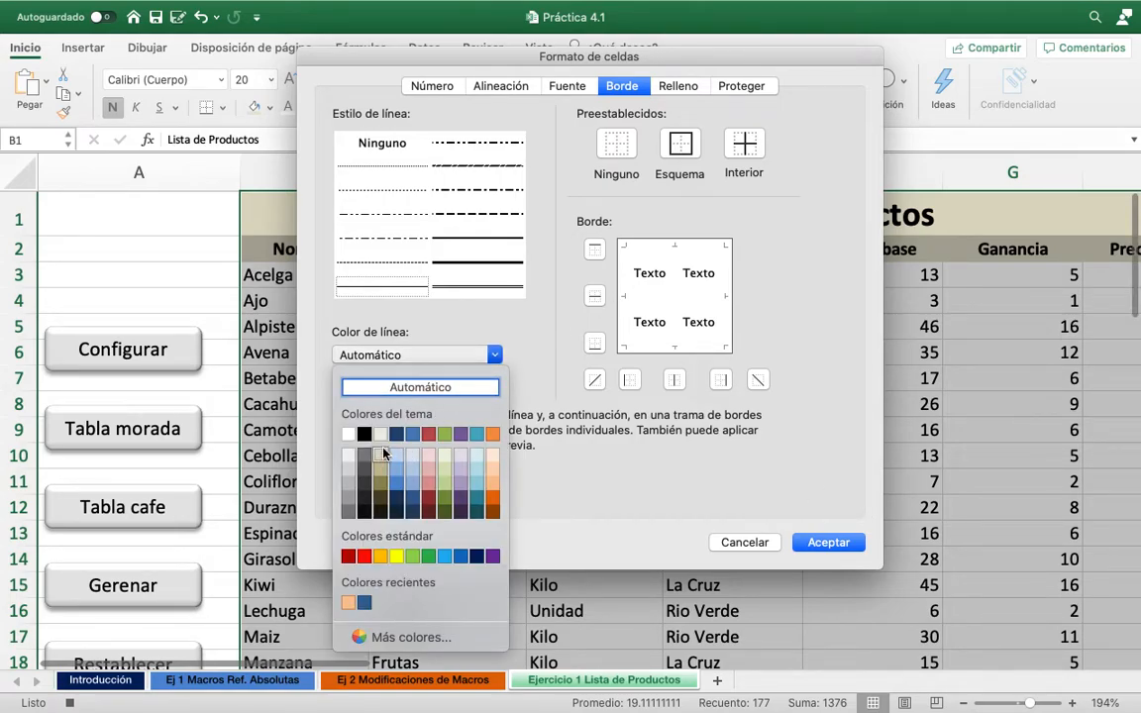
pyautogui.click(382, 487)
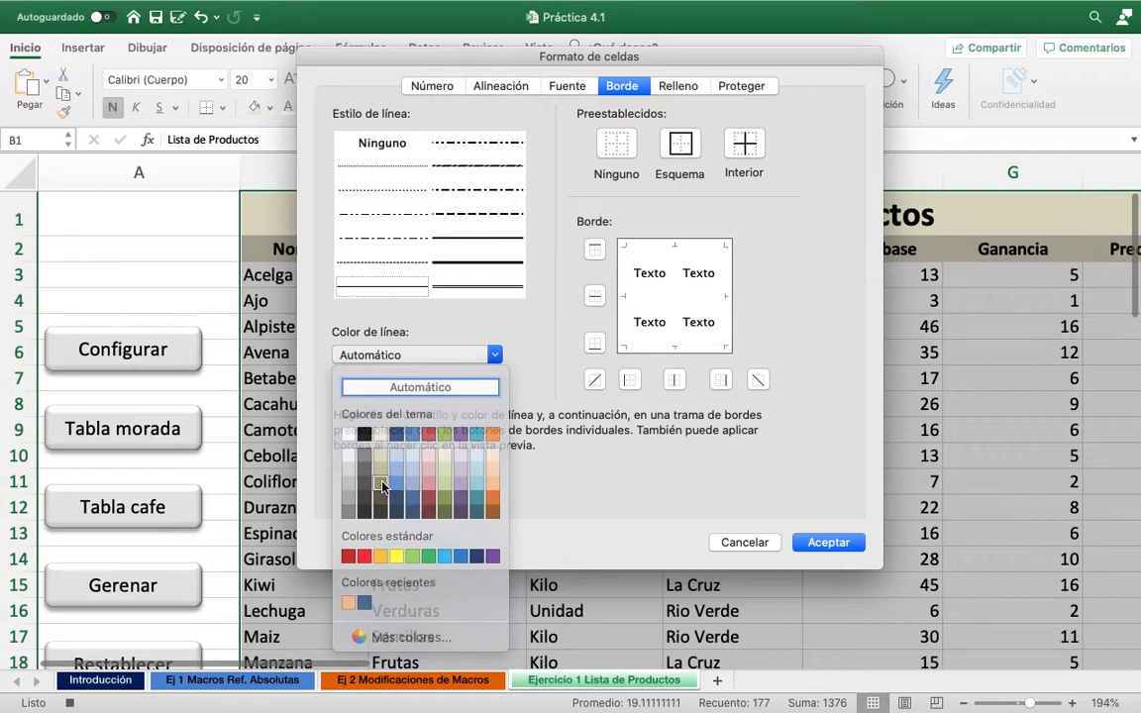
pyautogui.click(478, 288)
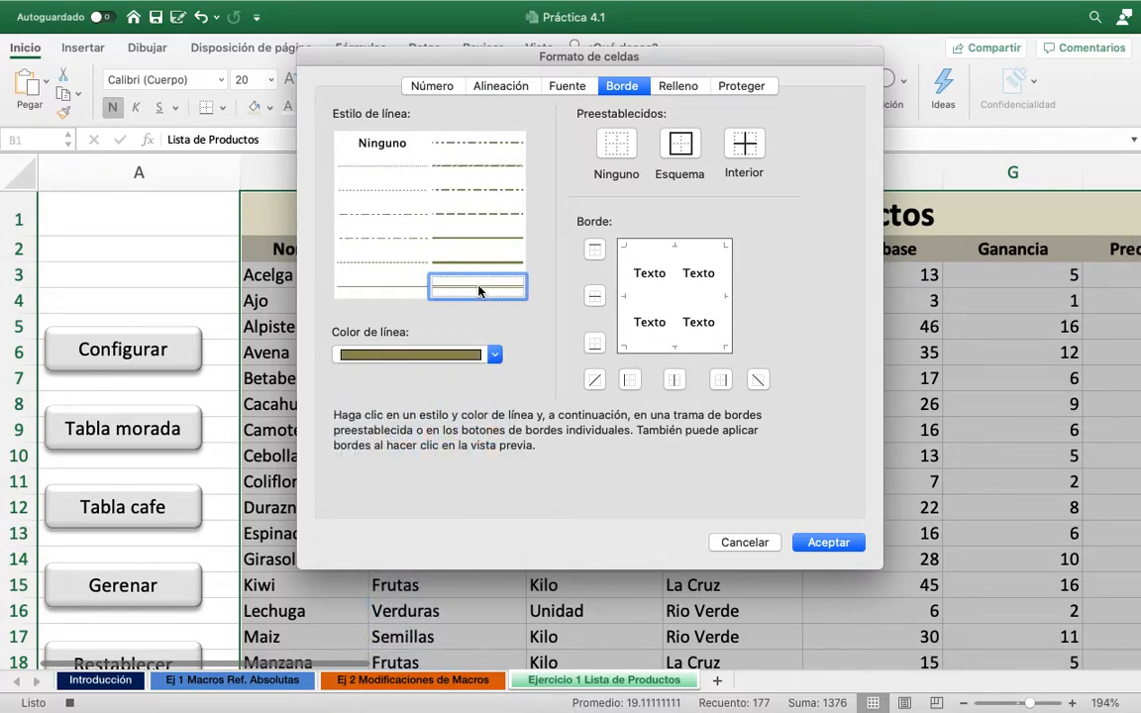
pyautogui.click(676, 273)
pyautogui.click(478, 189)
pyautogui.click(643, 298)
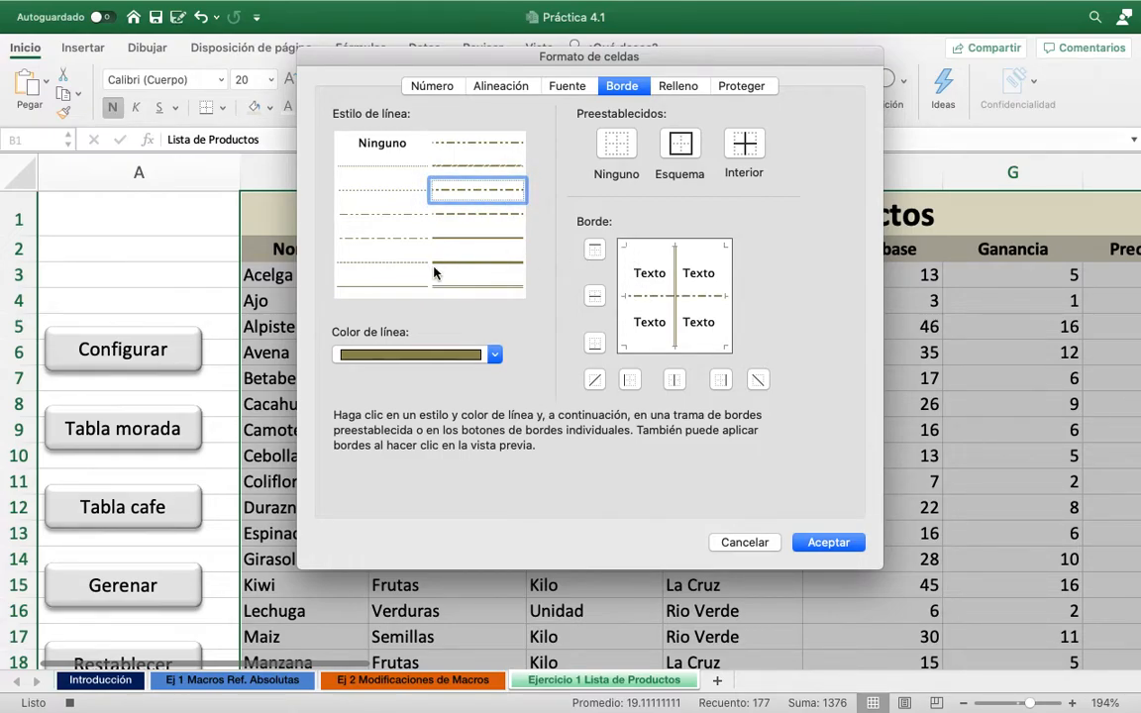
# Add a thick solid dark tan outline around the table B1:I26 and apply the borders
pyautogui.click(478, 262)
pyautogui.click(626, 280)
pyautogui.click(644, 246)
pyautogui.click(725, 290)
pyautogui.click(694, 347)
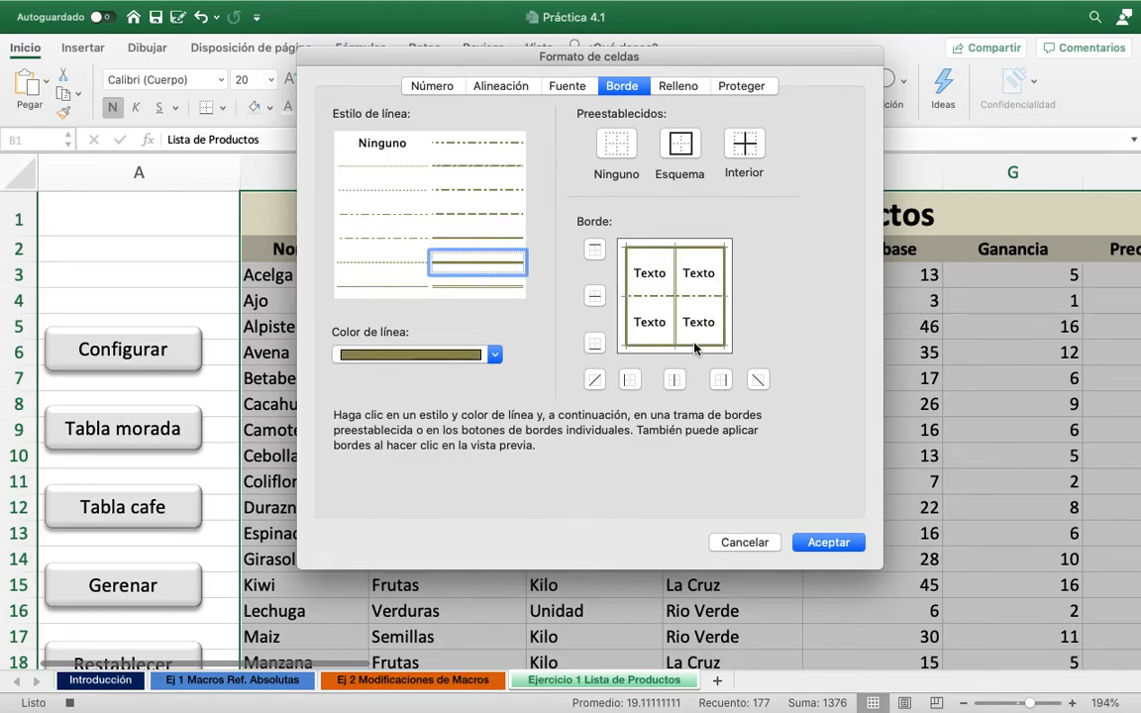
pyautogui.click(828, 543)
# Format the price, profit and total cells F3:I26 as Contabilidad
pyautogui.press('Right')
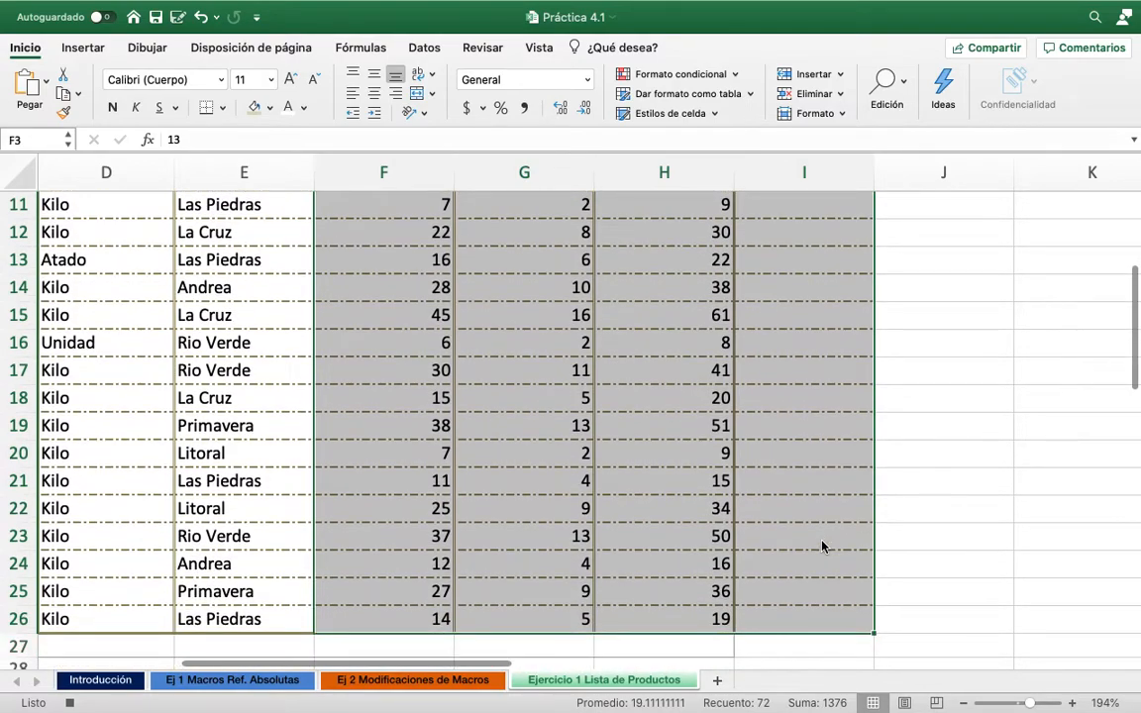
pyautogui.click(530, 79)
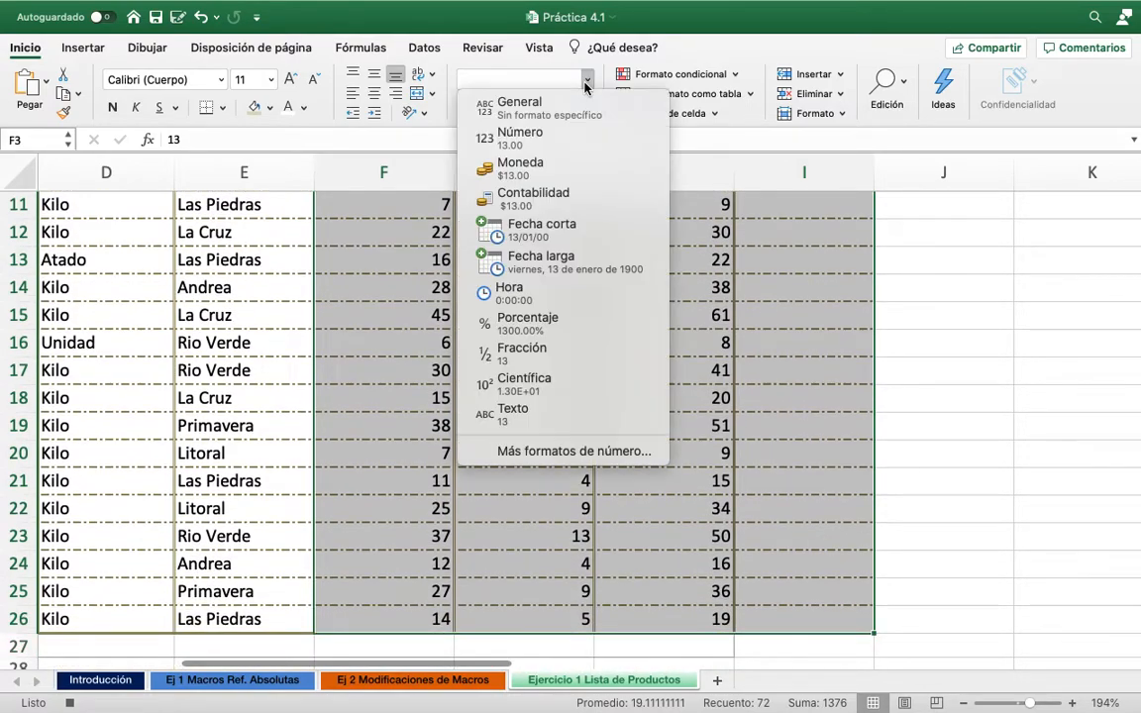
pyautogui.click(535, 197)
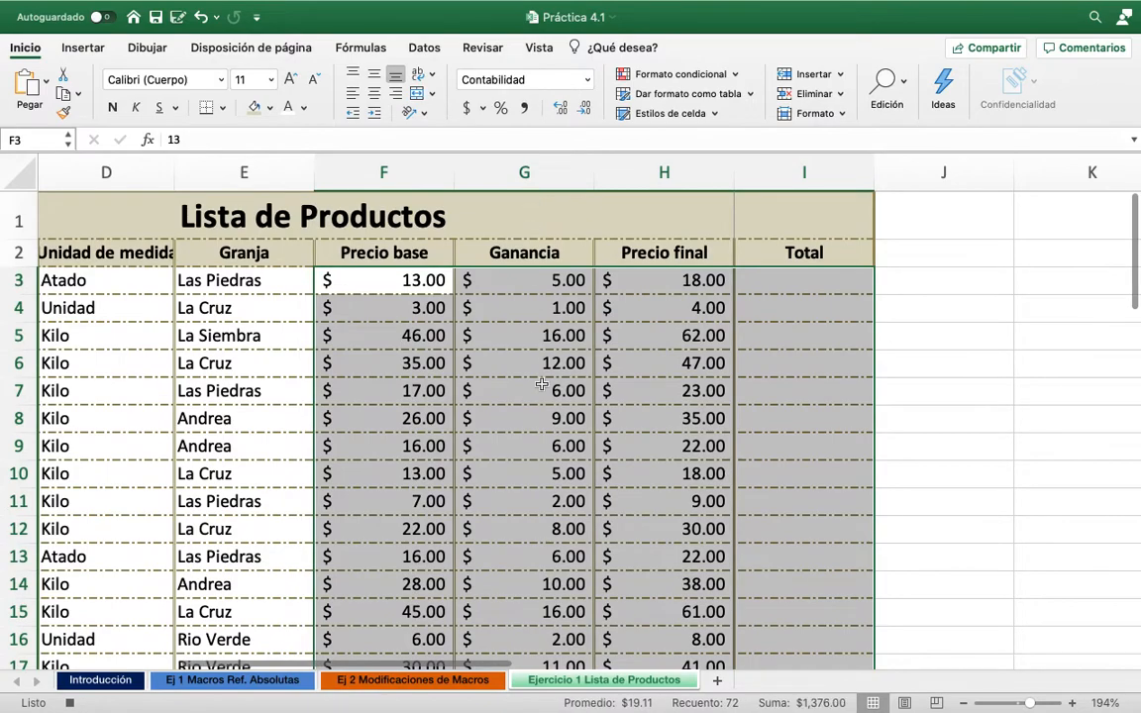
# Return to the merged title cell B1 and stop recording the Cafe macro
pyautogui.press('Left')
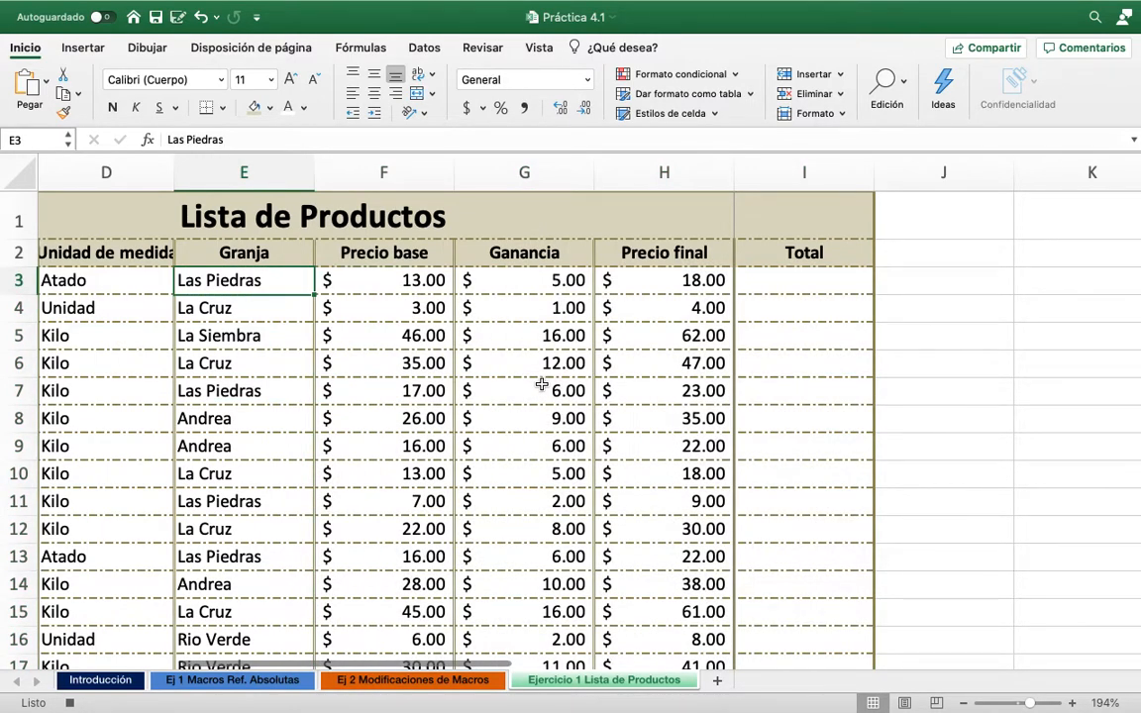
pyautogui.press('Left')
pyautogui.press('Left')
pyautogui.press('Left')
pyautogui.press('Left')
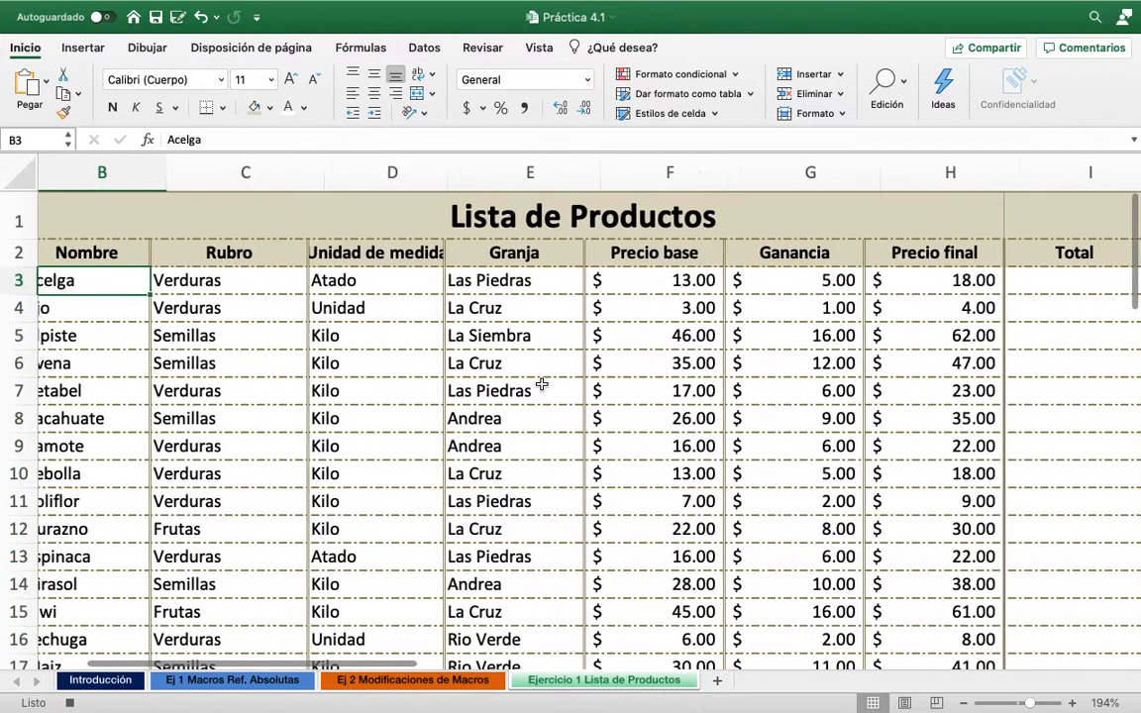
pyautogui.press('Right')
pyautogui.press('Up')
pyautogui.press('Up')
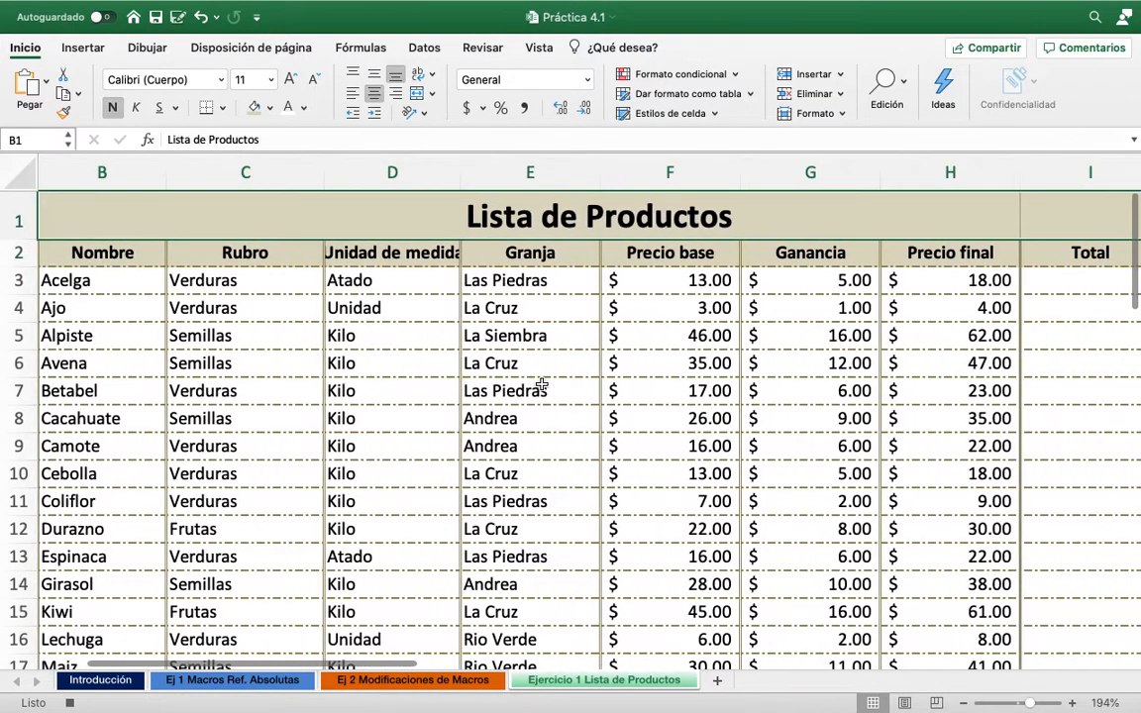
pyautogui.click(540, 50)
pyautogui.click(951, 91)
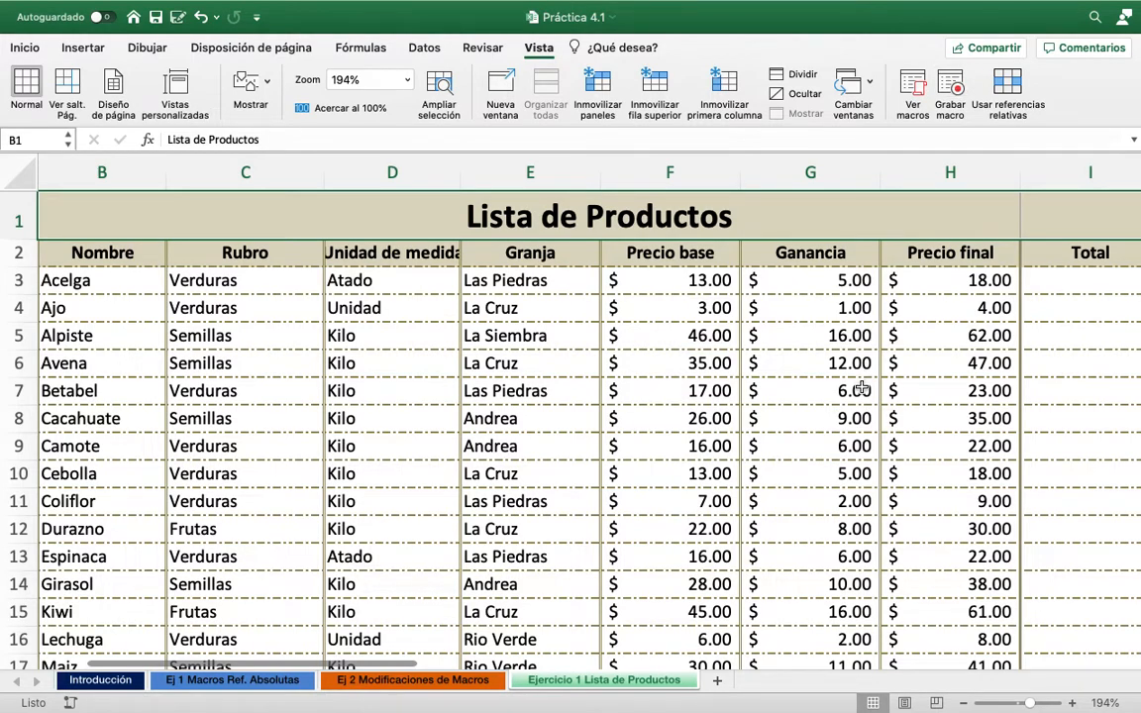
# Select I3 in the Total column and review the Macro 4 instructions for generating totals below the table
pyautogui.press('Down')
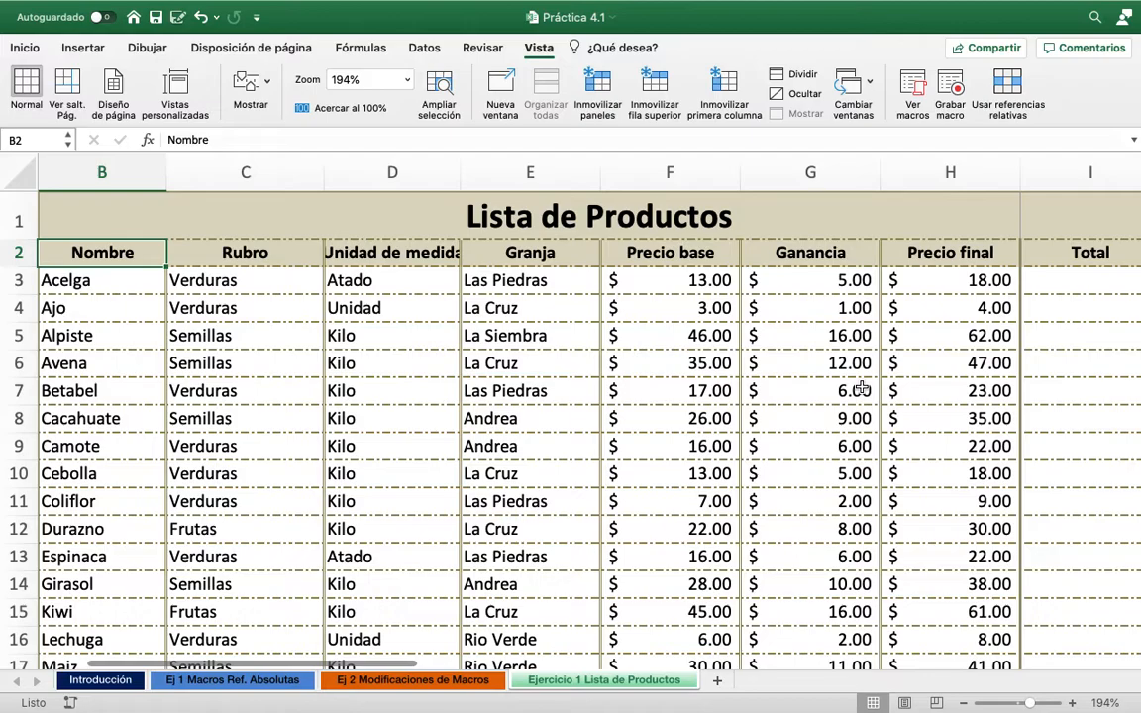
pyautogui.hscroll(5, 862, 389)
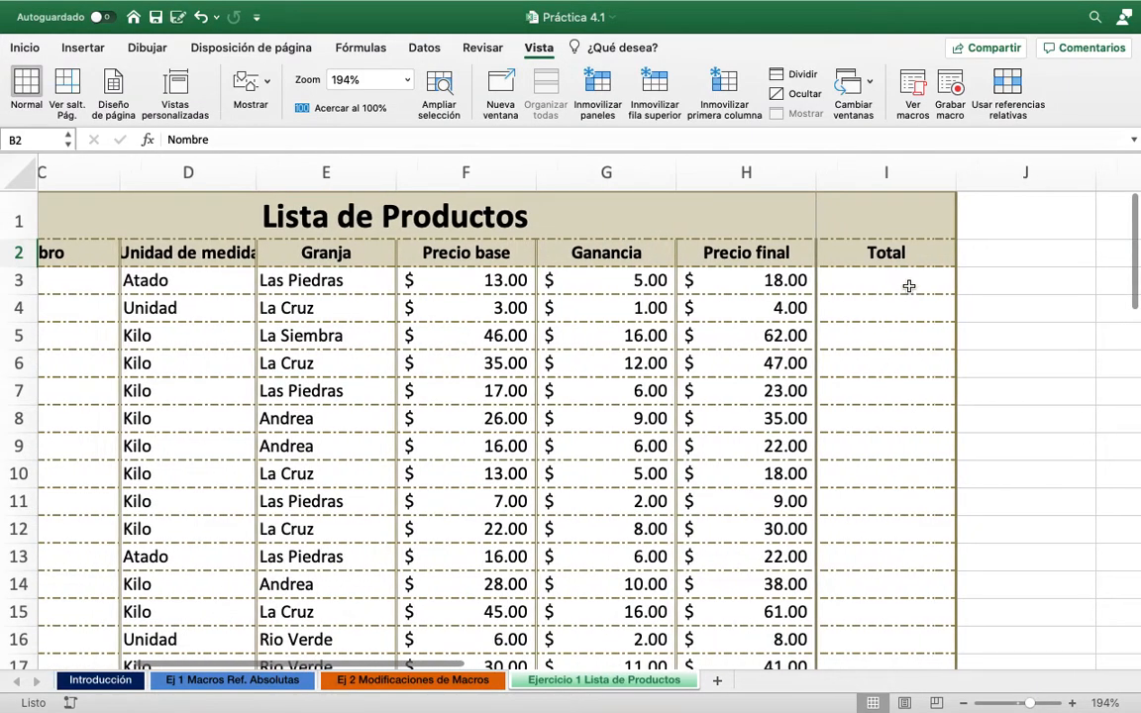
pyautogui.click(875, 282)
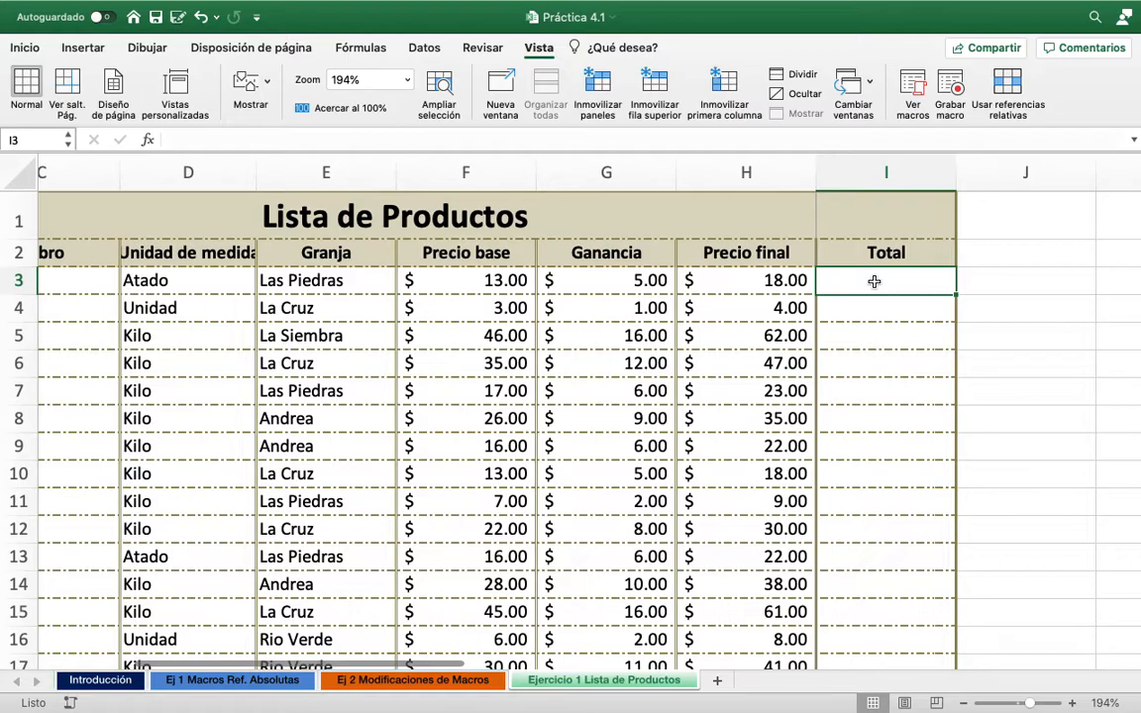
pyautogui.hscroll(-8, 874, 281)
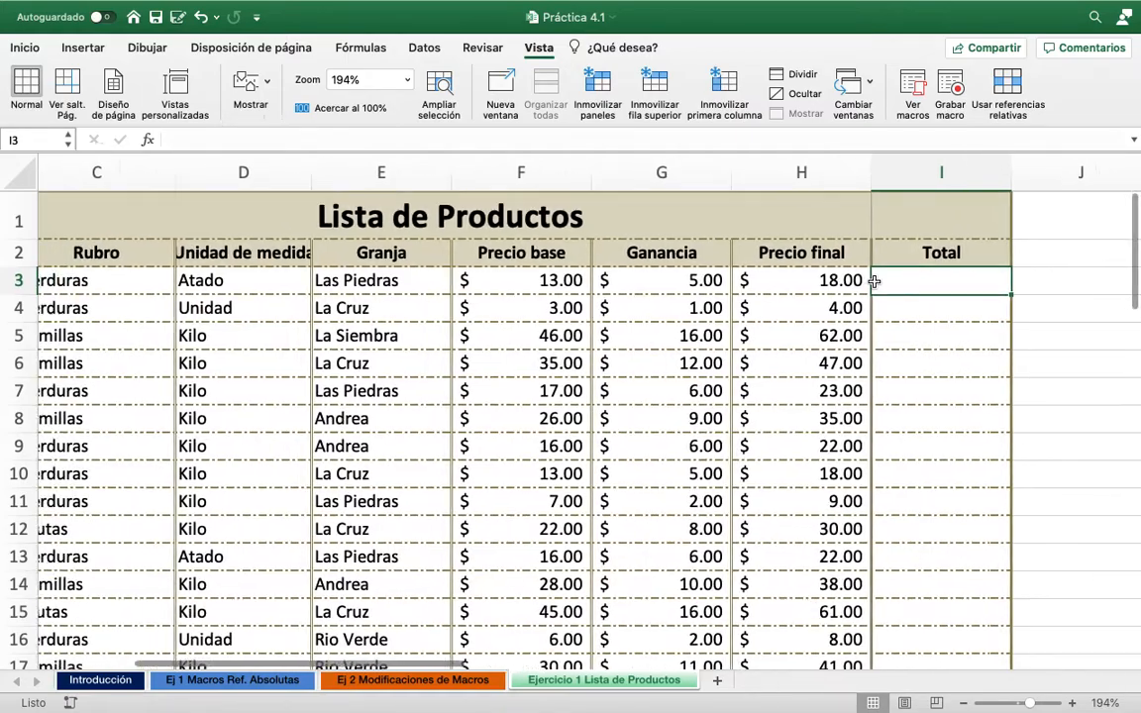
pyautogui.hscroll(5, 875, 283)
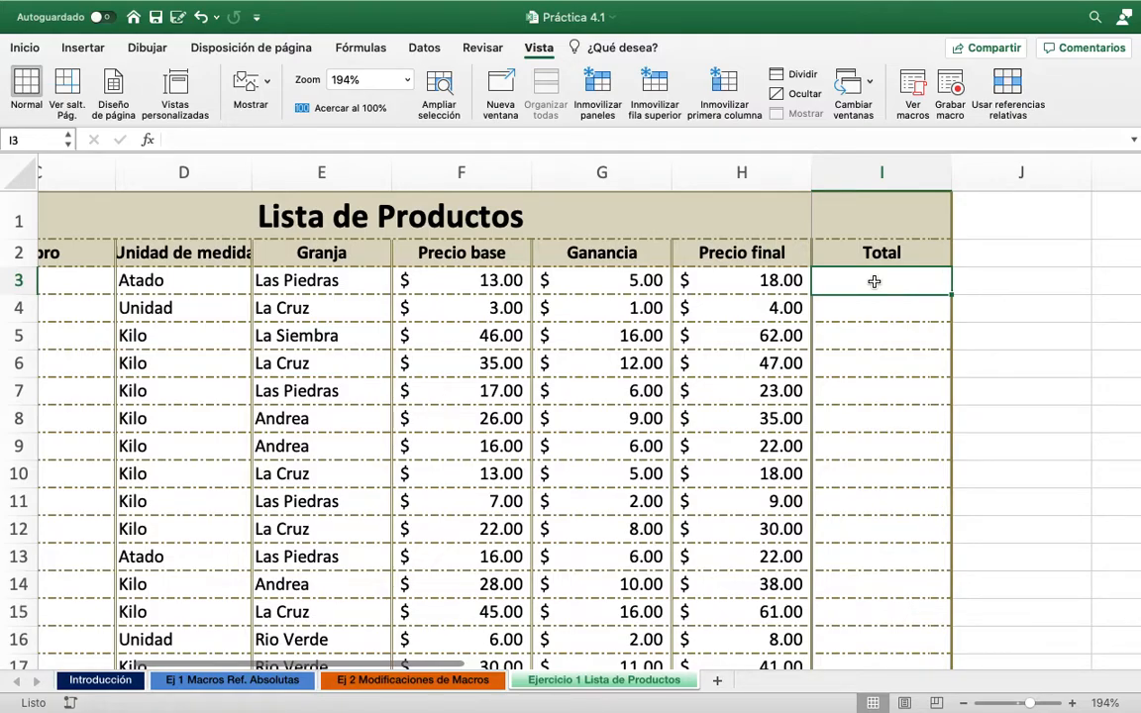
pyautogui.hscroll(-3, 875, 282)
pyautogui.scroll(-15, 874, 283)
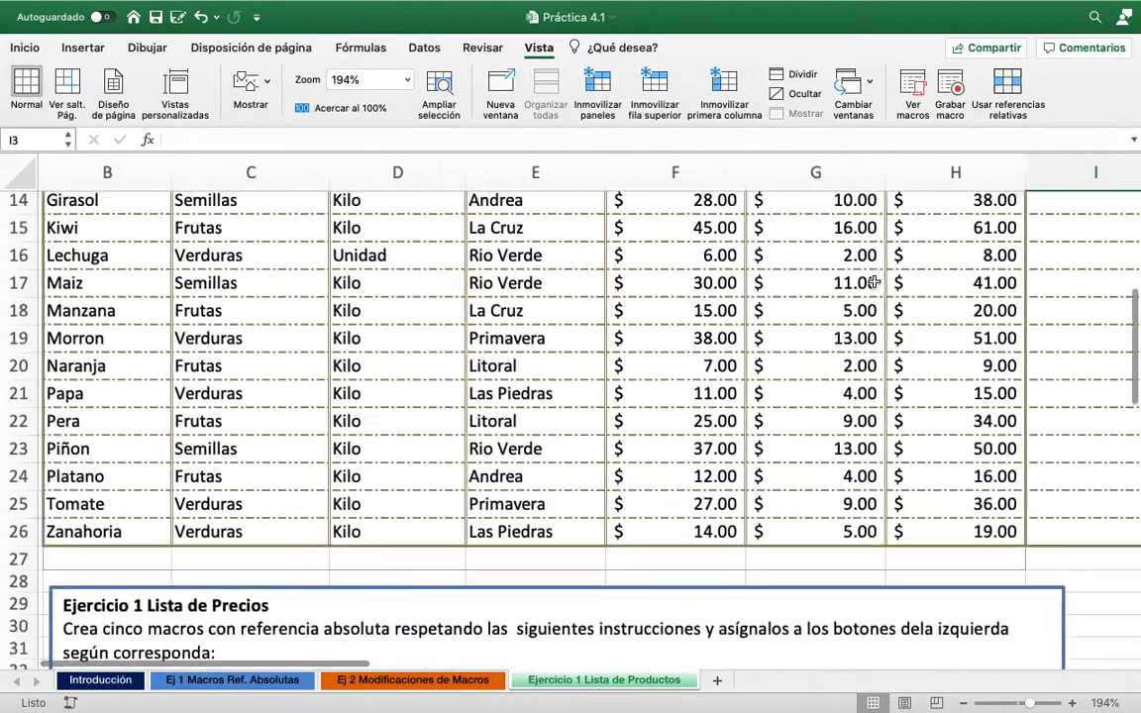
pyautogui.scroll(-2, 875, 282)
pyautogui.hscroll(1, 875, 282)
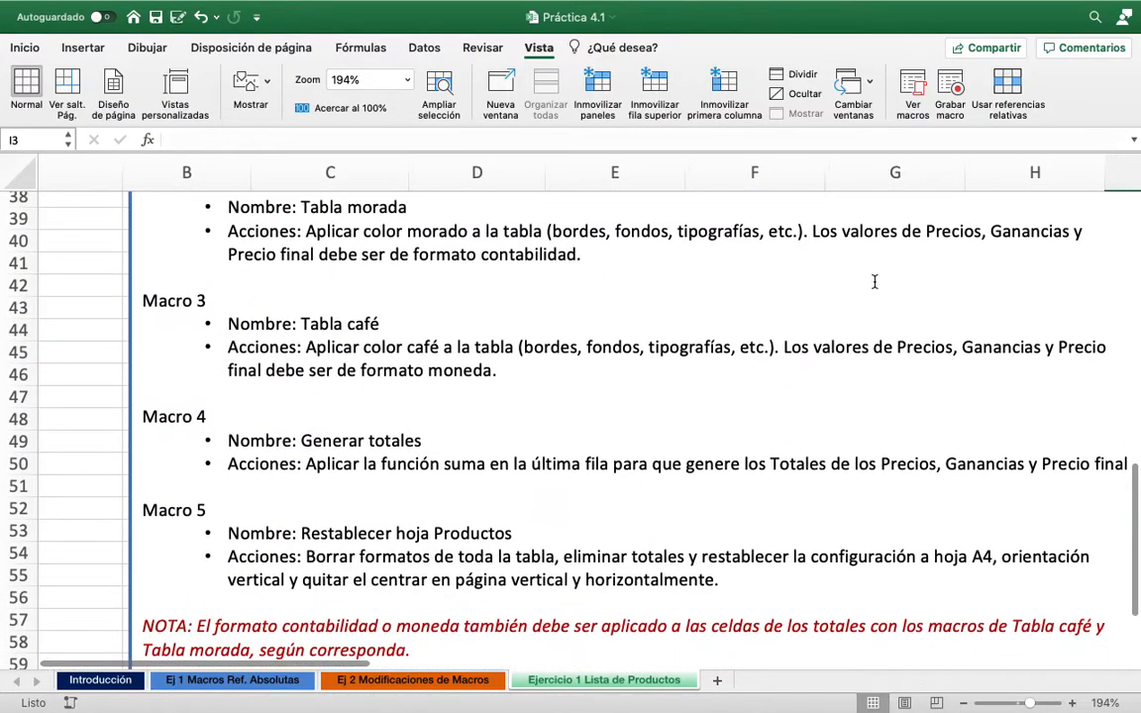
pyautogui.hscroll(1, 875, 282)
pyautogui.scroll(15, 875, 283)
pyautogui.hscroll(2, 875, 283)
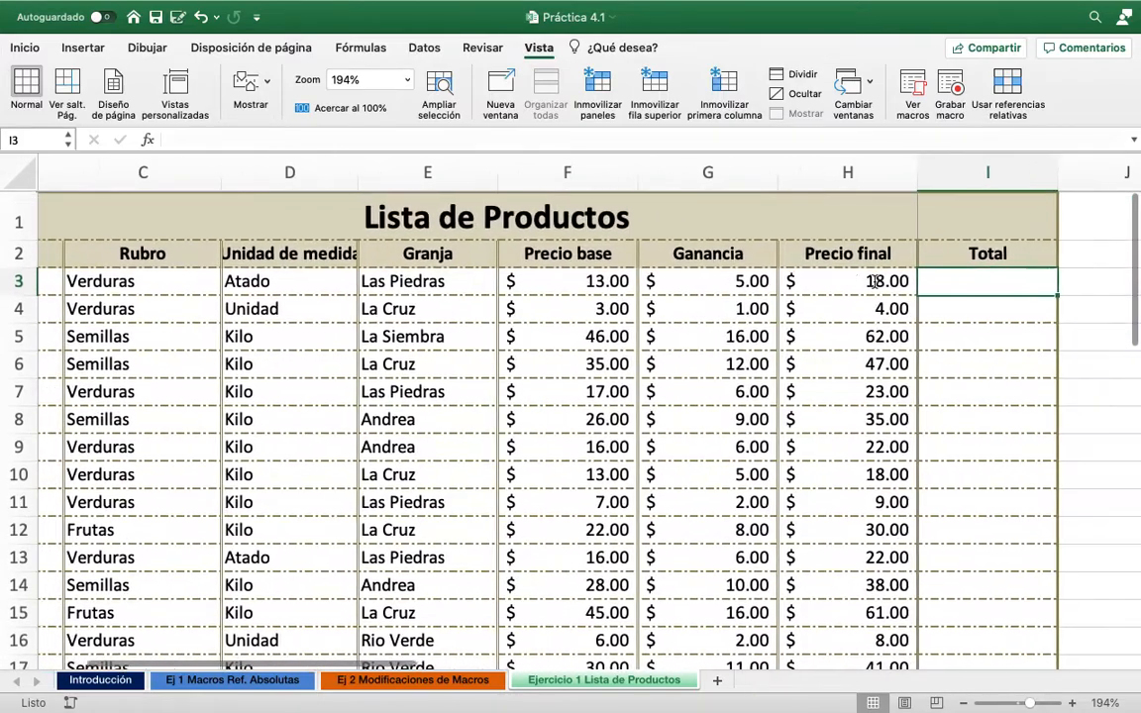
pyautogui.hscroll(2, 875, 283)
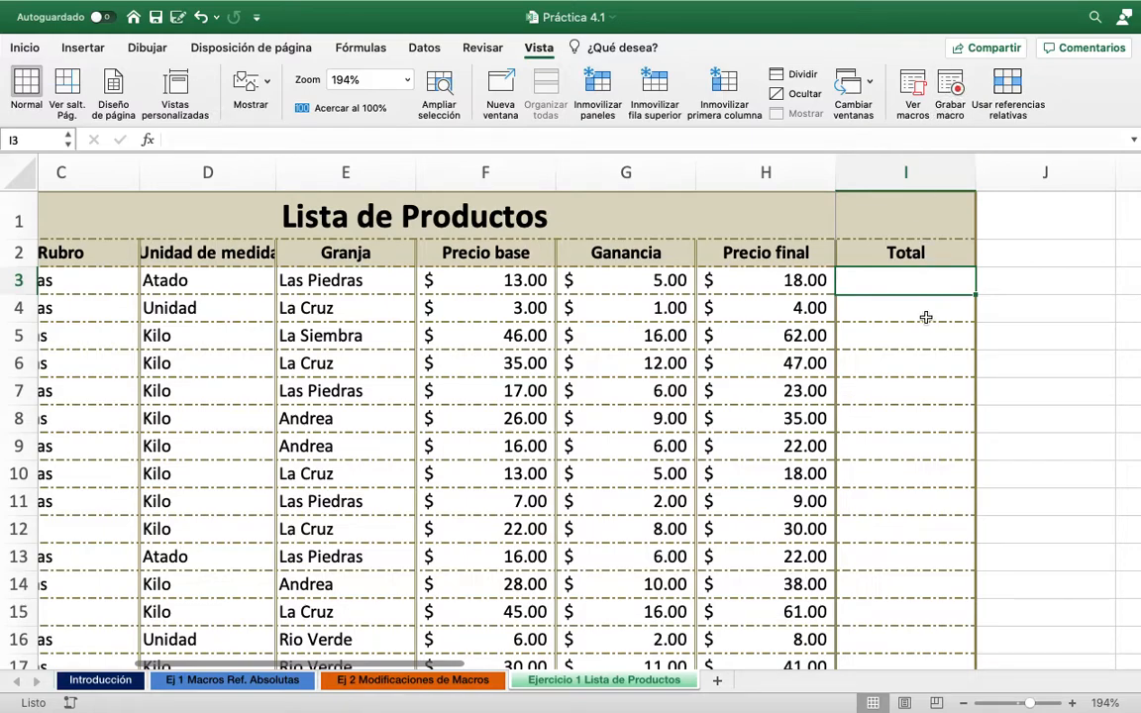
# Start recording a new macro named Generar, stored in this workbook
pyautogui.click(950, 93)
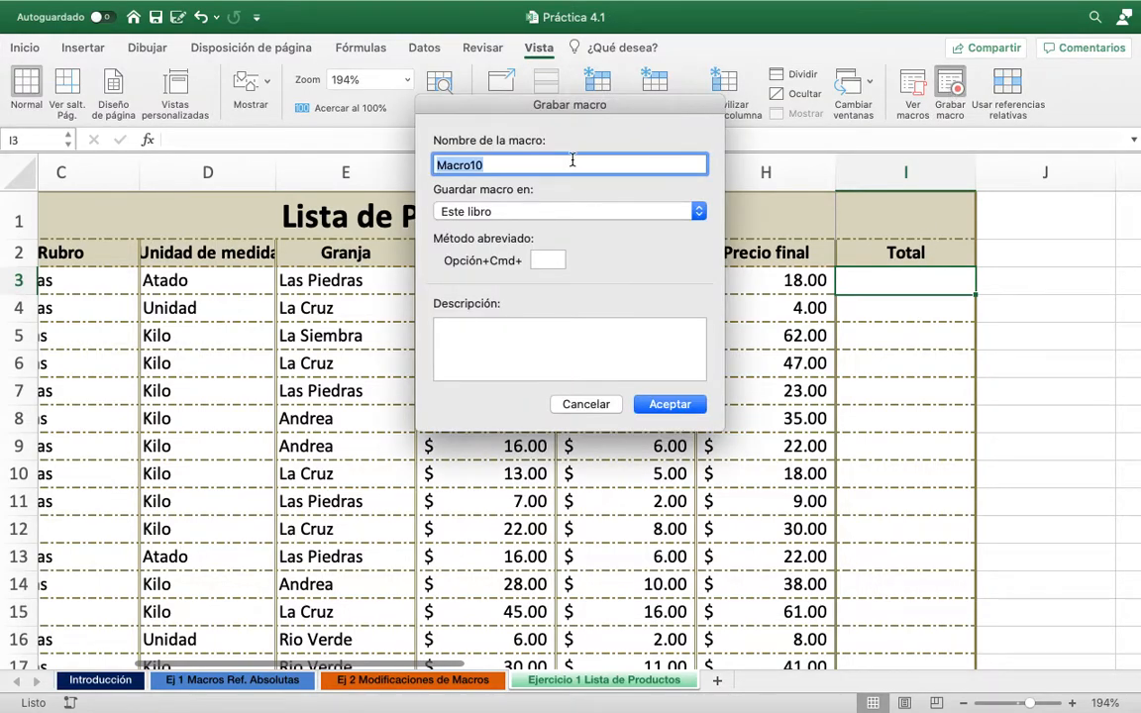
pyautogui.write('Generar')
pyautogui.click(664, 407)
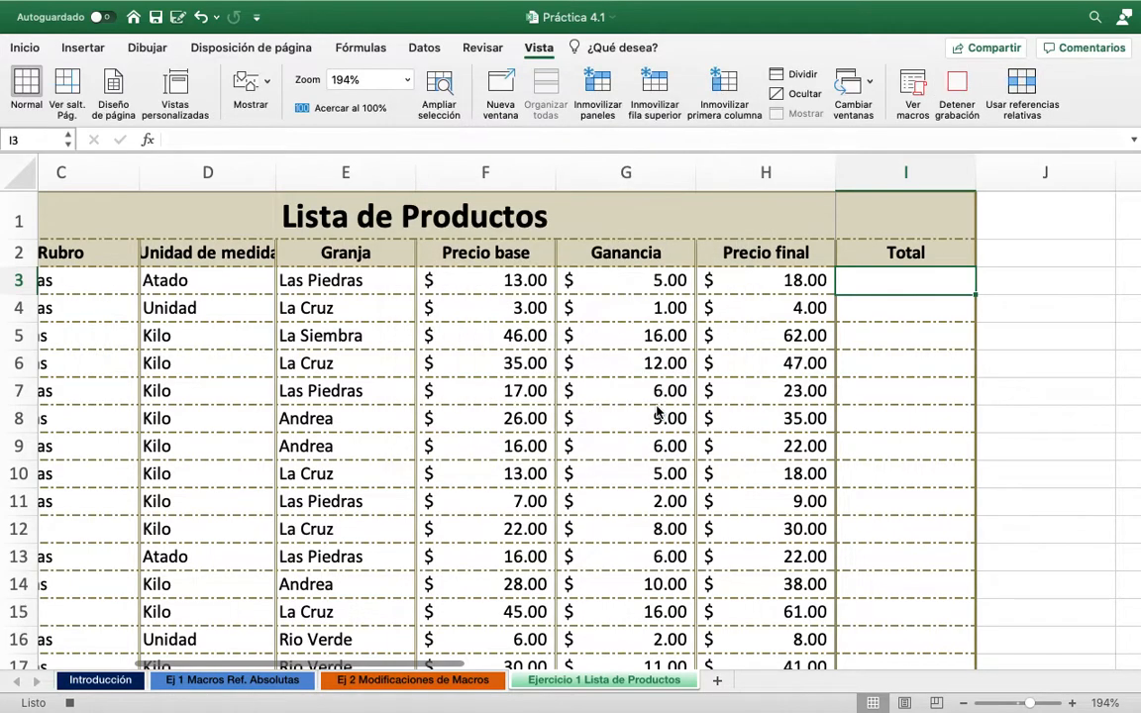
# Enter =SUMA(F3:H3) in I3 and fill the formula down the Total column to I26
pyautogui.write('=')
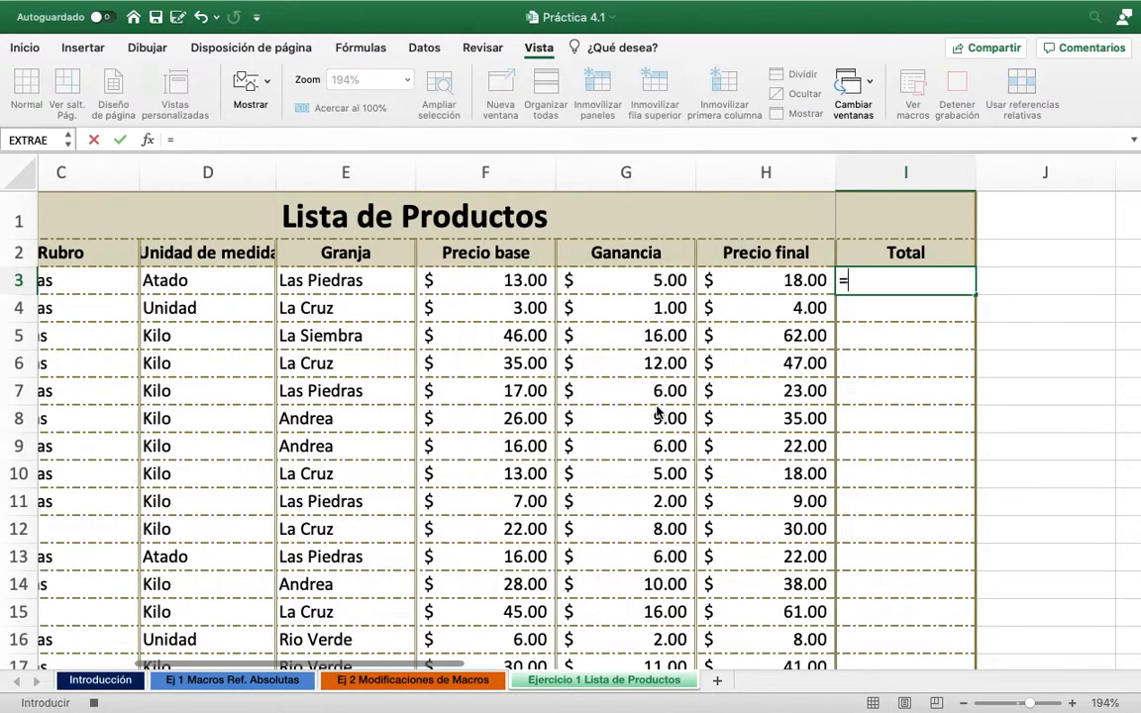
pyautogui.write('SUNA')
pyautogui.press('BackSpace')
pyautogui.press('BackSpace')
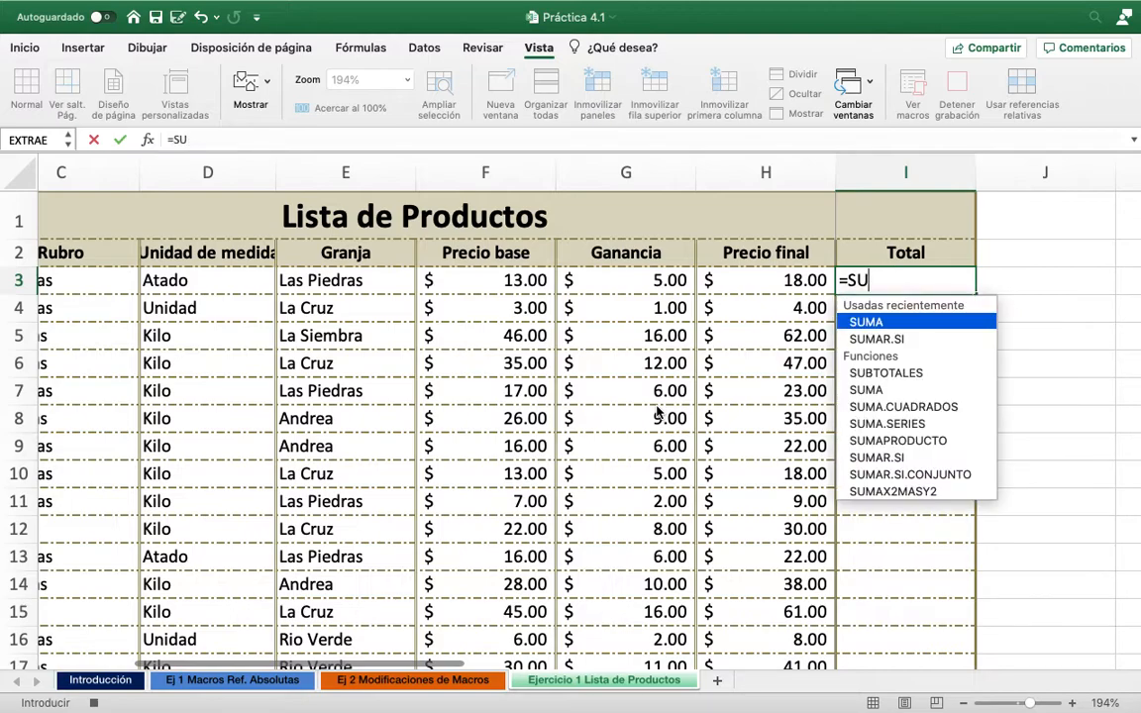
pyautogui.write('MA(')
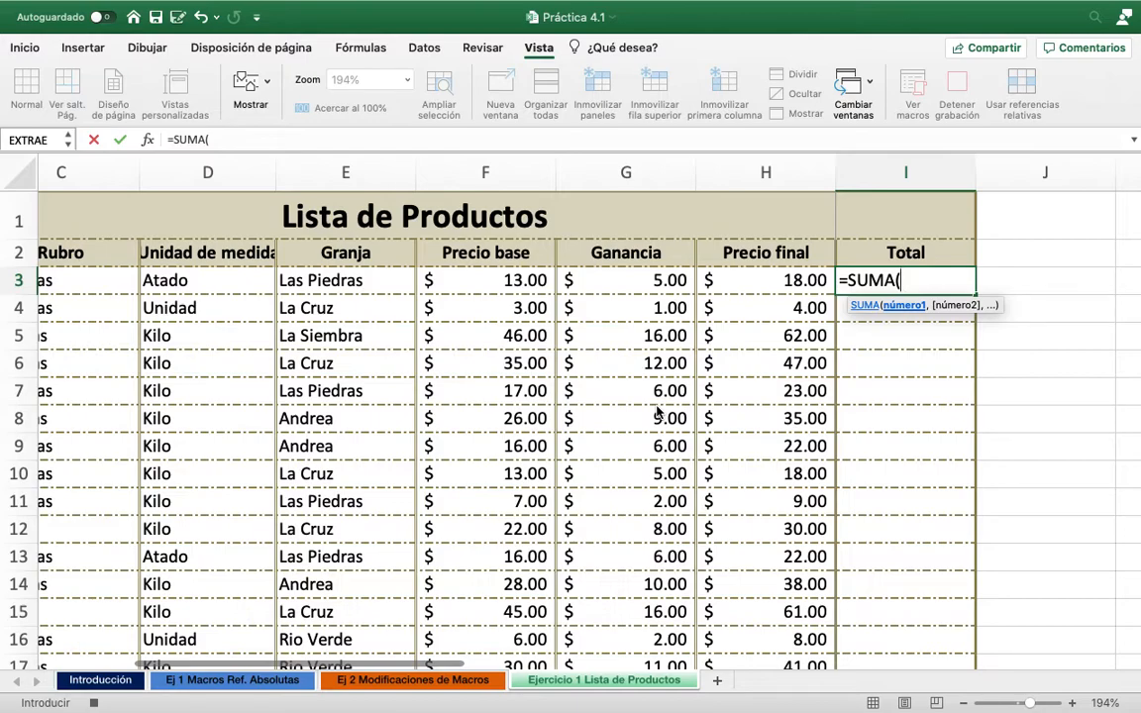
pyautogui.write('F3:')
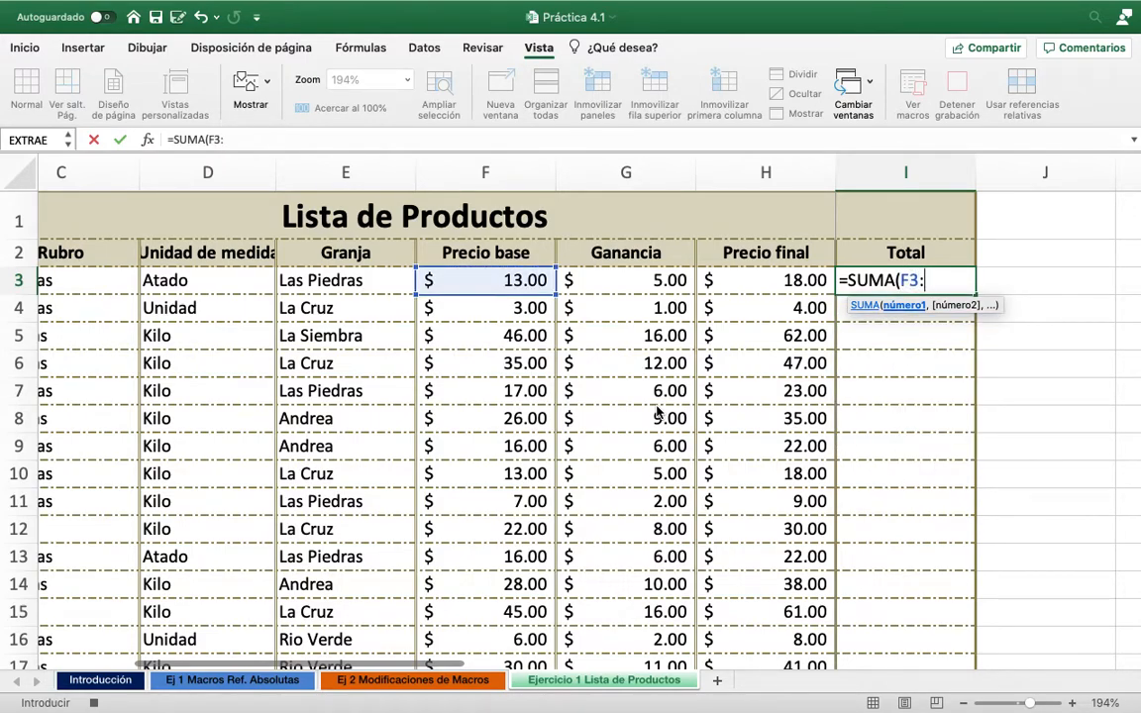
pyautogui.write('H3')
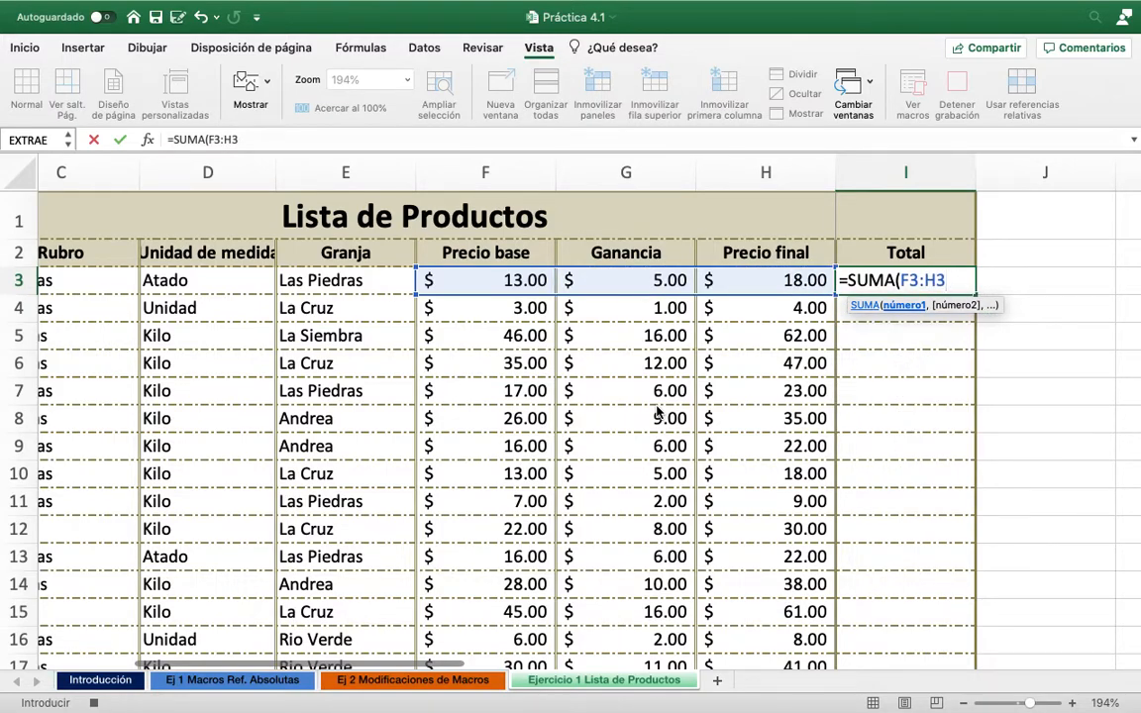
pyautogui.write(')')
pyautogui.press('Return')
pyautogui.press('Up')
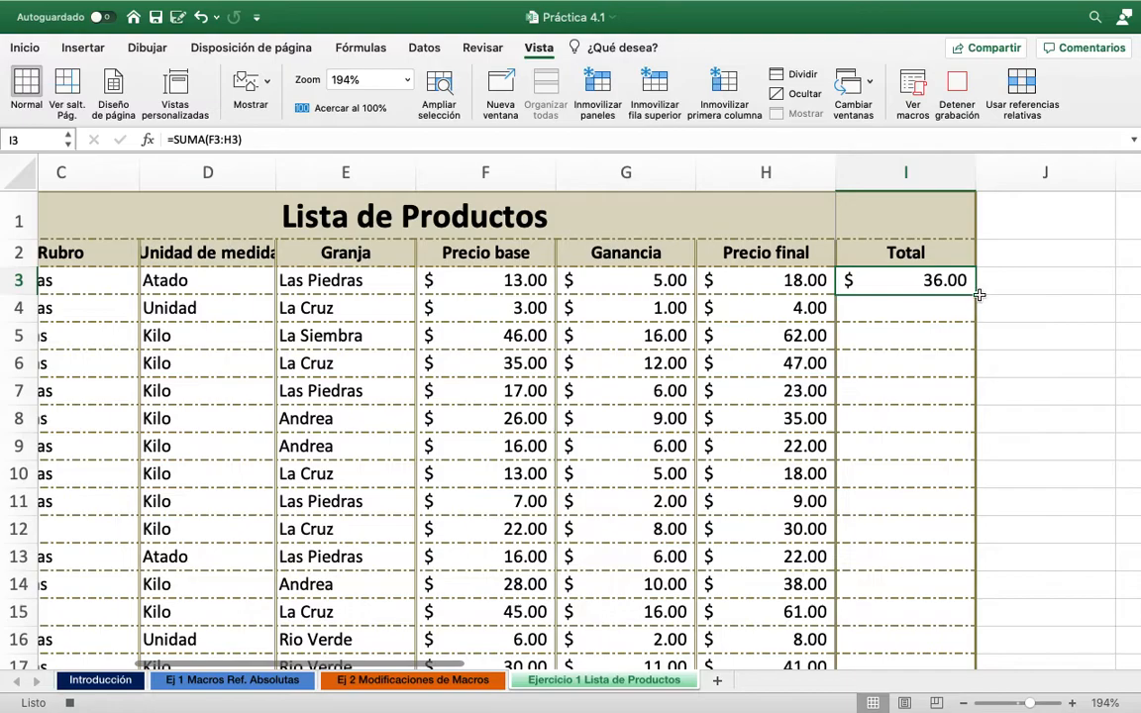
pyautogui.moveTo(979, 294); pyautogui.dragTo(937, 622)
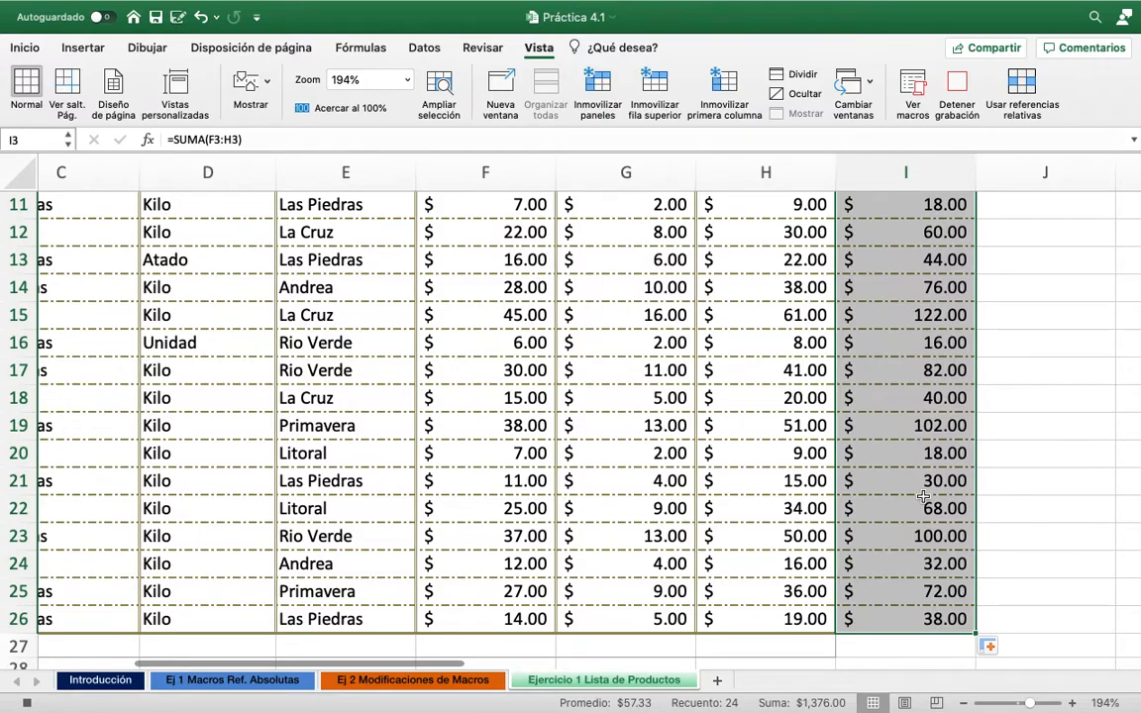
# Return to I3, the first cell of the Total column, and stop recording the Generar macro
pyautogui.press('Left')
pyautogui.press('Right')
pyautogui.press('Up')
pyautogui.press('Up')
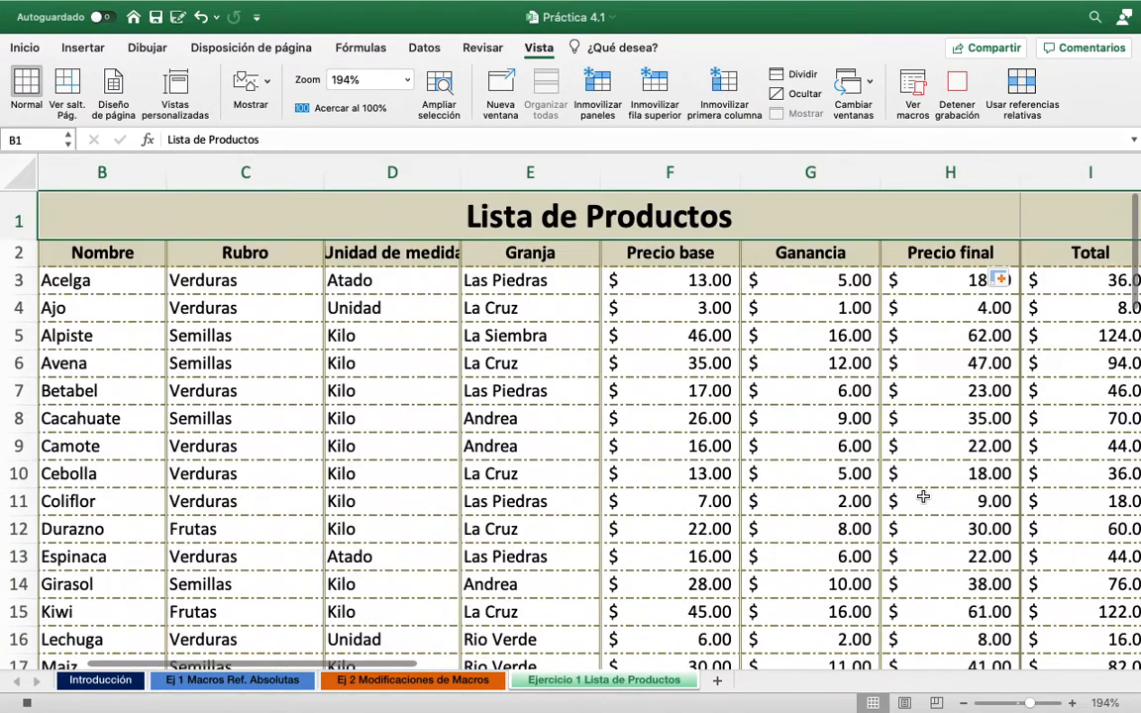
pyautogui.press('Down')
pyautogui.press('Down')
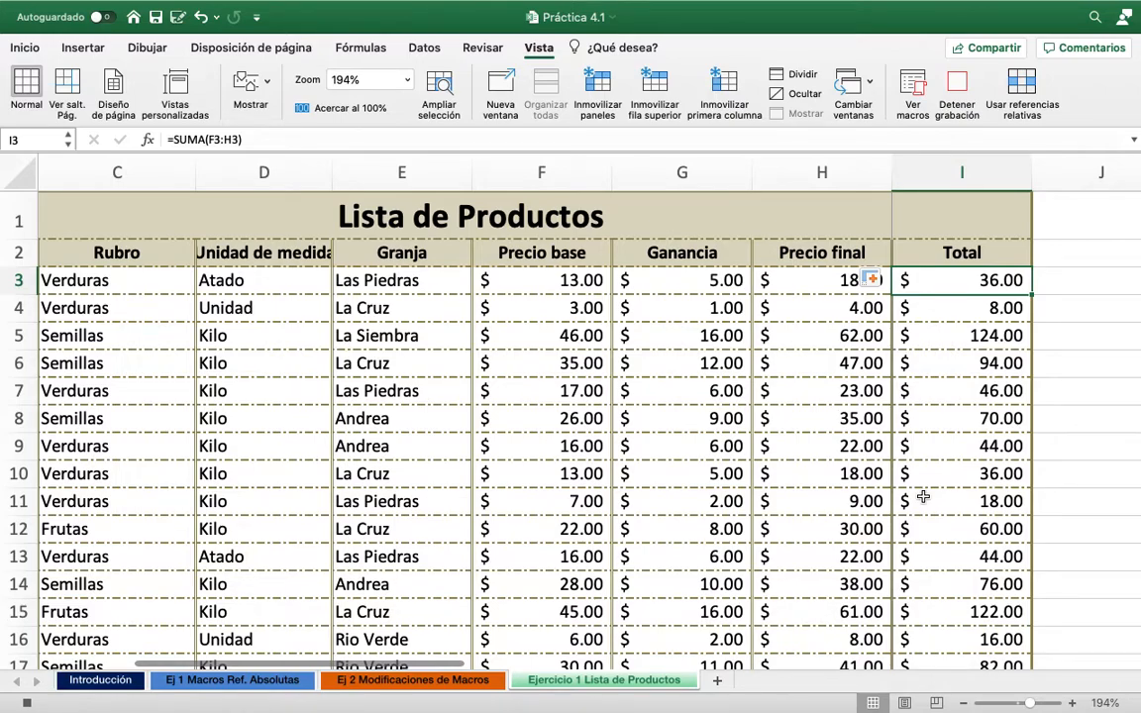
pyautogui.click(951, 94)
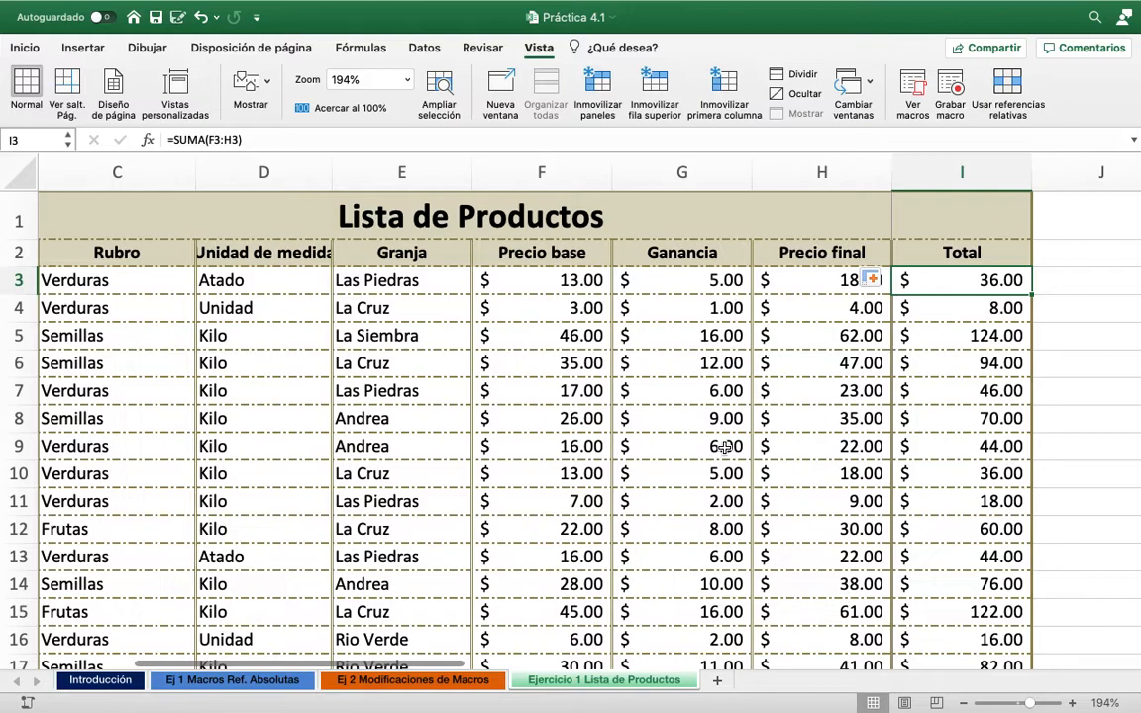
# Select the title cell B1, run the sheet's Restablecer macro and check what it does to the Total column
pyautogui.press('Left')
pyautogui.press('Up')
pyautogui.press('Up')
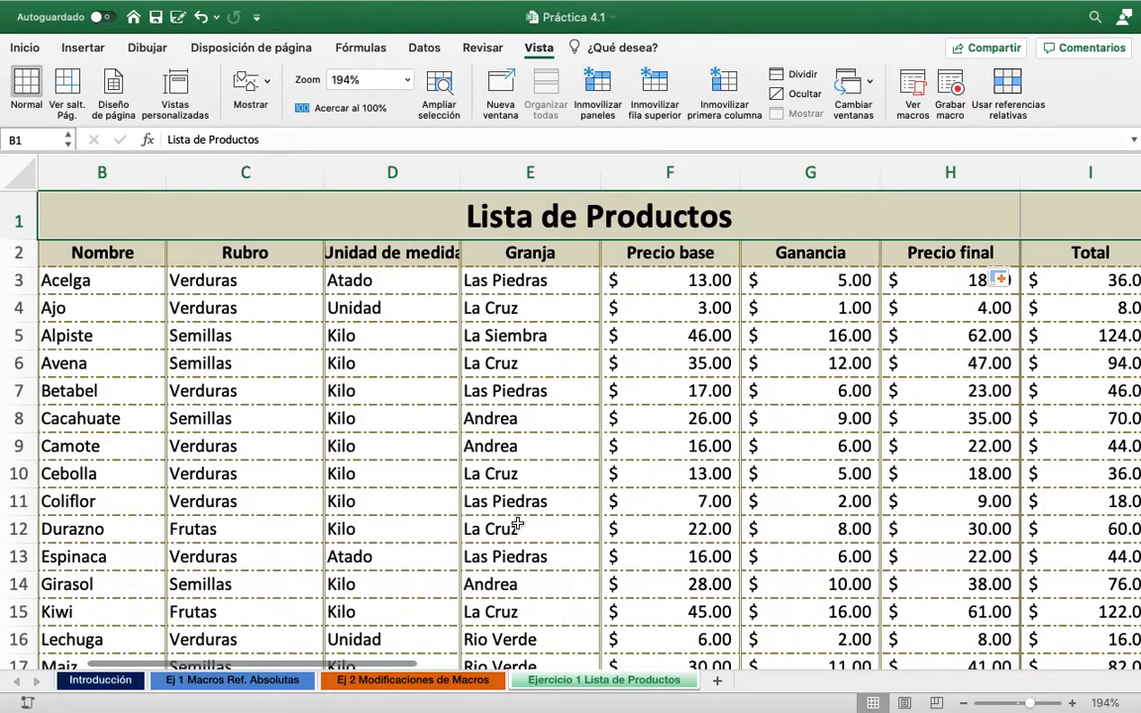
pyautogui.hscroll(-3, 518, 523)
pyautogui.scroll(-3, 517, 524)
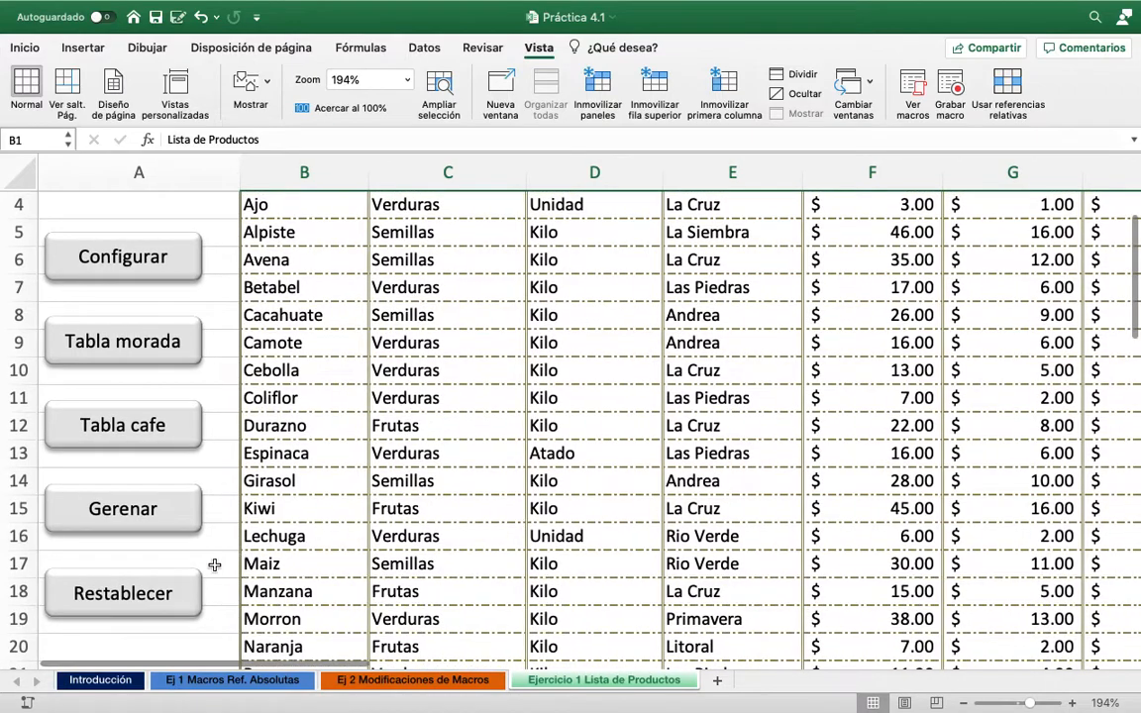
pyautogui.click(137, 597)
pyautogui.hscroll(5, 606, 516)
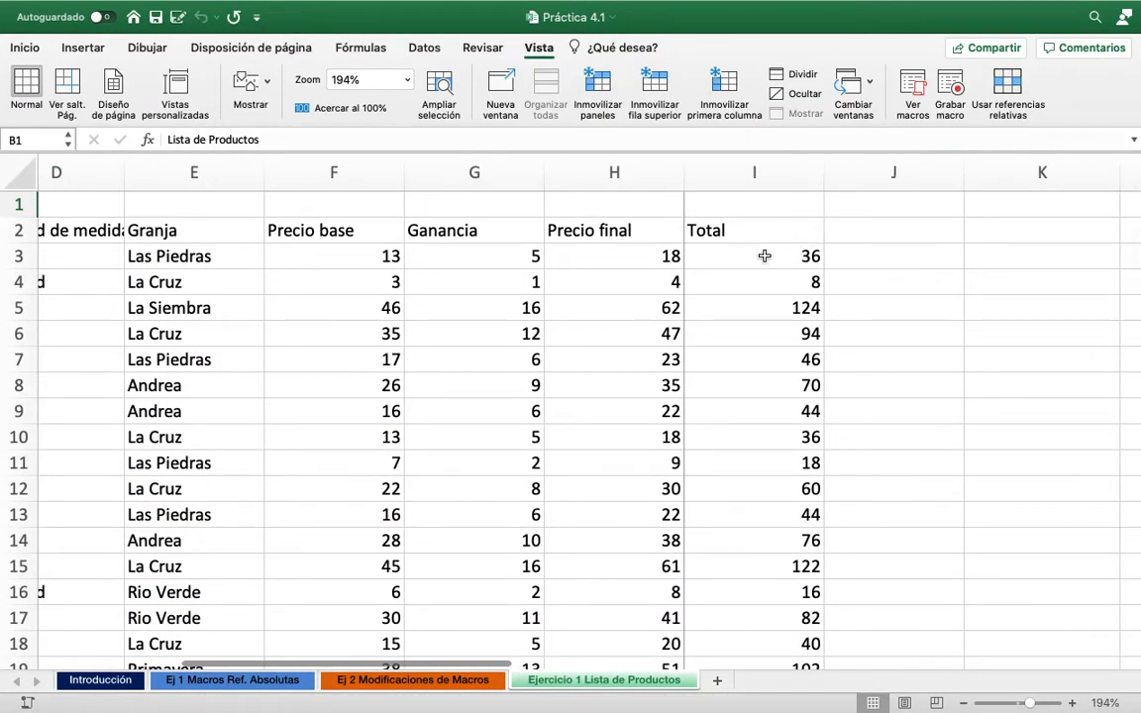
pyautogui.hscroll(-5, 765, 271)
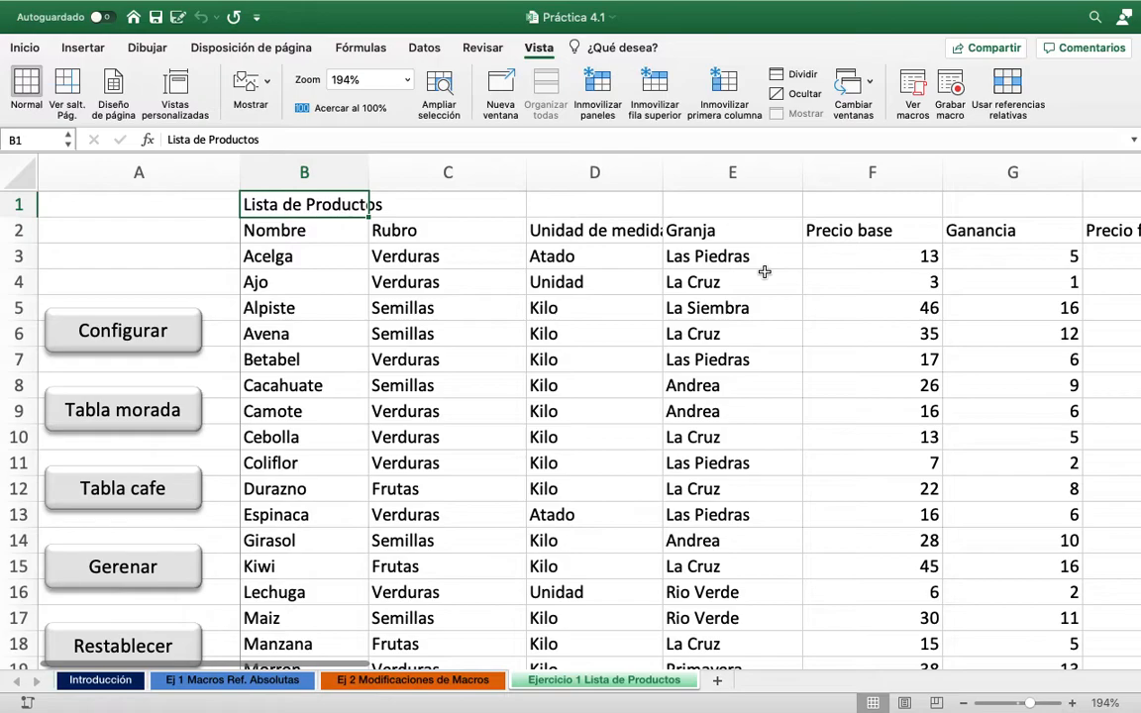
# Run the Tabla morada macro and check the table through to the Total column
pyautogui.click(140, 409)
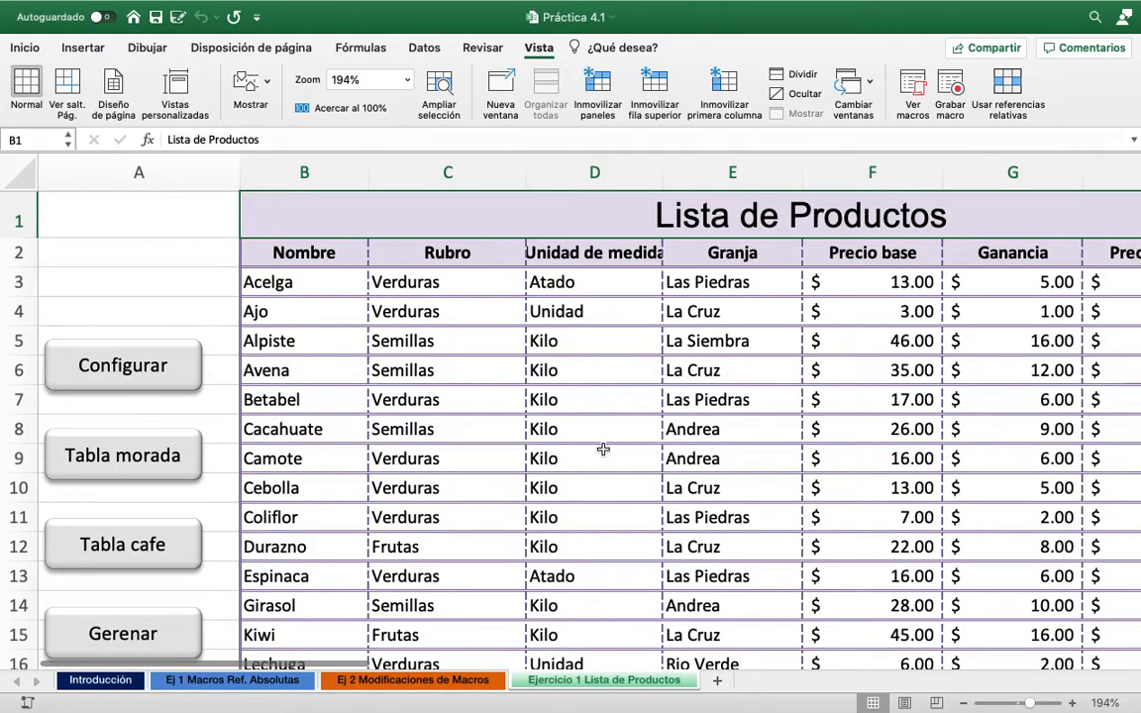
pyautogui.hscroll(5, 604, 450)
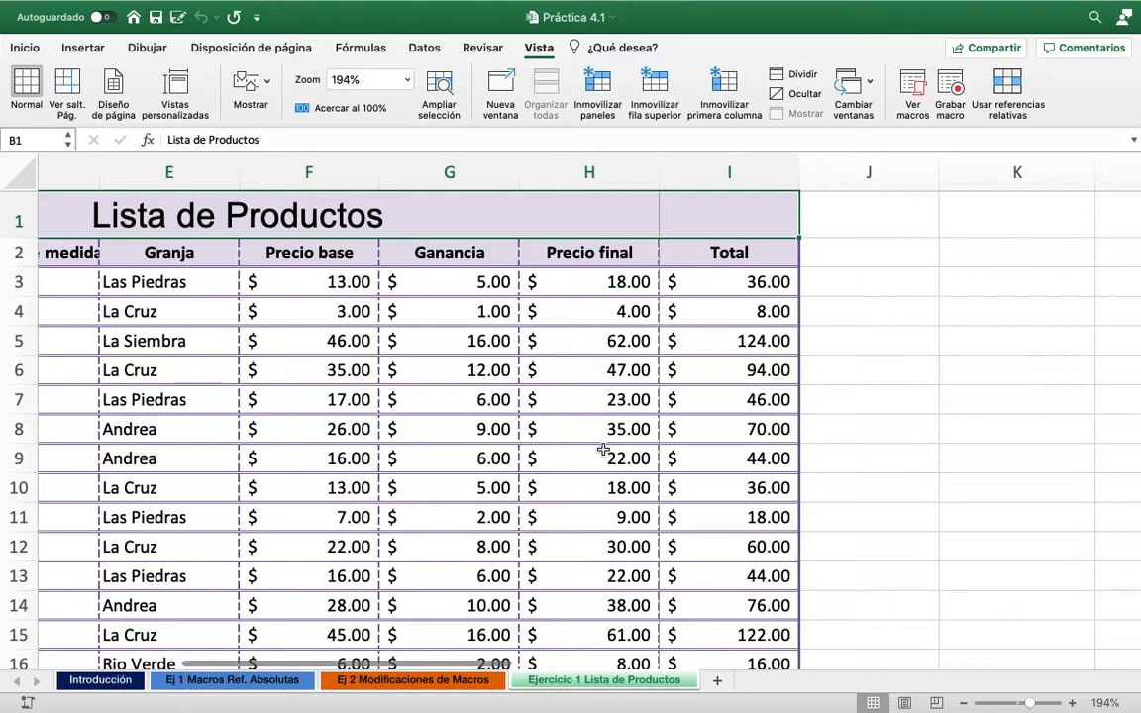
pyautogui.hscroll(-3, 603, 450)
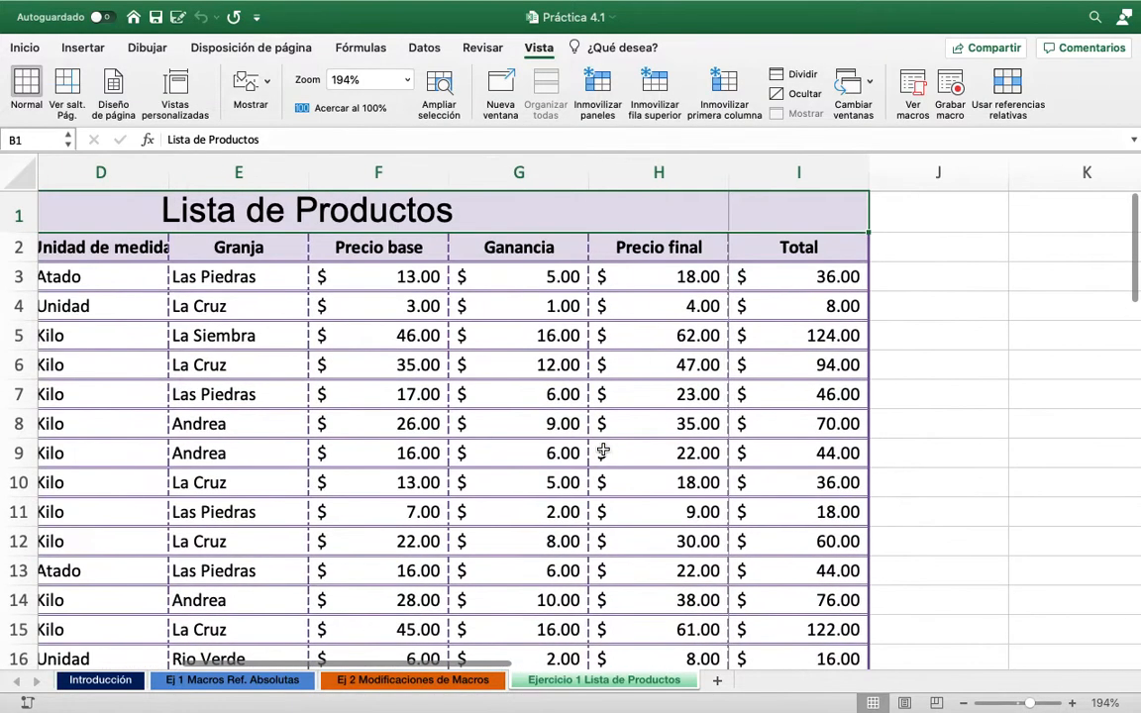
pyautogui.scroll(-1, 603, 450)
pyautogui.hscroll(-3, 603, 450)
pyautogui.scroll(-5, 603, 450)
pyautogui.scroll(5, 603, 450)
pyautogui.hscroll(5, 604, 450)
# Open the code of the BorraFormato macro for editing
pyautogui.click(914, 96)
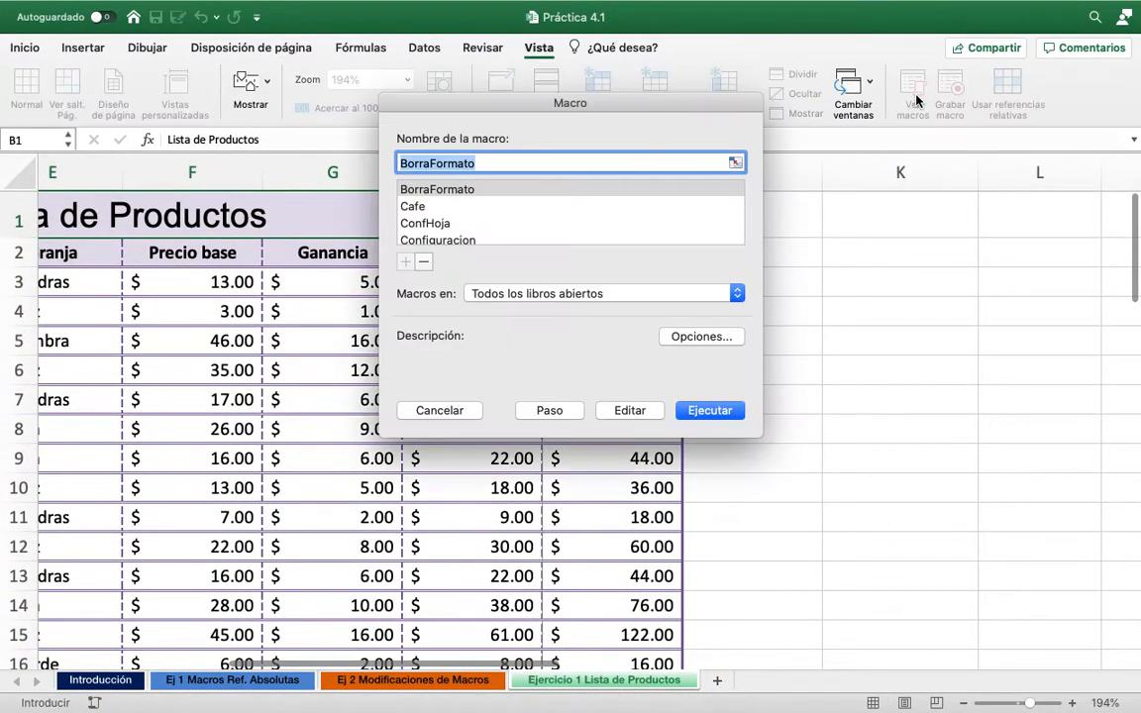
pyautogui.scroll(-3, 501, 224)
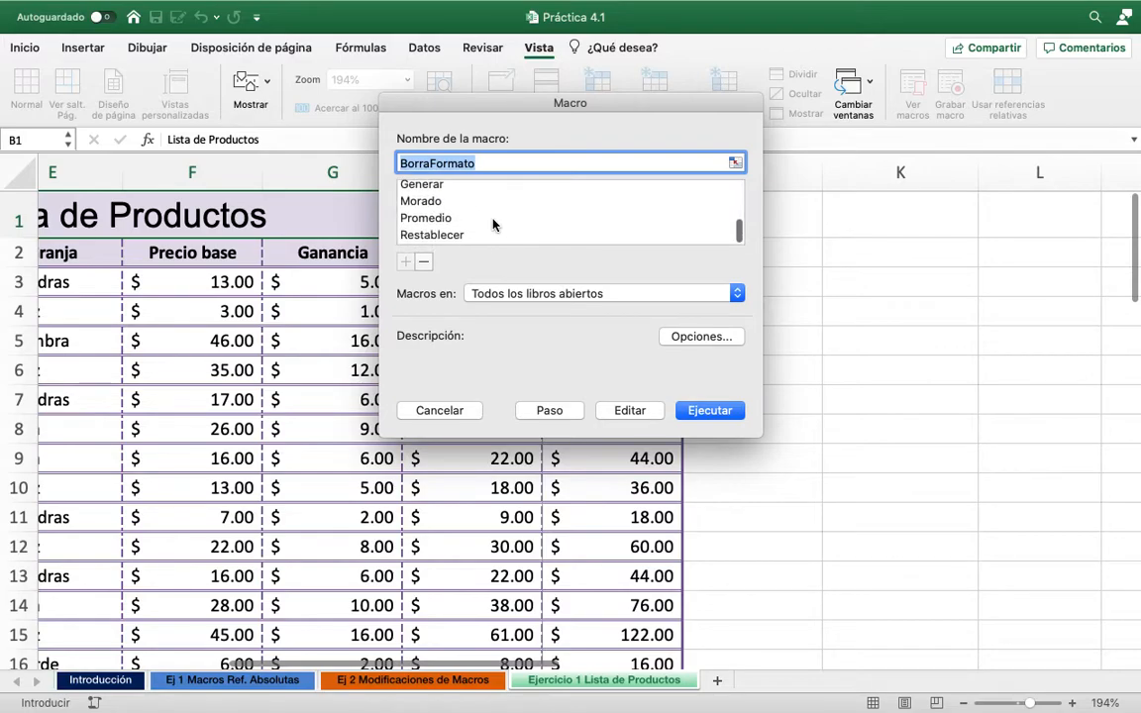
pyautogui.scroll(3, 494, 225)
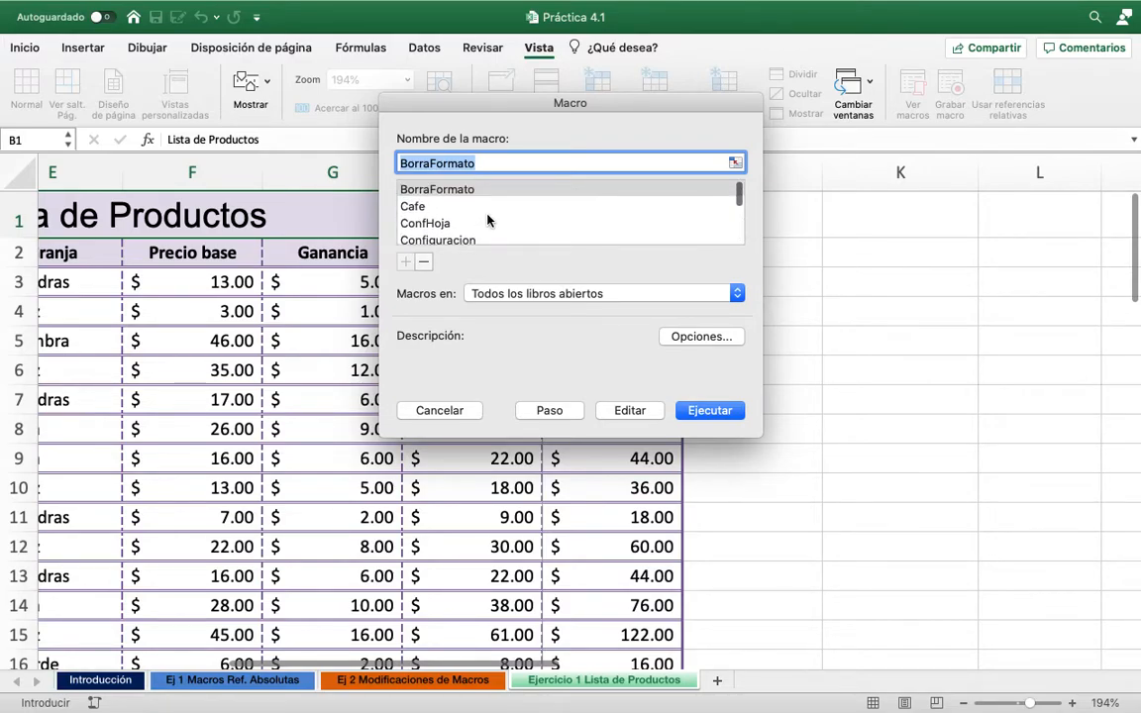
pyautogui.press('Tab')
pyautogui.click(630, 410)
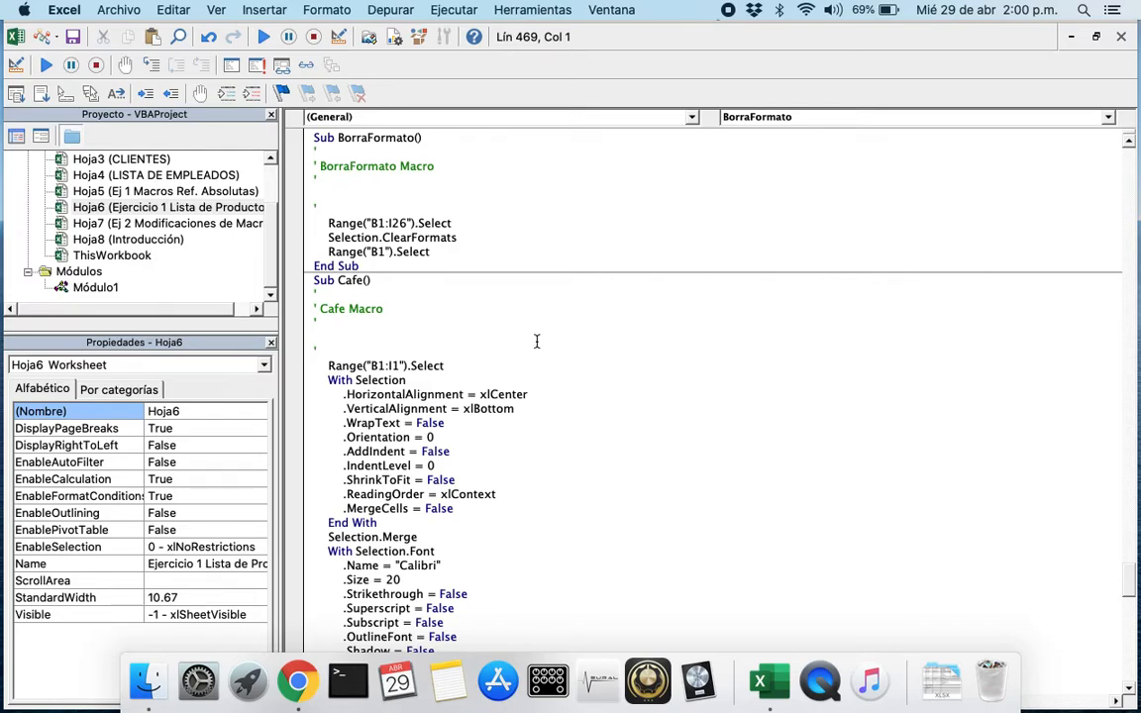
# Examine the recorded code of the BorraFormato, Cafe and Generar macros
pyautogui.scroll(-3, 540, 447)
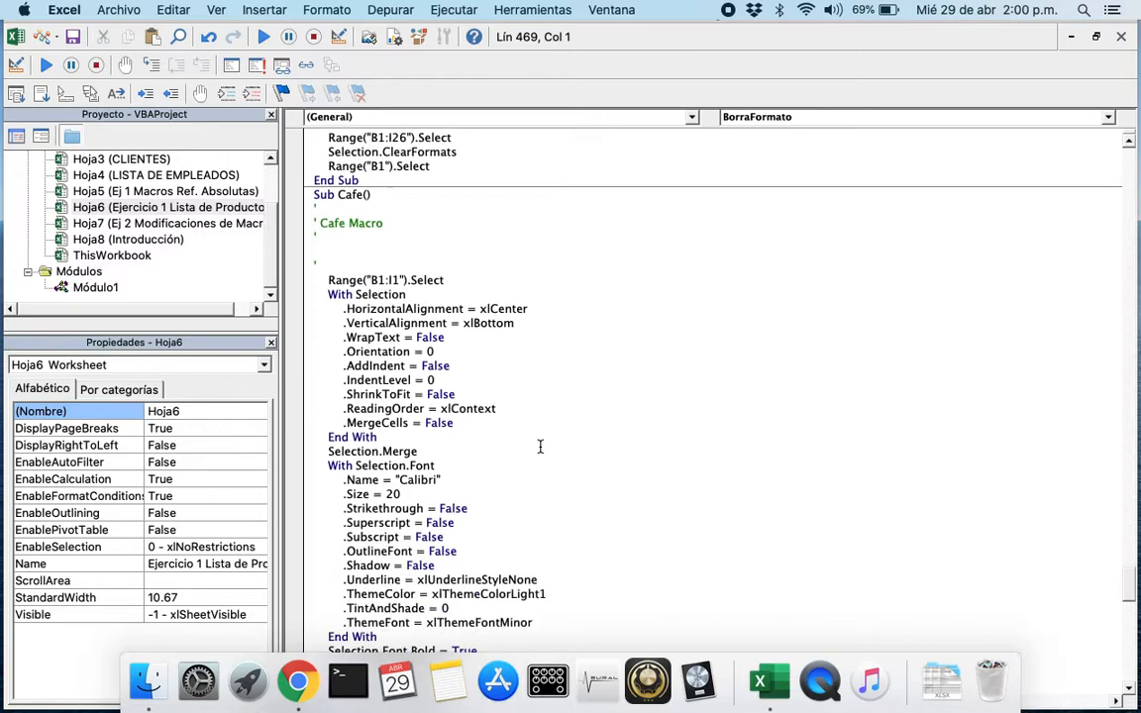
pyautogui.scroll(-6, 540, 447)
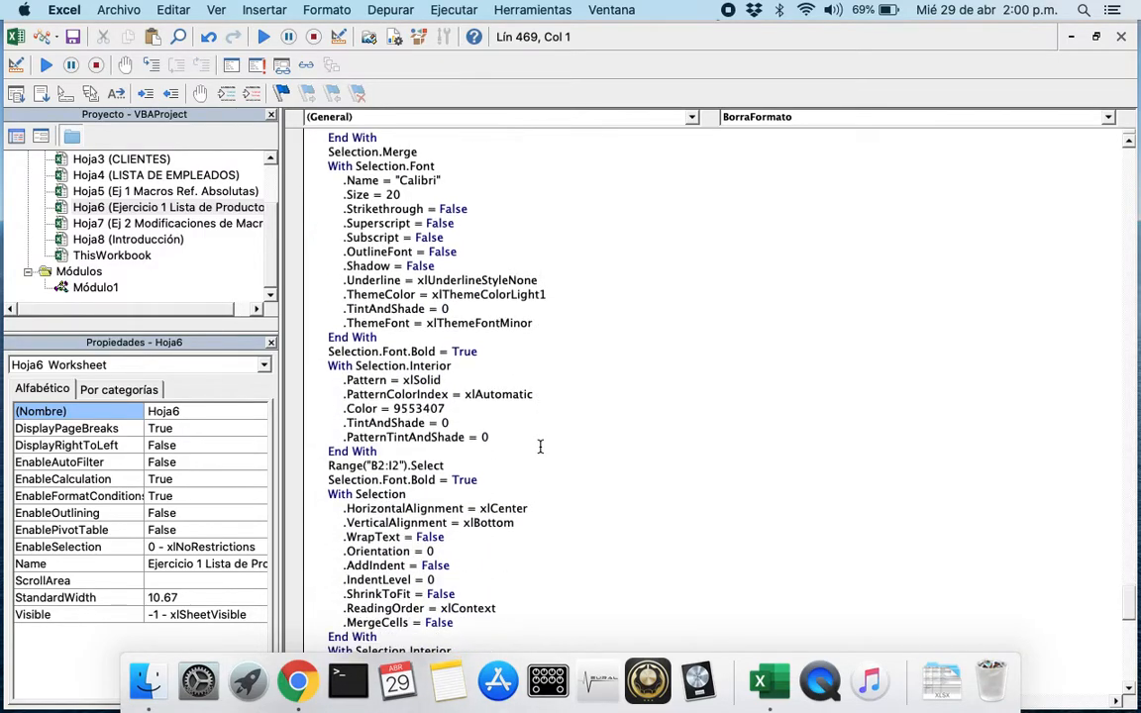
pyautogui.scroll(8, 540, 447)
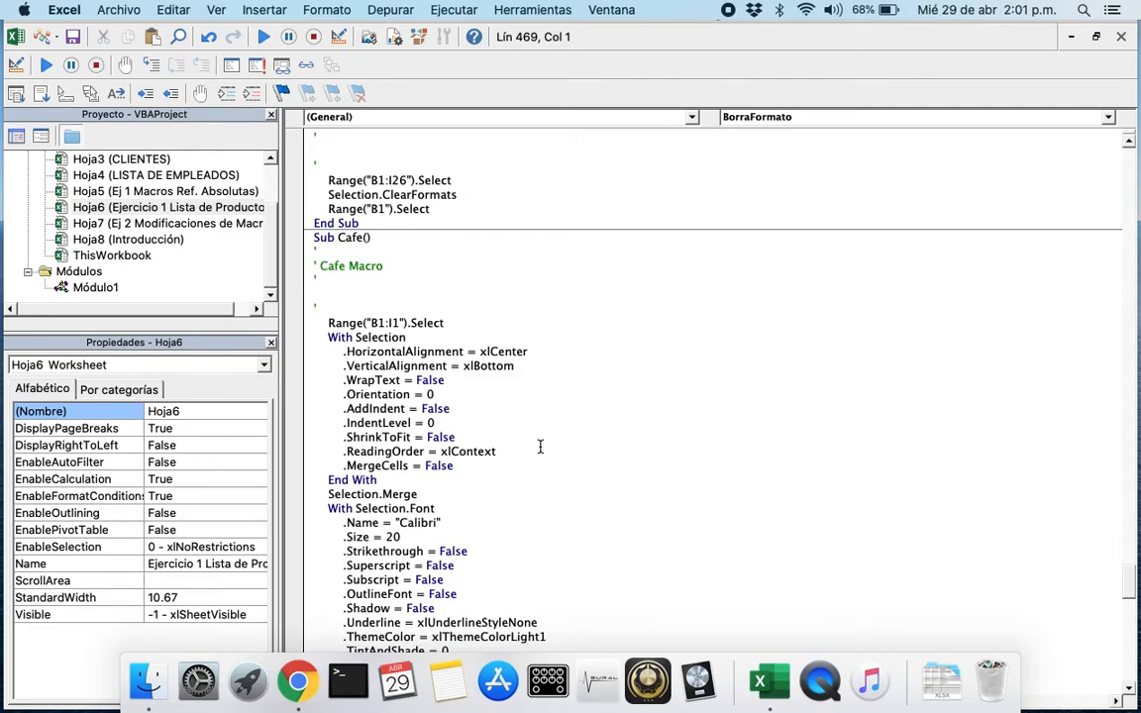
pyautogui.scroll(1, 540, 447)
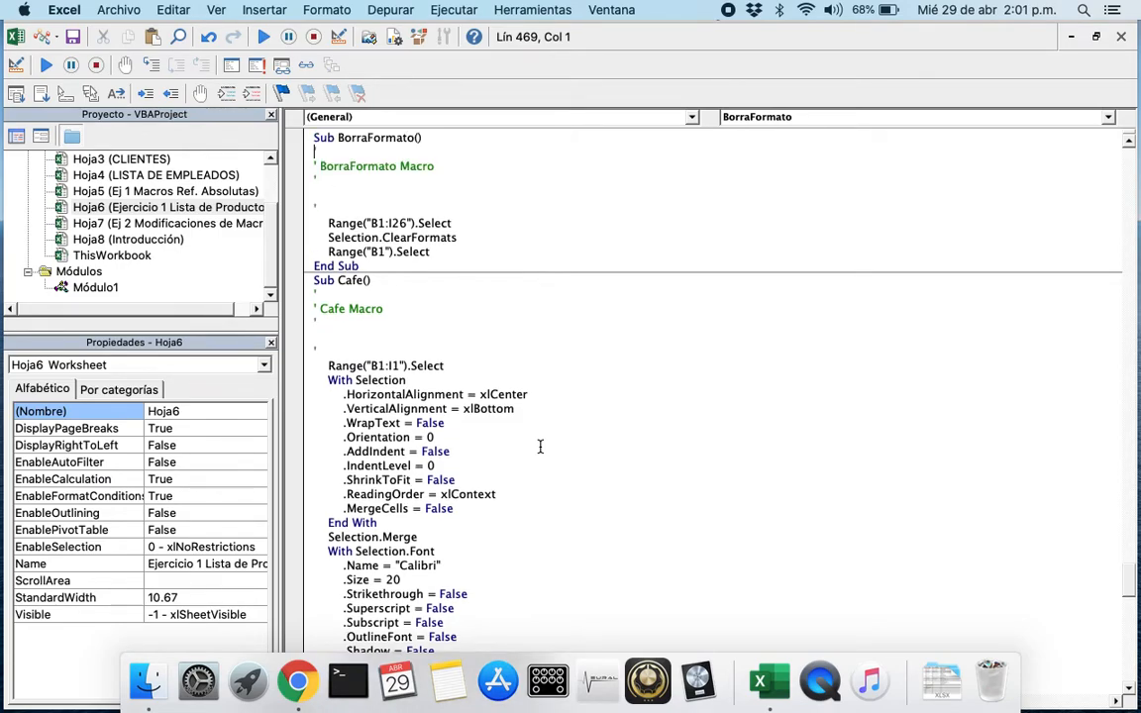
pyautogui.scroll(-14, 540, 447)
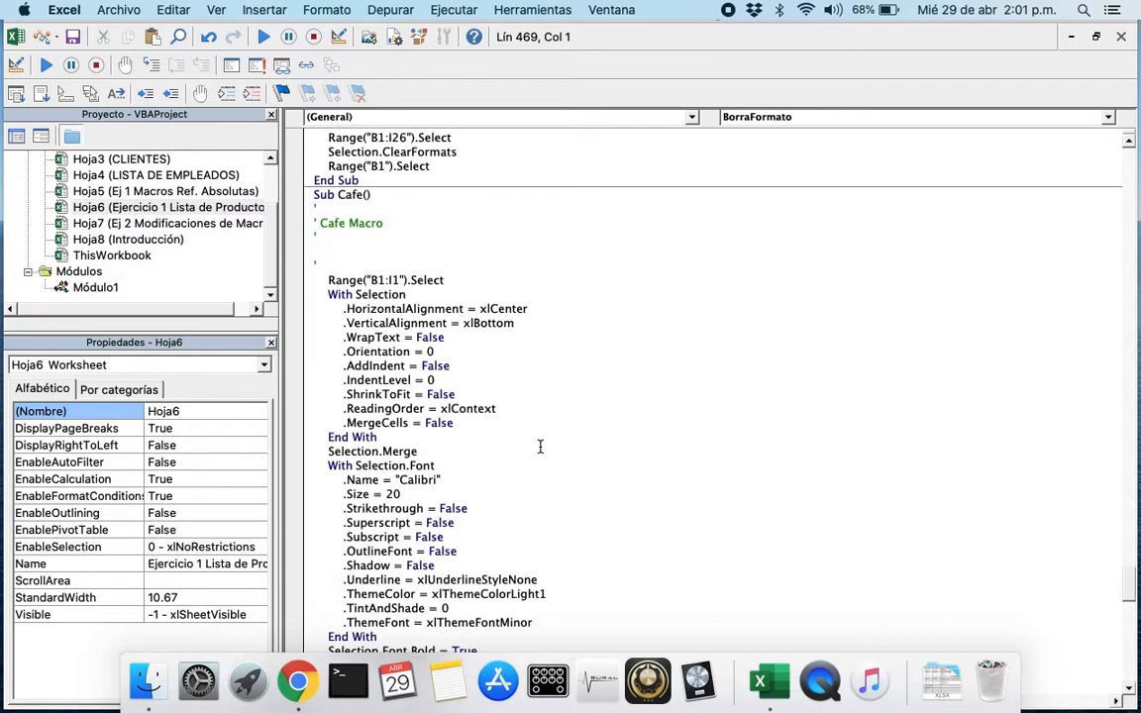
pyautogui.scroll(-15, 540, 446)
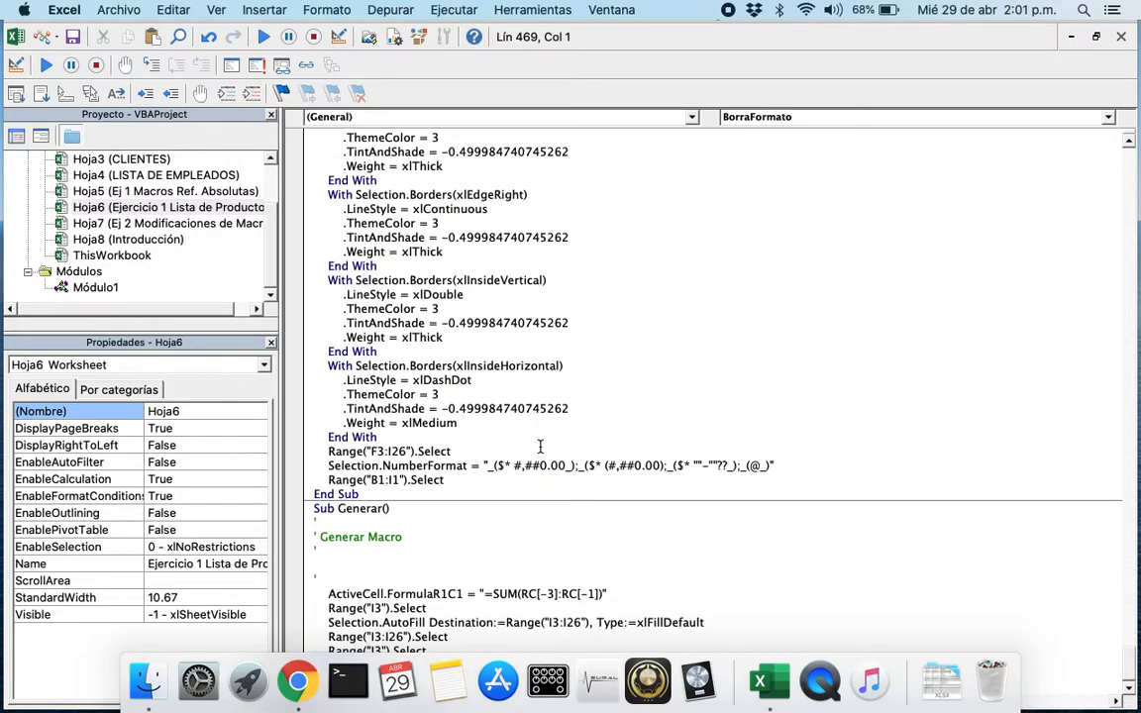
pyautogui.scroll(12, 540, 447)
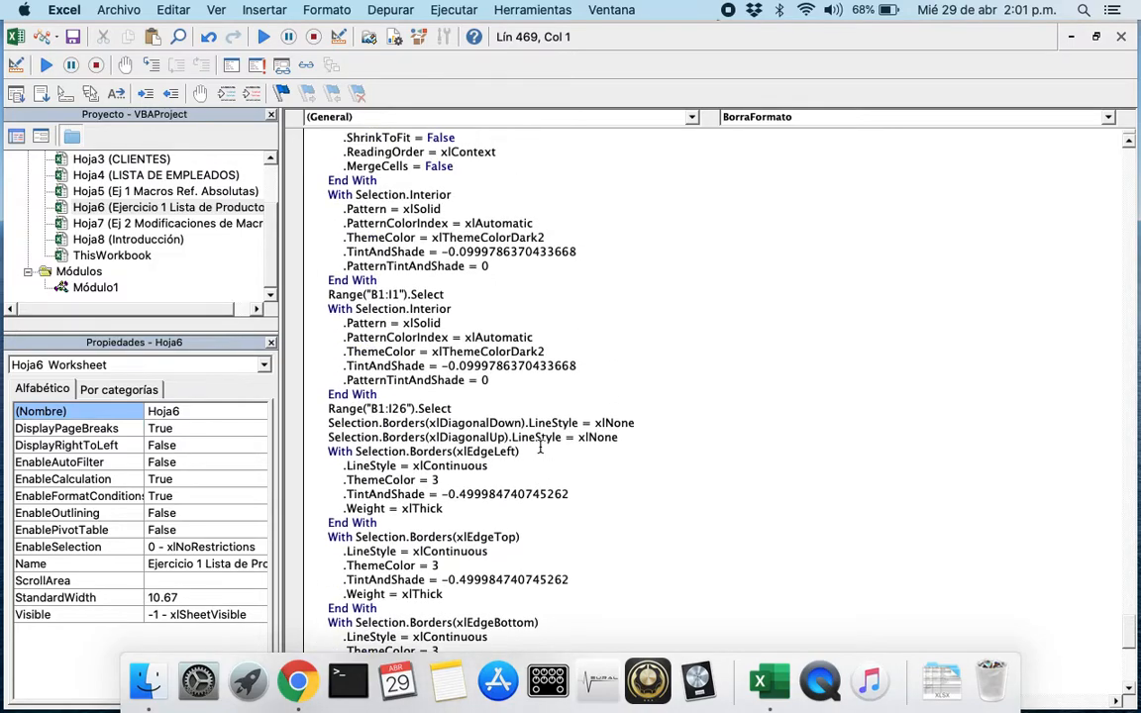
pyautogui.scroll(1, 540, 447)
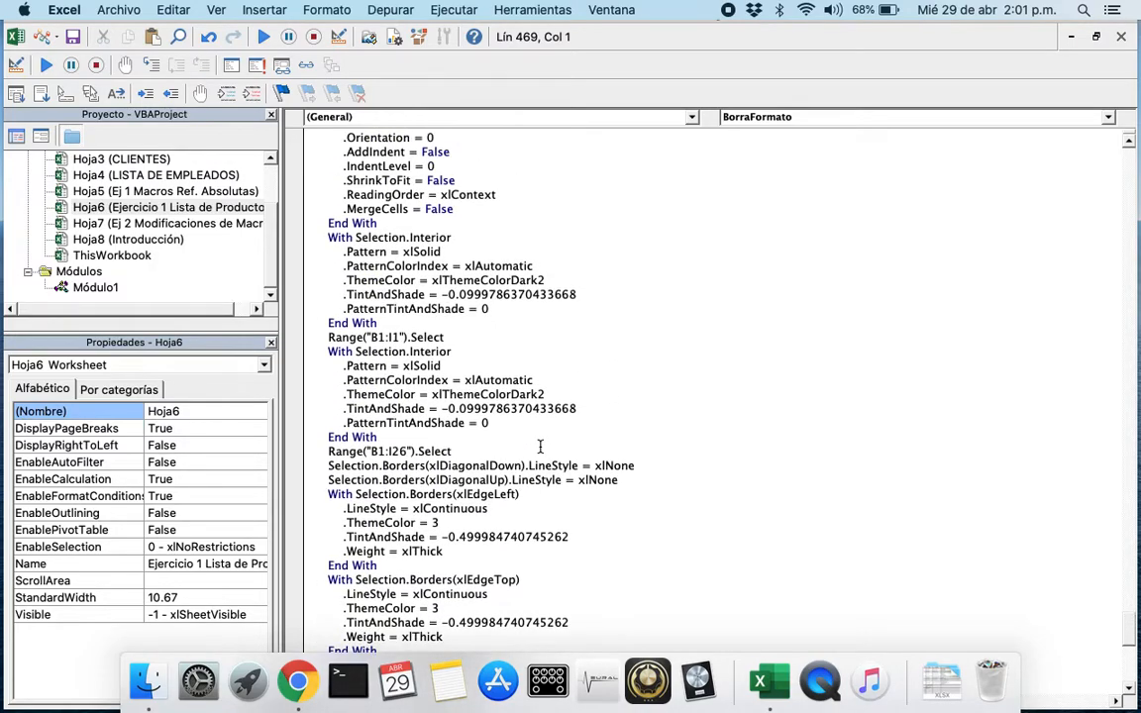
# Look through the recorded code of the earlier exercise for the Restablecer macro and the lines that clear its cell contents
pyautogui.click(205, 193)
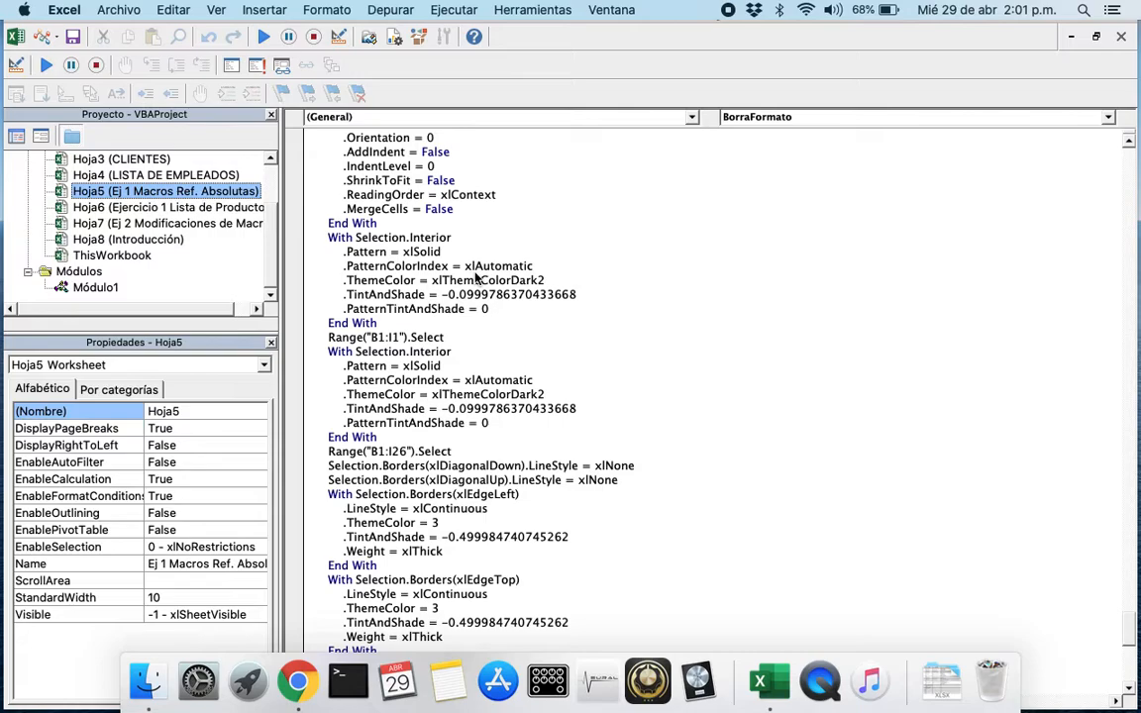
pyautogui.scroll(10, 476, 278)
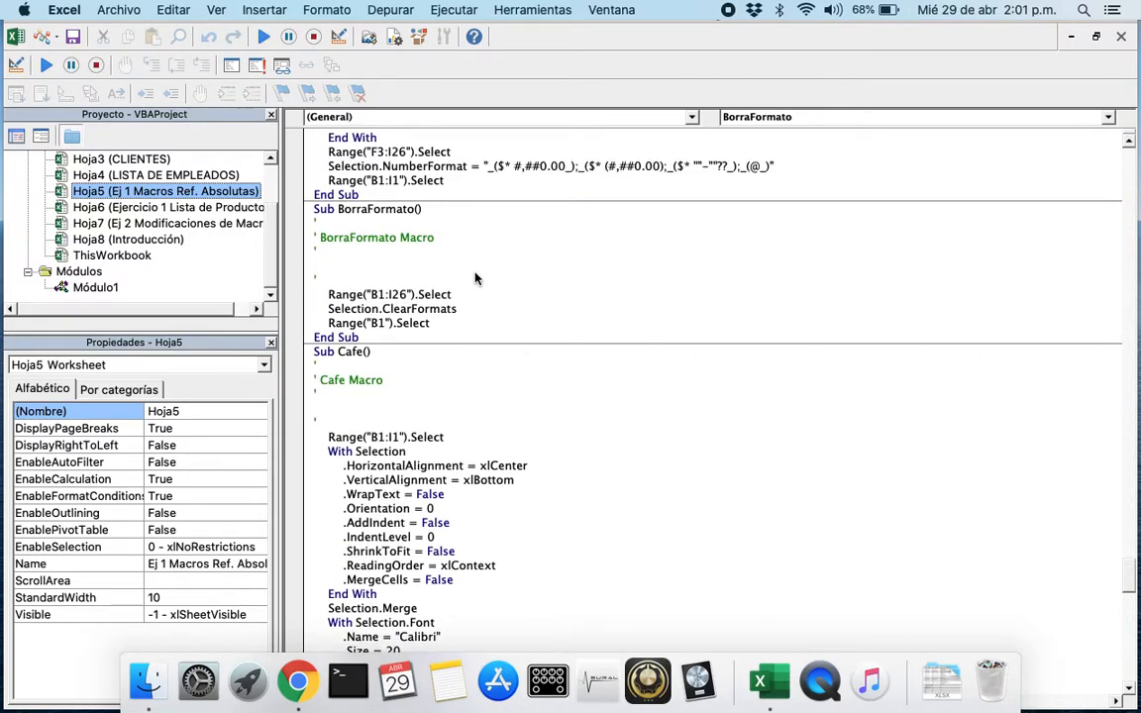
pyautogui.scroll(15, 476, 278)
pyautogui.scroll(20, 475, 278)
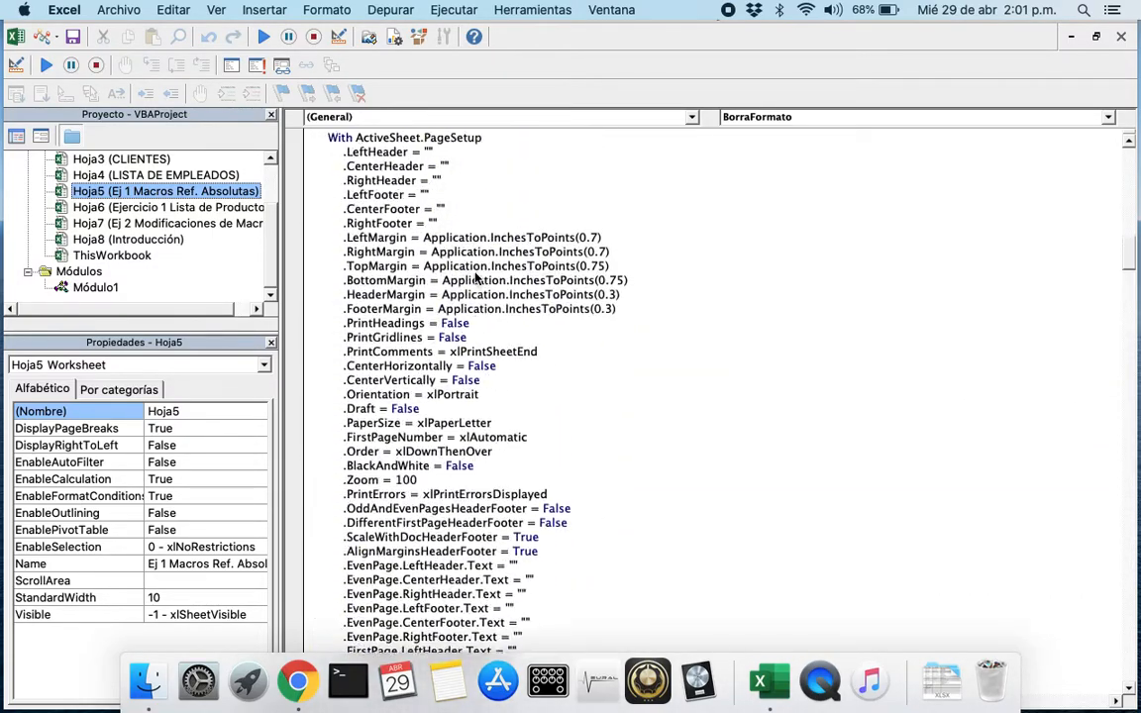
pyautogui.scroll(12, 476, 278)
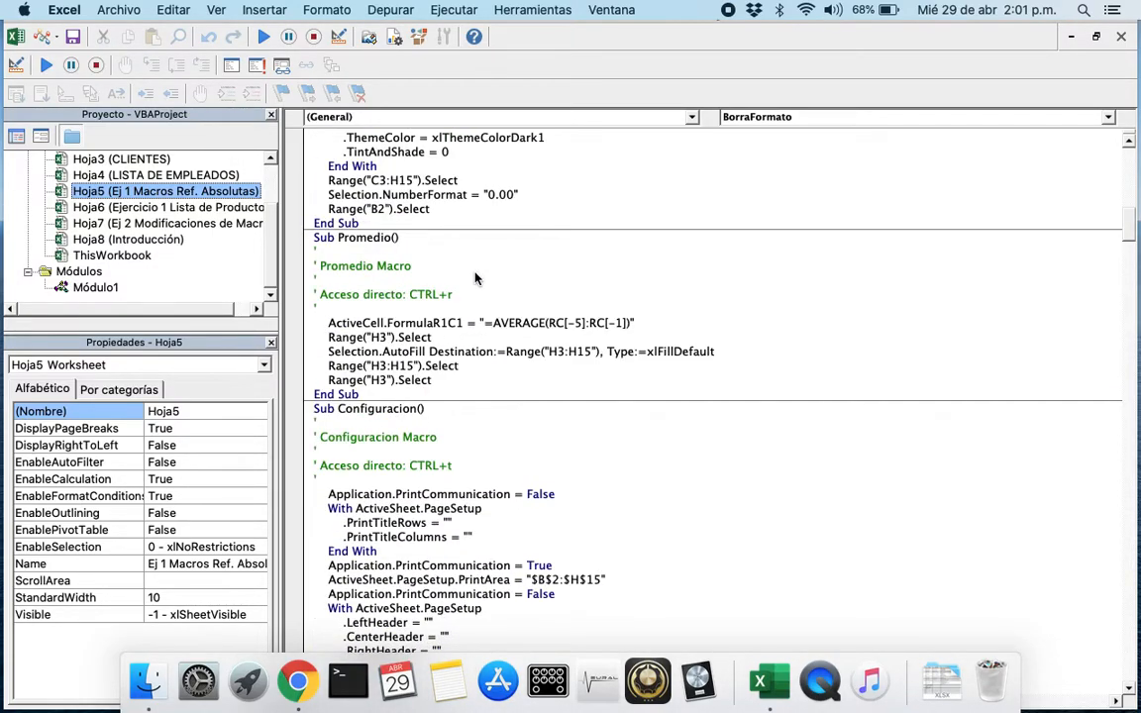
pyautogui.scroll(15, 476, 278)
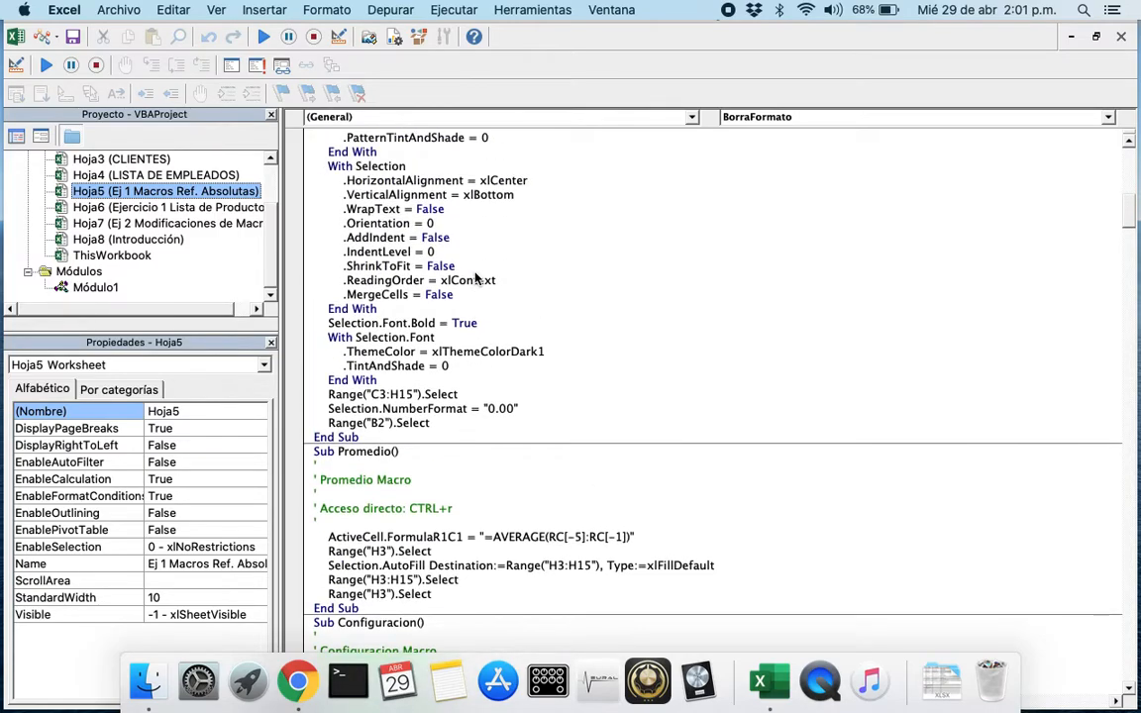
pyautogui.scroll(12, 476, 278)
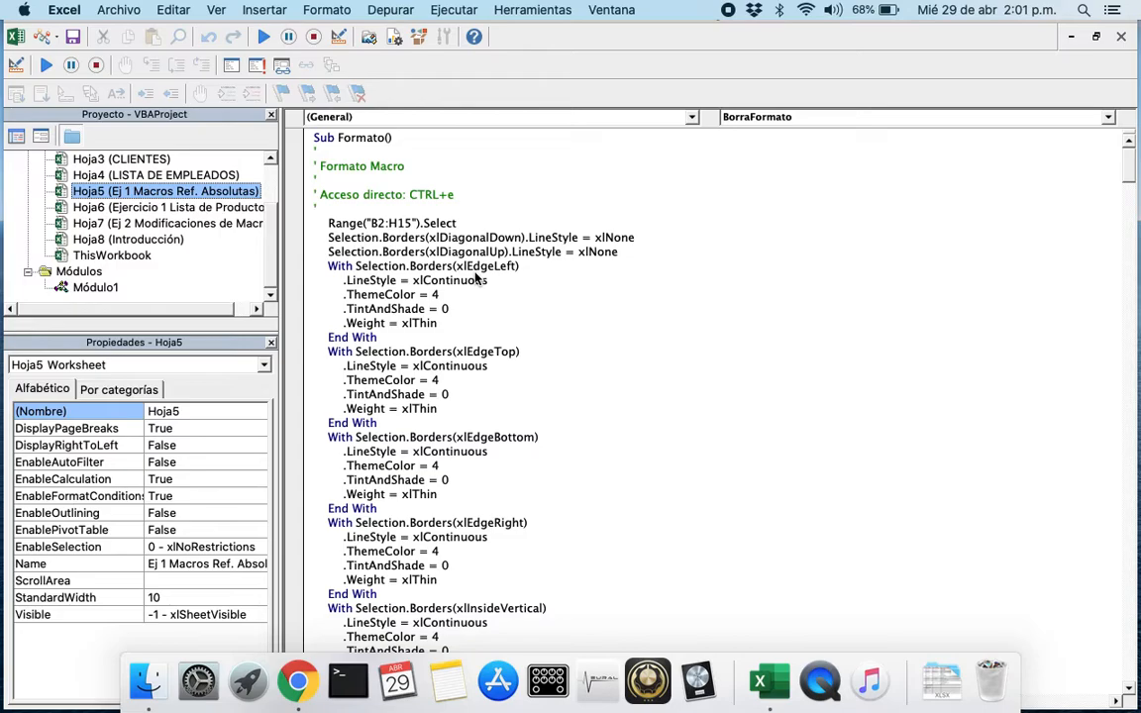
pyautogui.scroll(-15, 475, 278)
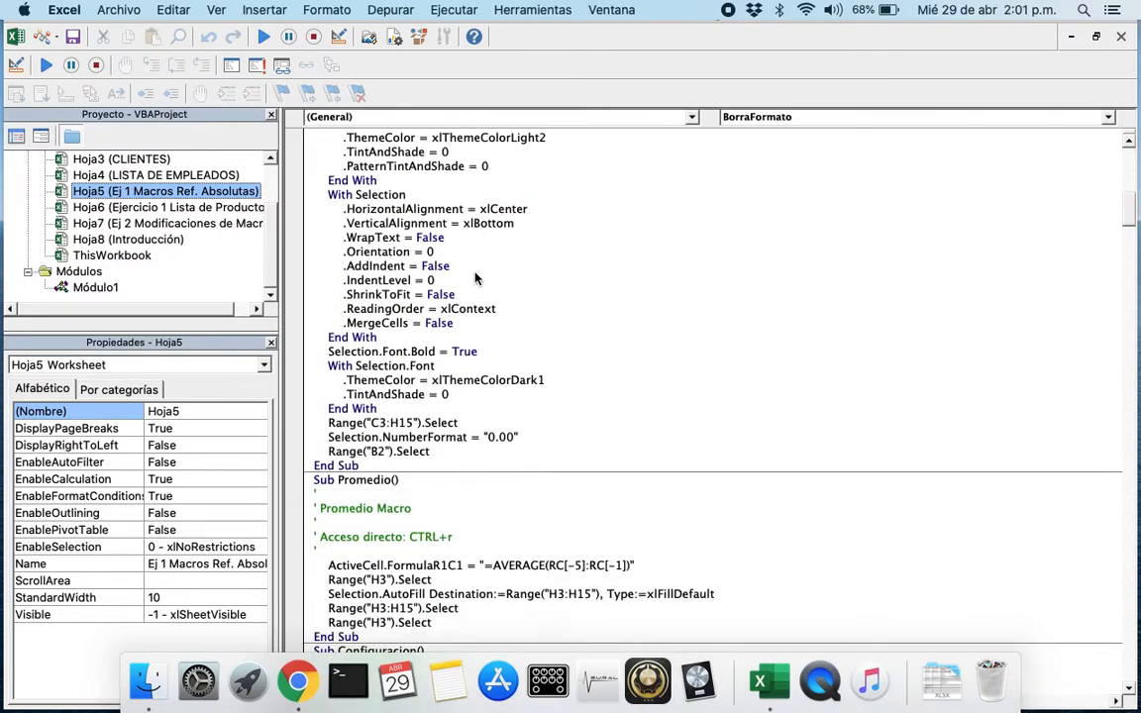
pyautogui.scroll(-15, 476, 278)
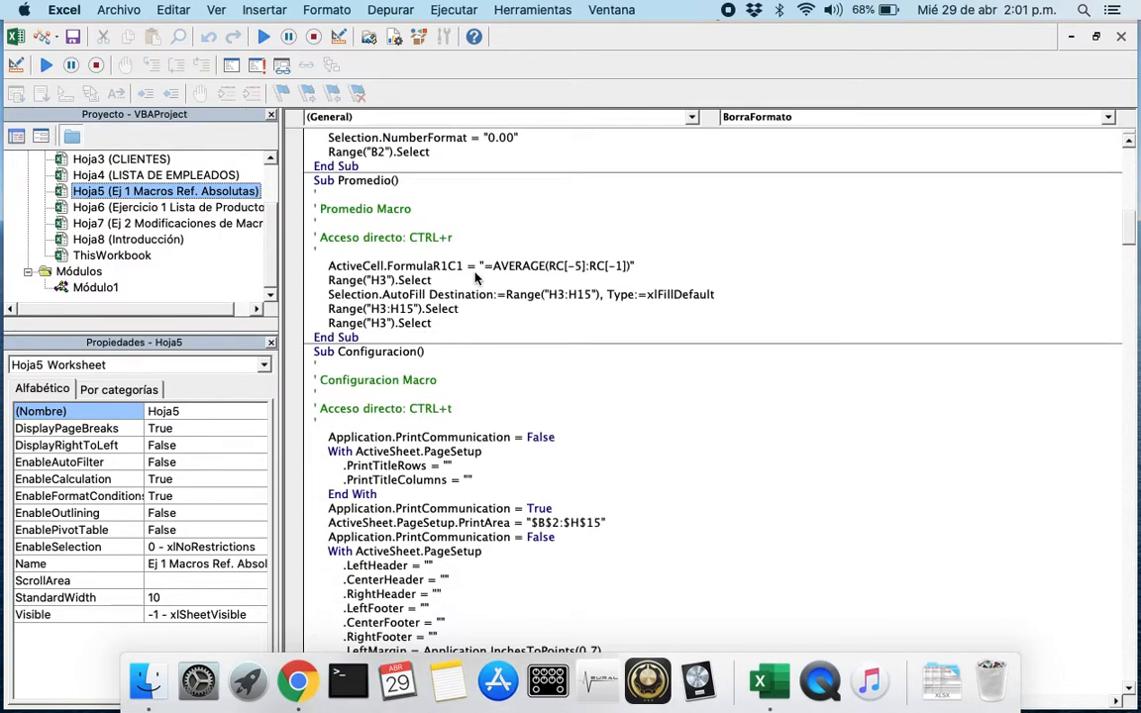
pyautogui.scroll(-20, 476, 279)
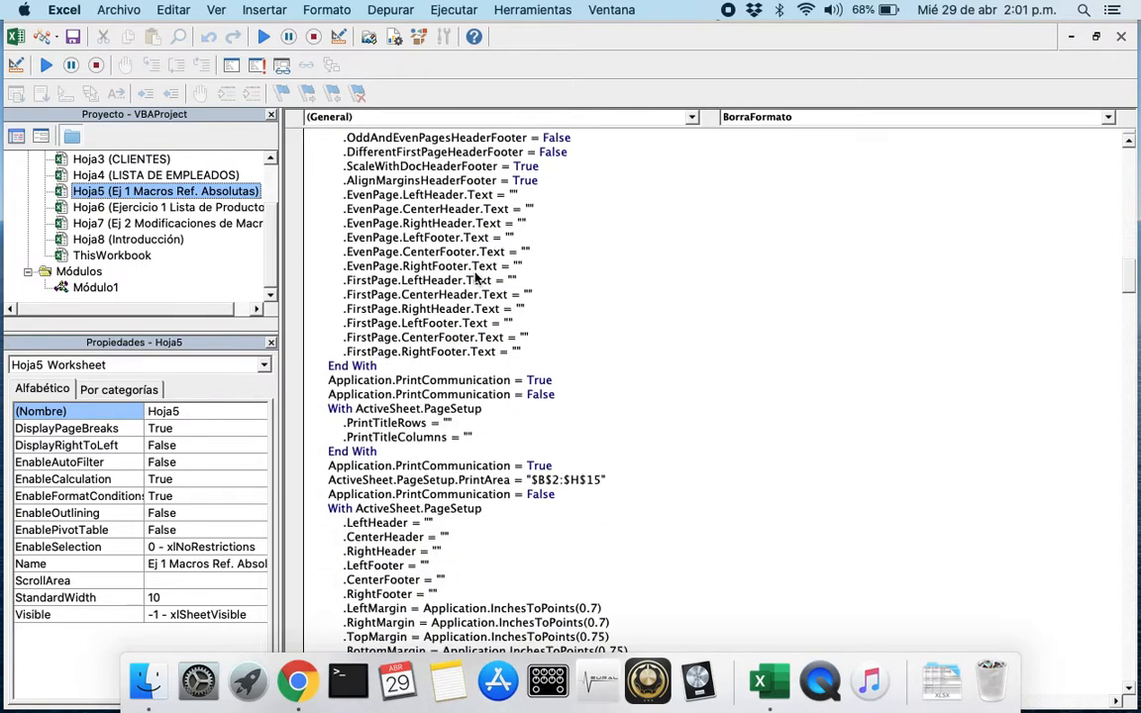
pyautogui.scroll(-15, 475, 278)
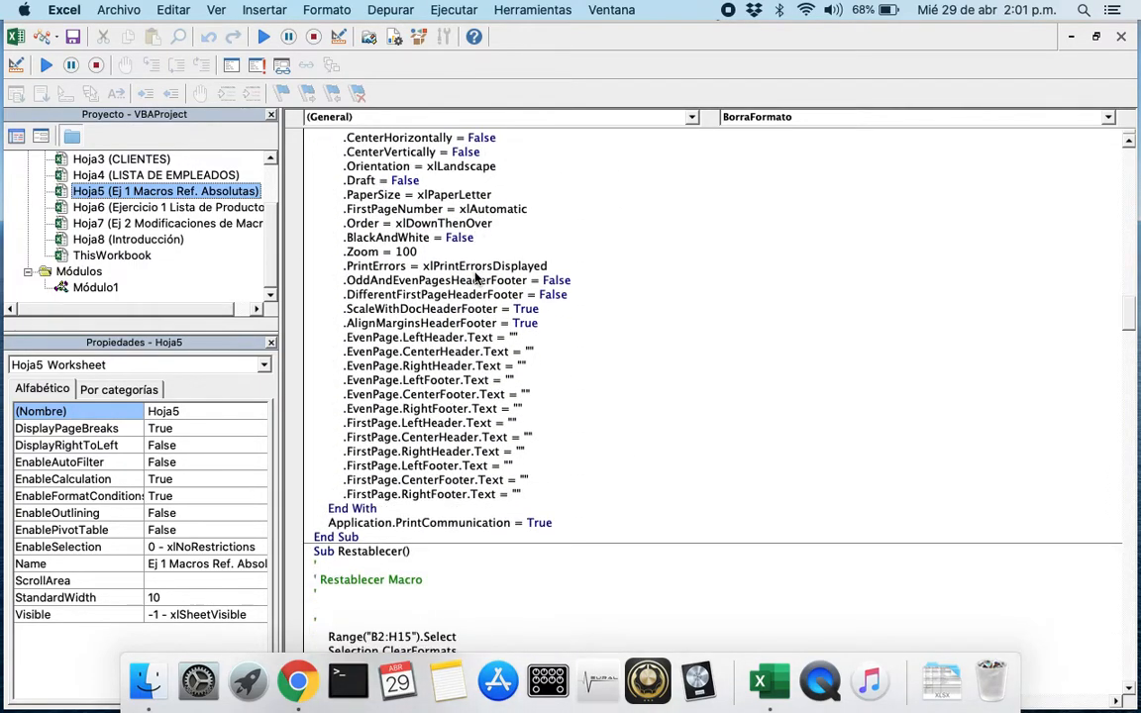
pyautogui.scroll(-2, 476, 278)
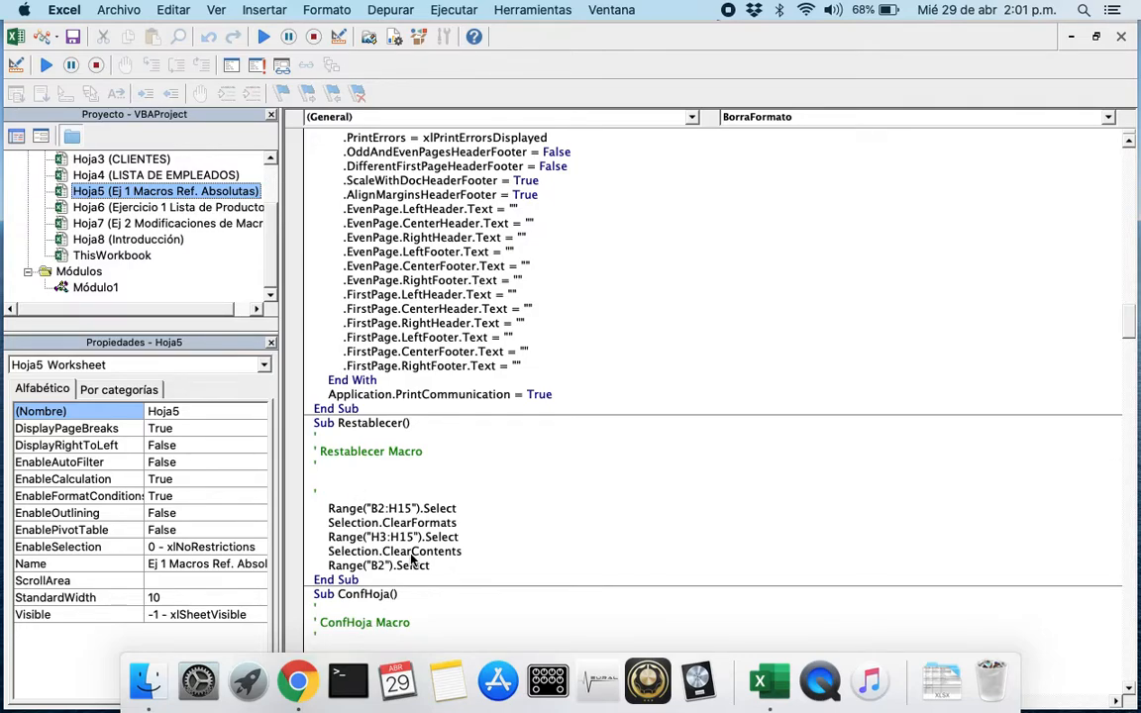
# Copy the lines Range("H3:H15").Select and Selection.ClearContents from the Restablecer macro, and select the Ejercicio 1 Lista de Productos sheet in the project
pyautogui.click(327, 536)
pyautogui.moveTo(327, 537); pyautogui.dragTo(467, 551)
pyautogui.press('super+c')
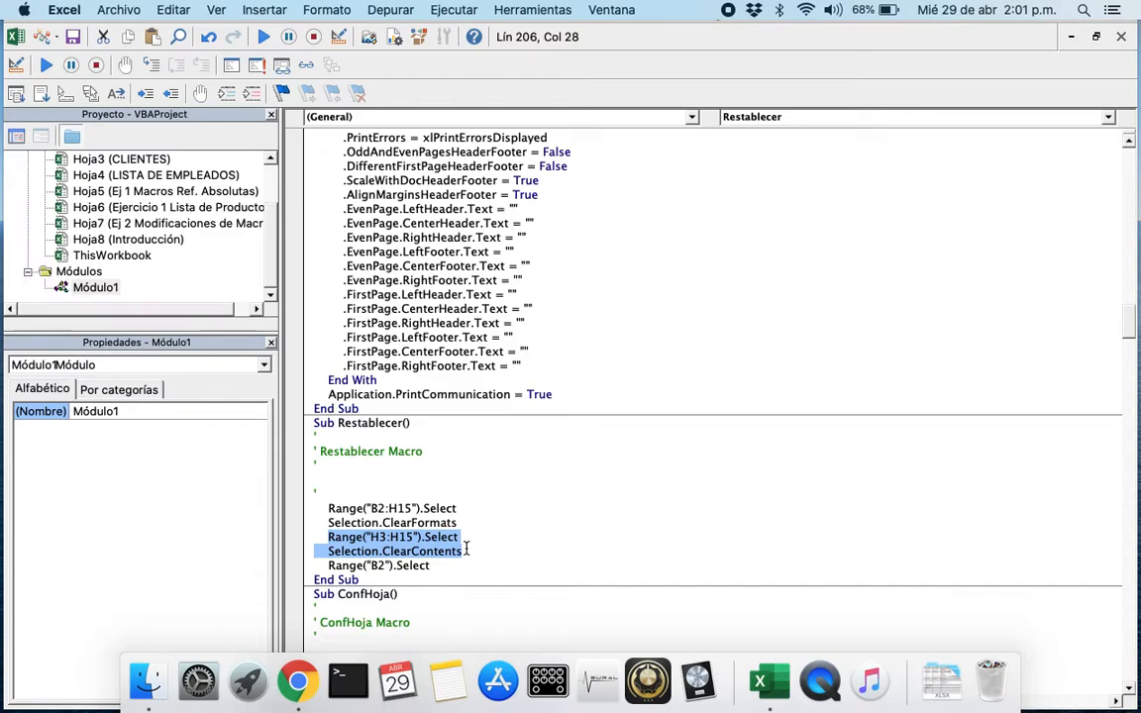
pyautogui.click(200, 208)
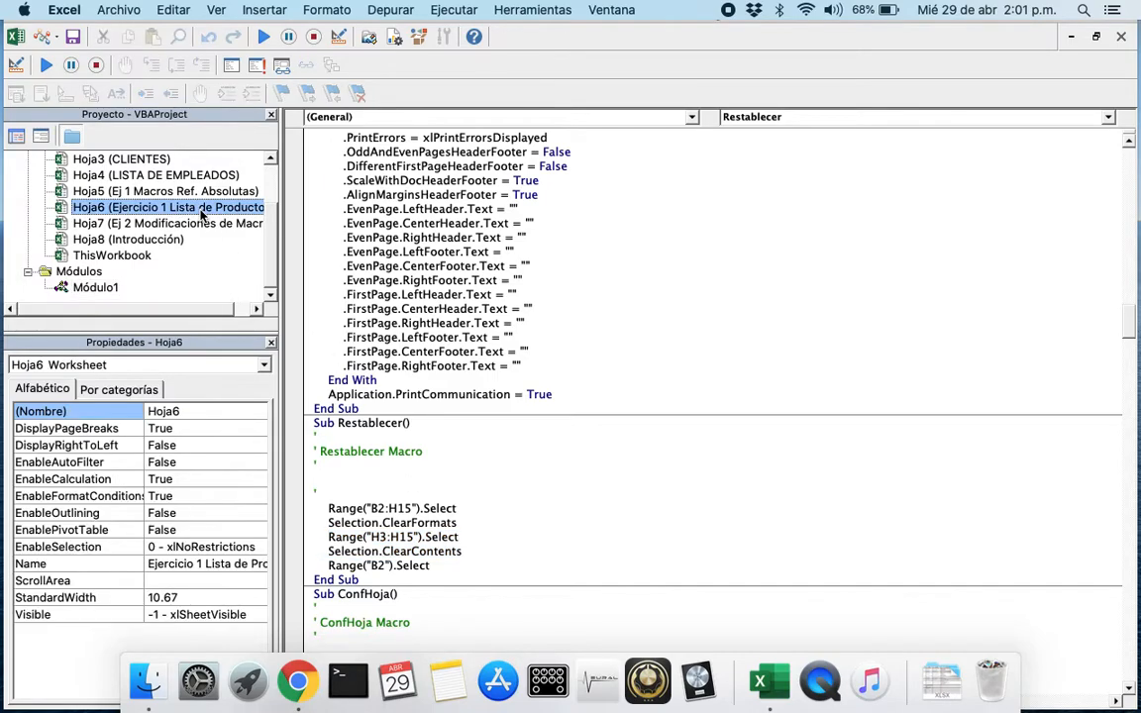
# Paste the copied range selection and ClearContents lines into the BorraFormato macro, directly below Selection.ClearFormats
pyautogui.click(196, 226)
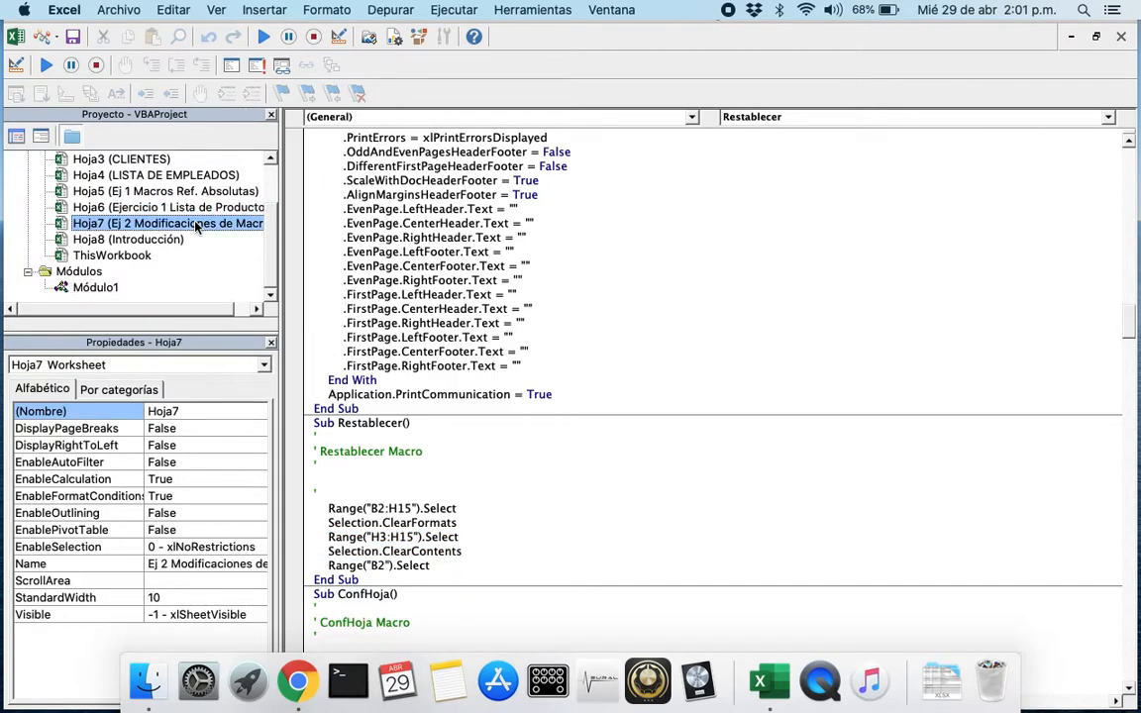
pyautogui.scroll(-12, 484, 335)
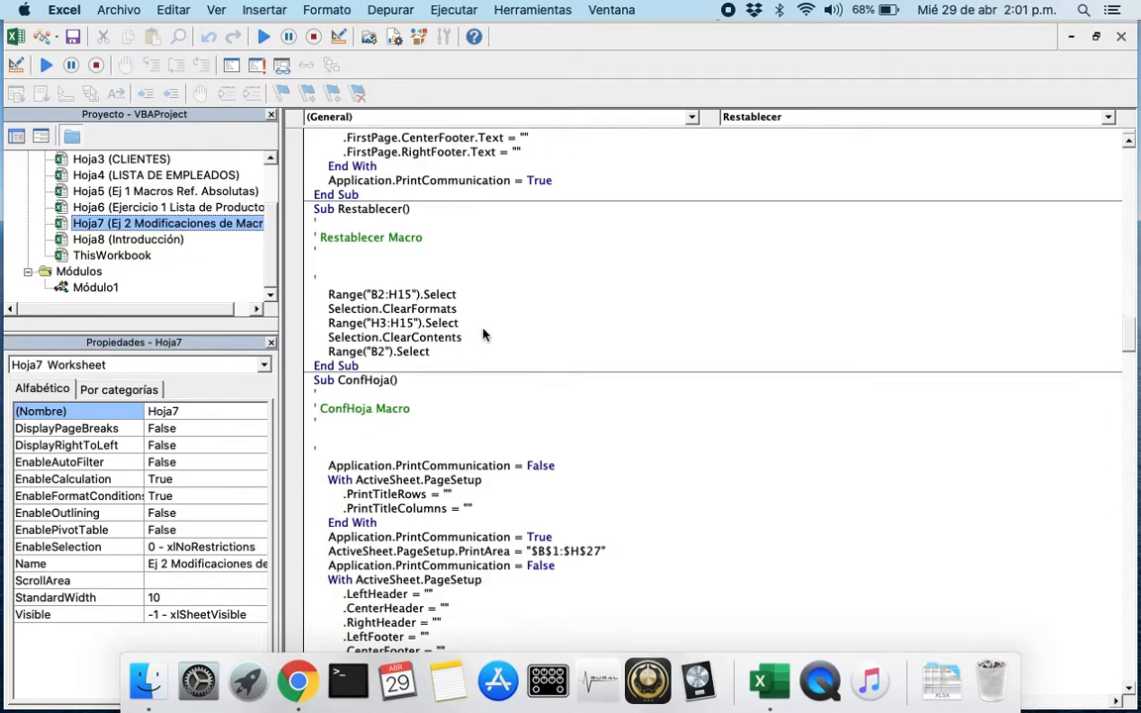
pyautogui.scroll(-20, 485, 335)
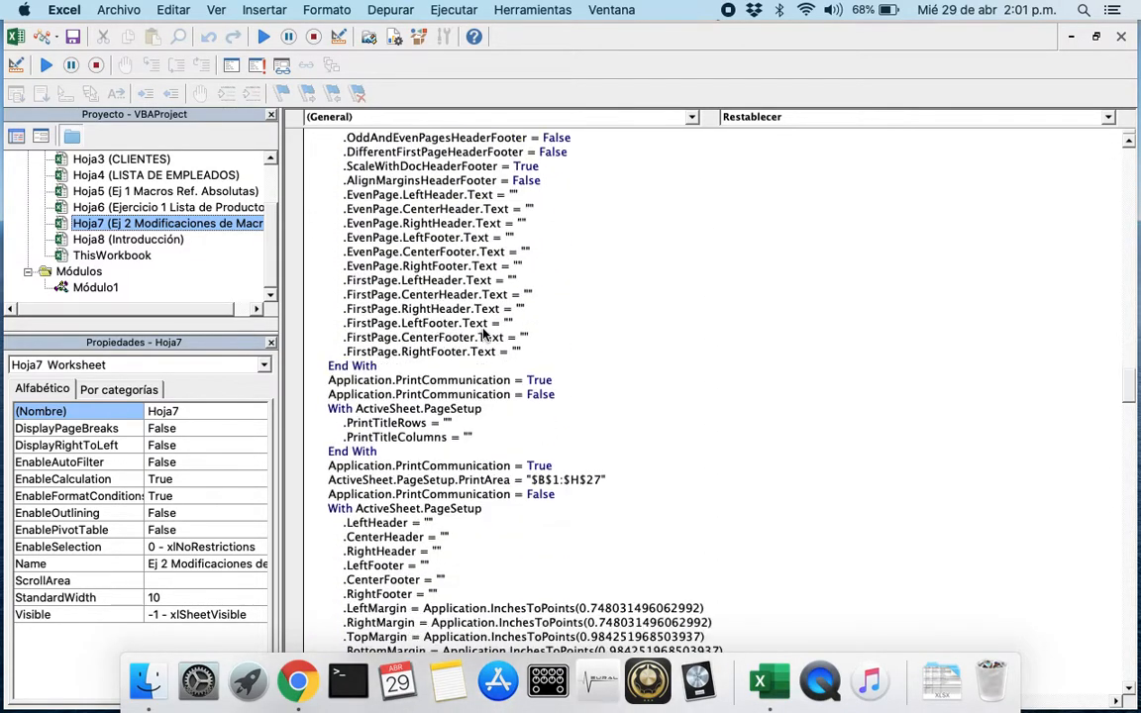
pyautogui.scroll(-20, 485, 335)
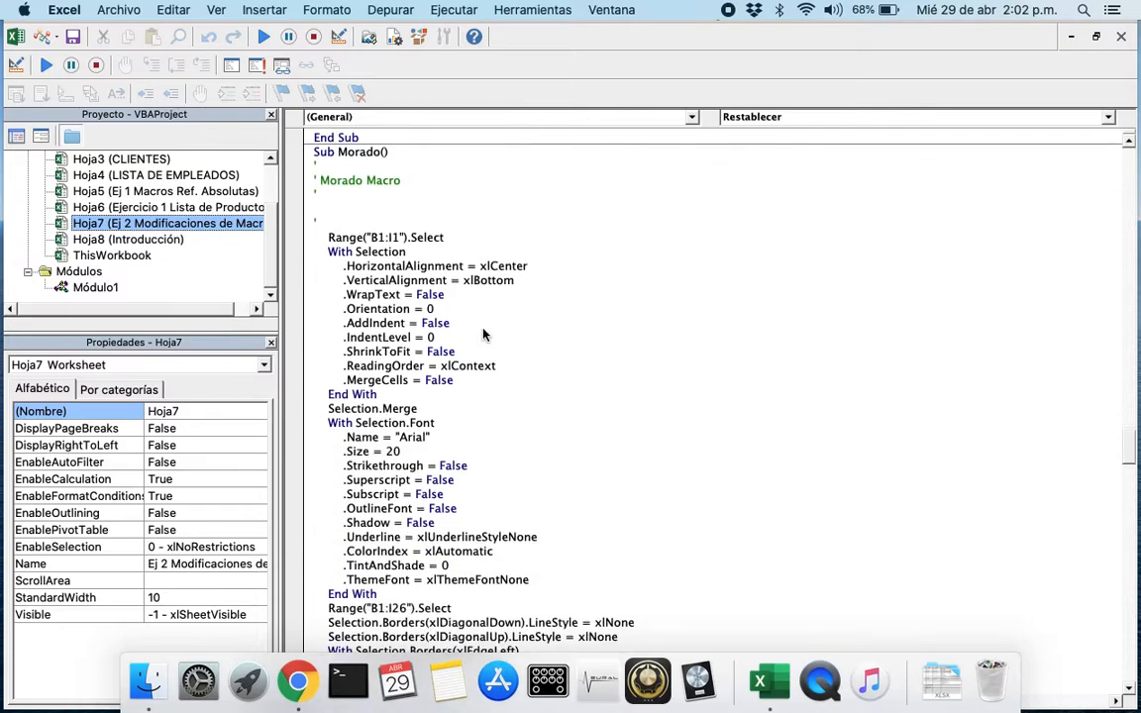
pyautogui.scroll(-15, 485, 335)
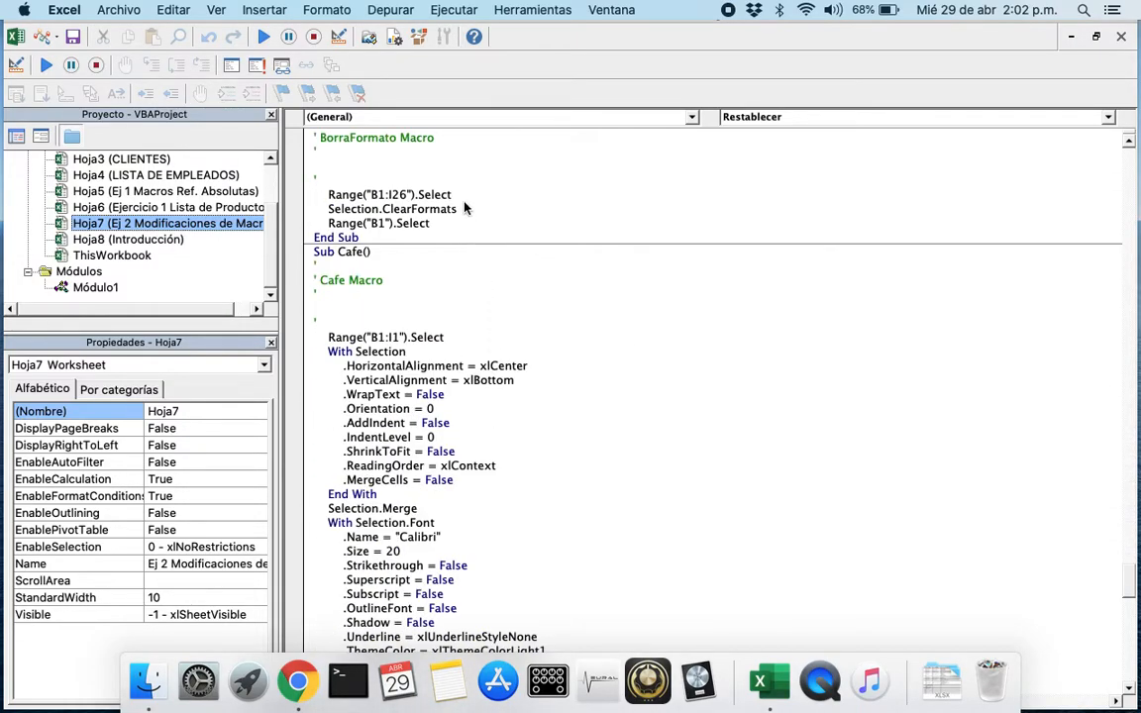
pyautogui.click(462, 209)
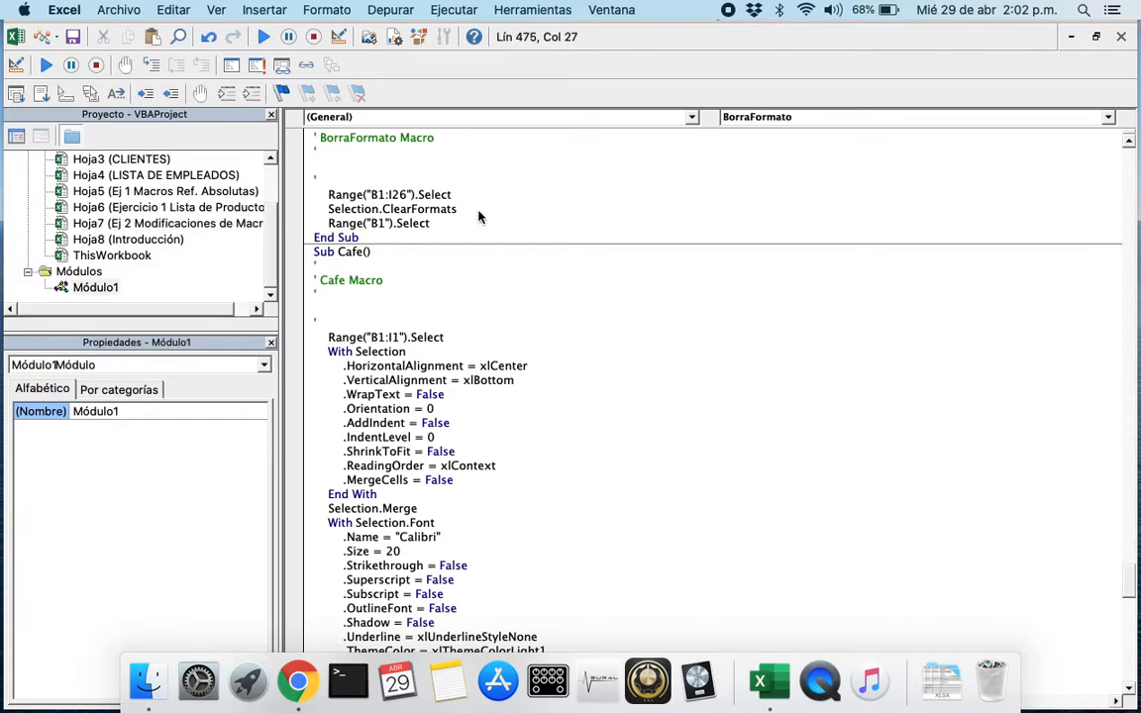
pyautogui.press('Return')
pyautogui.press('super+v')
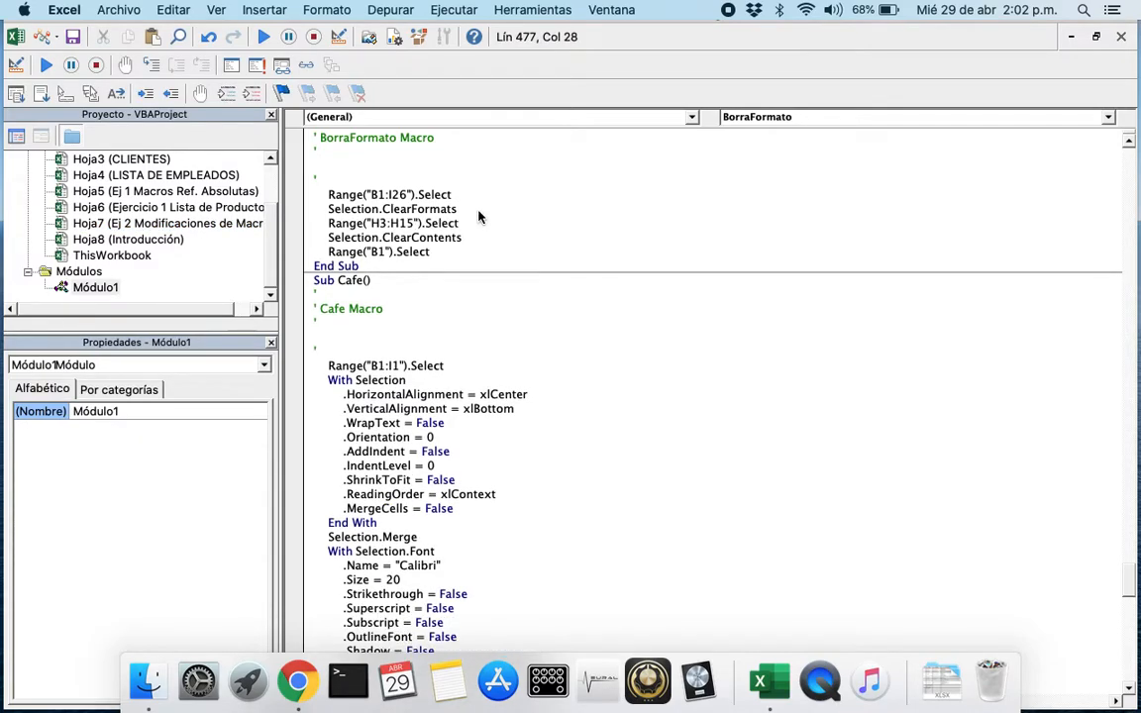
# Change the pasted range in BorraFormato to I3:I15 and close the code editor
pyautogui.click(378, 224)
pyautogui.press('BackSpace')
pyautogui.write('I1:')
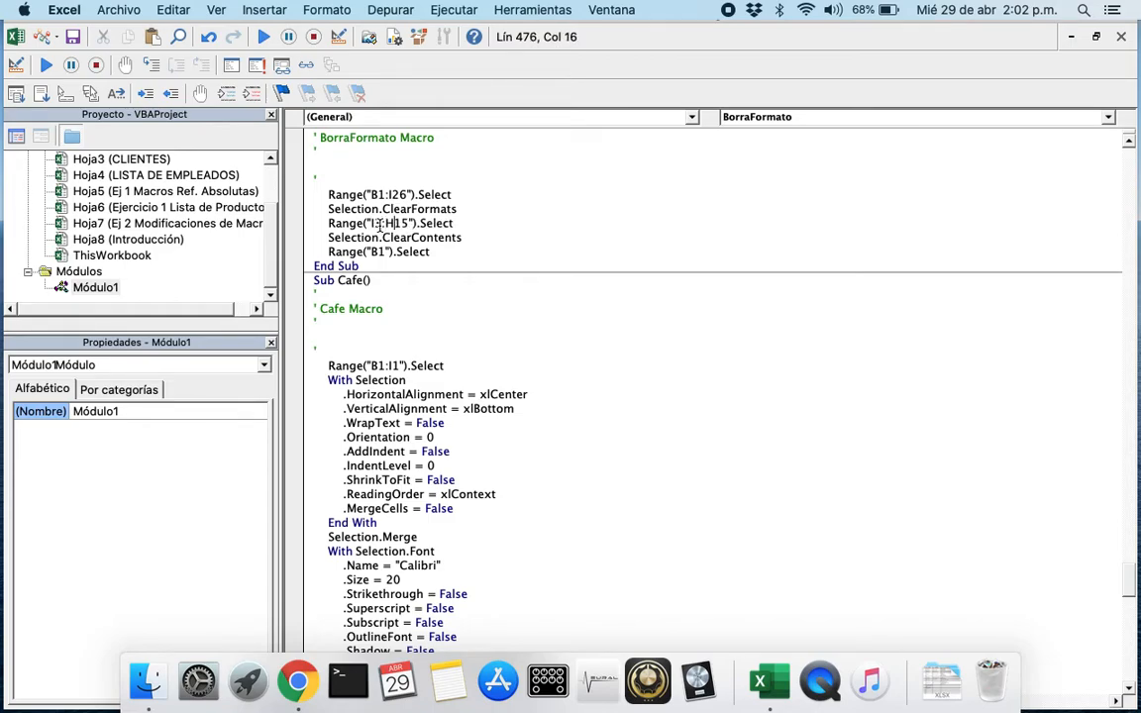
pyautogui.write('I')
pyautogui.press('BackSpace')
pyautogui.write('I')
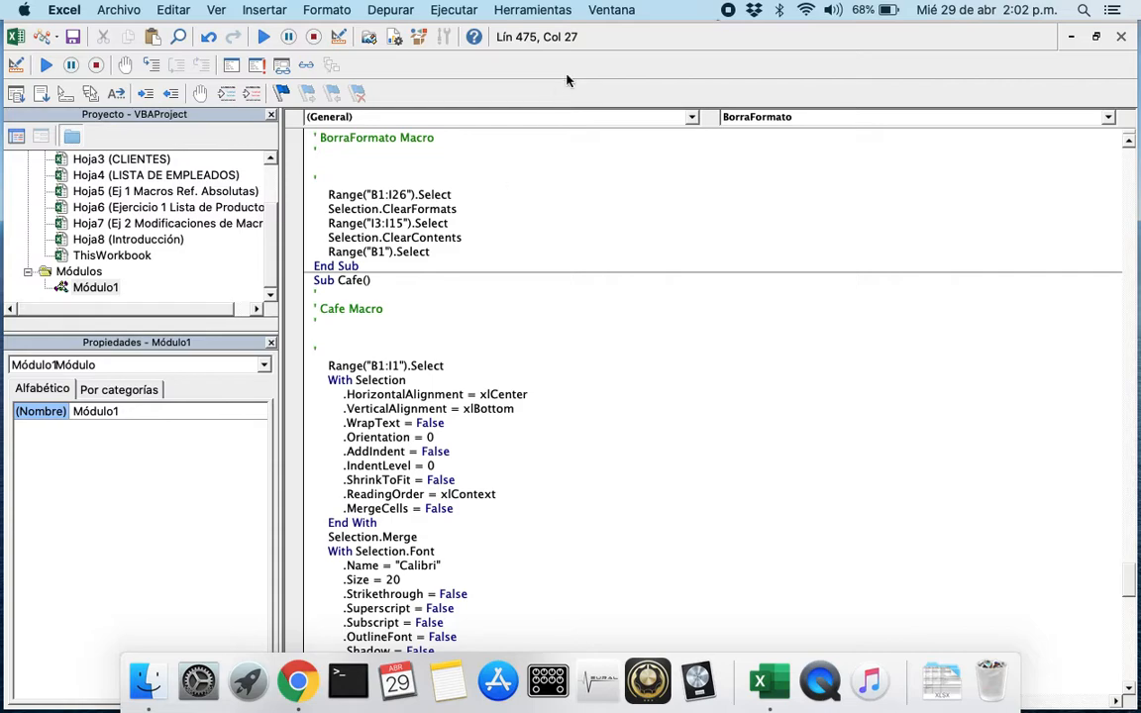
pyautogui.click(1123, 36)
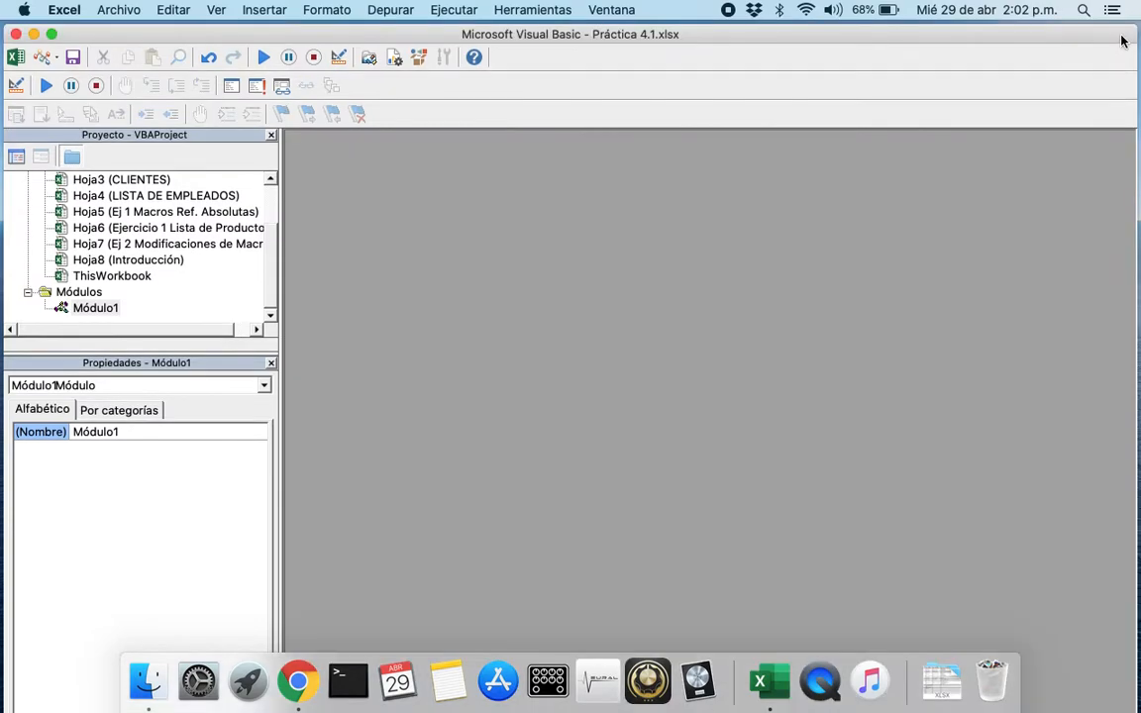
pyautogui.click(16, 35)
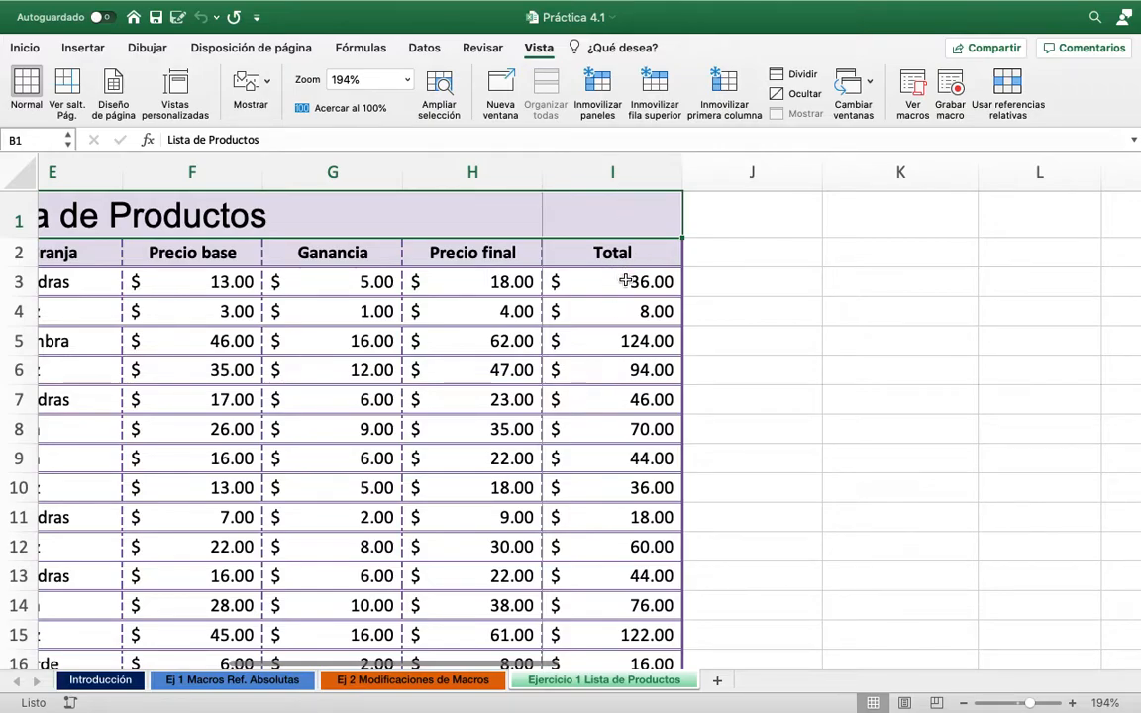
# Reopen the BorraFormato code, extend the cleared Total range to I3:I26 to match the table's last row, and close the editor
pyautogui.scroll(-10, 626, 282)
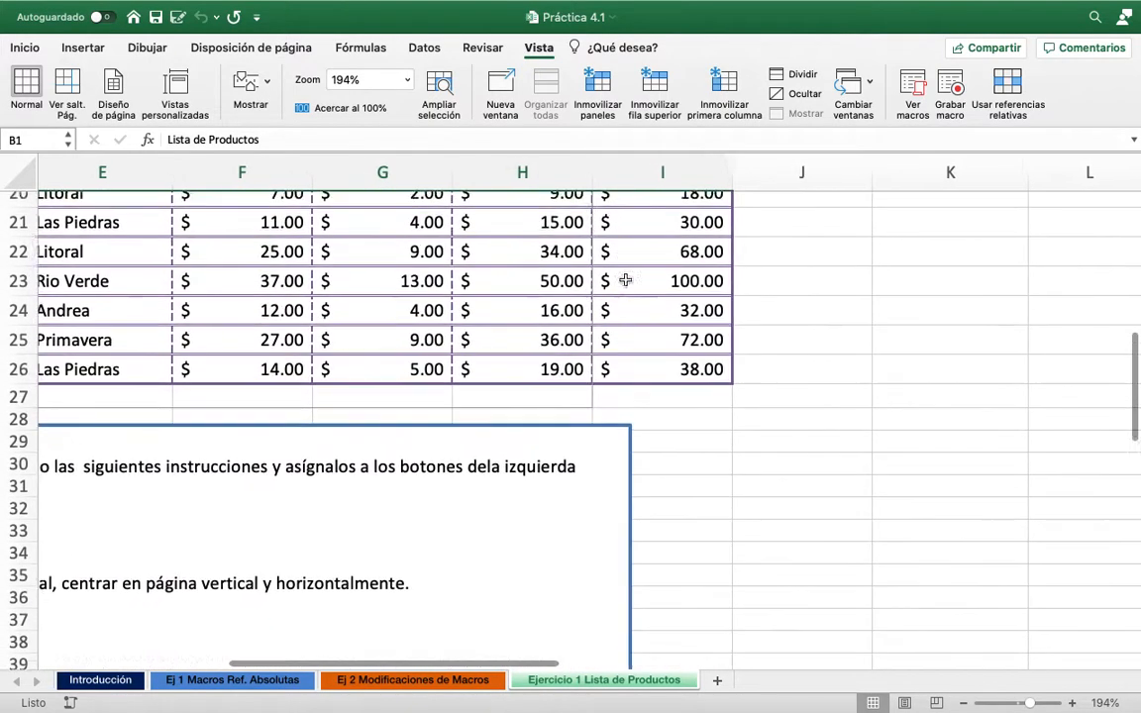
pyautogui.click(913, 85)
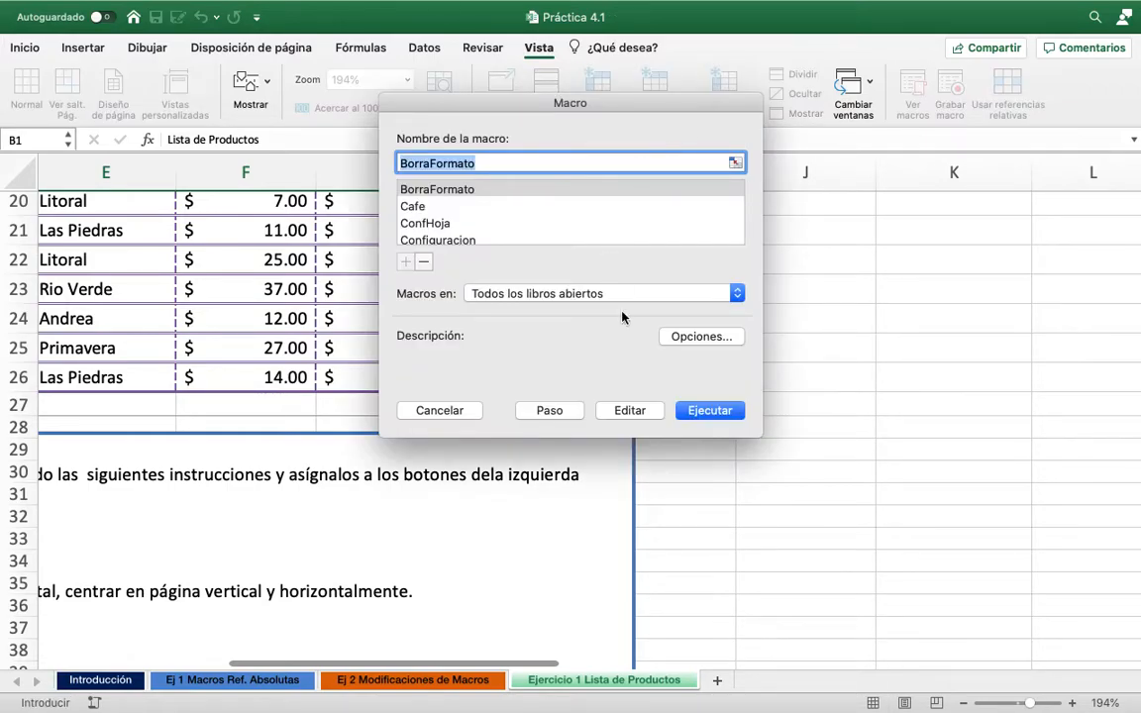
pyautogui.click(630, 411)
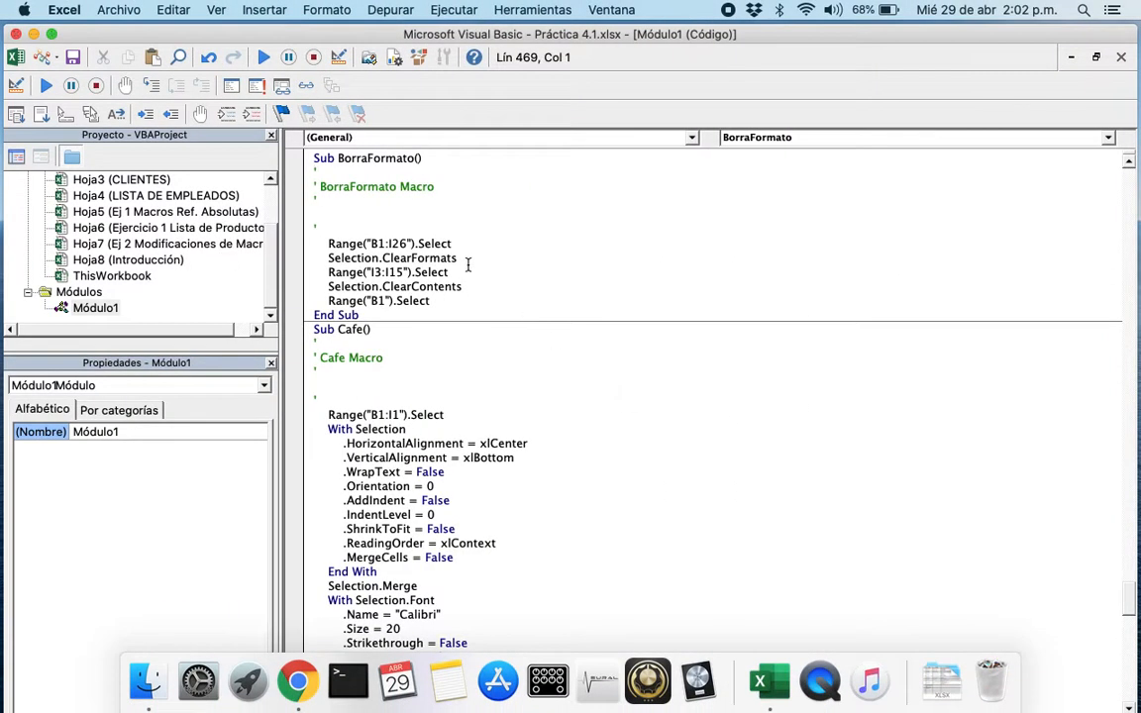
pyautogui.click(406, 272)
pyautogui.press('BackSpace')
pyautogui.press('BackSpace')
pyautogui.write('26')
pyautogui.click(16, 33)
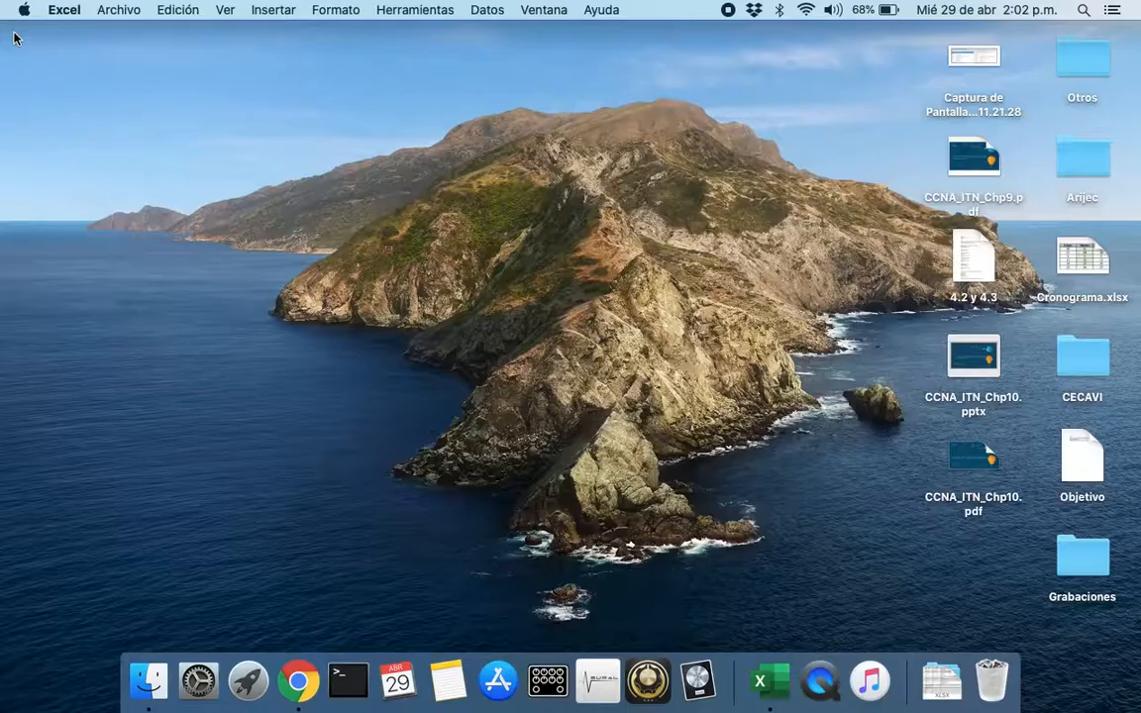
# Run the Restablecer button's macro on the product list and check the Total column
pyautogui.scroll(5, 428, 363)
pyautogui.scroll(2, 428, 362)
pyautogui.hscroll(-10, 428, 363)
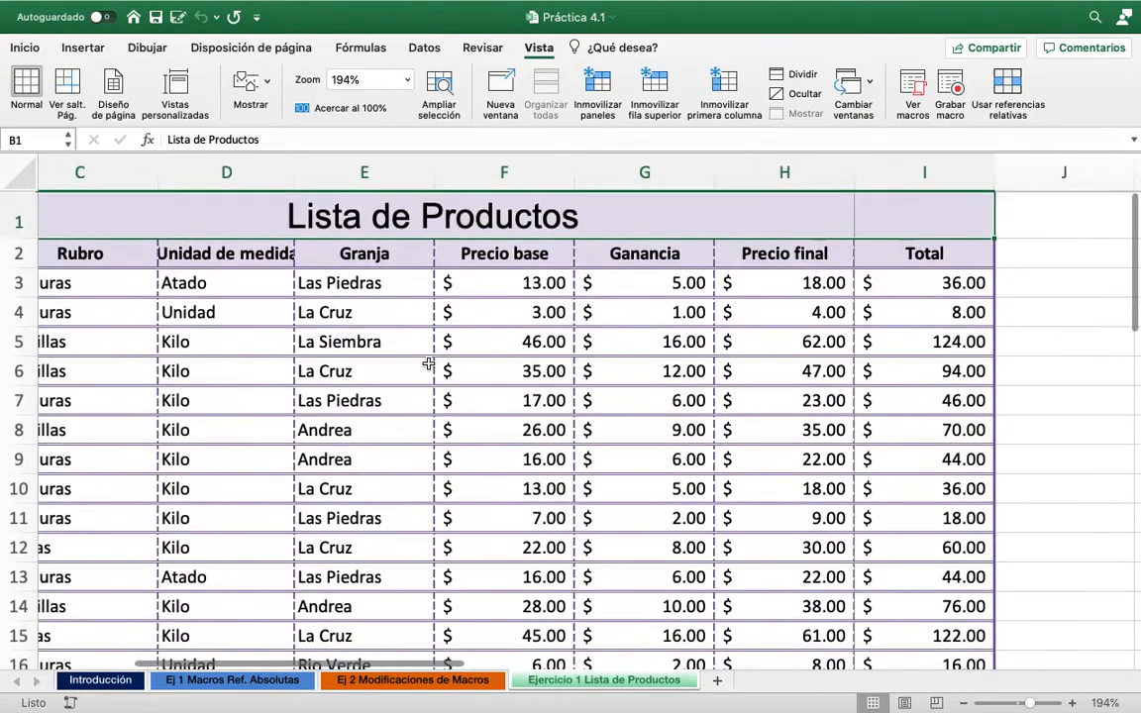
pyautogui.scroll(-3, 271, 411)
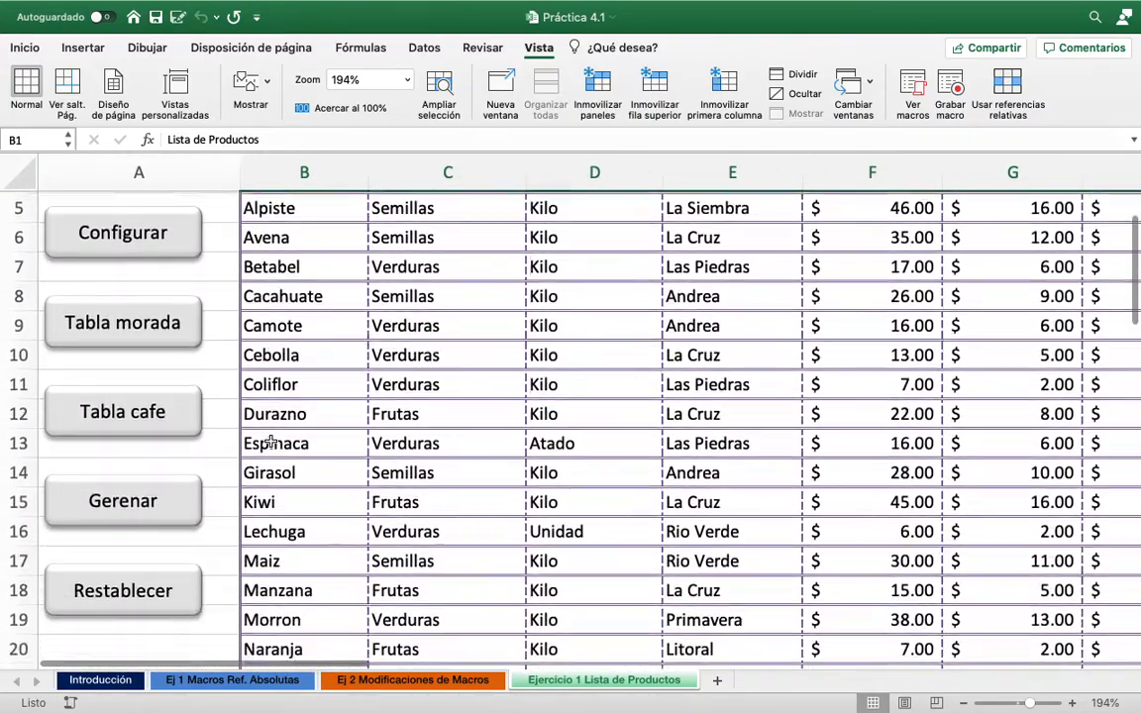
pyautogui.click(157, 583)
pyautogui.hscroll(5, 518, 525)
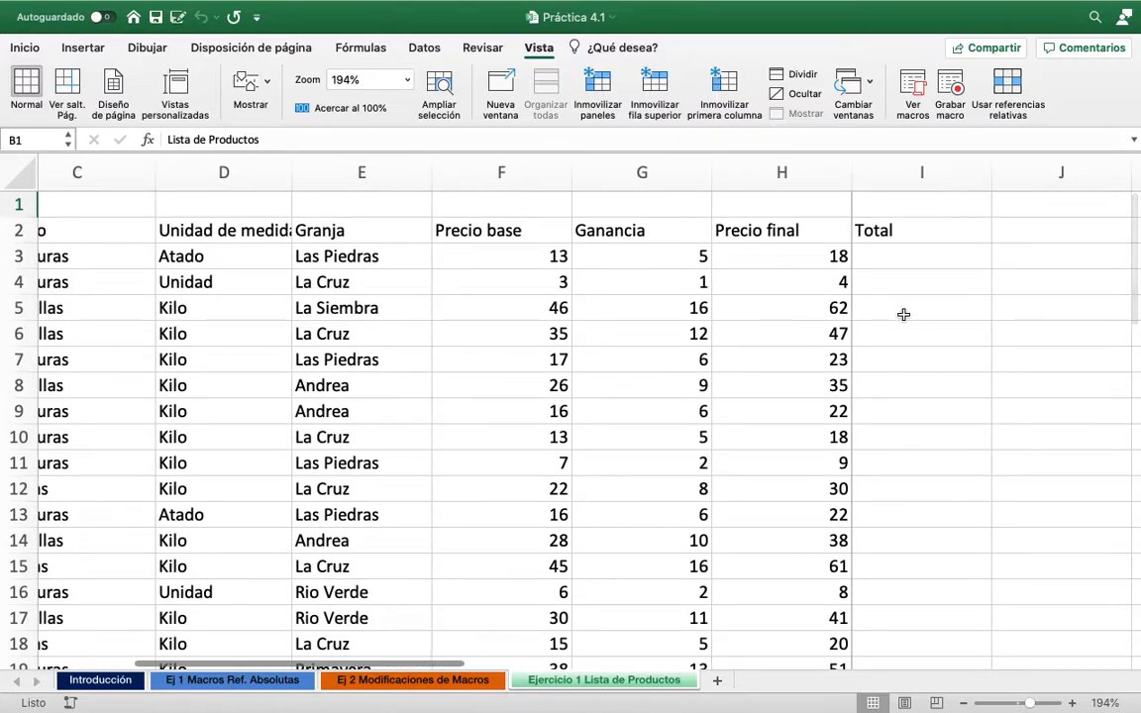
pyautogui.hscroll(-5, 903, 314)
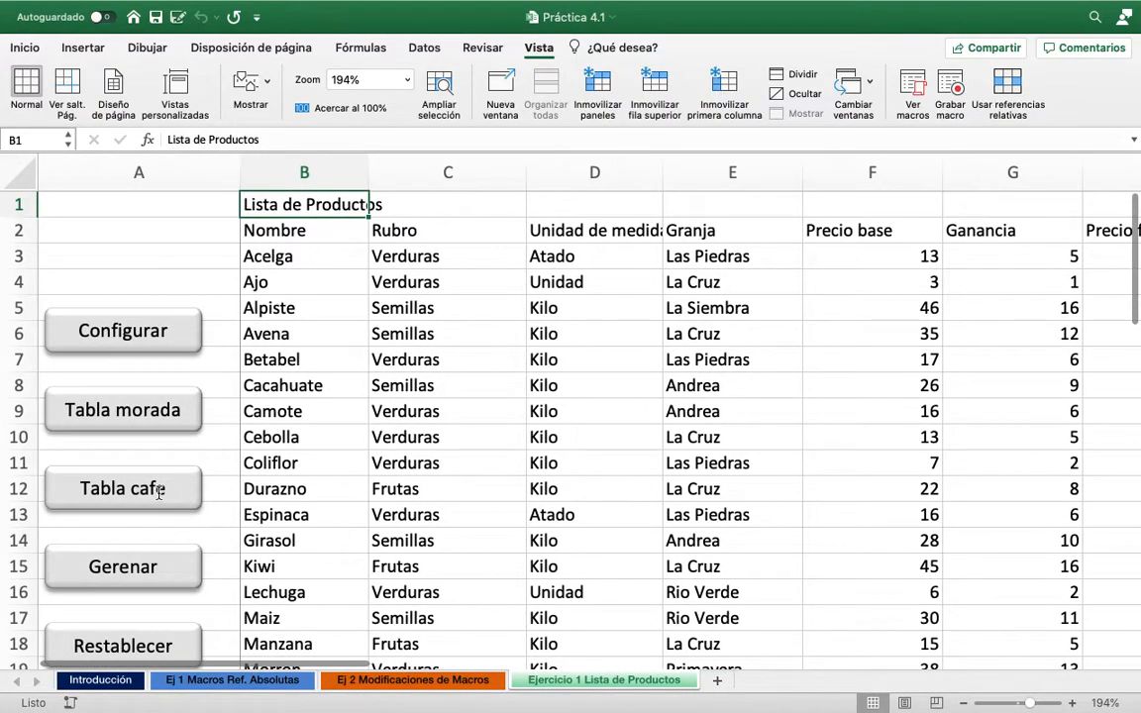
# Assign the Cafe macro to the Tabla cafe button and deselect the button
pyautogui.keyDown('super'); pyautogui.click(159, 489); pyautogui.keyUp('super')
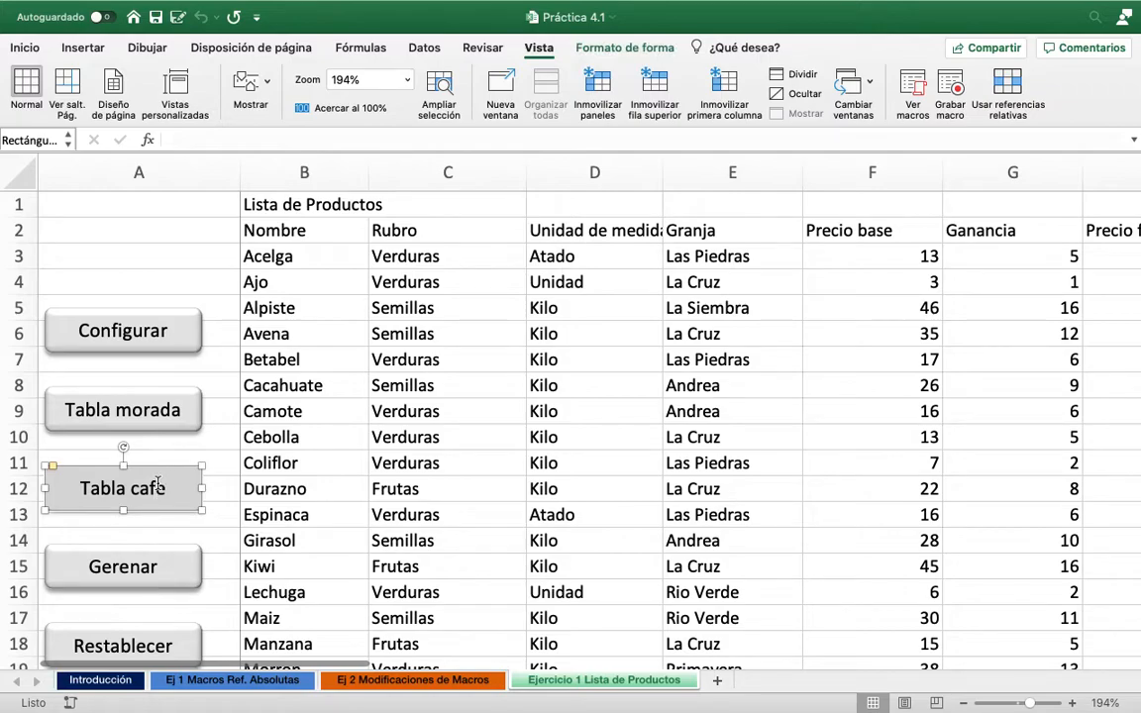
pyautogui.rightClick(158, 486)
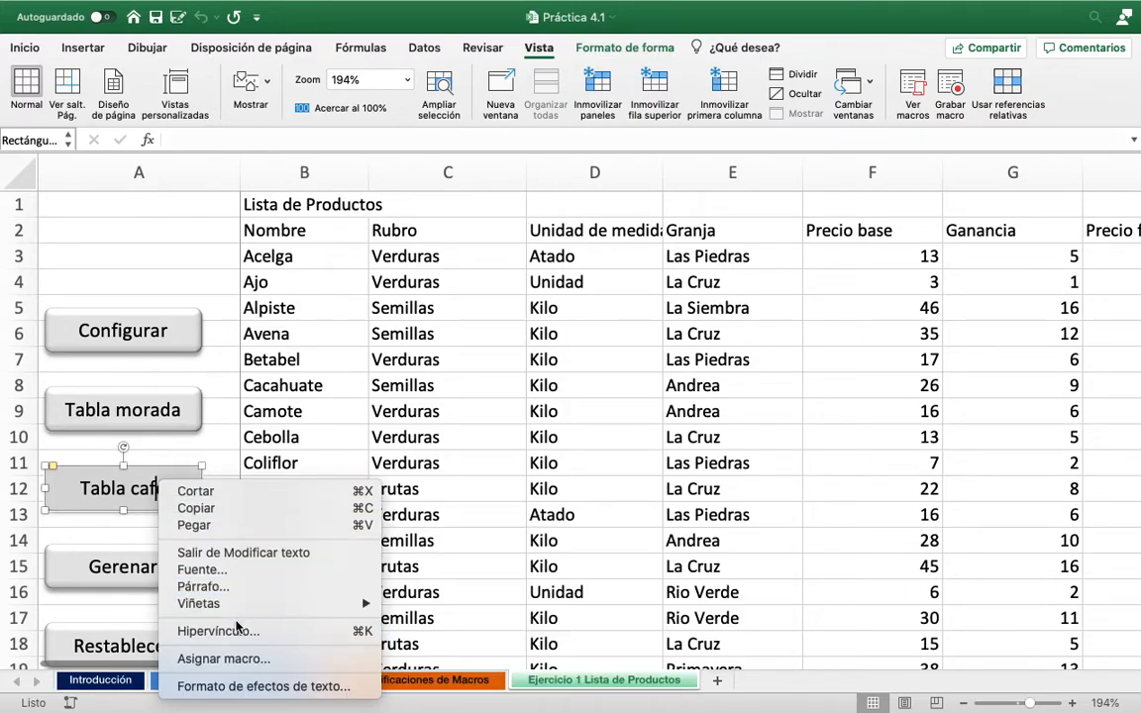
pyautogui.click(234, 659)
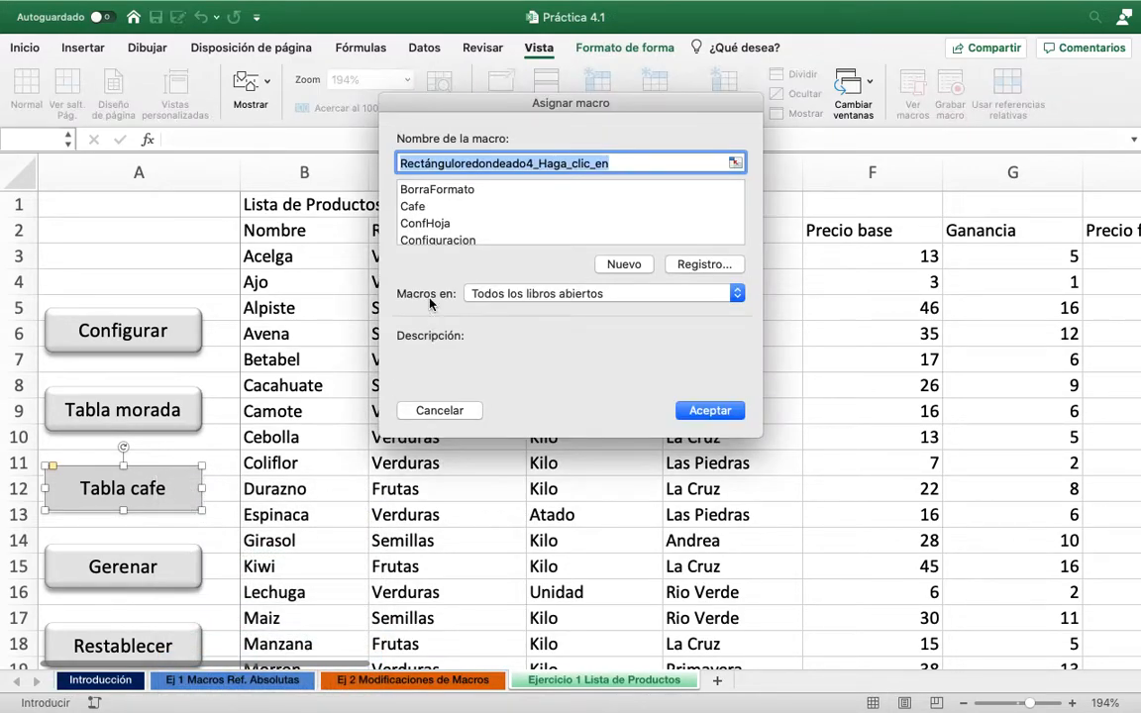
pyautogui.click(417, 206)
pyautogui.click(709, 410)
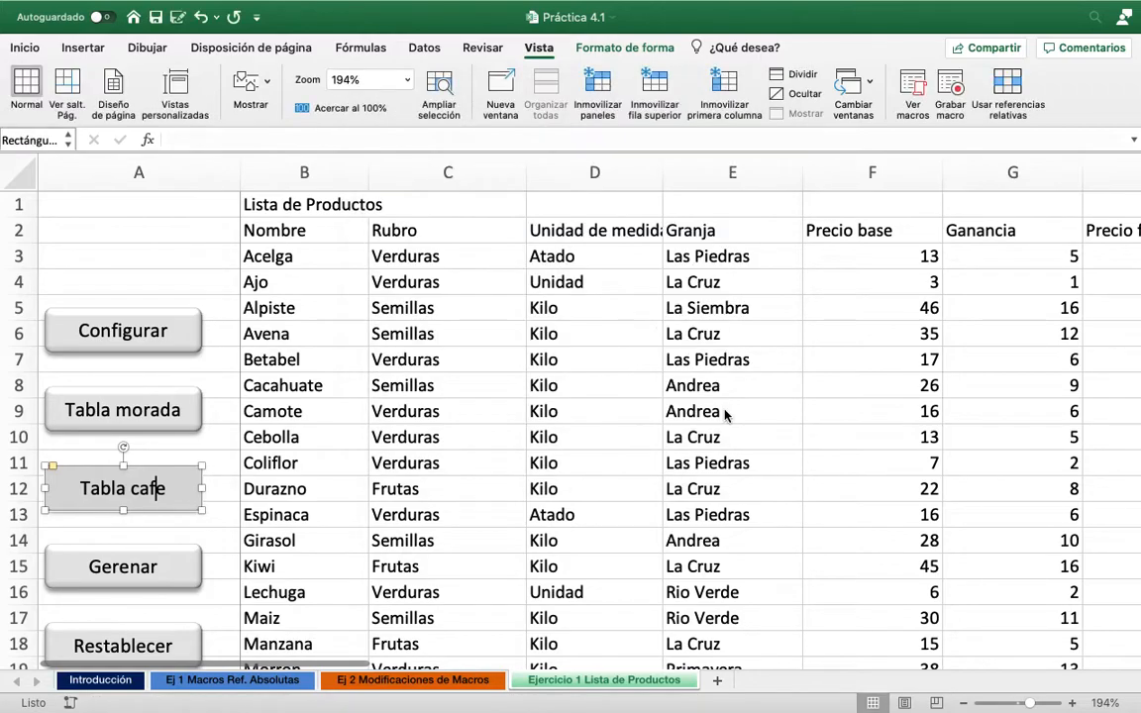
pyautogui.click(193, 282)
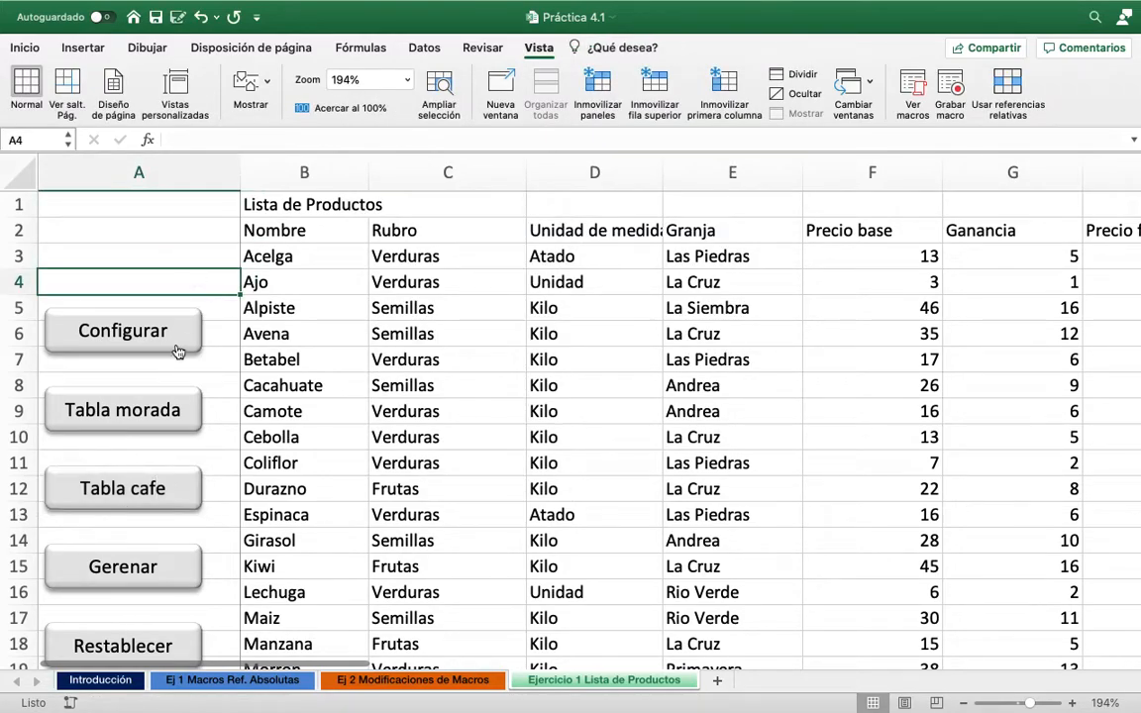
# Run the Tabla cafe button's macro and inspect the formatted table through to the Total column
pyautogui.click(144, 488)
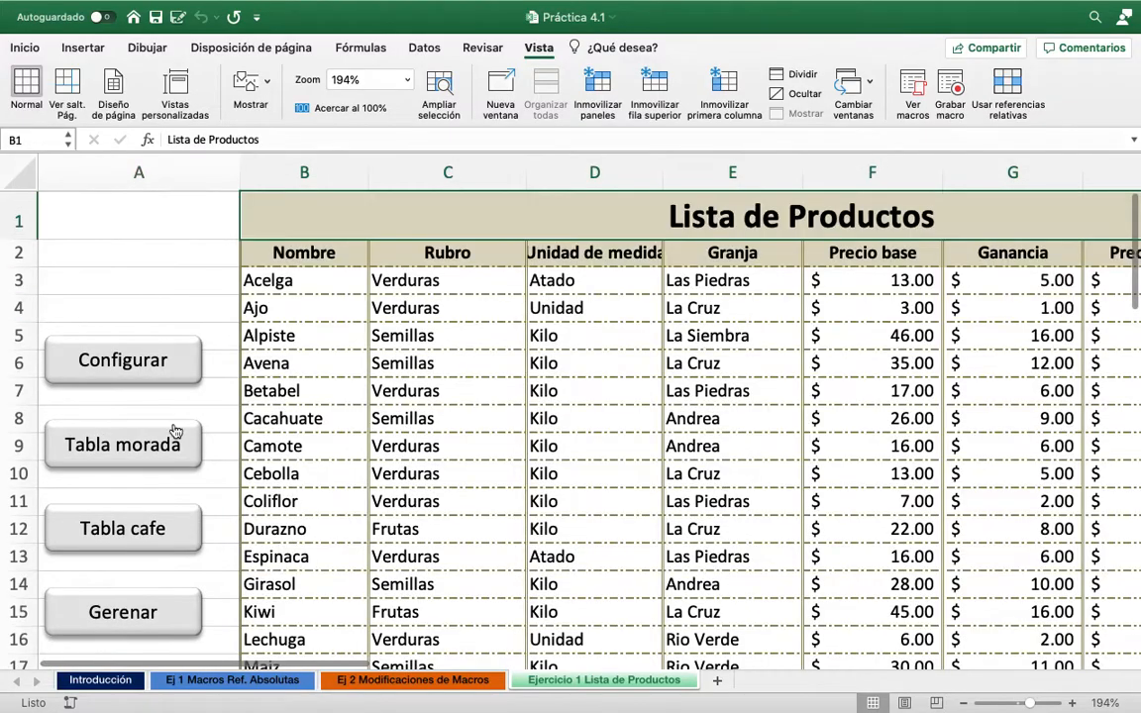
pyautogui.hscroll(3, 524, 357)
pyautogui.hscroll(1, 523, 399)
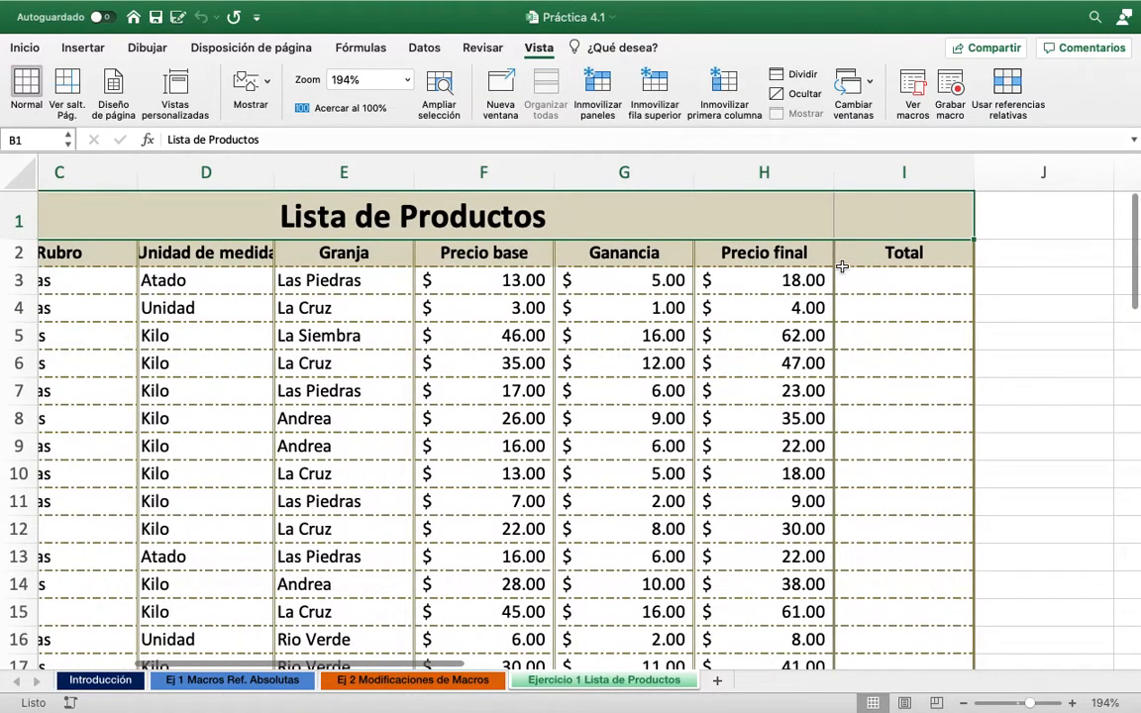
pyautogui.click(880, 276)
pyautogui.hscroll(-5, 396, 428)
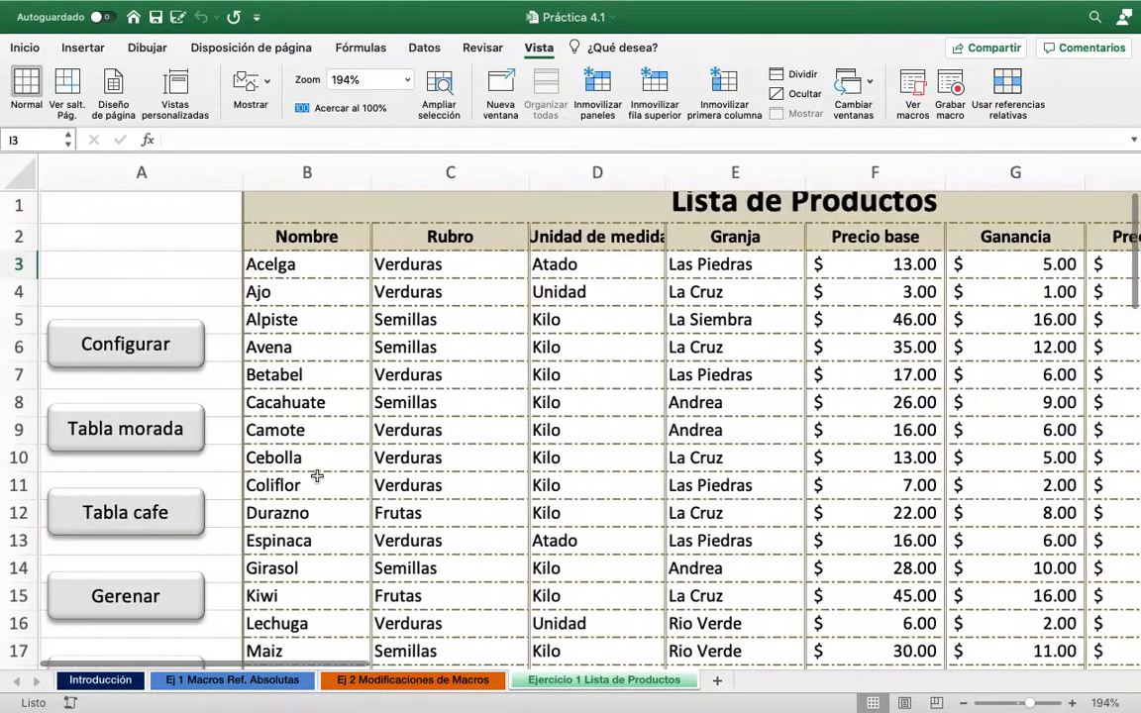
# Assign the Generar macro to the Gerenar totales button and deselect the button
pyautogui.click(156, 592)
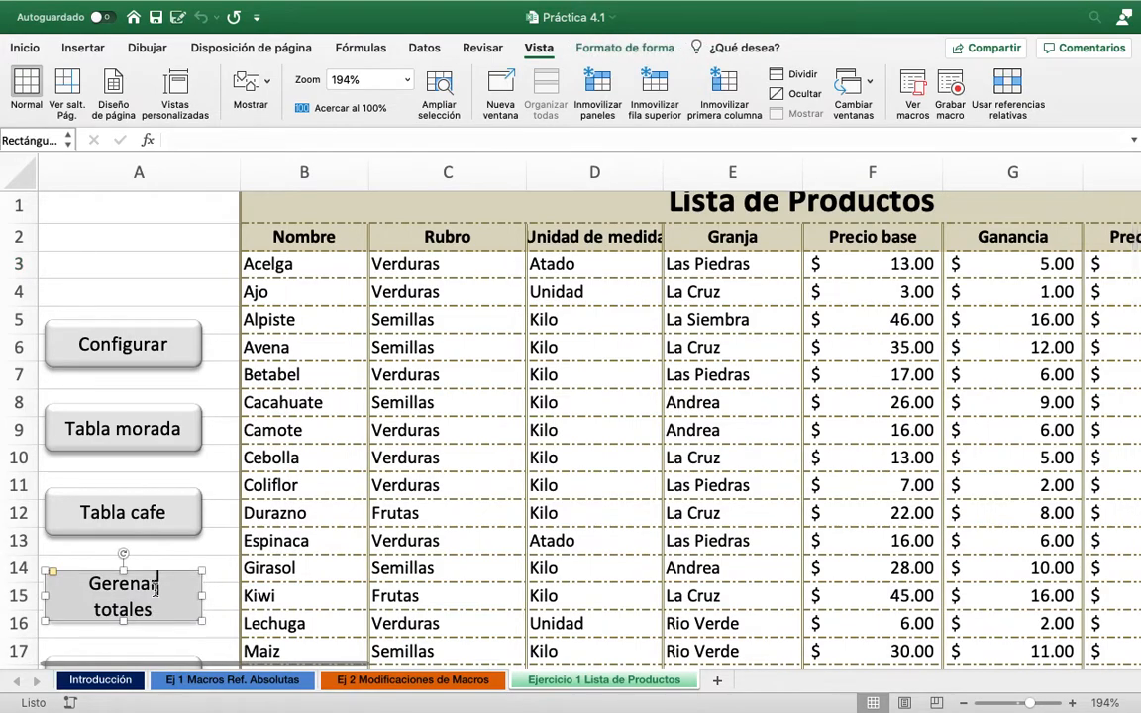
pyautogui.rightClick(154, 592)
pyautogui.click(203, 668)
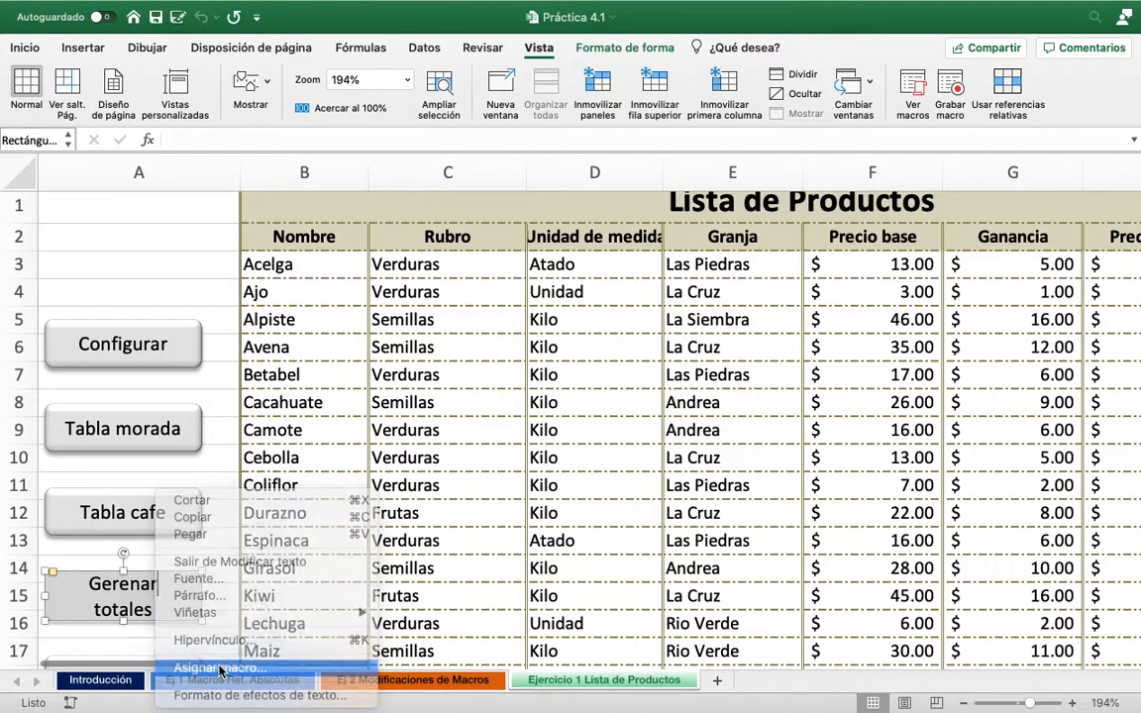
pyautogui.scroll(-3, 421, 213)
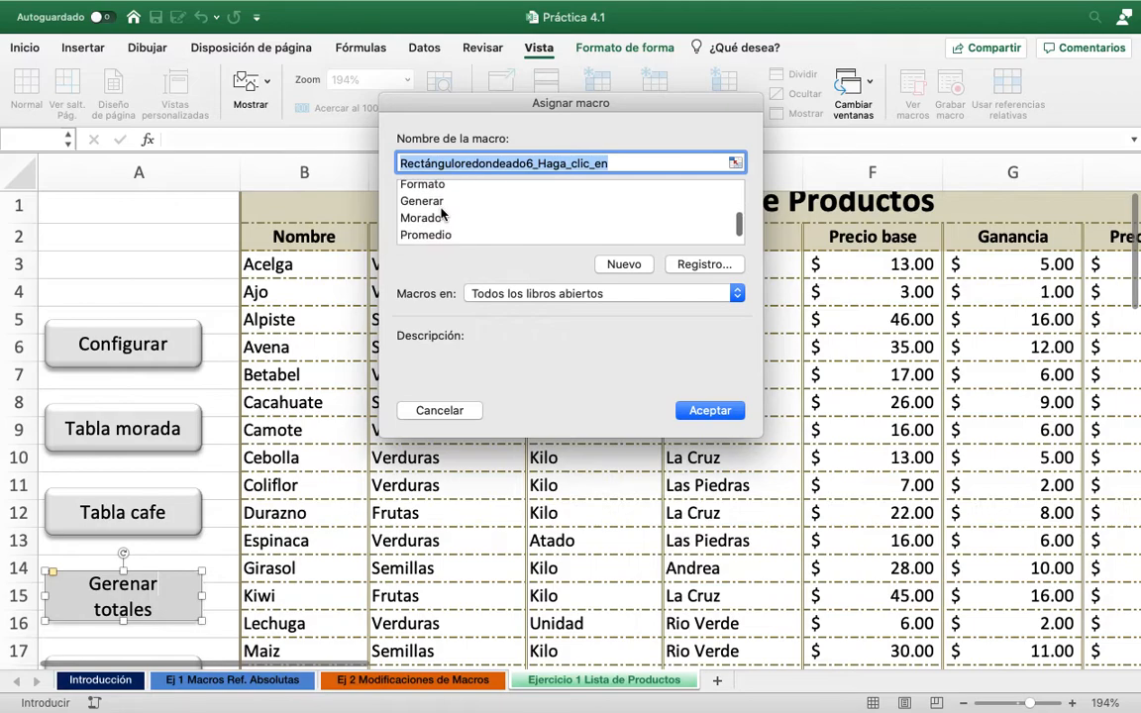
pyautogui.click(434, 202)
pyautogui.click(697, 410)
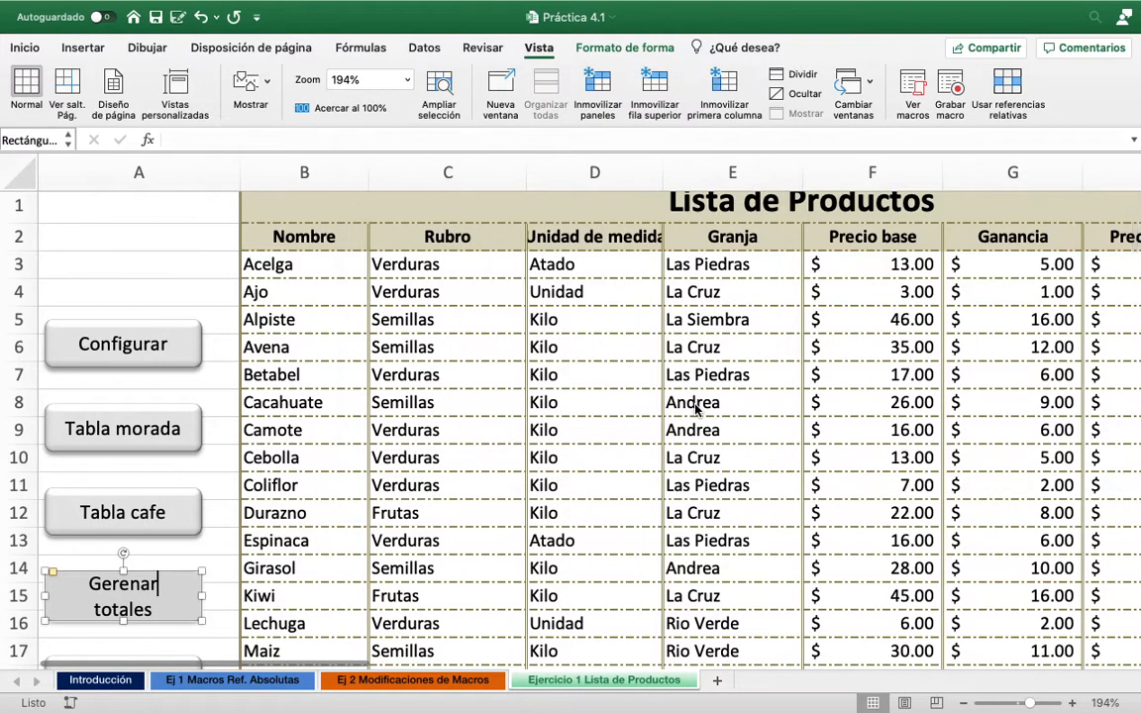
pyautogui.click(191, 287)
# Select cell I3 under Total and run the Gerenar totales button's macro to fill the column
pyautogui.hscroll(2, 192, 285)
pyautogui.hscroll(2, 703, 382)
pyautogui.click(1016, 282)
pyautogui.scroll(-6, 705, 416)
pyautogui.scroll(3, 705, 417)
pyautogui.hscroll(-2, 705, 416)
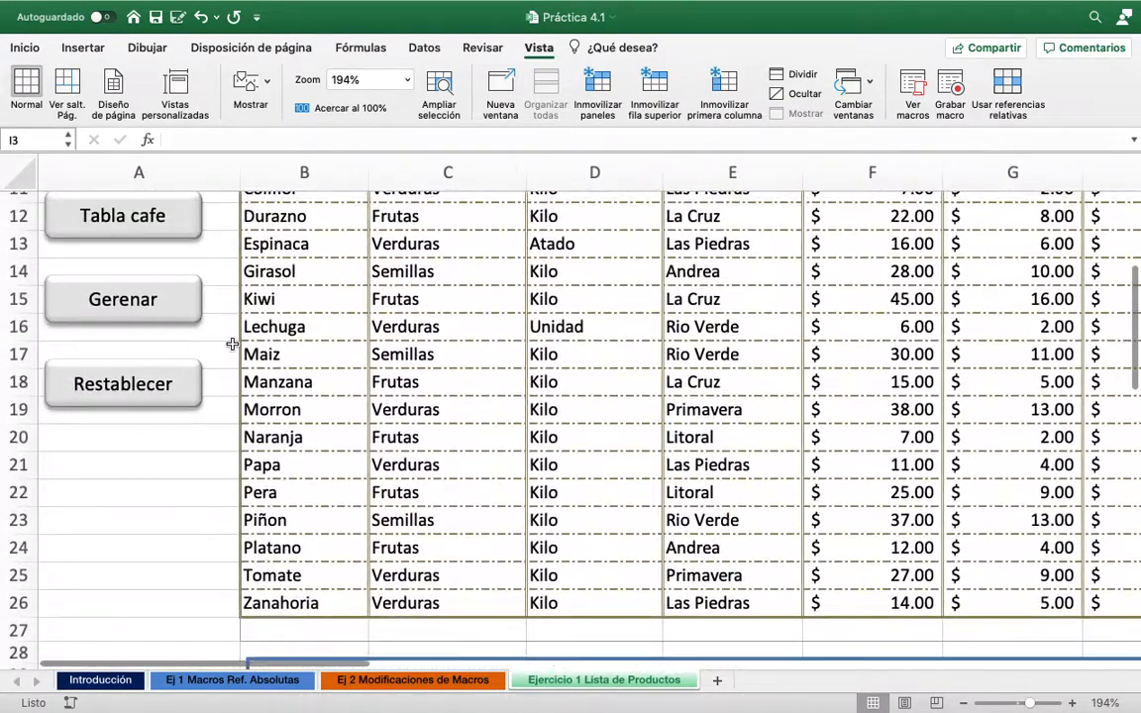
pyautogui.click(173, 307)
pyautogui.hscroll(-5, 545, 362)
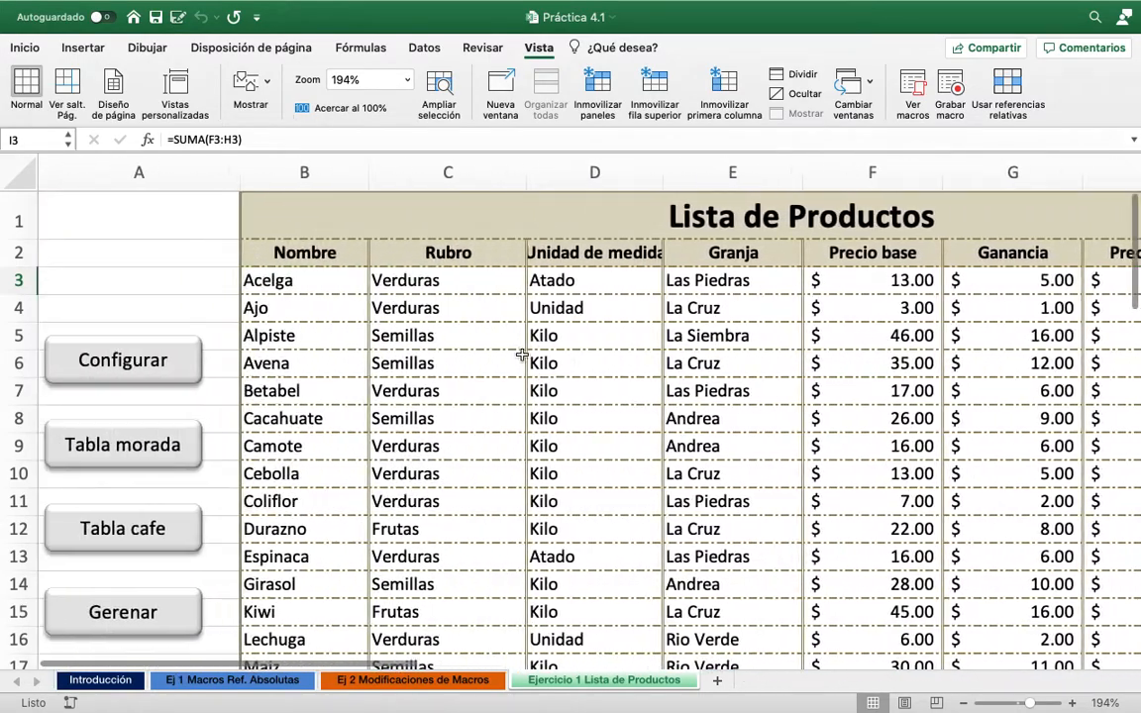
# Select the table's title cell, run the Restablecer button's macro again and check the Total column down to the last row
pyautogui.click(267, 210)
pyautogui.scroll(-1, 189, 456)
pyautogui.scroll(-3, 143, 614)
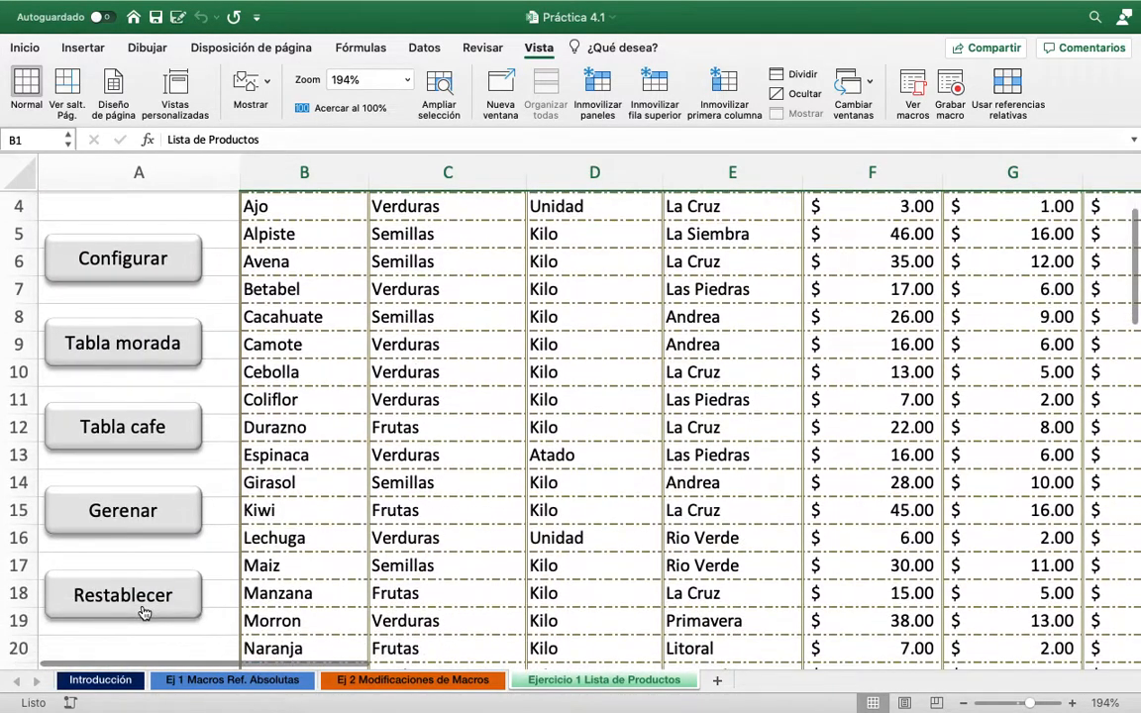
pyautogui.click(138, 608)
pyautogui.hscroll(5, 479, 505)
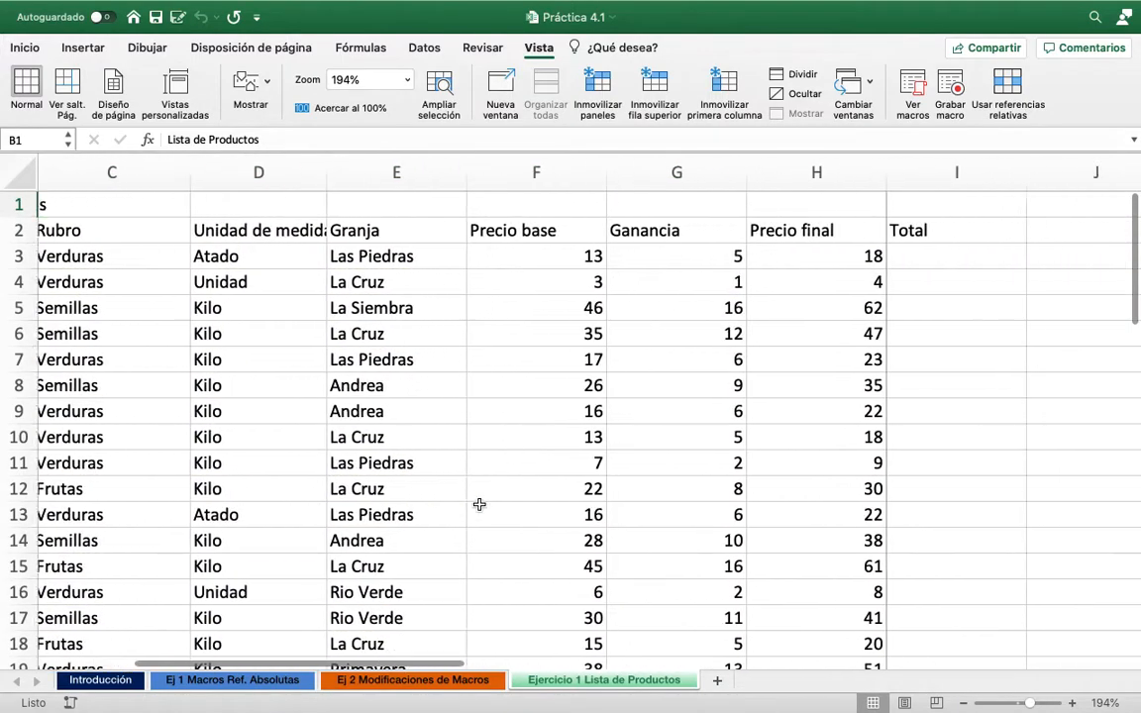
pyautogui.scroll(-5, 479, 506)
pyautogui.scroll(5, 479, 505)
pyautogui.hscroll(-3, 480, 506)
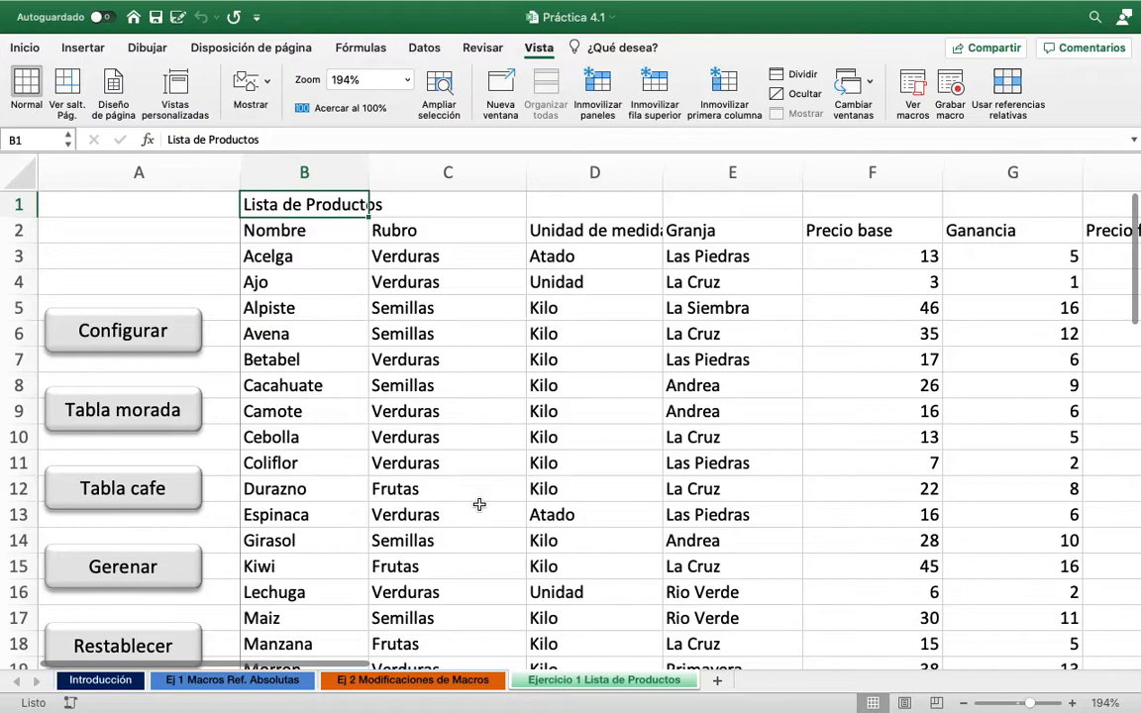